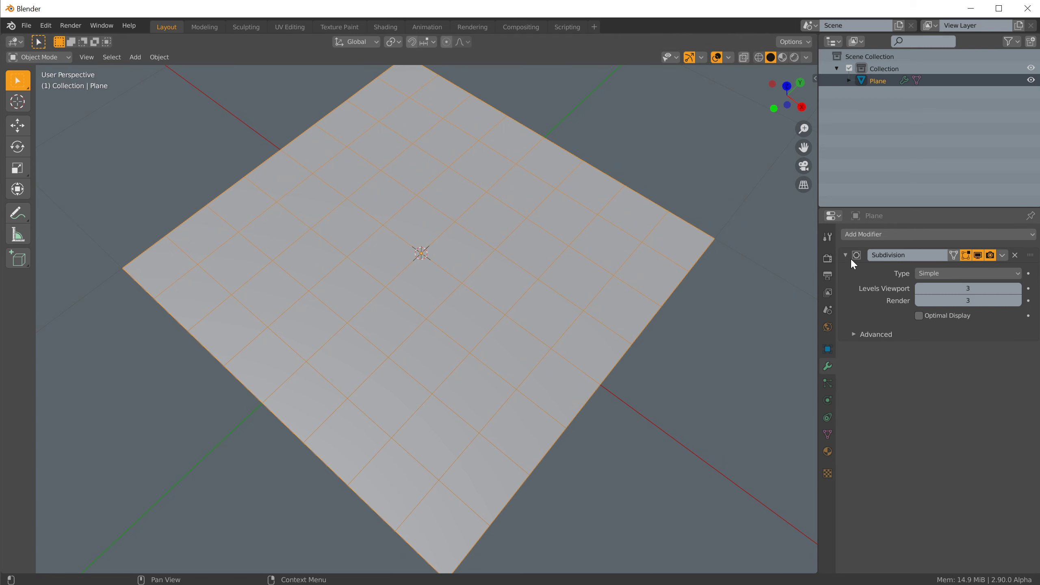
Step: Set the Subdivision modifier's viewport and render levels to 5 on the plane
left_click(1018, 288)
left_click(1018, 289)
left_click(1018, 302)
left_click(1018, 302)
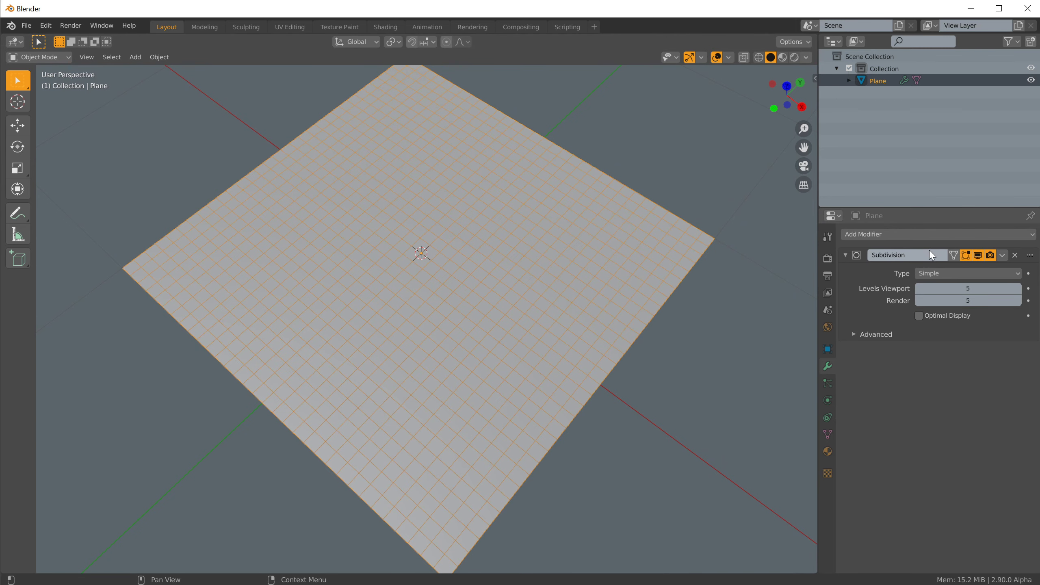
Step: Add a Decimate modifier to the plane with a collapse ratio of about 0.48 and Triangulate enabled
left_click(883, 234)
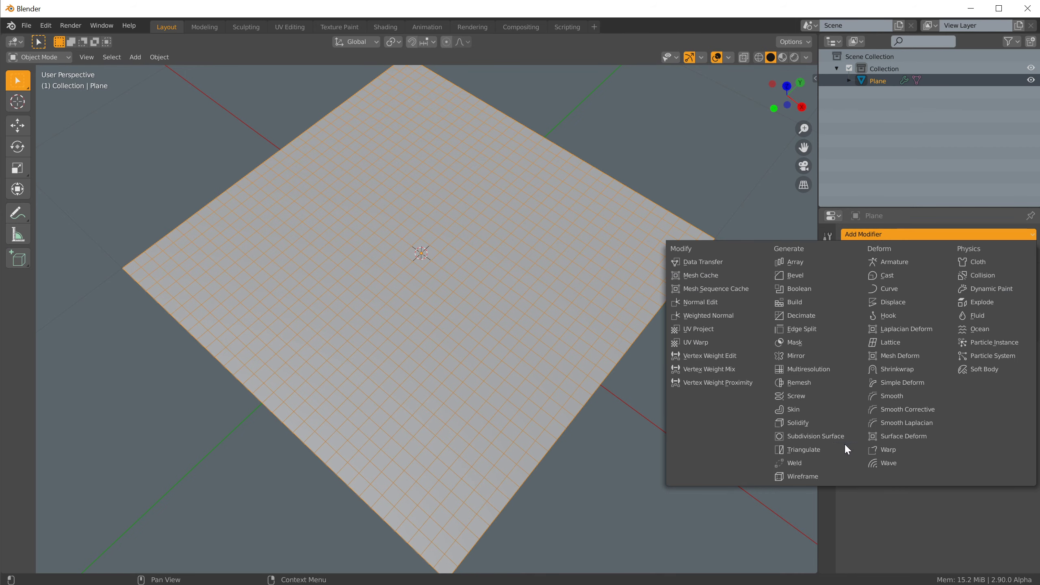
left_click(826, 315)
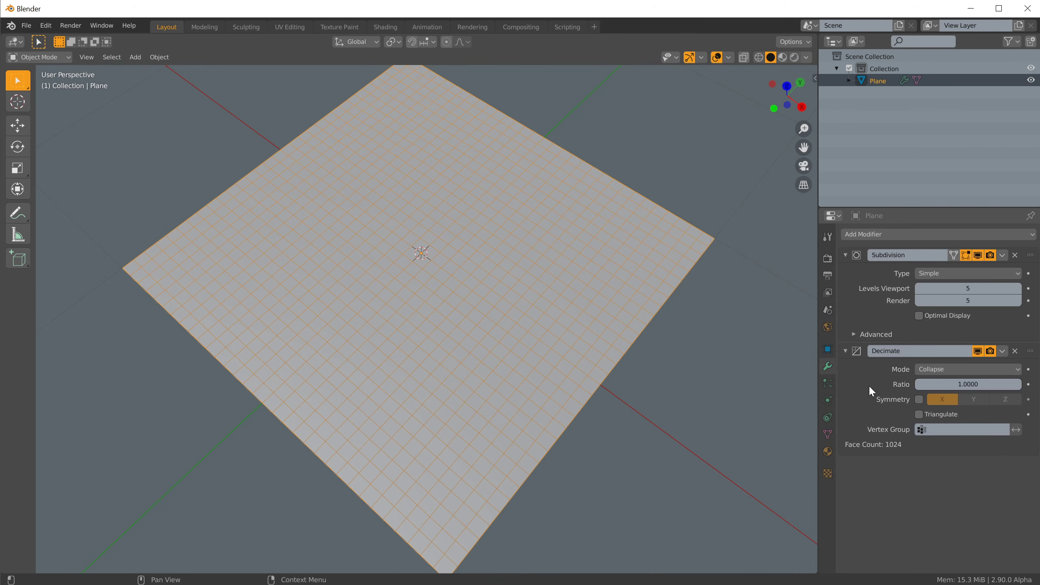
left_click_drag(991, 384, 928, 384)
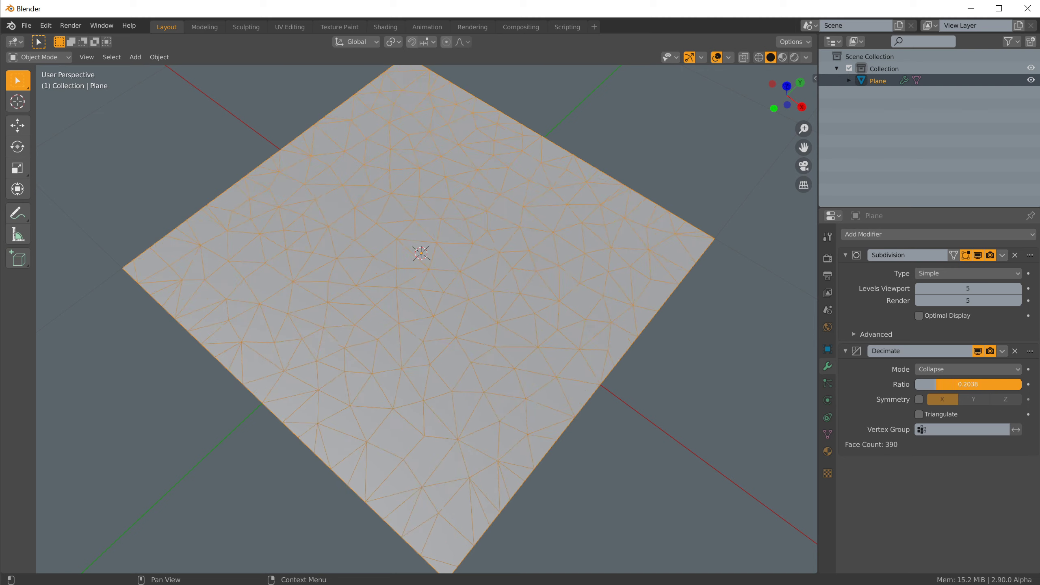
left_click_drag(937, 384, 970, 384)
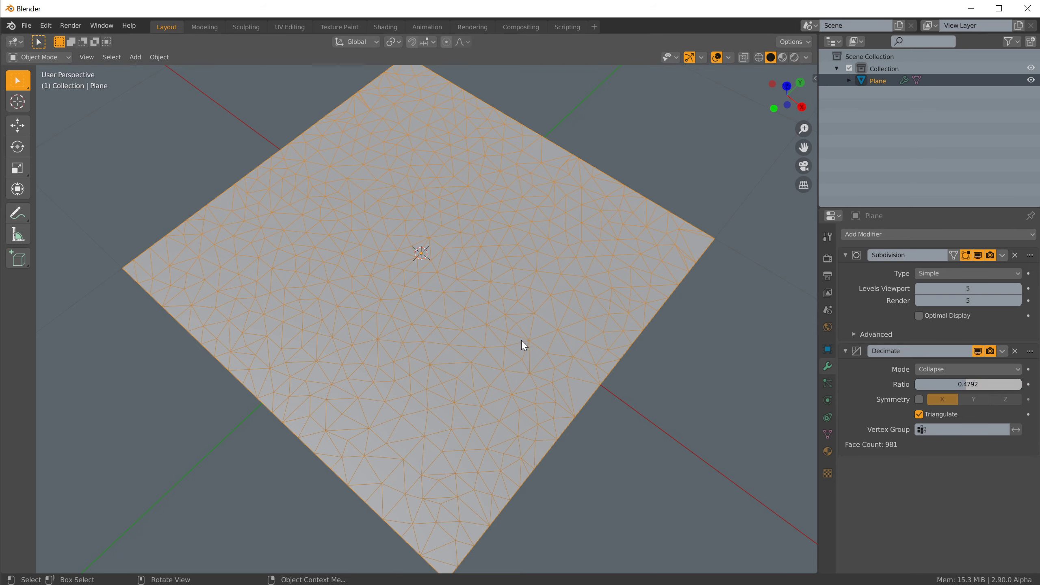
Step: Examine the decimated plane's irregular triangle pattern from several angles
middle_click_drag(522, 340, 543, 340)
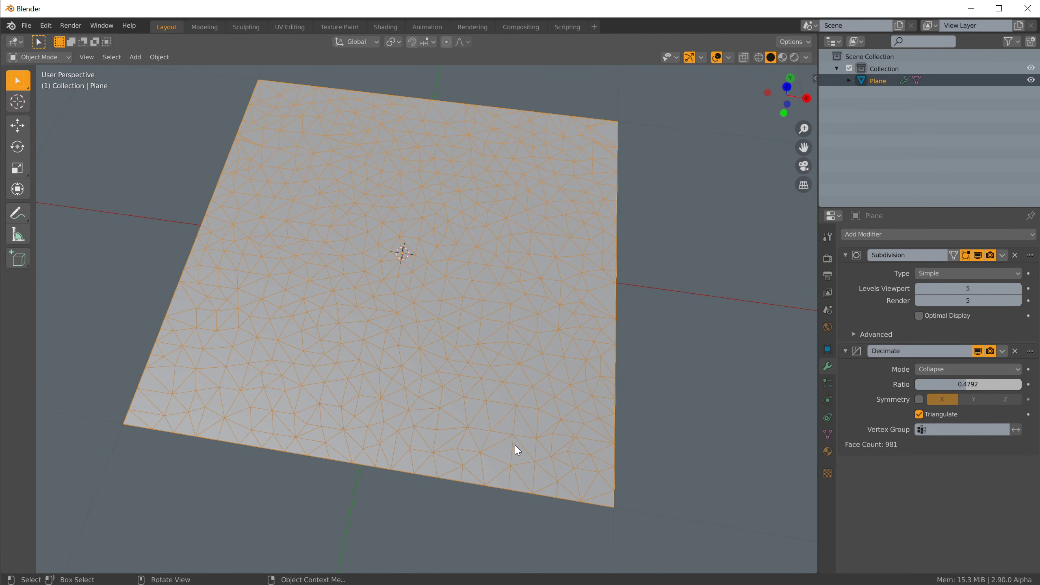
middle_click_drag(339, 286, 347, 315, "shift")
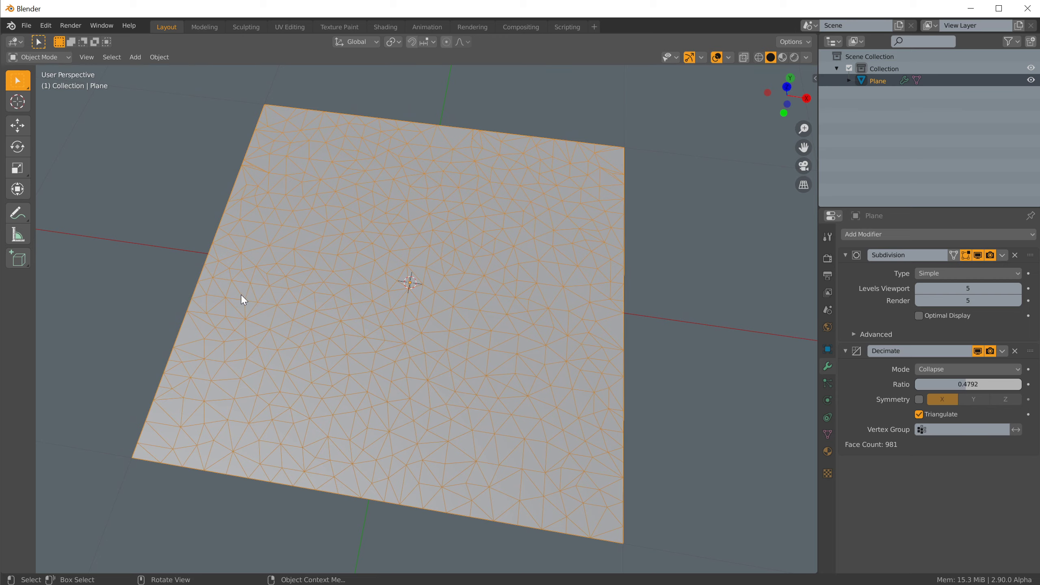
middle_click_drag(274, 300, 564, 378)
scroll(508, 258, "up", 3)
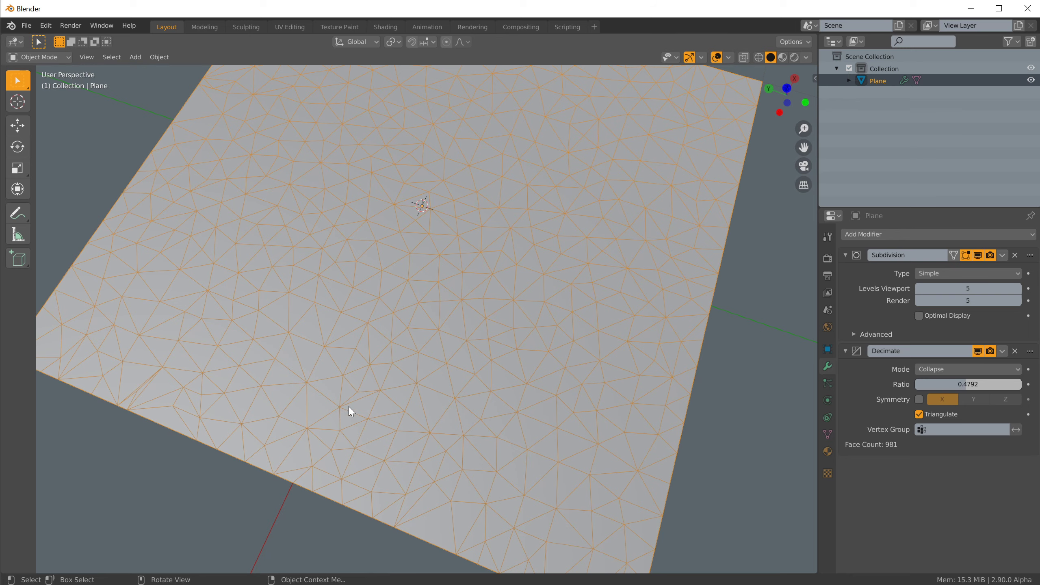
middle_click_drag(289, 260, 302, 272)
middle_click_drag(578, 191, 499, 378, "shift")
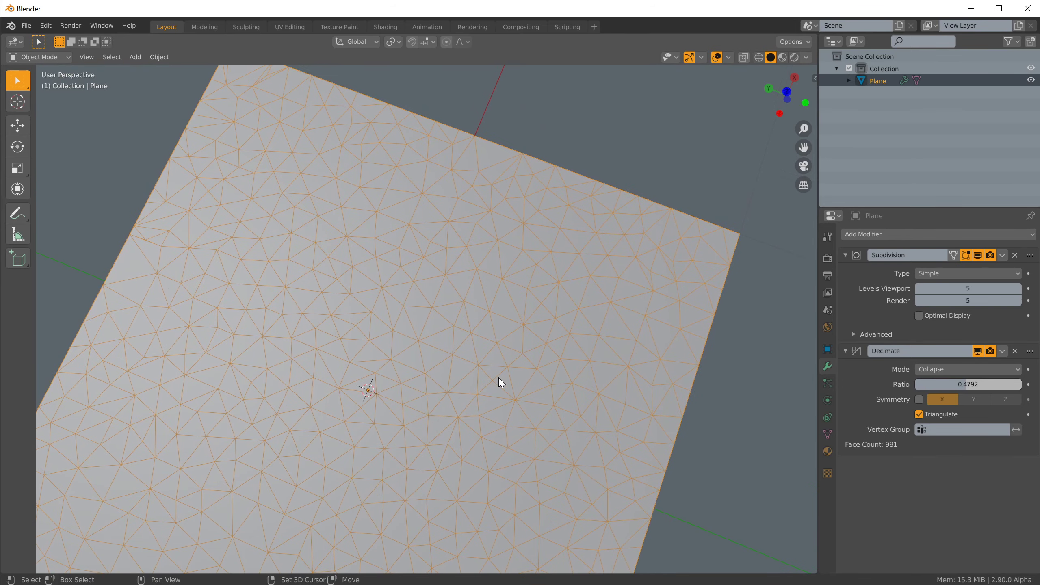
middle_click_drag(518, 424, 531, 352, "shift")
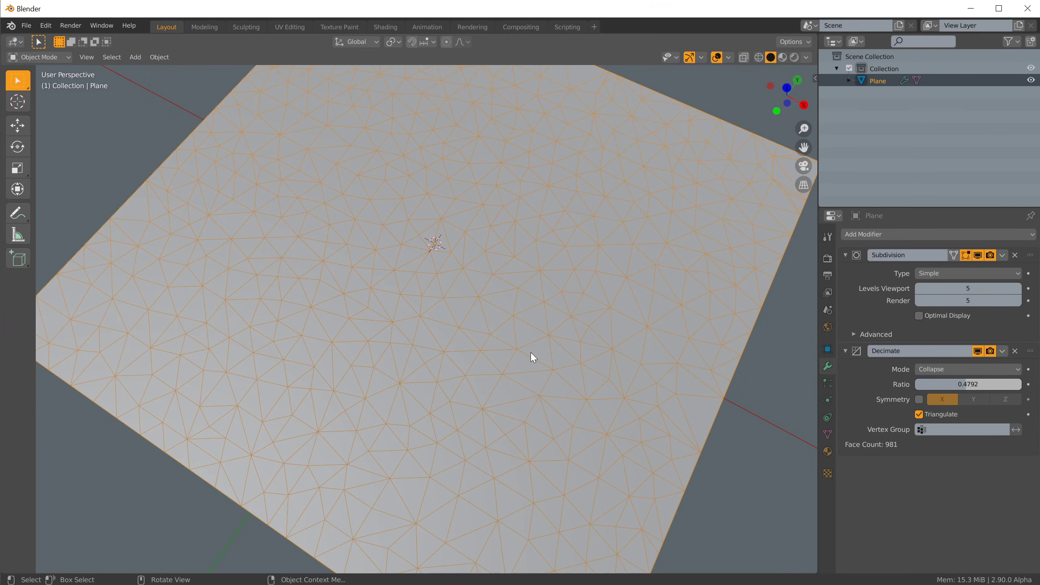
Step: Collapse the Subdivision and Decimate modifiers' settings
left_click(845, 255)
left_click(846, 275)
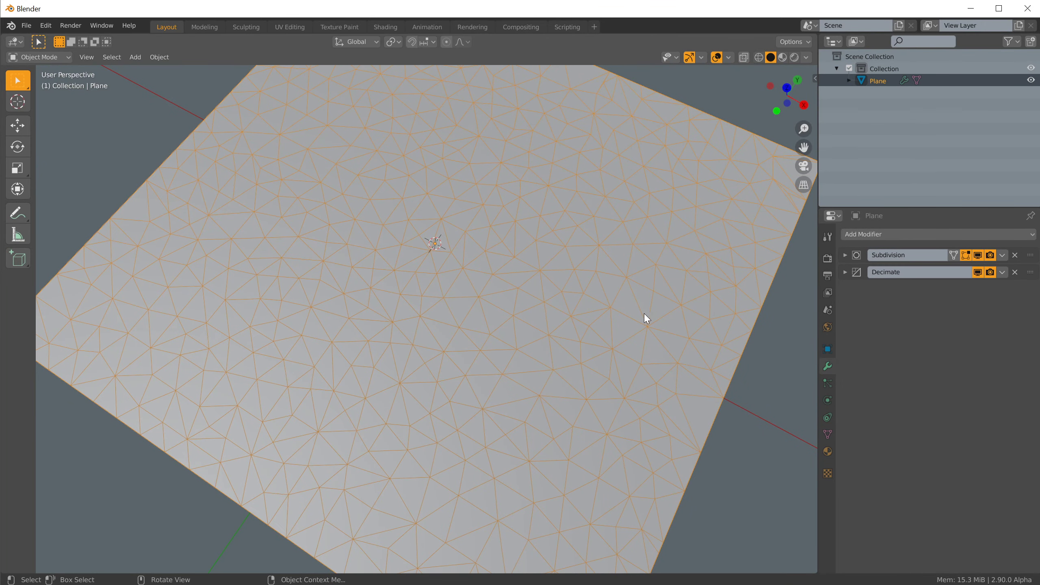
middle_click_drag(644, 313, 625, 328)
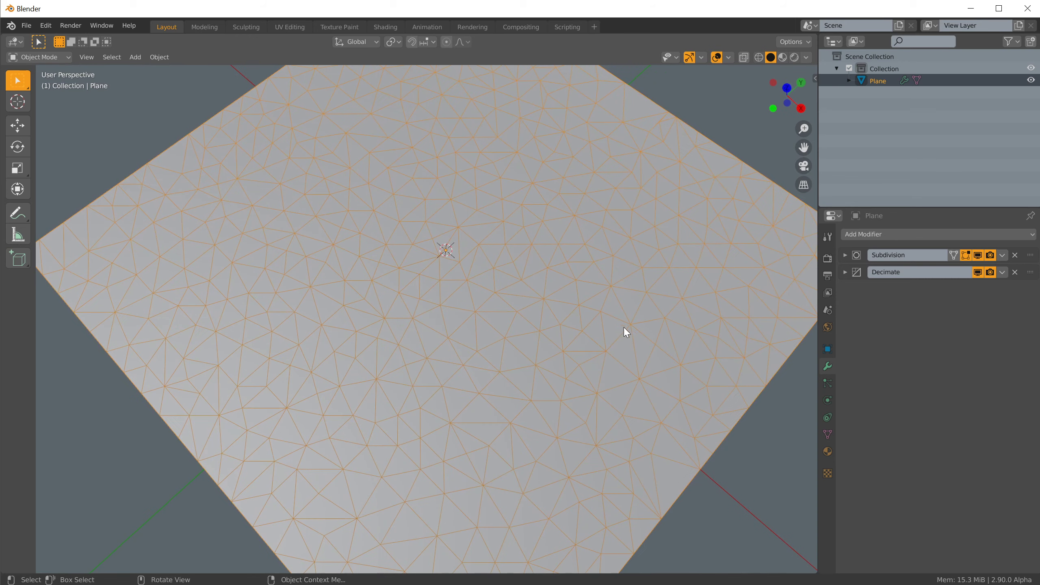
Step: Add an Edge Split modifier, set its edge angle to 0°, and turn the Edge Angle option off
left_click(880, 234)
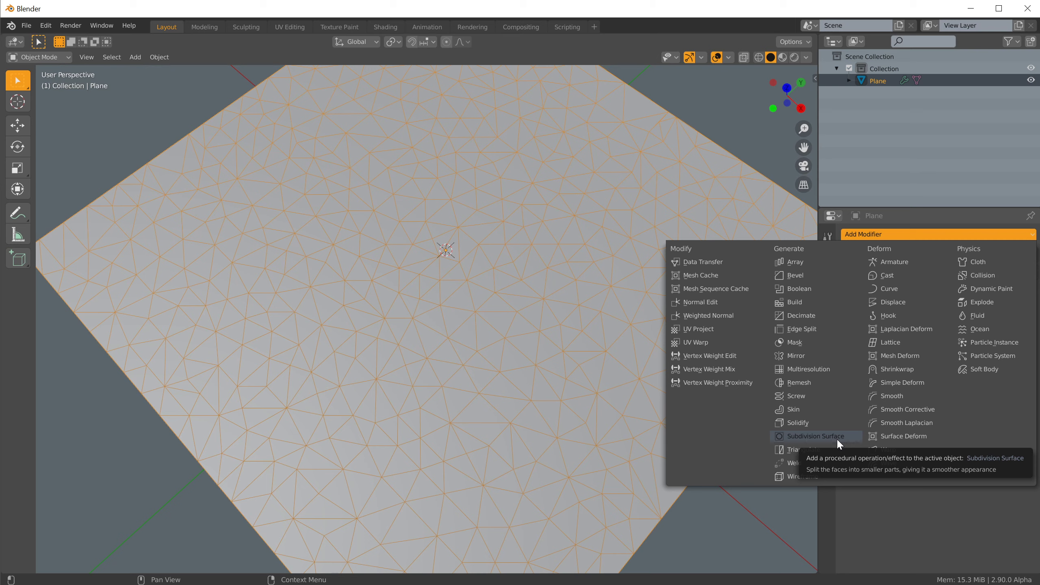
left_click(819, 329)
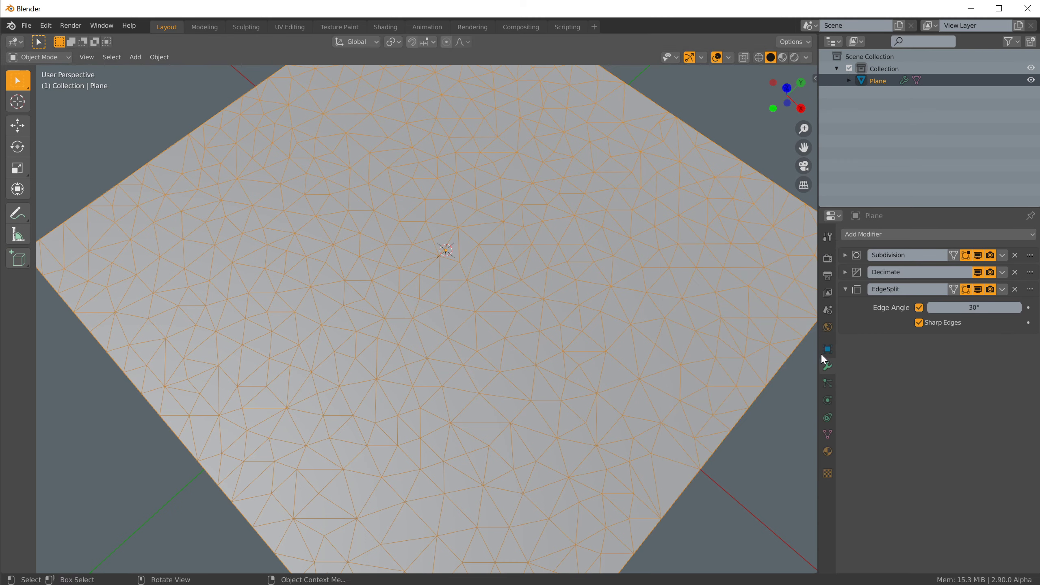
left_click(969, 308)
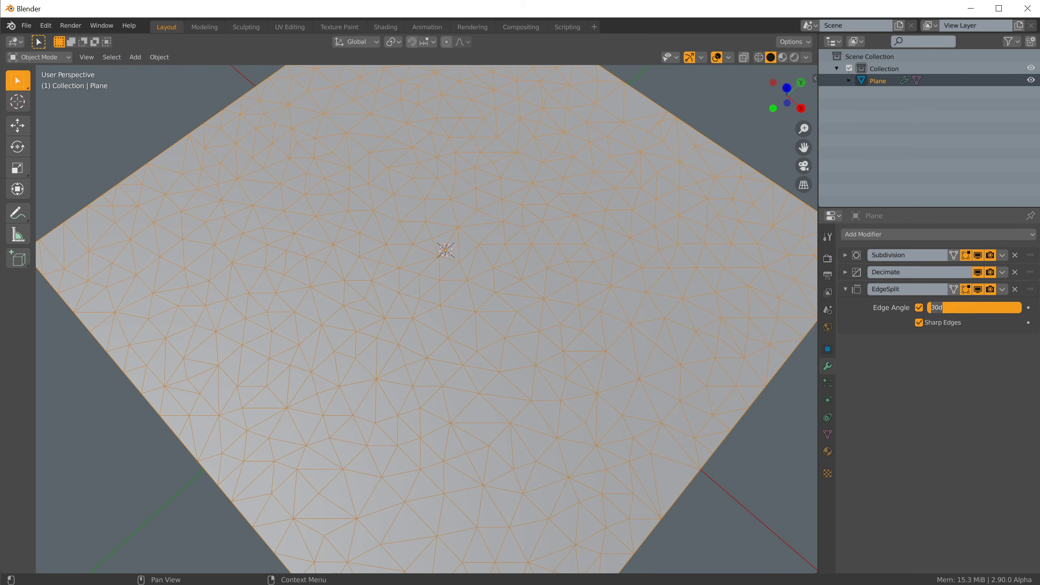
type("0")
key("Return")
left_click(919, 307)
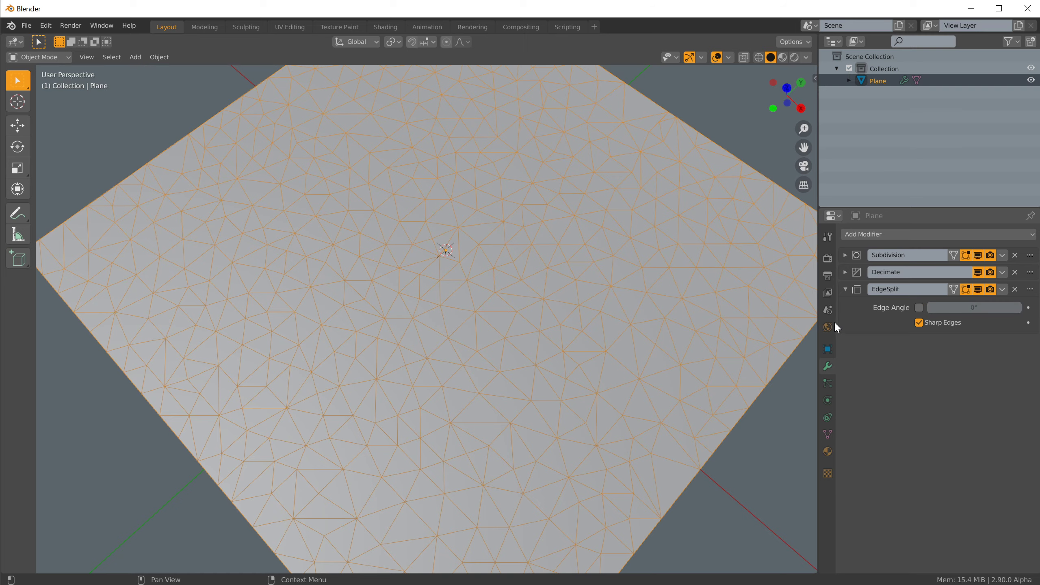
middle_click_drag(589, 306, 632, 292)
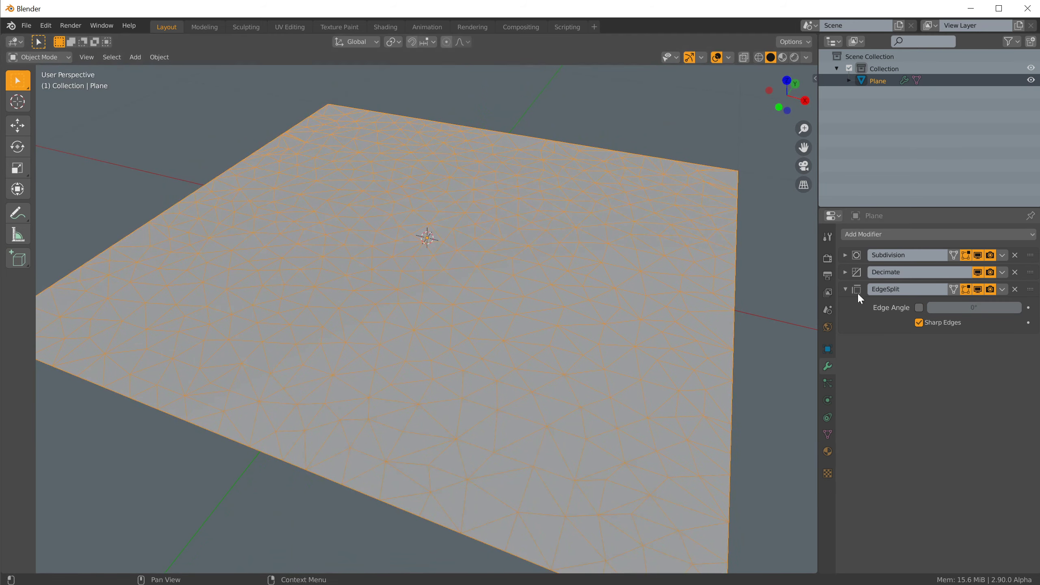
left_click(847, 289)
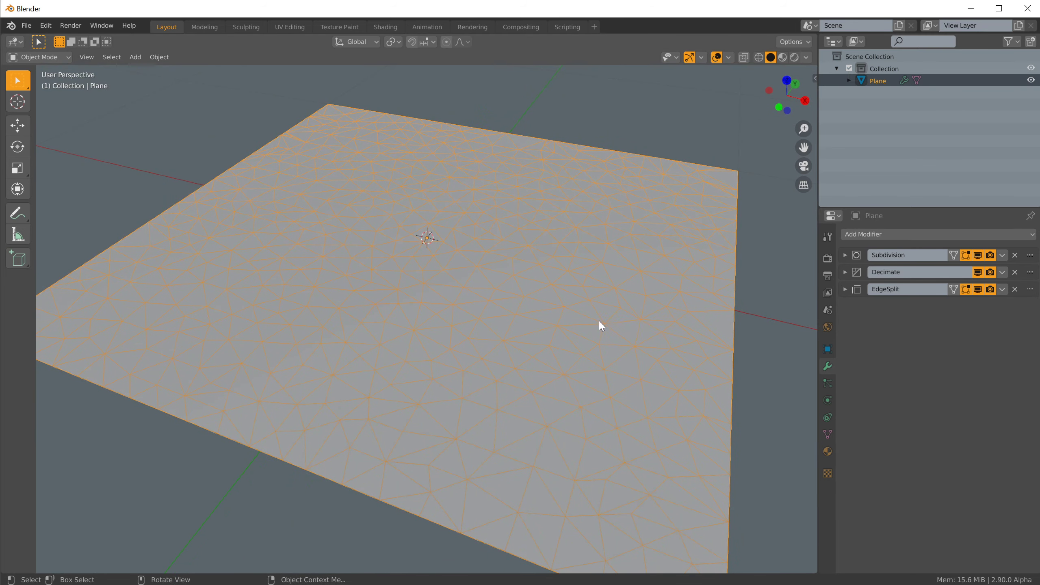
Step: Add a Solidify modifier to the plane and set its offset to -1
middle_click_drag(599, 321, 578, 338)
middle_click_drag(816, 335, 741, 342)
left_click(879, 234)
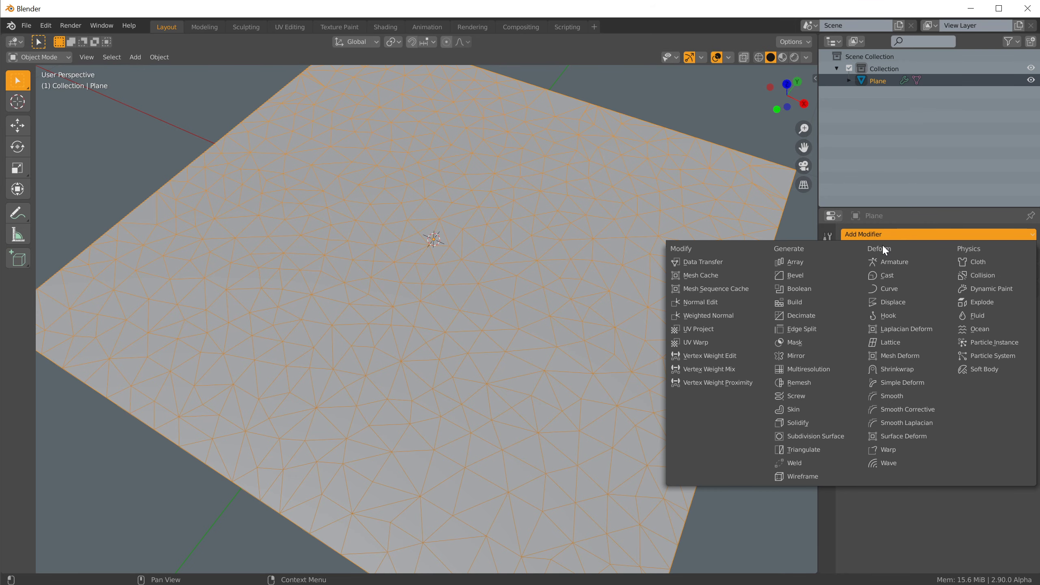
left_click(812, 423)
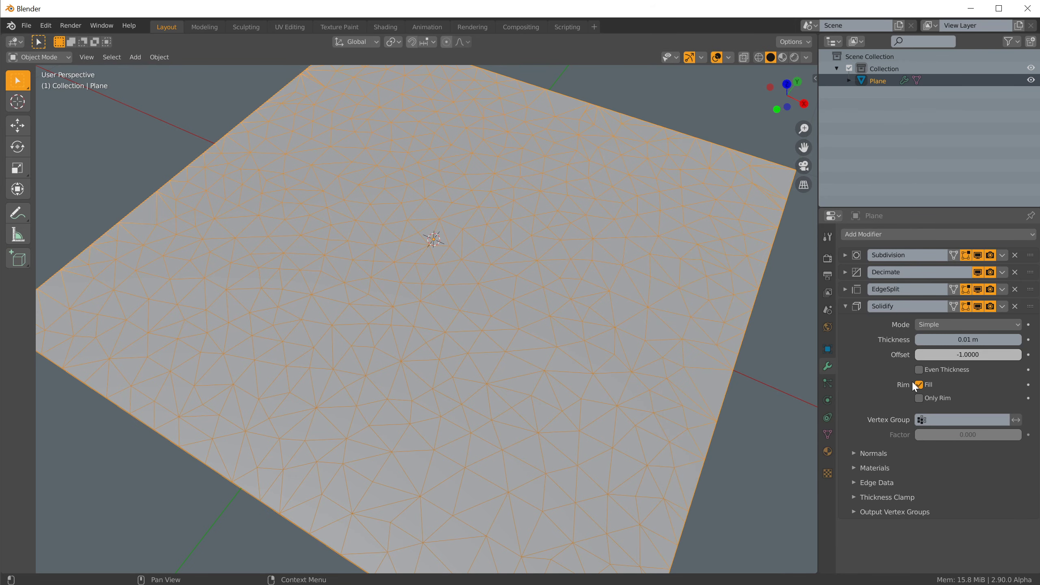
middle_click_drag(672, 336, 640, 329)
mouse_move(958, 355)
left_mouse_down()
mouse_move(983, 354)
mouse_move(941, 354)
left_mouse_up()
left_click(941, 355)
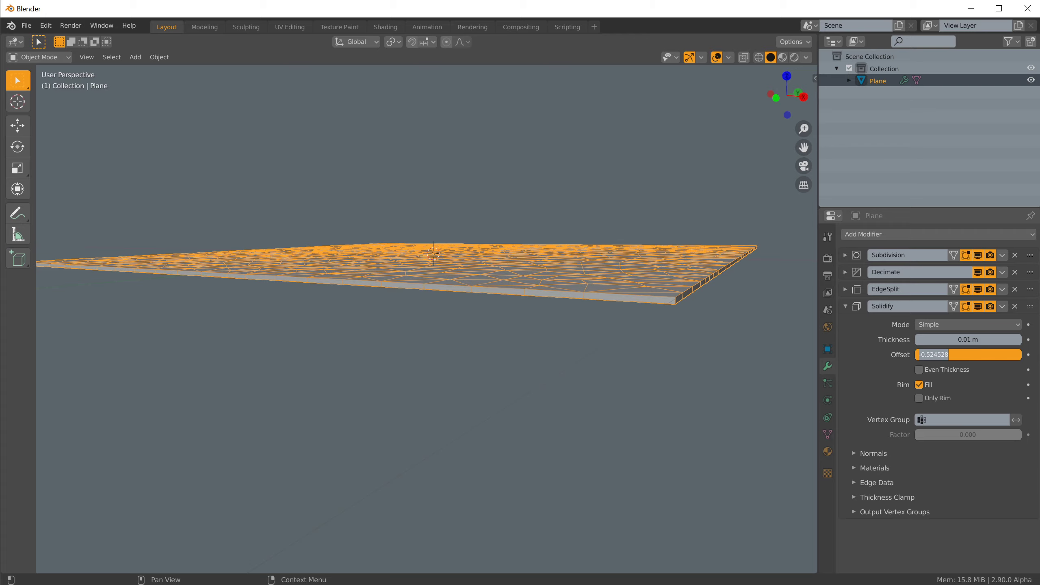
type("-1")
key("Return")
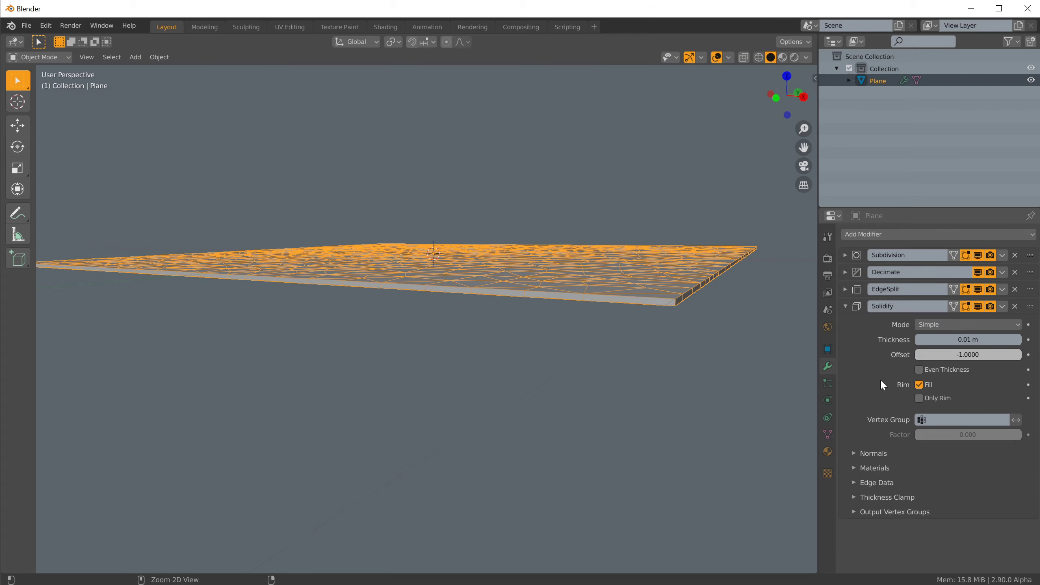
Step: Set the Solidify thickness to about -0.34 m and inspect the resulting block from the side and underneath
middle_click_drag(711, 358, 680, 386)
left_click_drag(955, 340, 901, 340)
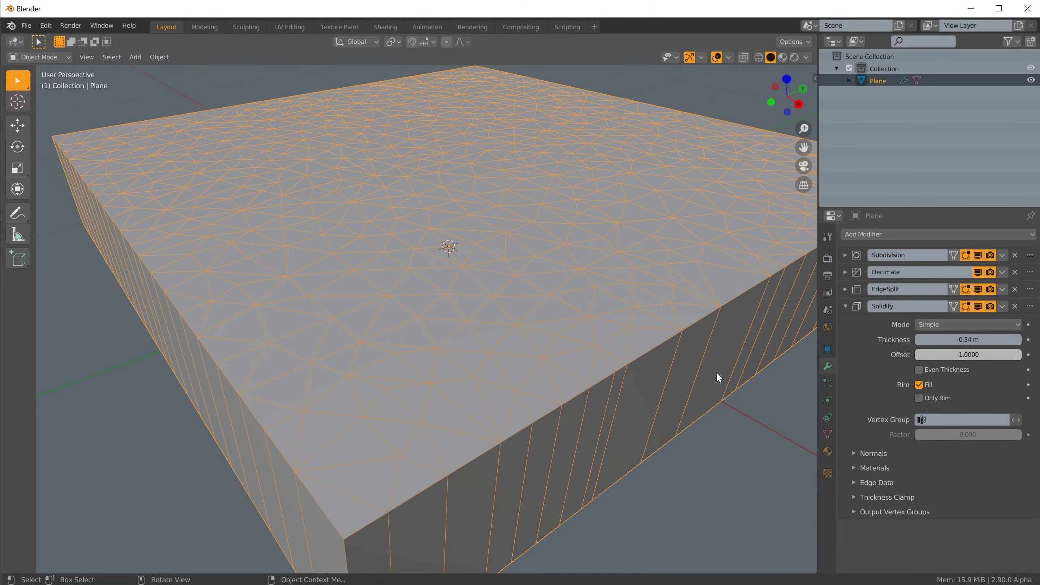
scroll(717, 375, "up", 10)
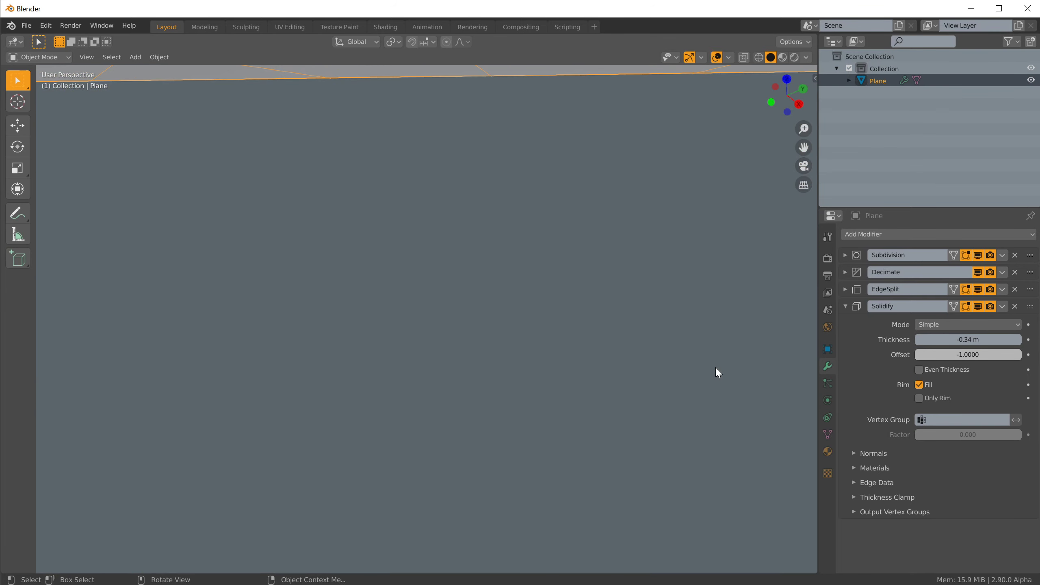
scroll(717, 369, "down", 3)
middle_click_drag(751, 374, 720, 350)
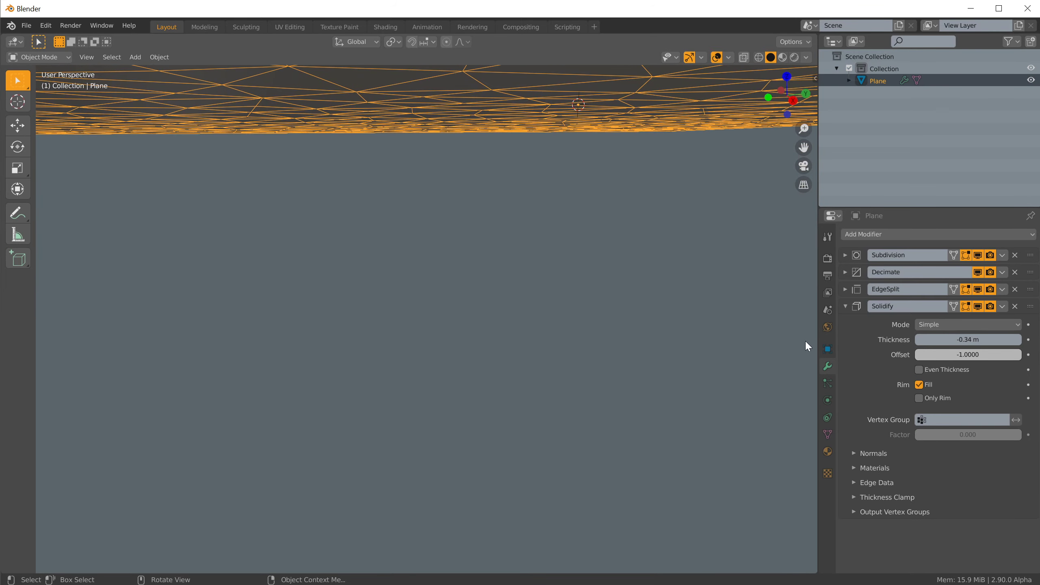
Step: In the Edge Split modifier, turn Sharp Edges off and Edge Angle on, with the angle set to 0°
left_click(845, 290)
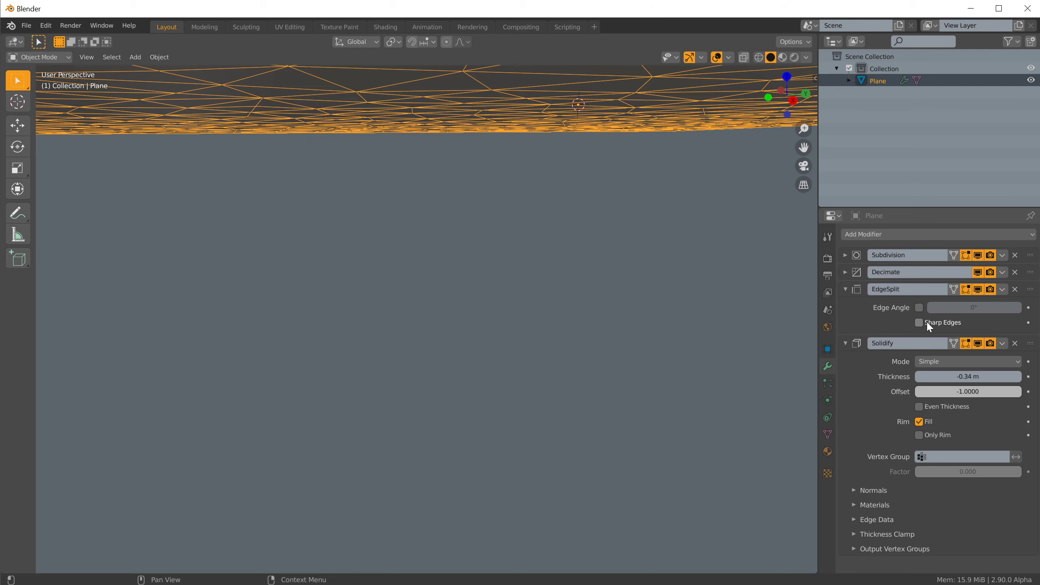
left_click(919, 308)
middle_click_drag(746, 242, 734, 240)
left_click_drag(928, 308, 973, 308)
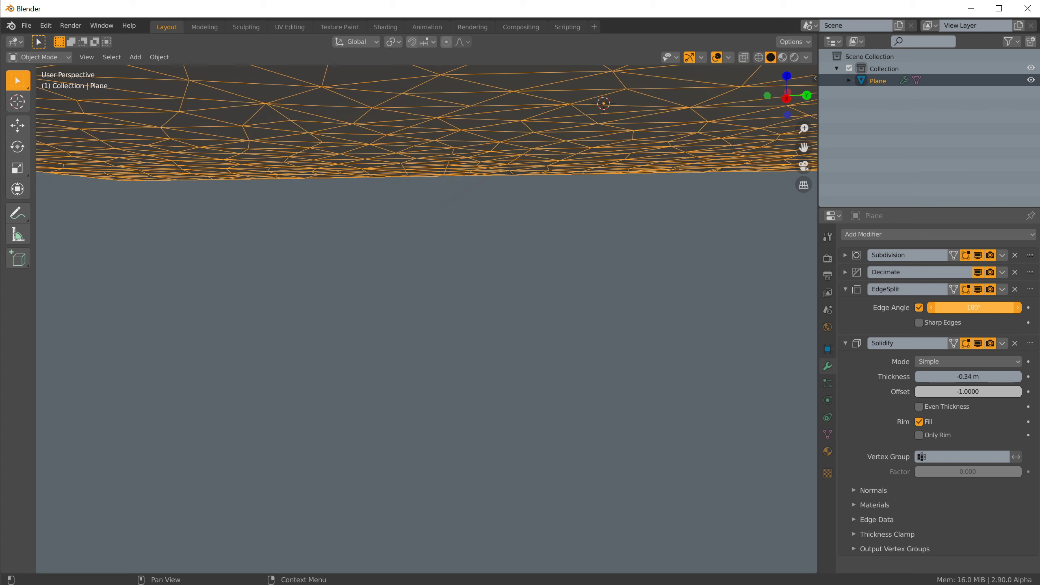
left_click_drag(973, 308, 881, 309)
left_click(849, 285)
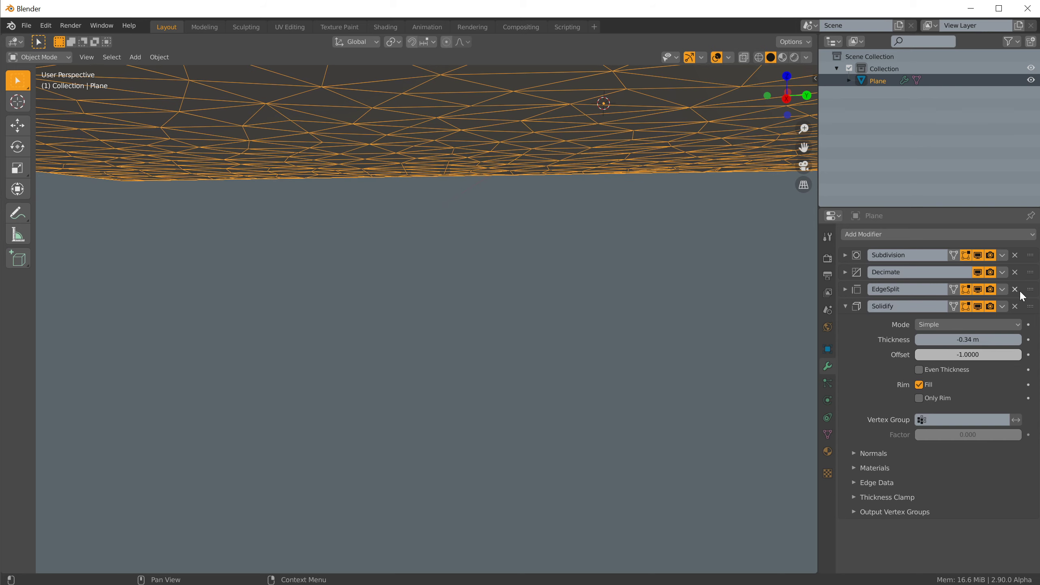
Step: Expand the Edge Split settings again and toggle Edge Angle to compare its effect, leaving it enabled
middle_click_drag(658, 325, 681, 327)
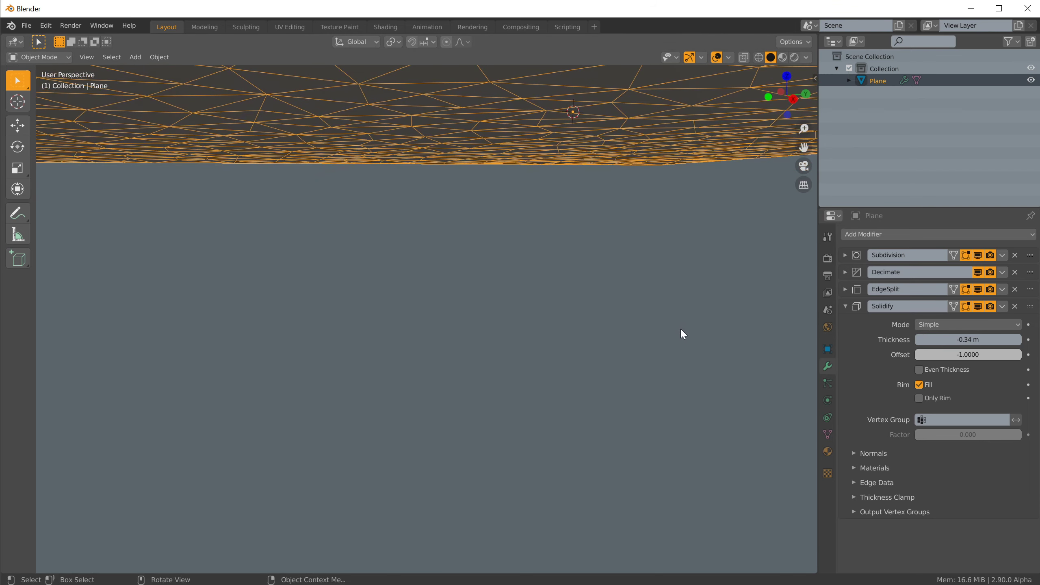
left_click(850, 288)
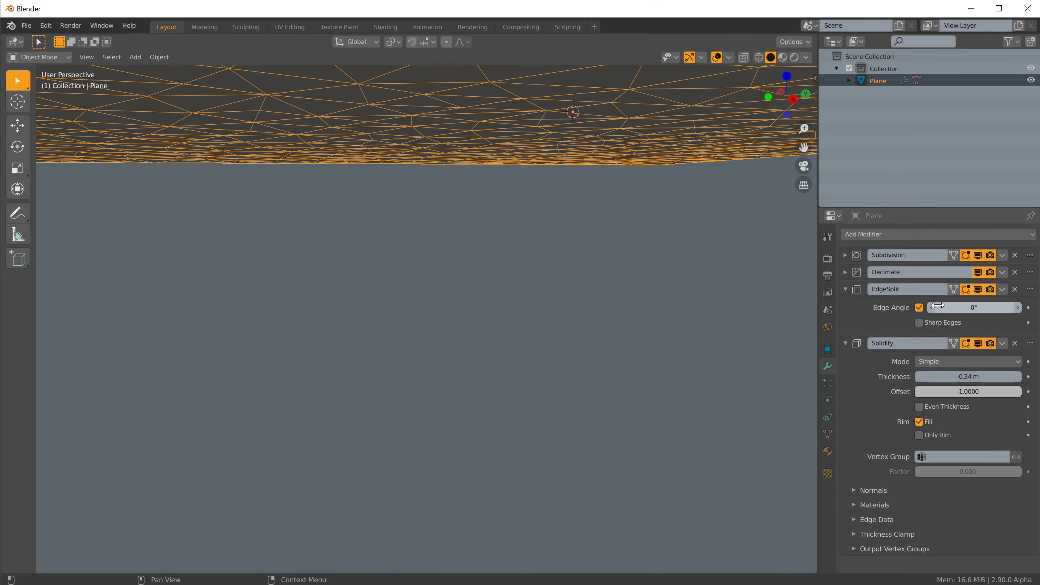
left_click(919, 310)
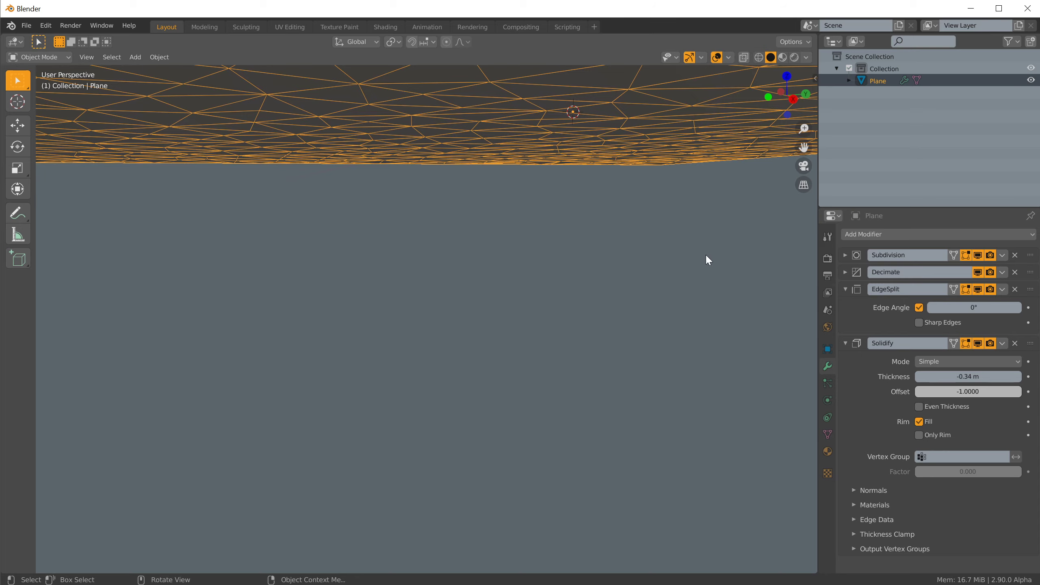
Step: Examine the solidified block's split triangles from overall and close-up views, and collapse the Solidify settings
middle_click_drag(705, 254, 651, 297)
scroll(694, 263, "down", 2)
scroll(710, 272, "up", 3)
scroll(651, 297, "down", 5)
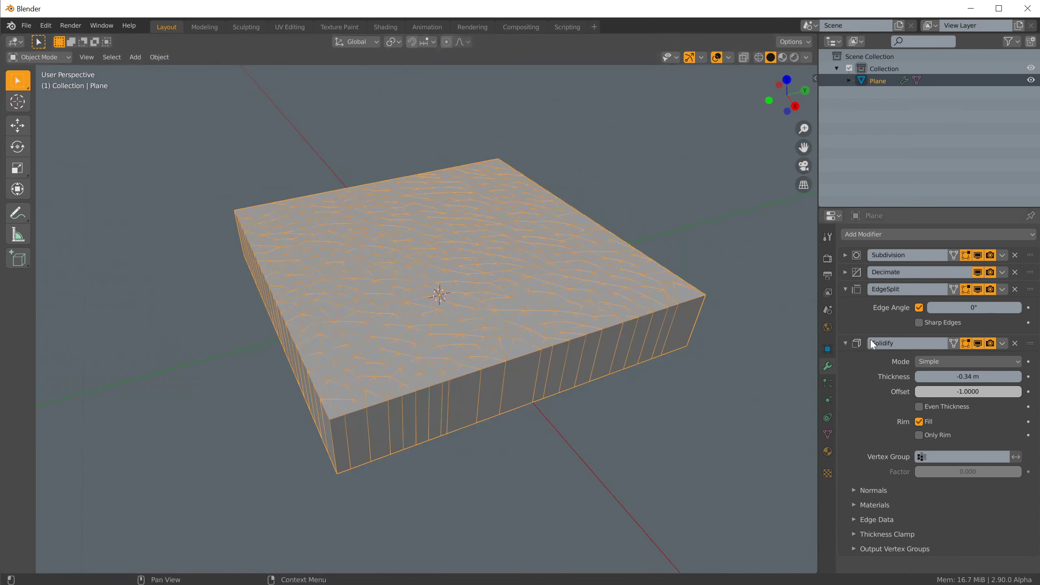
scroll(551, 323, "up", 12)
middle_click_drag(585, 323, 561, 320)
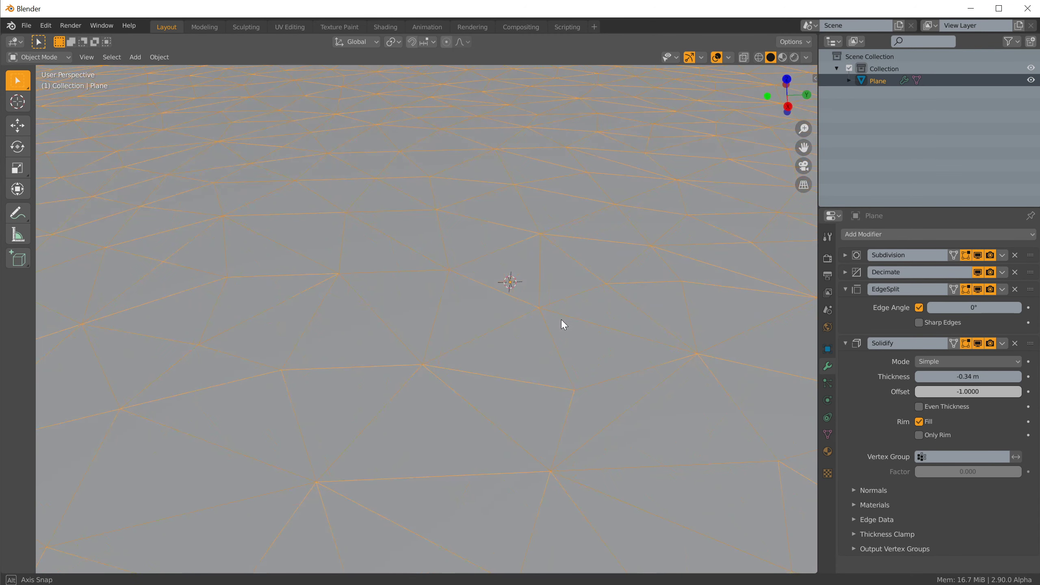
scroll(561, 320, "up", 5)
scroll(561, 320, "down", 8)
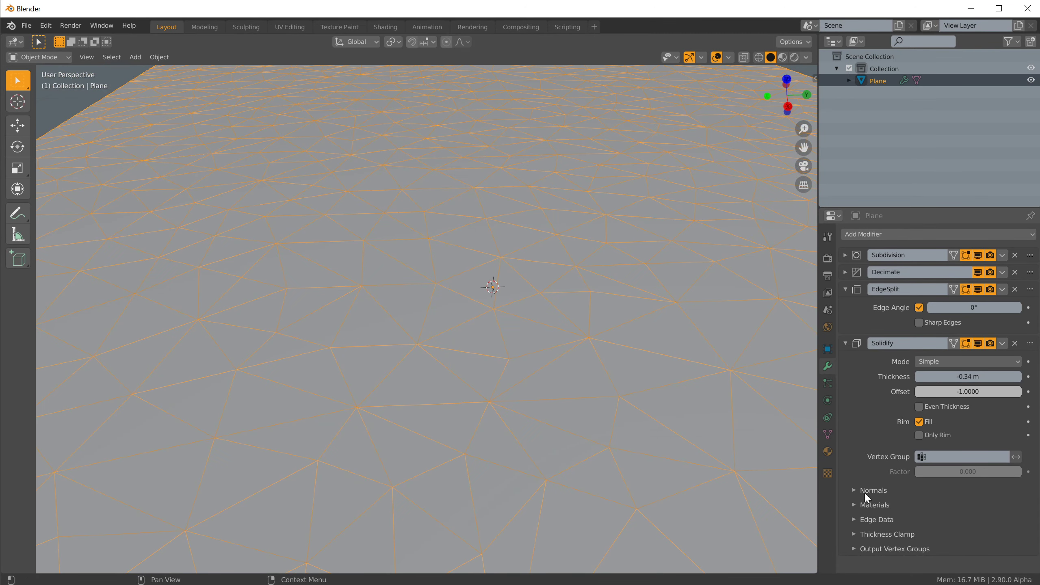
left_click(845, 344)
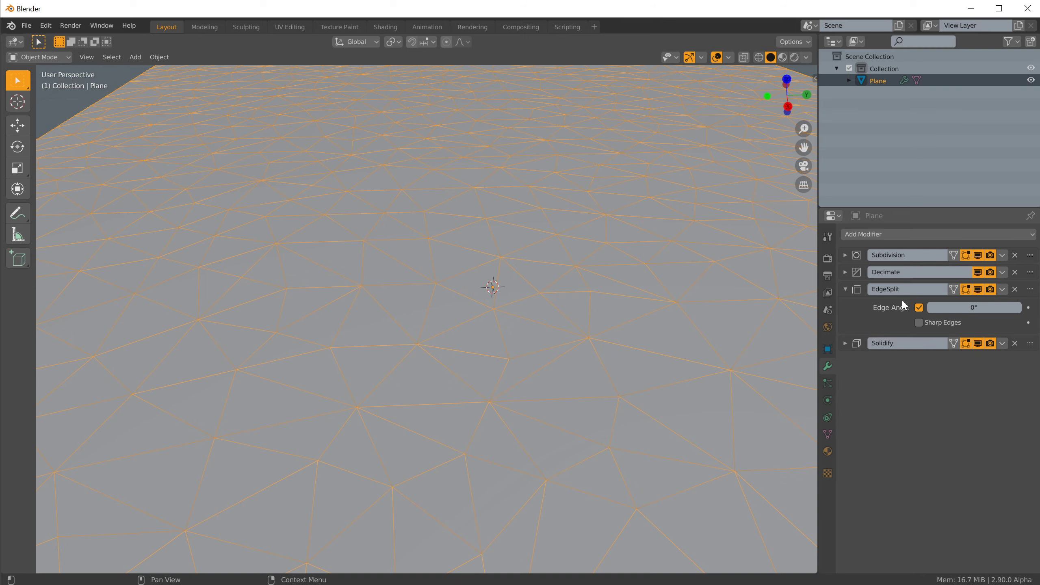
Step: Collapse the Edge Split settings and add a Bevel modifier to the plane's split triangular pieces
left_click(849, 289)
left_click(885, 234)
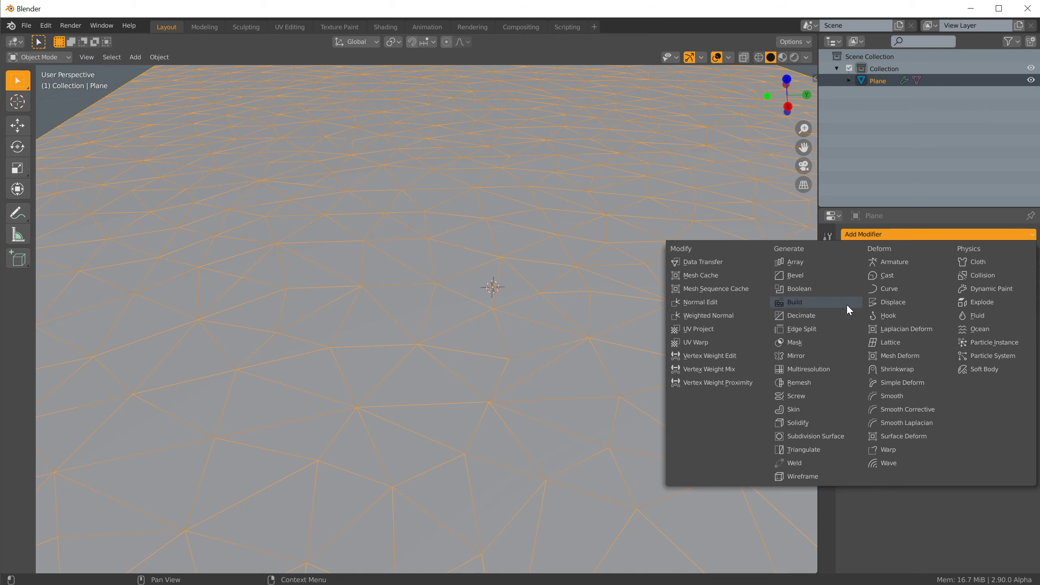
left_click(811, 283)
scroll(756, 435, "up", 4)
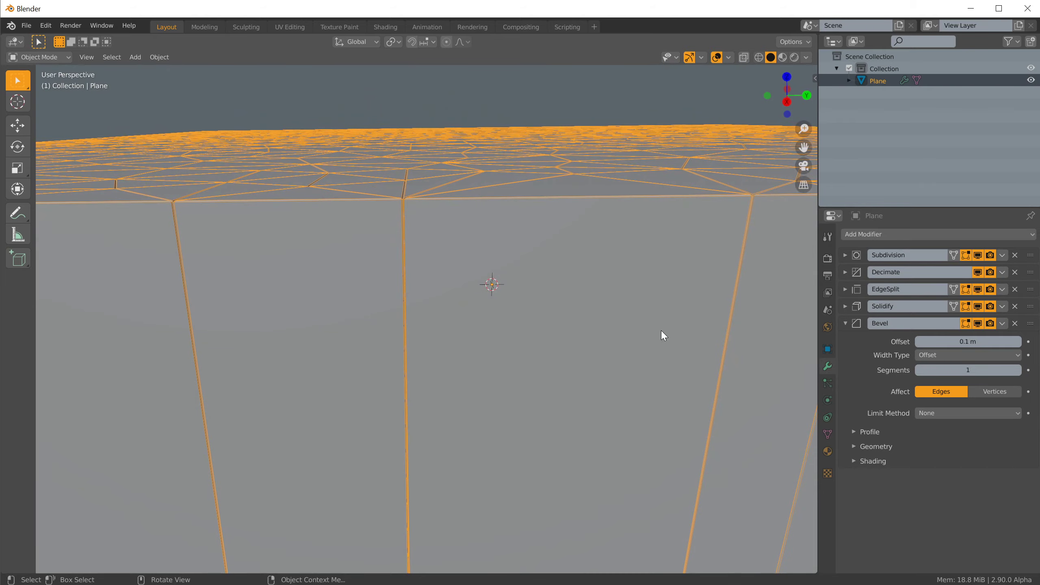
scroll(655, 320, "down", 5)
scroll(649, 296, "up", 5)
scroll(648, 294, "down", 3)
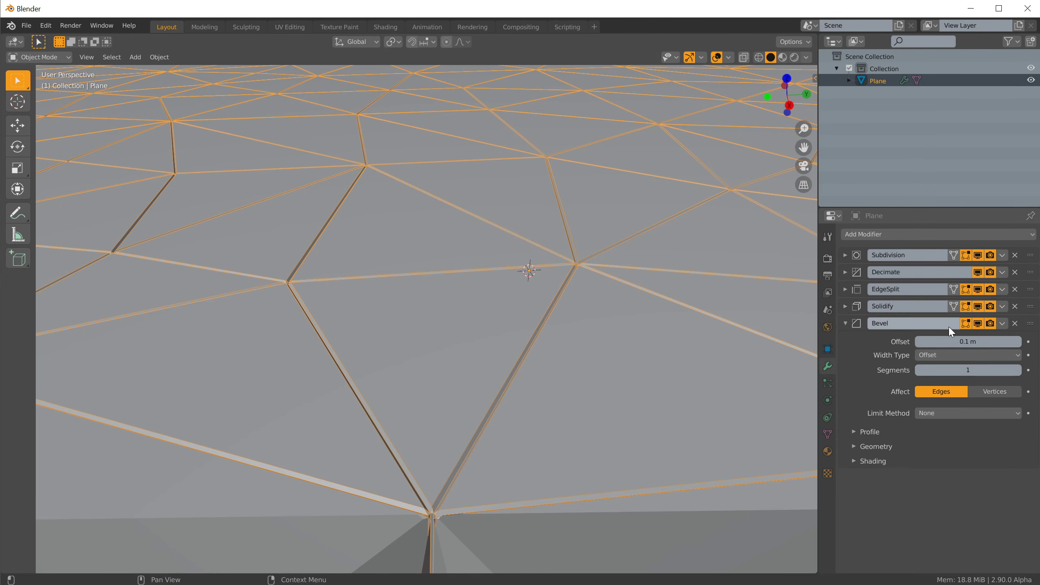
Step: Set the Bevel offset to 0.01 m and check the slab's edges from farther out
left_click(968, 341)
left_click(925, 342)
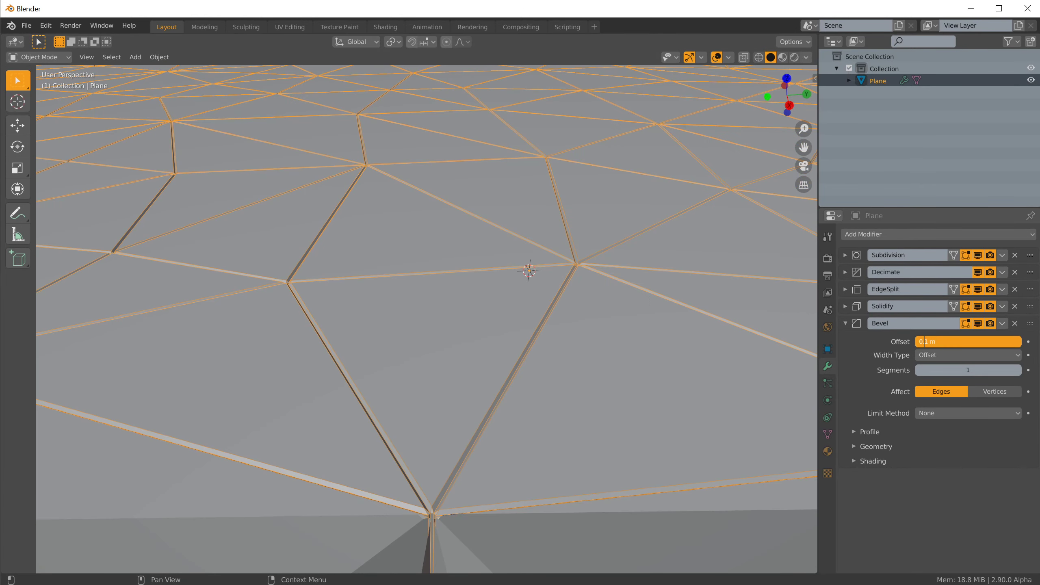
type("0")
key("Return")
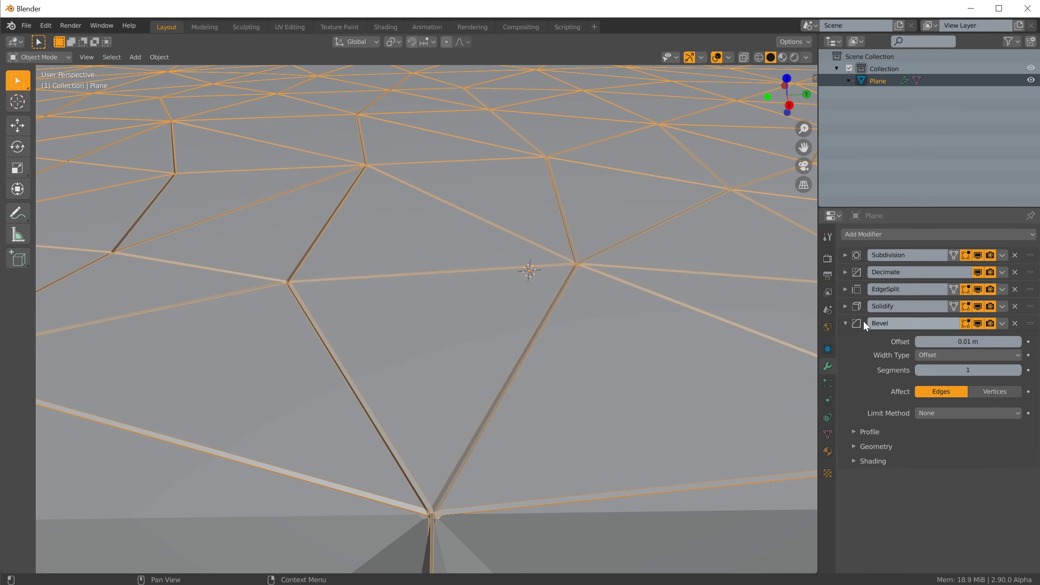
scroll(788, 374, "down", 4)
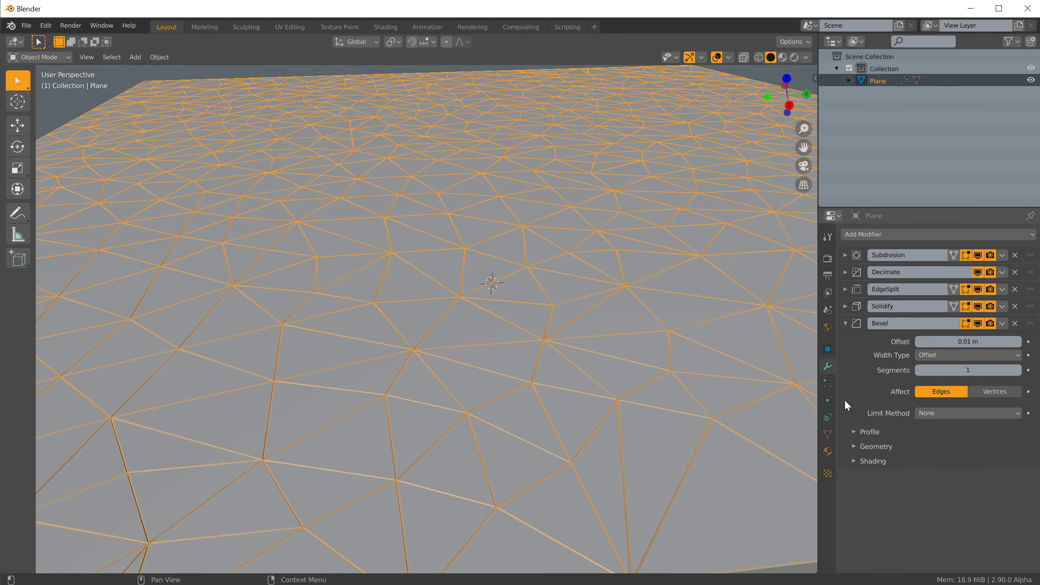
Step: Try the Bevel on vertices with a 0.002 m offset, and set it back to affect edges
left_click(846, 324)
left_click(846, 324)
left_click(997, 391)
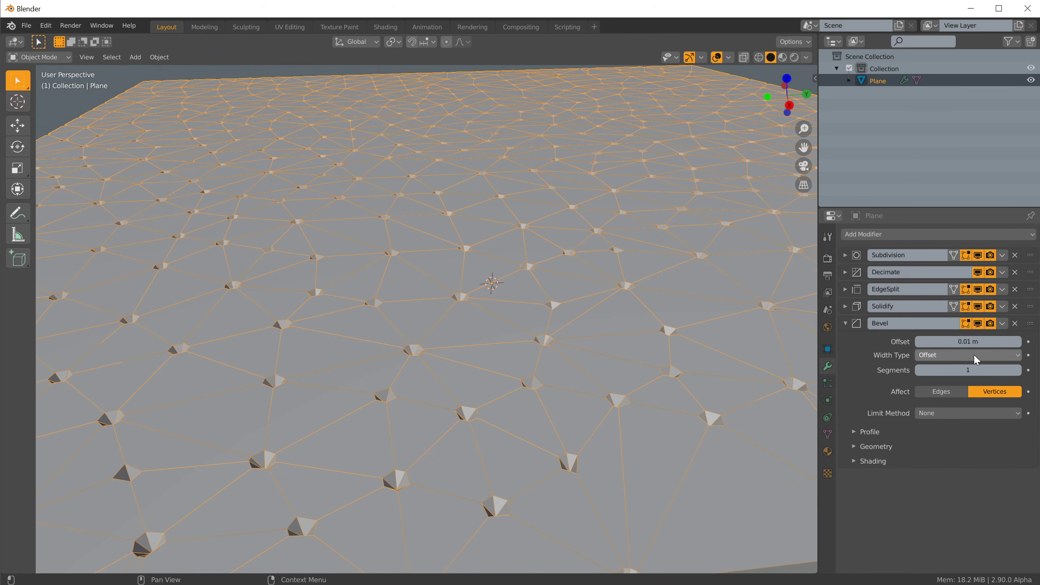
mouse_move(972, 342)
left_mouse_down()
mouse_move(954, 341)
mouse_move(980, 342)
left_mouse_up()
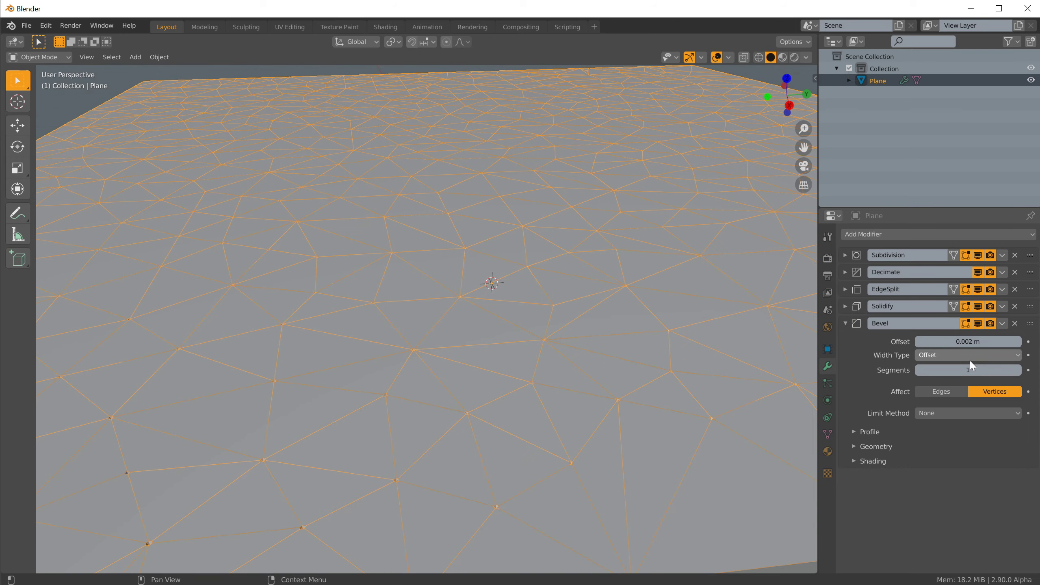
left_click(952, 393)
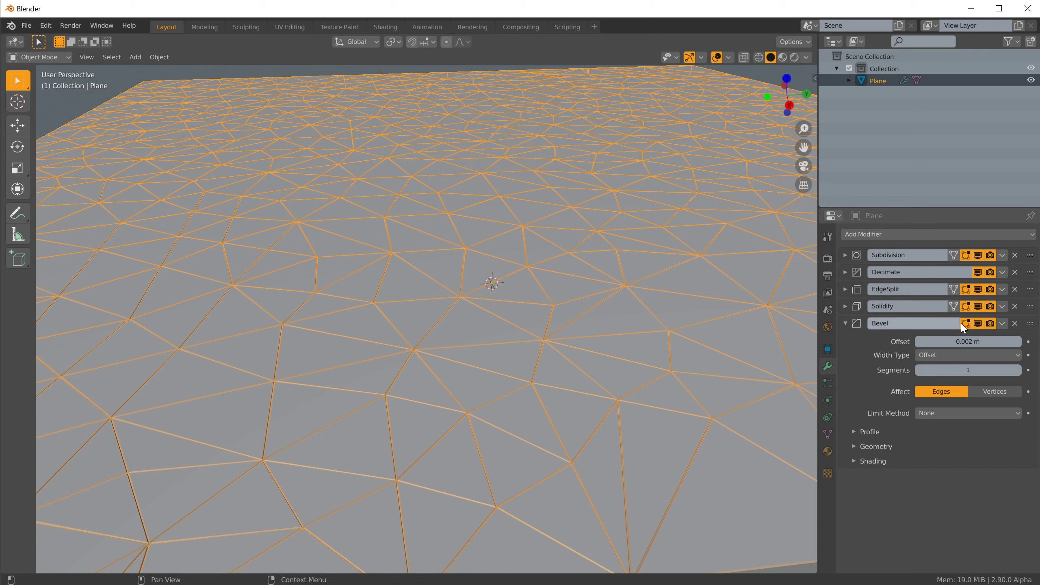
Step: Set the Bevel offset to 0.001 m and examine the gaps between the triangles up close
left_click(969, 342)
left_click(933, 342)
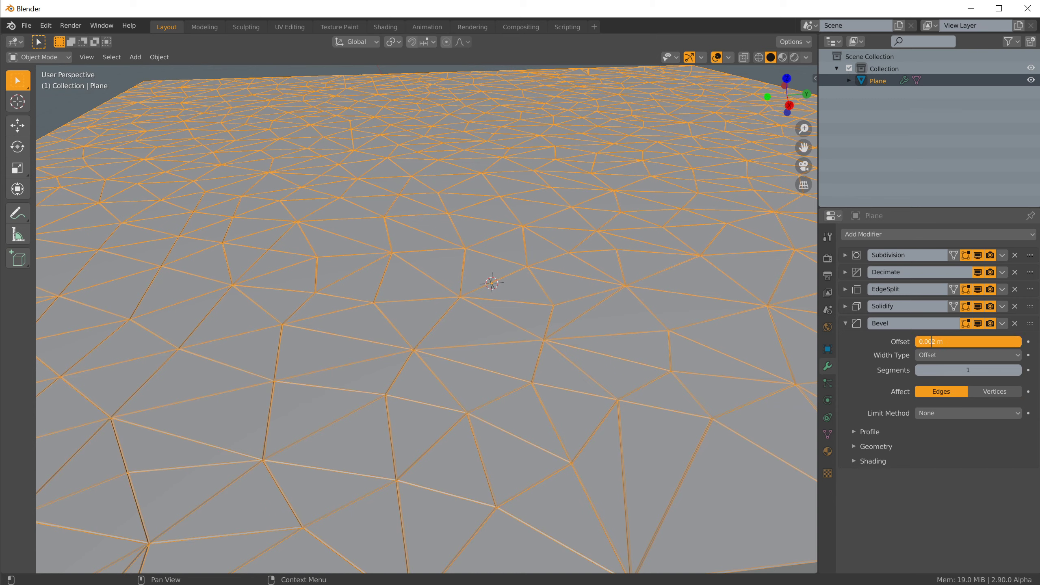
key("Delete")
type("1")
key("Return")
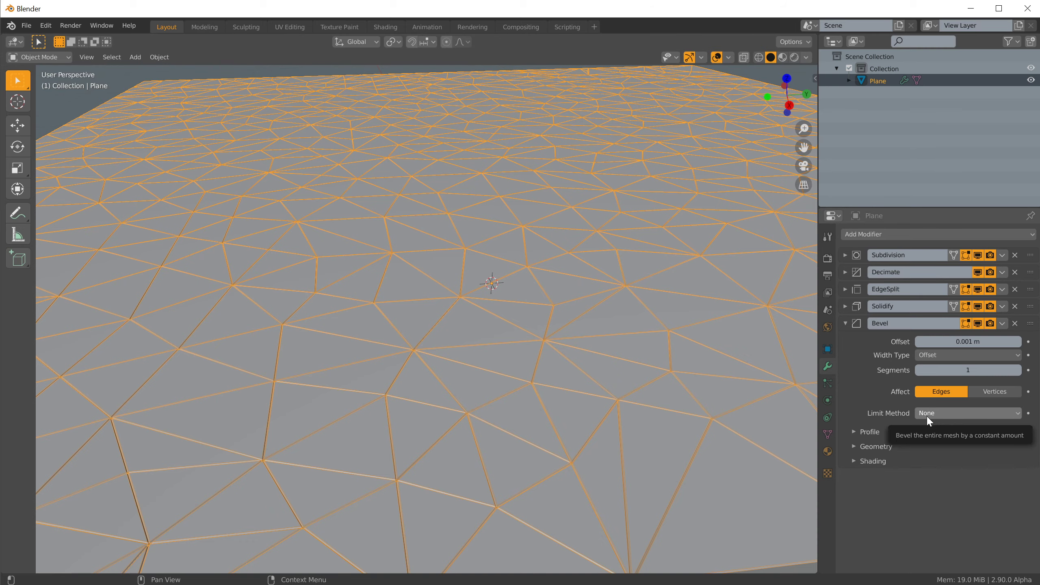
scroll(692, 423, "up", 5)
scroll(692, 422, "up", 4)
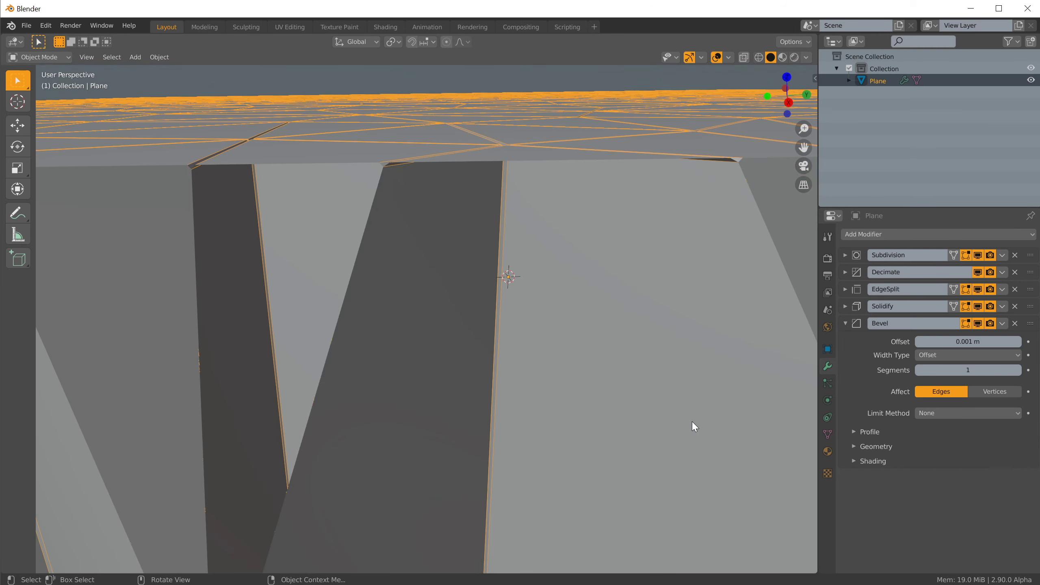
Step: Set the Bevel offset to 0.0001 m and view the slab's upper surface
left_click(939, 342)
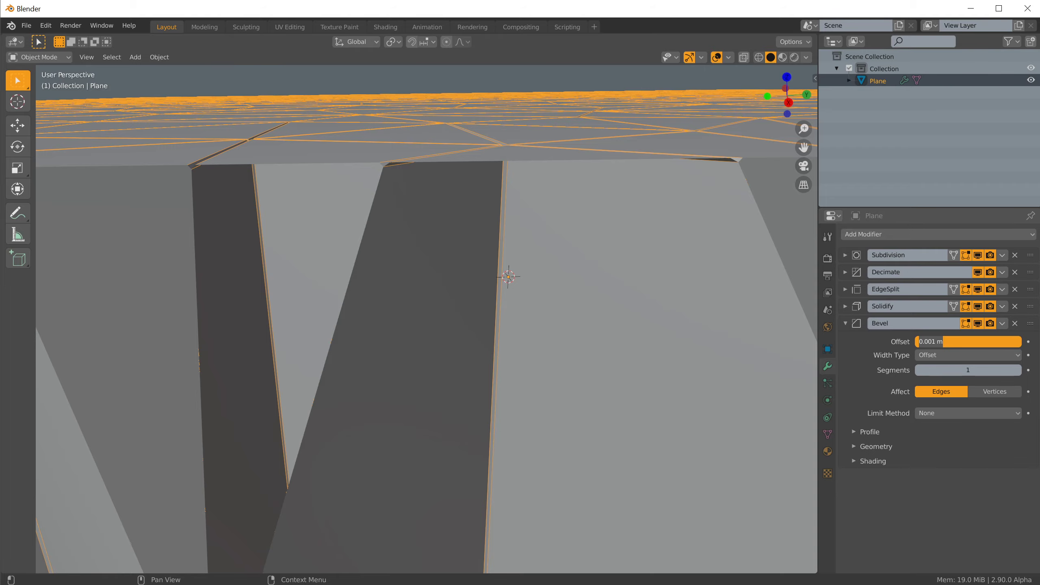
left_click(932, 342)
type("0")
key("Return")
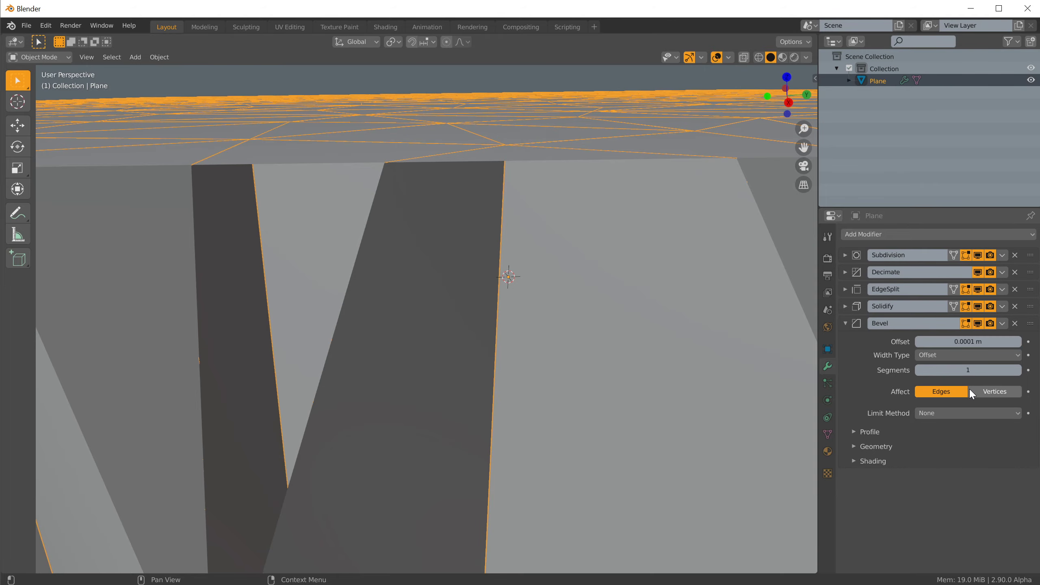
middle_click_drag(681, 174, 673, 187)
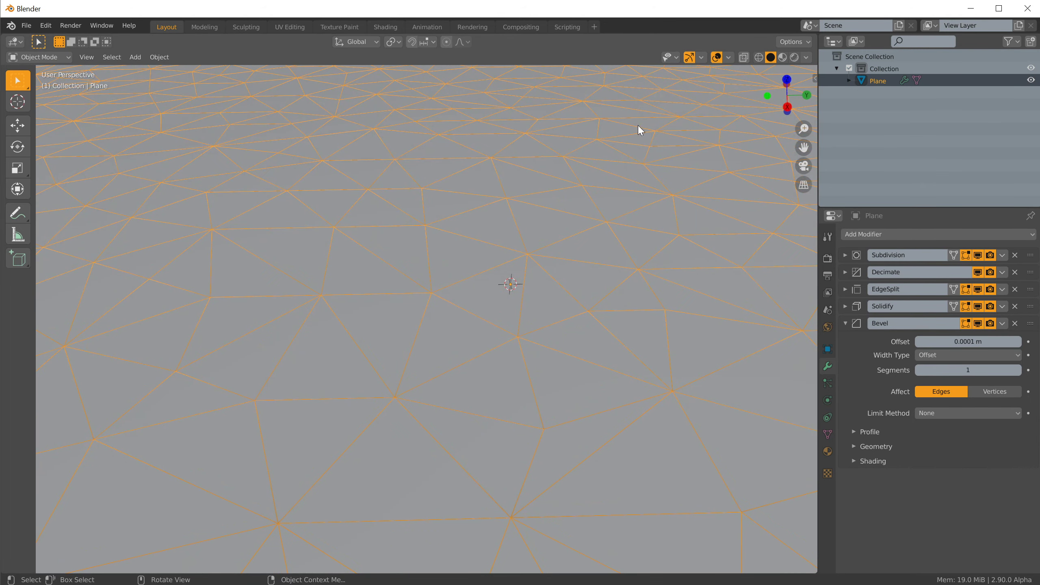
middle_click_drag(638, 126, 635, 184)
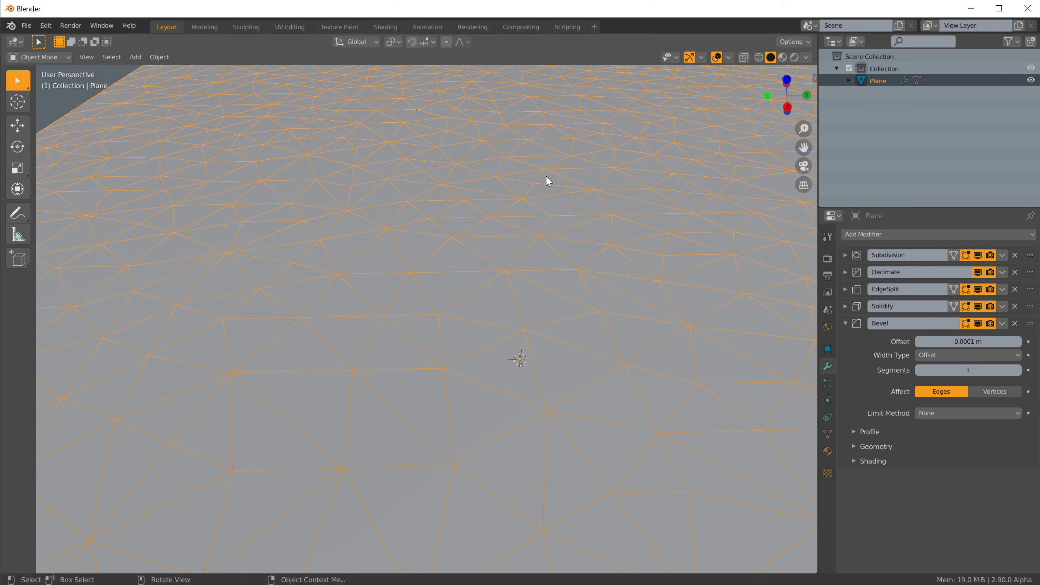
Step: Hide the viewport overlays to show the beveled slab without its selection outlines
left_click(54, 98)
left_click(468, 274)
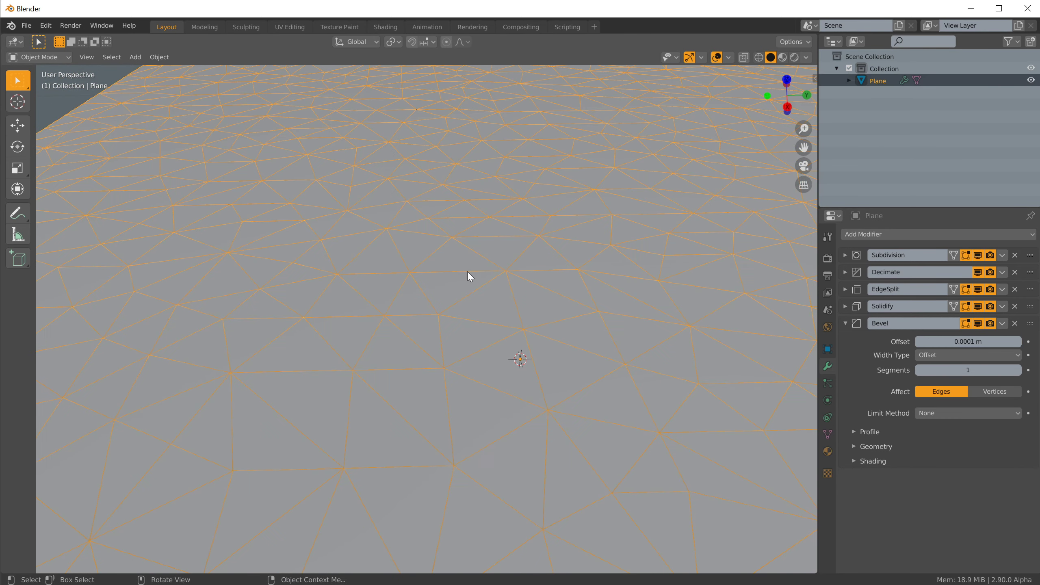
left_click(717, 58)
middle_click_drag(522, 323, 538, 330)
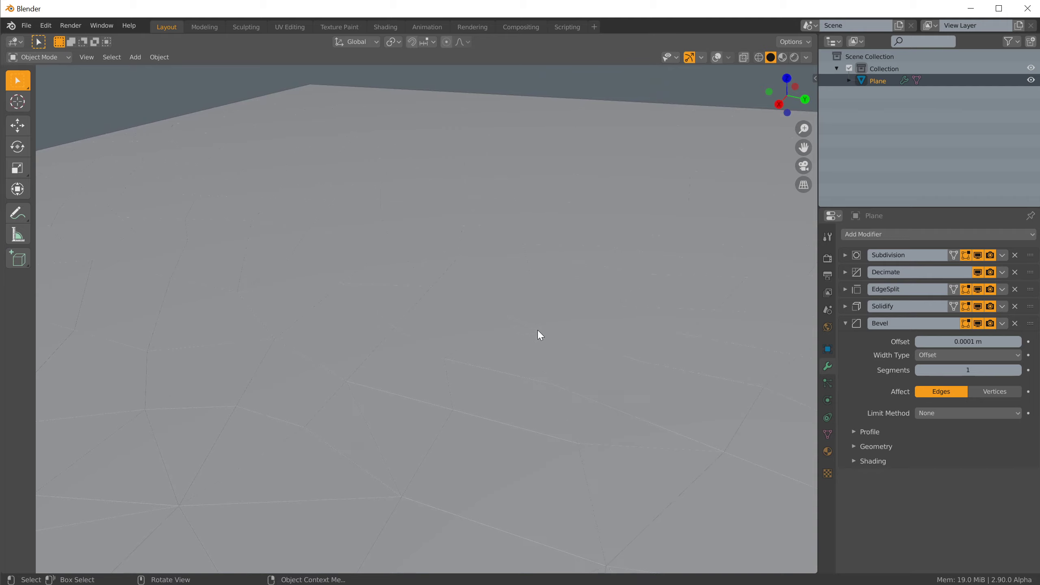
Step: Examine the fine beveled seams between the triangles close up and the whole slab from several angles
scroll(541, 295, "up", 3)
scroll(540, 309, "up", 3)
scroll(459, 324, "down", 2)
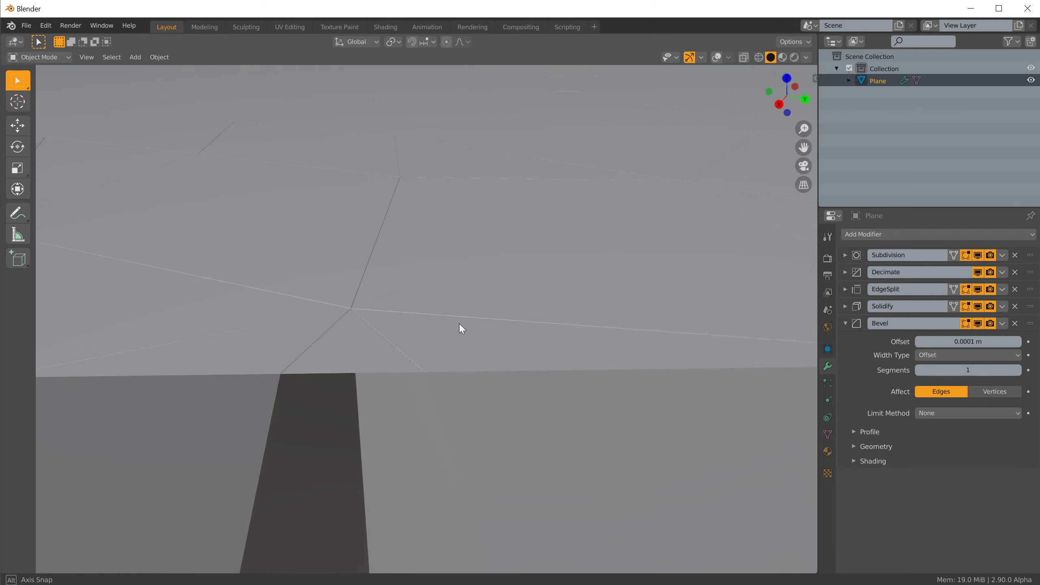
scroll(397, 310, "up", 2)
middle_click_drag(396, 311, 435, 264)
scroll(434, 359, "down", 3)
scroll(433, 359, "up", 3)
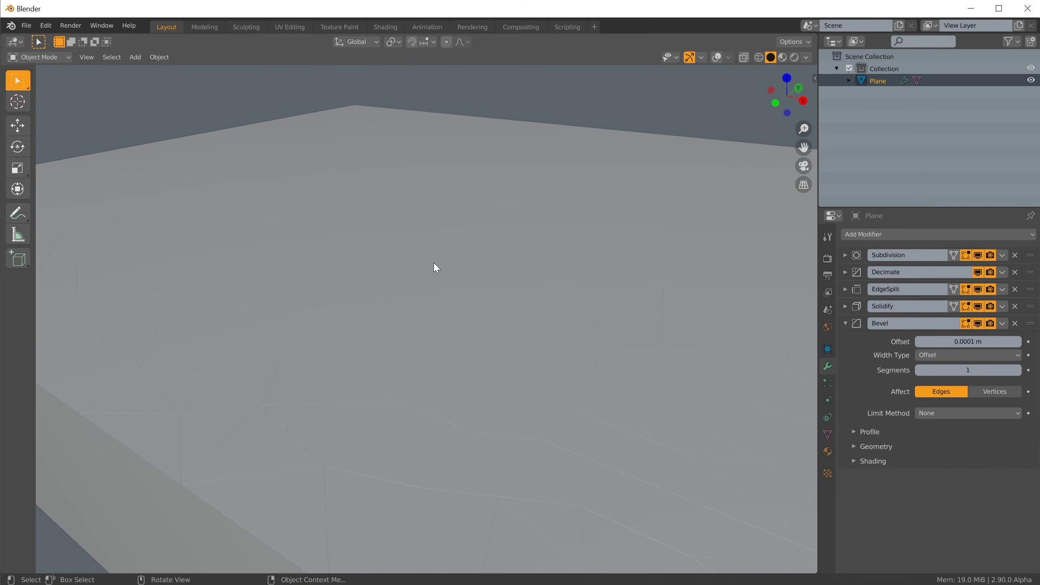
middle_click_drag(421, 312, 401, 325)
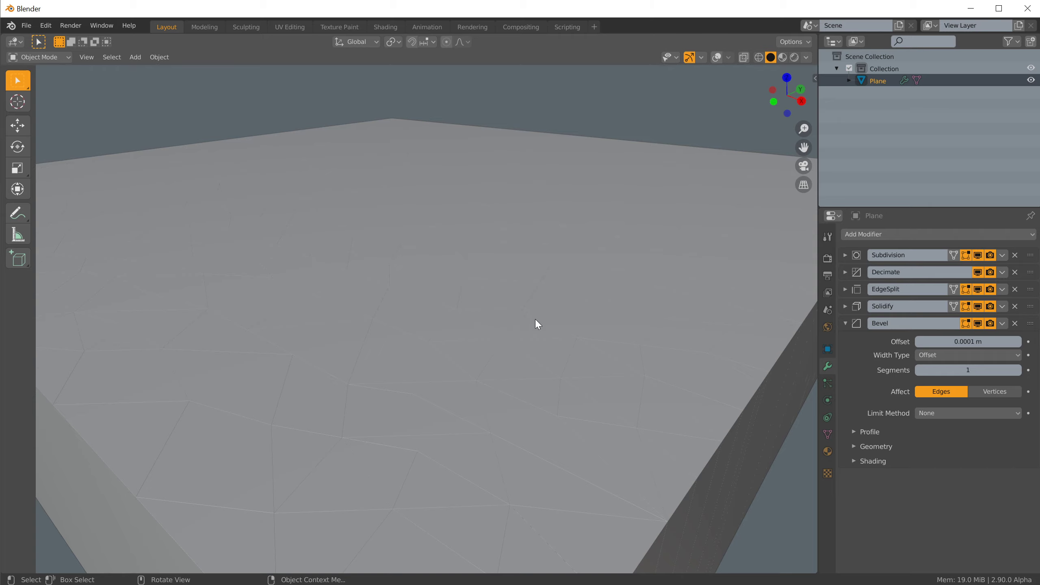
scroll(593, 332, "down", 5)
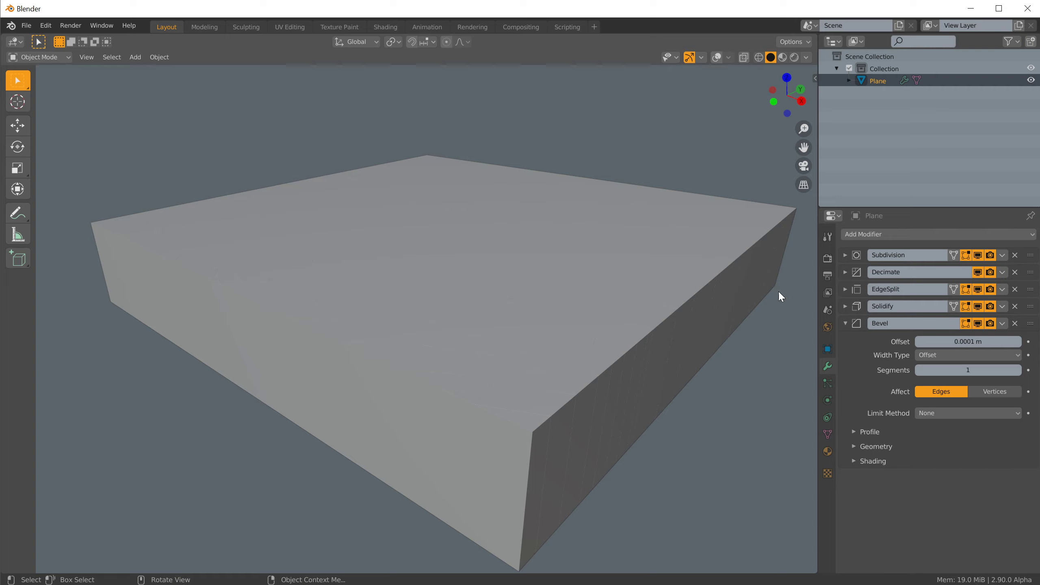
middle_click_drag(387, 188, 550, 233)
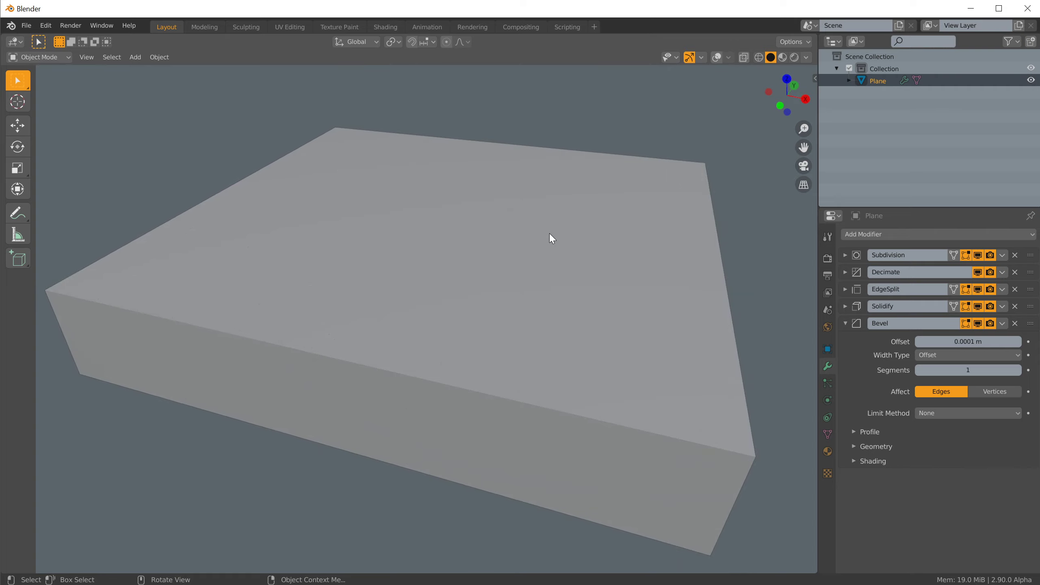
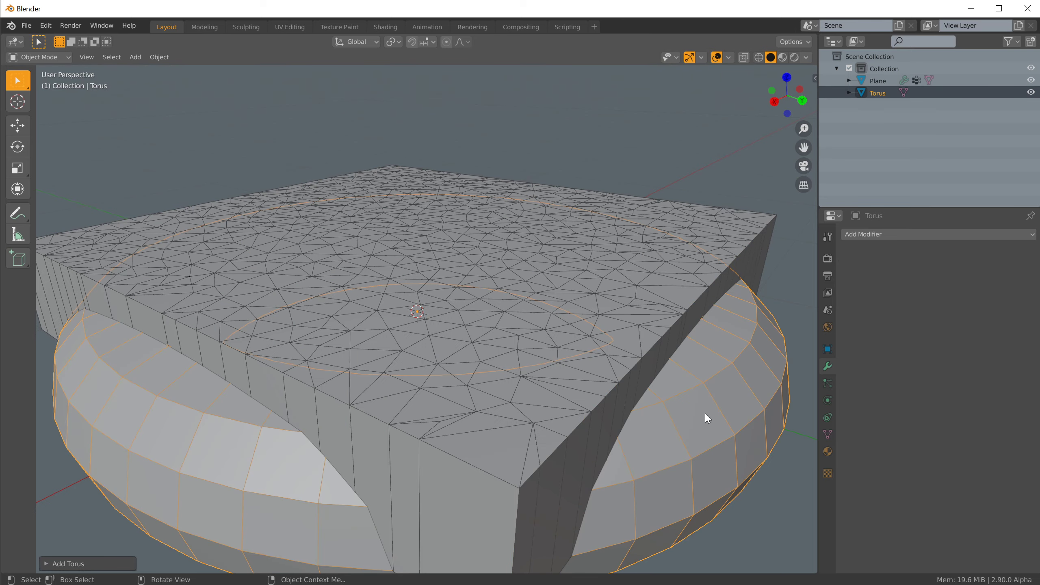
Step: Scale the torus down slightly beneath the slab and select the plane
key("s")
left_click(655, 398)
left_click(691, 321)
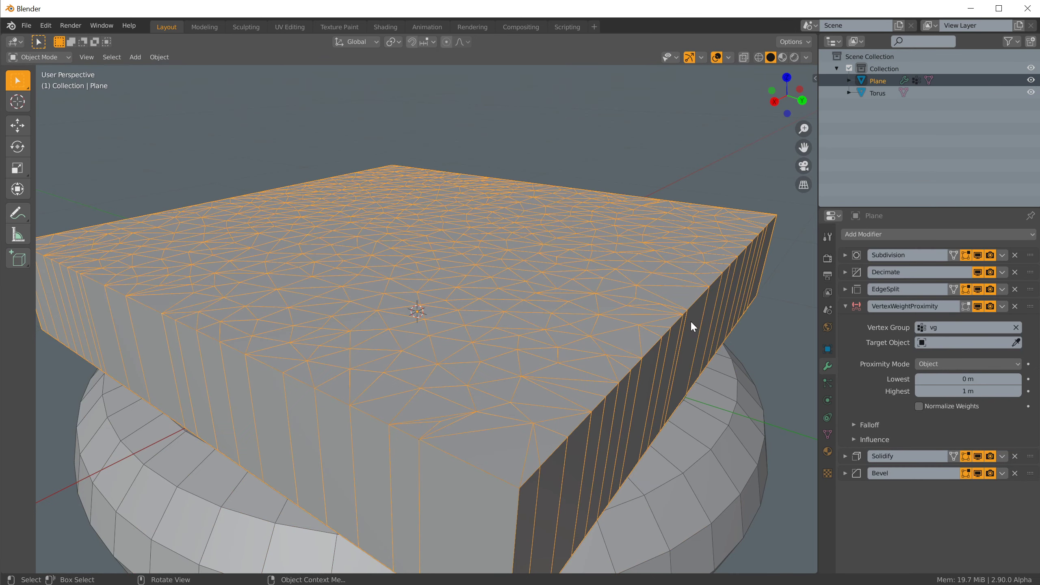
Step: In the Vertex Weight Proximity modifier, set Torus as the target object and Geometry as the proximity mode
left_click(943, 342)
left_click(935, 367)
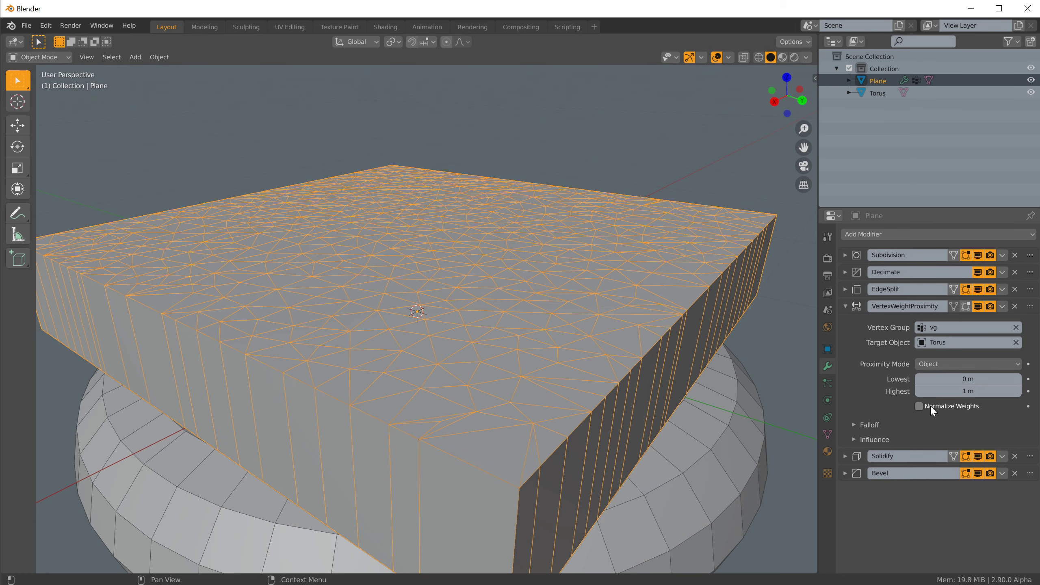
left_click(950, 366)
left_click(941, 392)
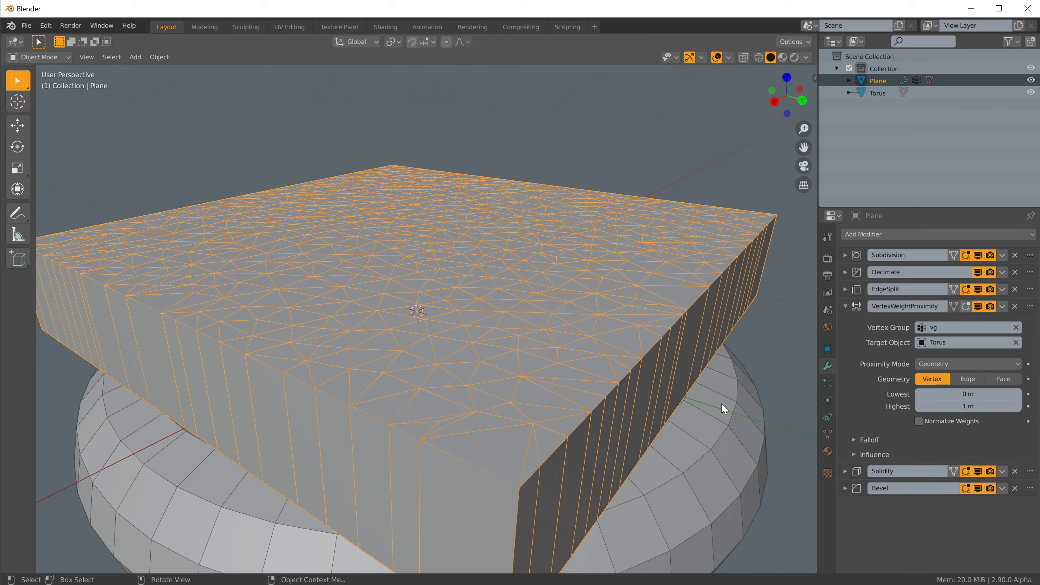
middle_click_drag(722, 403, 656, 387)
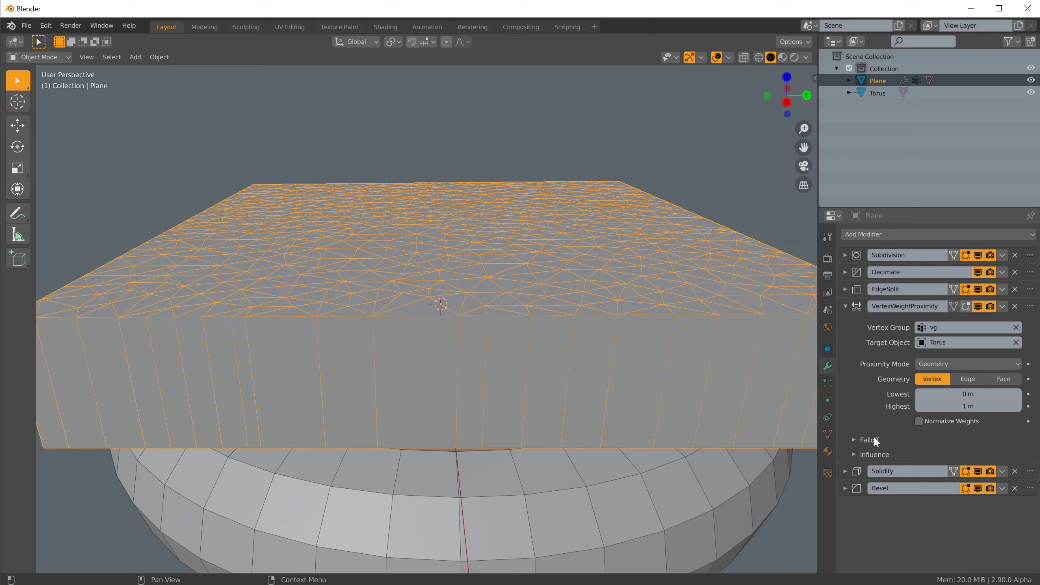
Step: Assign the vertex group vg to the Solidify modifier, inspect the reshaped slab, and collapse the Solidify settings
left_click(845, 471)
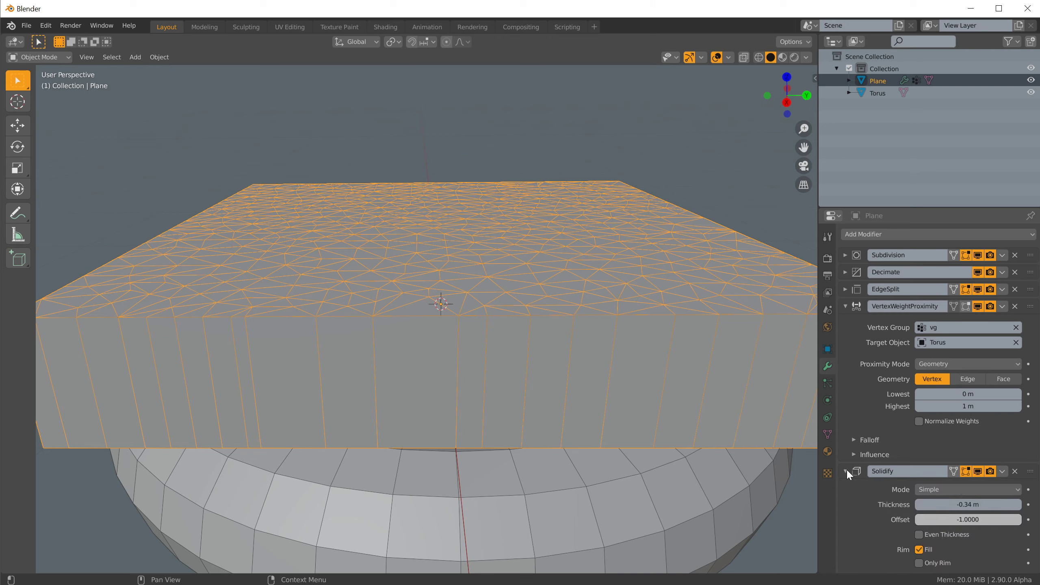
scroll(861, 527, "down", 4)
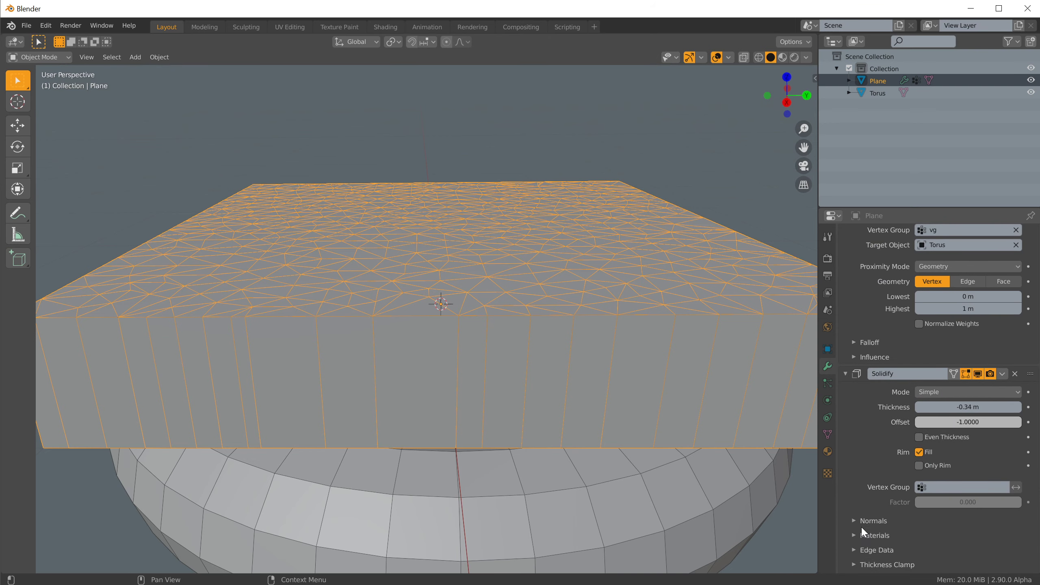
left_click(947, 490)
left_click(926, 467)
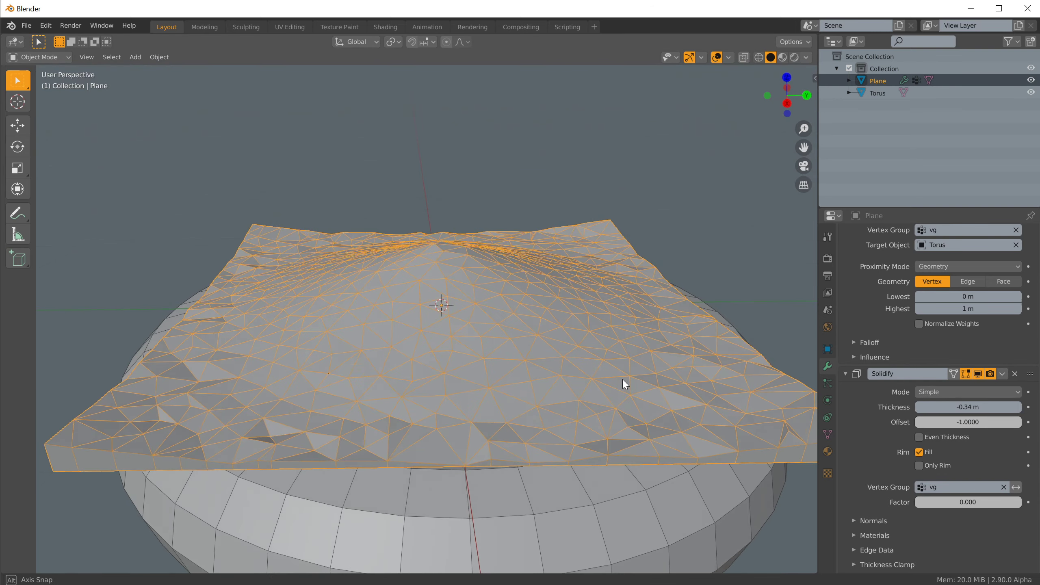
mouse_move(623, 379)
middle_mouse_down()
mouse_move(634, 400)
mouse_move(629, 384)
mouse_move(610, 385)
middle_mouse_up()
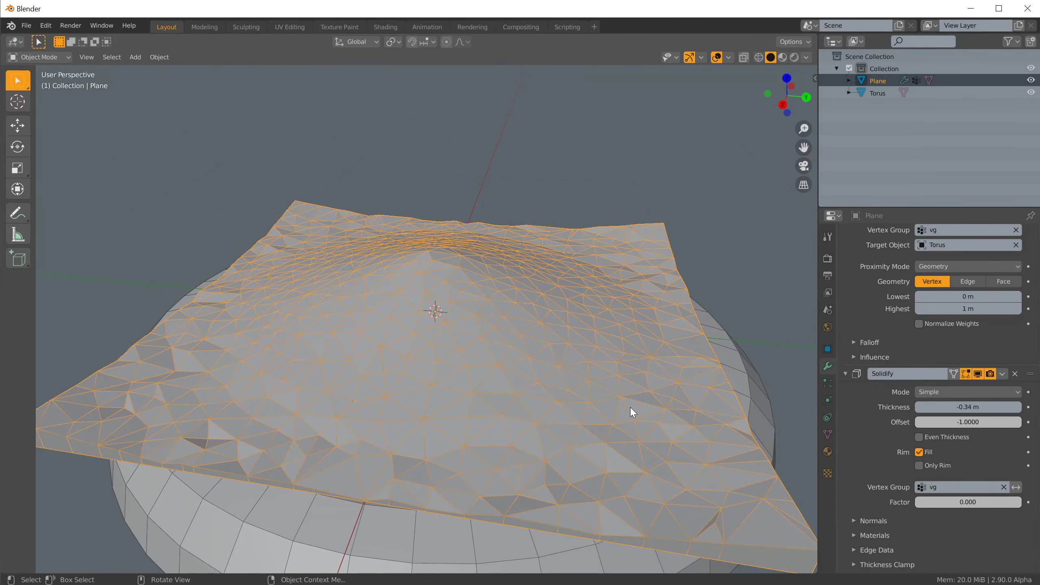
left_click(845, 374)
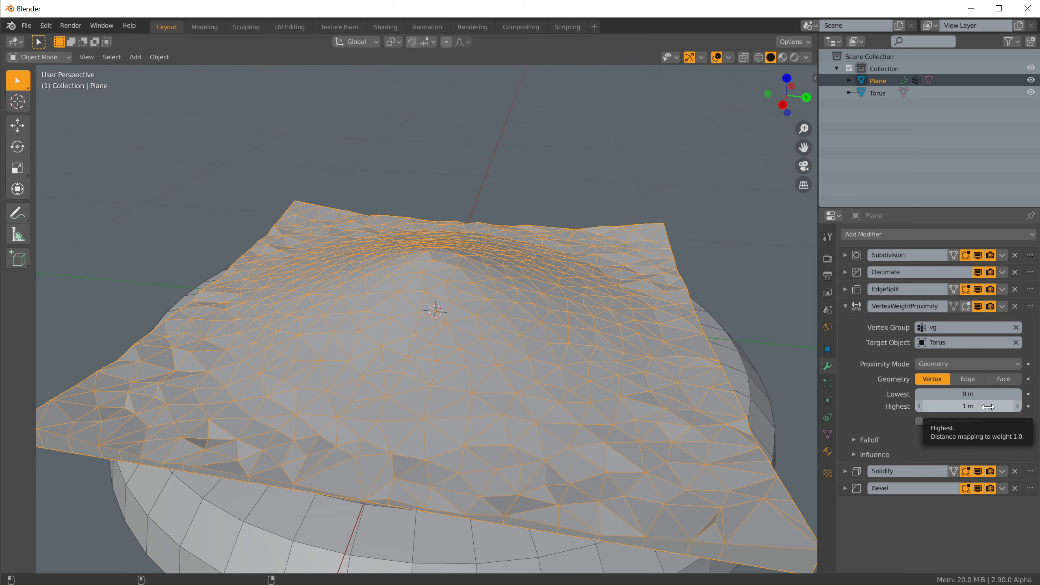
Step: Expand the Solidify settings and invert the influence of its vertex group vg
left_click(846, 471)
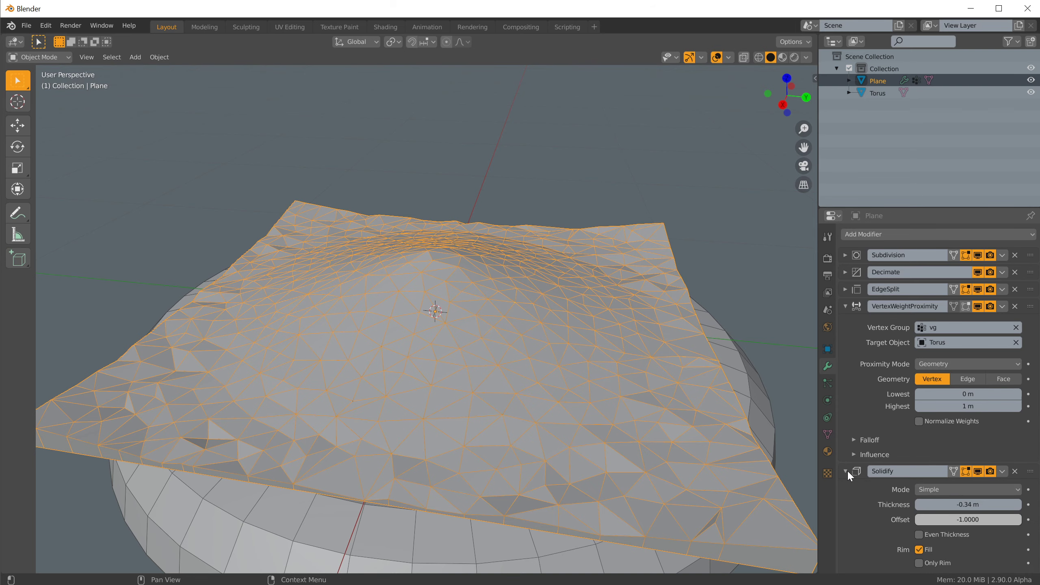
scroll(942, 492, "down", 4)
left_click(1018, 520)
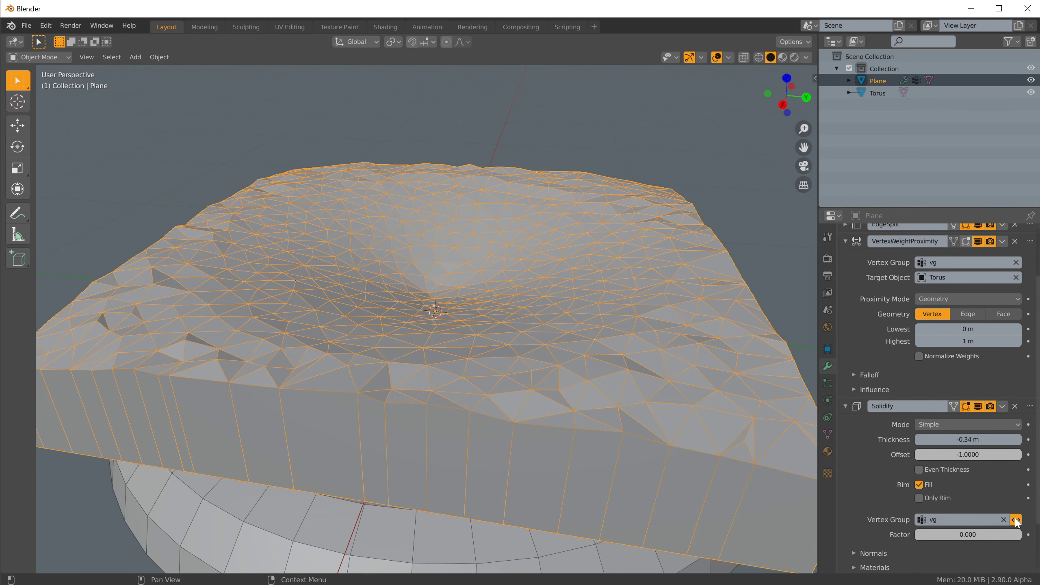
Step: Select the torus beneath the slab and rotate it steeply so that its ring cuts up through the slab
middle_click_drag(619, 319, 631, 346)
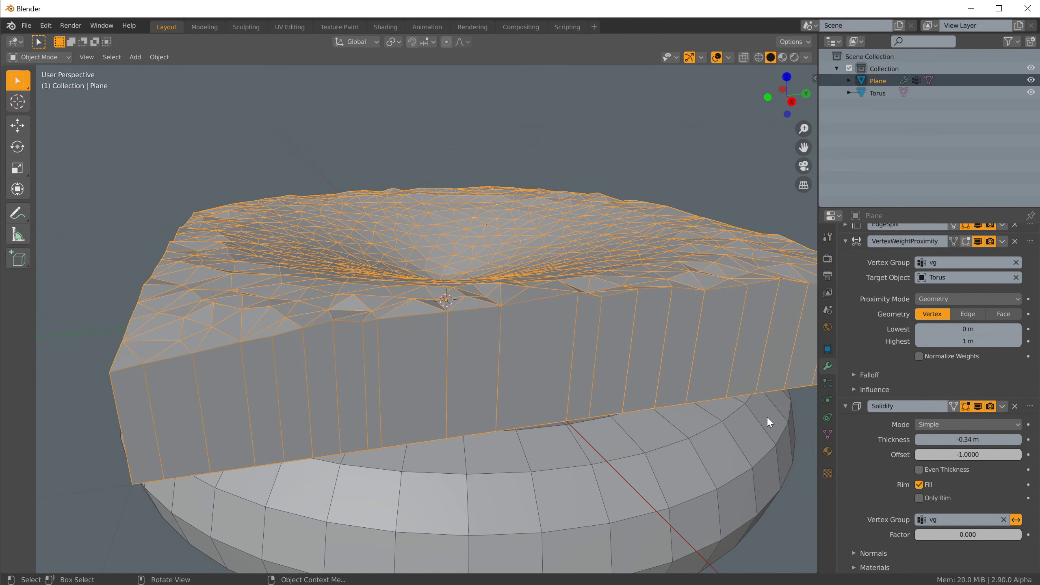
middle_click_drag(614, 489, 622, 443)
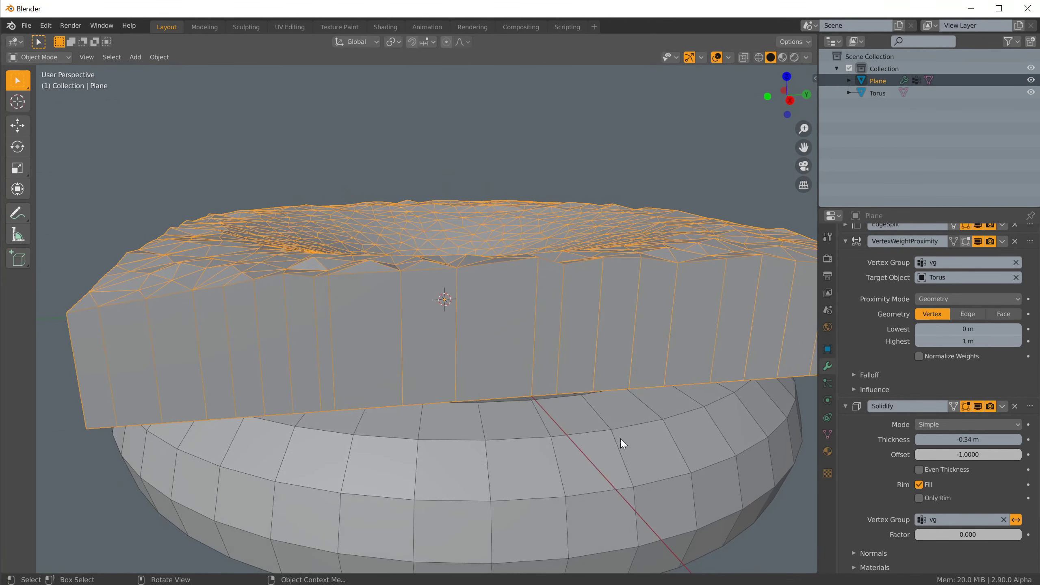
left_click(524, 413)
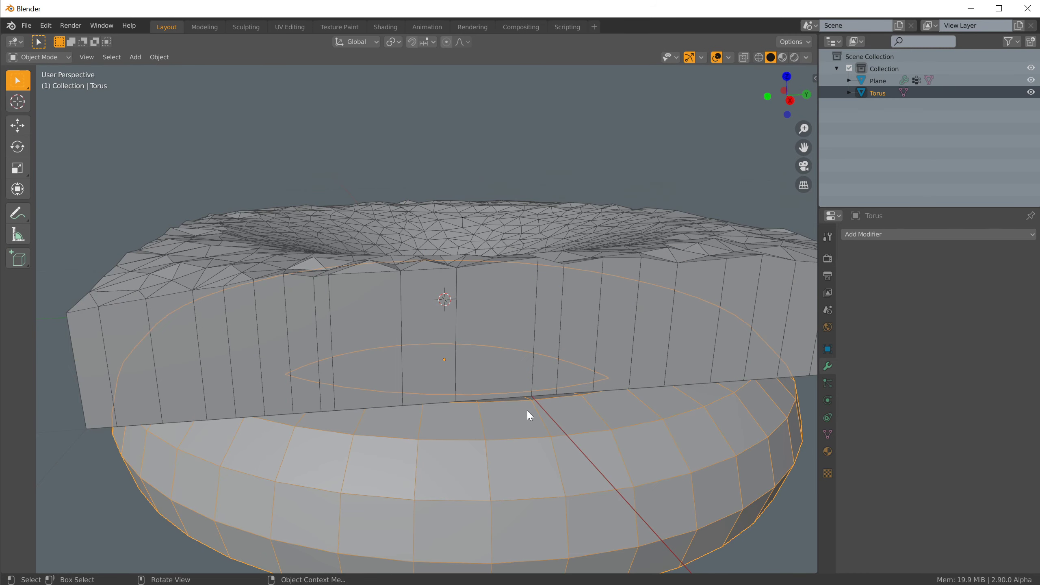
key("r")
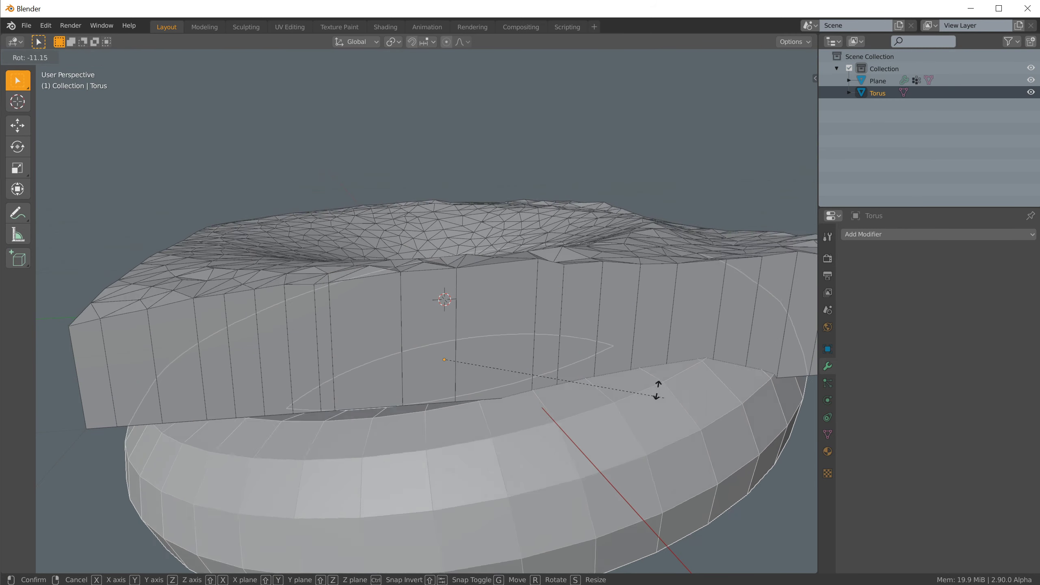
left_click(567, 328)
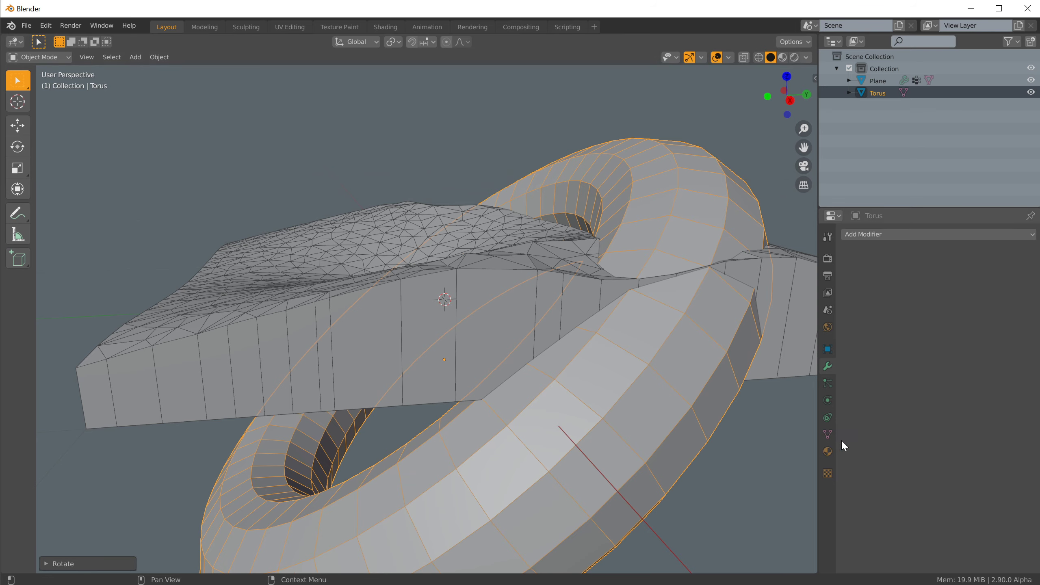
Step: Move the tilted torus down until its ring sits just beneath the slab
left_click(576, 286)
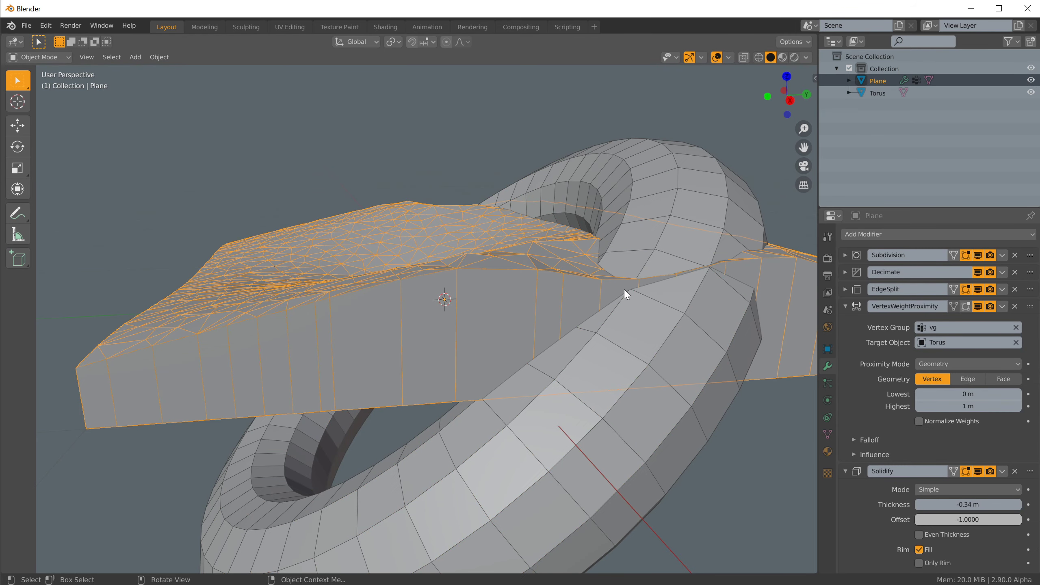
key("g")
right_click(627, 348)
left_click(670, 443)
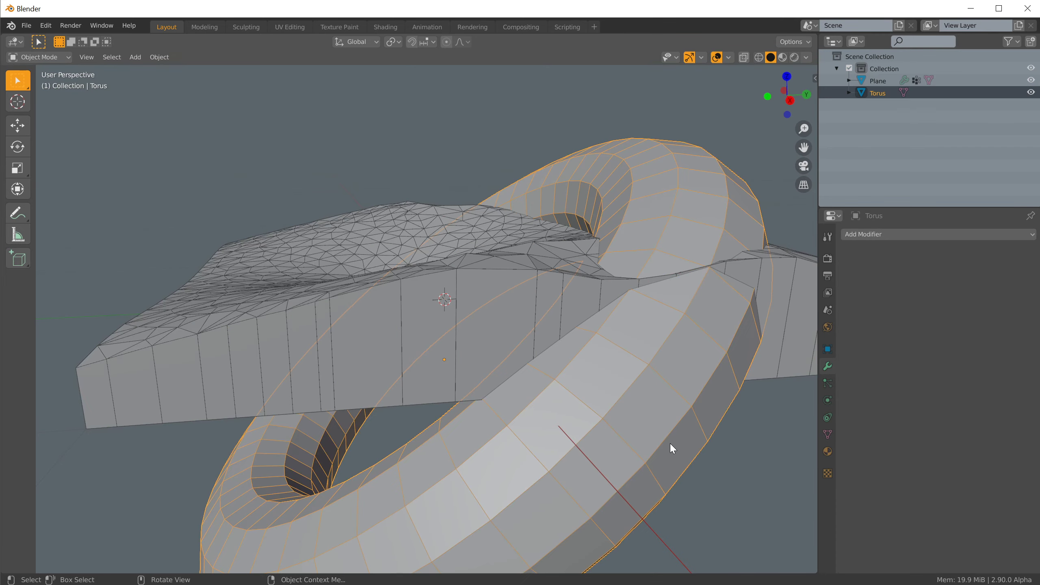
key("g")
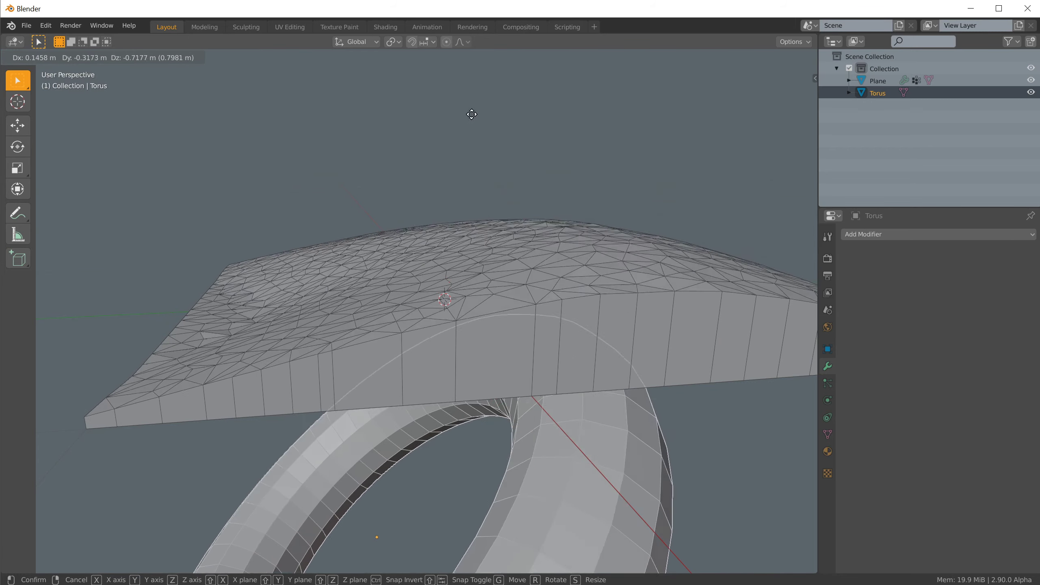
left_click(548, 213)
middle_click_drag(522, 287, 376, 314)
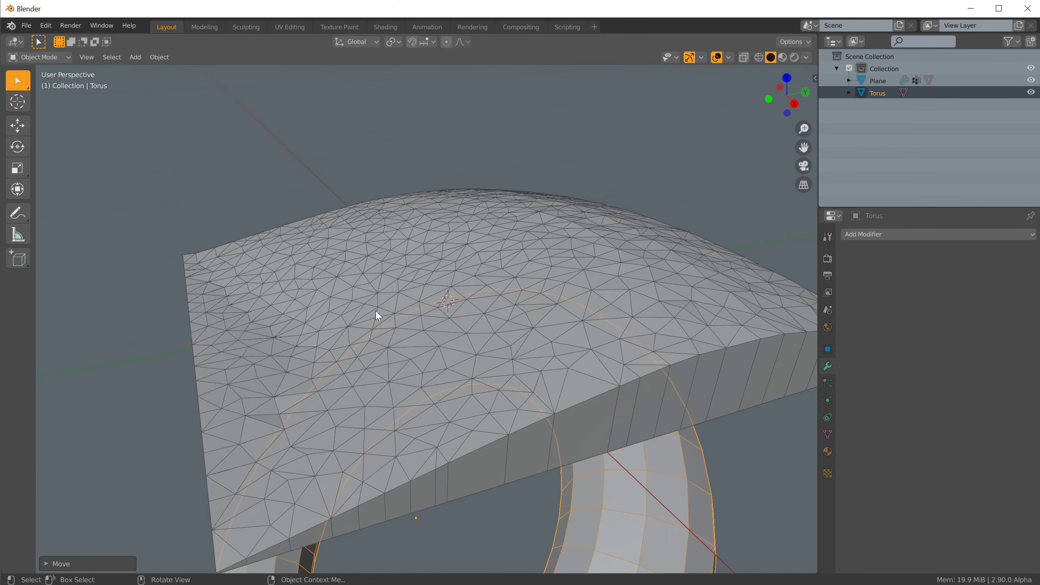
Step: Select the slab and set the Highest distance of its Vertex Weight Proximity modifier to 0.2 m
left_click(305, 293)
middle_click_drag(559, 407, 491, 384)
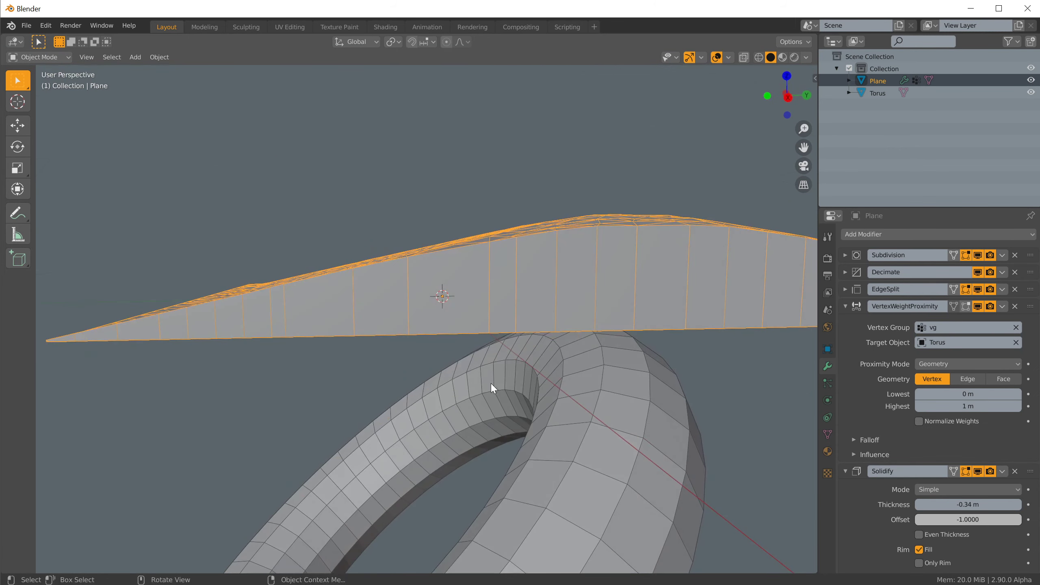
middle_click_drag(253, 398, 609, 360)
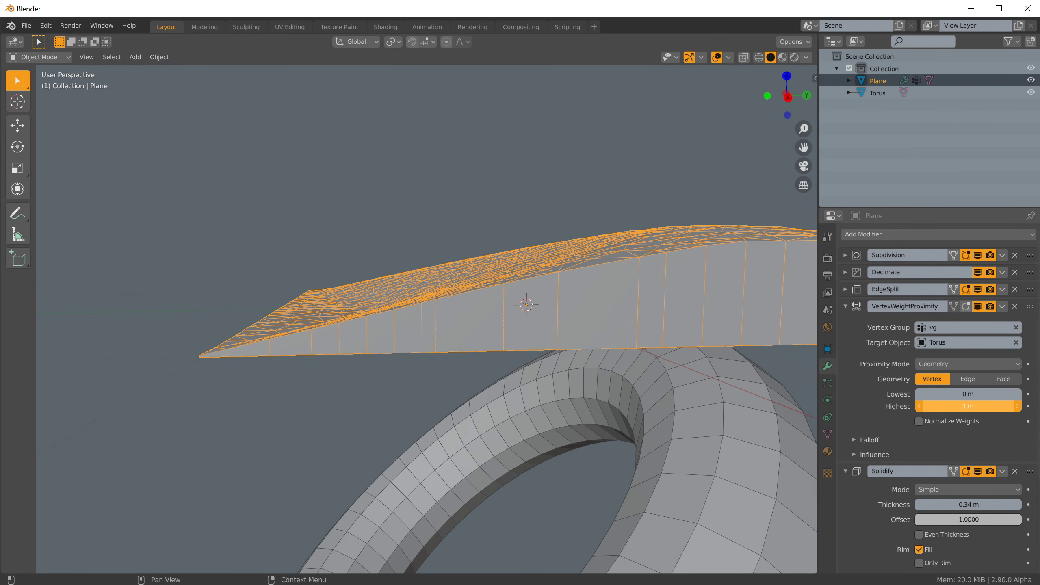
mouse_move(968, 406)
left_mouse_down()
mouse_move(928, 406)
mouse_move(960, 406)
mouse_move(936, 406)
mouse_move(947, 406)
left_mouse_up()
middle_click_drag(664, 328, 685, 308)
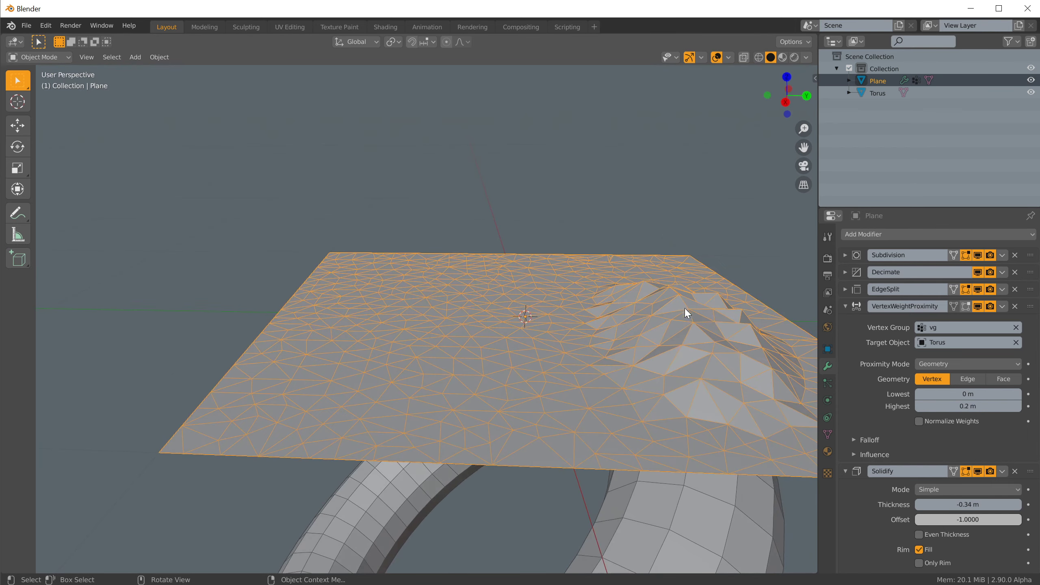
Step: Set the falloff type of the Vertex Weight Proximity modifier to Smooth
left_click(869, 440)
left_click(962, 458)
left_click(955, 498)
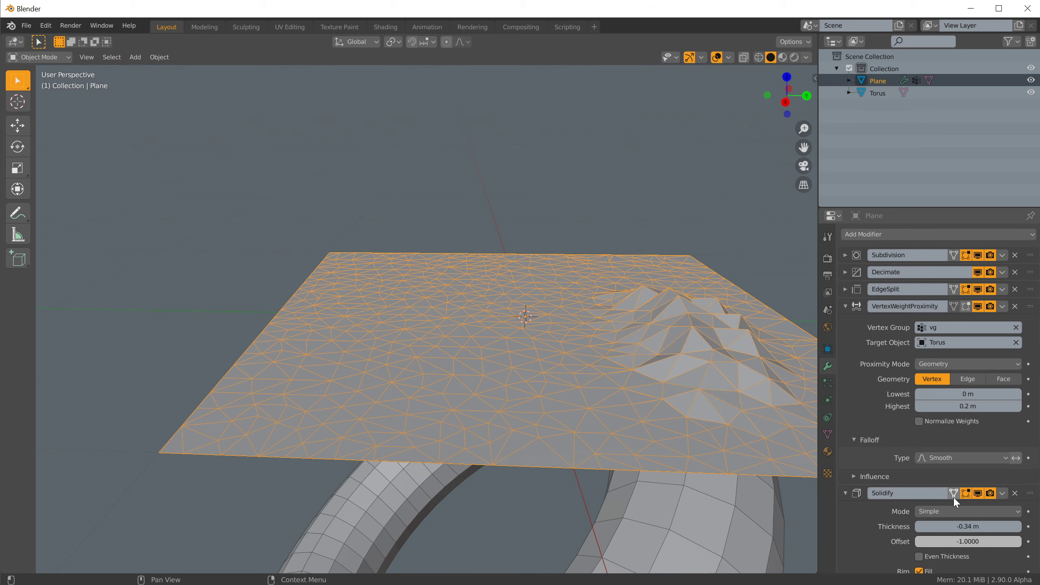
middle_click_drag(696, 365, 670, 316)
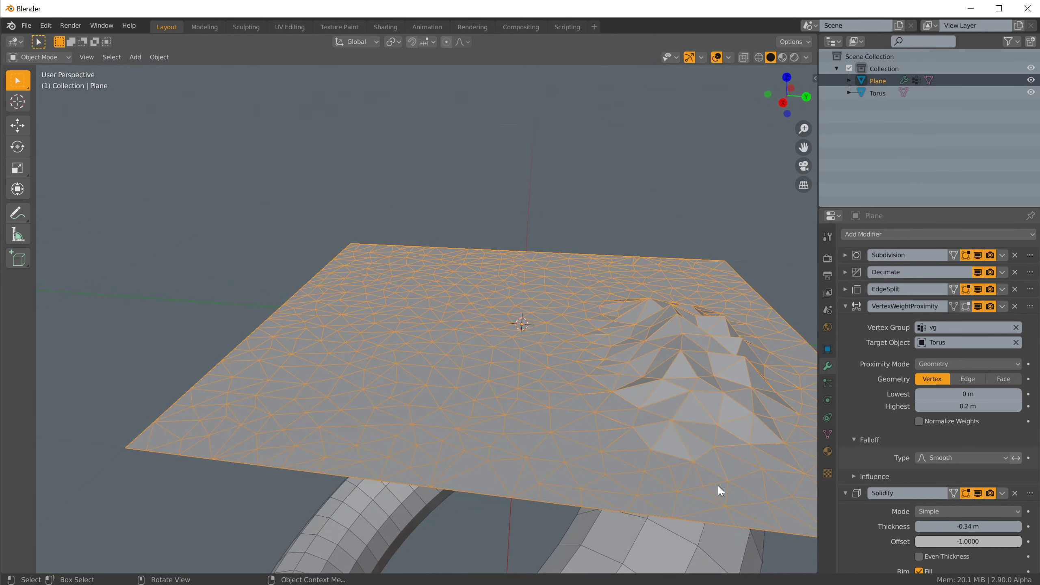
Step: Select the torus and add a plane primitive to its mesh in Edit Mode
middle_click_drag(719, 487, 608, 436)
left_click(717, 480)
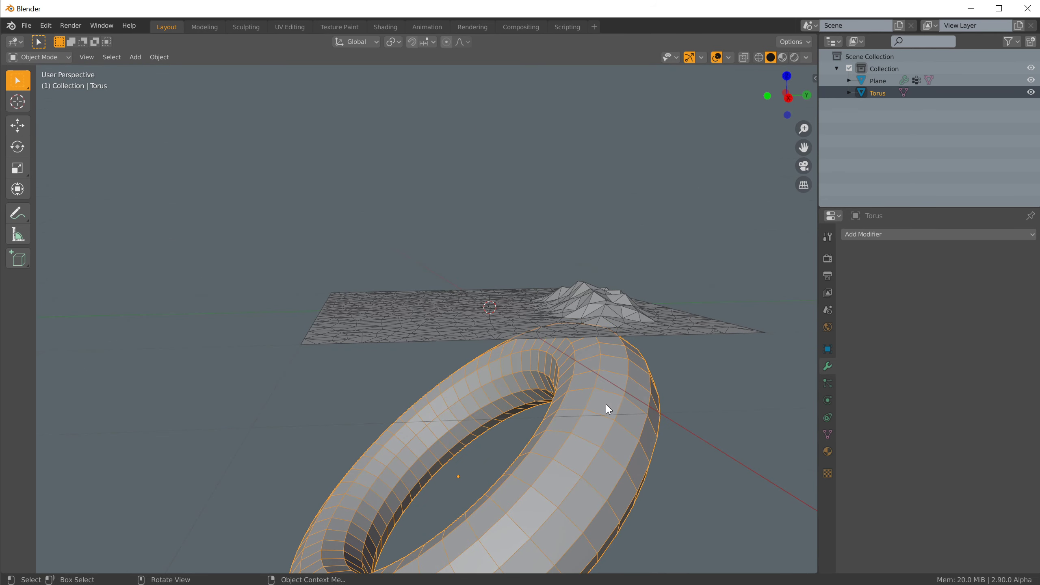
key("Tab")
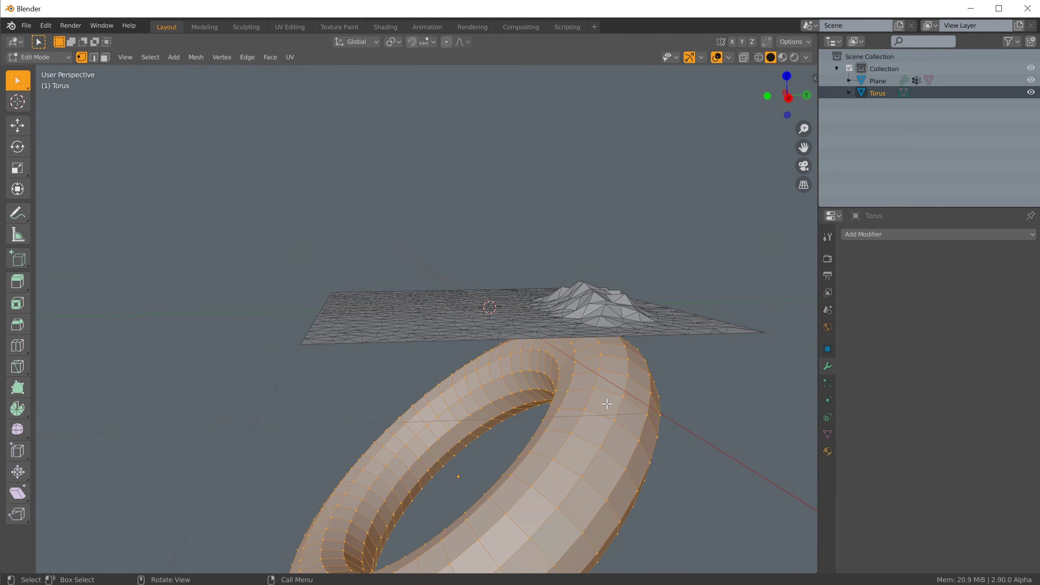
key("shift+a")
left_click(627, 403)
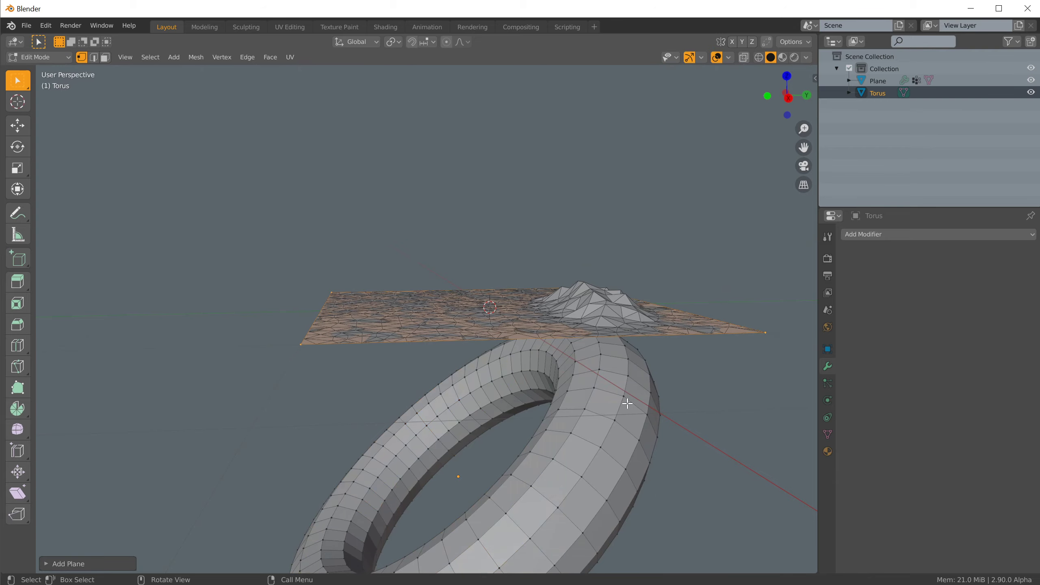
Step: Select the linked ring geometry of the torus mesh and delete its edges, keeping only the added plane
middle_click_drag(634, 330, 612, 473)
scroll(679, 351, "up", 2)
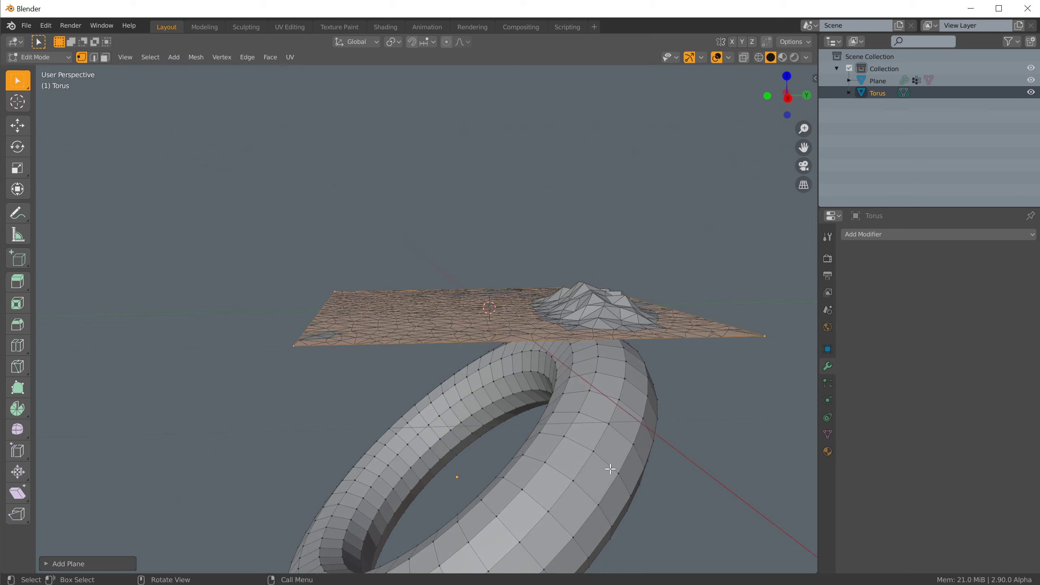
left_click(616, 439)
key("l")
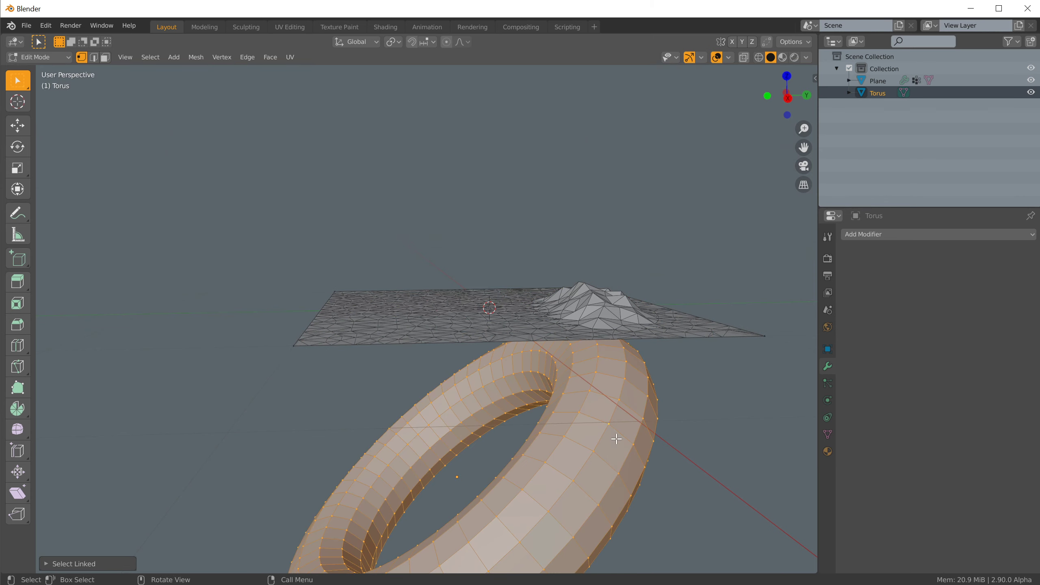
key("x")
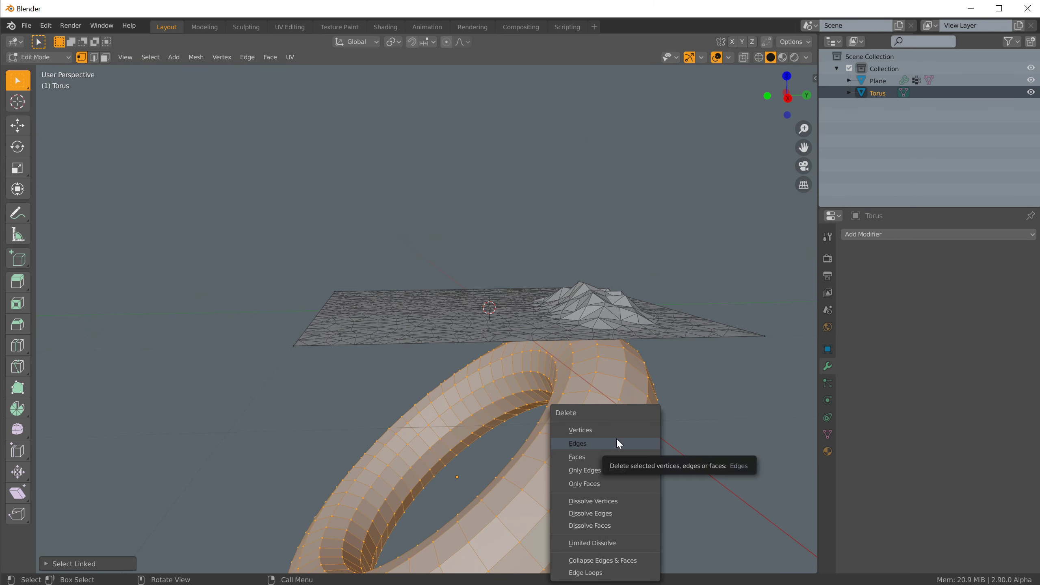
left_click(578, 443)
key("Tab")
middle_click_drag(616, 432, 568, 355)
key("Tab")
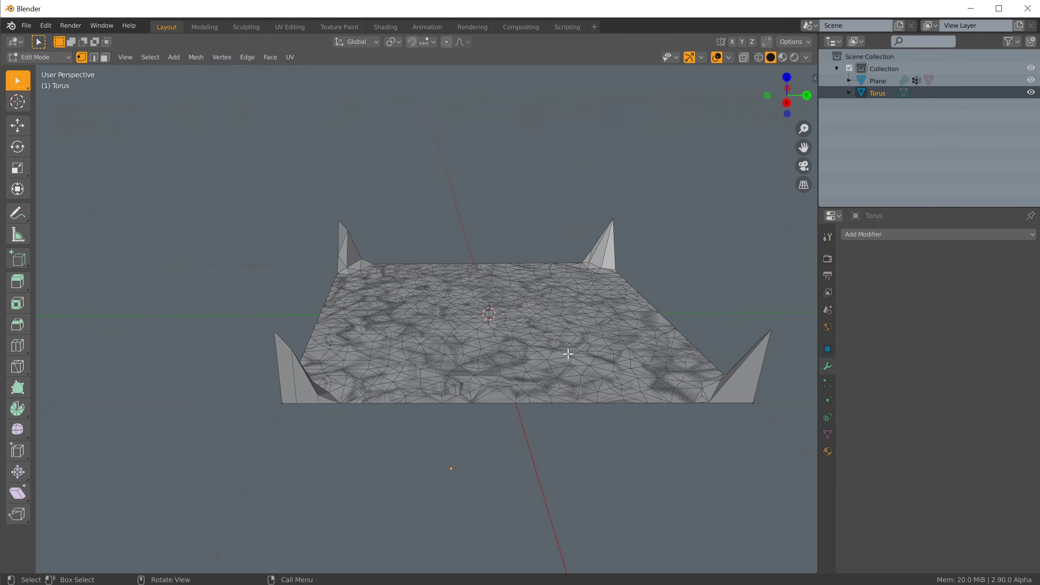
Step: Scale the target object's whole plane mesh up in Edit Mode until it extends far beyond the triangulated plane
key("Tab")
key("Tab")
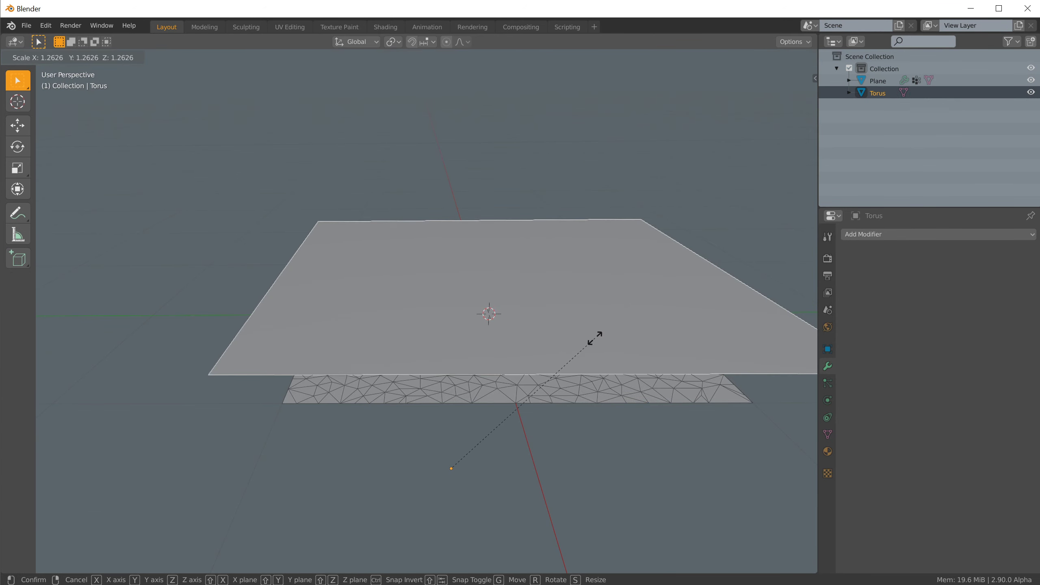
key("a")
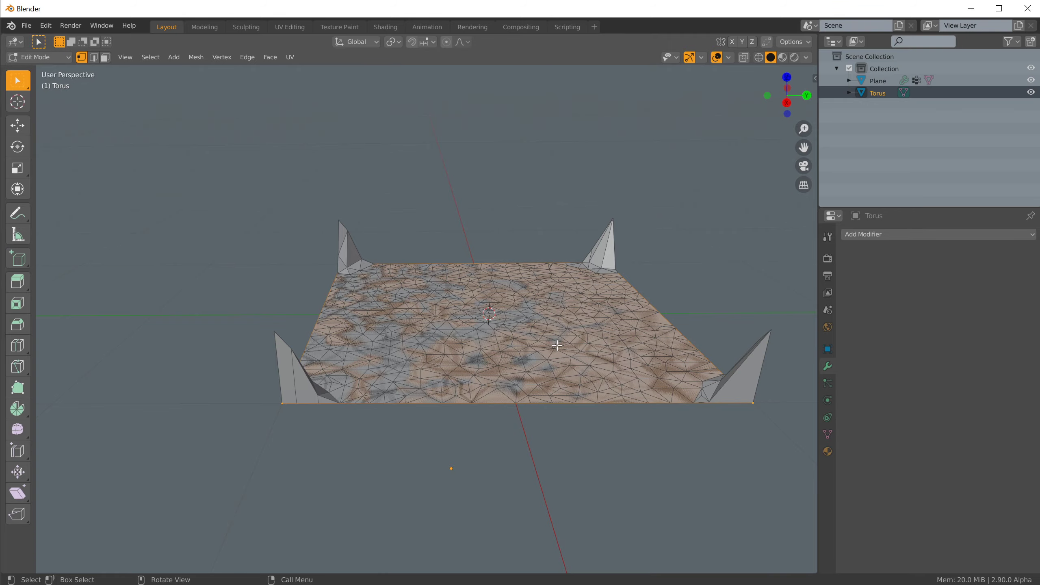
key("s")
left_click(731, 338)
scroll(731, 339, "down", 7)
key("s")
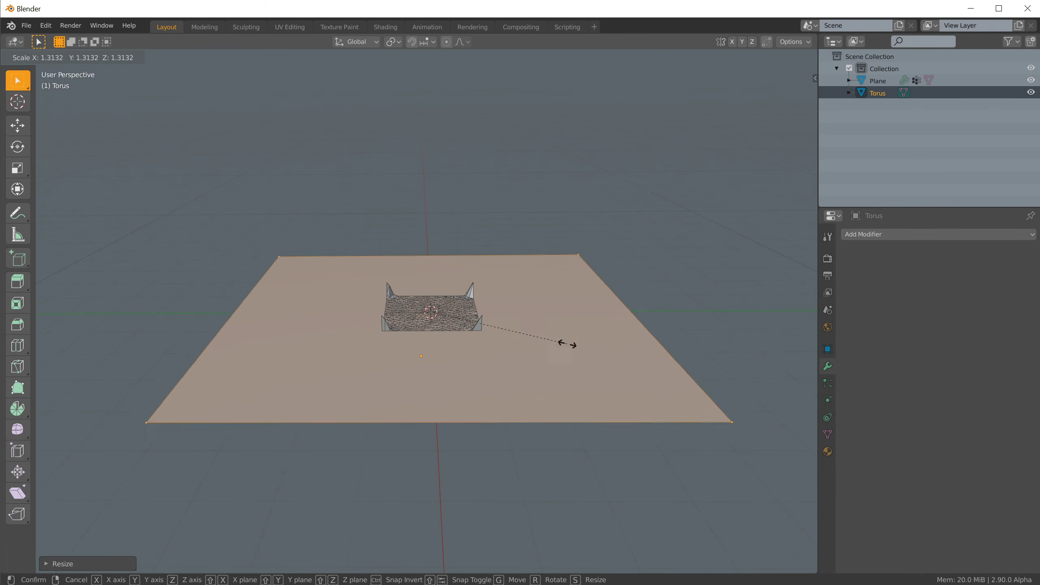
left_click(643, 347)
Step: Subdivide the enlarged plane into an 8 by 8 grid of faces and return to Object Mode
right_click(602, 346)
left_click(602, 285)
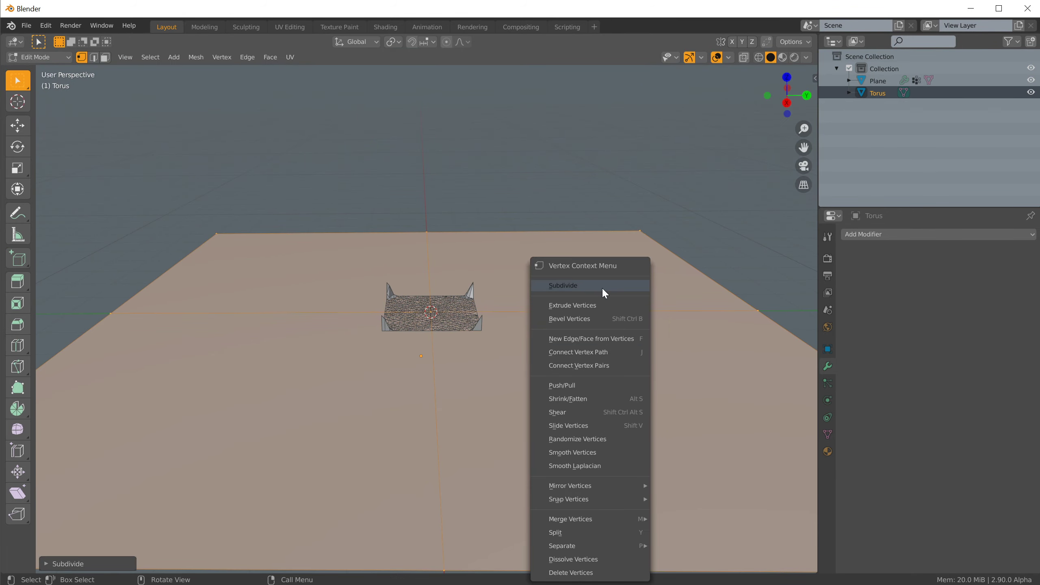
key("Tab")
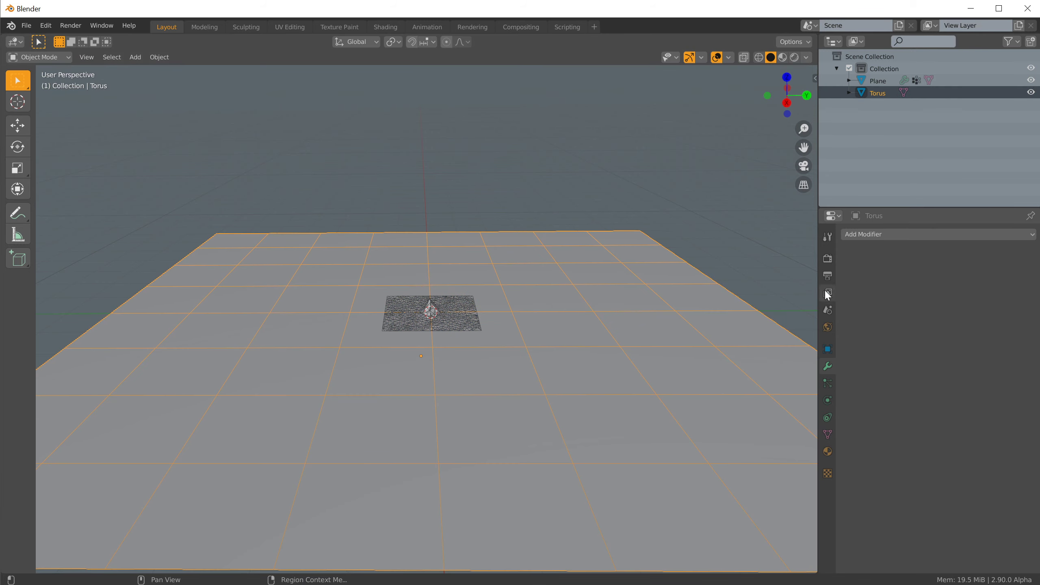
Step: Add a Decimate modifier to the large plane and set its ratio to 0.5774
left_click(866, 235)
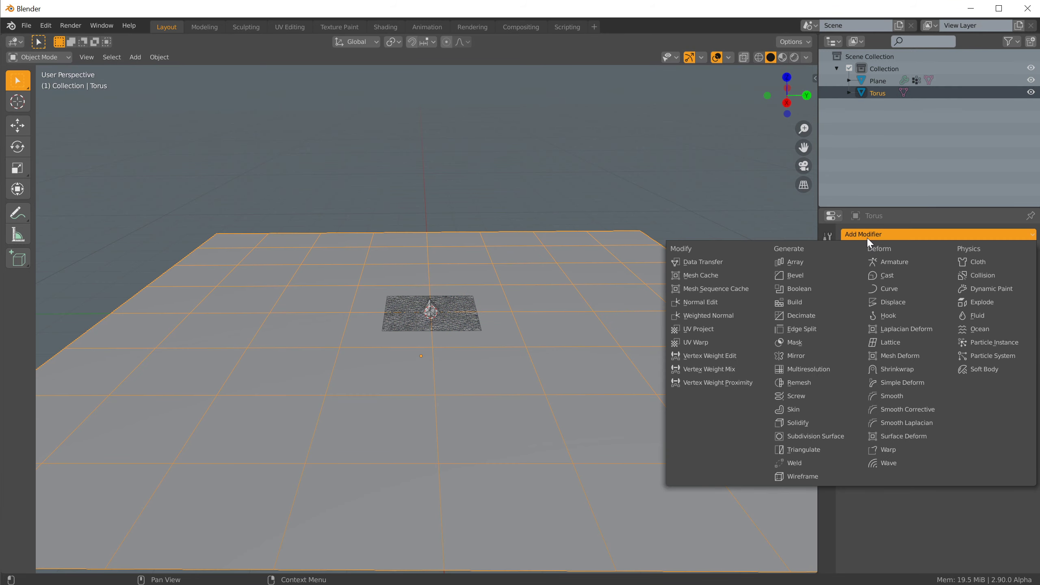
left_click(821, 316)
middle_click_drag(590, 331, 688, 354)
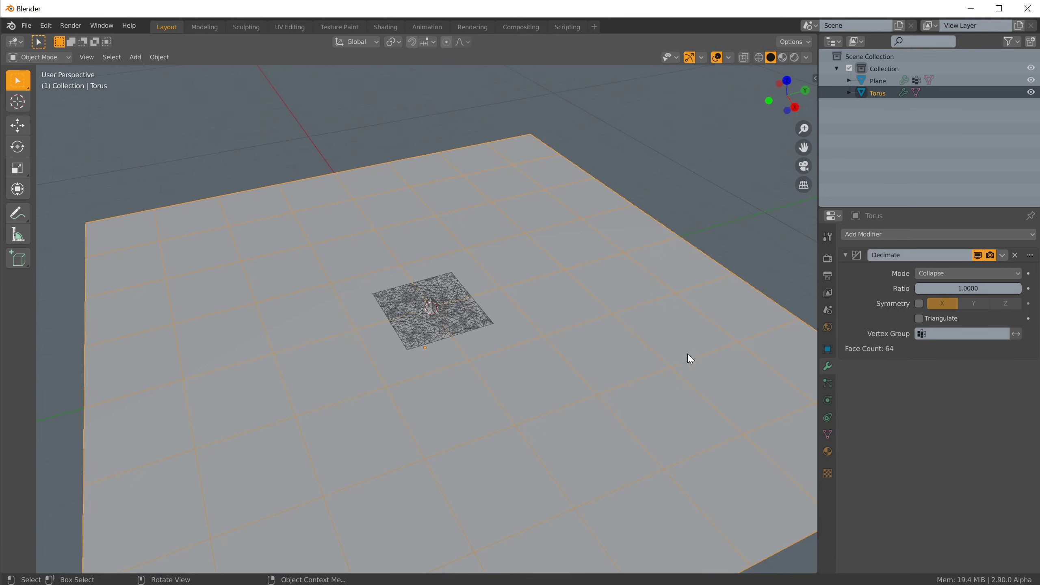
mouse_move(968, 288)
left_mouse_down()
mouse_move(946, 289)
mouse_move(977, 288)
left_mouse_up()
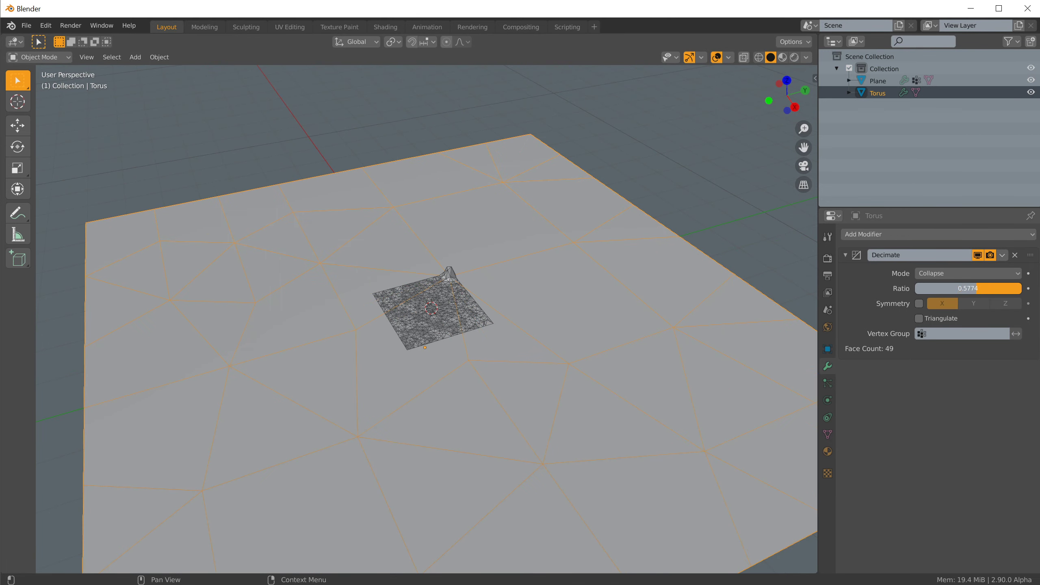
Step: Add a Subdivision Surface modifier of type Simple to the large plane and move it above Decimate in the stack
left_click(884, 235)
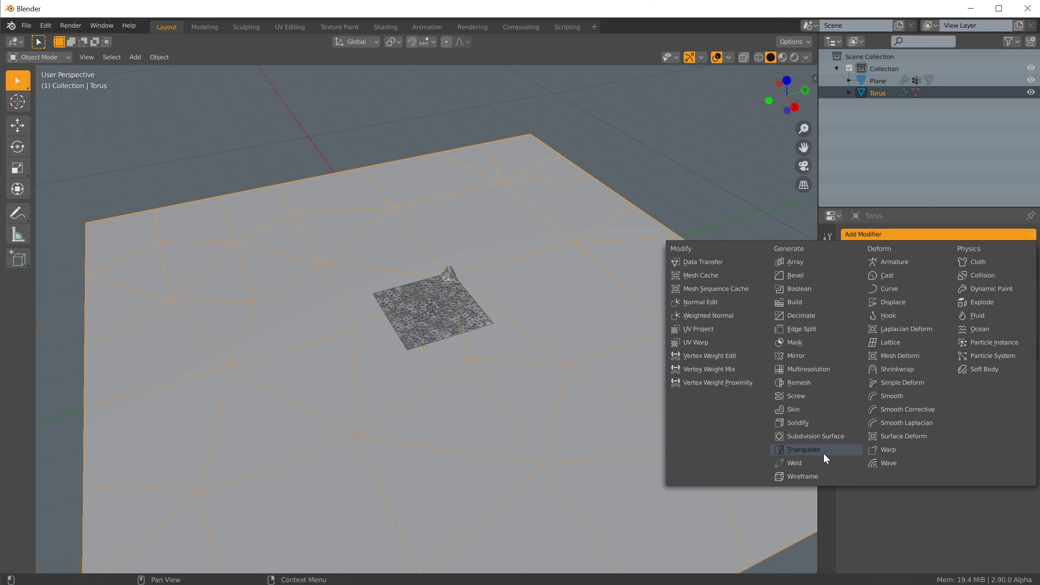
left_click(831, 437)
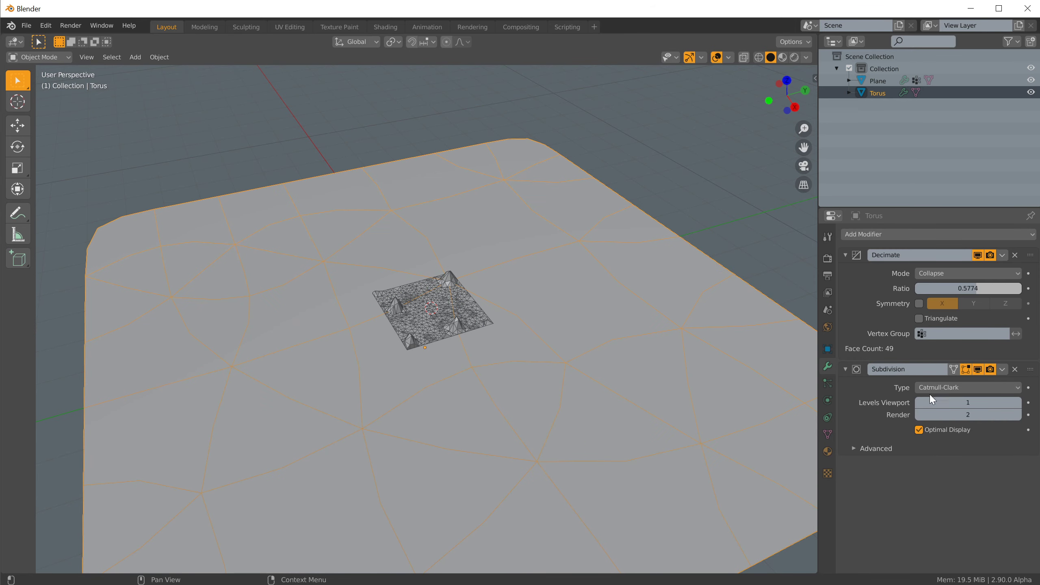
left_click(960, 388)
left_click(970, 419)
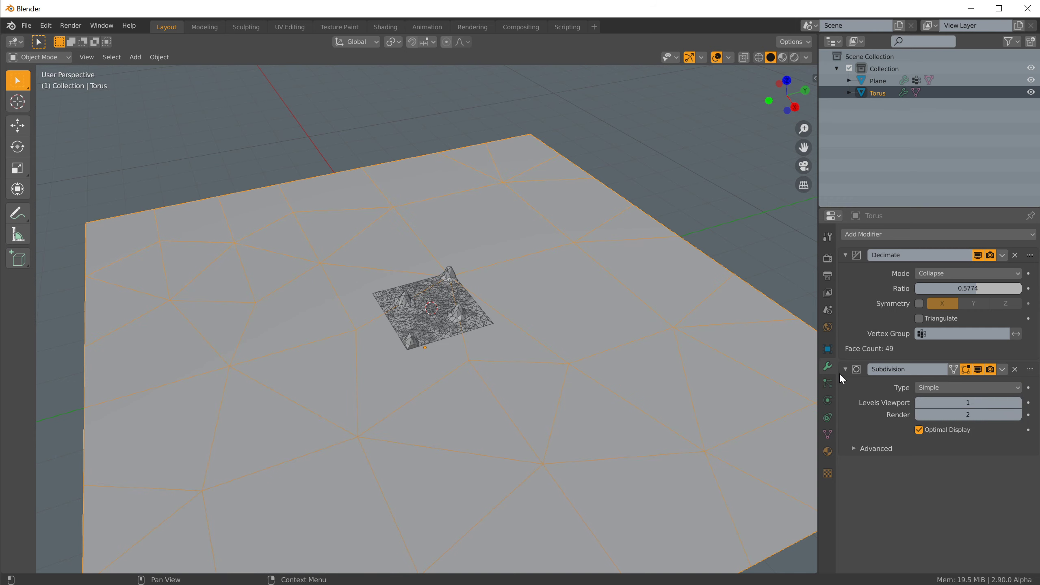
left_click(1002, 370)
left_click(975, 434)
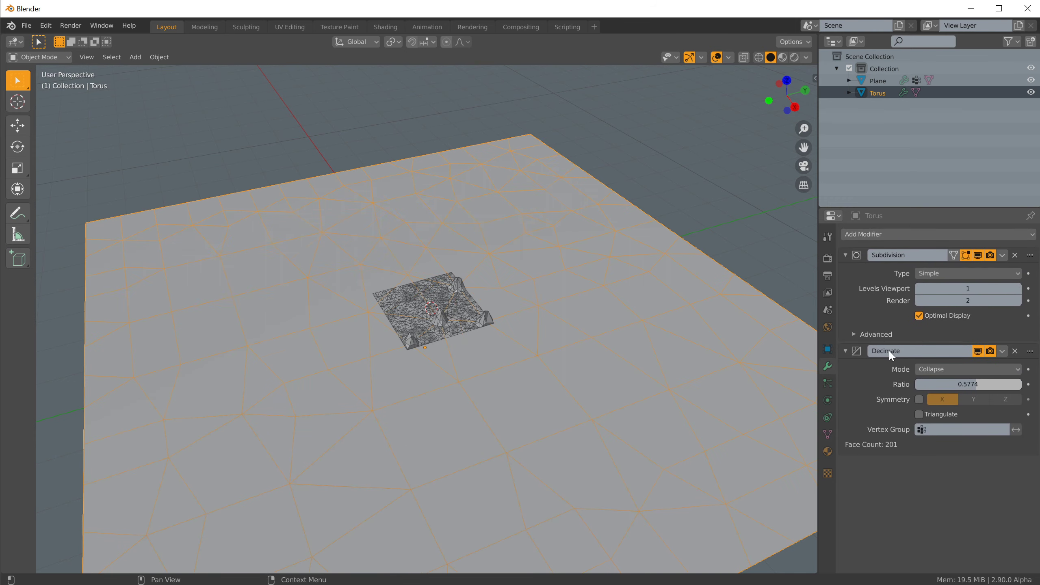
Step: Raise the Subdivision modifier's viewport levels to 2 and lower the Decimate ratio to 0.2151
middle_click_drag(520, 327, 753, 309)
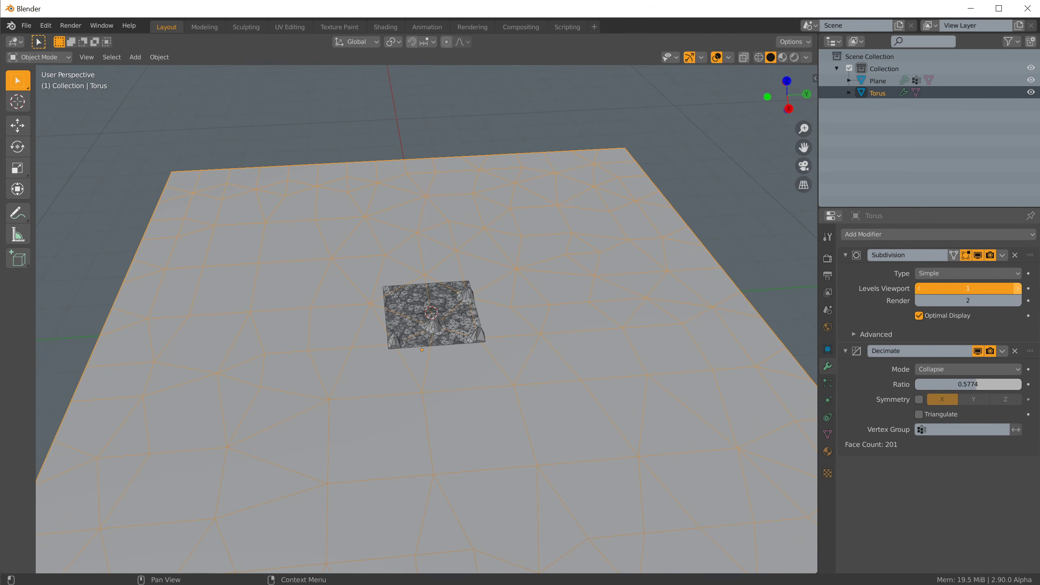
left_click(1017, 289)
left_click_drag(958, 385, 920, 385)
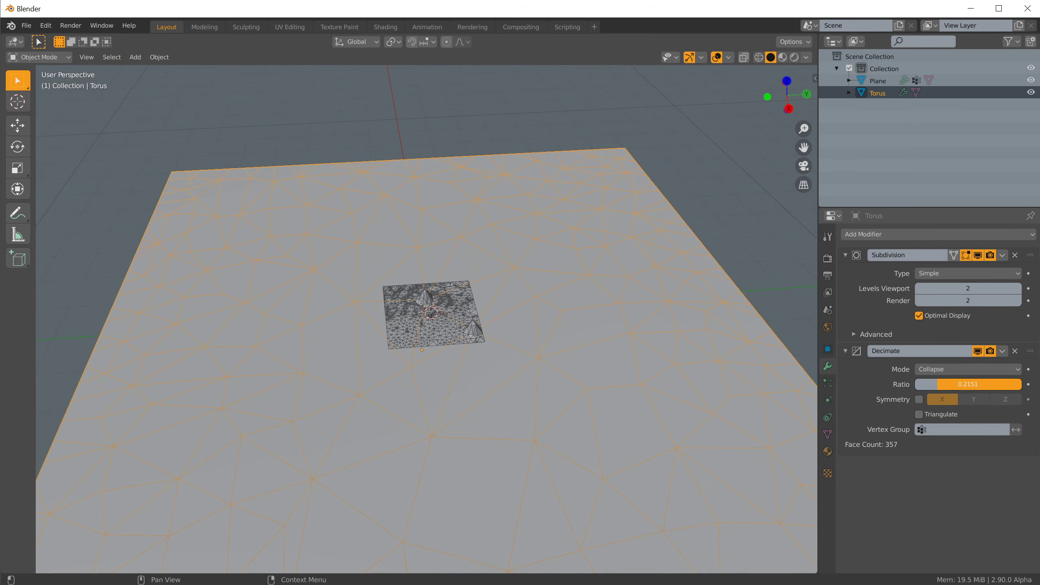
Step: Move the large decimated plane horizontally so the small slab sits under a different region of its mesh
key("g")
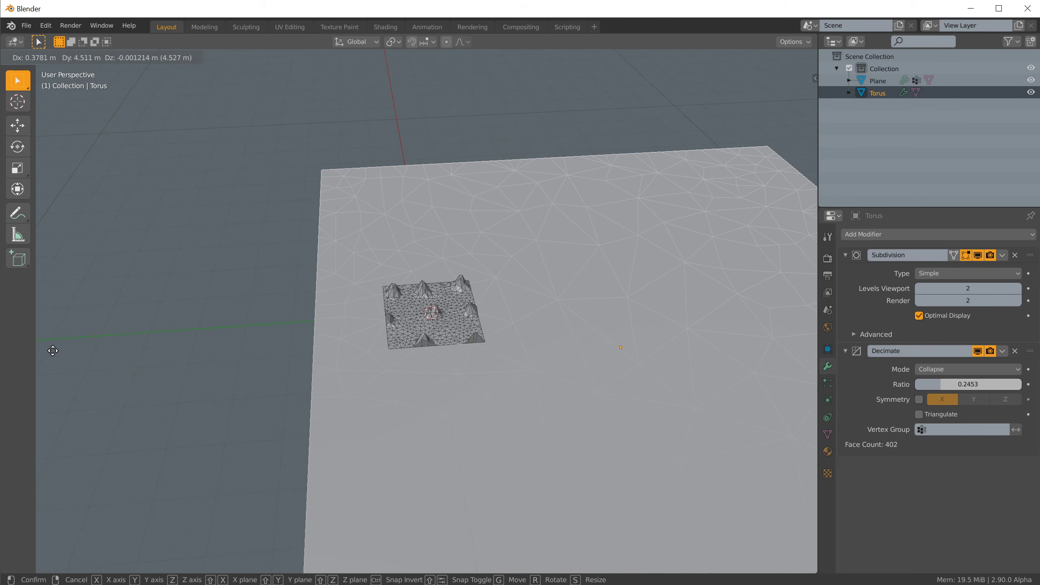
left_click_drag(68, 351, 41, 356)
left_click(41, 356)
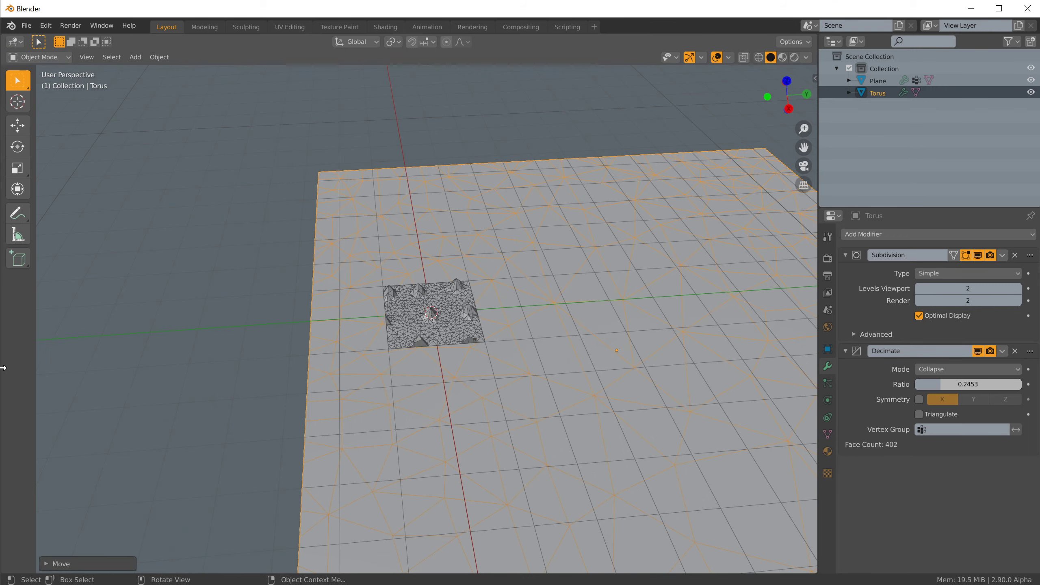
scroll(422, 316, "up", 6)
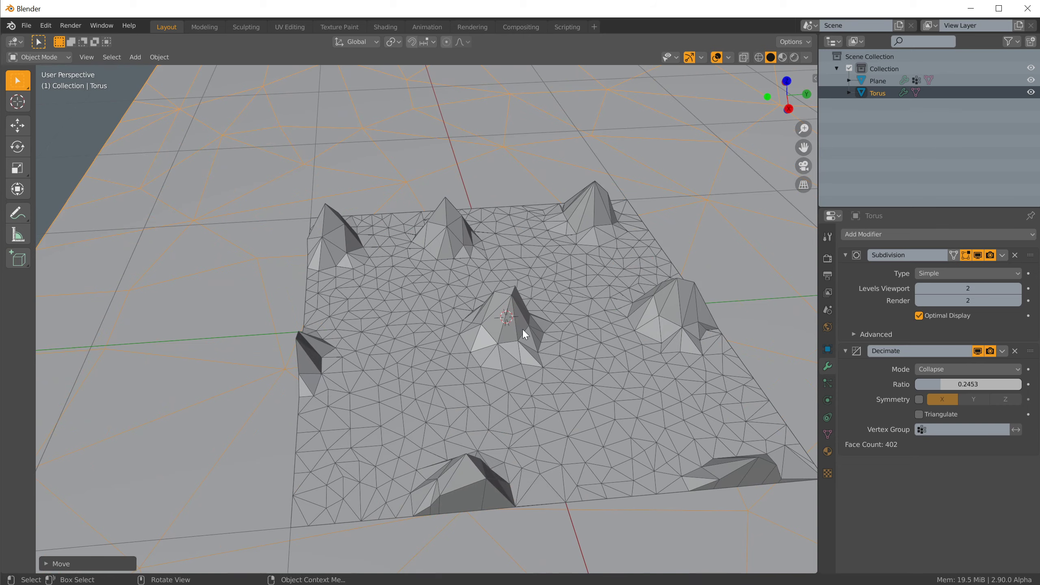
Step: Set the slab's Vertex Weight Proximity falloff type to Random and move the large target plane across it
left_click(525, 334)
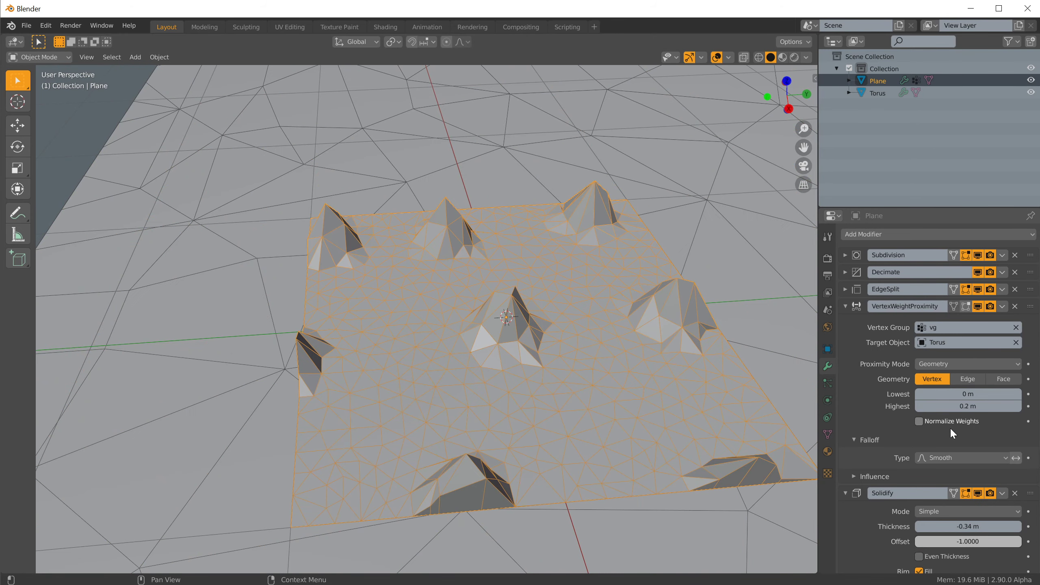
left_click(953, 458)
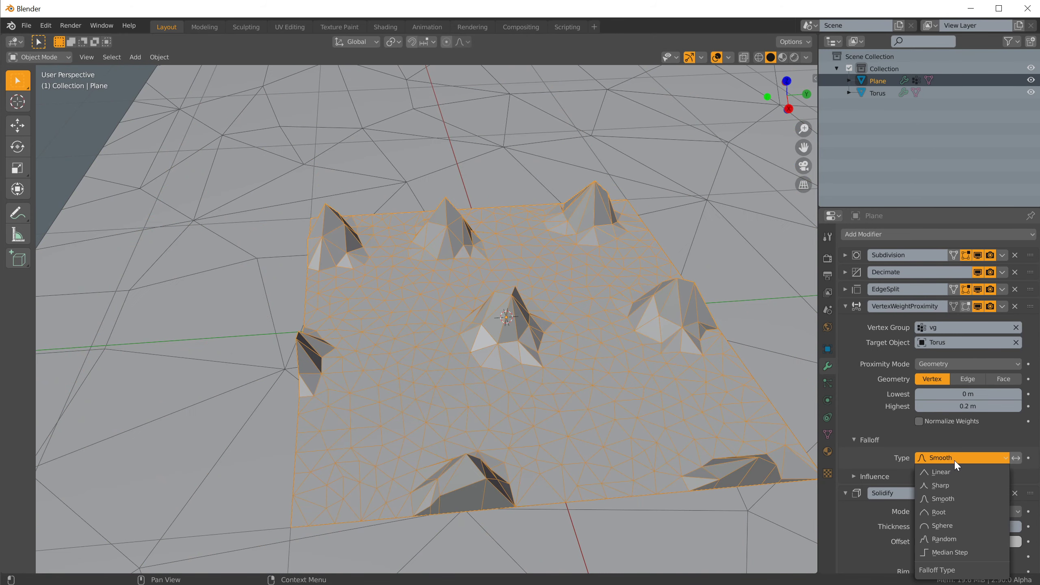
left_click(960, 539)
scroll(746, 385, "down", 3)
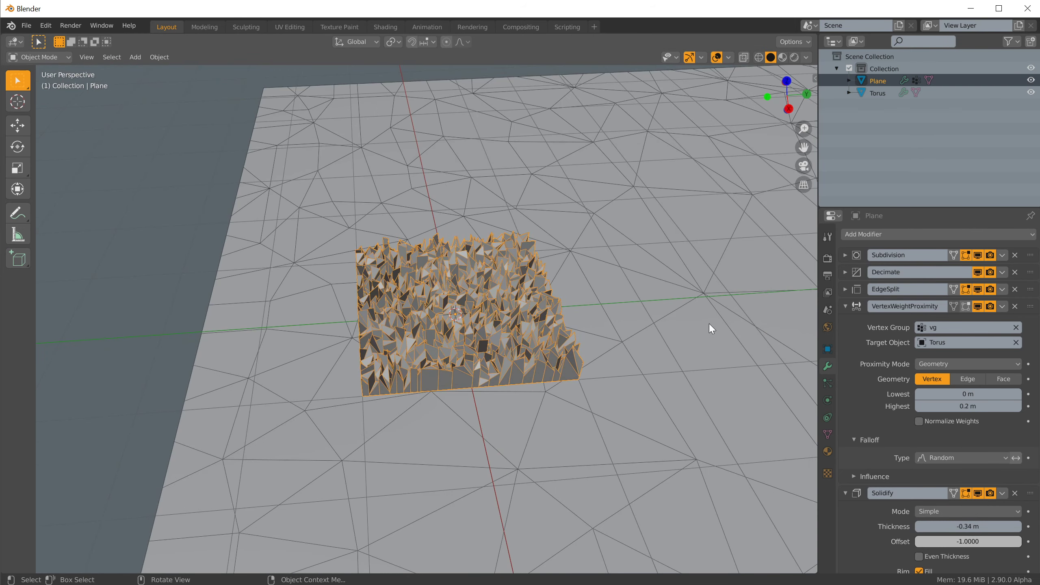
left_click(722, 326)
key("g")
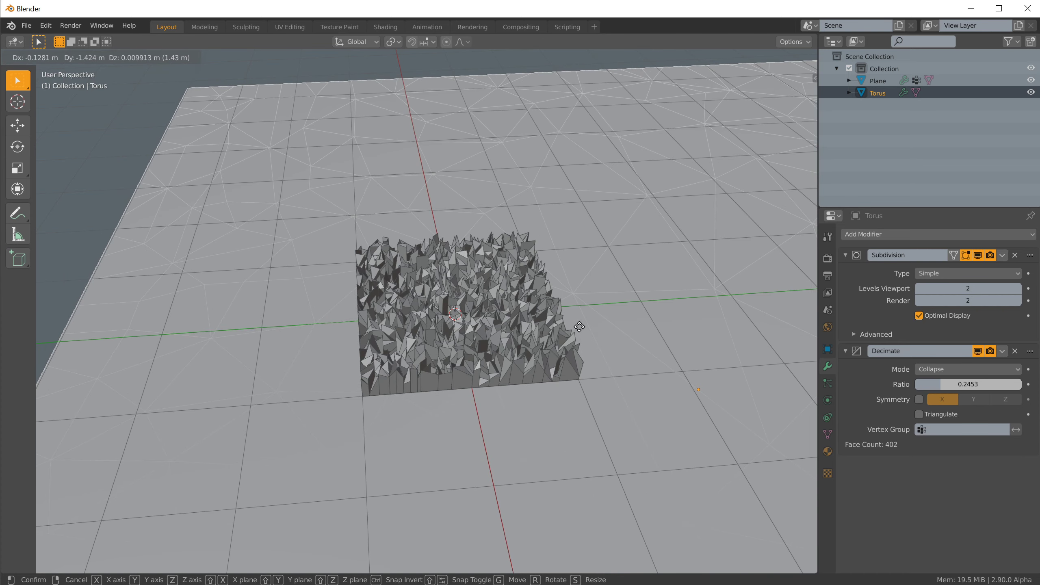
left_click(506, 326)
Step: Set the slab's proximity falloff type back to Smooth and move the large target plane over it
left_click(499, 347)
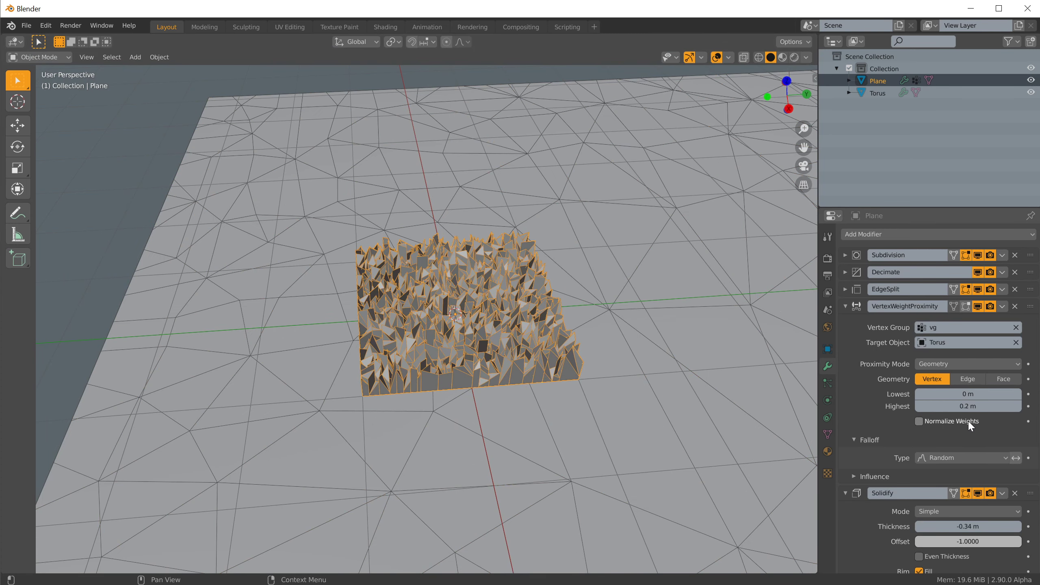
left_click(953, 459)
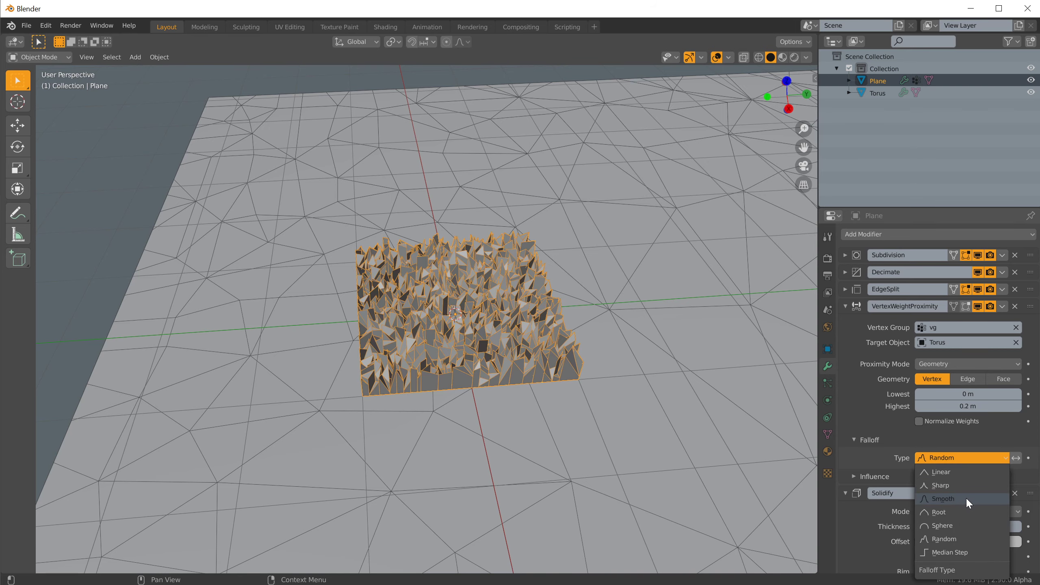
left_click(966, 498)
left_click(695, 351)
key("g")
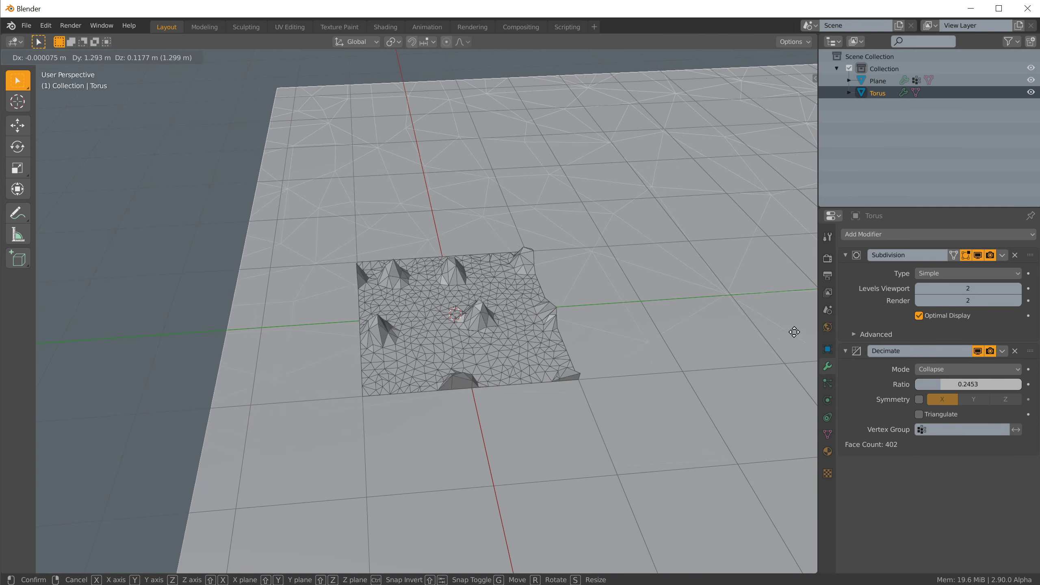
left_click(664, 338)
middle_click_drag(619, 327, 566, 324)
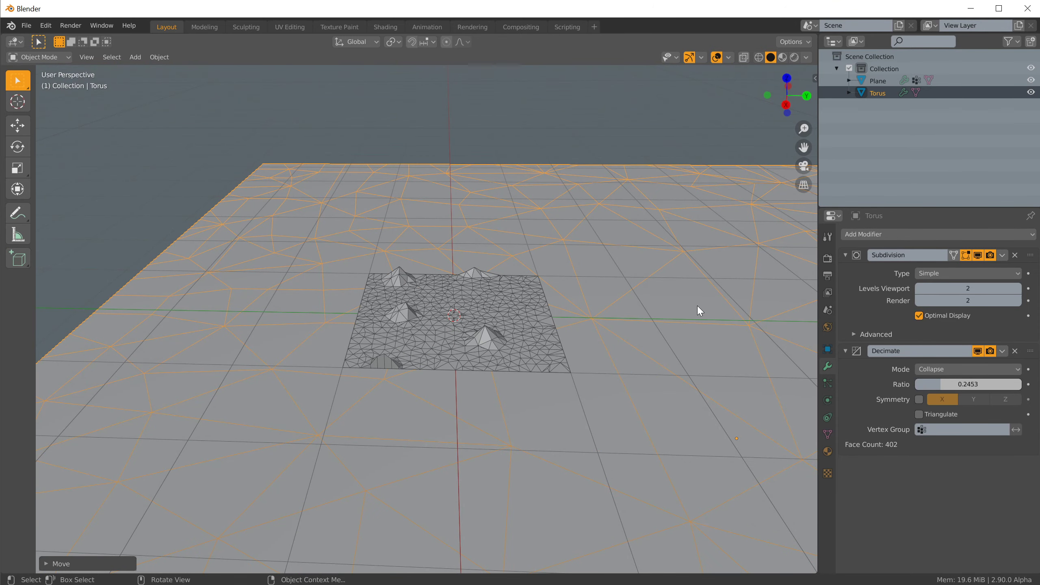
Step: Rotate the large plane 90° about the global X axis and move it so it cuts through the slab
type("rx")
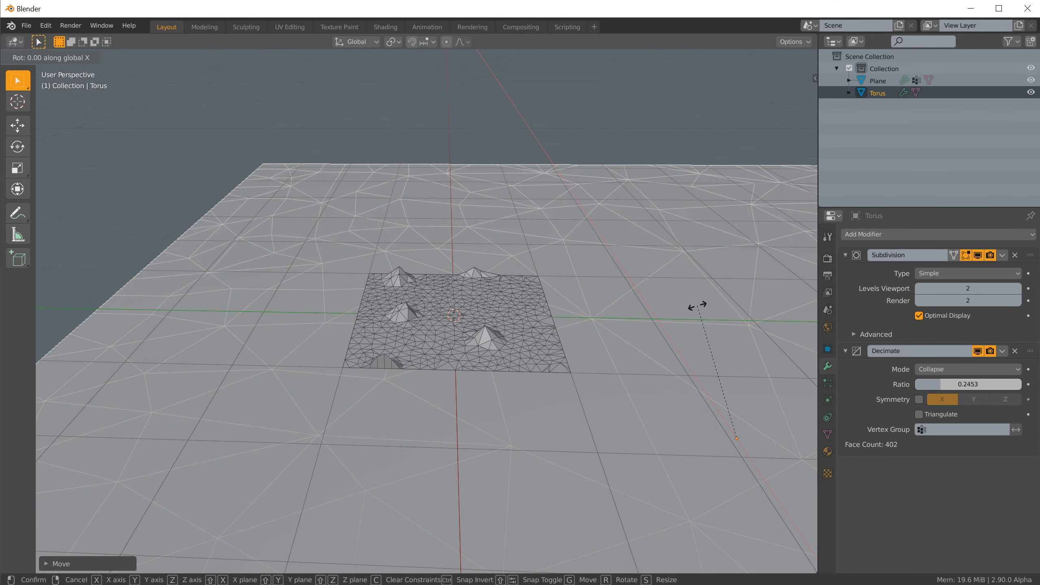
type("90")
key("Return")
key("g")
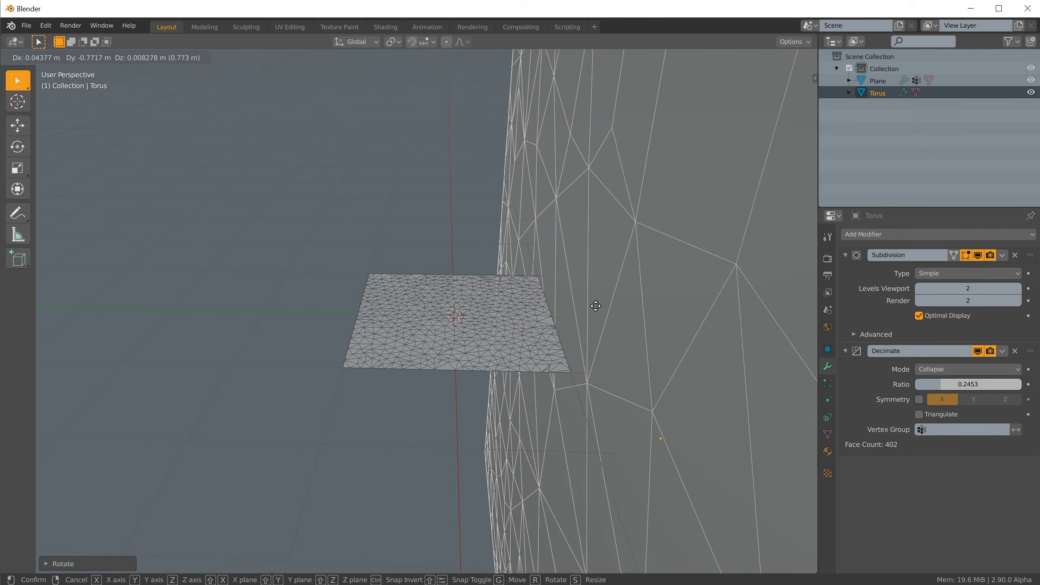
left_click(511, 314)
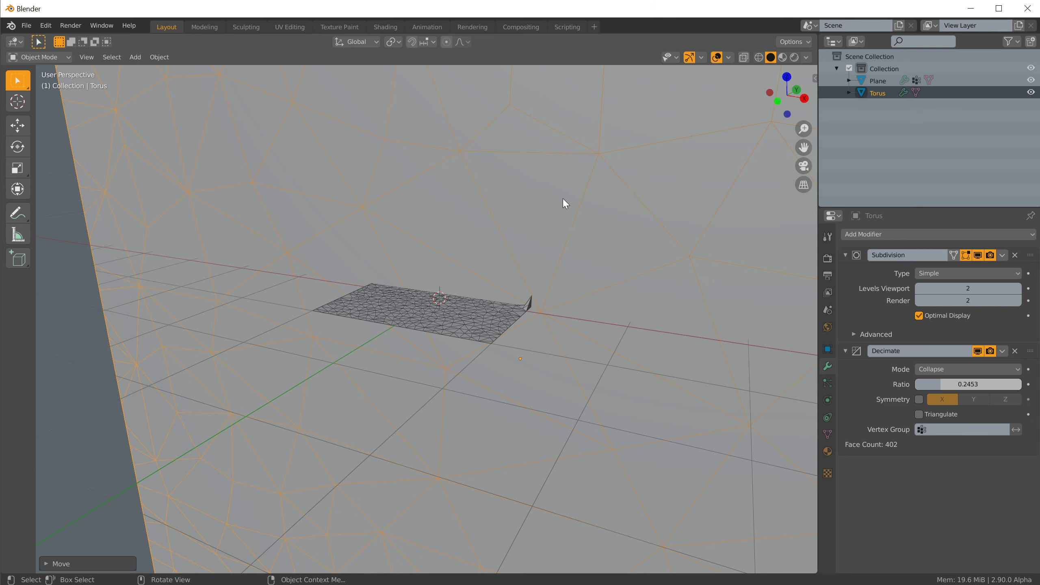
Step: Raise the upright plane's Subdivision viewport levels to 4 and slide it along the global Z axis
left_click(1018, 289)
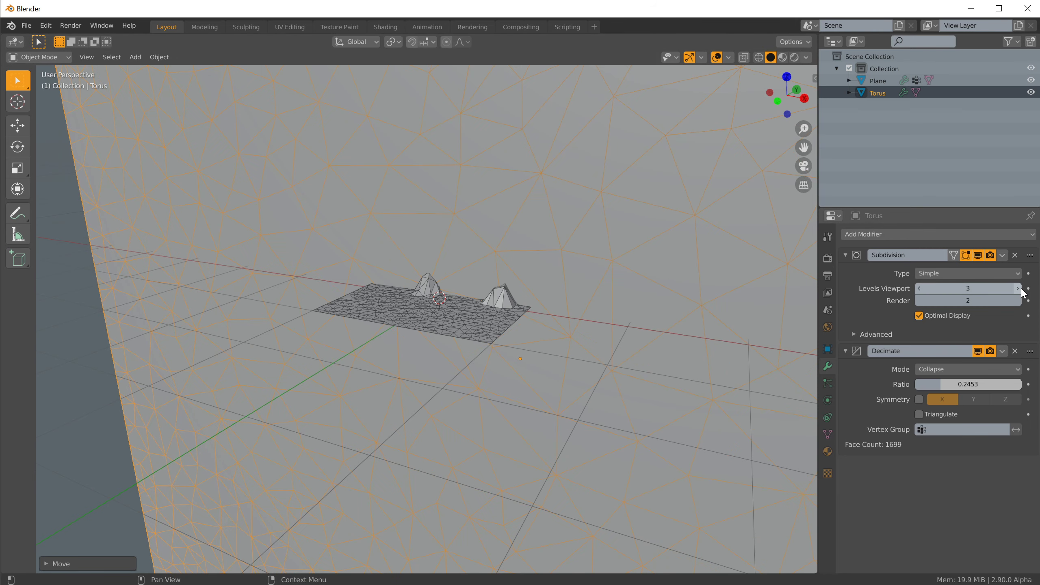
left_click(1019, 289)
key("g")
key("z")
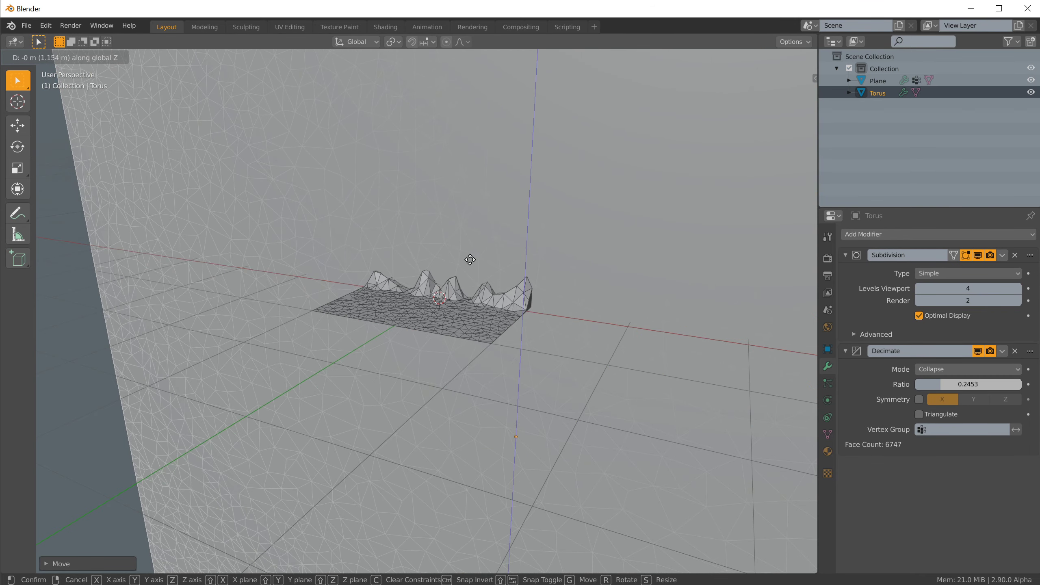
left_click(450, 286)
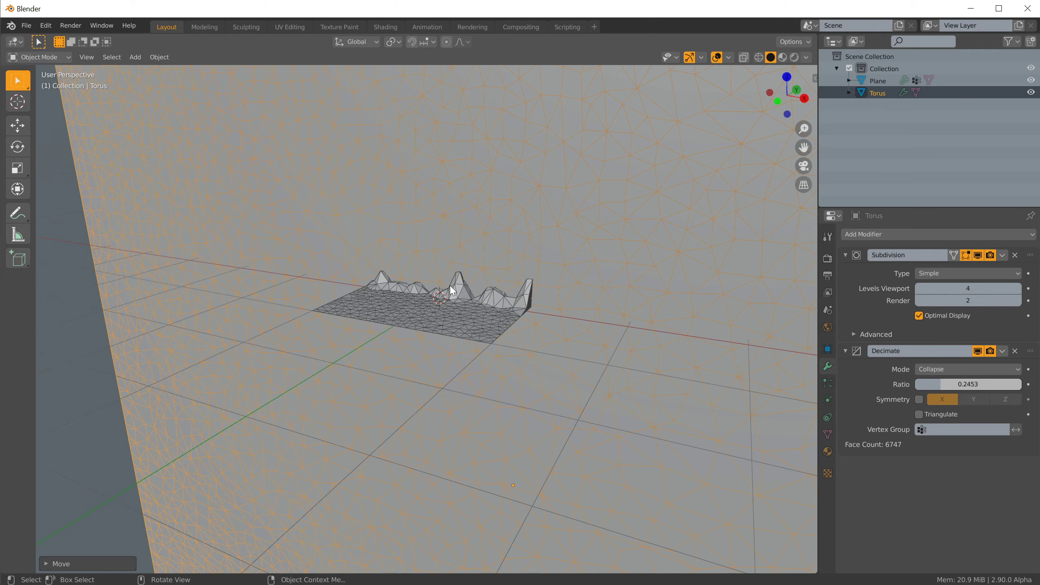
Step: Slide the upright plane further along the global Z axis while checking the peaks up close
scroll(527, 280, "up", 5)
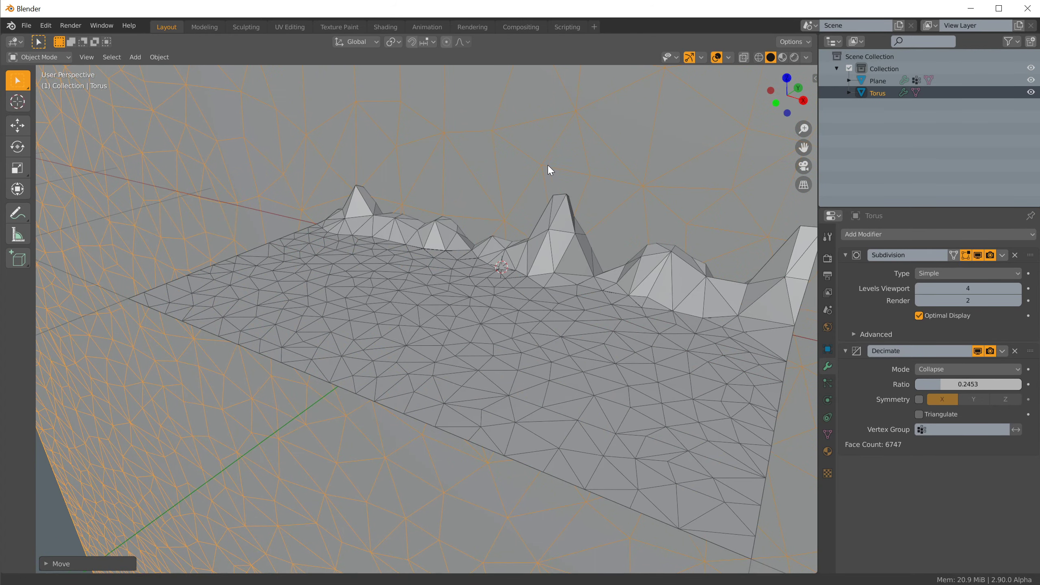
middle_click_drag(548, 165, 498, 180, "shift")
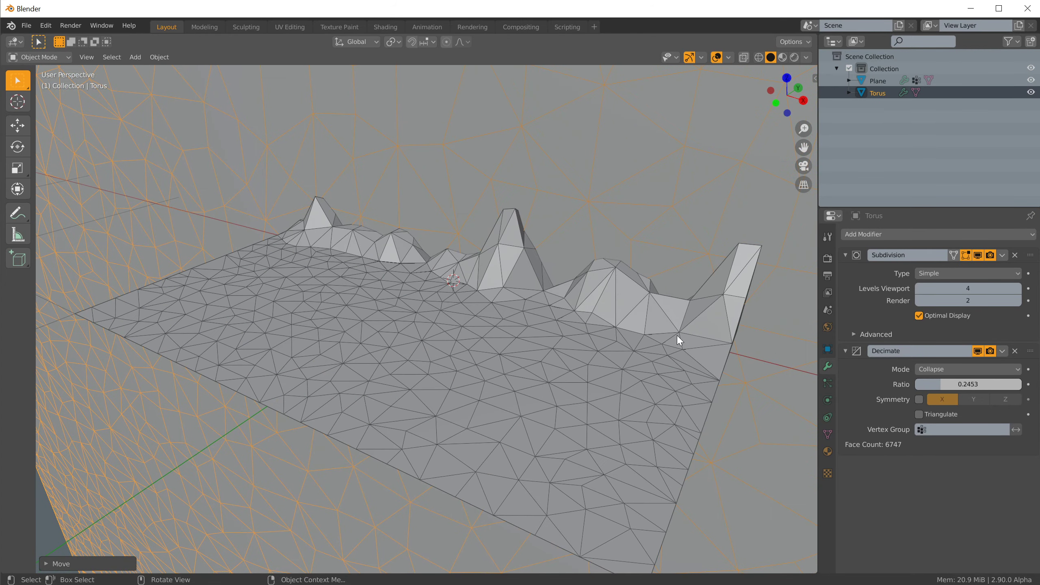
middle_click_drag(677, 335, 579, 309)
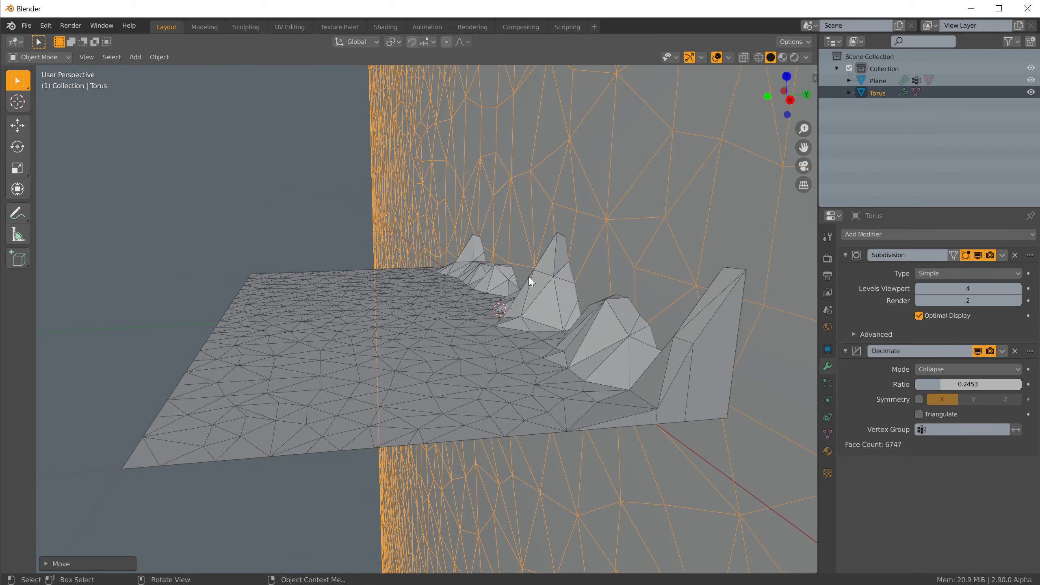
middle_click_drag(530, 282, 496, 247)
key("g")
key("z")
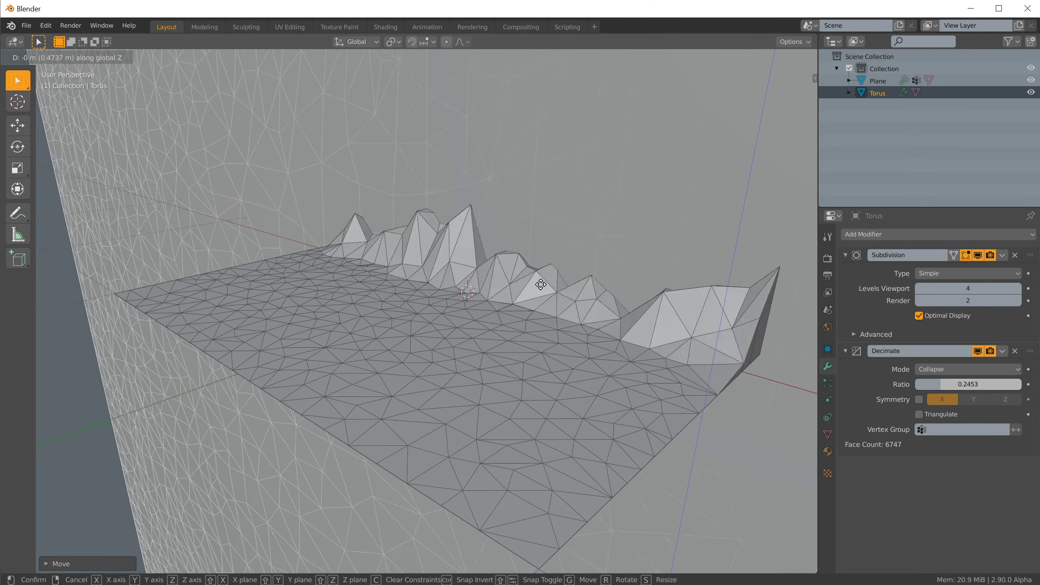
left_click(548, 167)
Step: Examine from several sides the row of peaks where the upright plane crosses the slab
mouse_move(592, 190)
middle_mouse_down()
mouse_move(578, 195)
mouse_move(586, 193)
middle_mouse_up()
scroll(585, 193, "down", 7)
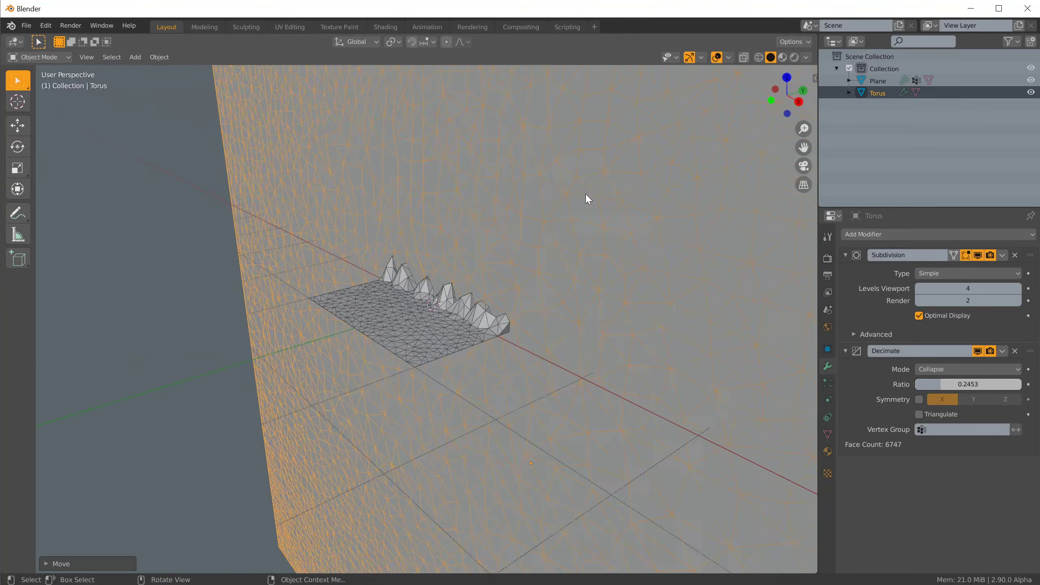
middle_click_drag(455, 273, 503, 260)
mouse_move(389, 289)
middle_mouse_down()
mouse_move(499, 276)
mouse_move(471, 282)
mouse_move(620, 234)
mouse_move(555, 251)
mouse_move(636, 237)
mouse_move(614, 242)
mouse_move(527, 388)
mouse_move(522, 353)
mouse_move(462, 437)
mouse_move(471, 349)
mouse_move(565, 353)
mouse_move(553, 341)
mouse_move(569, 351)
mouse_move(503, 340)
middle_mouse_up()
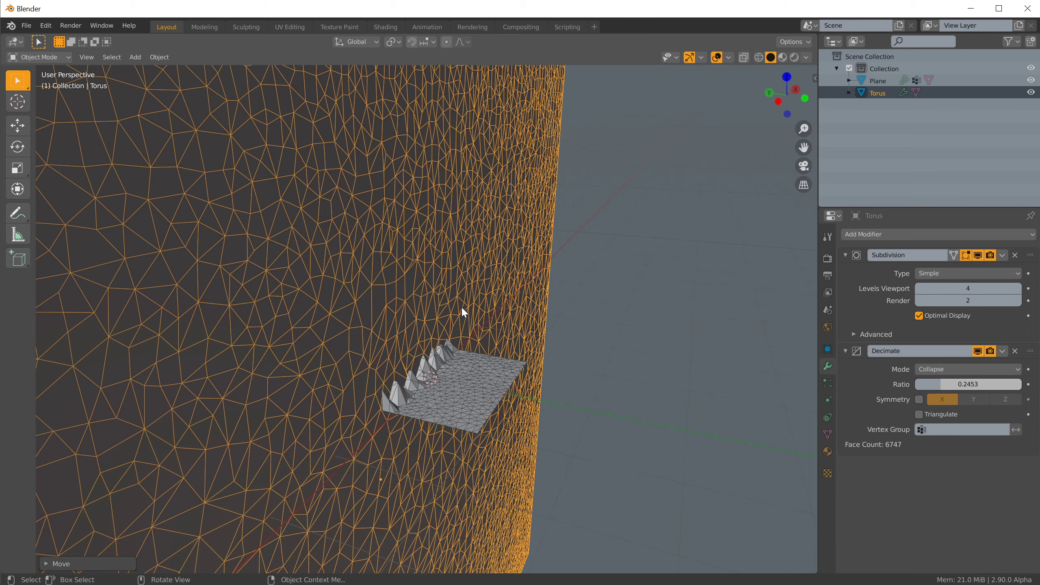
middle_click_drag(467, 289, 434, 291)
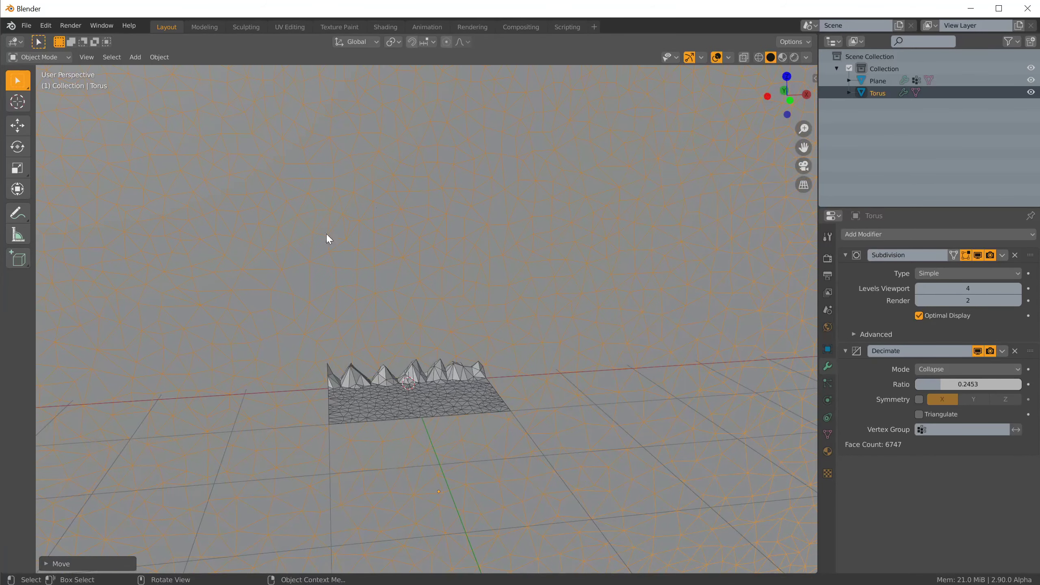
middle_click_drag(484, 315, 556, 315)
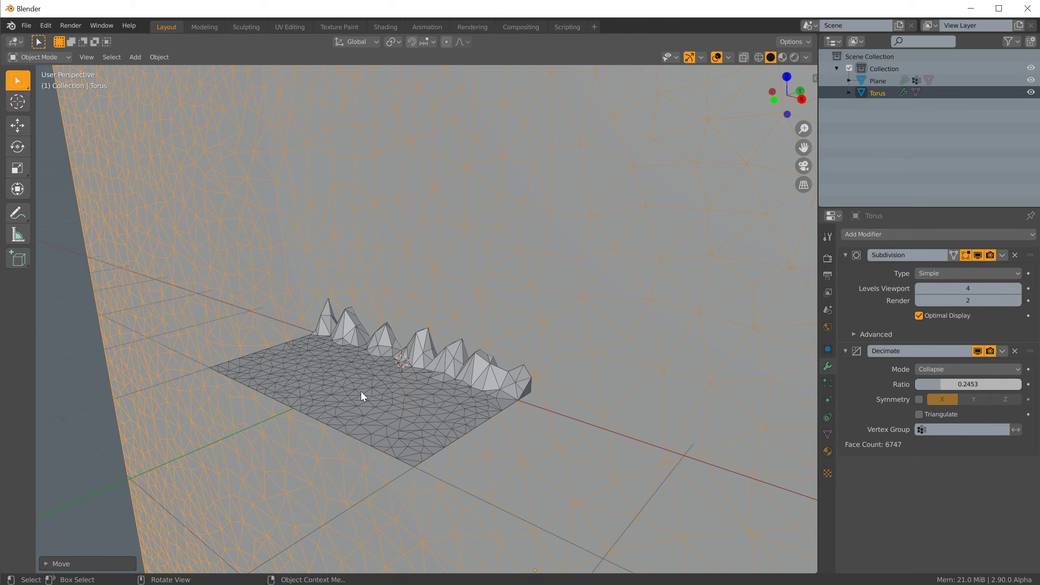
middle_click_drag(384, 312, 408, 274)
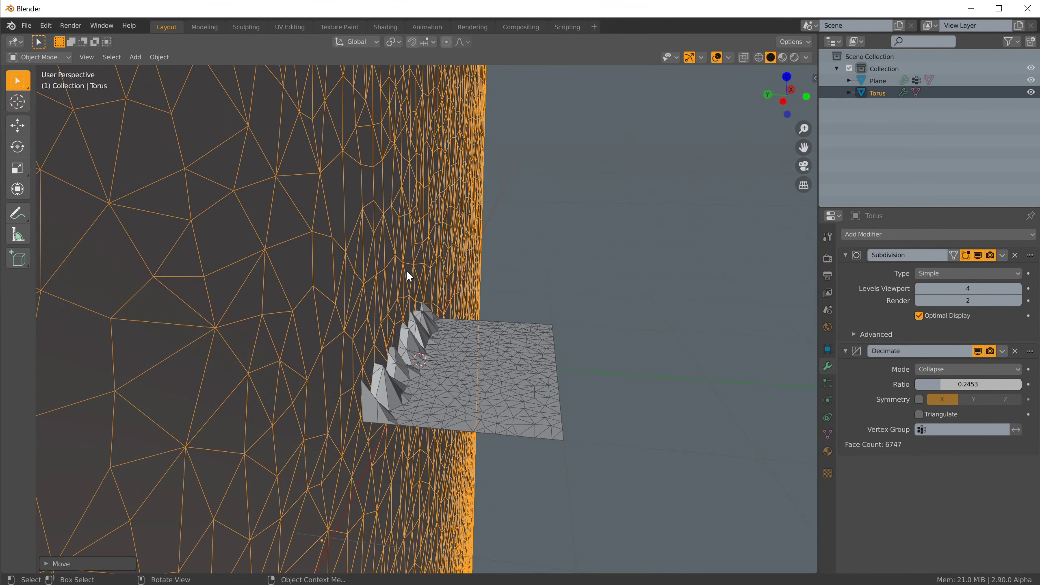
Step: Nudge the upright plane, then duplicate the object and place the copy beside the original across the slab
key("g")
left_click(420, 326)
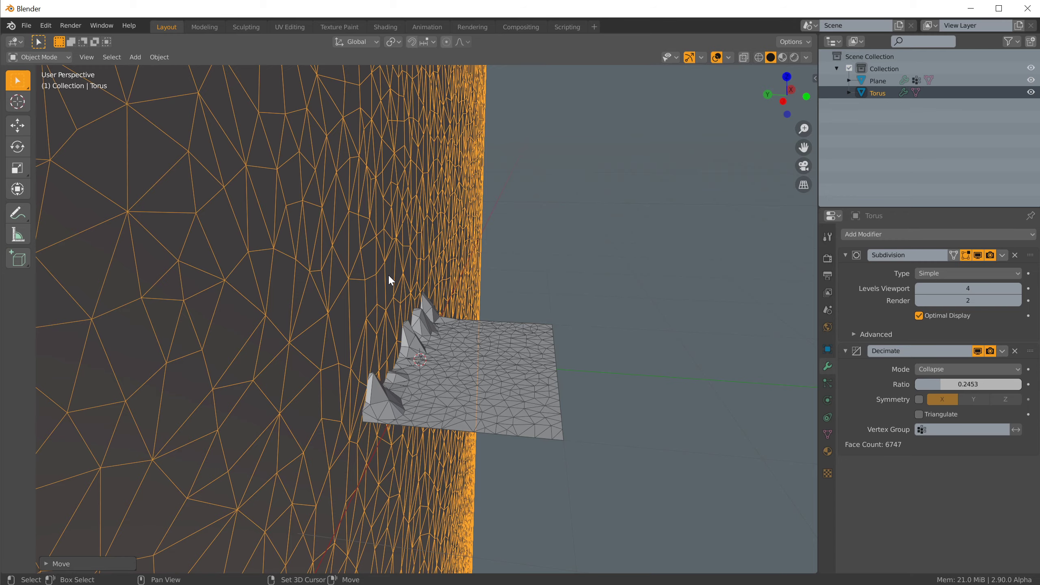
key("shift+d")
left_click(476, 283)
middle_click_drag(475, 280, 474, 283)
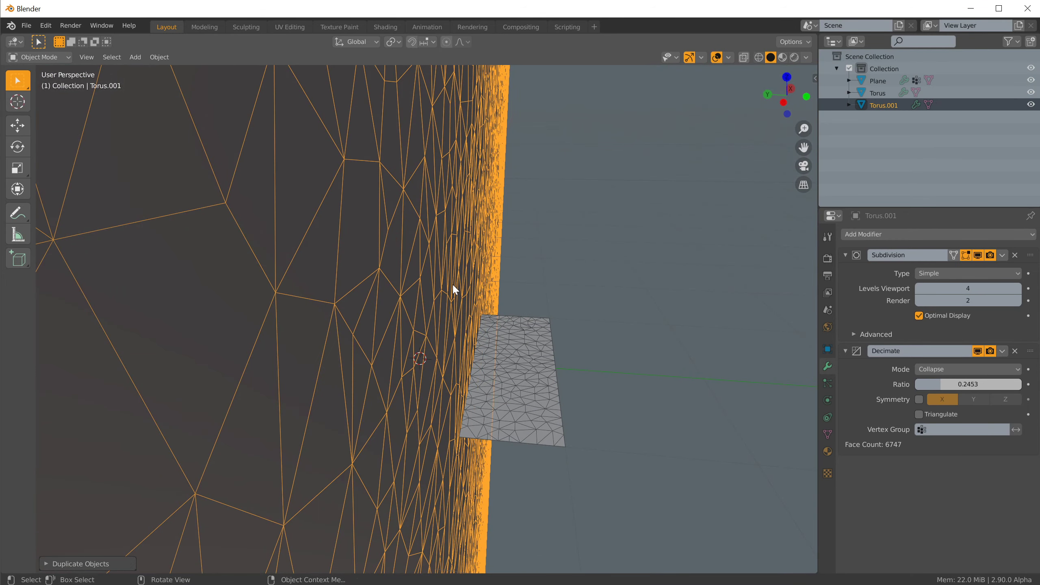
Step: Duplicate the plane's geometry inside the copied object in Edit Mode, offset it sideways, and return to Object Mode
key("Tab")
key("shift+d")
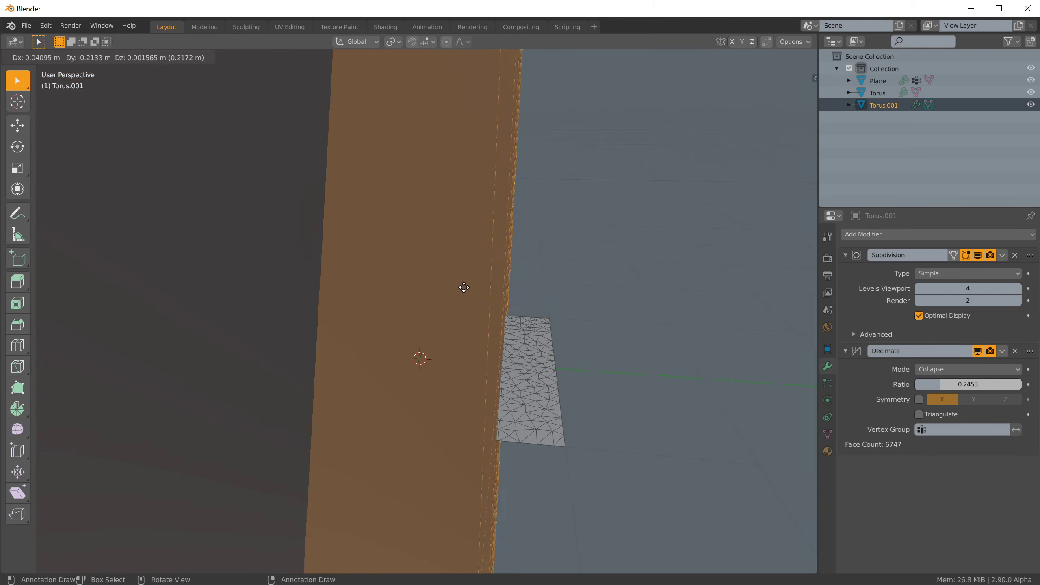
left_click(409, 287)
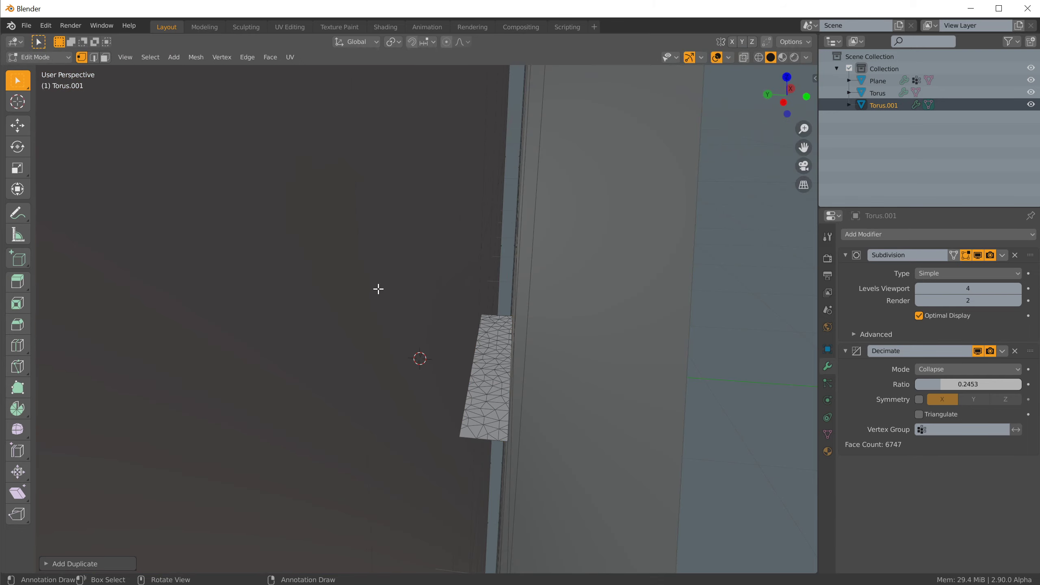
key("Tab")
middle_click_drag(411, 311, 326, 267)
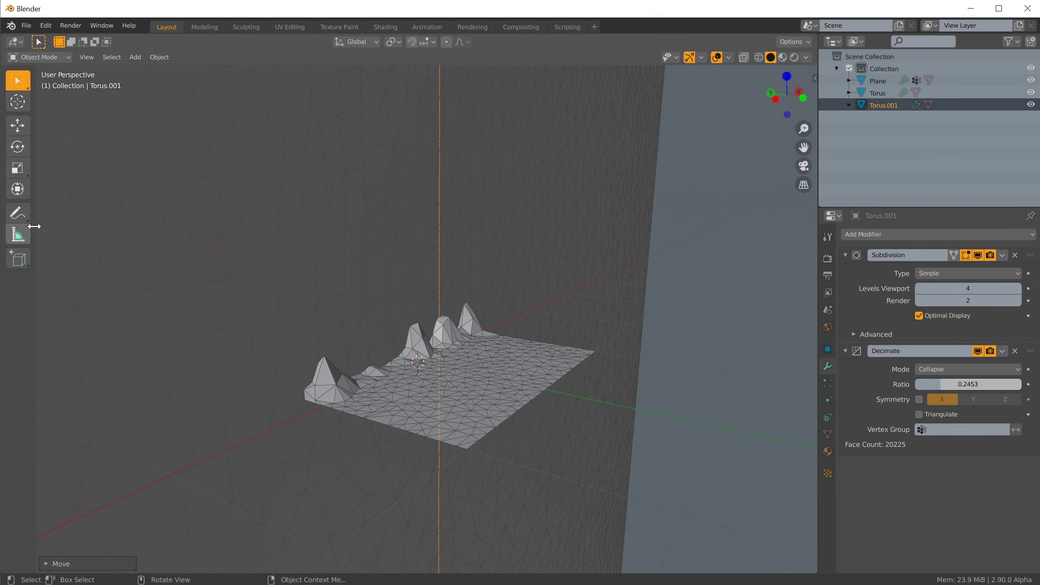
Step: Duplicate the original target plane's mesh twice in Edit Mode as parallel offset sheets, and return to Object Mode
left_click(496, 229)
key("Tab")
key("shift+d")
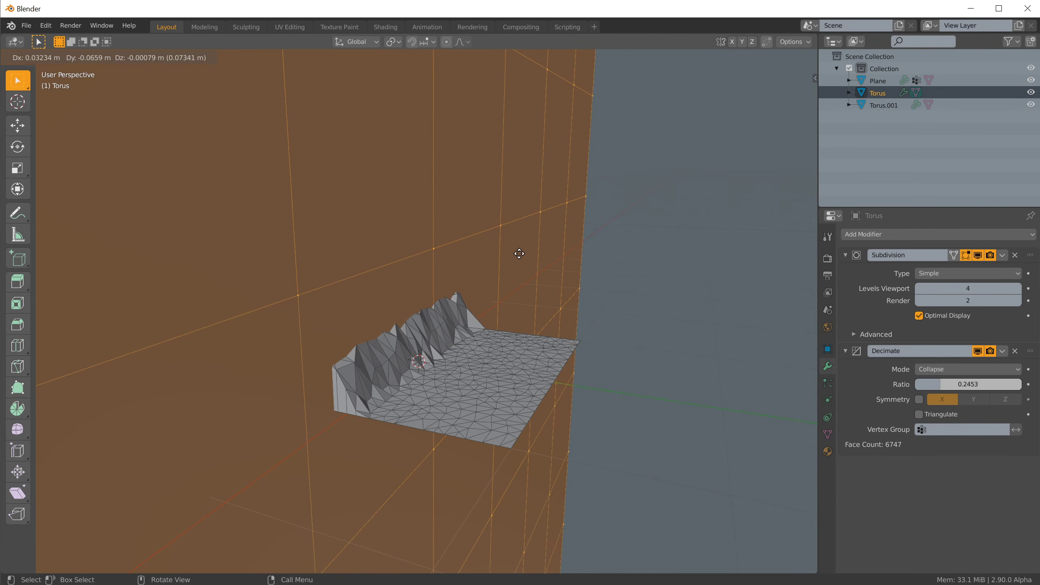
left_click(533, 254)
key("shift+d")
left_click(581, 260)
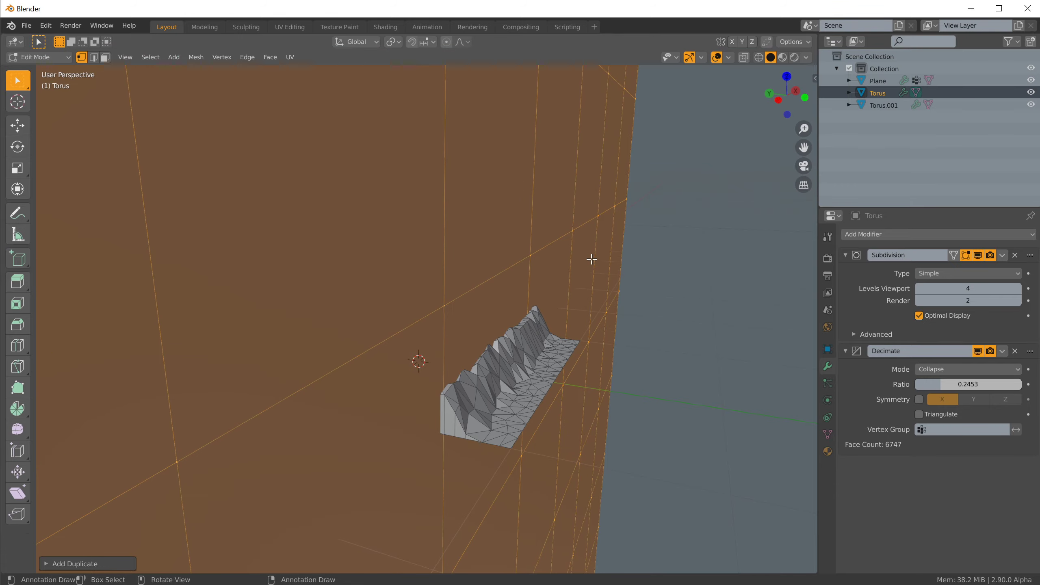
key("Tab")
Step: Move the multi-sheet Torus target object vertically along the global Z axis
mouse_move(525, 277)
middle_mouse_down()
mouse_move(554, 278)
mouse_move(541, 272)
middle_mouse_up()
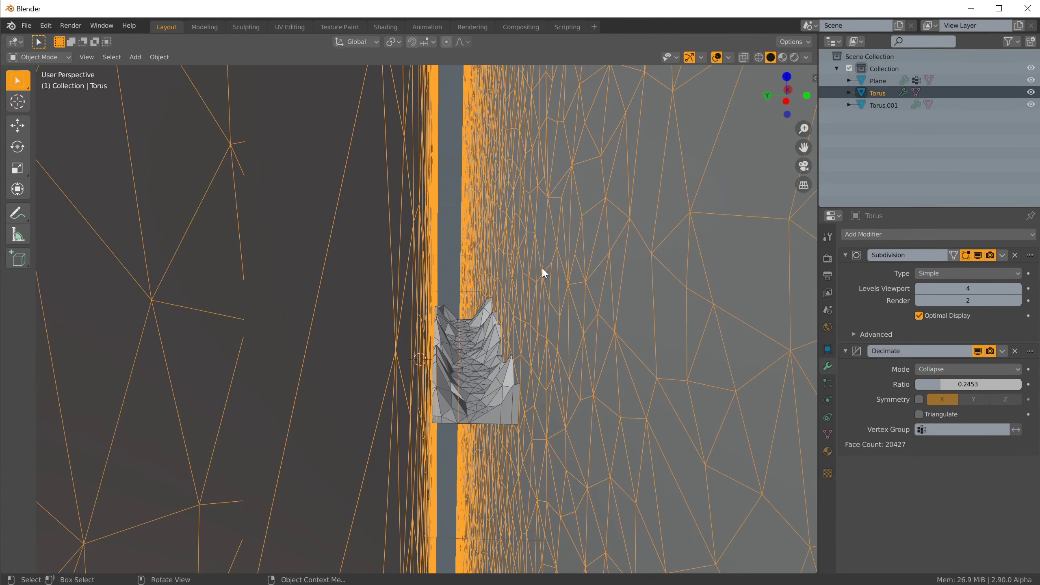
key("g")
key("z")
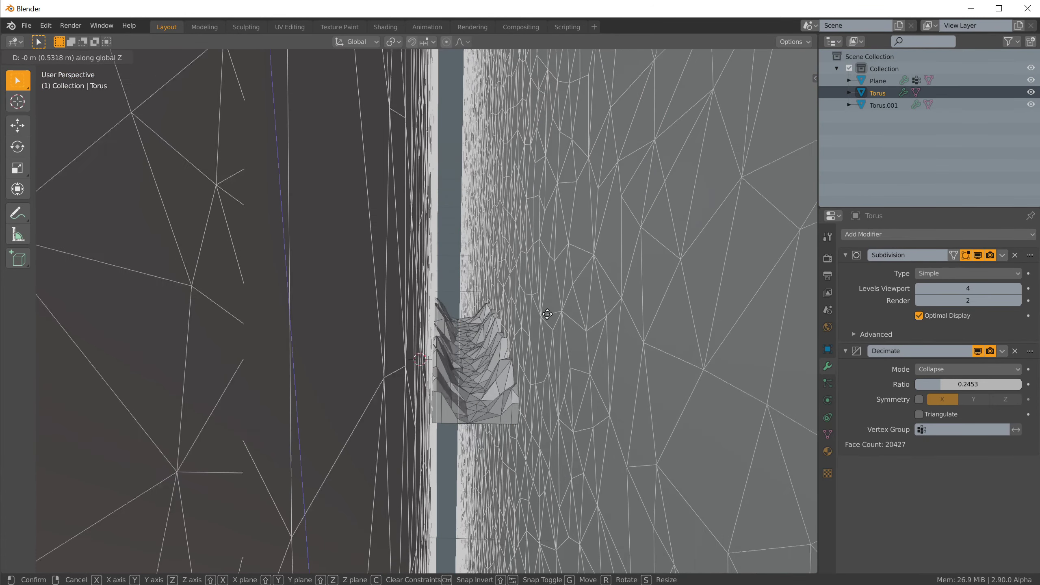
left_click(531, 331)
Step: Delete both upright target objects, and briefly visit the Scripting workspace before returning to Layout
middle_click_drag(532, 330, 482, 206)
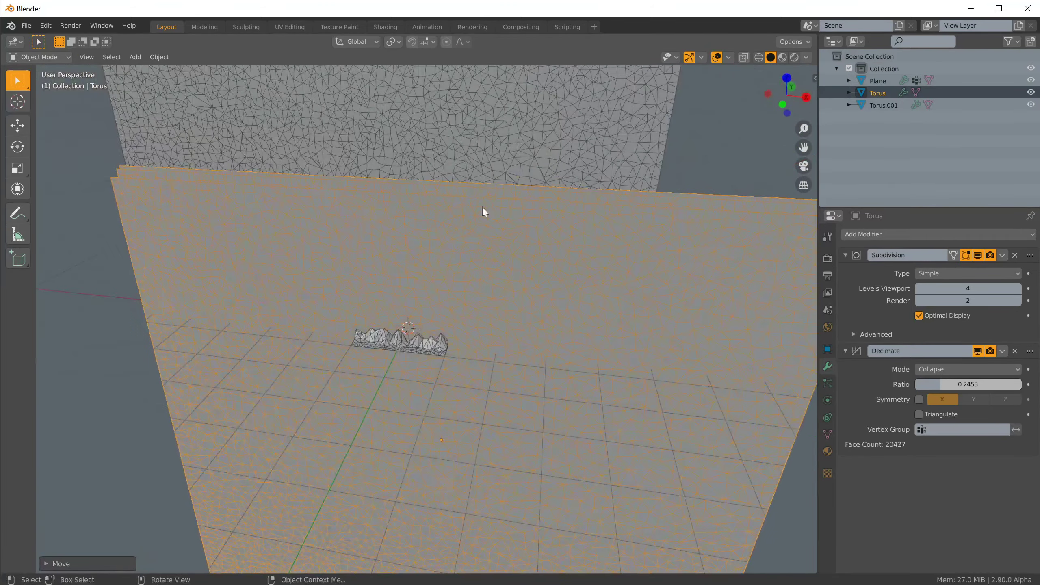
left_click(548, 130, "shift")
key("x")
left_click(548, 130)
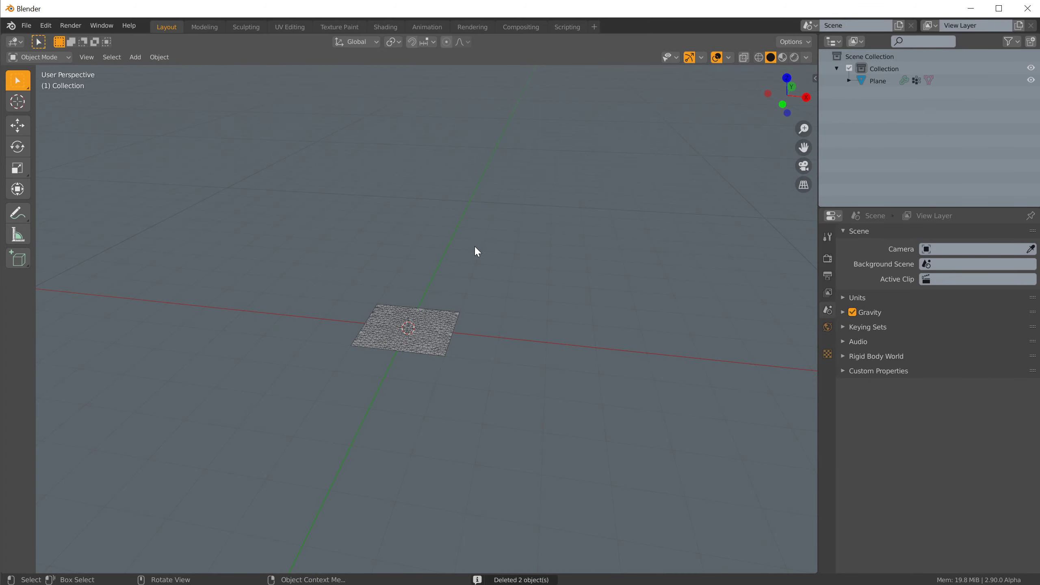
scroll(436, 216, "up", 4)
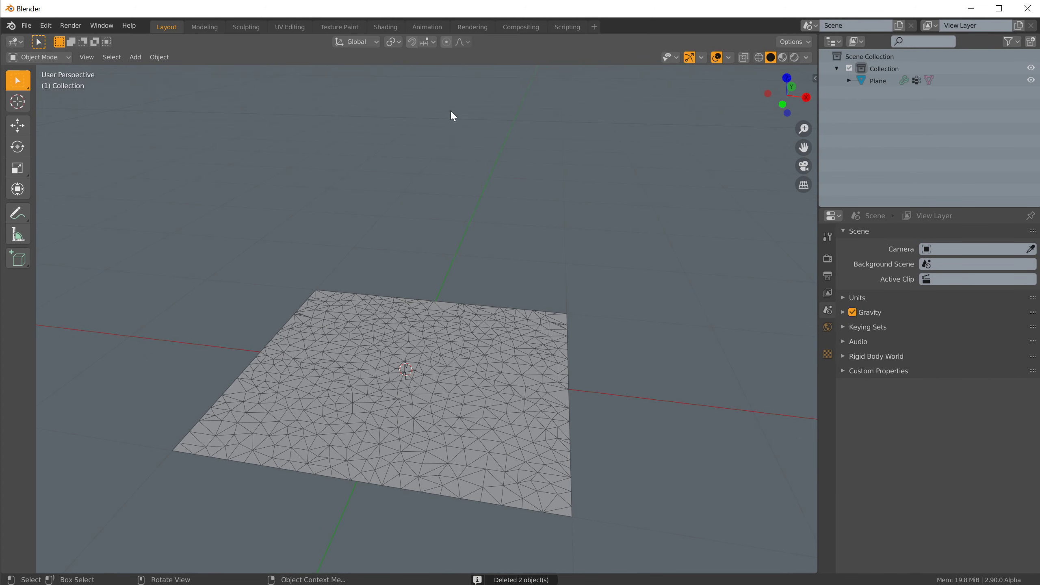
left_click(557, 27)
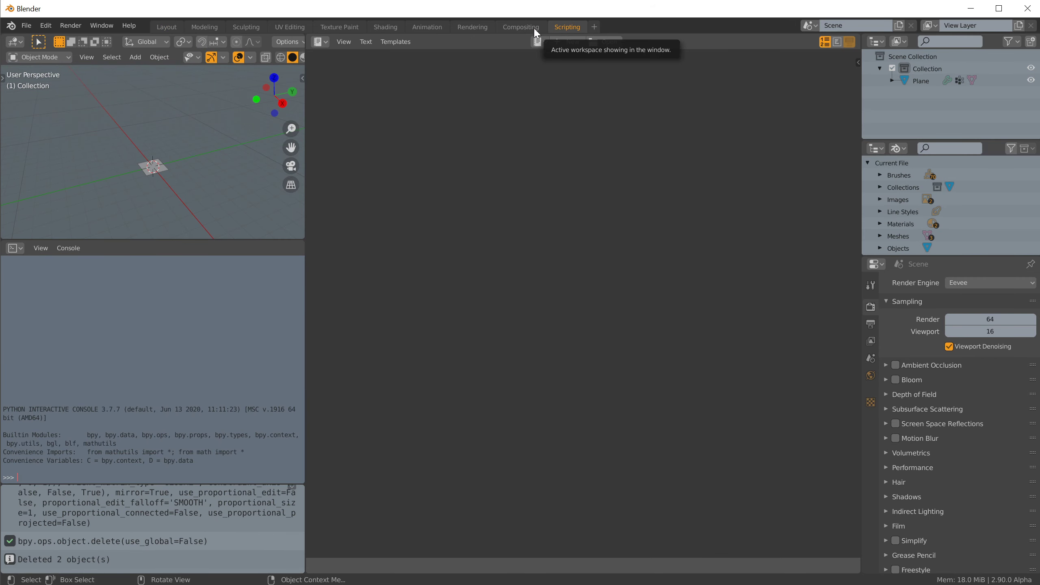
left_click(168, 28)
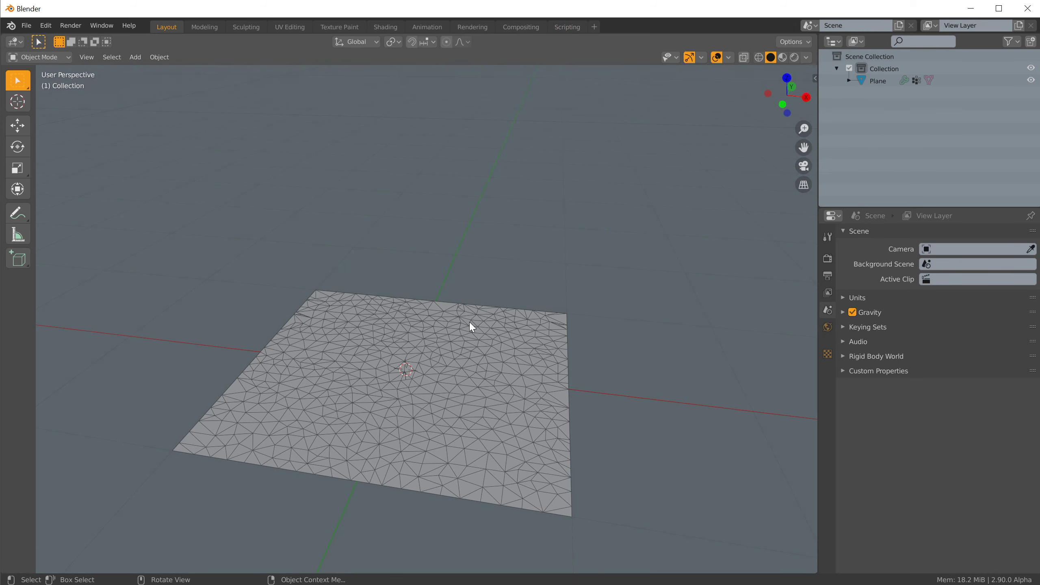
Step: Review the slab's VertexWeightProximity and Solidify modifier settings, and undo the deletion of the two target objects
left_click(482, 339)
scroll(626, 446, "up", 2)
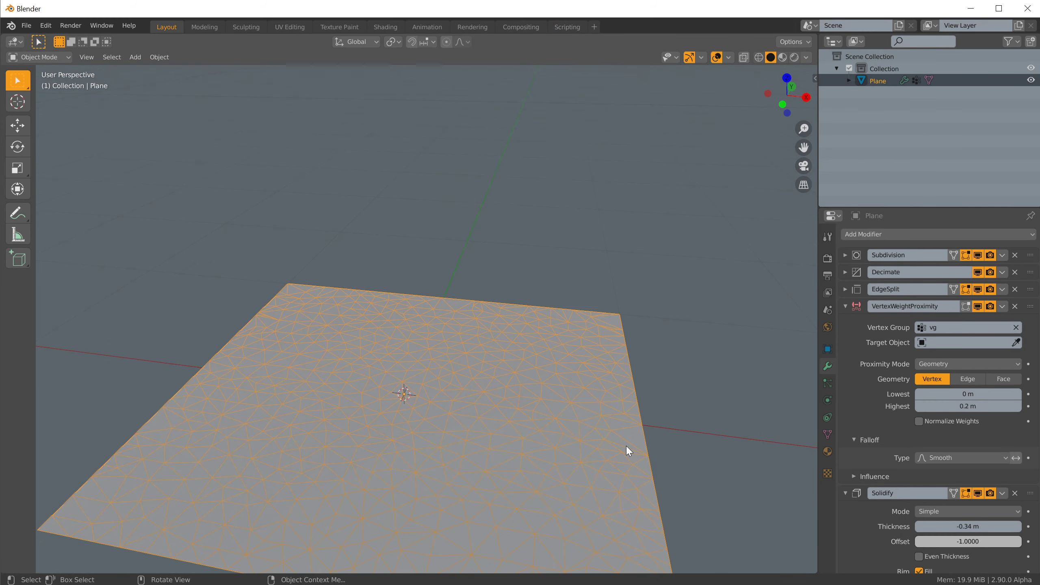
scroll(709, 480, "up", 2)
scroll(878, 524, "down", 4)
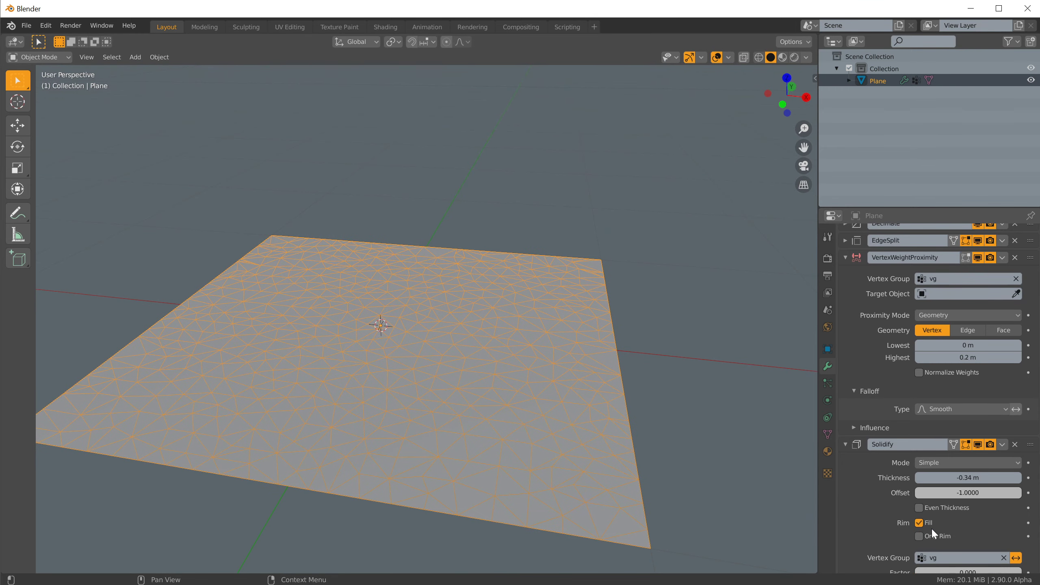
scroll(891, 535, "down", 5)
scroll(889, 533, "up", 4)
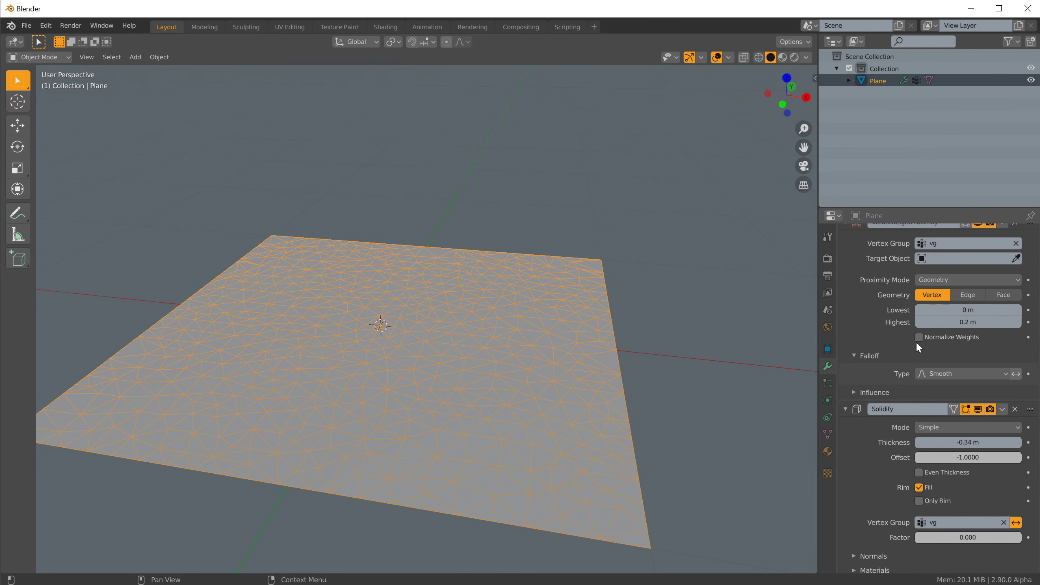
middle_click_drag(598, 448, 572, 443)
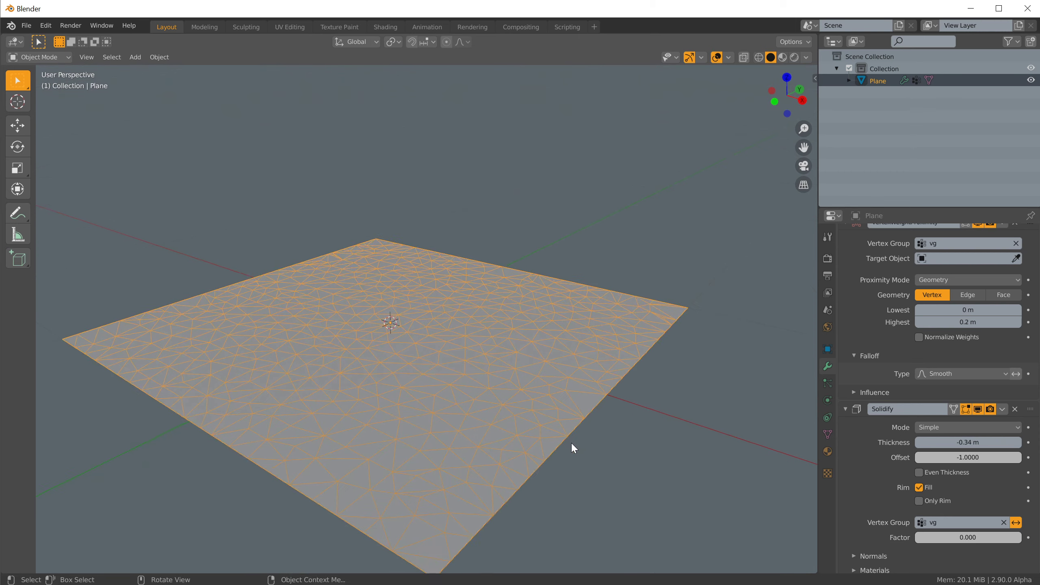
scroll(573, 448, "up", 2)
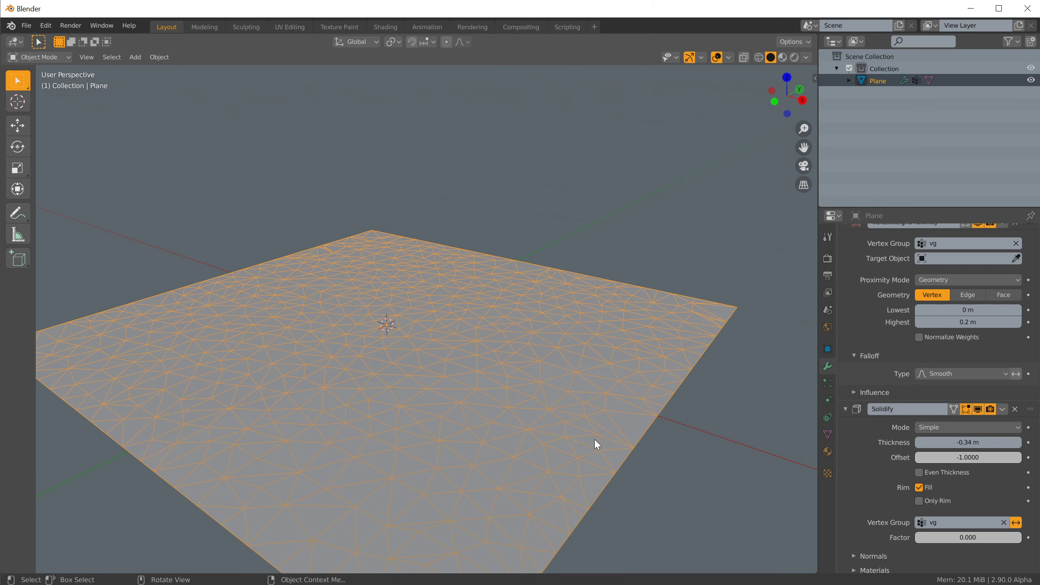
left_click(646, 434)
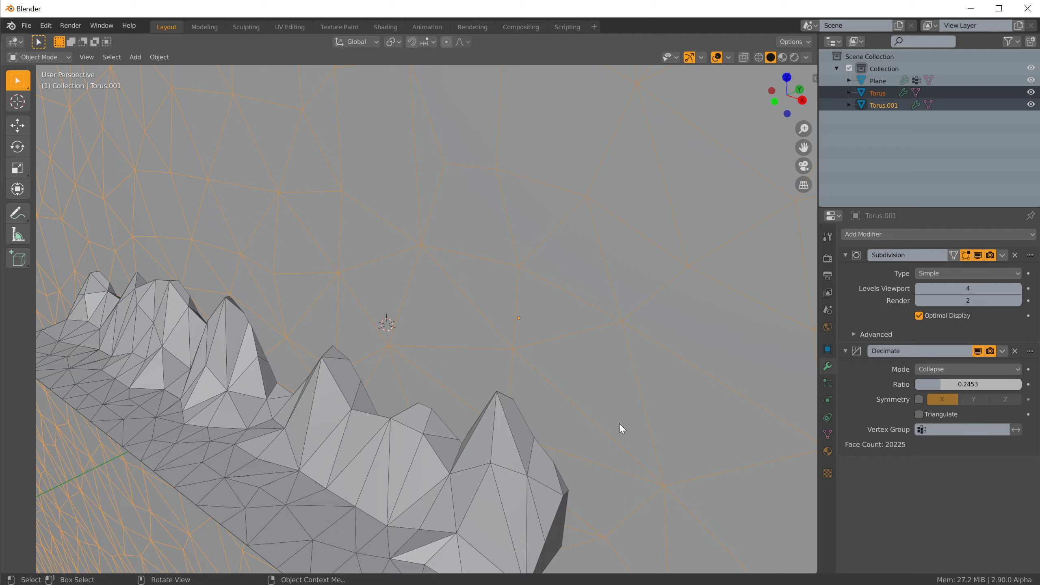
Step: Select the slab and examine its mountain ridges up close from several angles
middle_click_drag(619, 424, 520, 402)
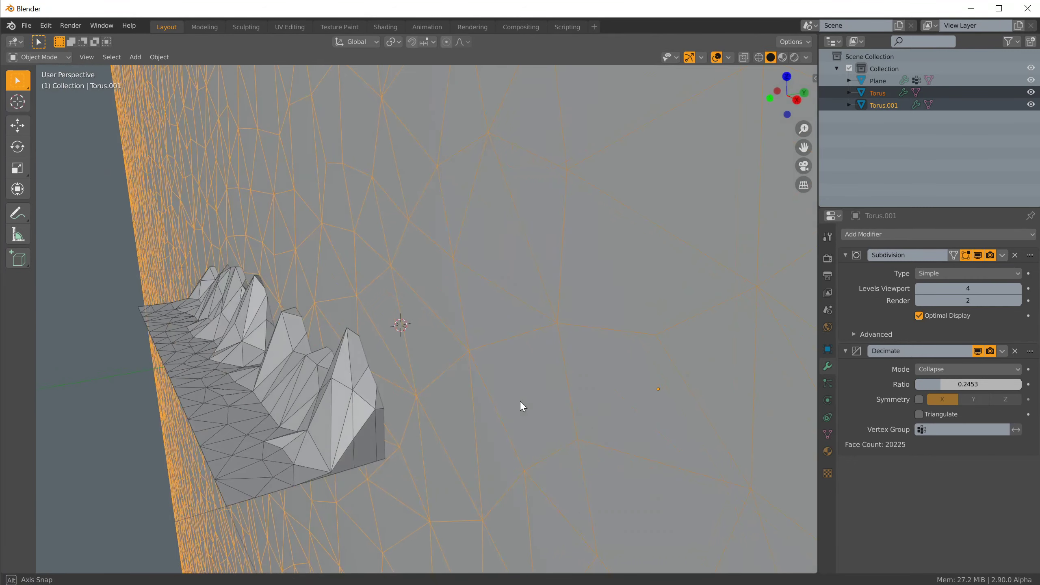
left_click(340, 432)
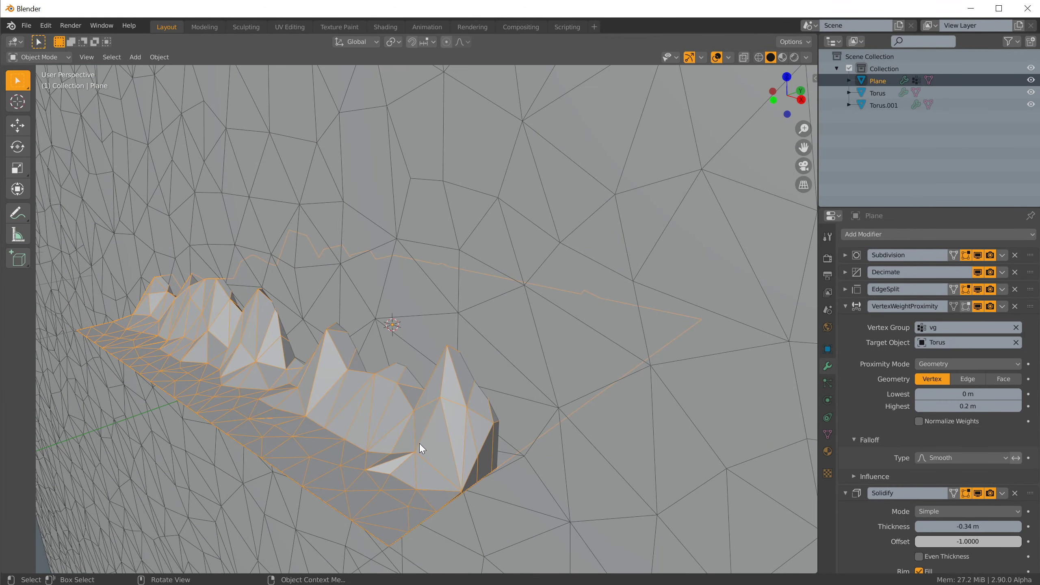
scroll(457, 430, "up", 3)
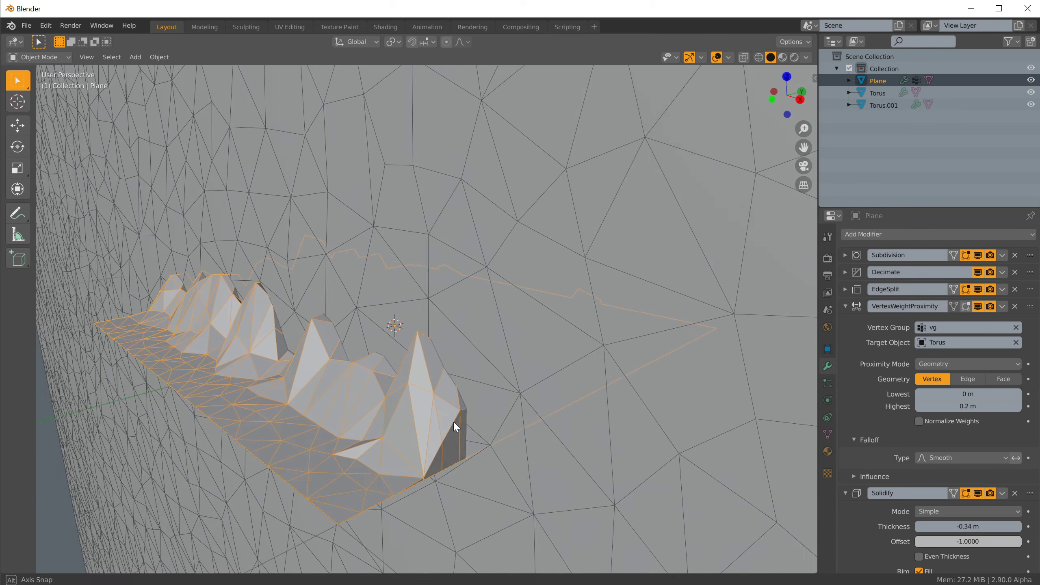
middle_click_drag(406, 409, 477, 405, "shift")
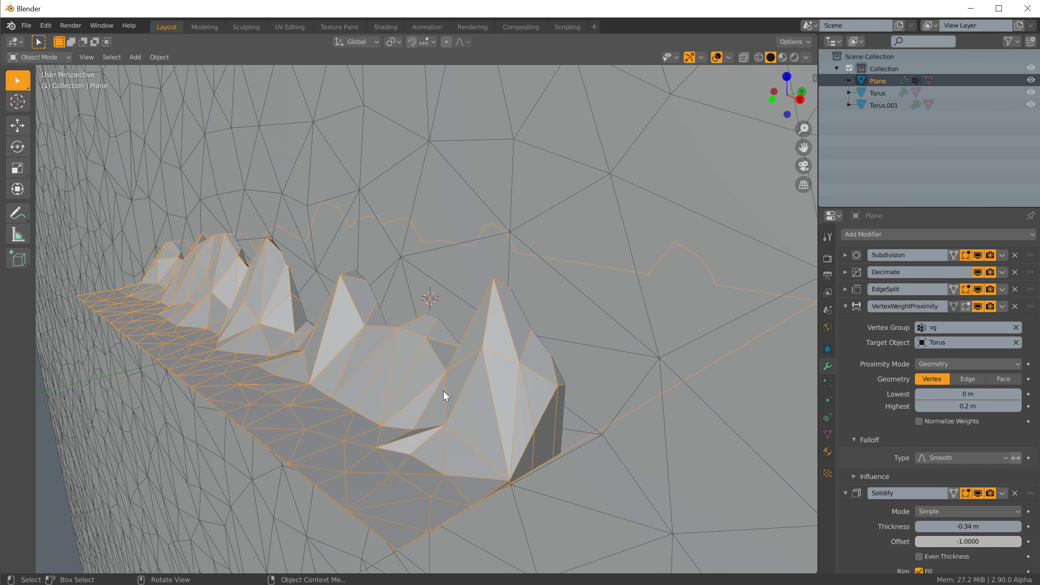
middle_click_drag(485, 352, 424, 433)
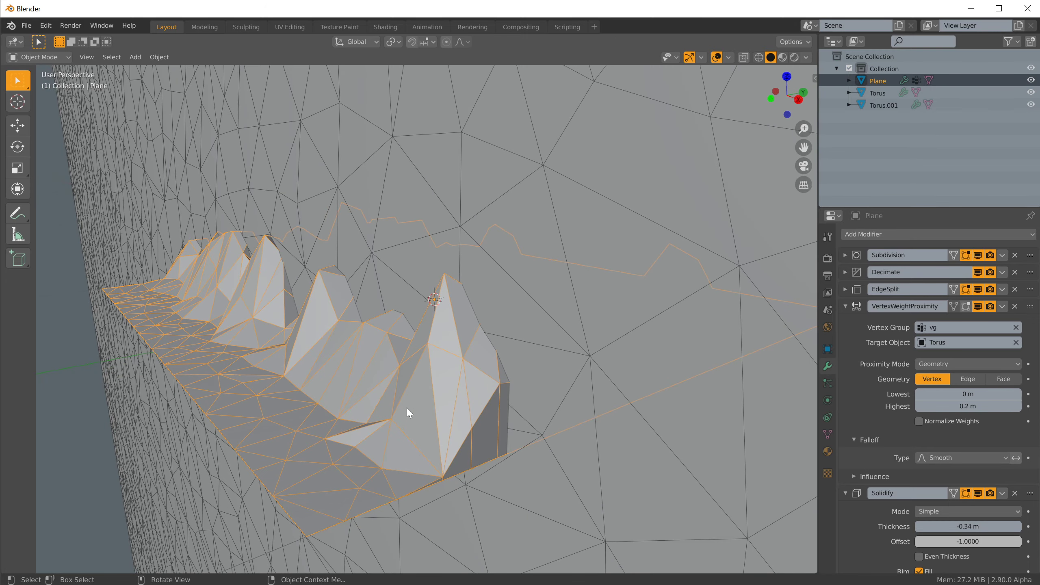
middle_click_drag(406, 405, 413, 411)
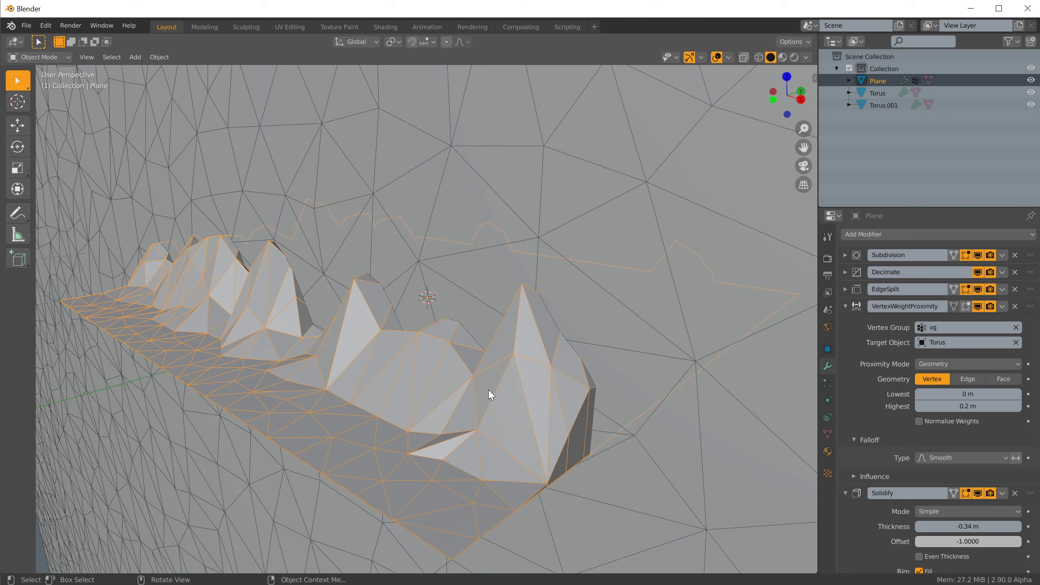
scroll(502, 394, "up", 10)
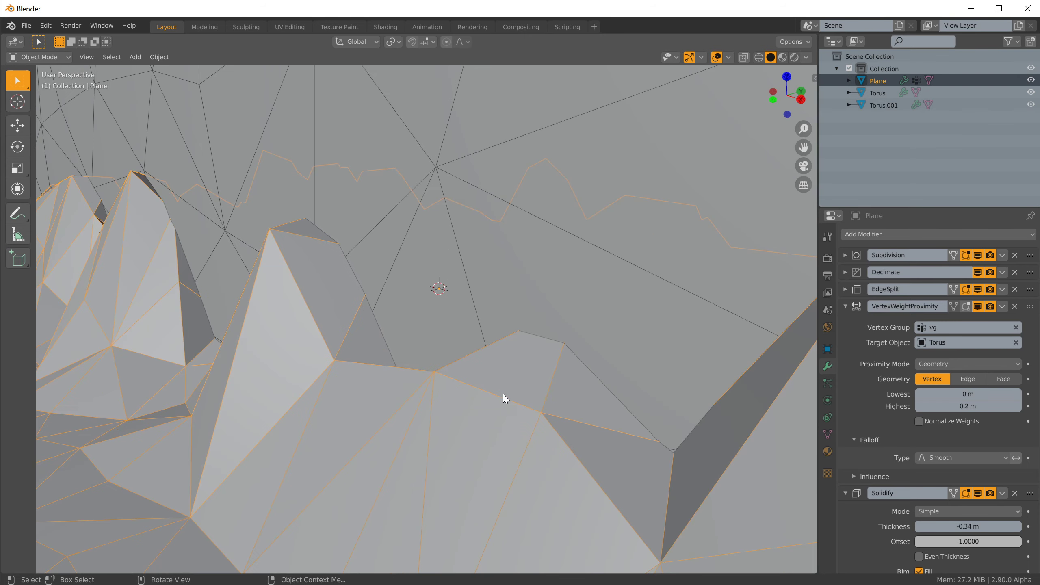
middle_click_drag(502, 394, 498, 378)
scroll(497, 377, "down", 8)
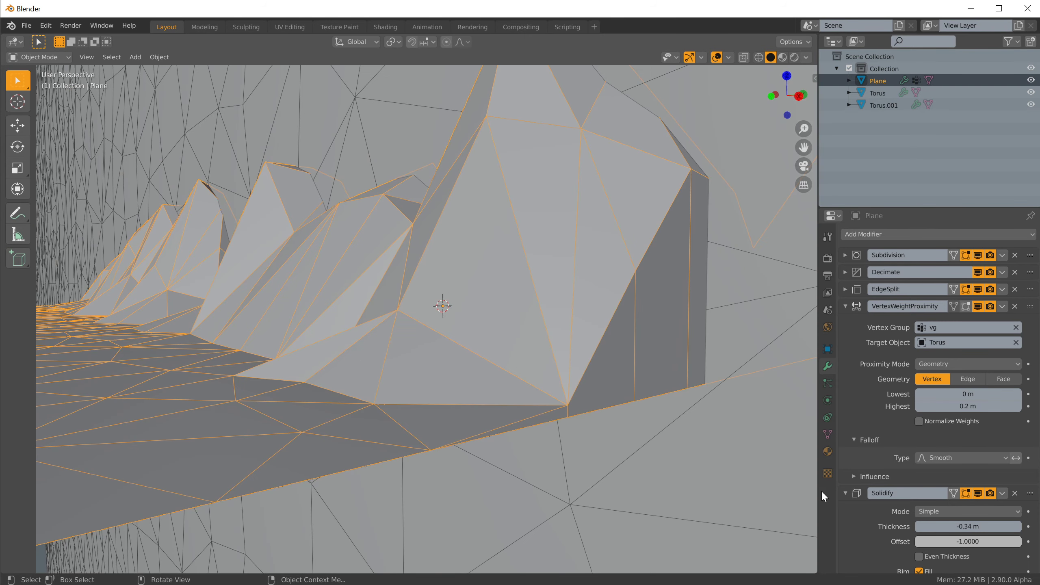
Step: Switch the slab's Solidify modifier to Complex mode and enable Flat Faces
scroll(928, 520, "down", 6)
scroll(919, 499, "down", 3)
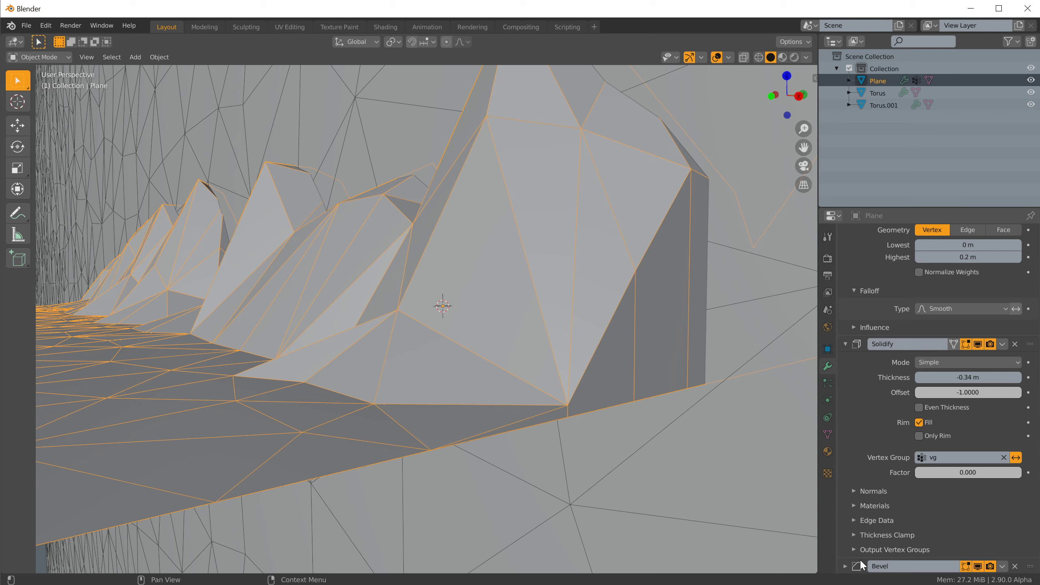
left_click(950, 362)
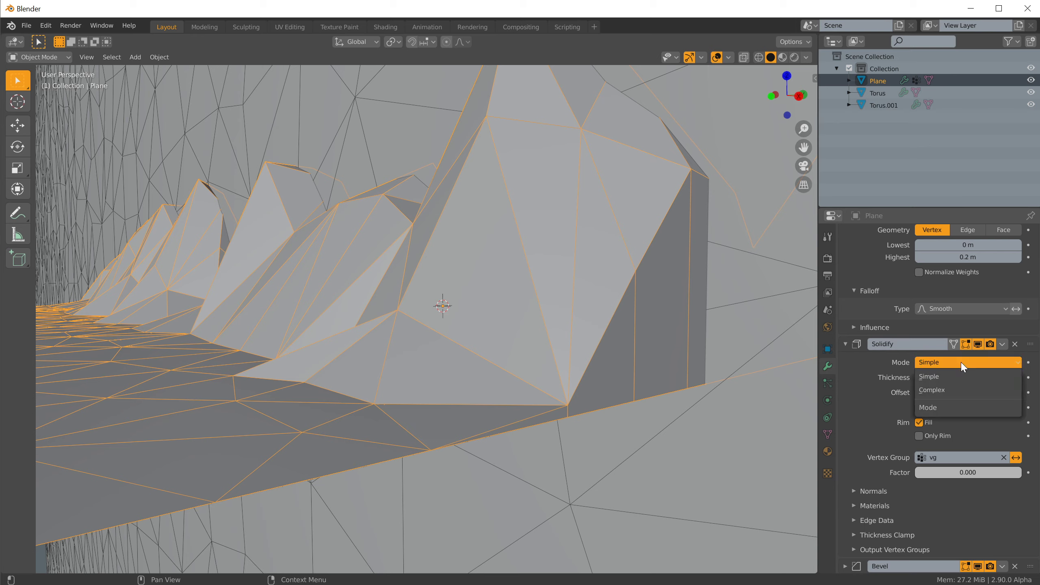
left_click(946, 390)
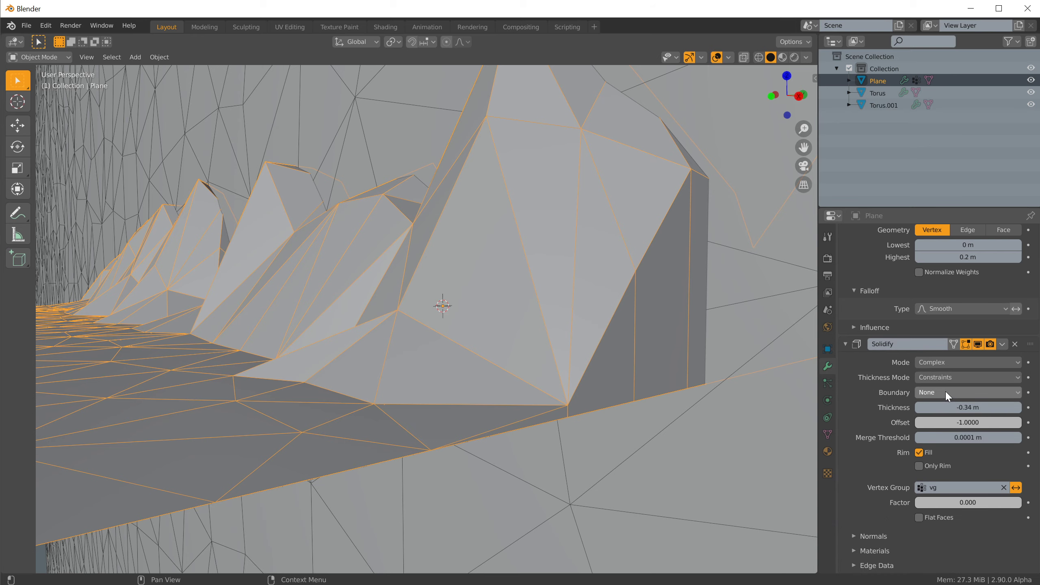
left_click(919, 517)
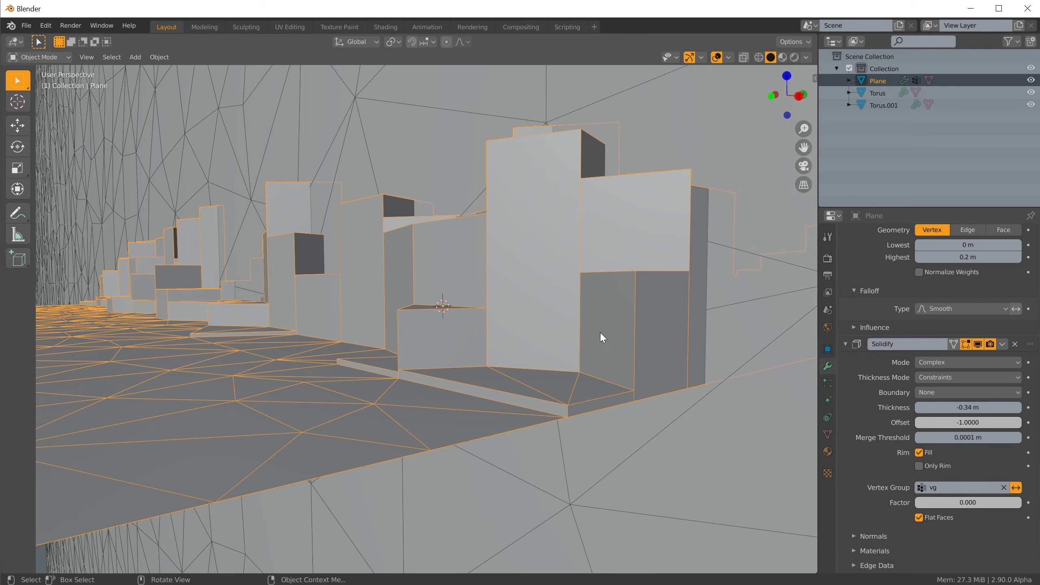
Step: Inspect the blocky slab from several sides and delete both upright target objects, Torus and Torus.001
middle_click_drag(600, 332, 569, 292)
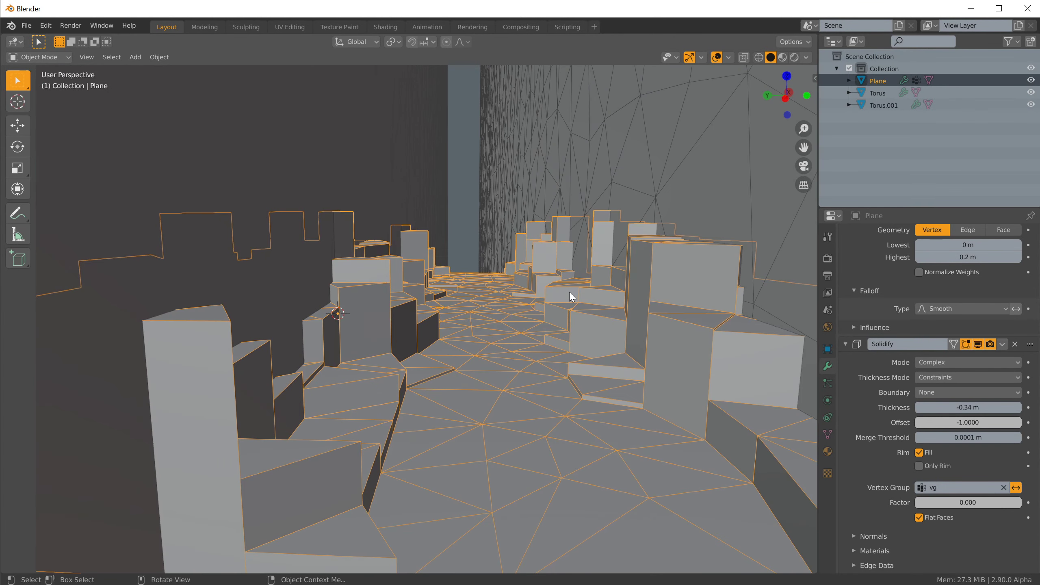
middle_click_drag(508, 356, 422, 368)
scroll(421, 366, "down", 5)
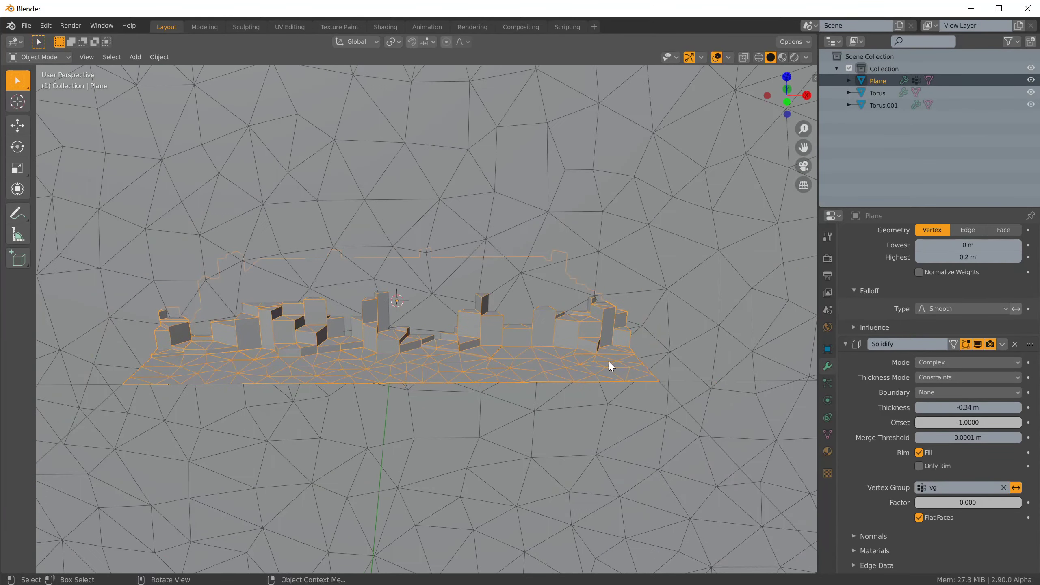
middle_click_drag(612, 367, 616, 302)
left_click(619, 307)
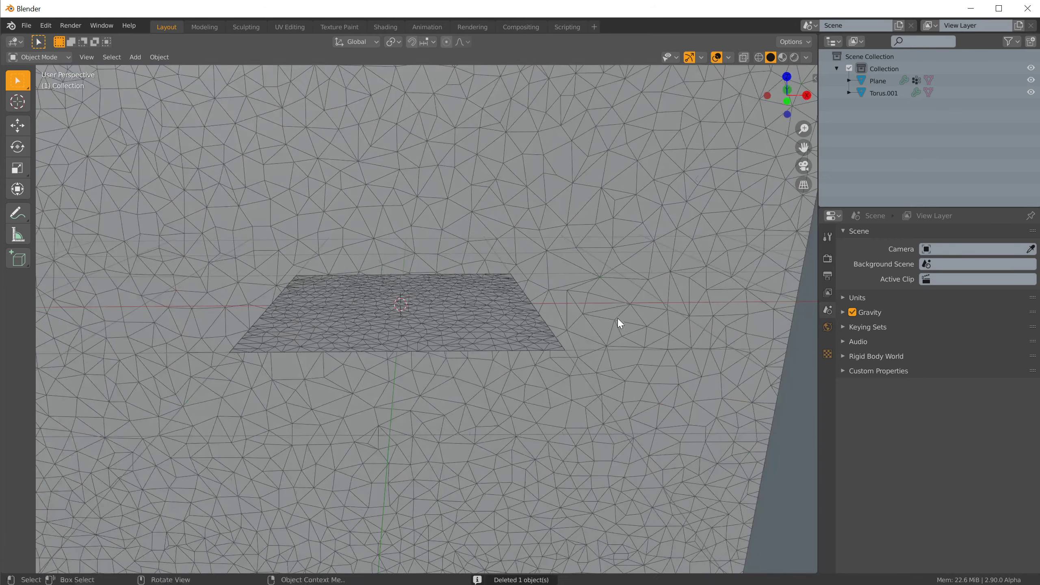
key("x")
left_click(614, 298)
middle_click_drag(616, 301, 556, 316)
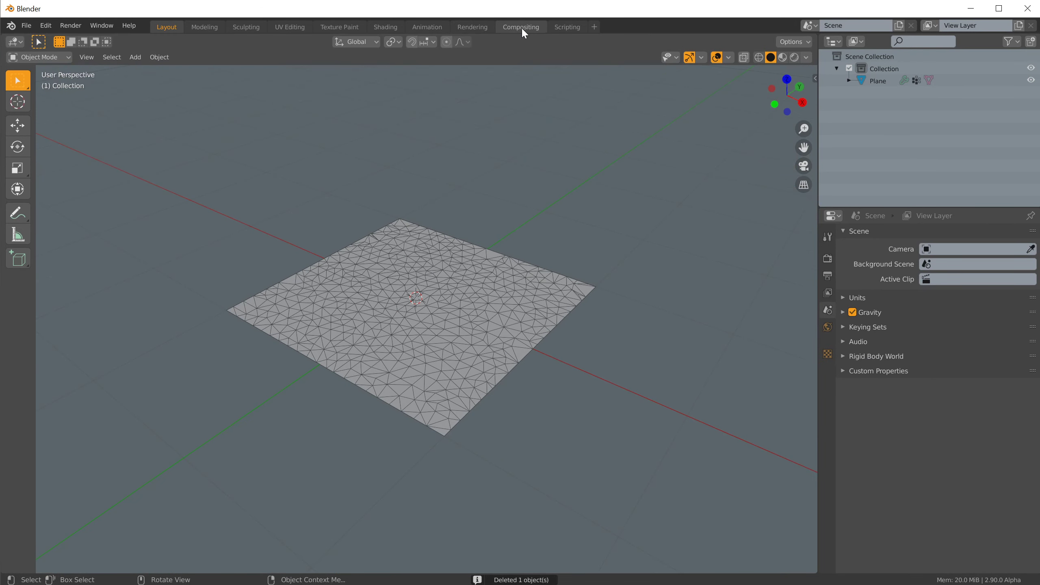
Step: Open the Scripting workspace, create a new text block and enter "impo" on its first line
left_click(561, 28)
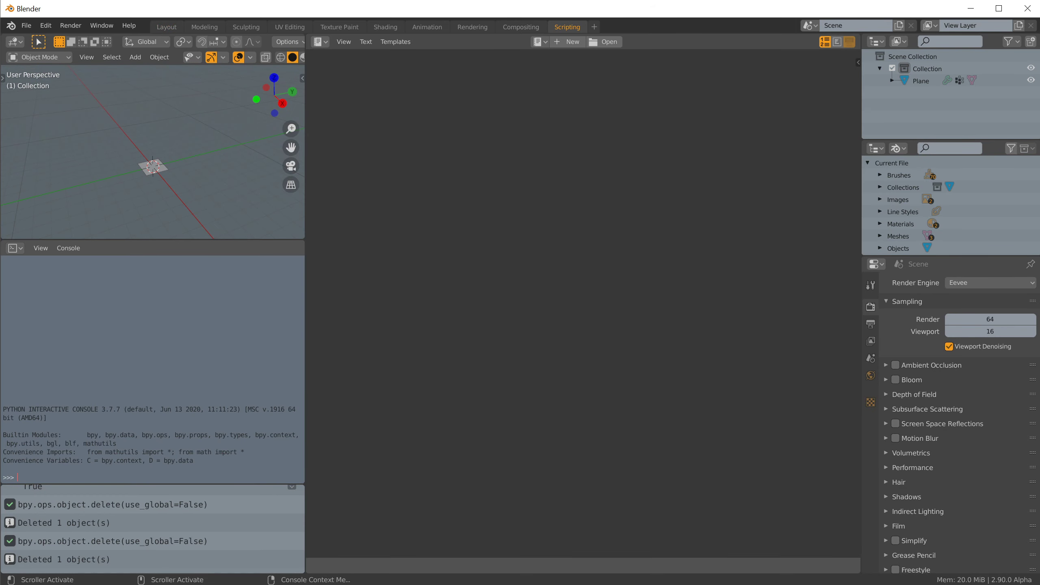
left_click(568, 42)
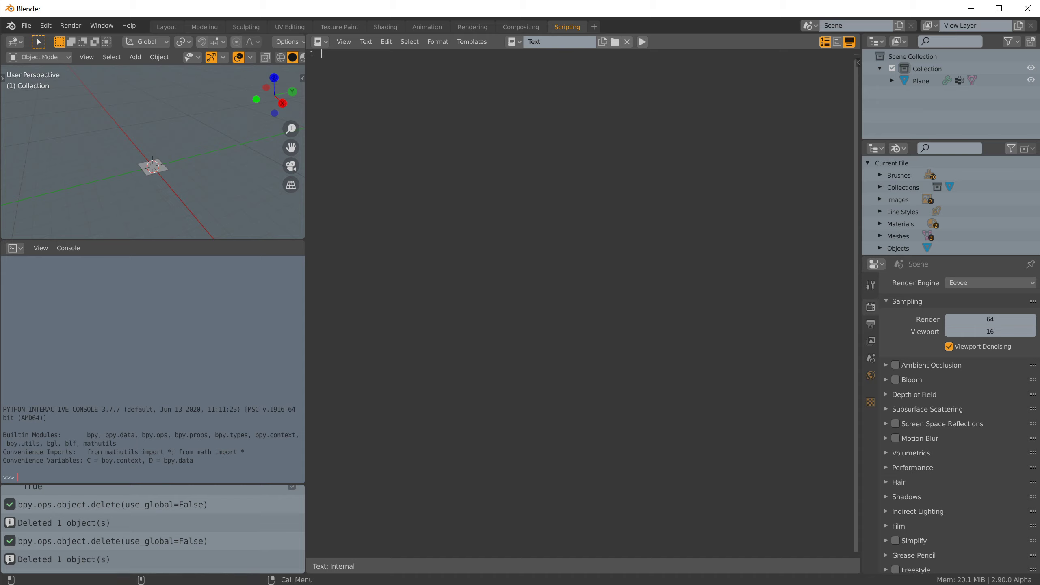
type("impo")
left_click(367, 42)
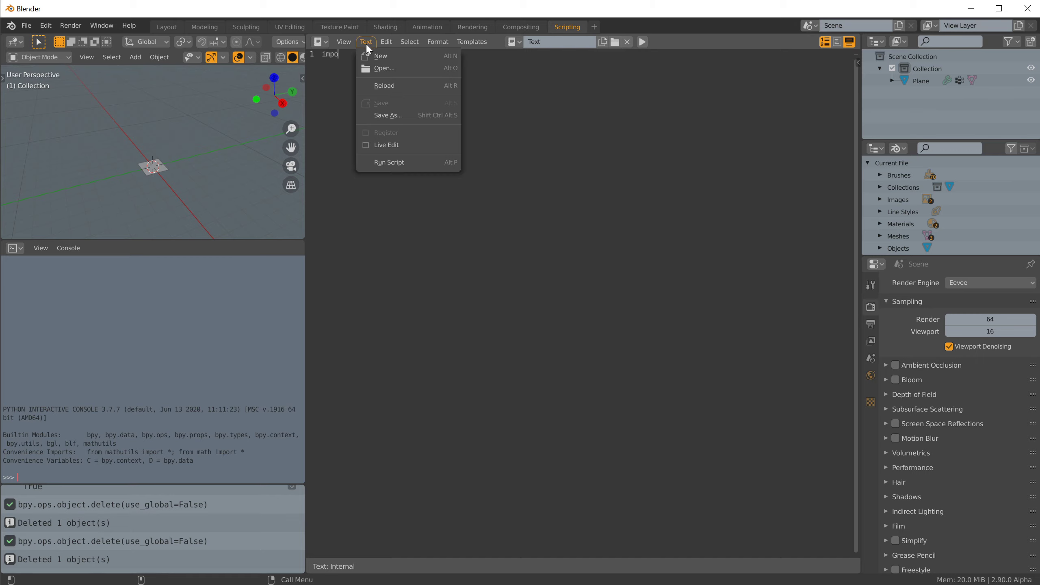
mouse_move(436, 43)
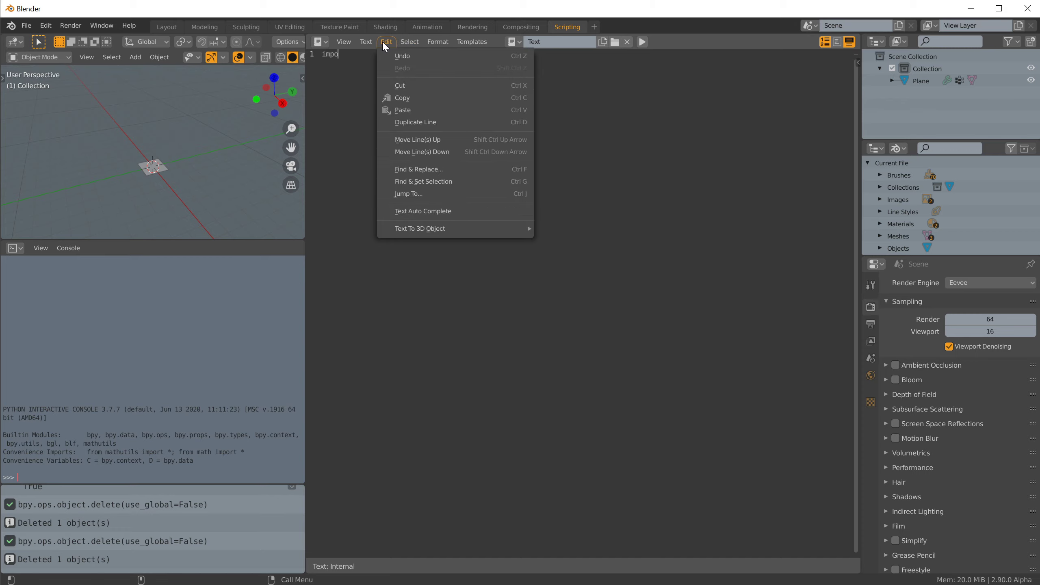
mouse_move(345, 43)
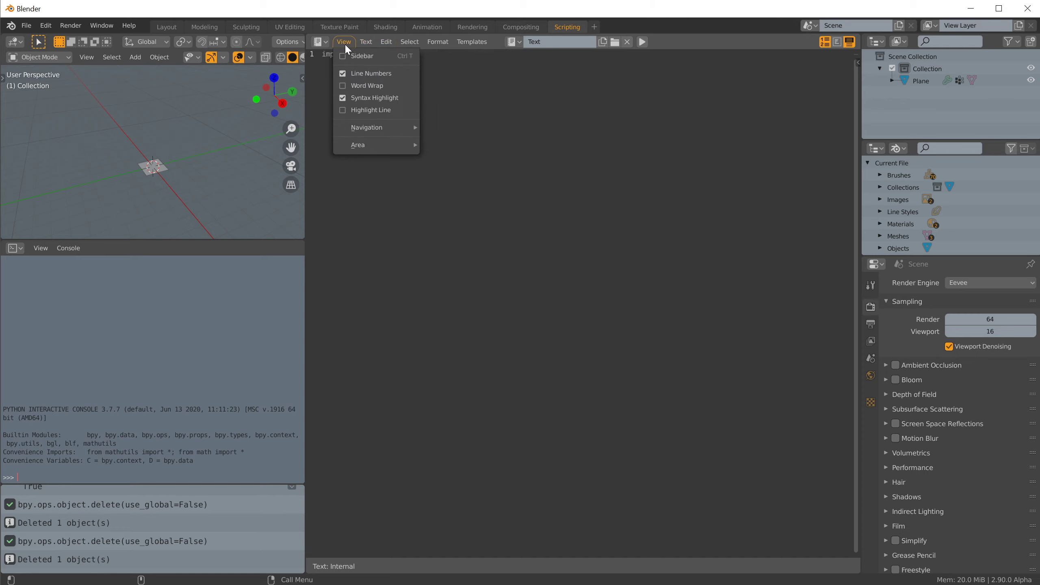
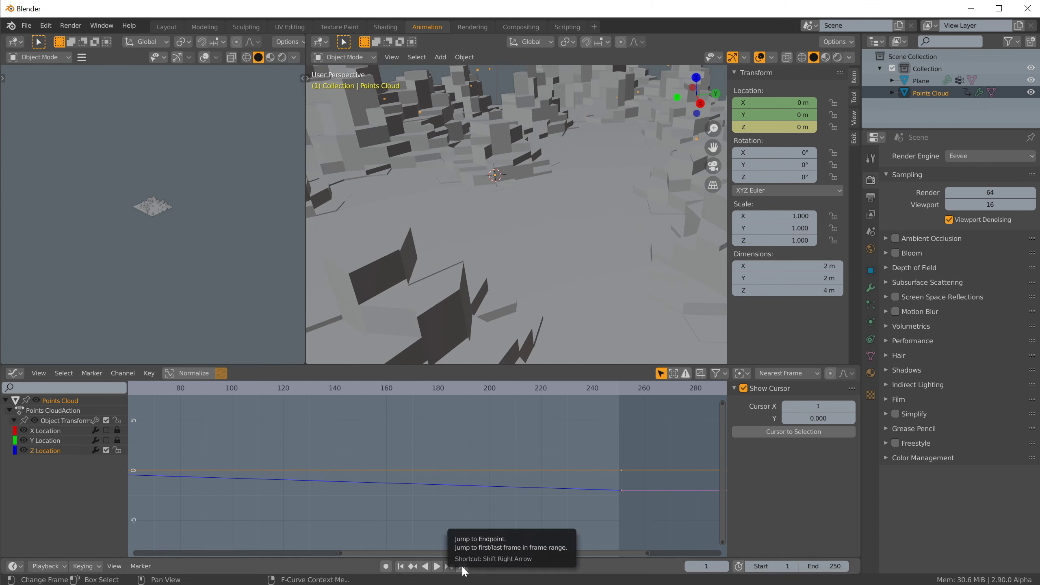
Step: Select the blocky plane, return to the Layout workspace and scrub the animation to frame 66
middle_click_drag(437, 213, 477, 228)
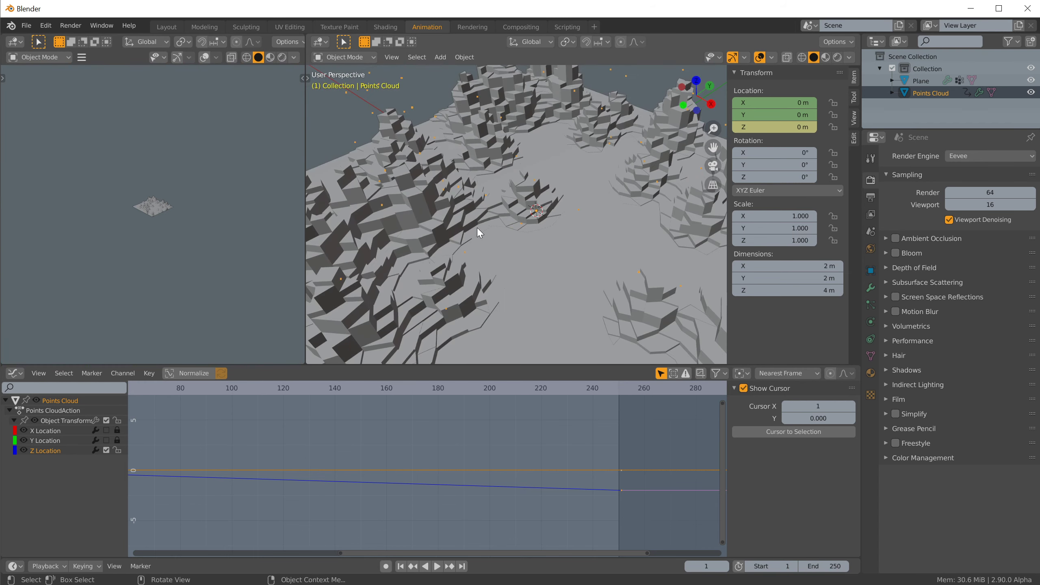
middle_click_drag(530, 271, 569, 233)
scroll(583, 223, "down", 5)
scroll(583, 224, "up", 6)
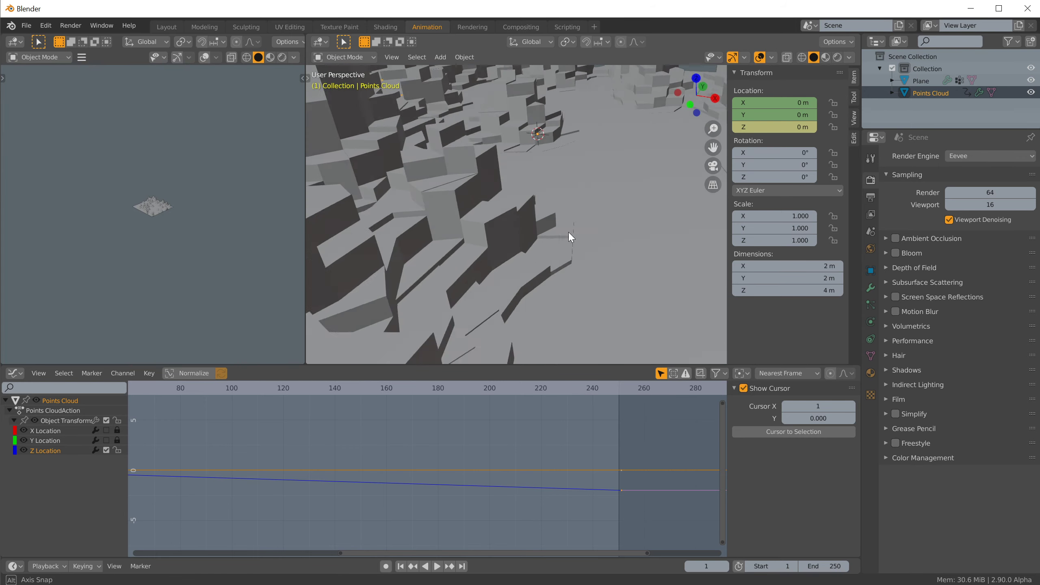
scroll(569, 233, "down", 2)
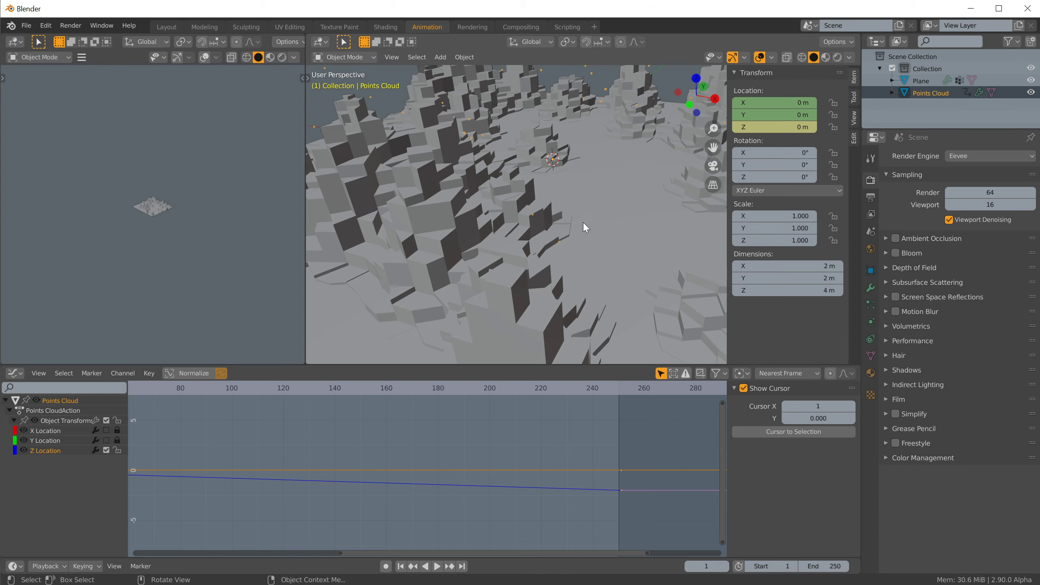
left_click(574, 221)
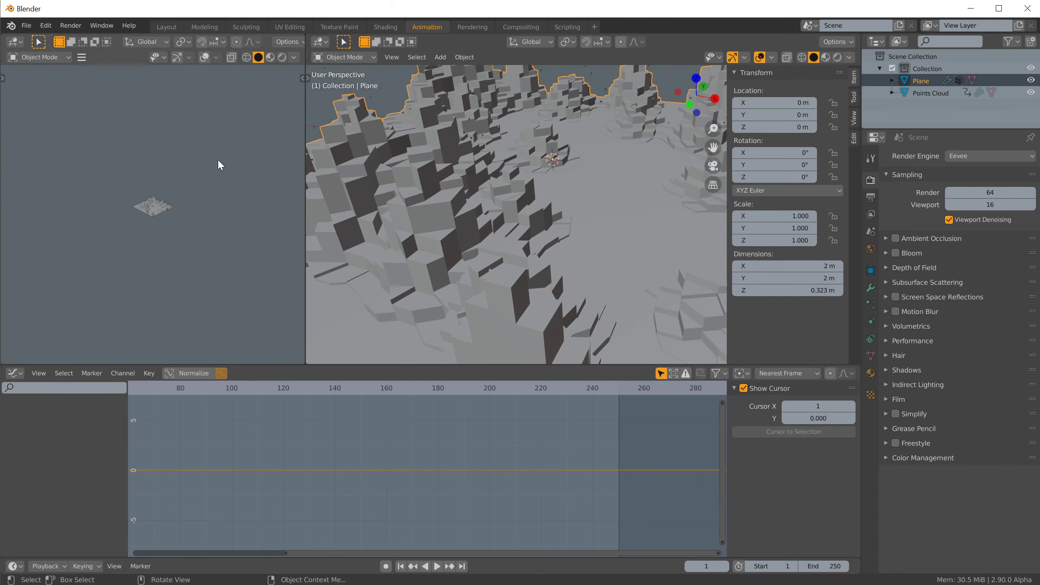
left_click(167, 28)
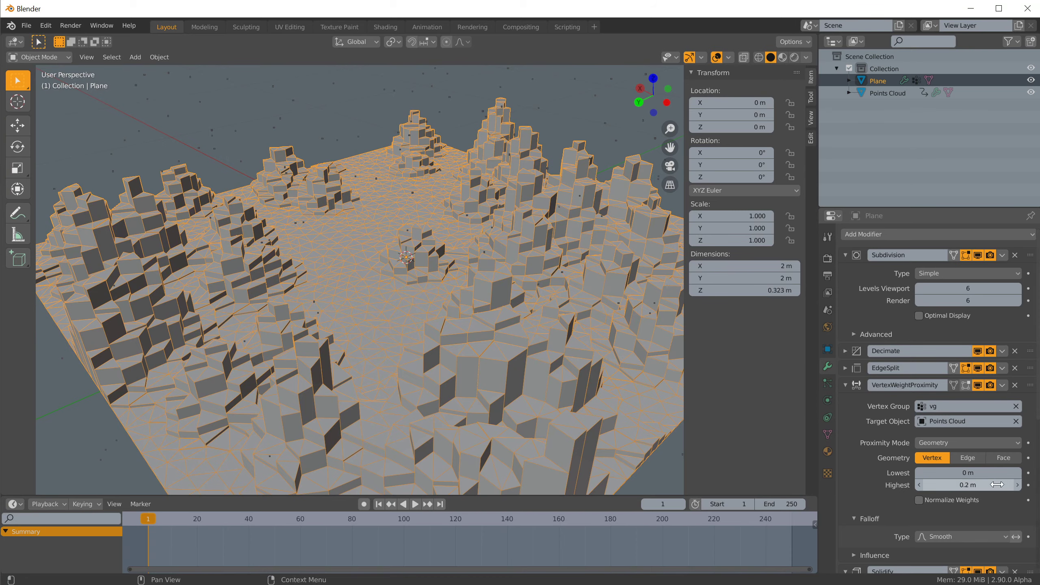
left_click_drag(280, 519, 319, 523)
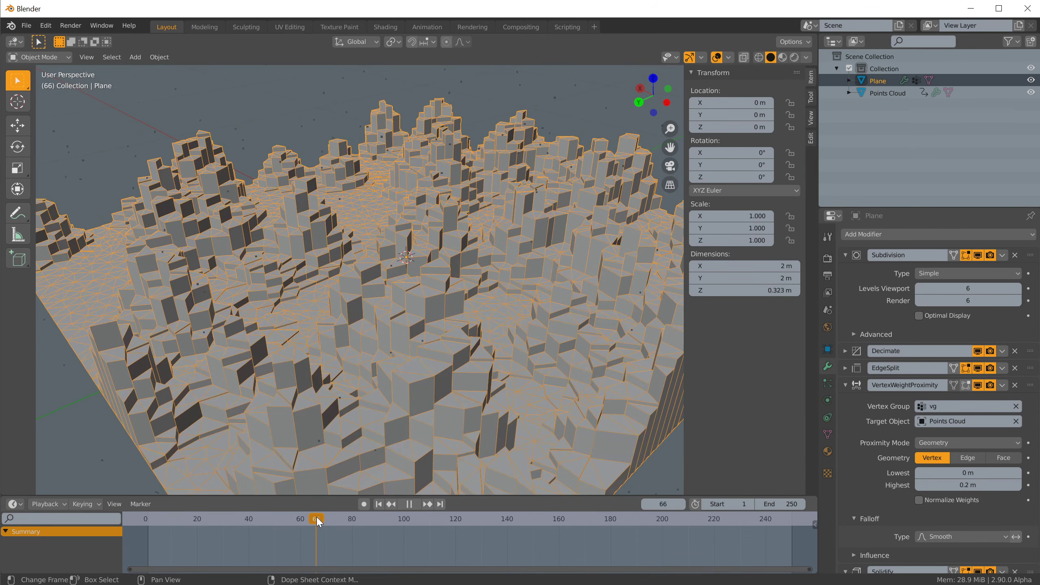
Step: Try larger Highest distances of 0.3 m and 0.4 m in the plane's VertexWeightProximity modifier, checking the terrain each time
middle_click_drag(373, 288, 450, 343)
scroll(462, 374, "up", 3)
scroll(463, 373, "down", 3)
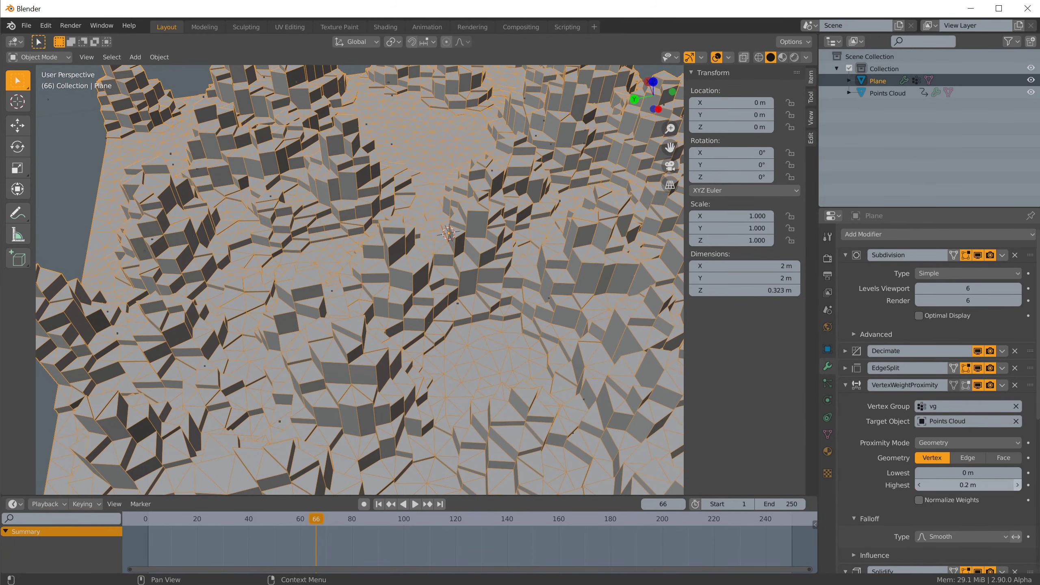
left_click(1018, 485)
middle_click_drag(618, 311, 547, 262)
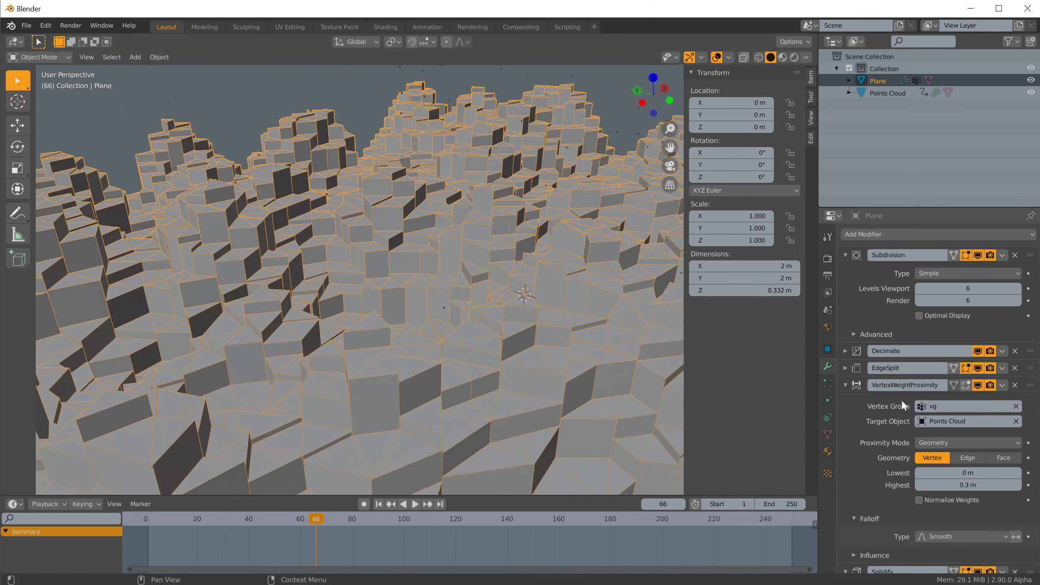
left_click(1019, 487)
middle_click_drag(581, 259, 515, 305)
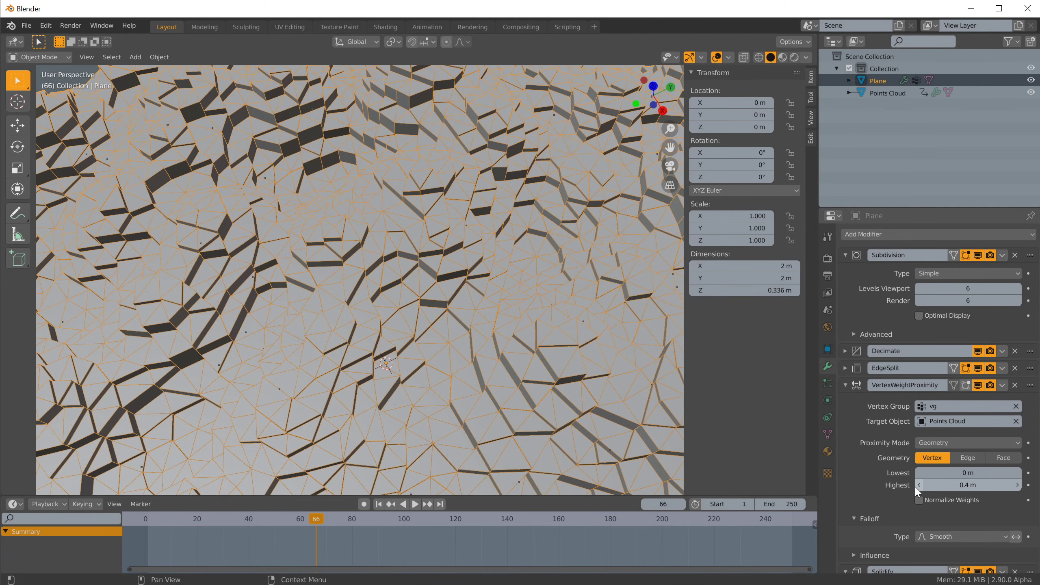
Step: Set the VertexWeightProximity distances to a Lowest of 0.09 m and a Highest of 0.22 m
left_click_drag(941, 487, 901, 472)
middle_click_drag(537, 393, 531, 326)
middle_click_drag(321, 242, 423, 276)
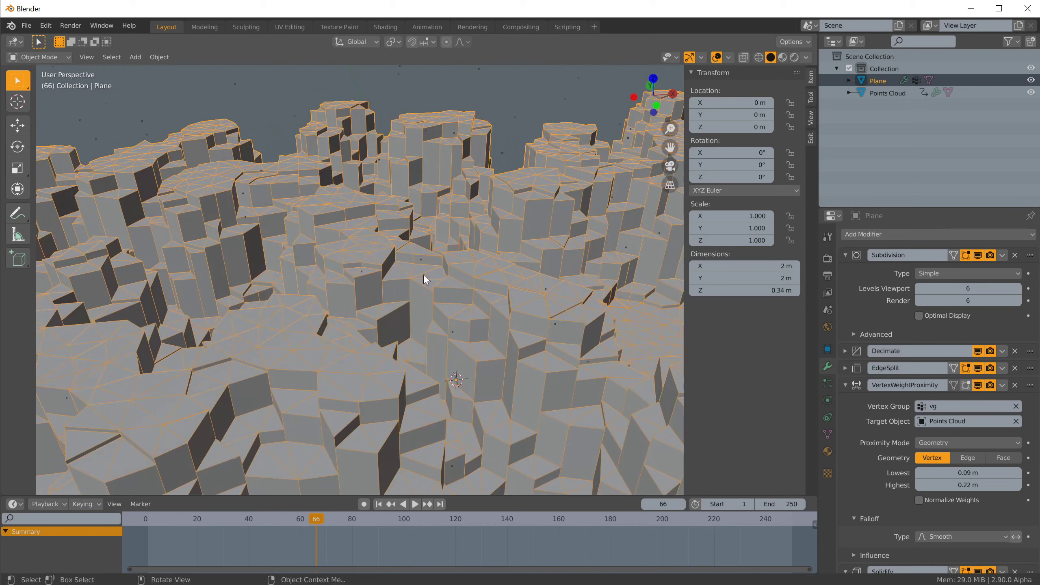
Step: Set the plane's Solidify thickness to -0.154 m, then inspect the flattened blocks up close
left_click(846, 385)
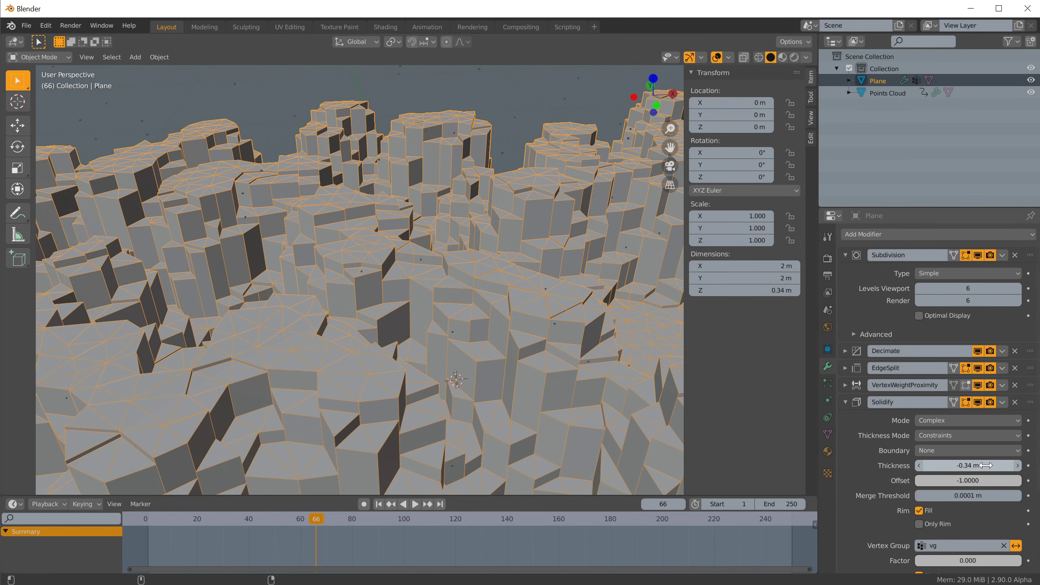
left_click_drag(969, 465, 999, 466)
middle_click_drag(680, 448, 494, 250)
scroll(515, 284, "up", 5)
scroll(515, 284, "down", 3)
middle_click_drag(561, 306, 572, 285)
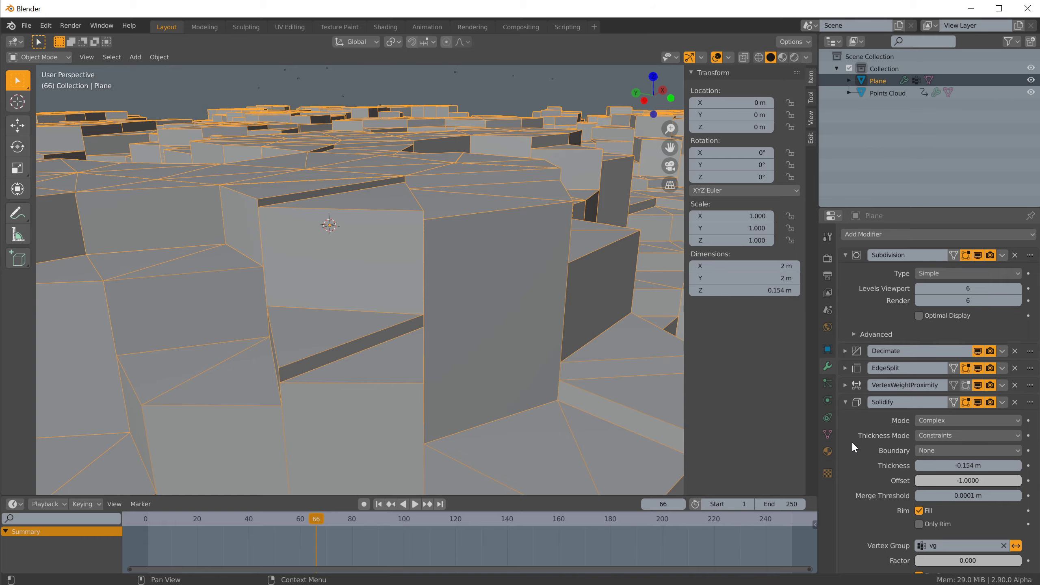
left_click(846, 402)
Step: Frame a close-up of the stepped blocks and shrink the timeline to enlarge the 3D viewport
middle_click_drag(605, 322, 676, 281)
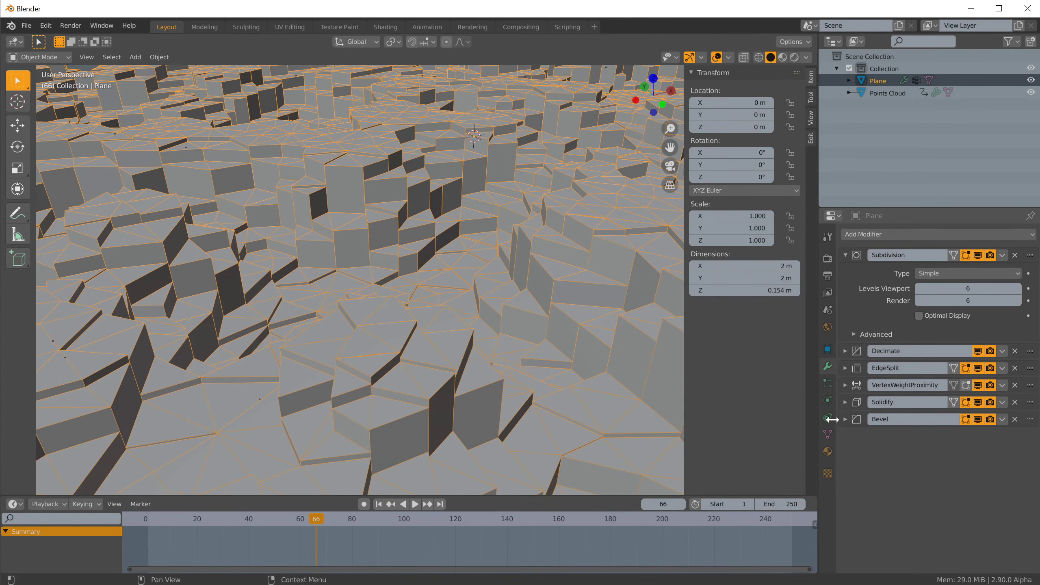
scroll(454, 324, "up", 1)
mouse_move(454, 324)
middle_mouse_down()
mouse_move(523, 318)
mouse_move(544, 304)
mouse_move(603, 322)
mouse_move(567, 299)
mouse_move(622, 336)
mouse_move(592, 297)
mouse_move(568, 309)
middle_mouse_up()
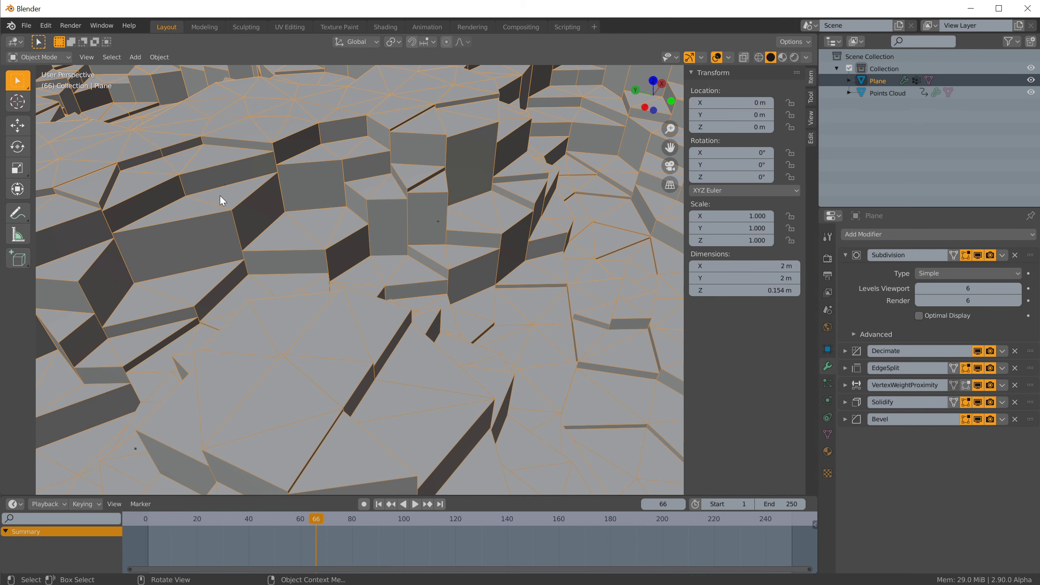
left_click(507, 492)
left_click_drag(509, 495, 511, 528)
Step: Add a camera and align it to the current view of the terrain
left_click(400, 362)
key("shift+a")
mouse_move(387, 338)
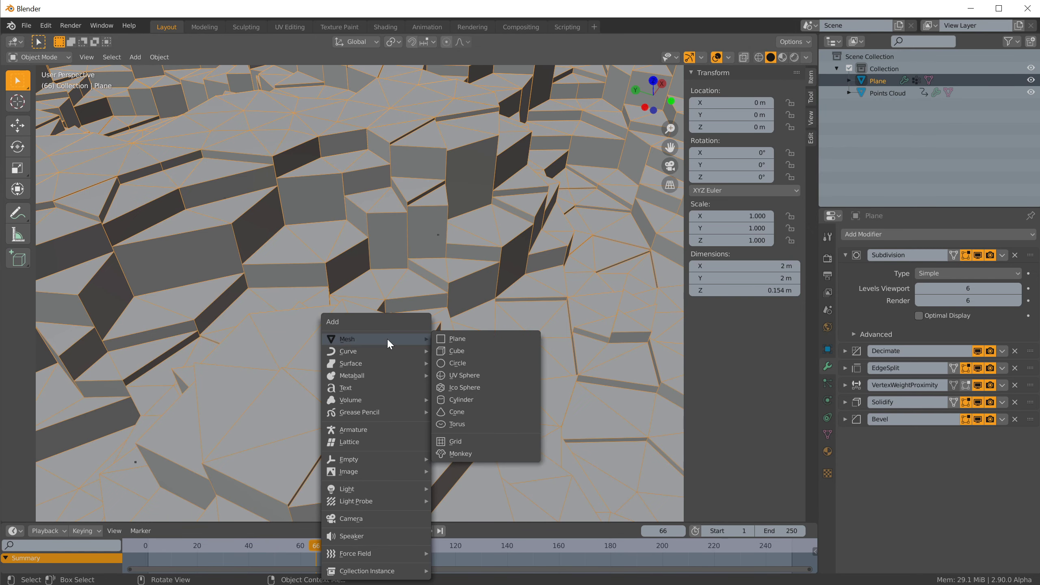
mouse_move(366, 500)
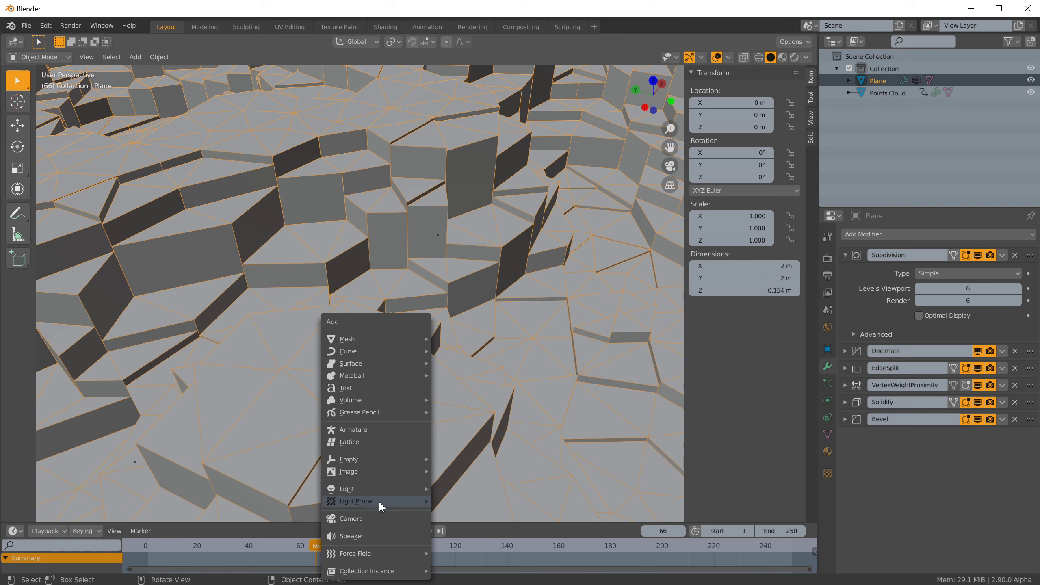
left_click(368, 519)
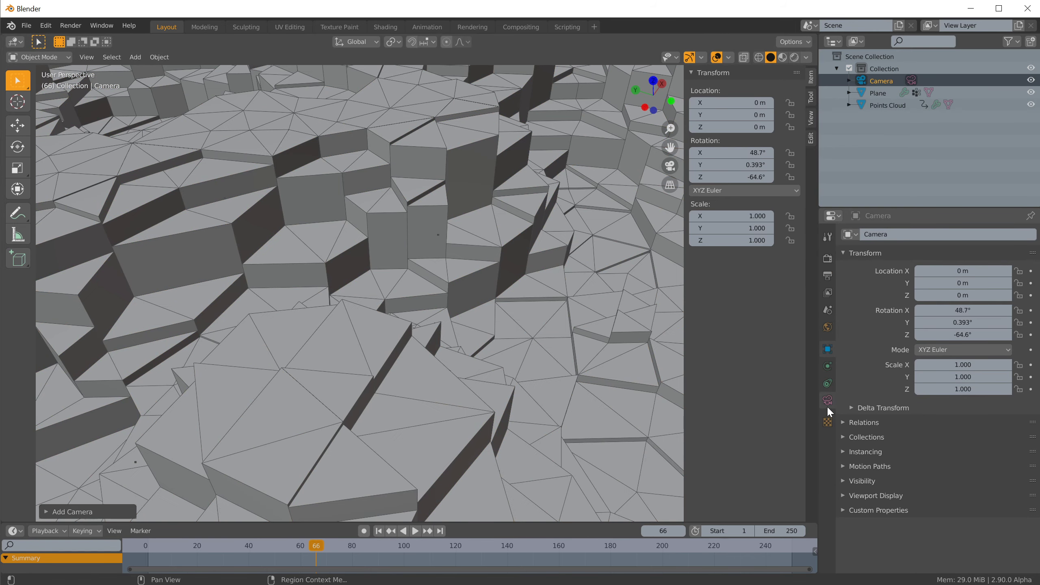
left_click(85, 56)
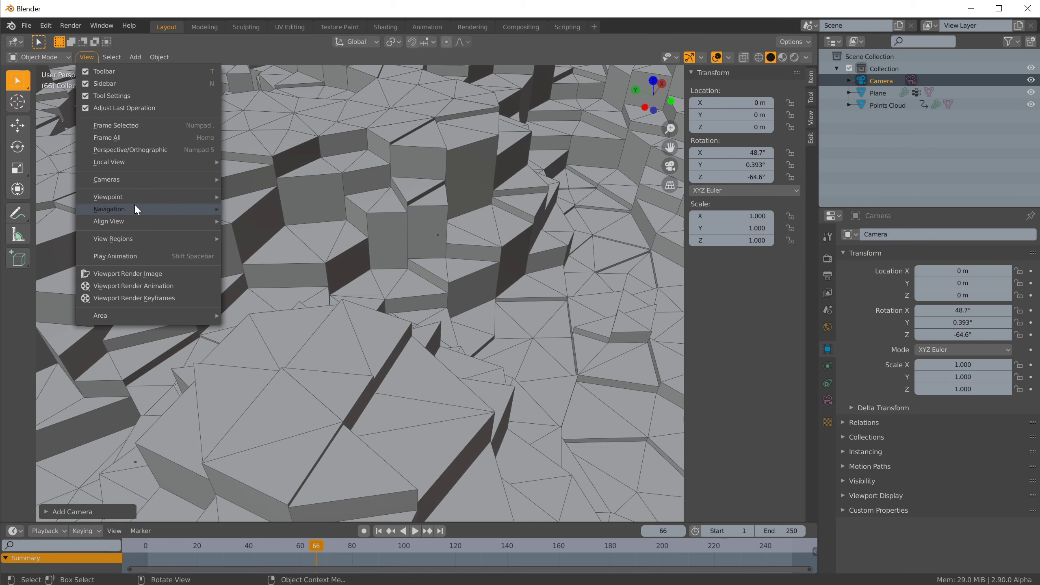
mouse_move(141, 221)
left_click(366, 234)
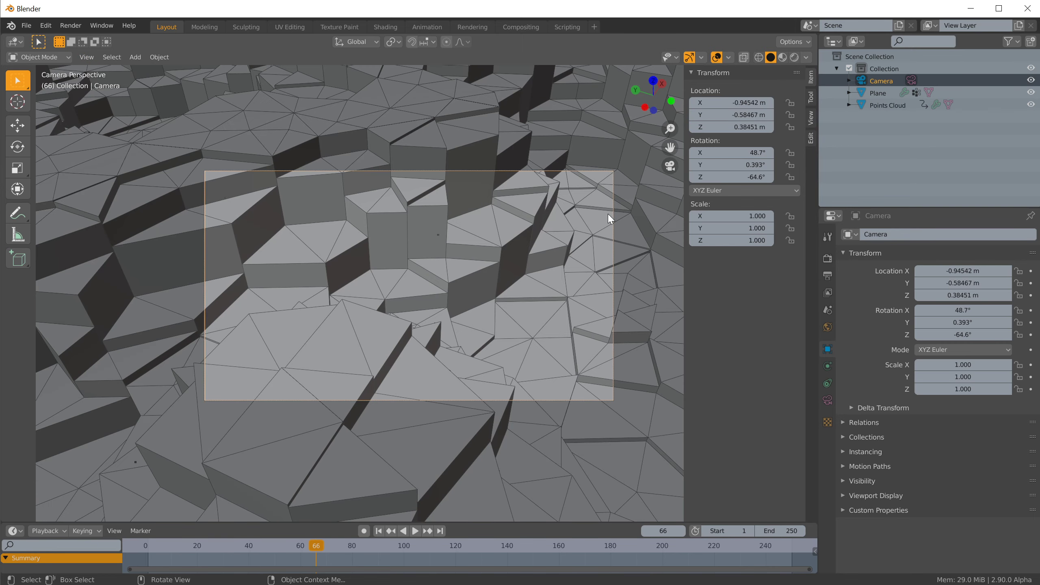
Step: Switch the transform orientation to Local and tilt the camera up around its local X axis to about 64.1°
left_click(355, 41)
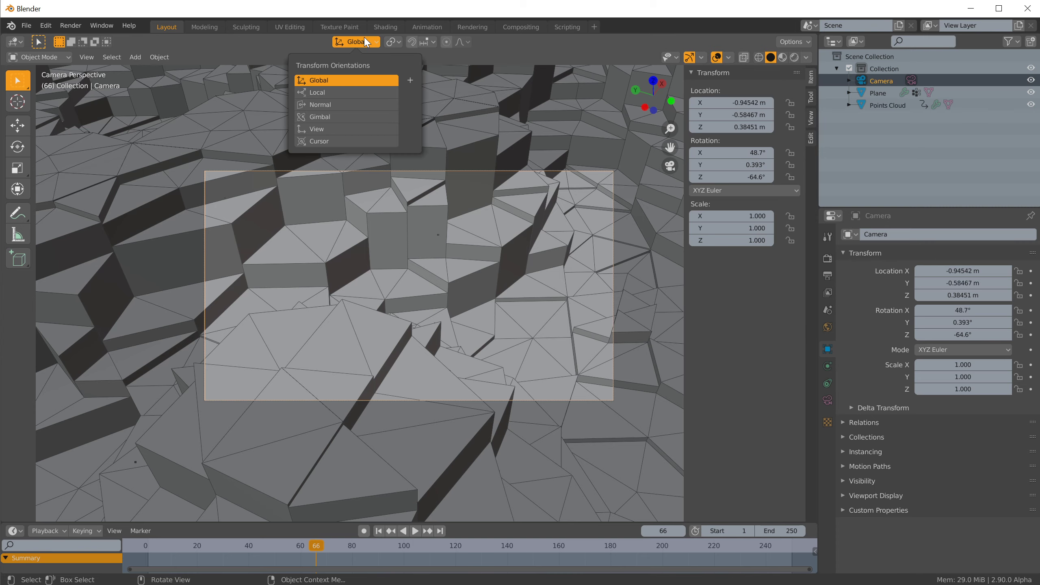
left_click(346, 94)
key("r")
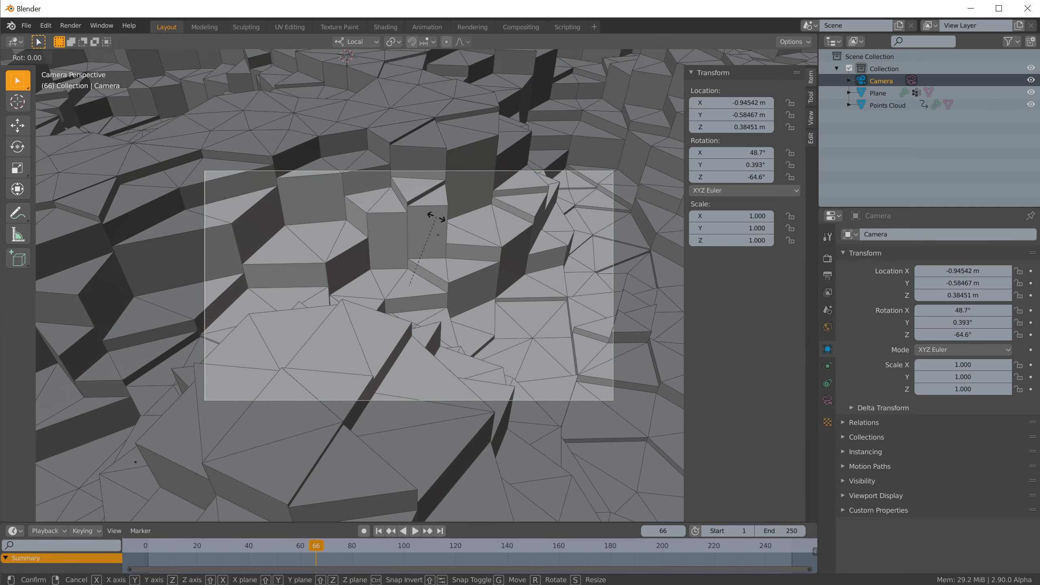
key("x")
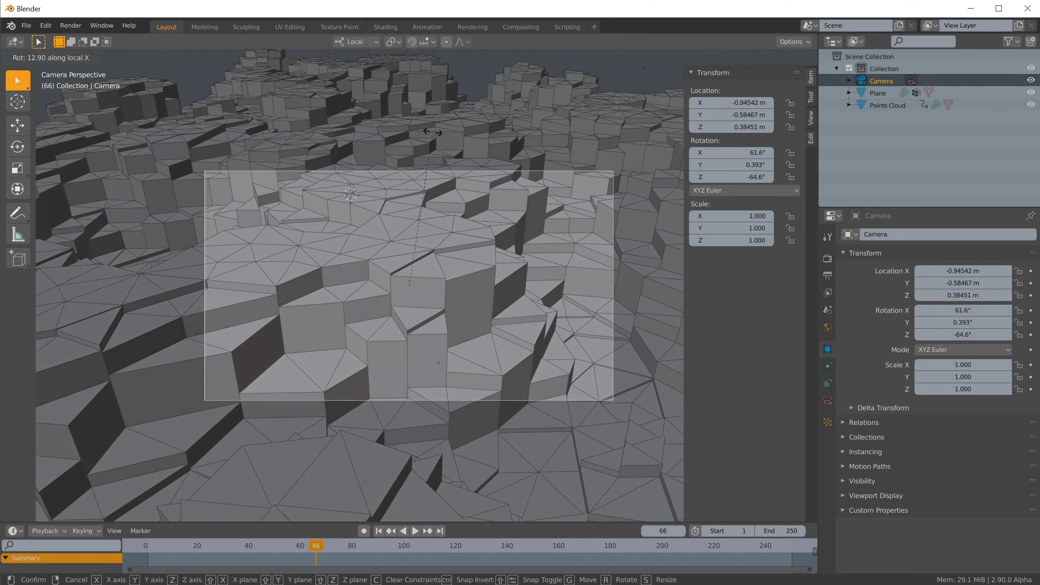
left_click(434, 84)
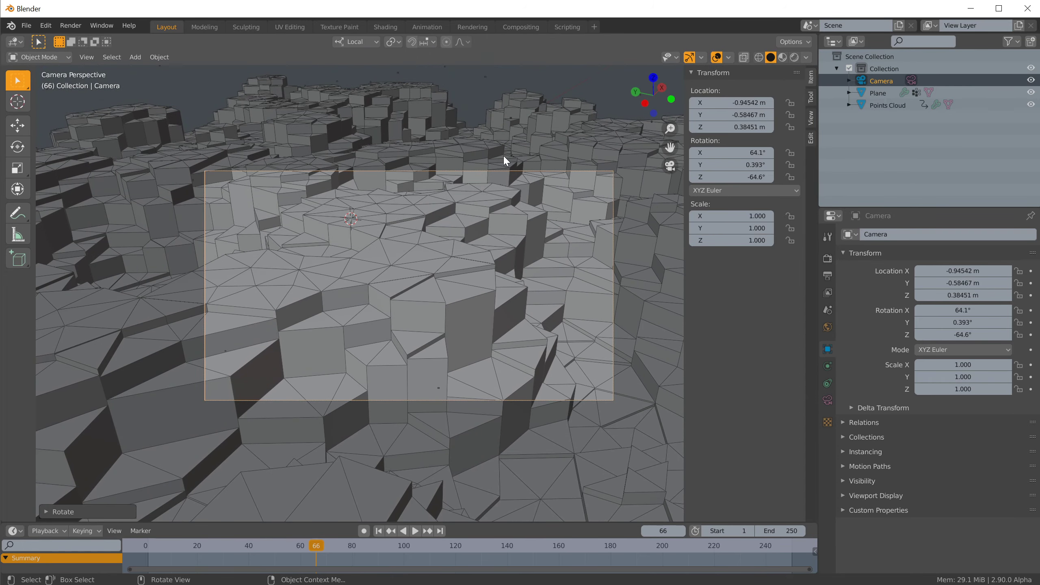
Step: Lower the camera about 0.09 m along its local Y axis and tilt it up to an X rotation of about 68.8°
key("g")
key("y")
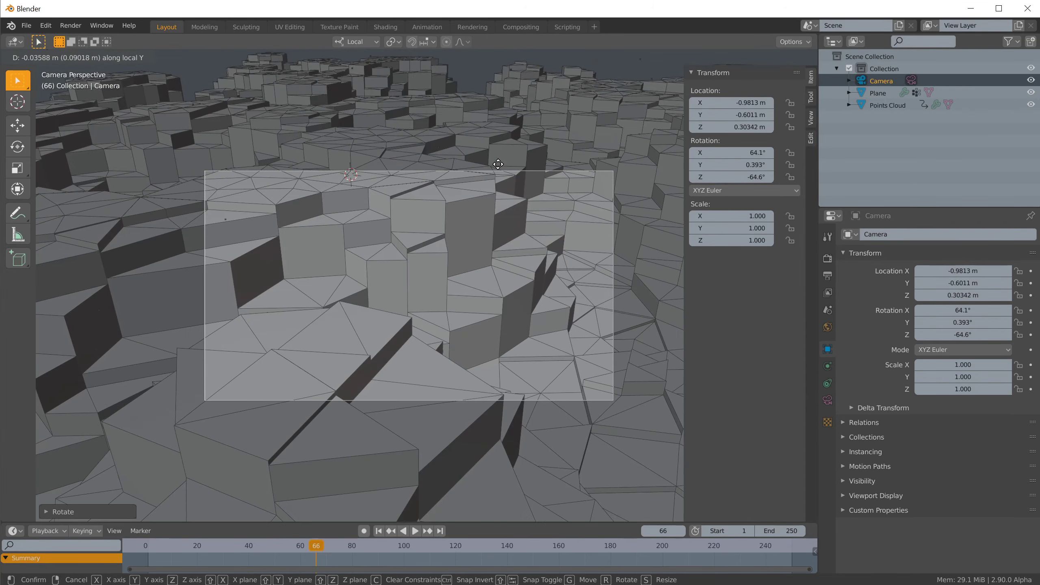
left_click(500, 167)
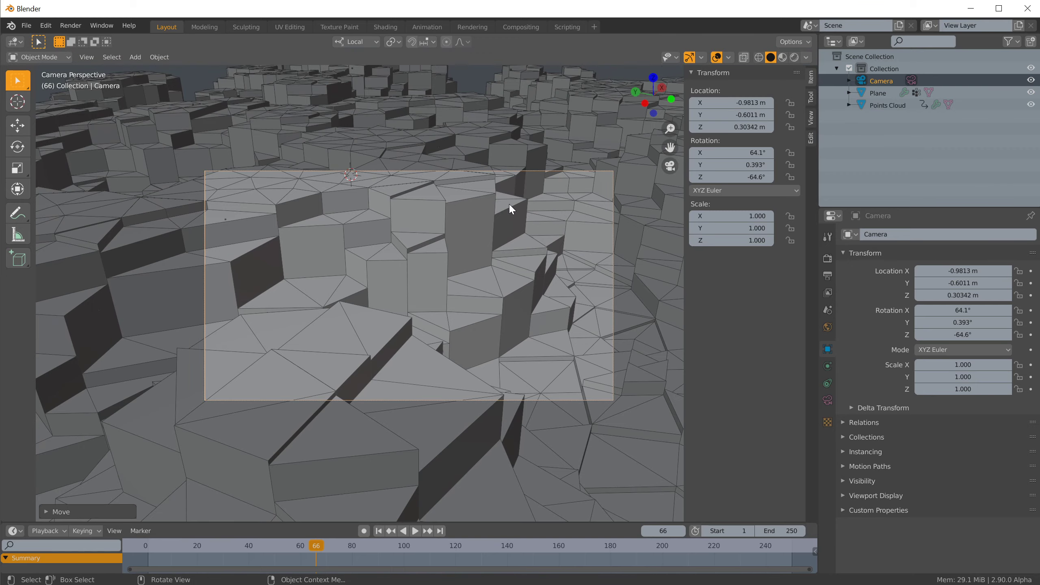
key("r")
key("x")
key("x")
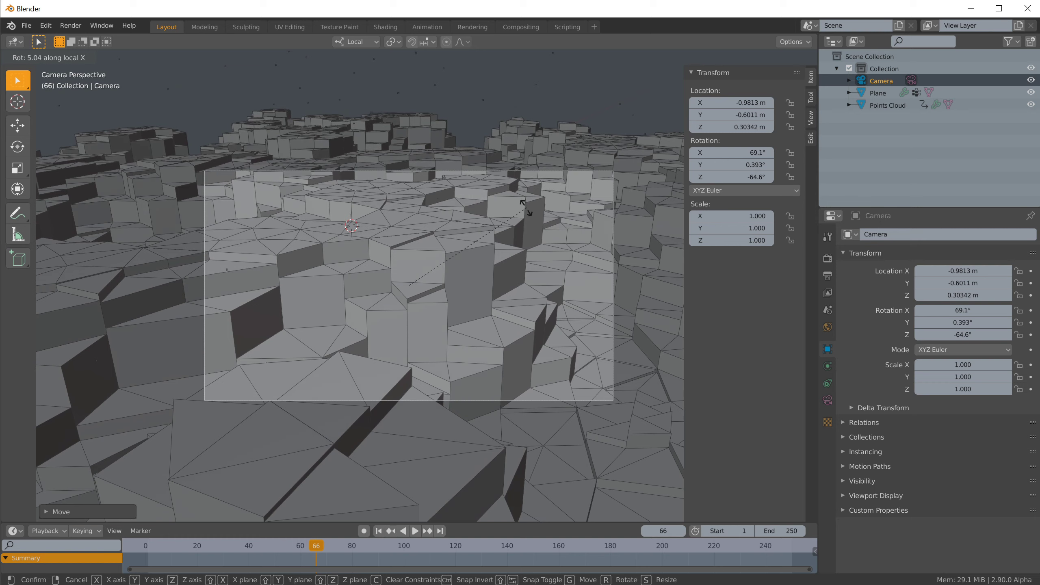
left_click(526, 208)
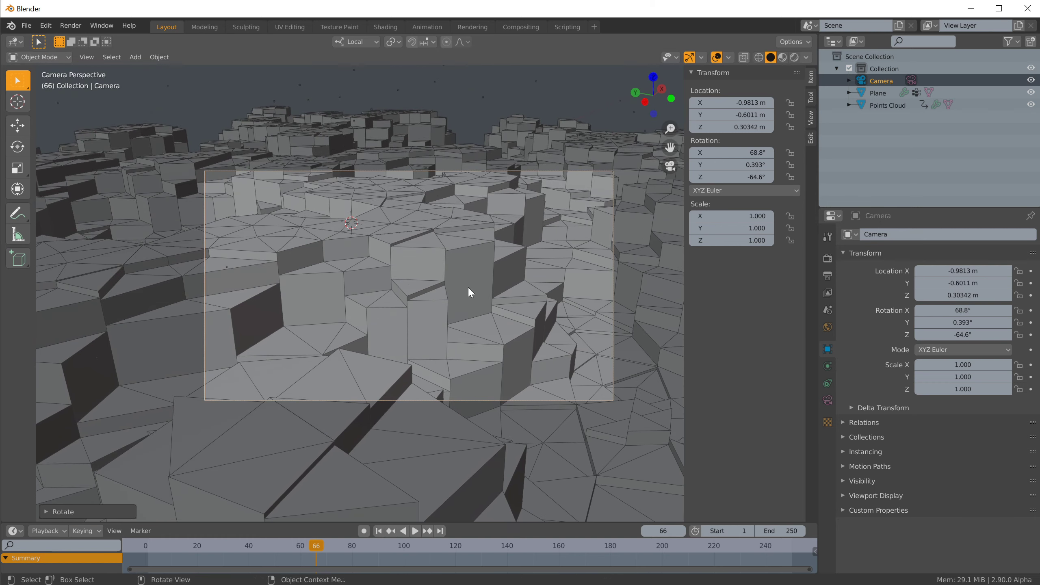
Step: Scrub the animation through the camera view and stop at frame 125
key("ctrl+shift+space")
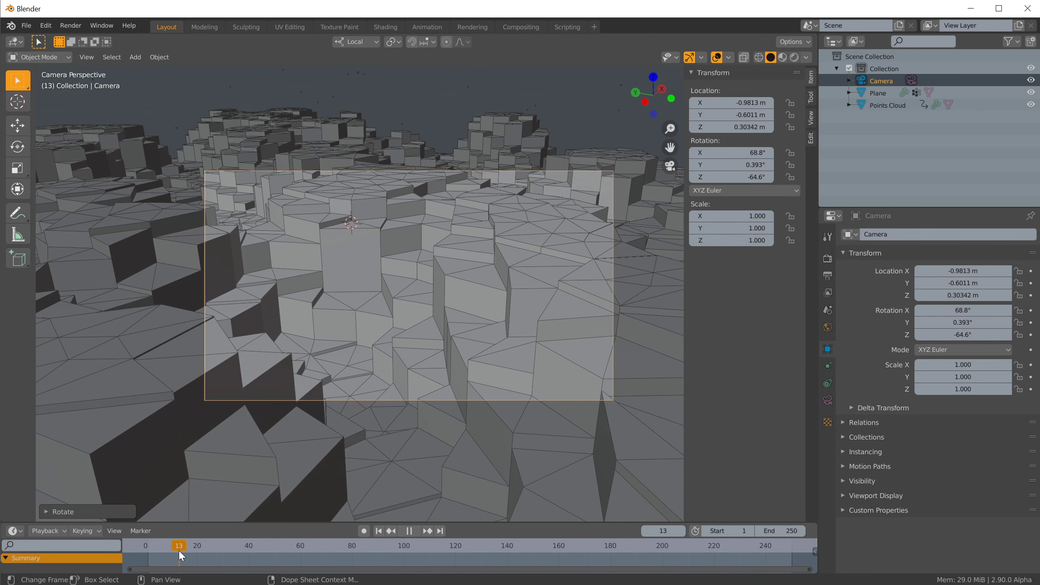
left_click(203, 558)
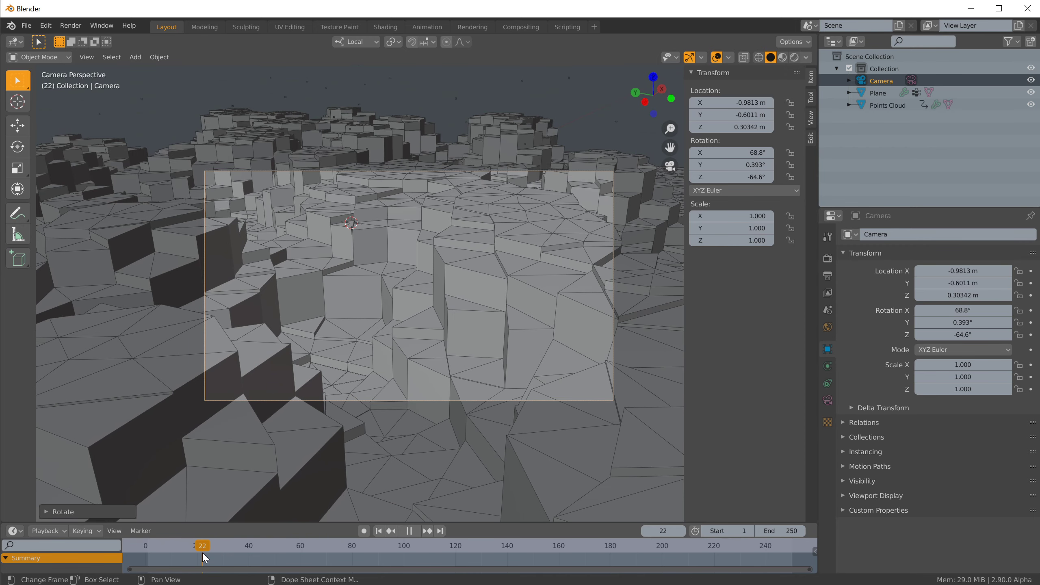
left_click_drag(204, 557, 468, 560)
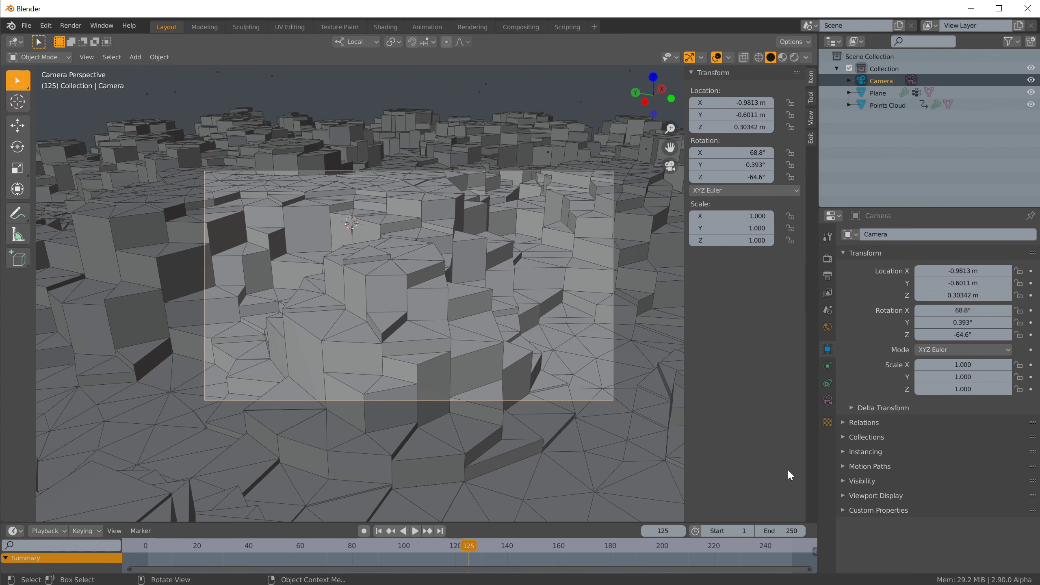
Step: Select the plane and set its Subdivision modifier's viewport and render levels to 7
left_click(643, 324)
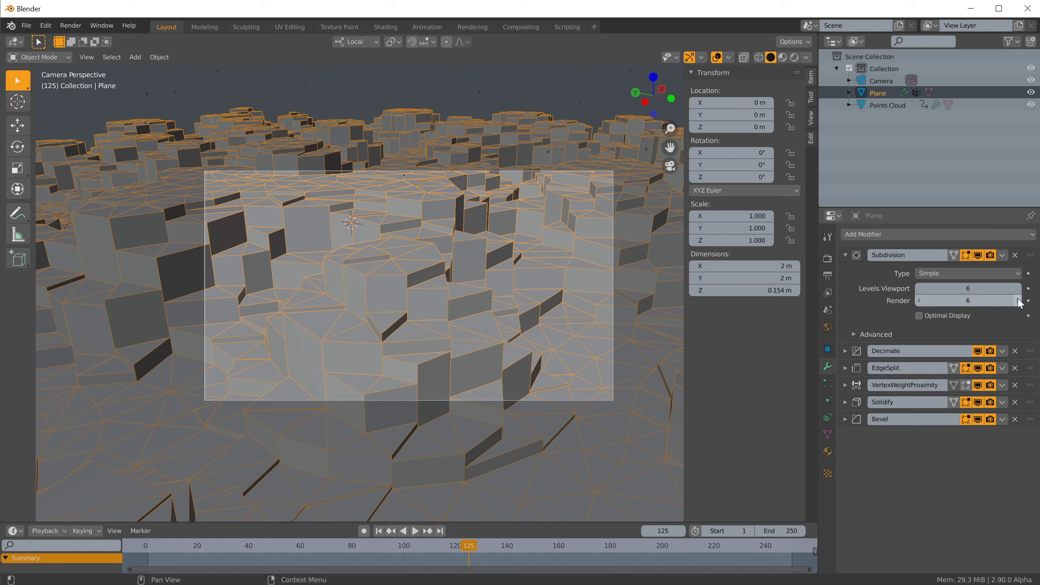
double_click(968, 289)
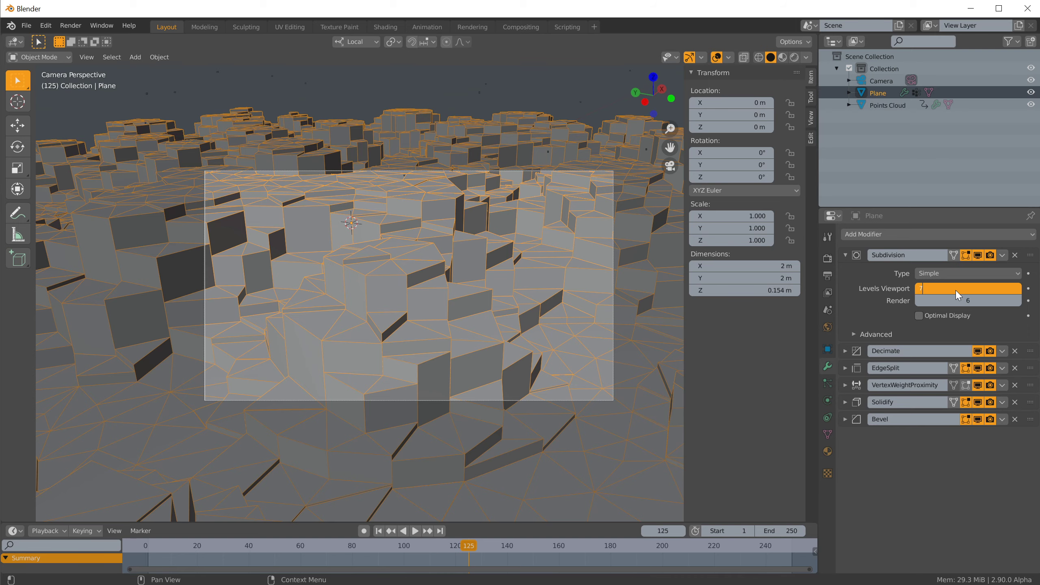
type("7")
key("Return")
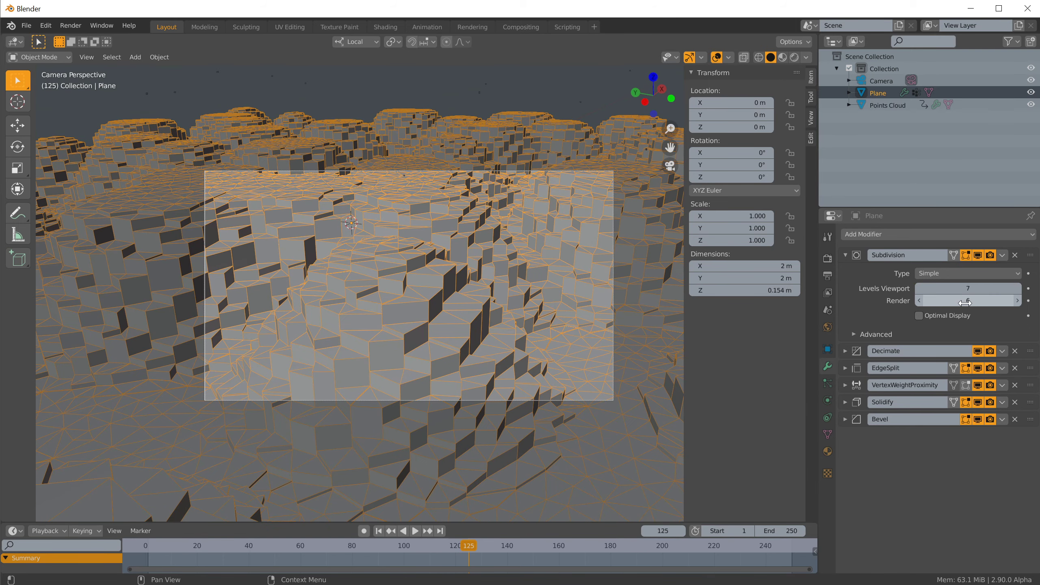
double_click(967, 302)
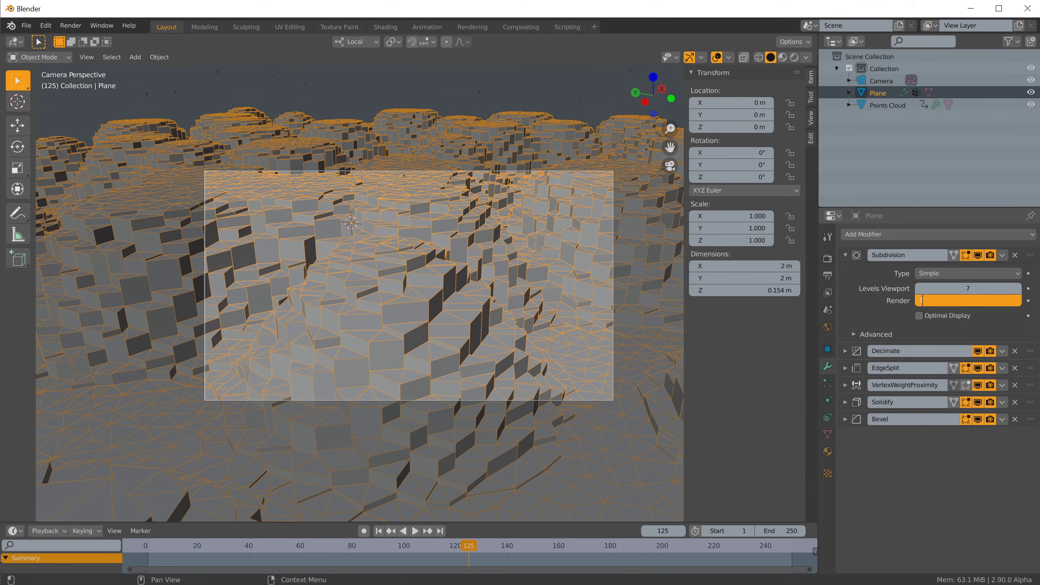
key("Return")
Step: Set the plane's Decimate modifier ratio to 0.5094
left_click(846, 351)
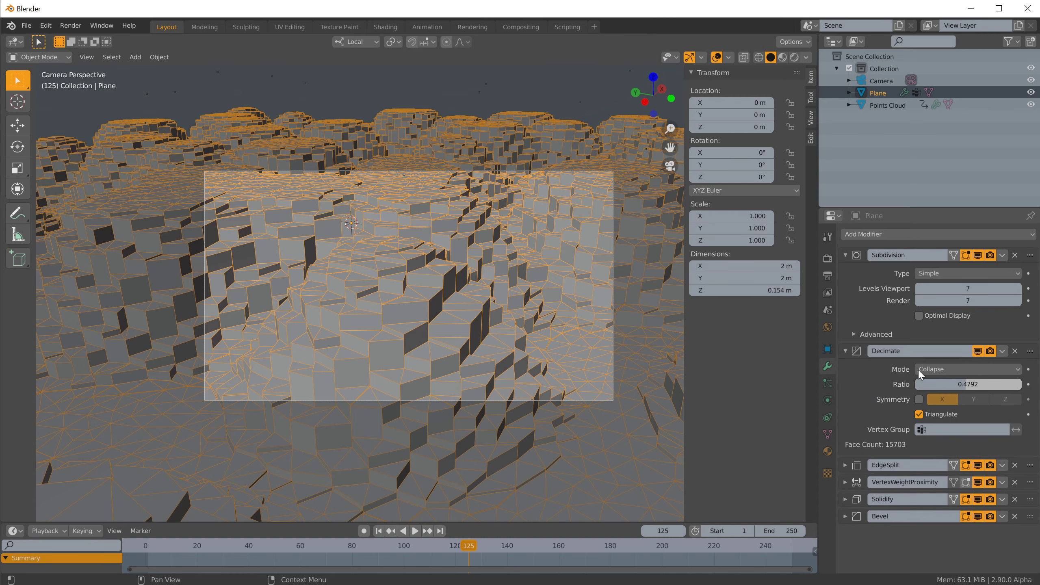
left_click_drag(984, 386, 929, 388)
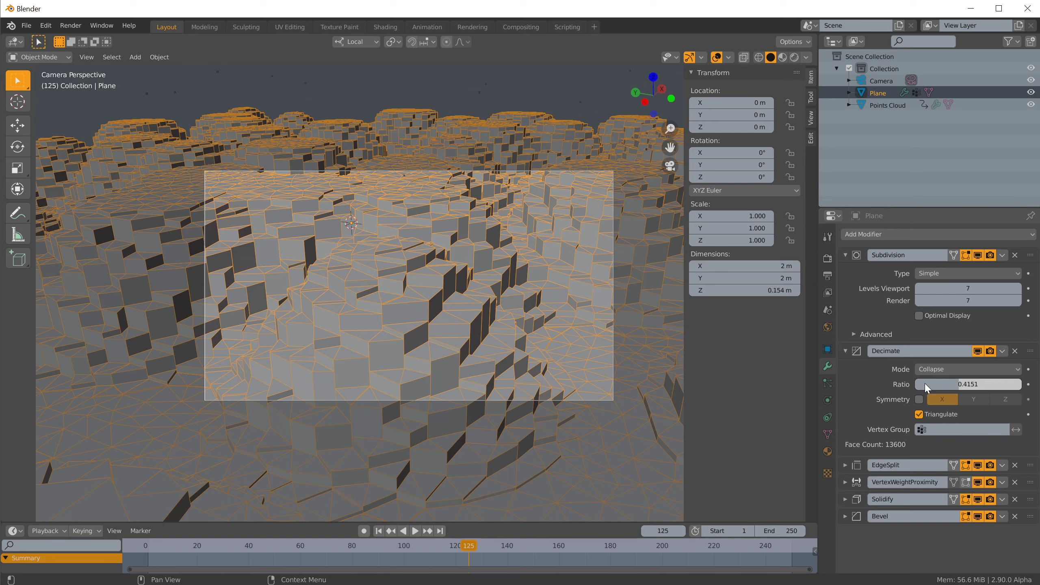
left_click(953, 388)
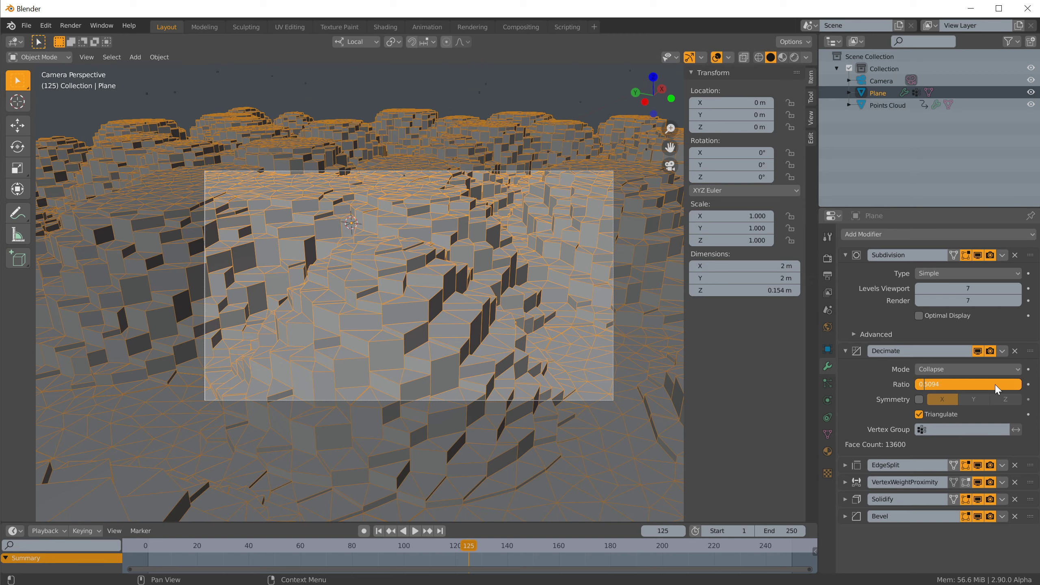
key("Return")
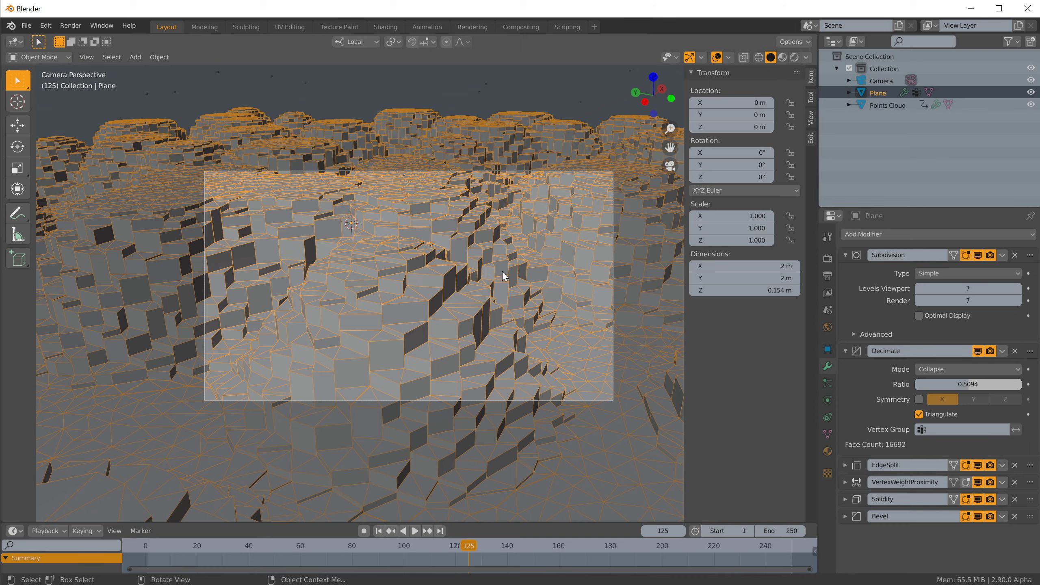
left_click(494, 93)
left_click(474, 295)
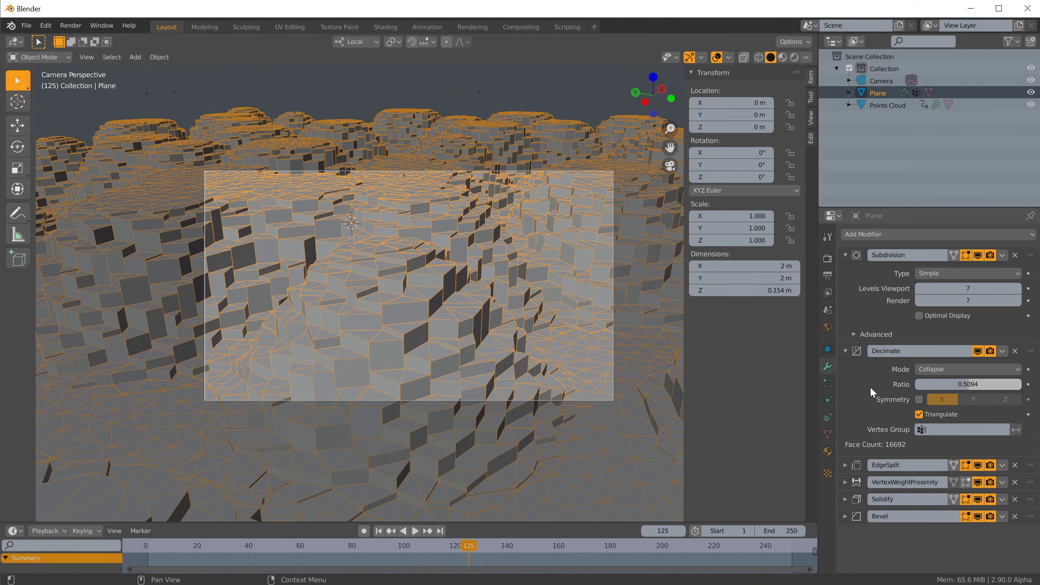
left_click(850, 351)
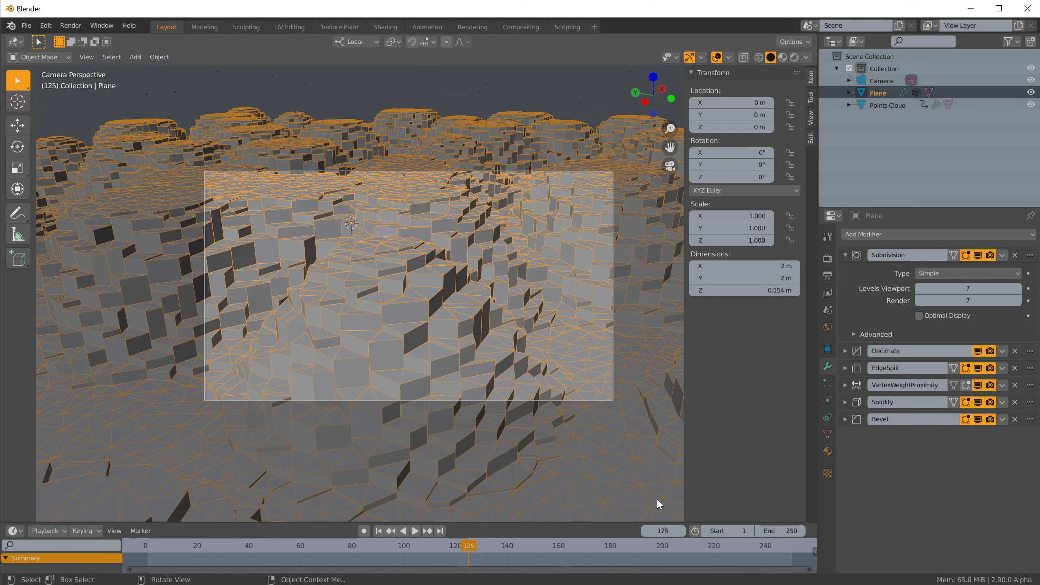
Step: Save the scene as "streamed animated extruded triangles field.blend" in S:\3D Scenes
key("ctrl+o")
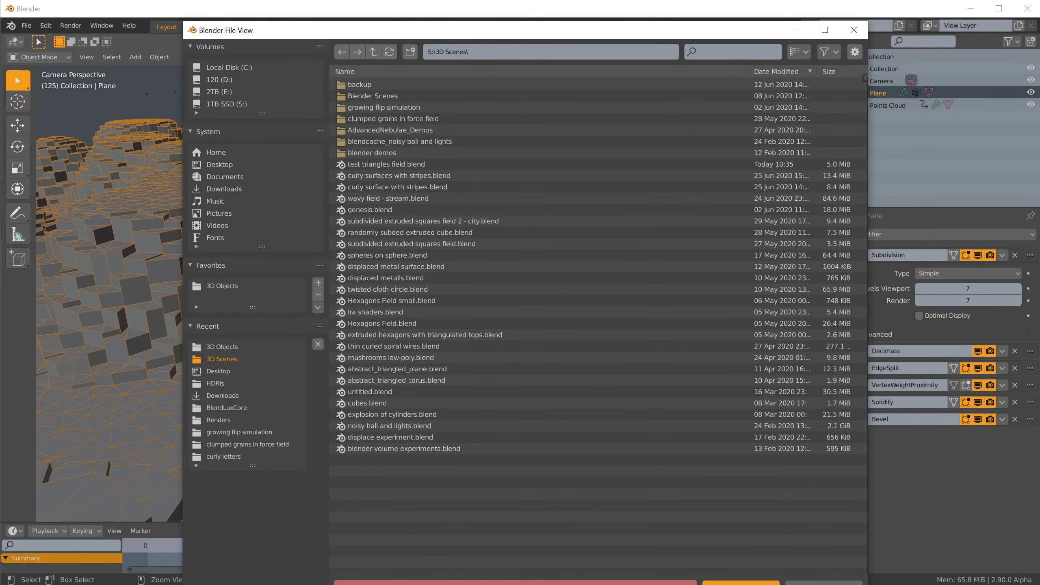
left_click(471, 583)
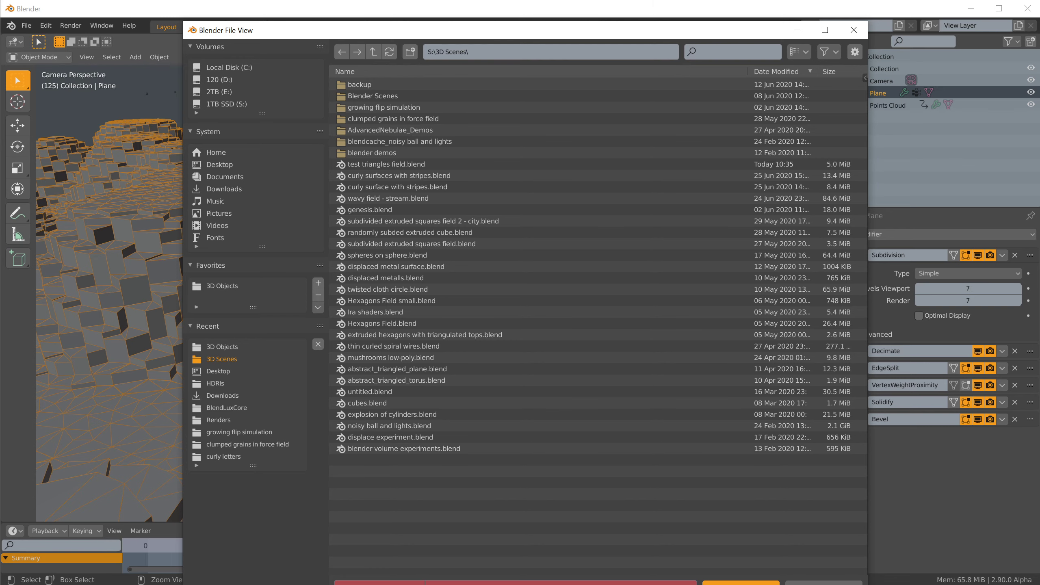
left_click(741, 583)
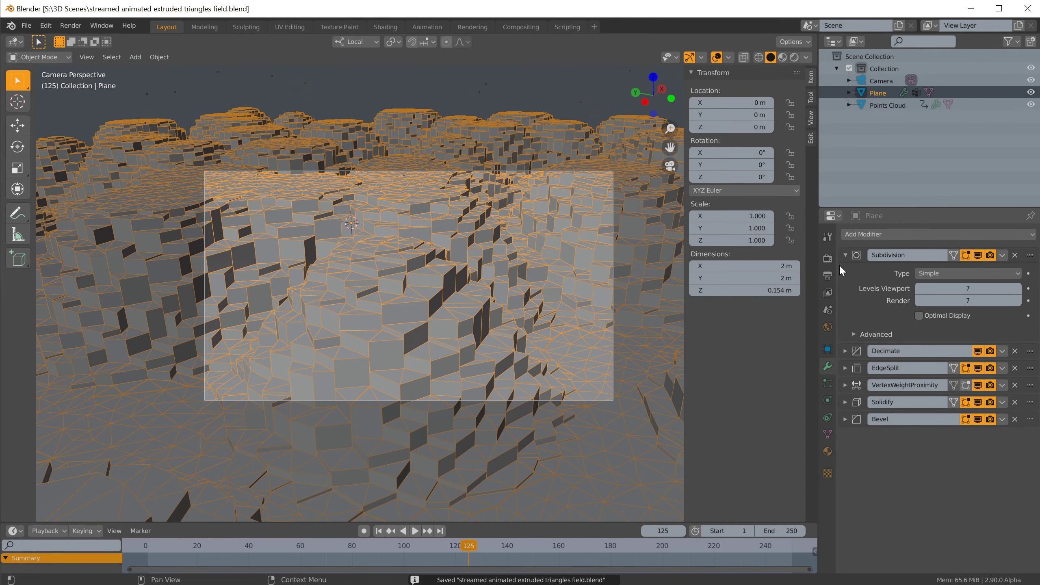
Step: Change the render engine to Cycles with GPU Compute as the device
left_click(827, 259)
left_click(974, 234)
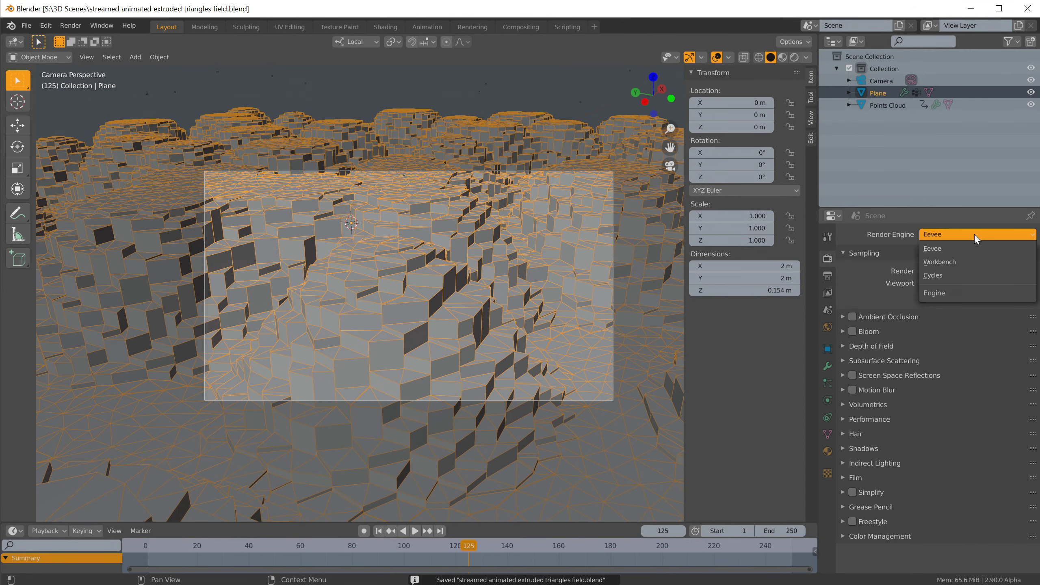
left_click(951, 276)
left_click(936, 267)
left_click(933, 289)
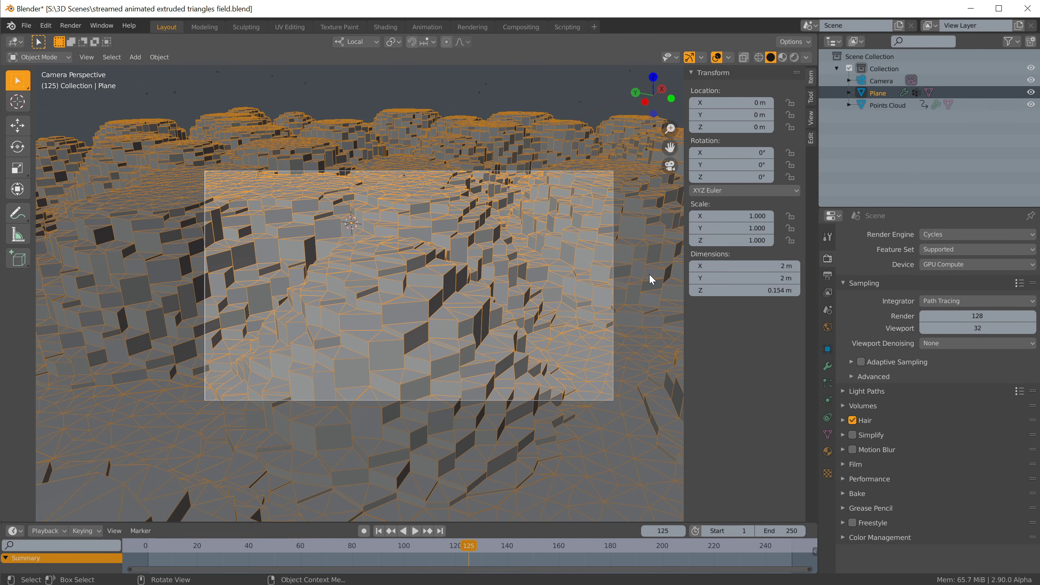
Step: Enable Adaptive Sampling for Cycles with a noise threshold of 0
left_click(854, 363)
left_click(935, 382)
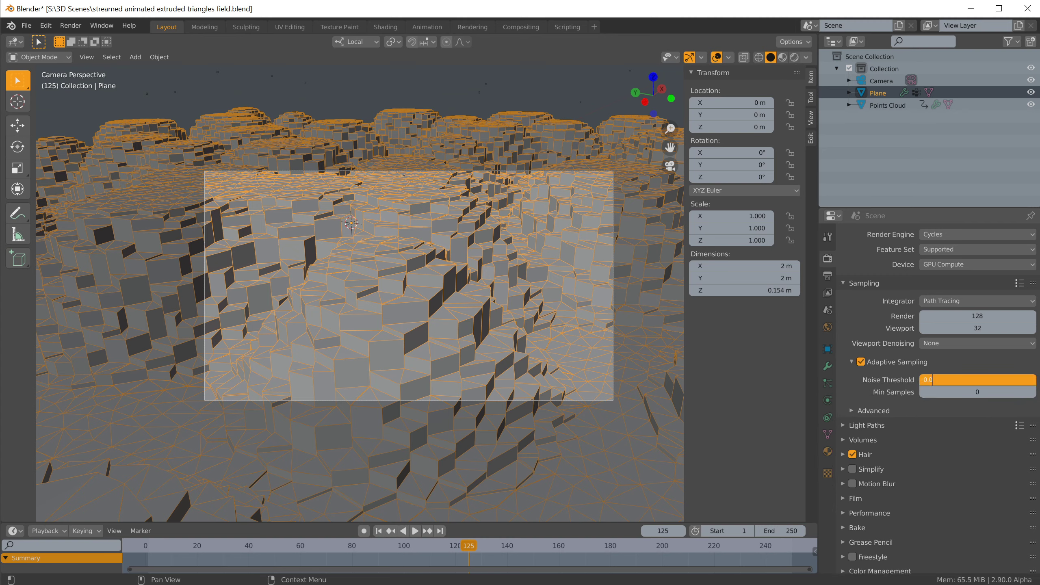
key("Return")
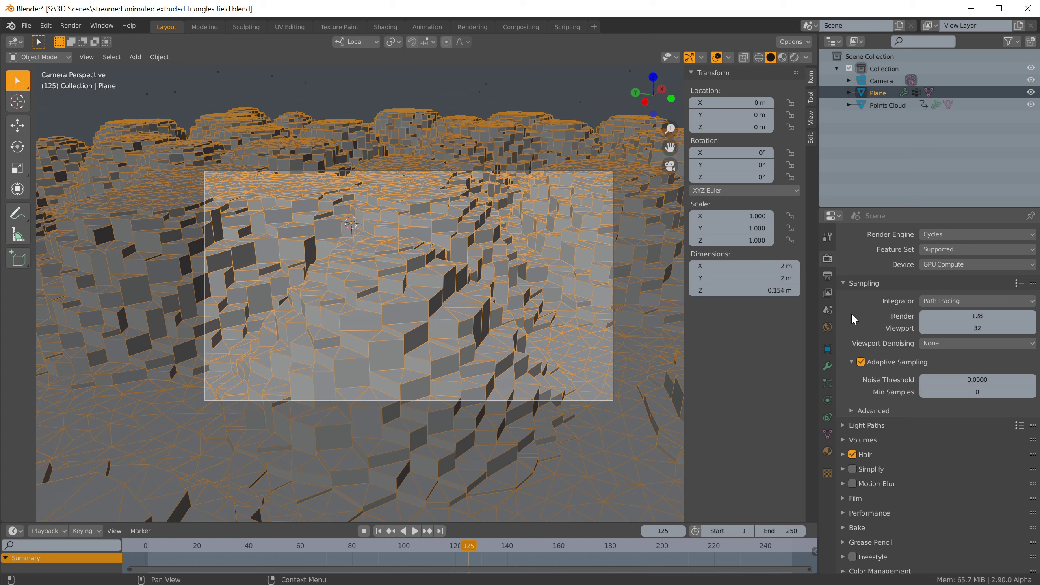
Step: Switch to the Shading workspace and show the camera view with rendered viewport shading
left_click(382, 30)
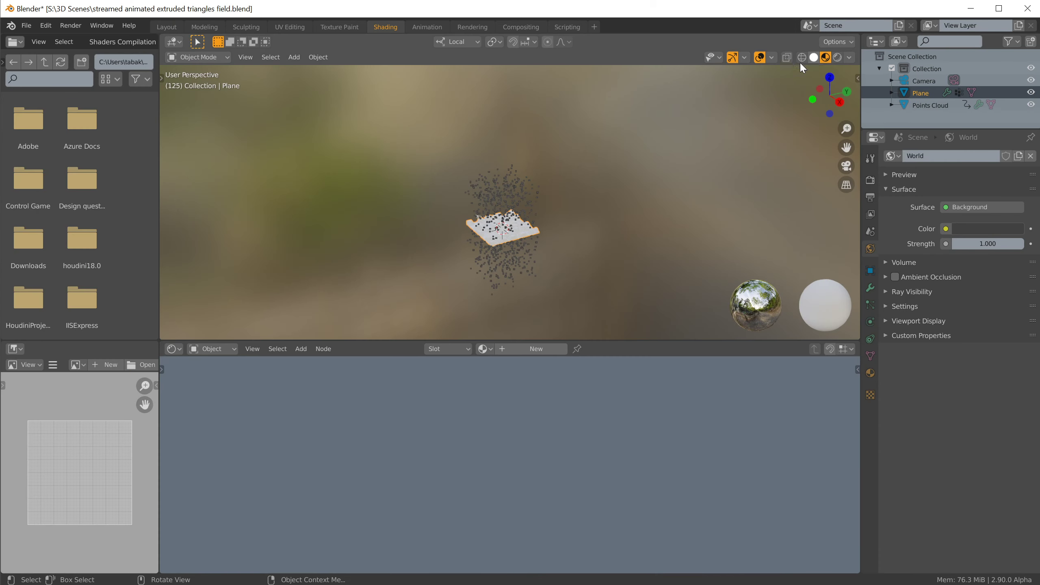
key("KP_0")
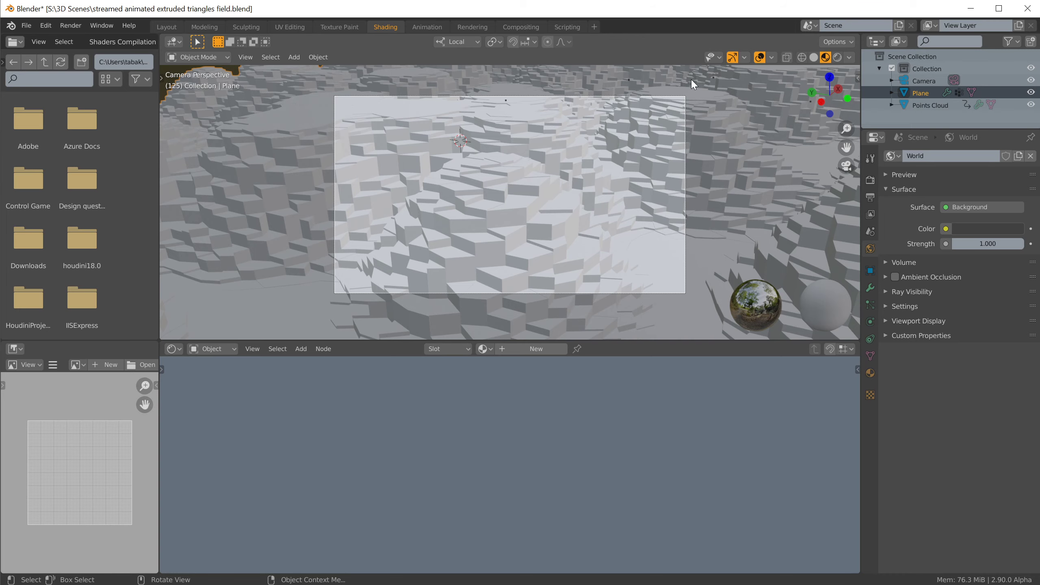
left_click(841, 58)
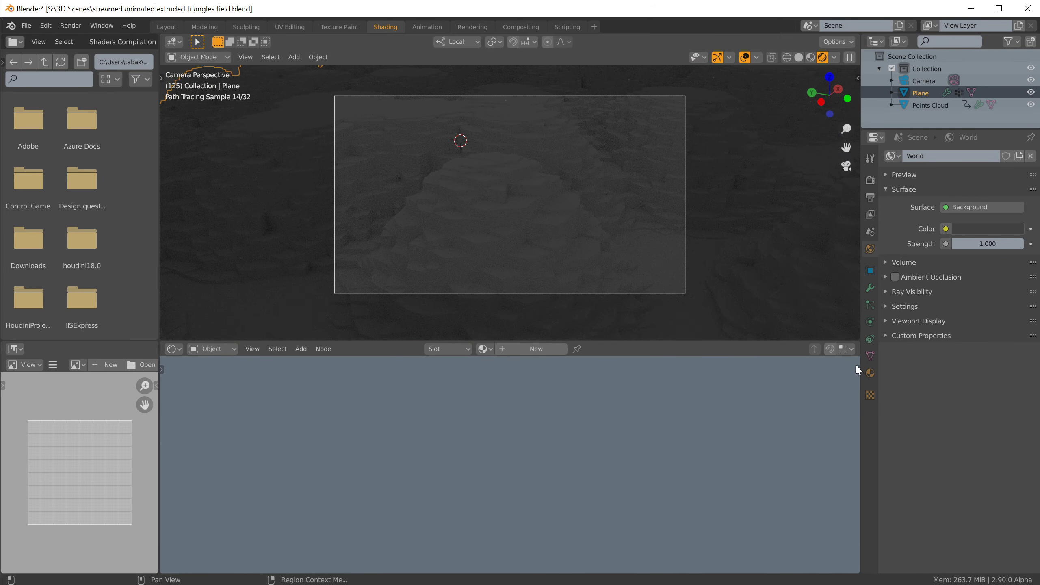
Step: Assign a Sky Texture to the world background's color
left_click(870, 374)
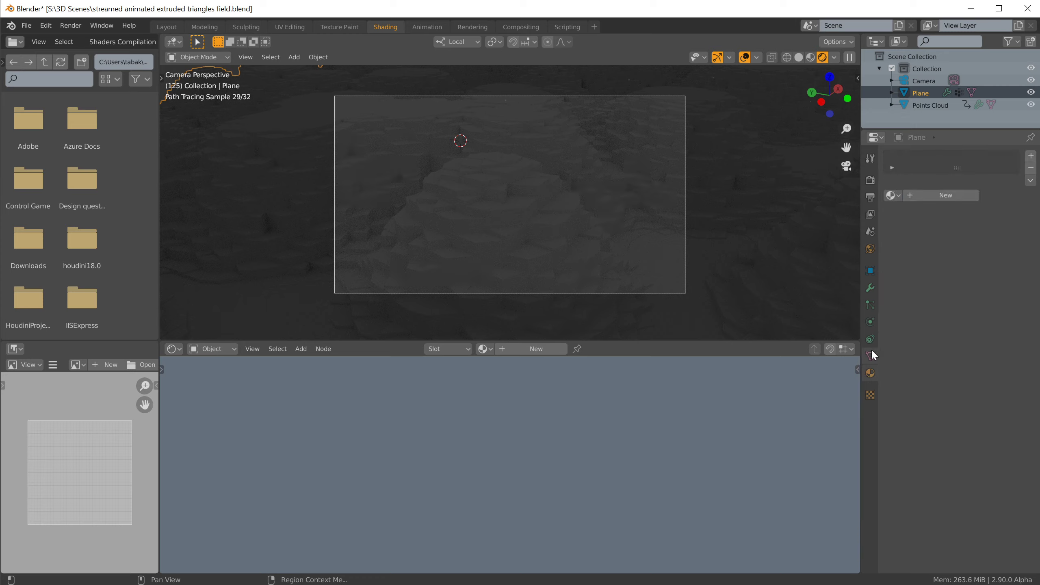
left_click(872, 249)
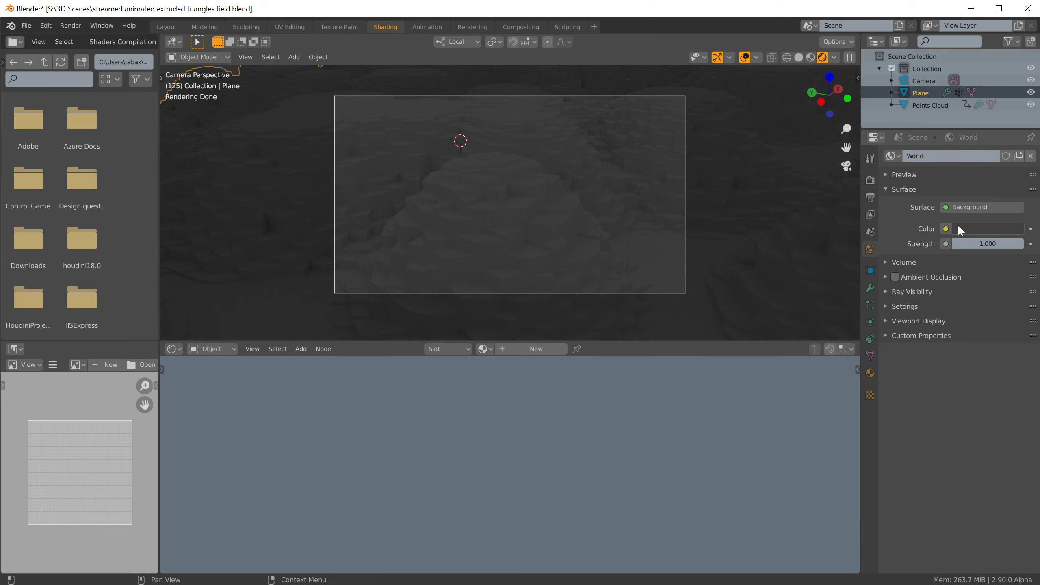
left_click(946, 229)
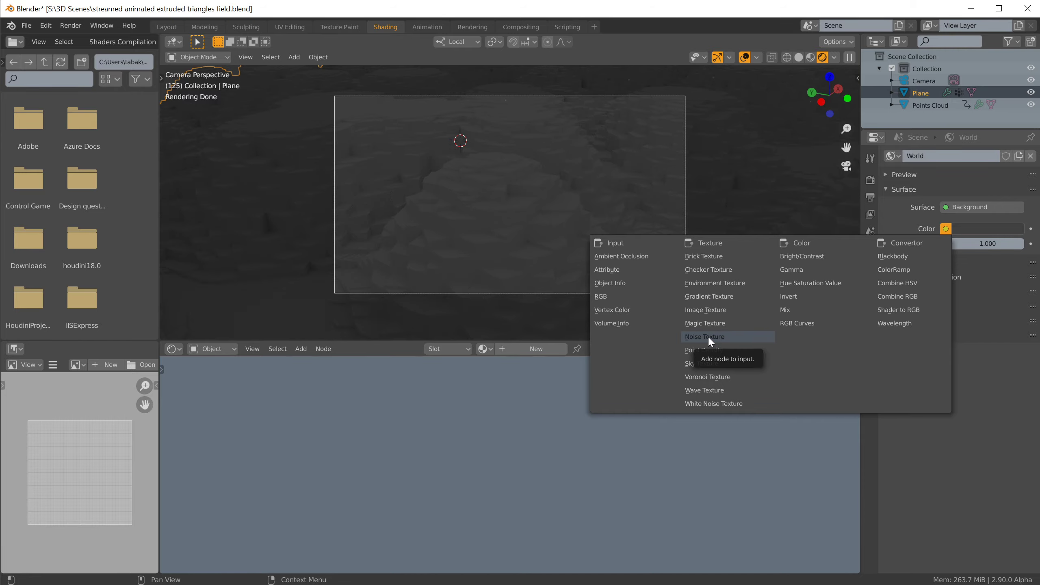
left_click(709, 363)
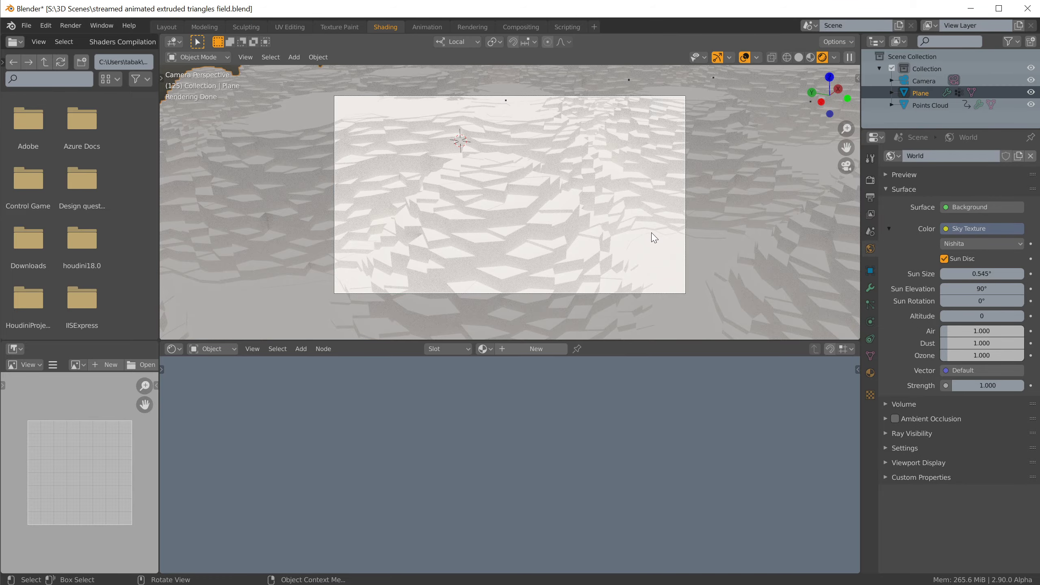
Step: Set the sky's sun elevation to 24.5°, sun rotation to 298°, air to about 1.239 and dust to about 5.545
left_click_drag(982, 289, 840, 289)
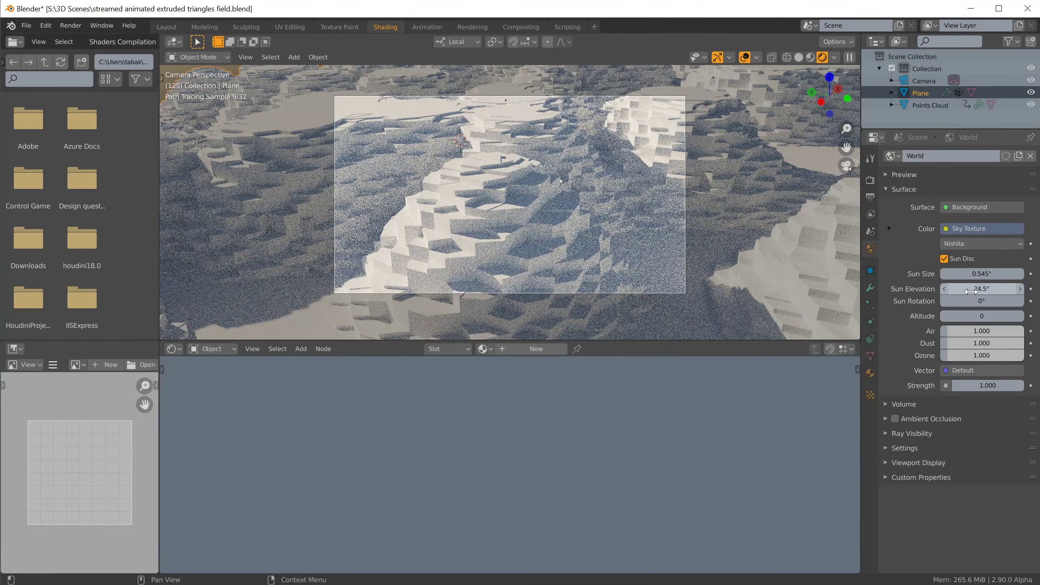
mouse_move(982, 301)
left_mouse_down()
mouse_move(1035, 301)
mouse_move(983, 301)
left_mouse_up()
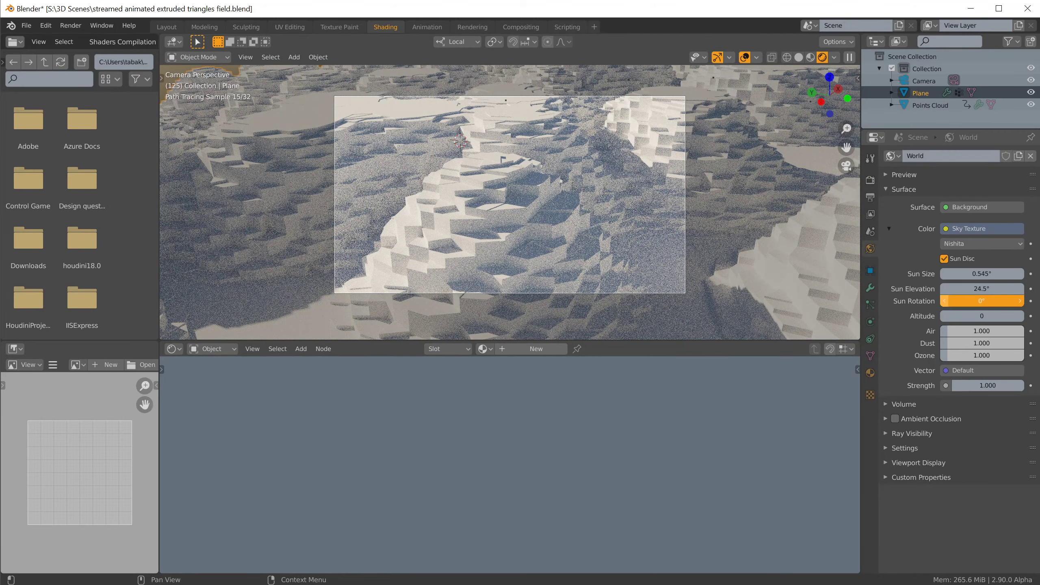
left_click_drag(944, 302, 1020, 301)
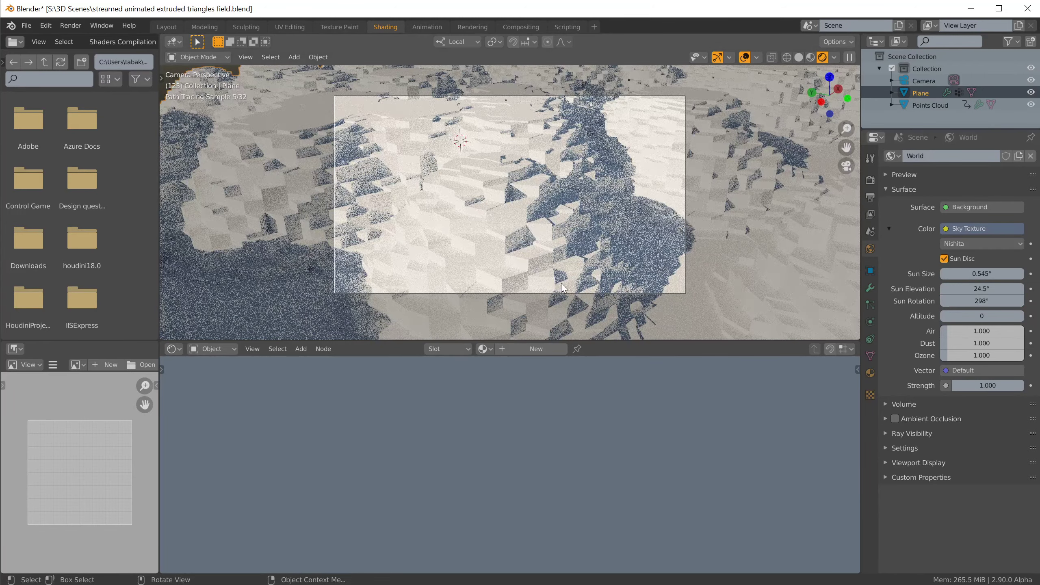
mouse_move(970, 331)
left_mouse_down()
mouse_move(995, 331)
mouse_move(970, 331)
mouse_move(976, 344)
mouse_move(1017, 344)
left_mouse_up()
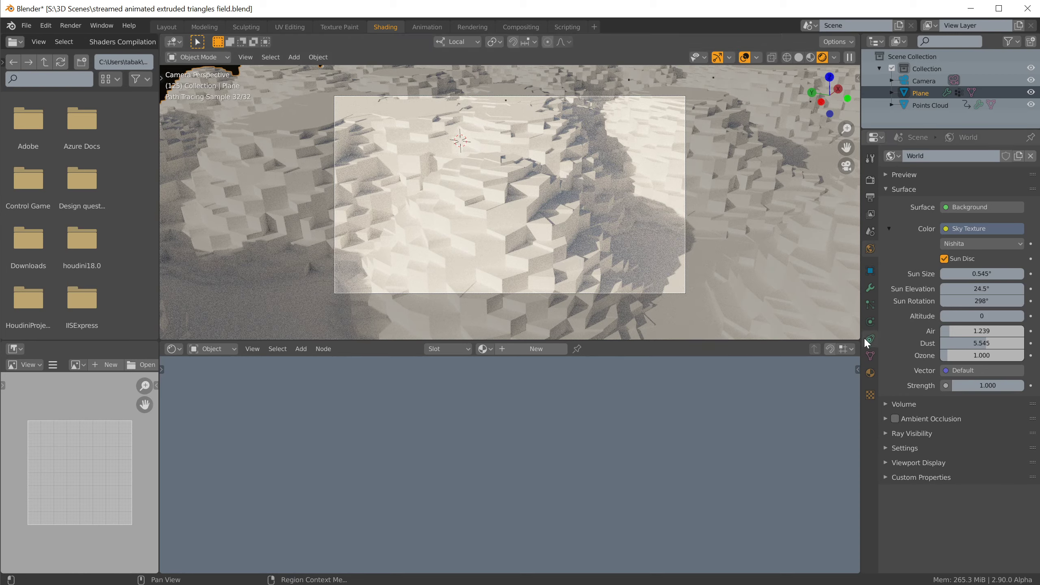
Step: Select the camera and enable Depth of Field in its camera settings
left_click(866, 291)
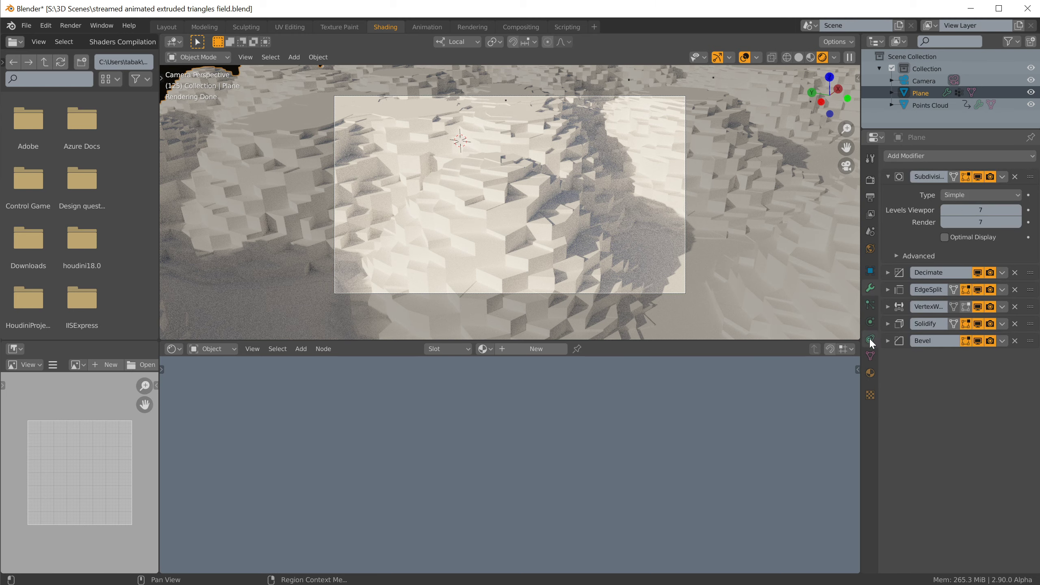
left_click(916, 83)
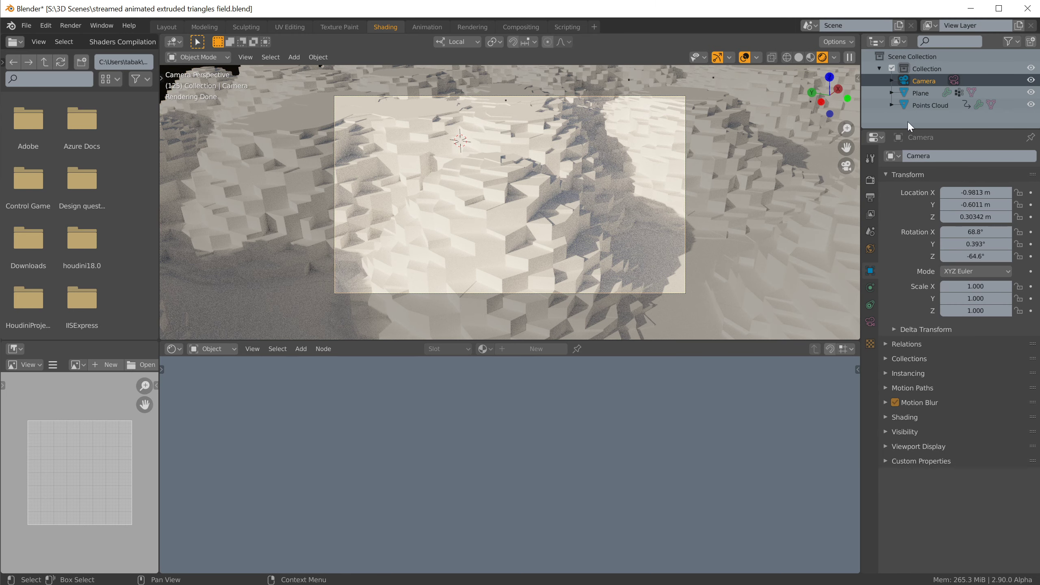
left_click(871, 323)
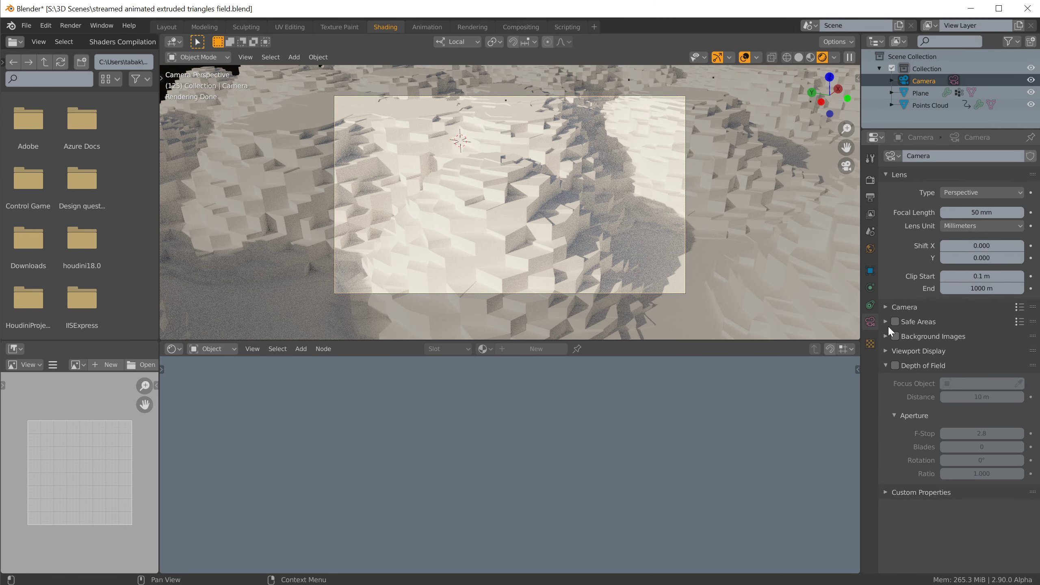
left_click(894, 365)
Step: Display the camera's limits and set its depth-of-field focus distance to 0.48 m
left_click(982, 397)
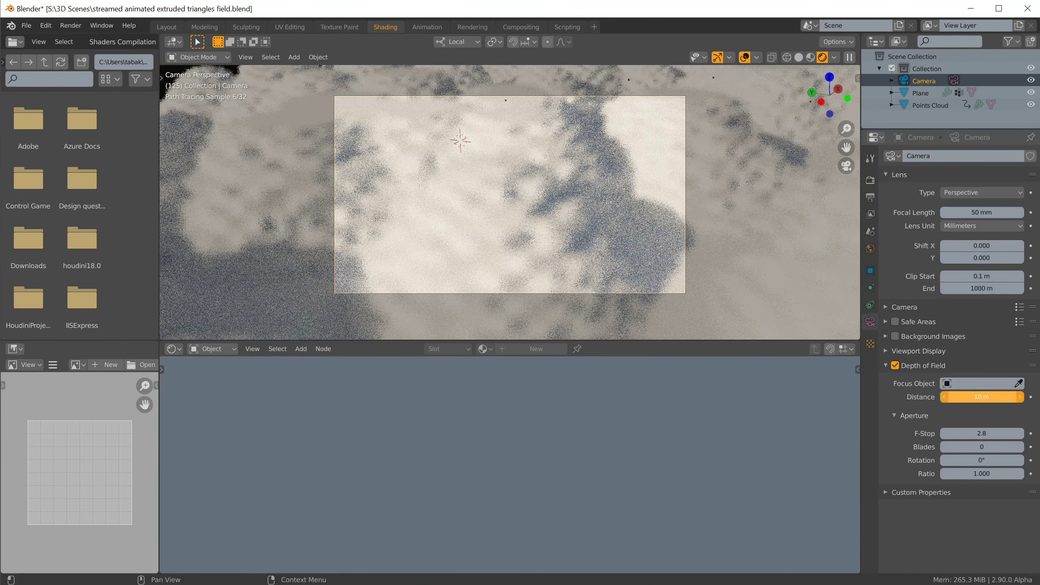
left_click(885, 352)
left_click(945, 384)
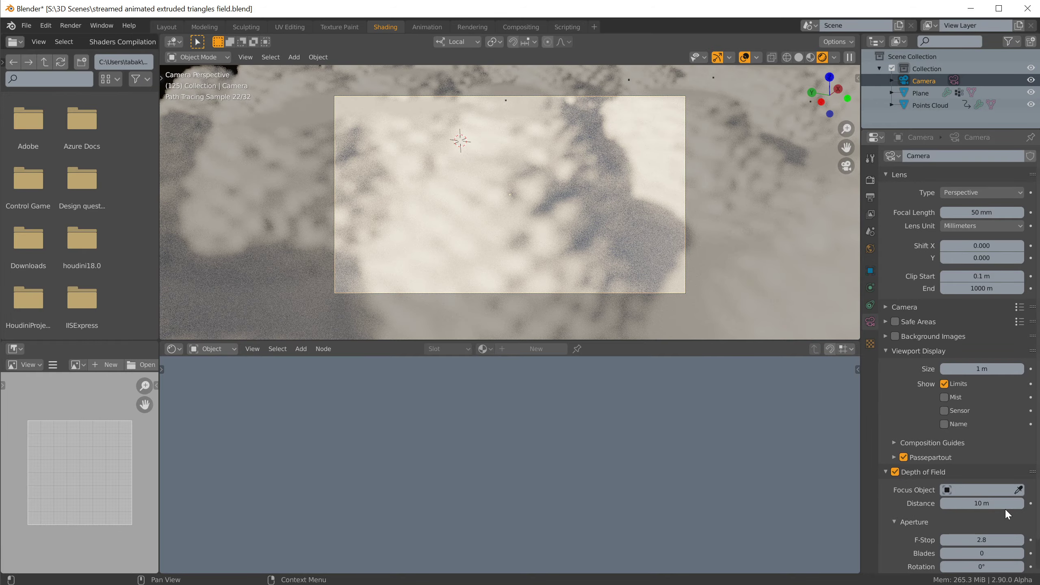
left_click_drag(1005, 503, 895, 503)
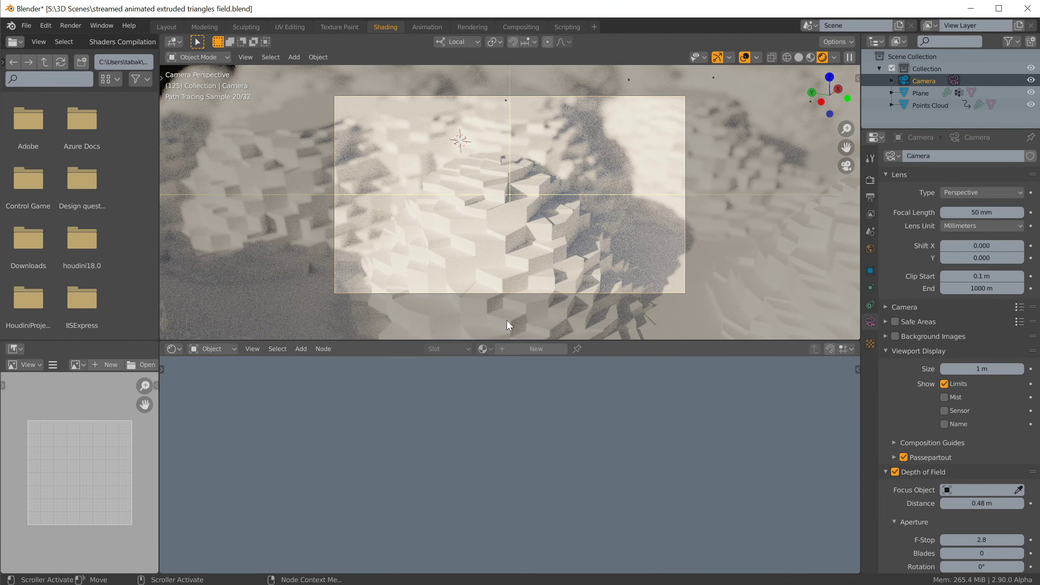
Step: Enlarge the 3D viewport area, select the plane and create a new material for it
scroll(507, 321, "up", 2)
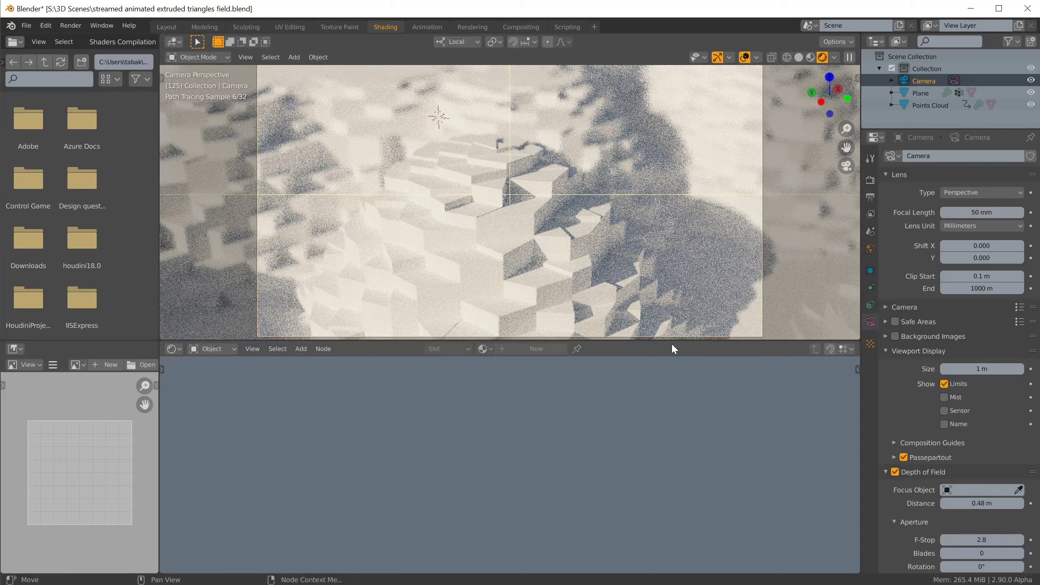
left_click_drag(672, 341, 674, 420)
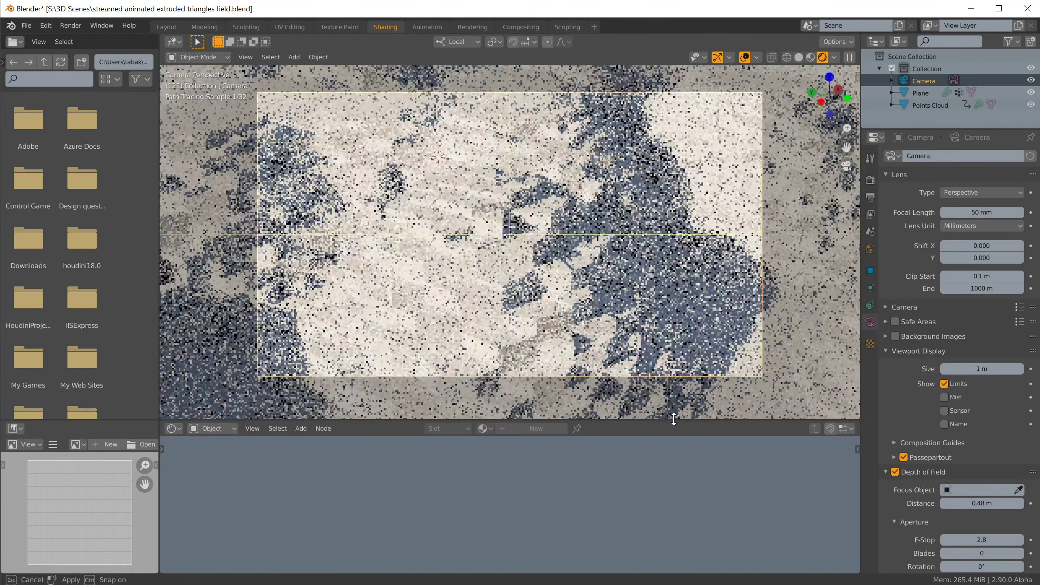
left_click(513, 405)
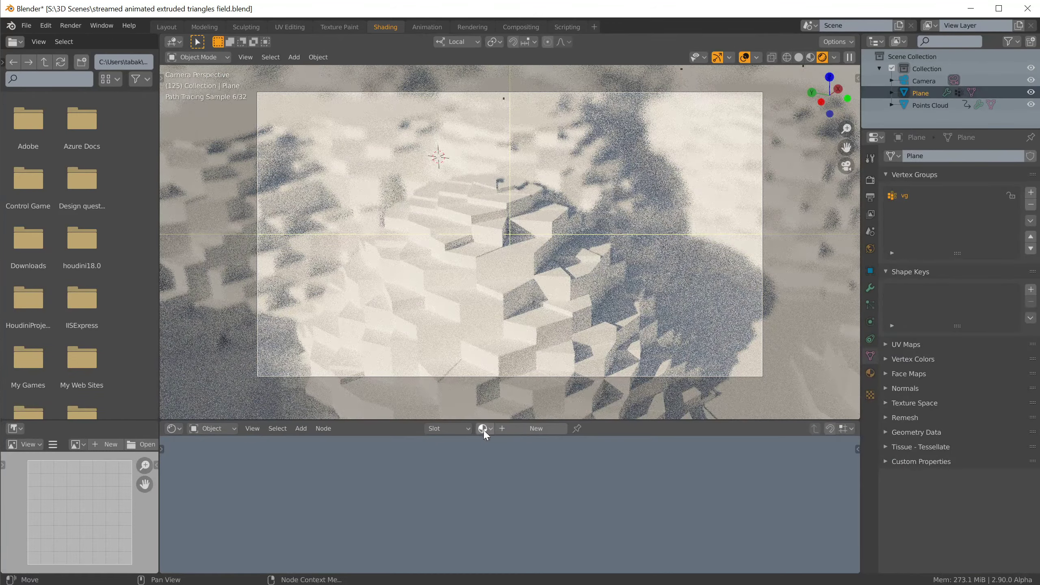
left_click(517, 430)
left_click(520, 431)
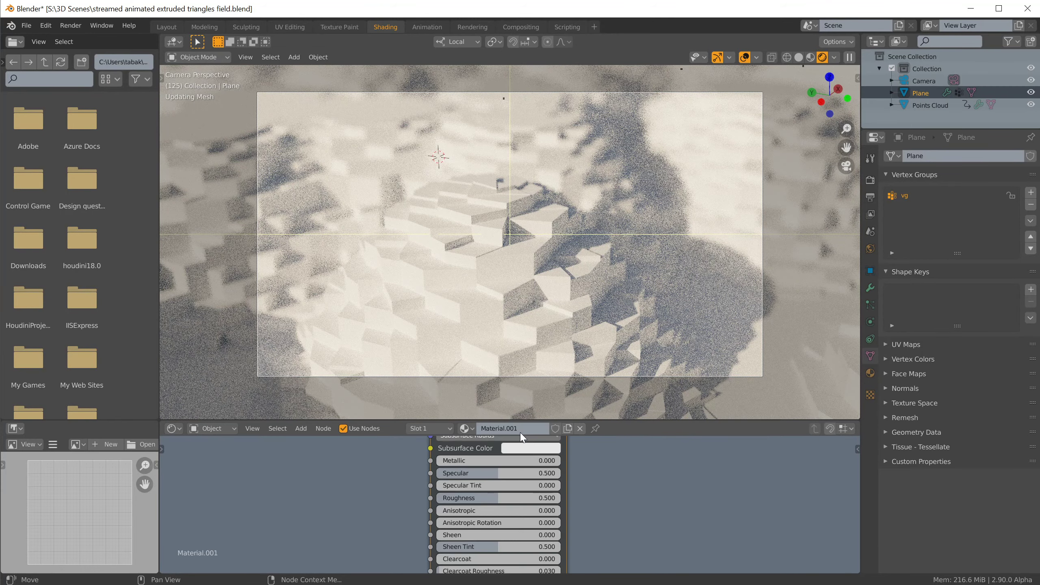
middle_click_drag(431, 536, 449, 571)
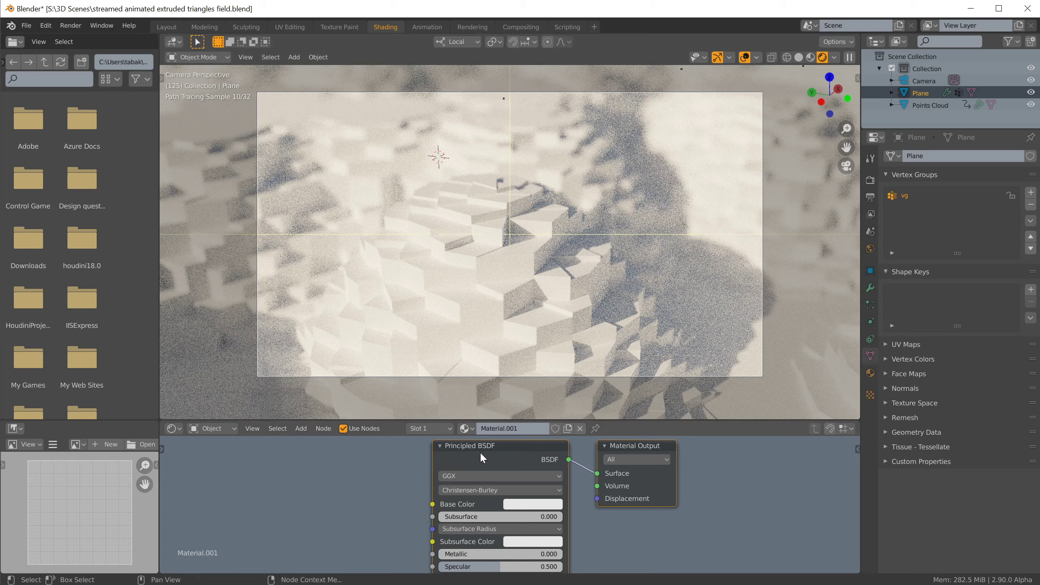
Step: Space out the Material Output and Principled BSDF nodes and set the base color to hue 0.656, saturation 0.034, value 0.906
left_click_drag(623, 447, 657, 452)
left_click(508, 454)
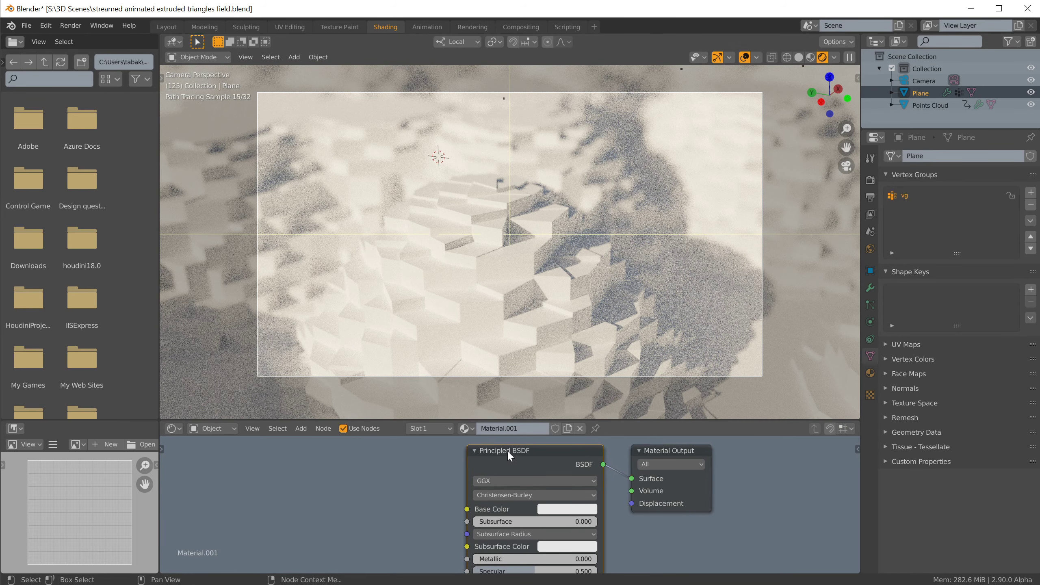
left_click_drag(517, 448, 444, 471)
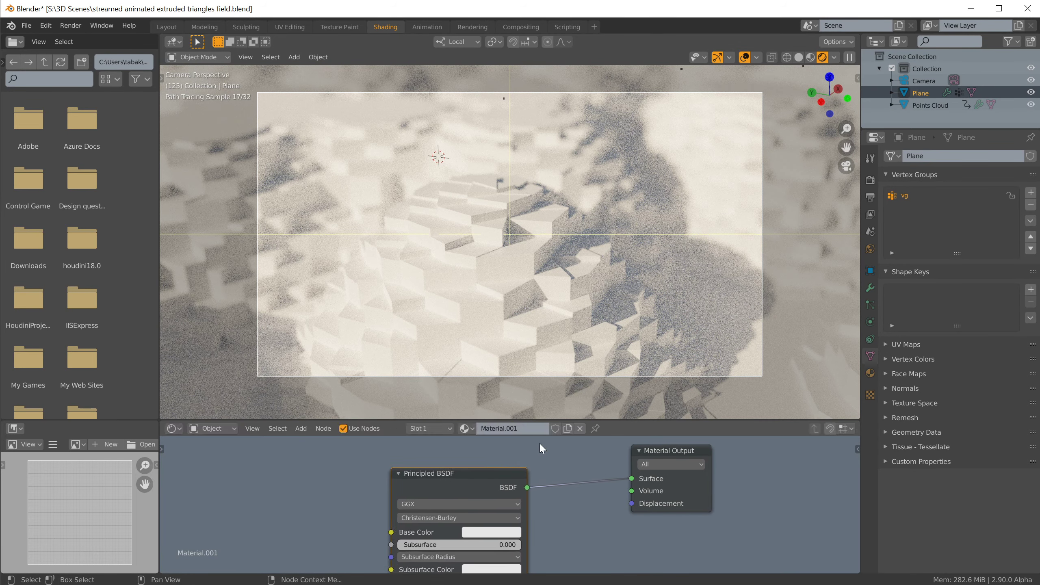
left_click(491, 532)
left_click_drag(510, 410, 510, 410)
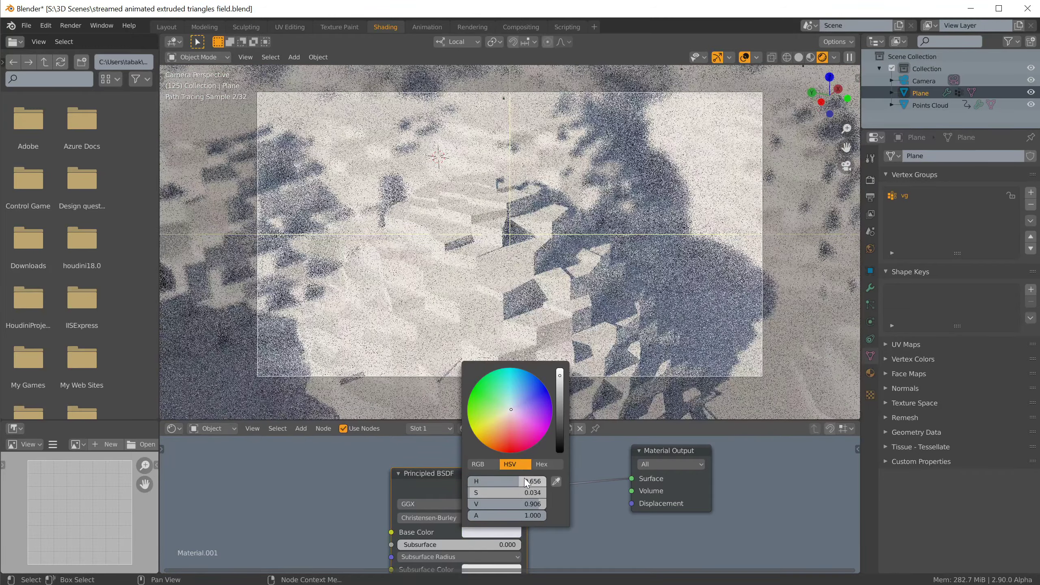
Step: Set the Principled BSDF's roughness to about 0.103
scroll(491, 504, "down", 4, "shift")
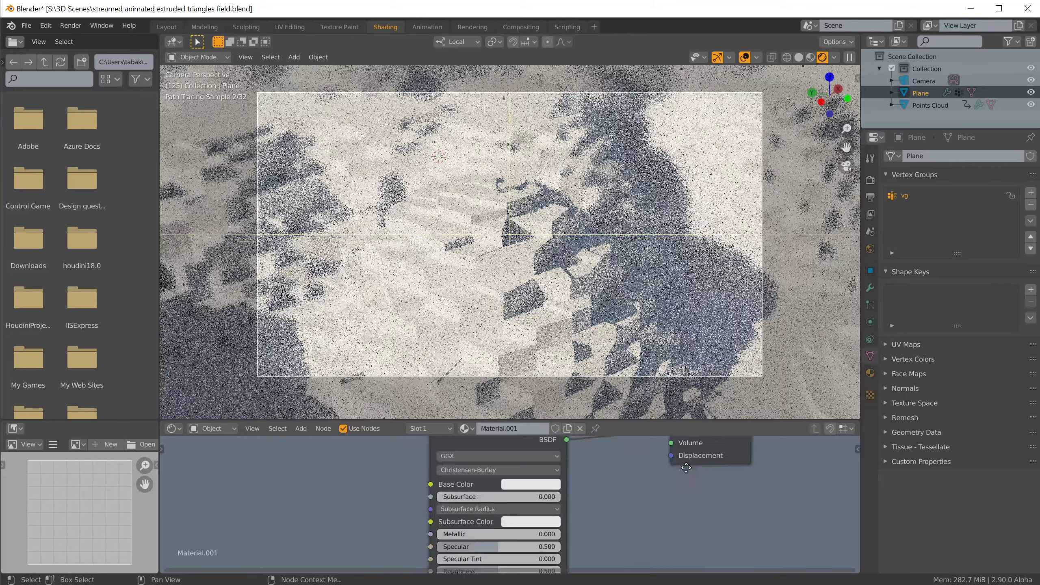
middle_click_drag(639, 498, 651, 458)
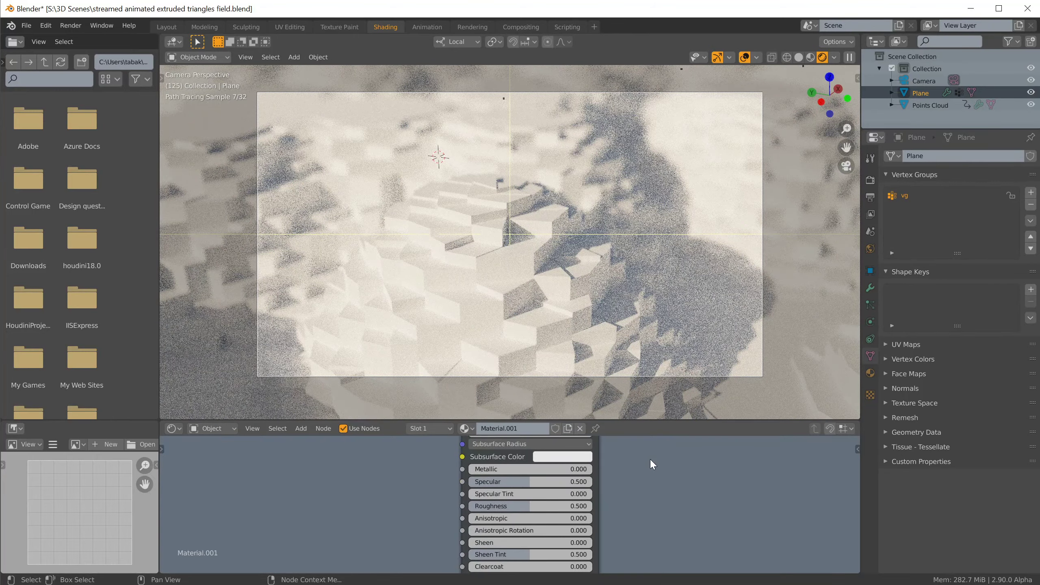
left_click(524, 506)
left_click_drag(525, 506, 475, 506)
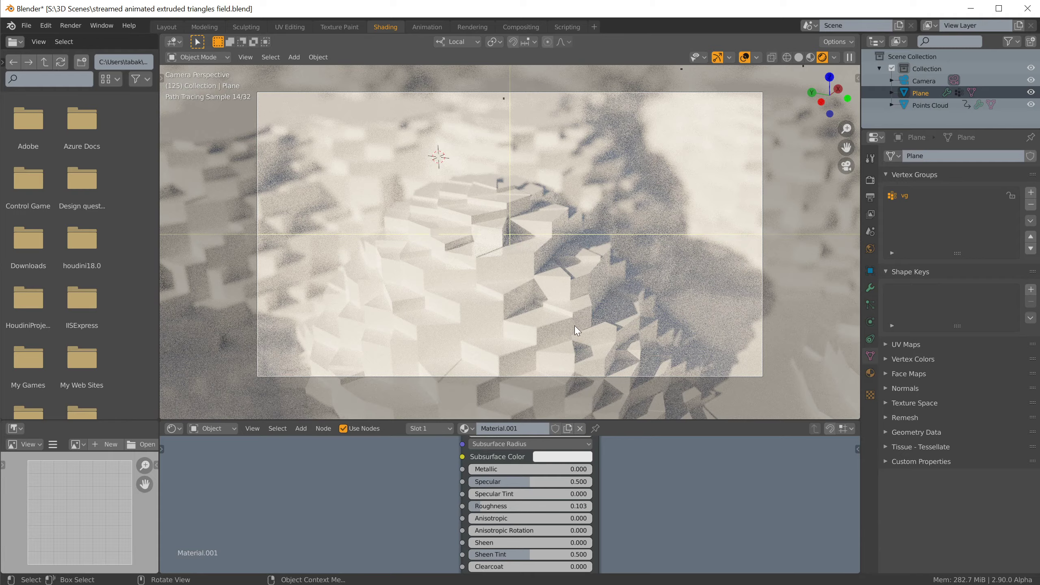
Step: Expand the plane's Bevel modifier and set its offset to 0.0005 m
scroll(485, 280, "up", 5)
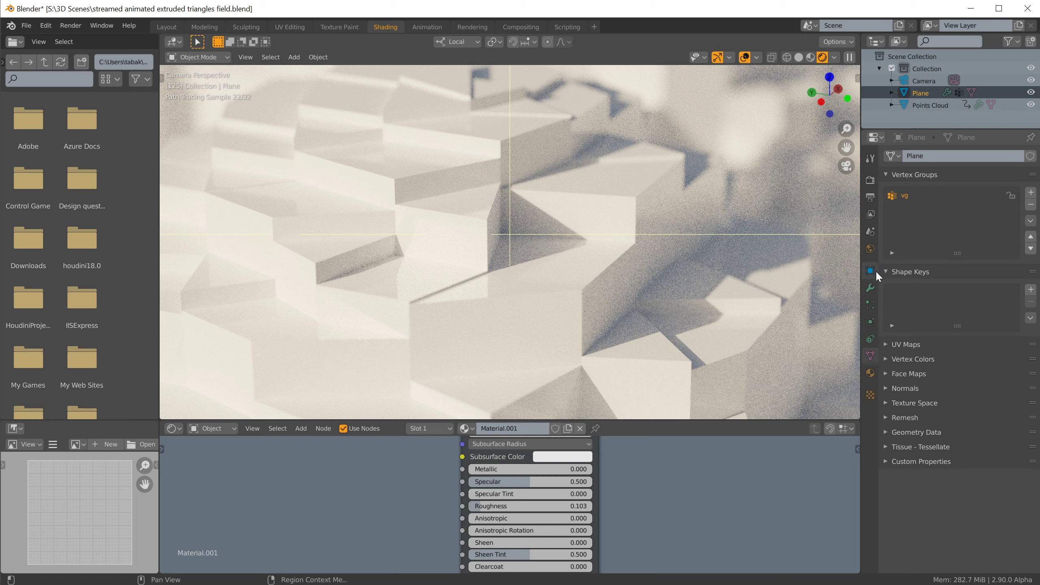
left_click(870, 287)
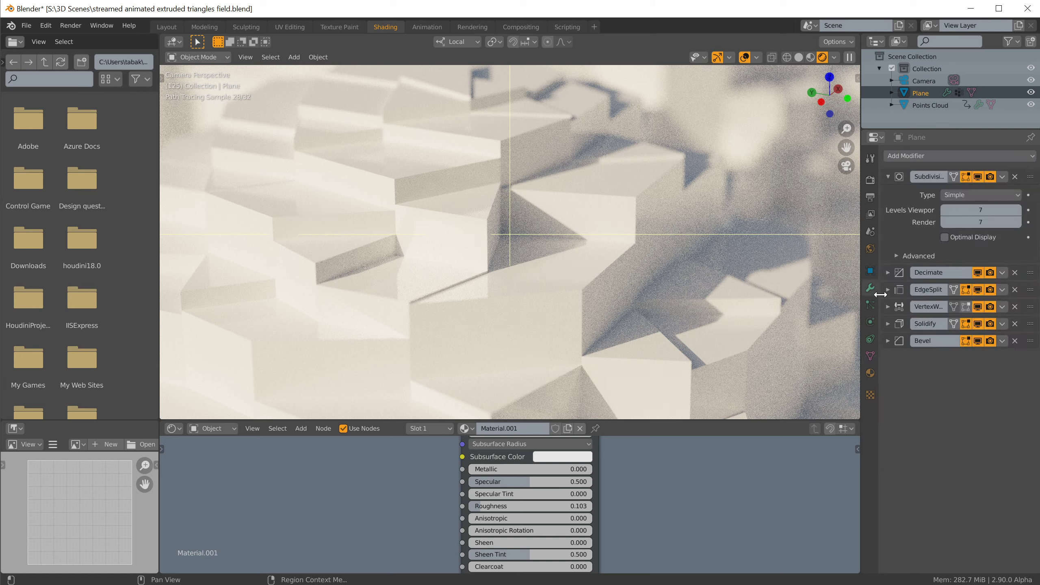
left_click(887, 341)
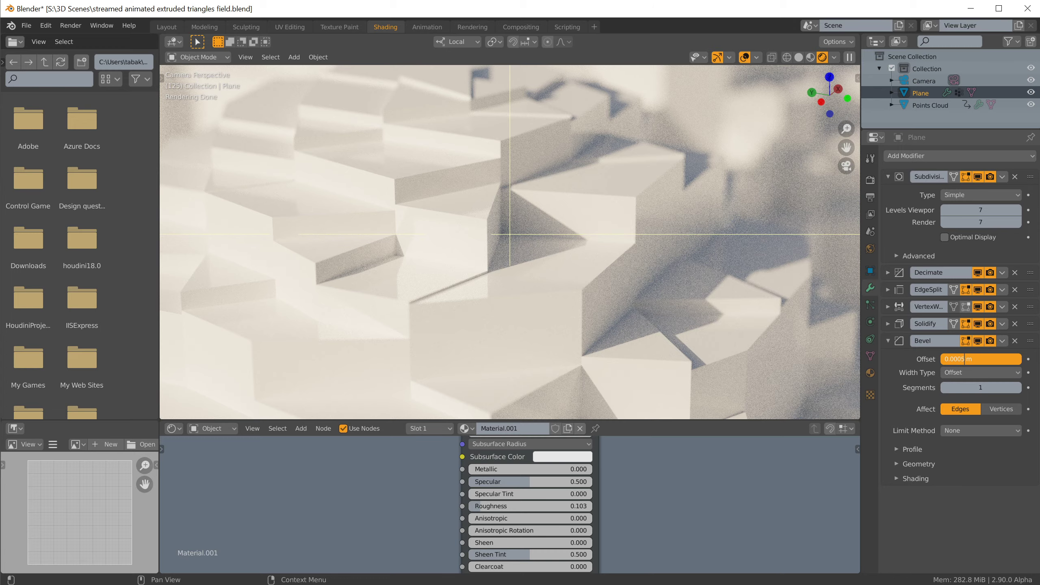
key("Return")
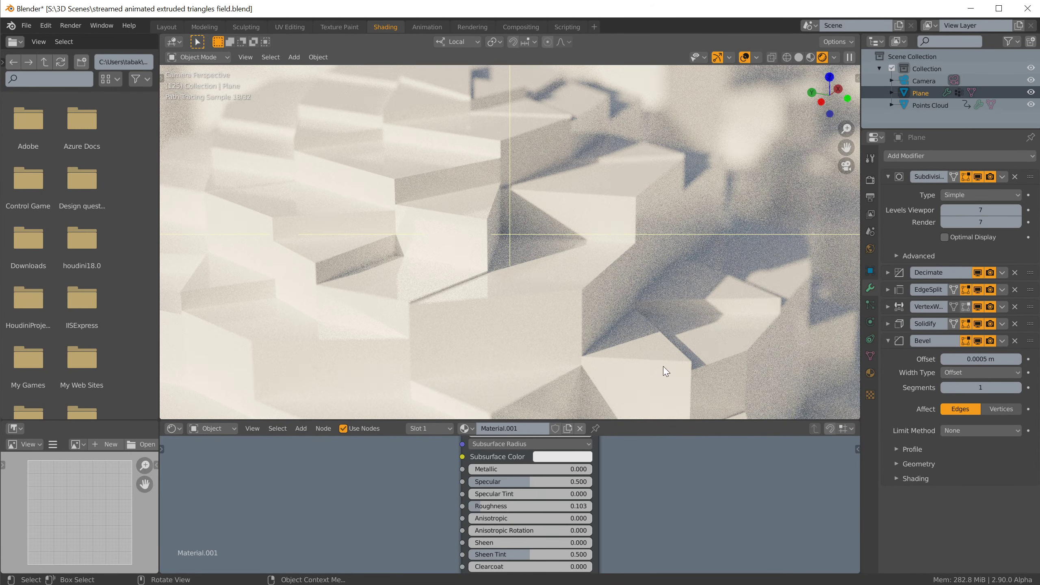
Step: Select the camera and set its depth-of-field F-Stop to 4.4
left_click(927, 80)
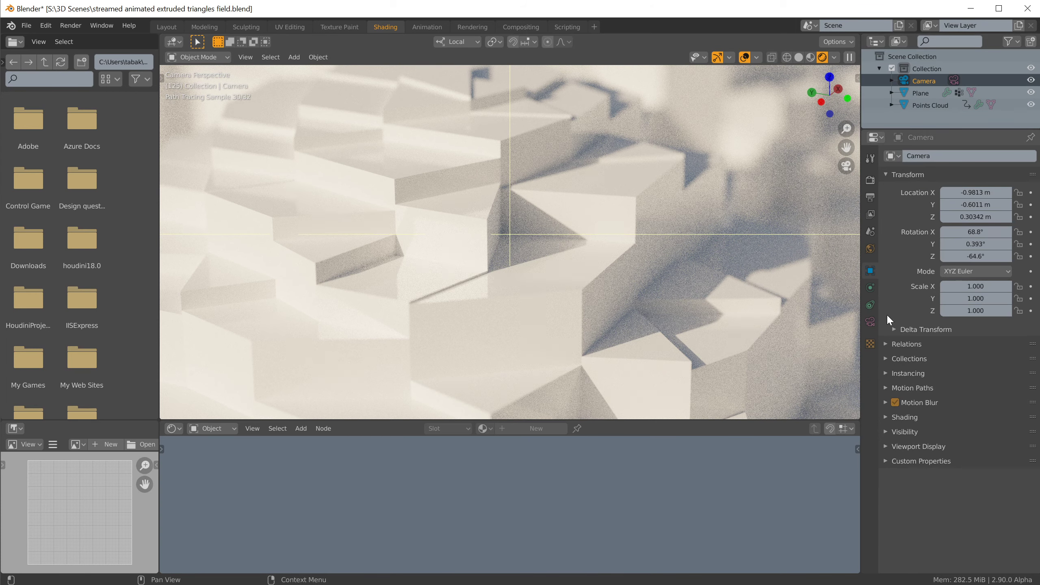
left_click(871, 323)
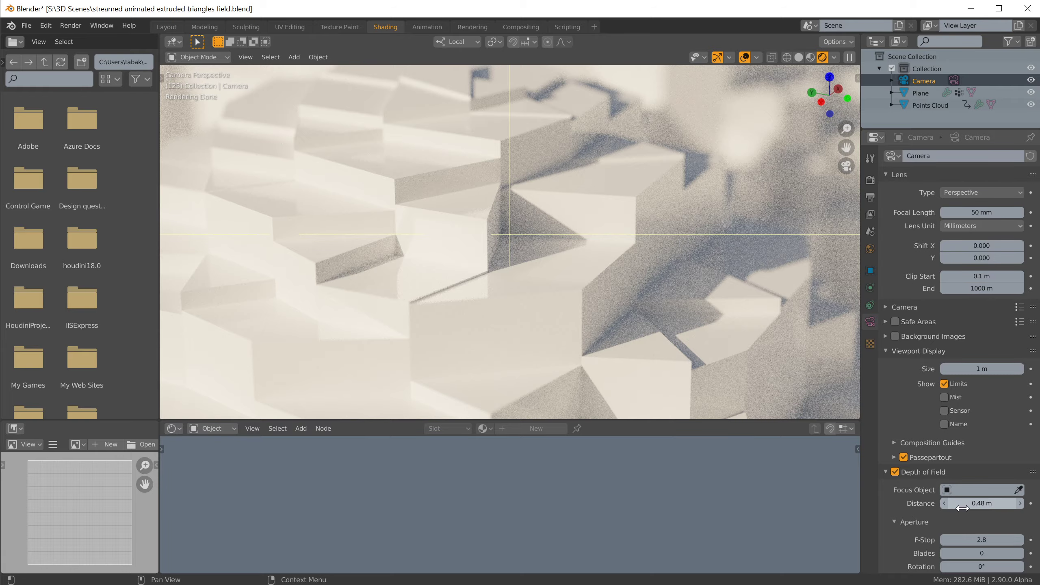
left_click_drag(983, 540, 1016, 540)
scroll(689, 231, "down", 5)
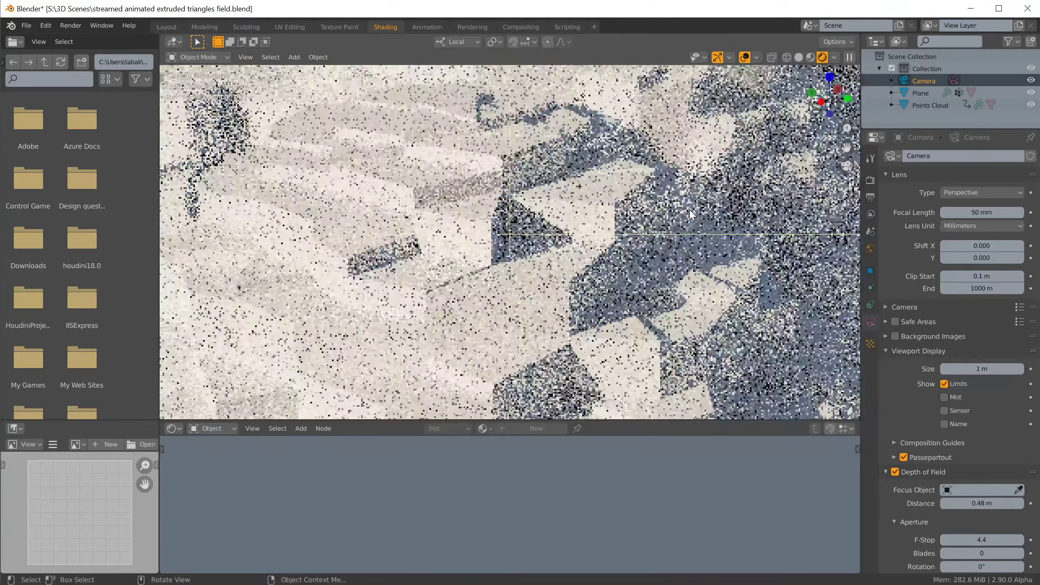
scroll(689, 231, "down", 2)
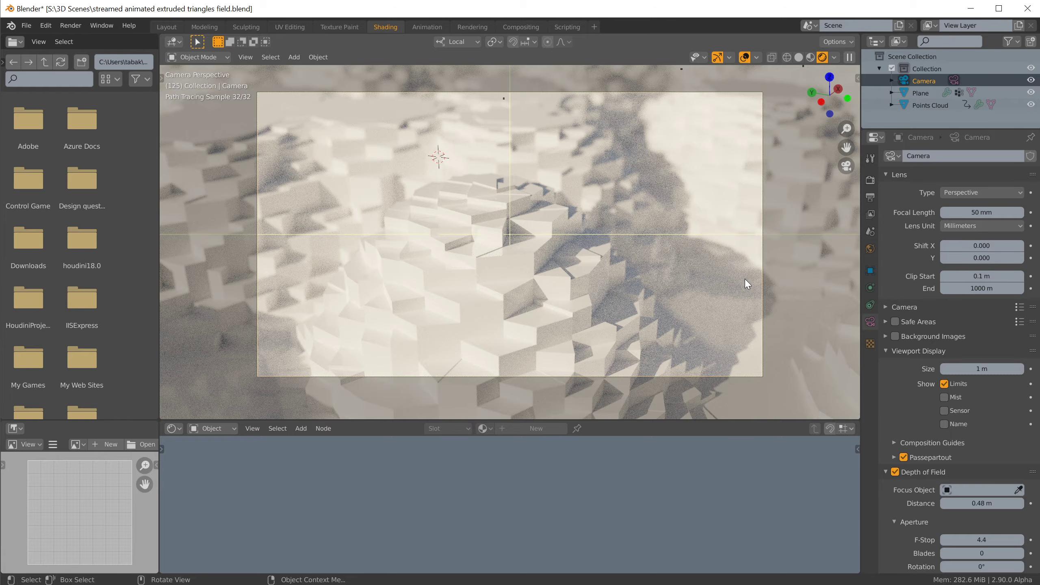
Step: Select the plane and set its Bevel modifier's offset to 0.005 m
scroll(495, 309, "up", 5)
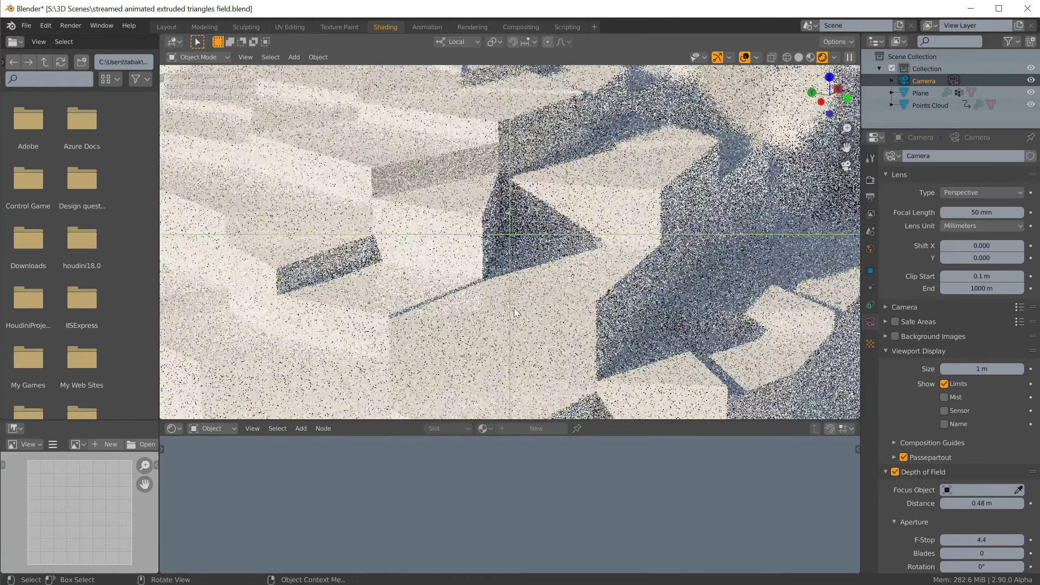
scroll(516, 312, "up", 3)
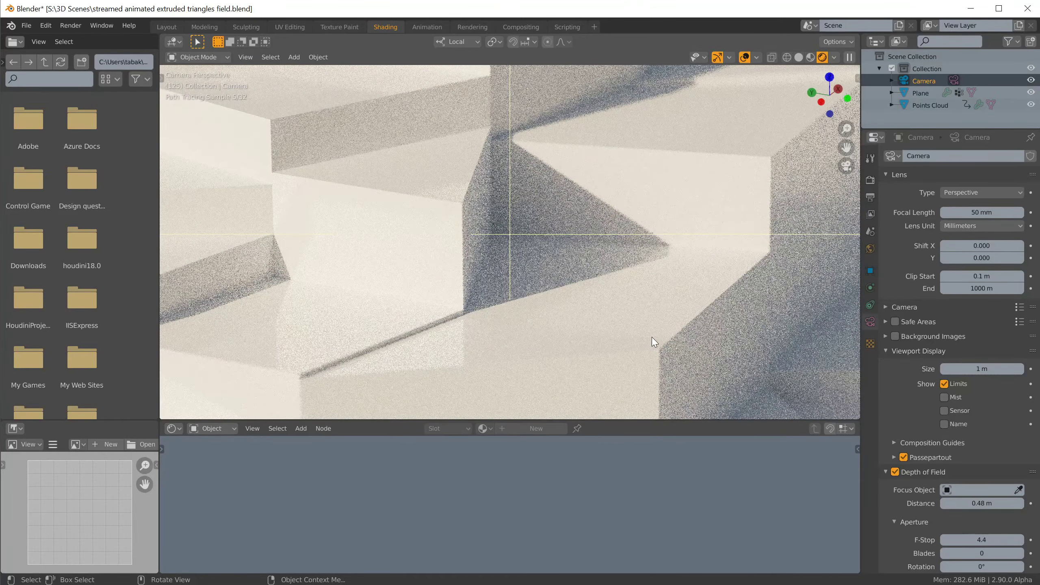
left_click(653, 338)
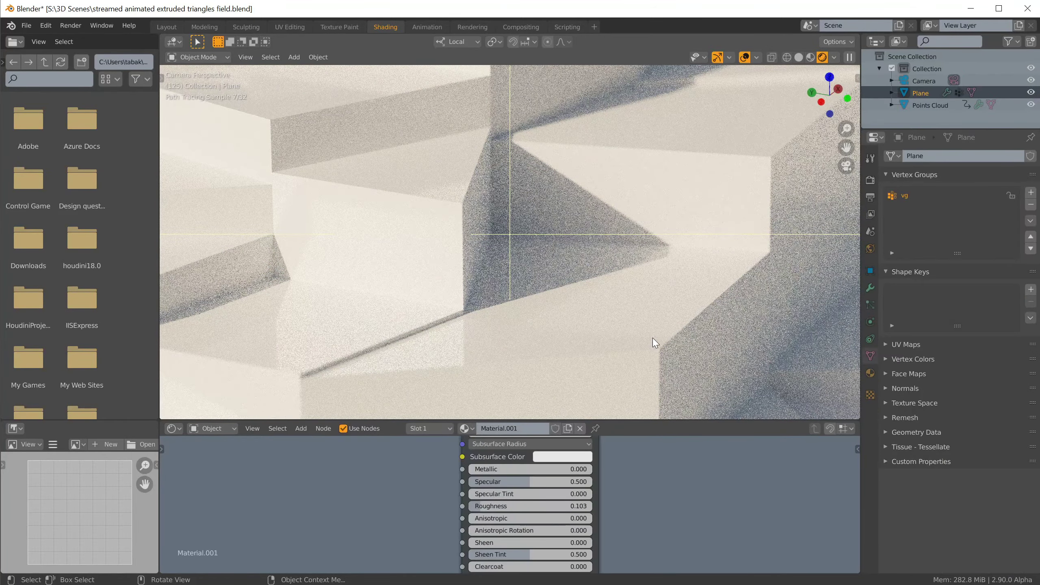
left_click(871, 289)
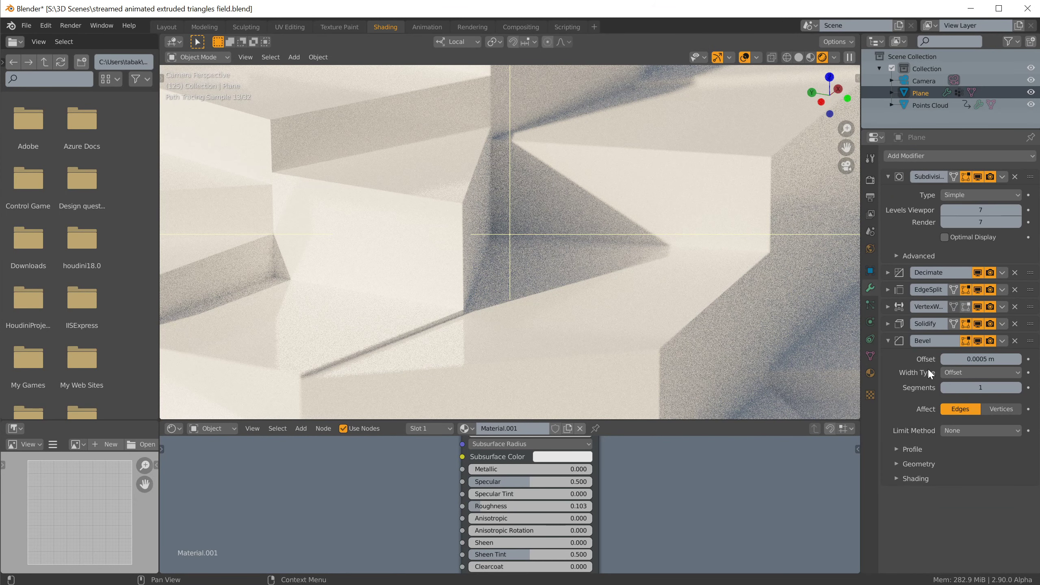
left_click(981, 359)
left_click(961, 359)
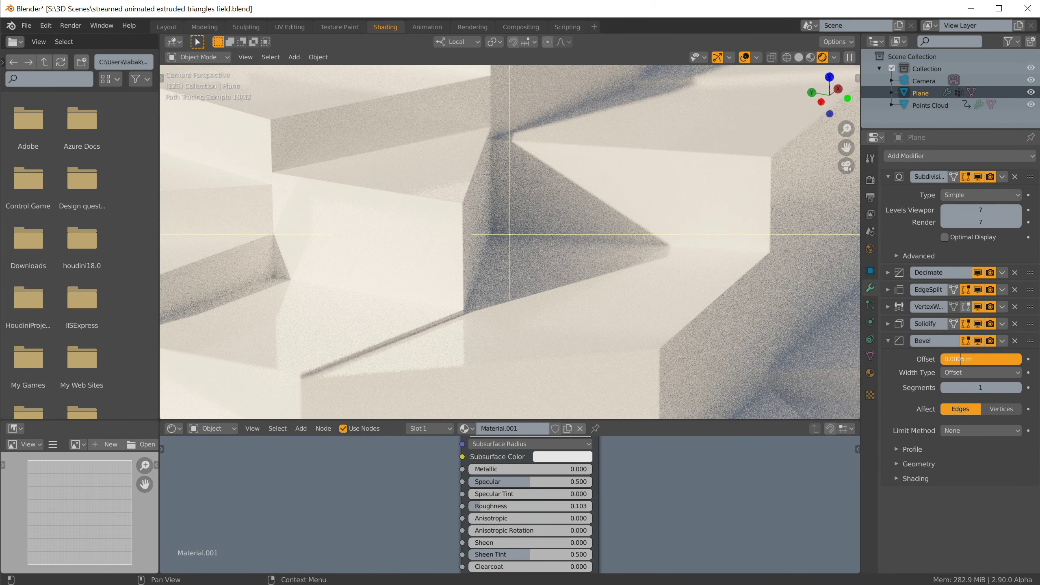
key("BackSpace")
key("Return")
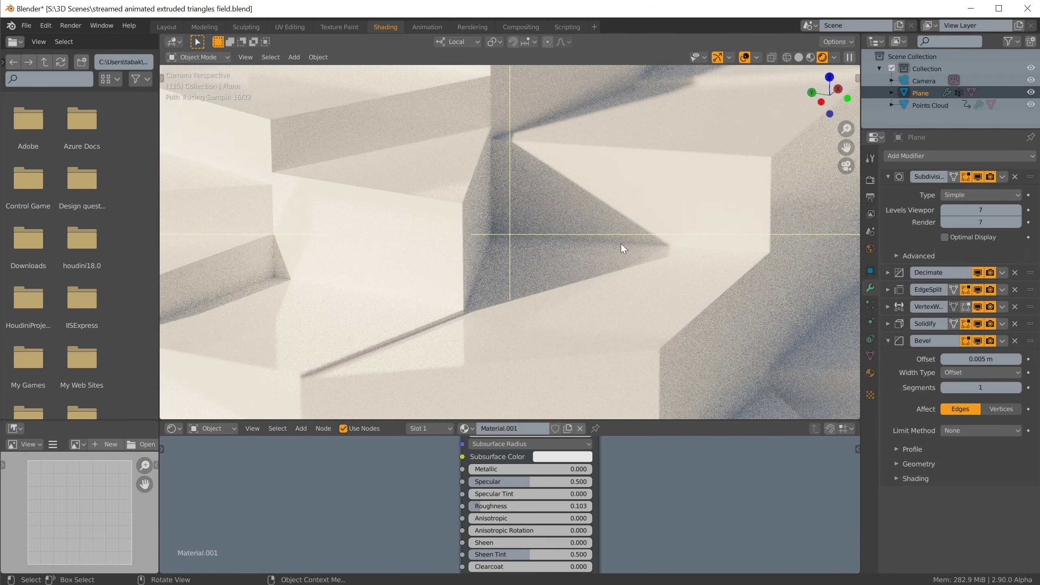
Step: Increase the Bevel modifier's offset to 0.05 m
scroll(620, 244, "down", 1)
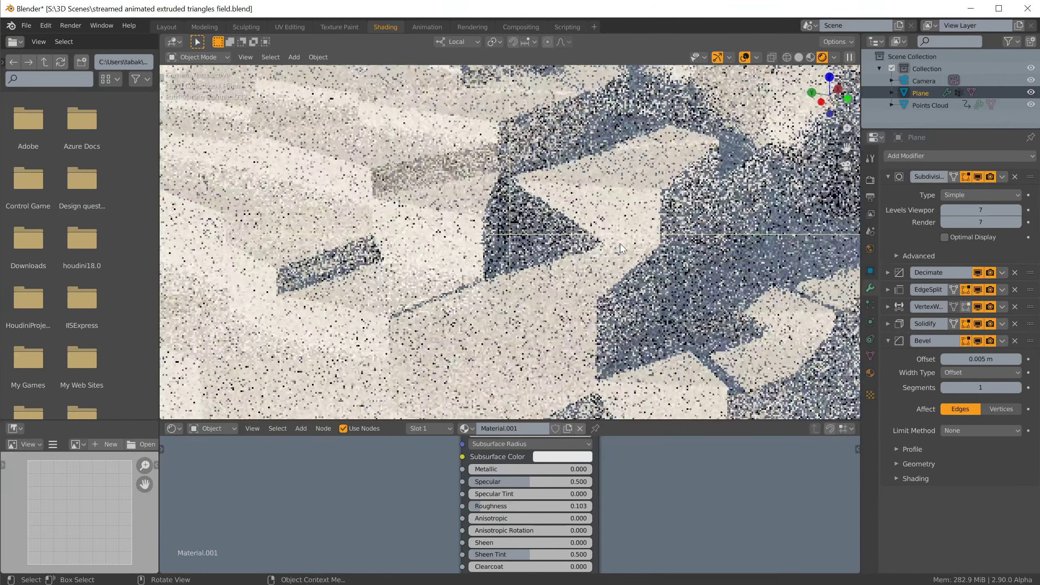
left_click(975, 359)
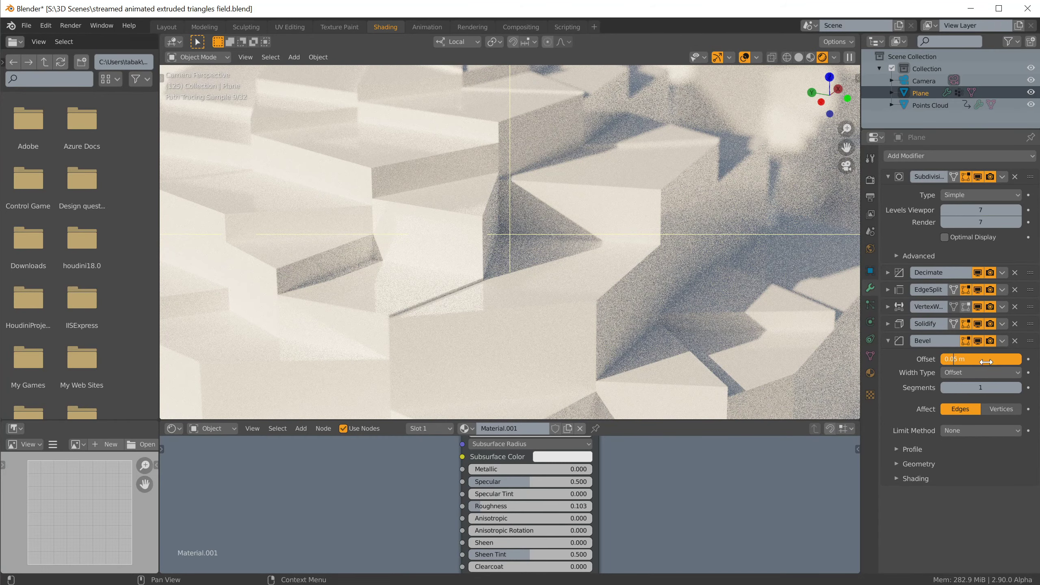
key("Return")
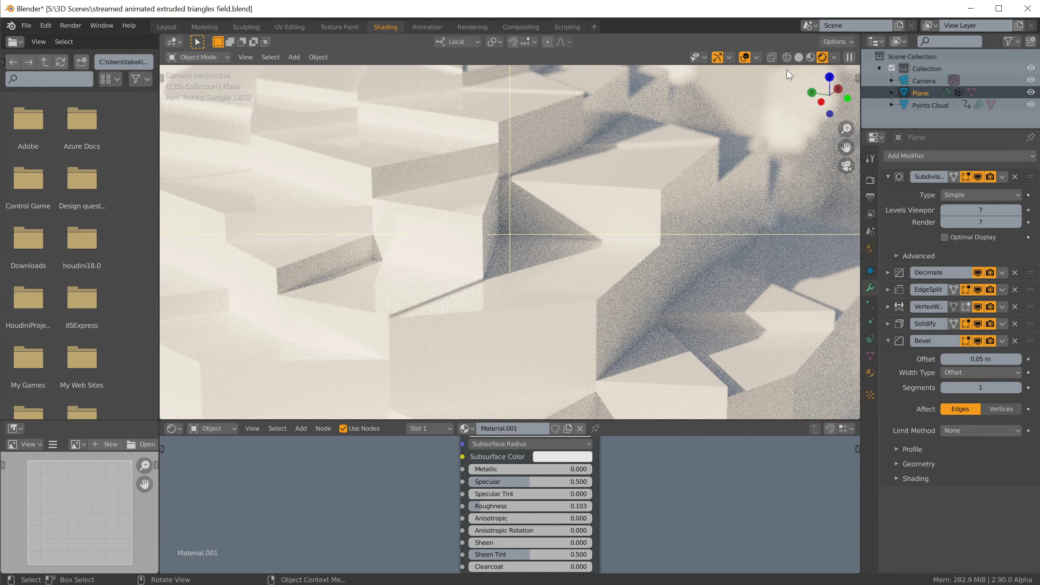
Step: Try the Bevel on vertices, return it to Edges and set its width type to Width
left_click(984, 411)
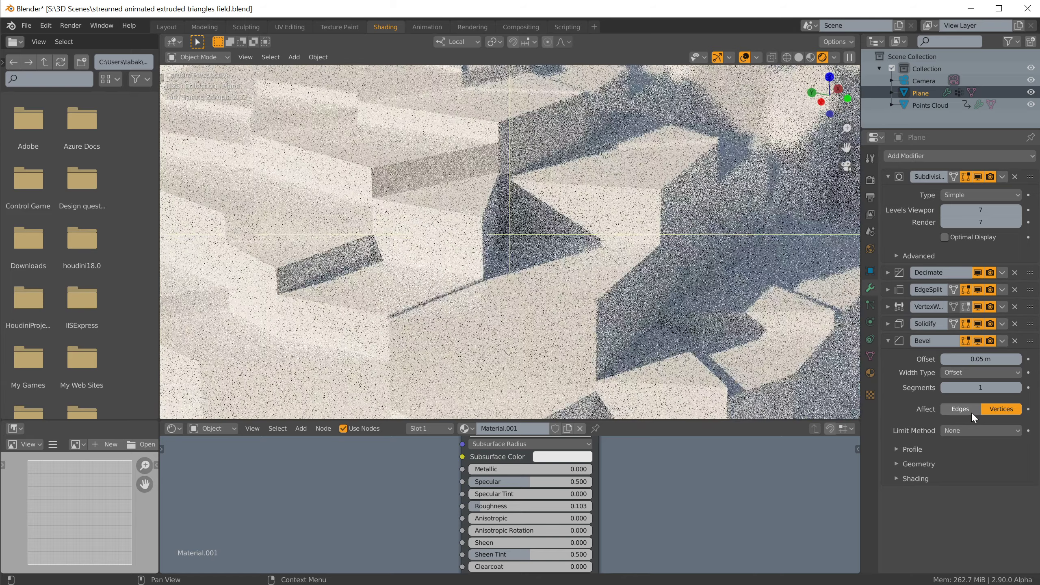
left_click(970, 411)
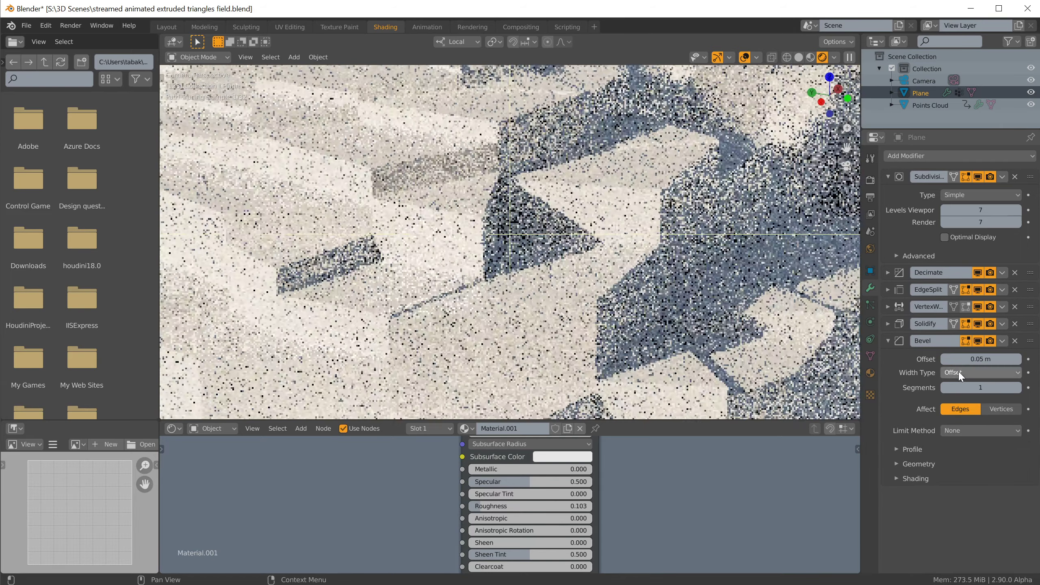
left_click(961, 374)
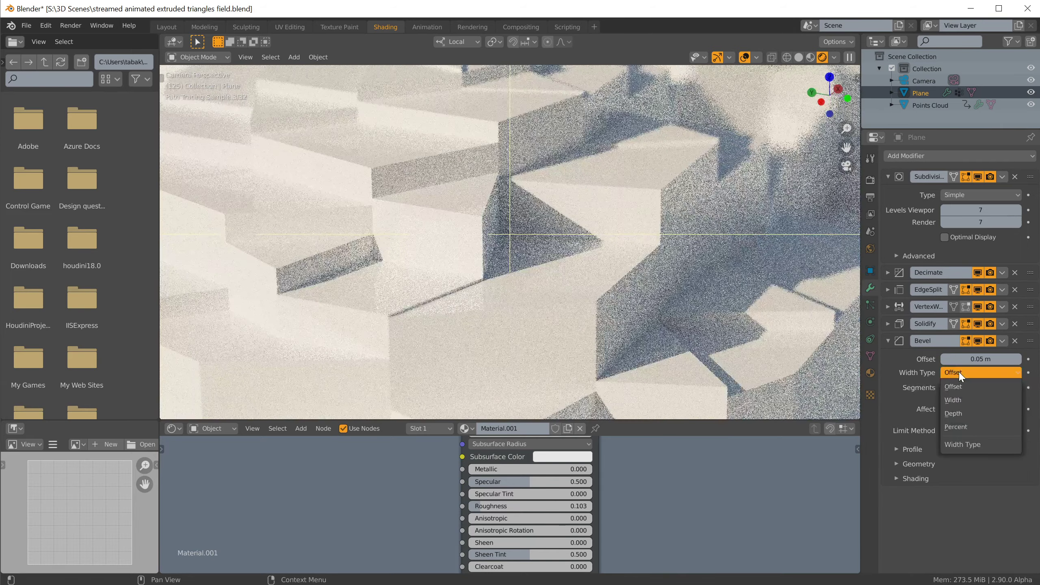
left_click(954, 398)
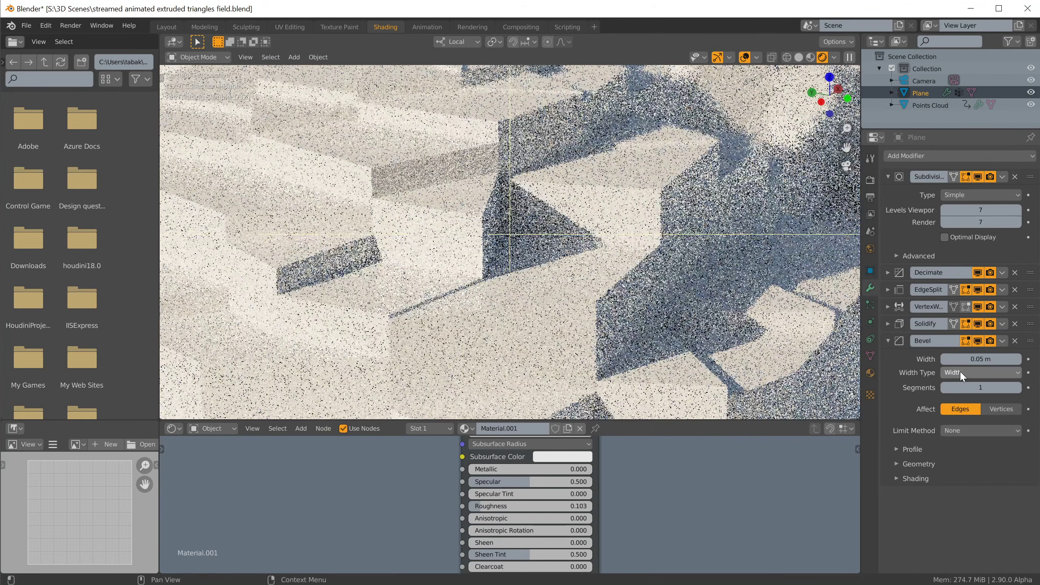
Step: Switch the viewport to Material Preview with the wireframe overlay enabled and examine the block edges for beveling
left_click(810, 57)
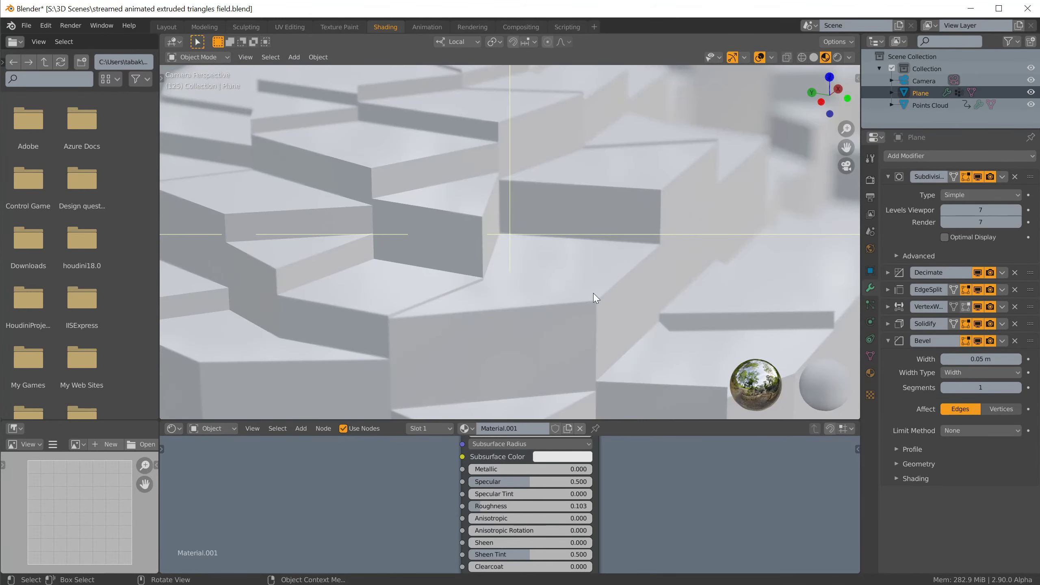
scroll(594, 294, "up", 5)
left_click(772, 57)
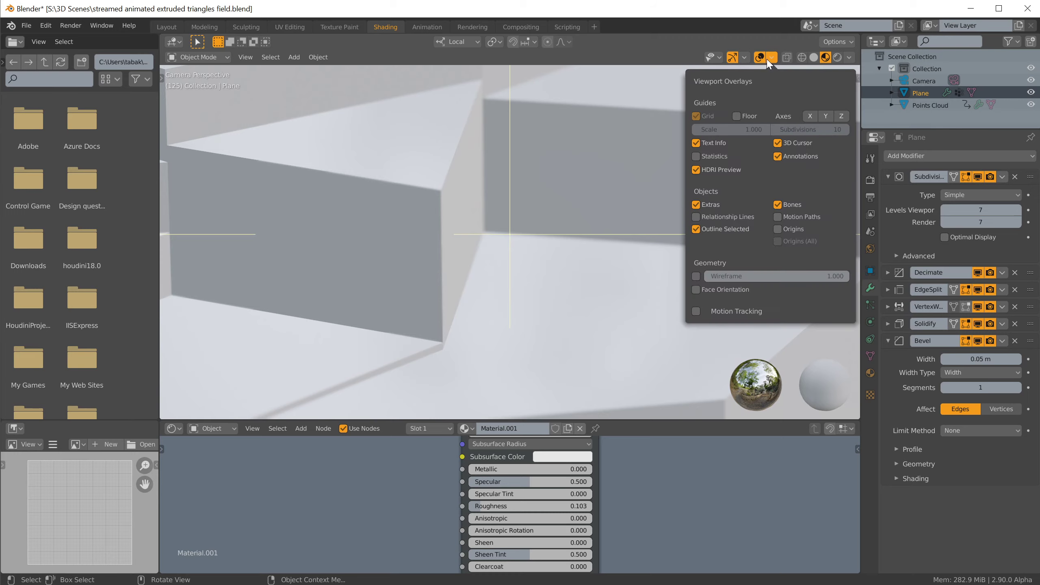
left_click(699, 276)
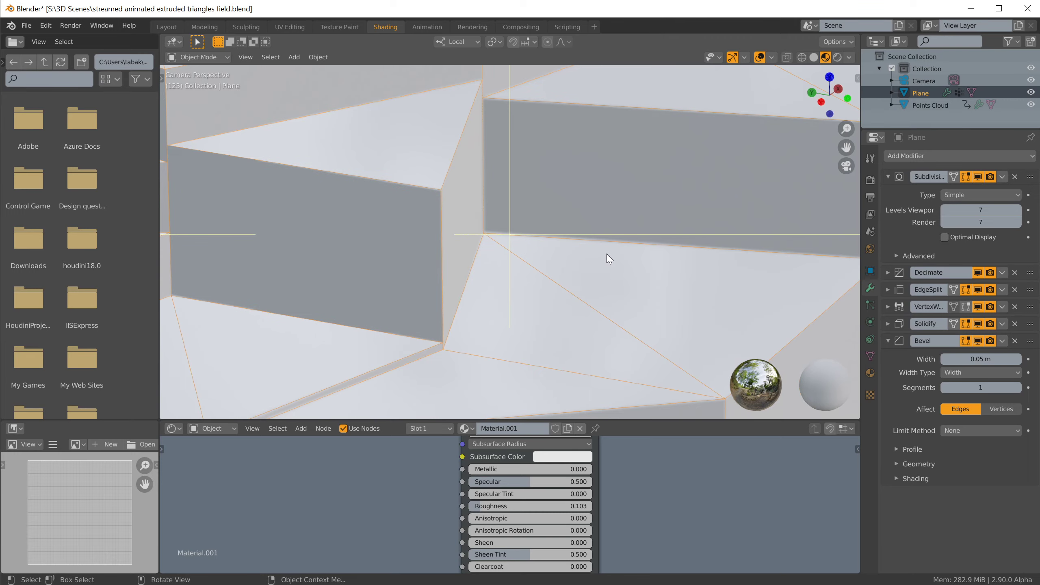
middle_click_drag(599, 228, 614, 247)
scroll(598, 229, "up", 4)
scroll(603, 244, "down", 1)
scroll(603, 244, "up", 1)
scroll(597, 252, "up", 3)
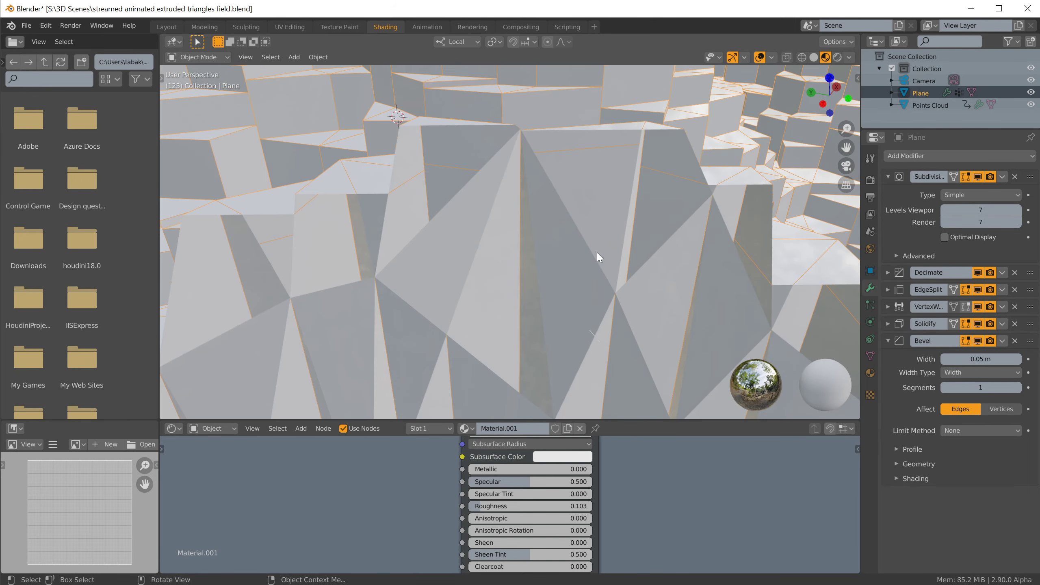
scroll(598, 253, "down", 3)
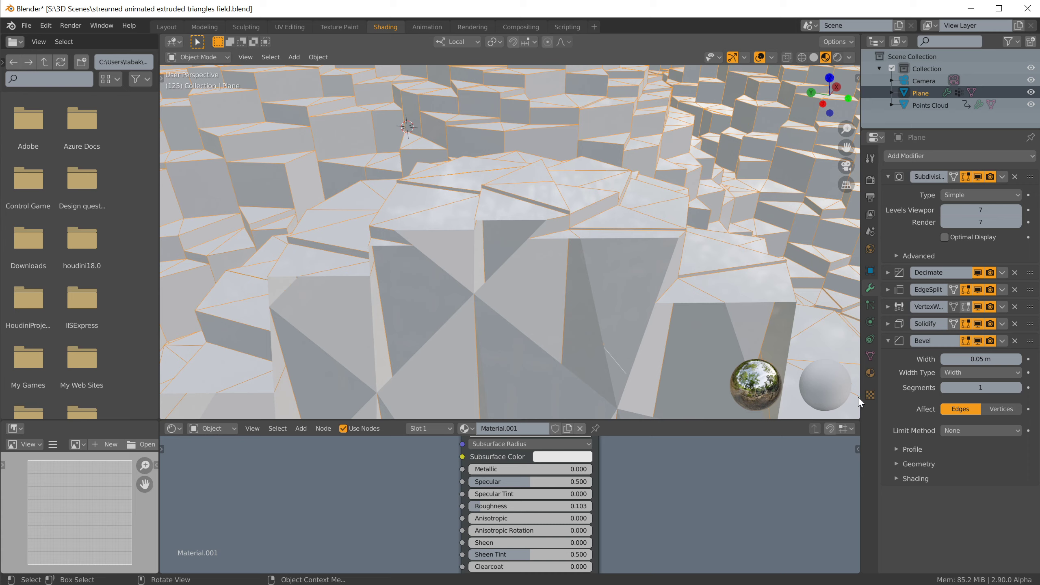
Step: Set the Bevel modifier's width to 0.5 m
left_click(983, 359)
left_click(949, 359)
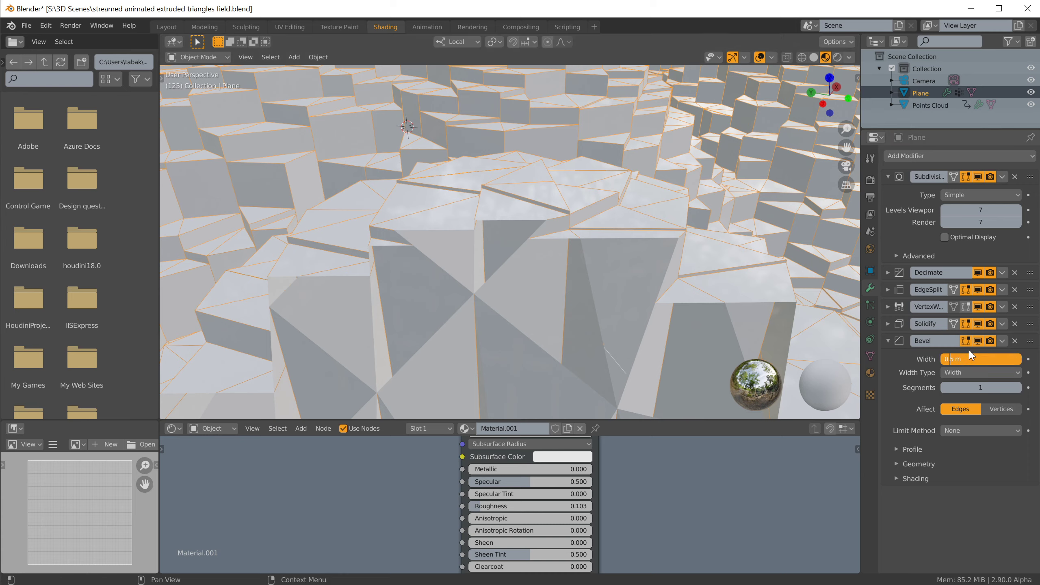
key("Return")
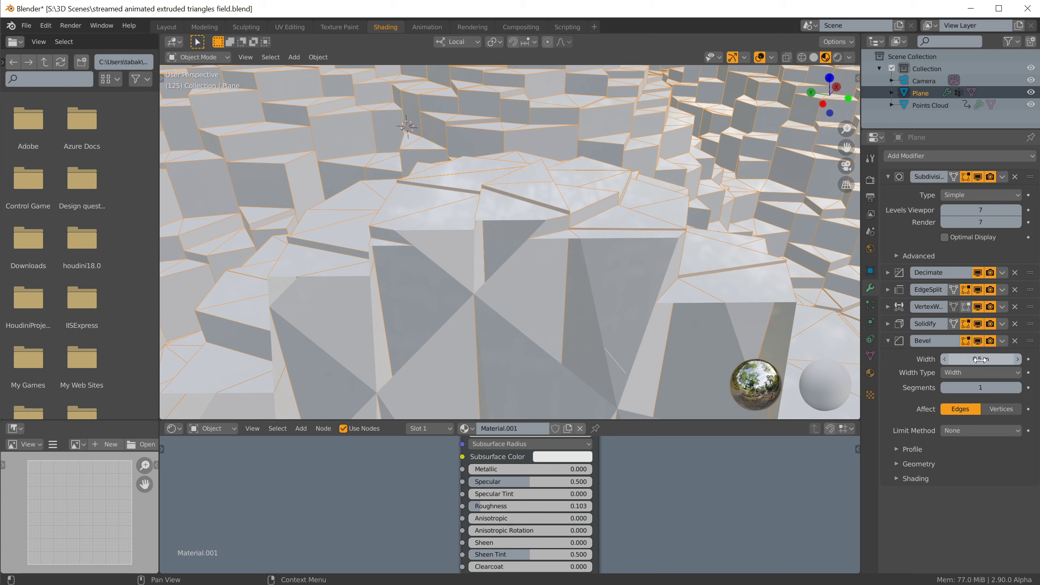
Step: Show the Bevel modifier's profile, geometry and shading settings and enable Harden Normals
left_click(954, 431)
left_click(957, 434)
left_click(897, 450)
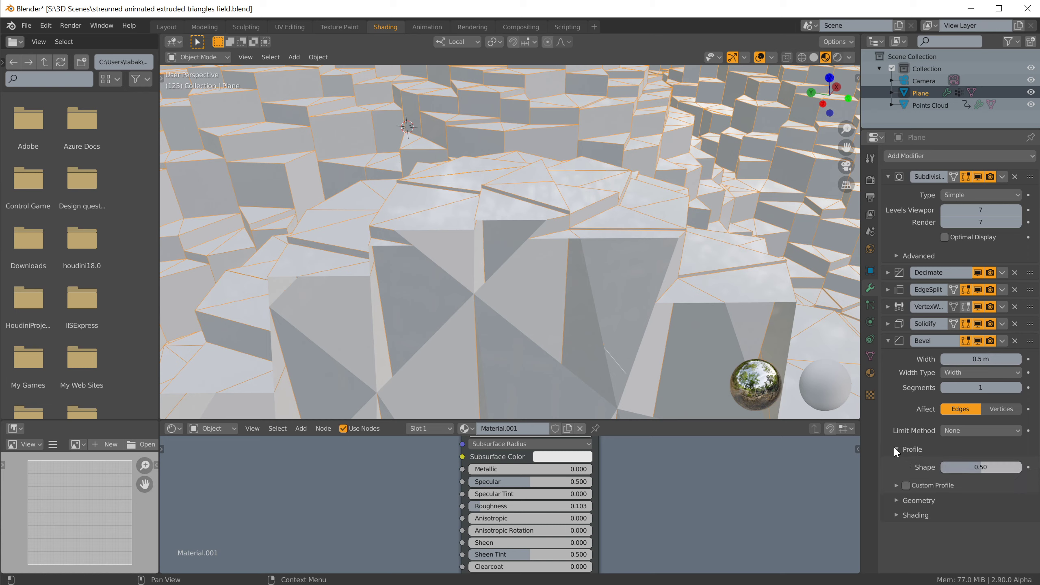
left_click(892, 502)
scroll(894, 508, "down", 2)
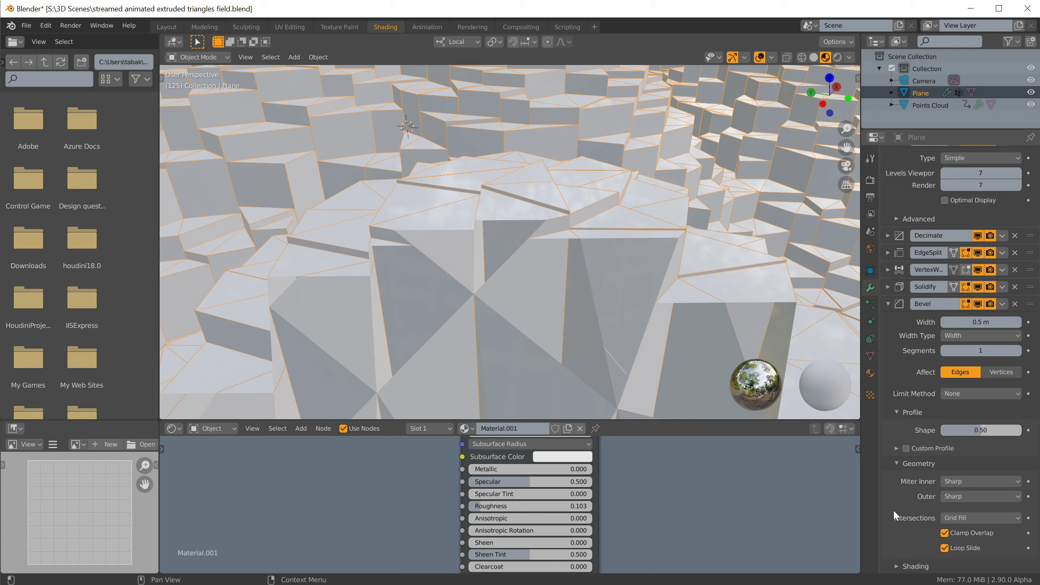
left_click(896, 566)
scroll(897, 564, "down", 3)
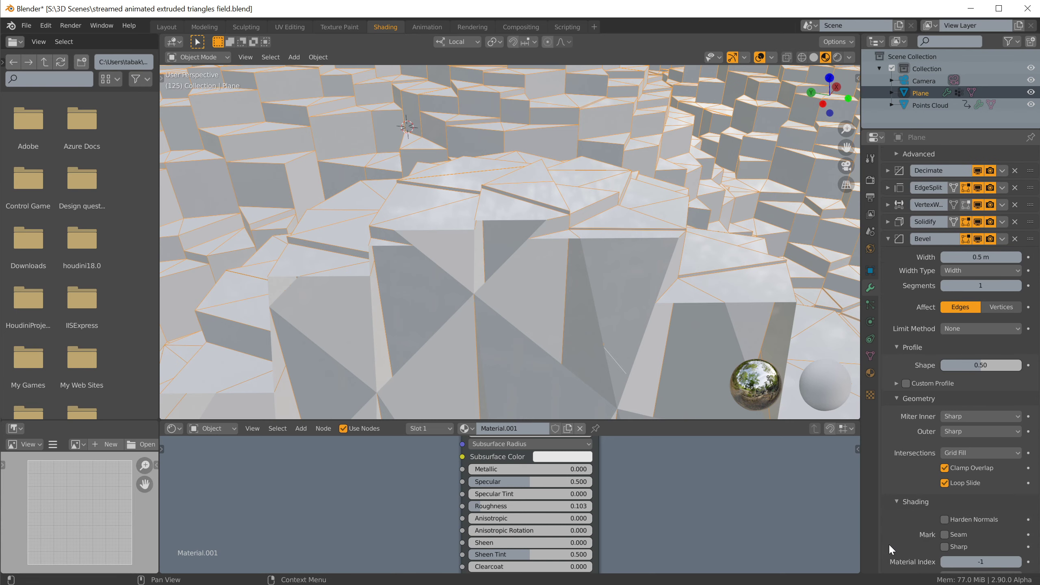
left_click(944, 519)
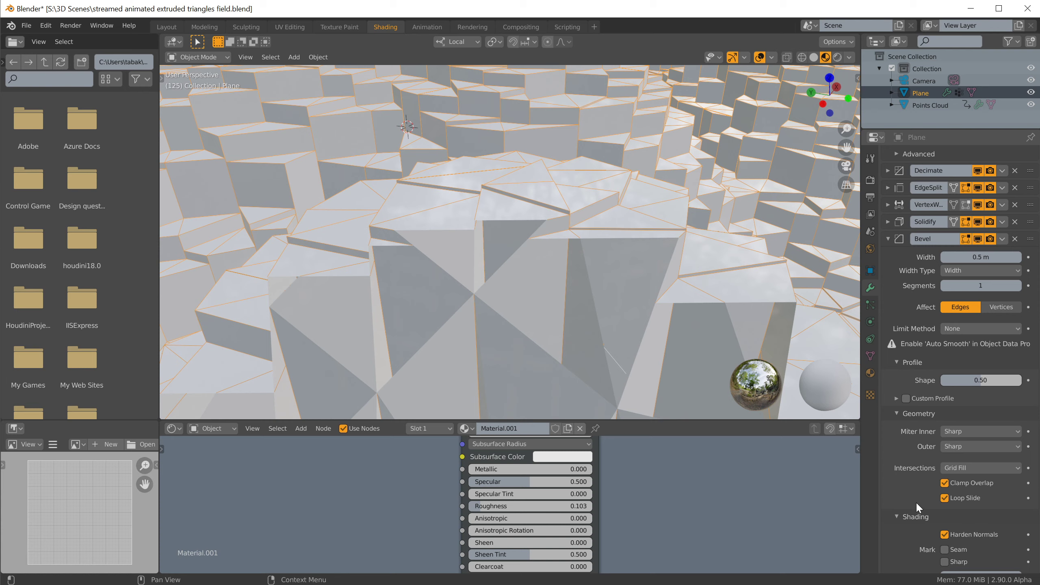
left_click(900, 414)
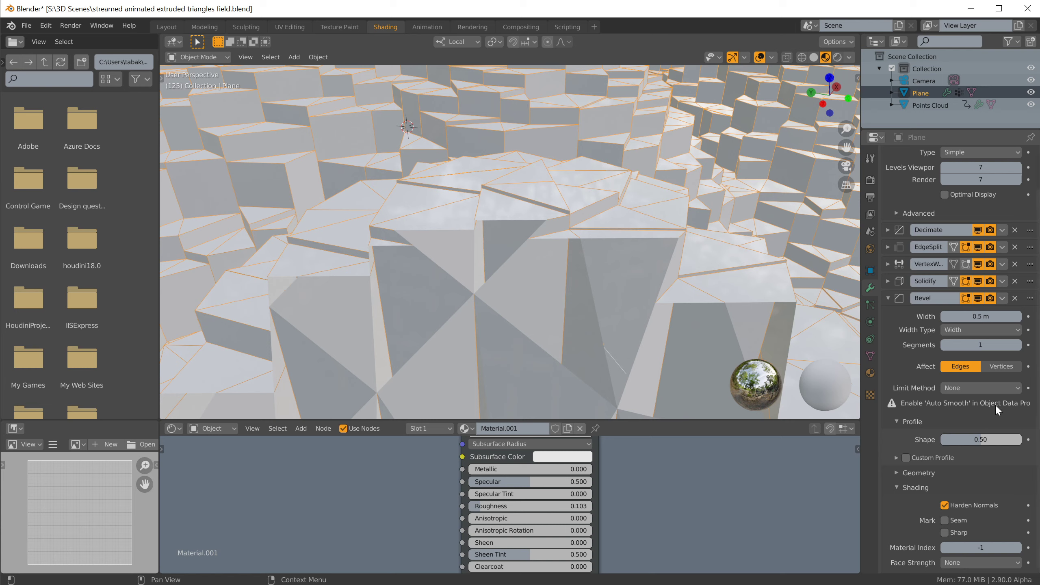
Step: Try smooth shading on the terrain plane, then return it to flat shading
right_click(755, 296)
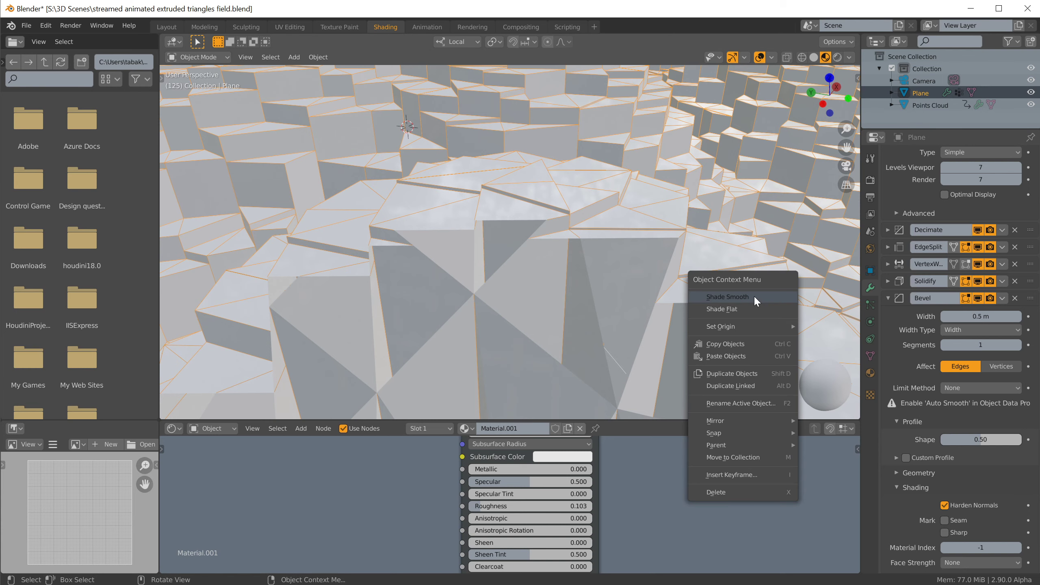
left_click(792, 299)
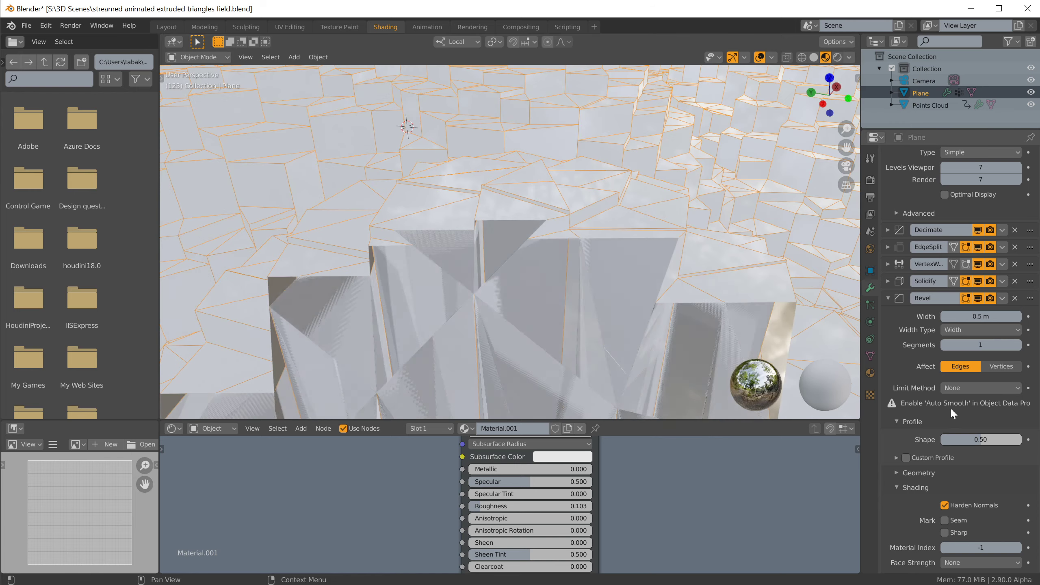
right_click(705, 303)
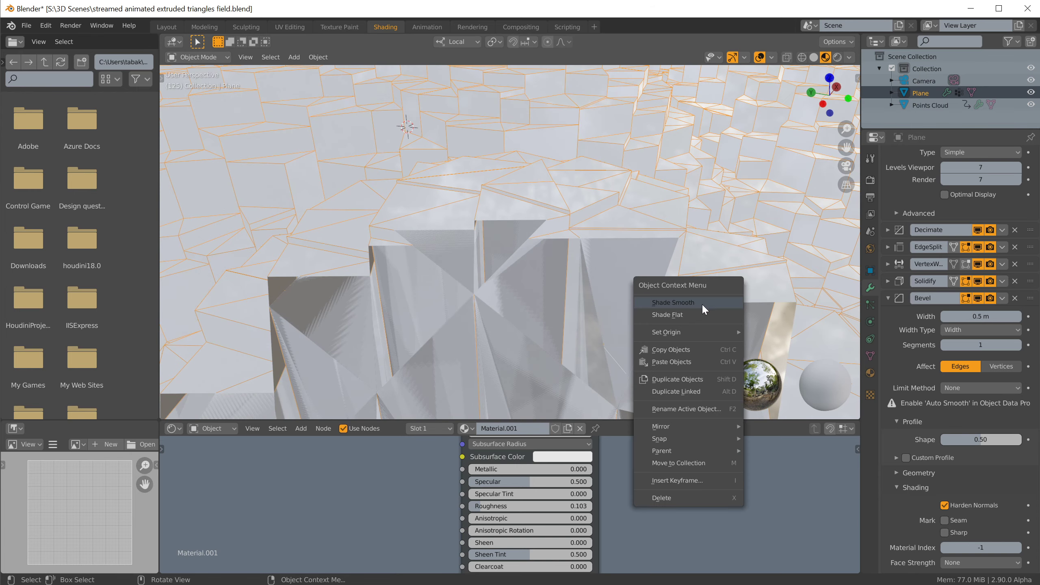
left_click(730, 320)
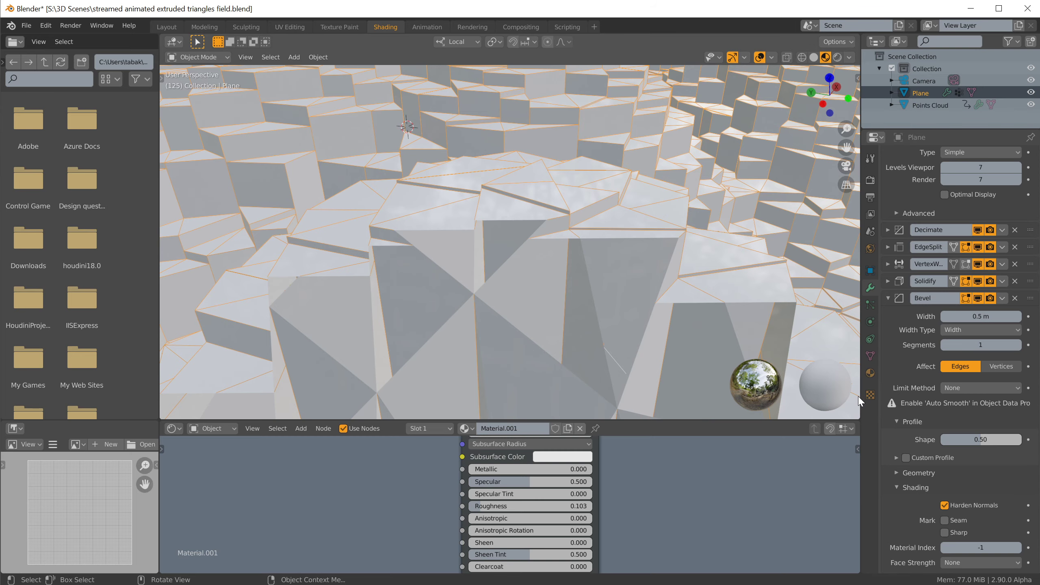
Step: Widen the properties area and set the plane's Bevel width to 0.005 m
mouse_move(862, 399)
left_mouse_down()
mouse_move(733, 387)
mouse_move(866, 387)
mouse_move(852, 386)
left_mouse_up()
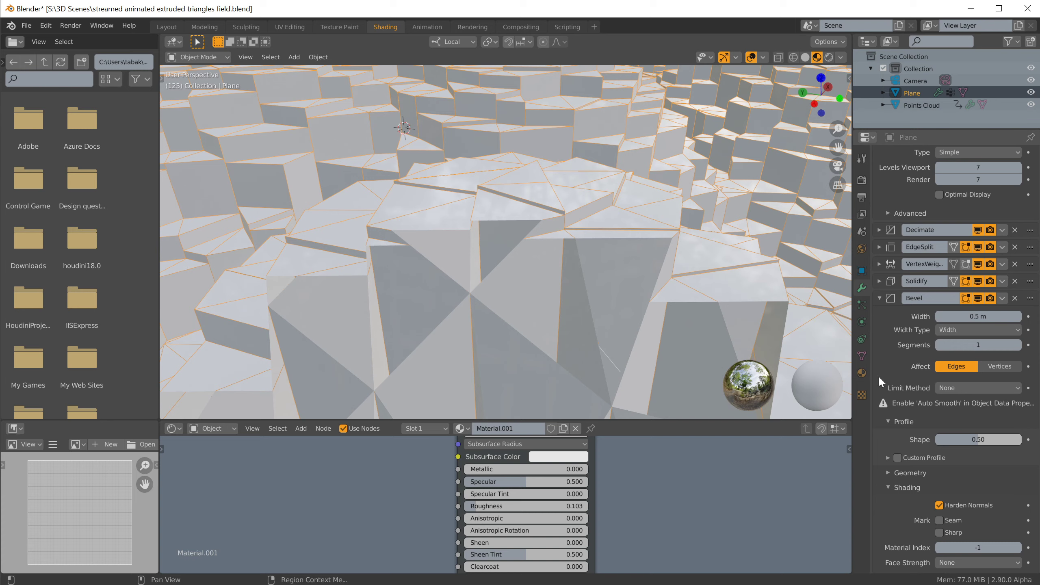
left_click(980, 316)
left_click(945, 316)
type("00")
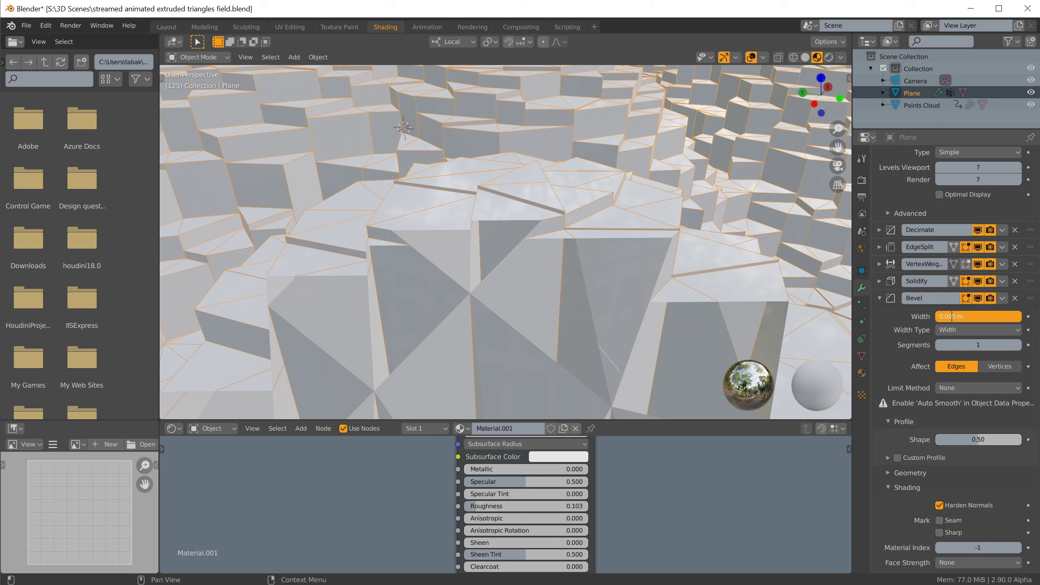
key("Return")
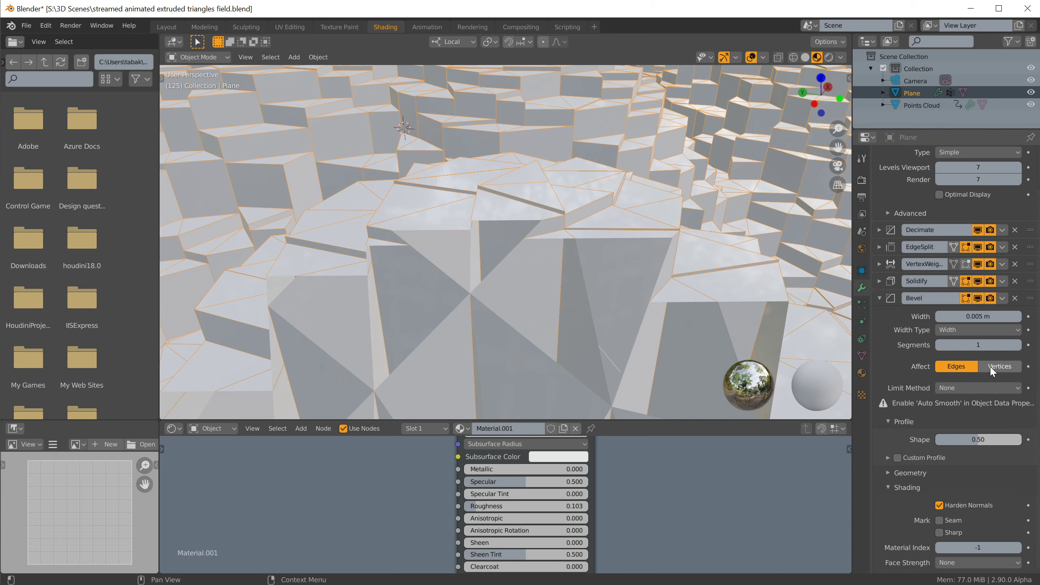
Step: Try the plane's Bevel on vertices, return it to Edges and check the object's transform values
left_click(994, 368)
left_click(967, 364)
left_click(864, 273)
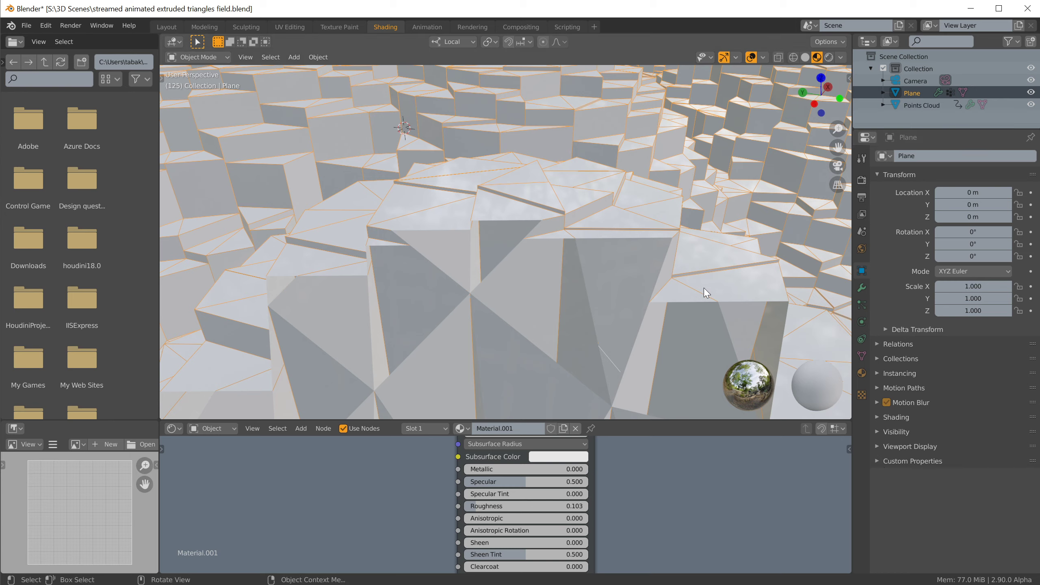
Step: Add a cube mesh as a bevel test object and frame it in the view
middle_click_drag(677, 275, 580, 287)
scroll(700, 231, "down", 2)
scroll(700, 231, "down", 3)
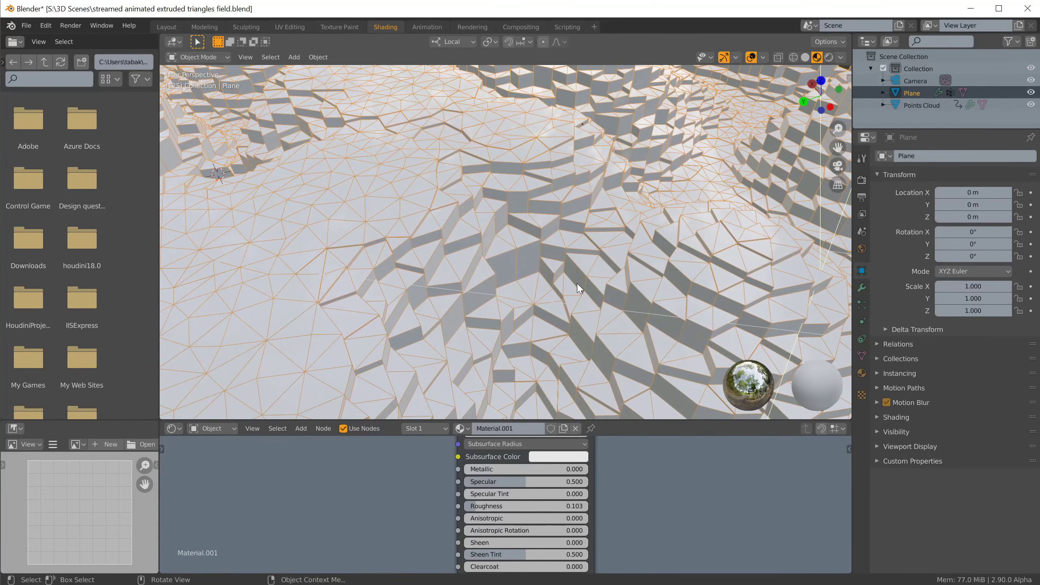
key("shift+a")
mouse_move(540, 94)
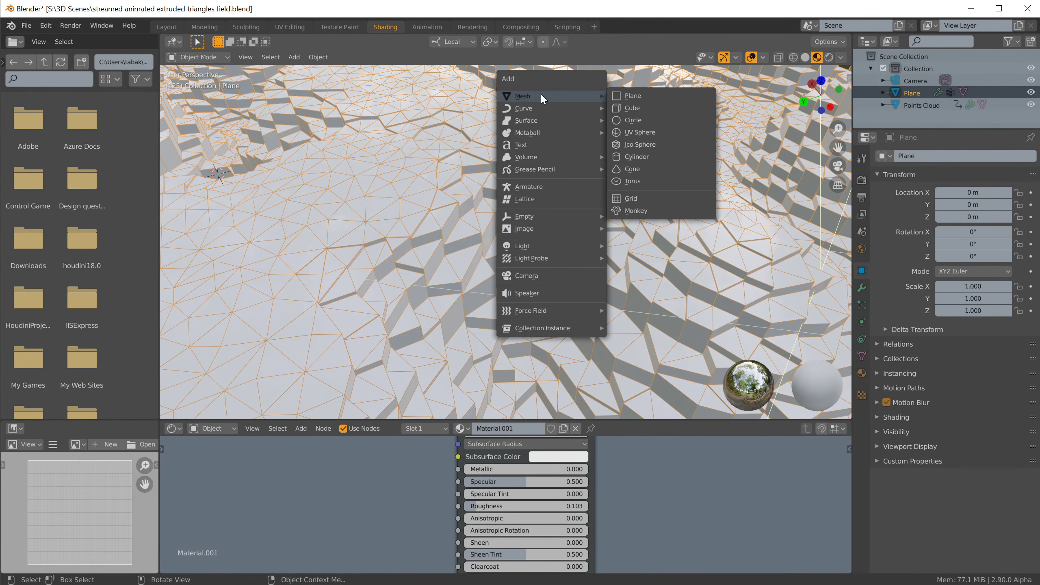
left_click(635, 108)
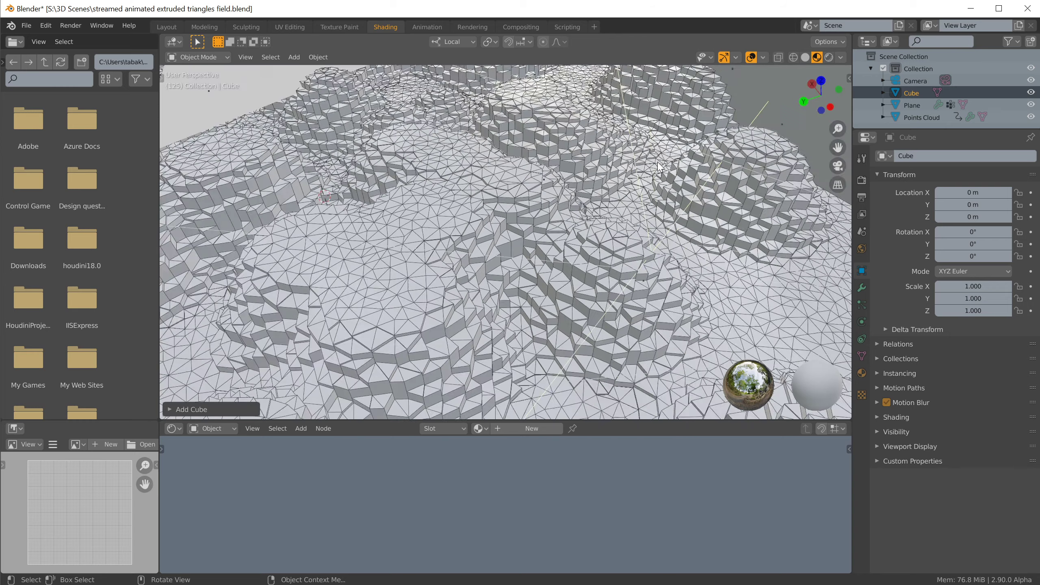
key("KP_Decimal")
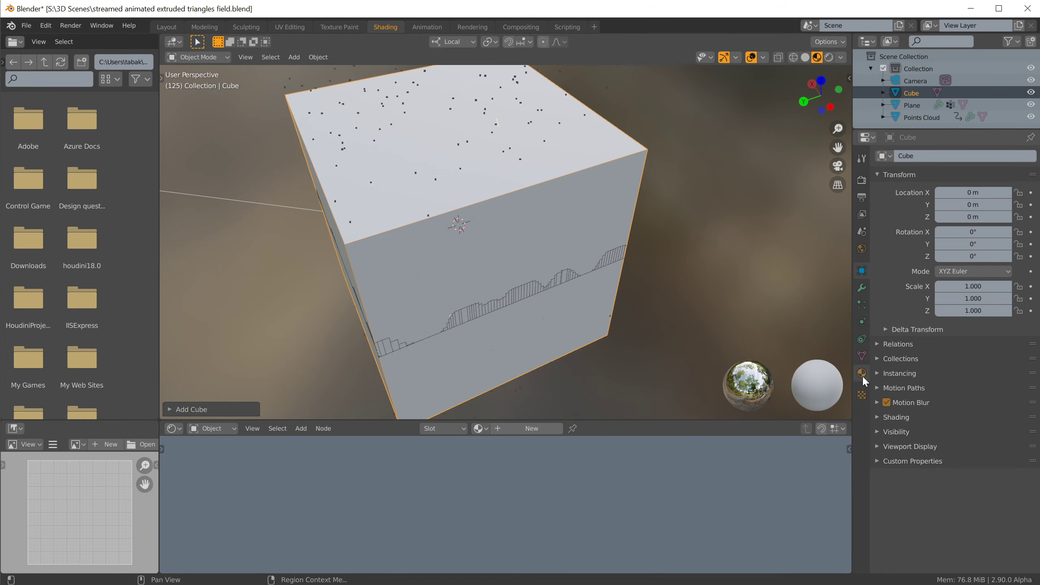
Step: Add a Bevel modifier with a 0.01 m offset to the cube and compare its Vertices and Edges modes
left_click(862, 287)
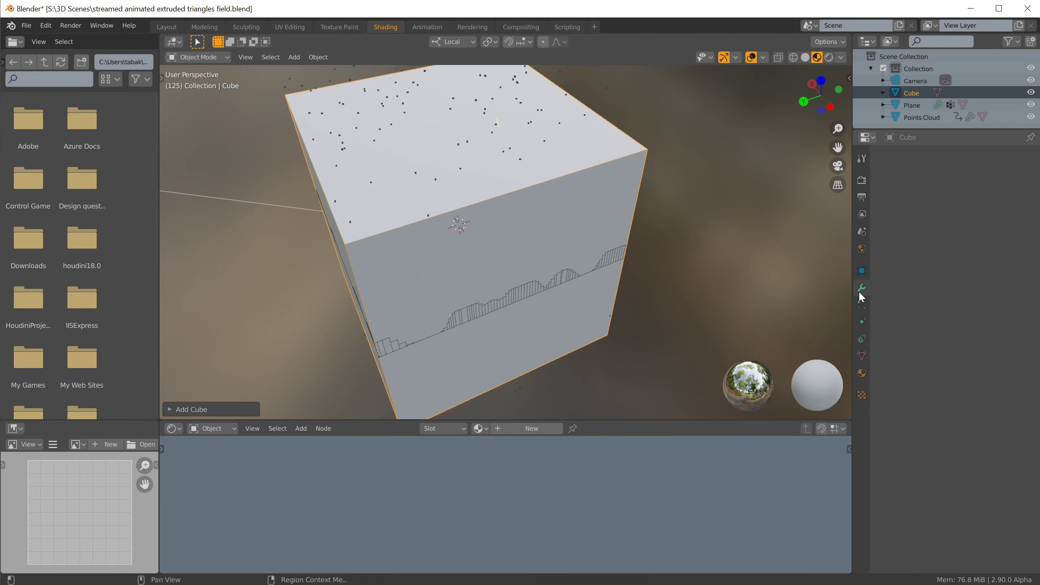
left_click(920, 156)
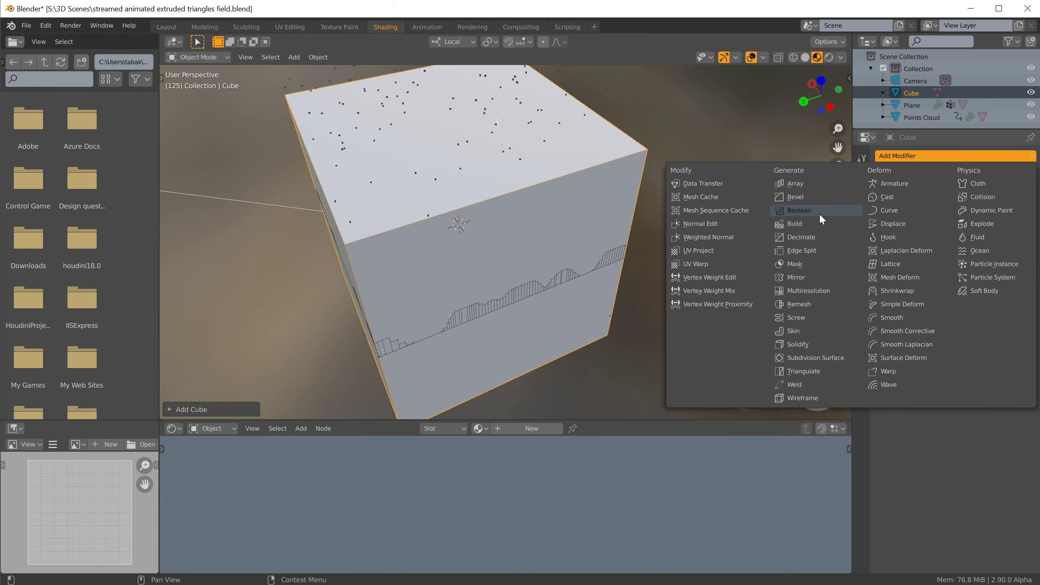
left_click(819, 197)
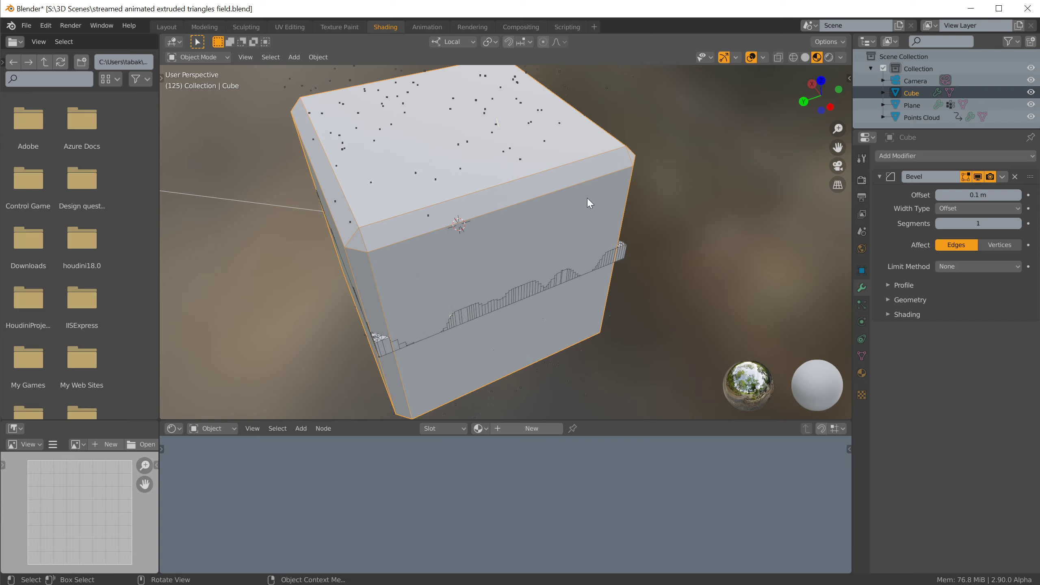
middle_click_drag(587, 198, 540, 197)
left_click_drag(979, 194, 960, 194)
scroll(659, 176, "up", 6)
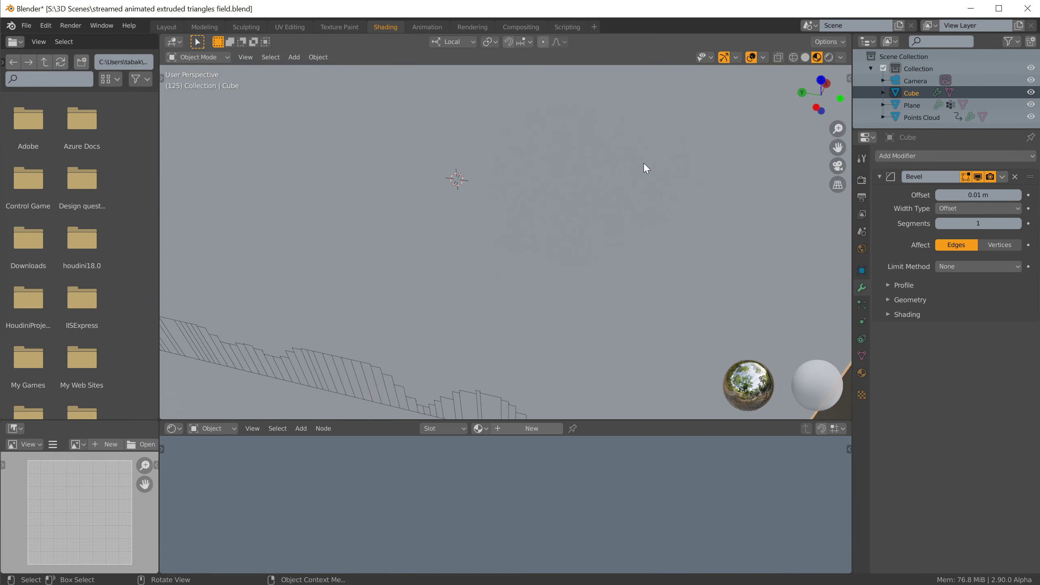
middle_click_drag(643, 162, 682, 168)
left_click(991, 245)
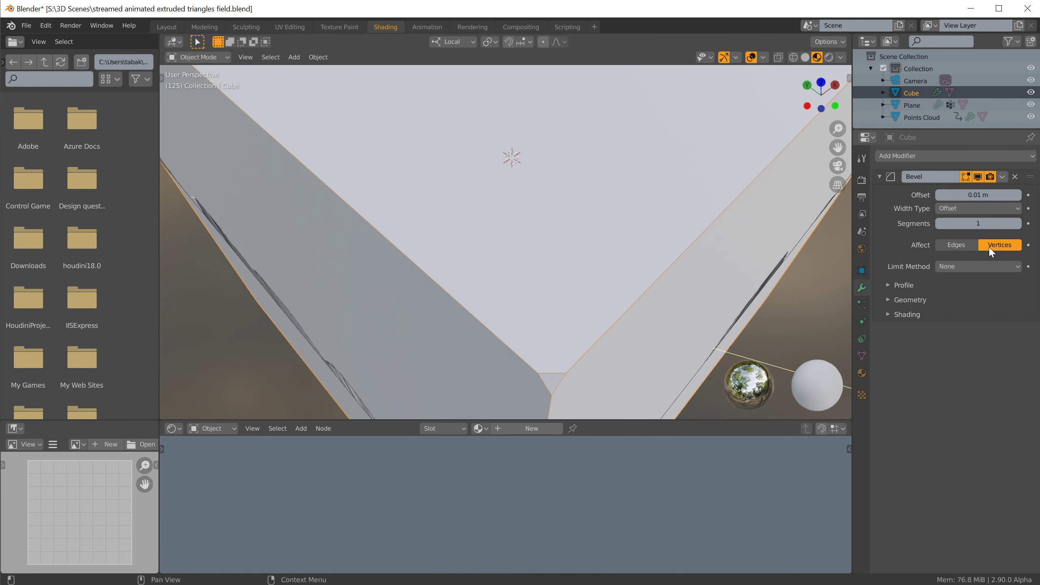
left_click(957, 245)
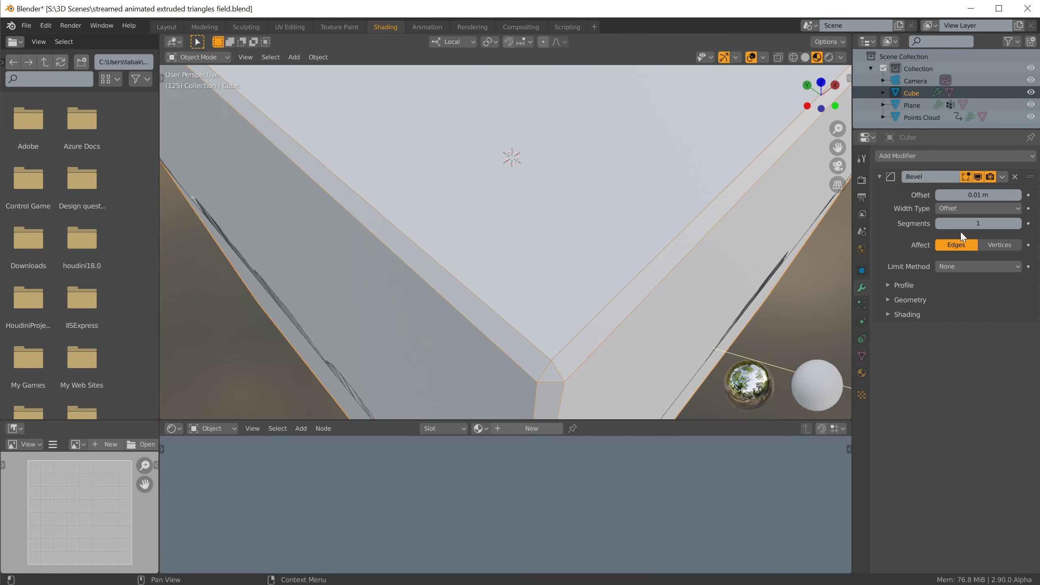
Step: Remove the test cube's Bevel modifier, delete the cube and reselect the terrain plane
left_click(1016, 176)
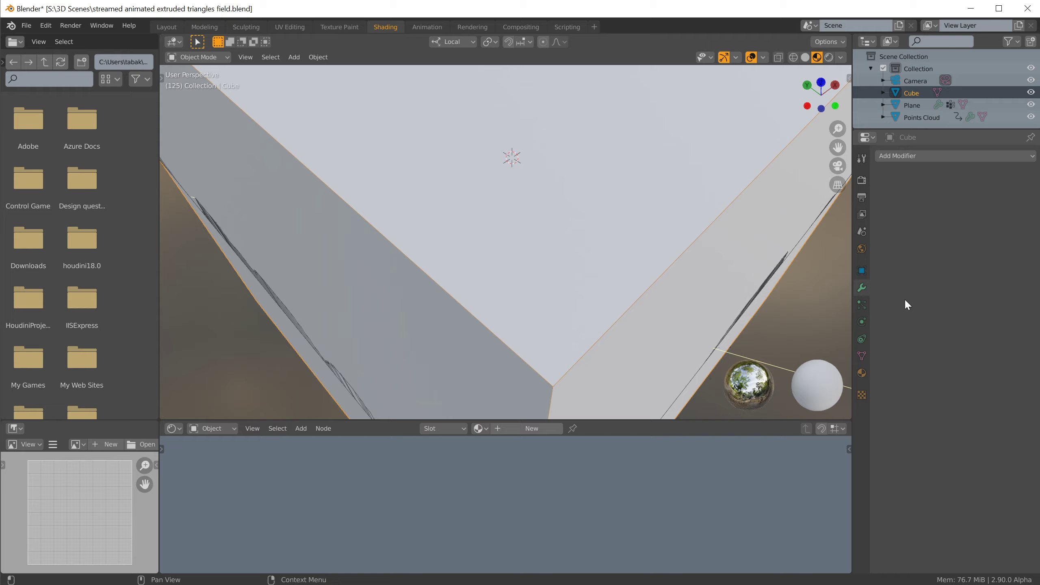
key("x")
left_click(655, 304)
left_click(627, 308)
Step: Remove the plane's existing Bevel modifier and add a new one after Solidify
scroll(627, 307, "up", 5)
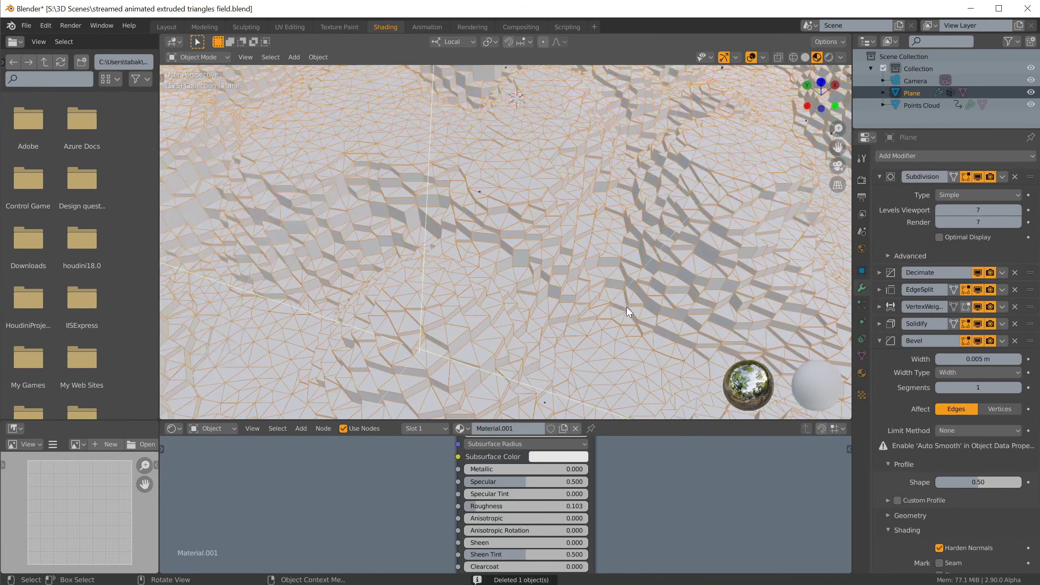
middle_click_drag(627, 307, 679, 256)
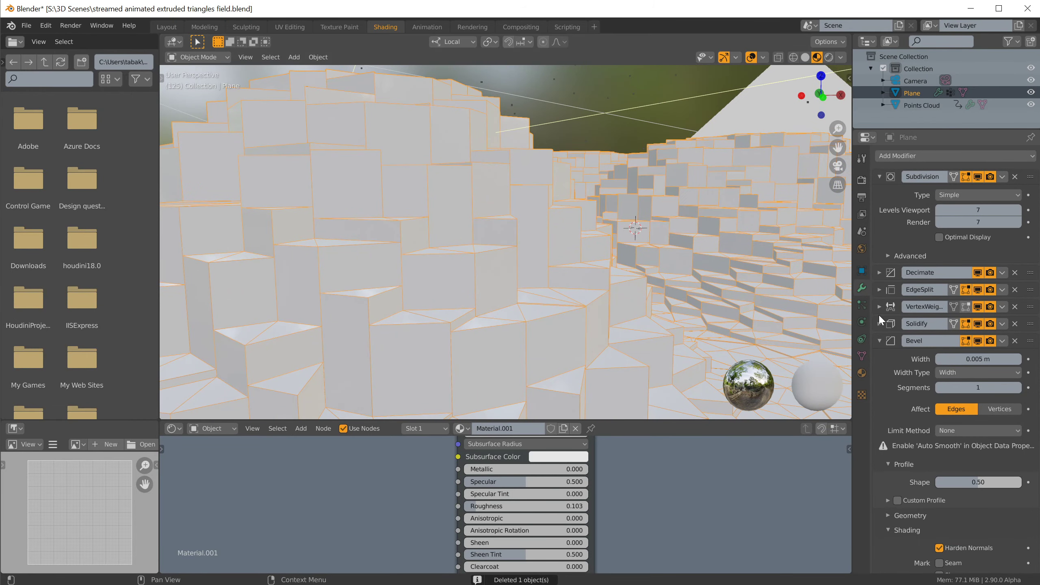
left_click(1017, 340)
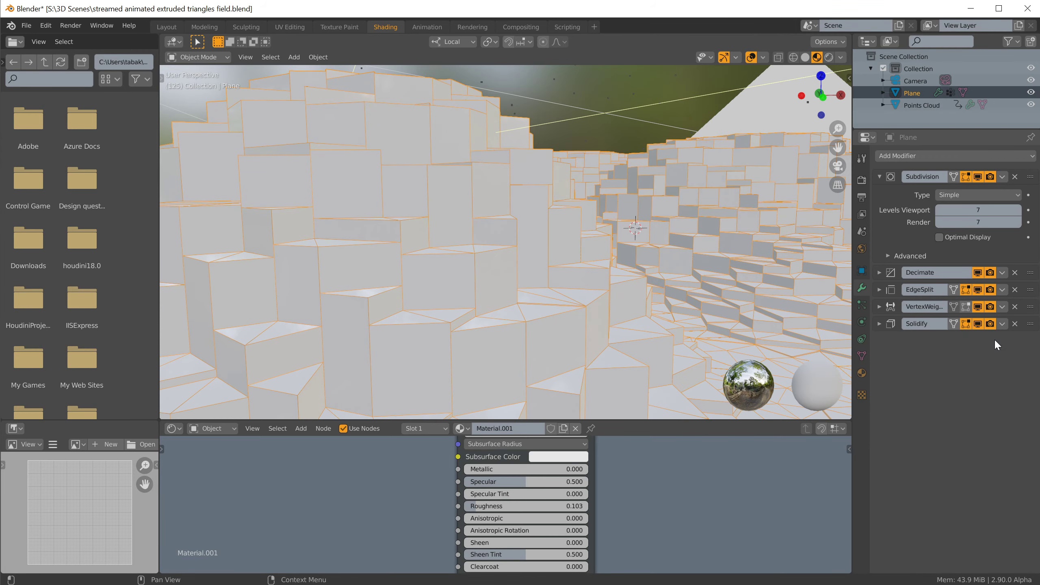
left_click(893, 175)
left_click(891, 156)
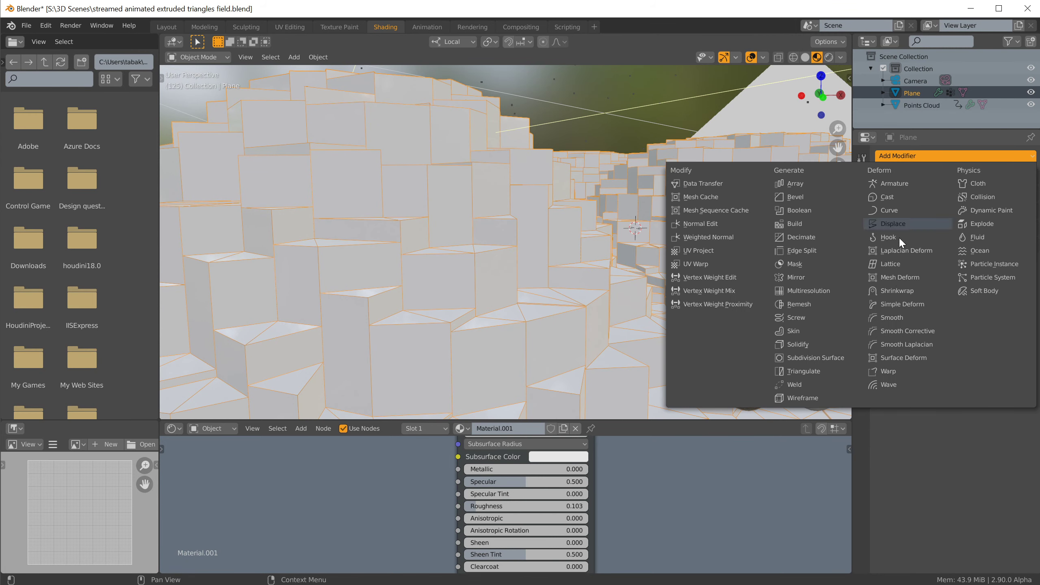
left_click(823, 197)
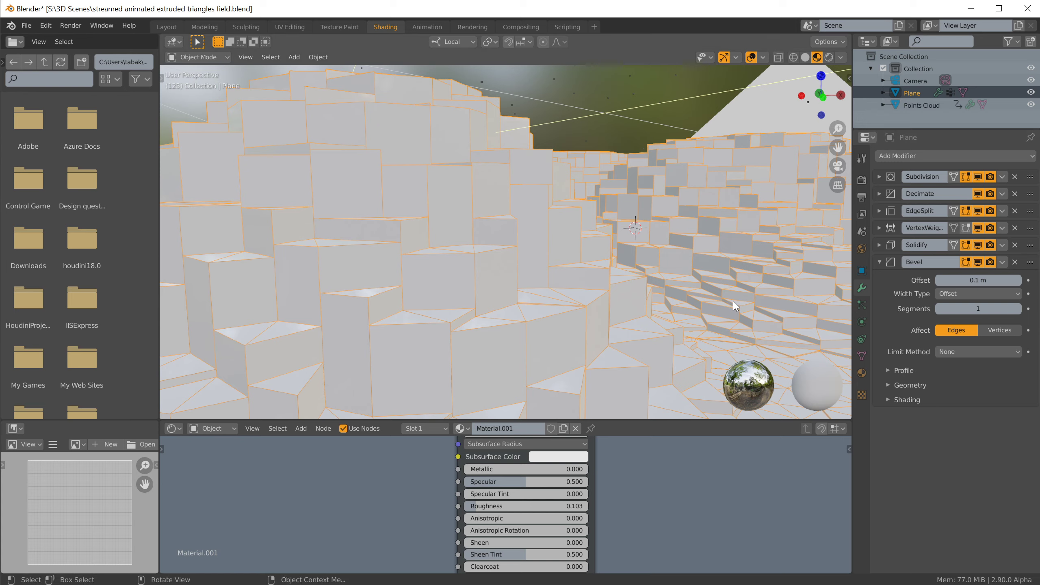
Step: Set the new Bevel modifier's width type to Percent and inspect the terrain's block edges
left_click(950, 294)
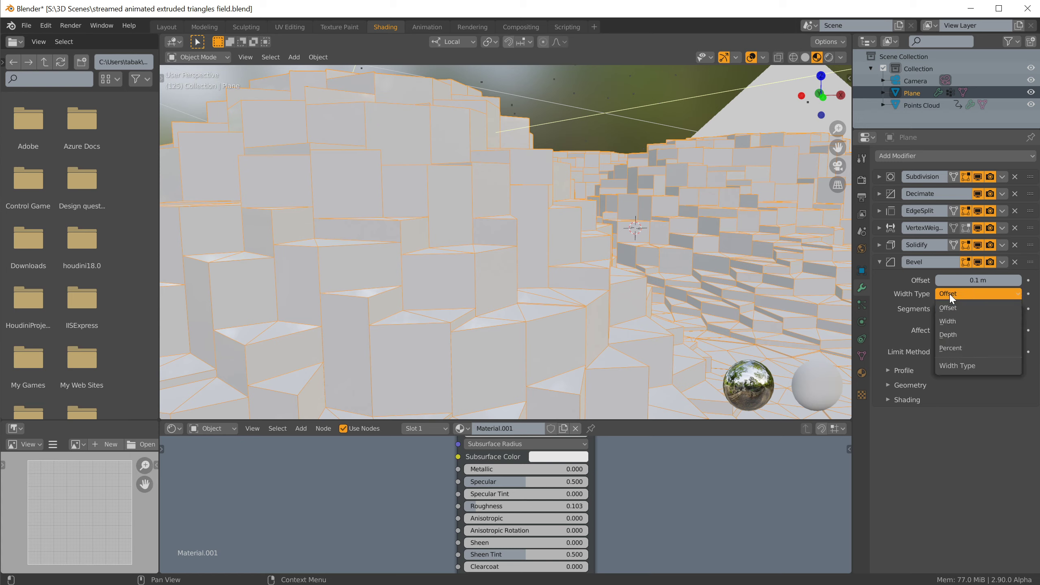
left_click(961, 346)
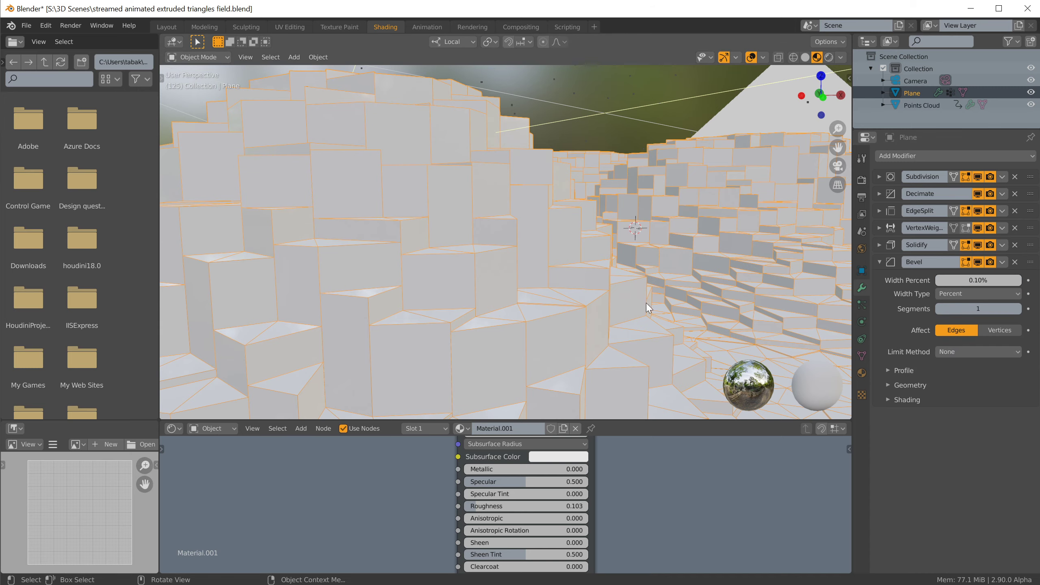
middle_click_drag(646, 302, 643, 294)
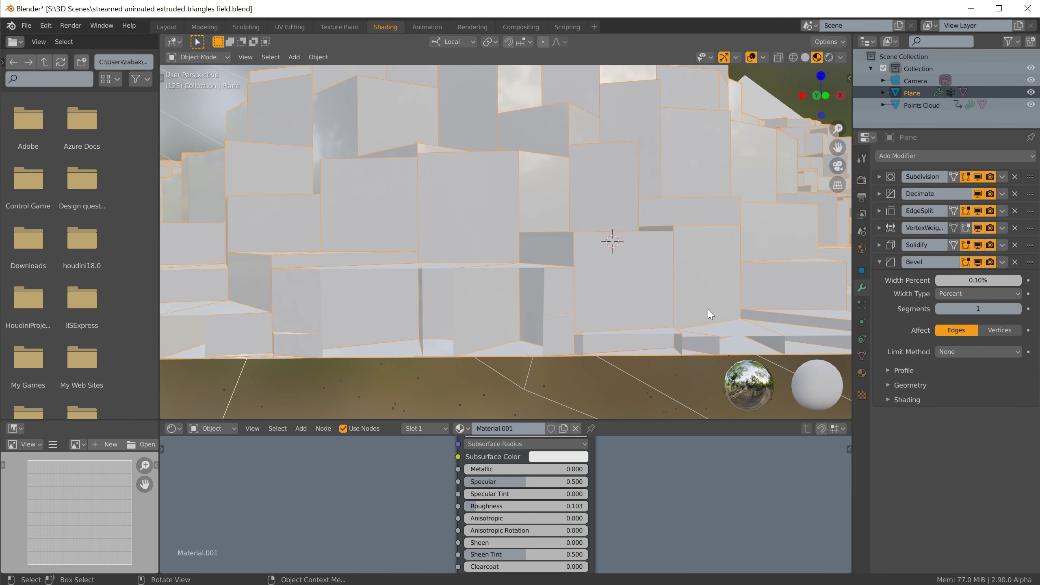
left_click(889, 370)
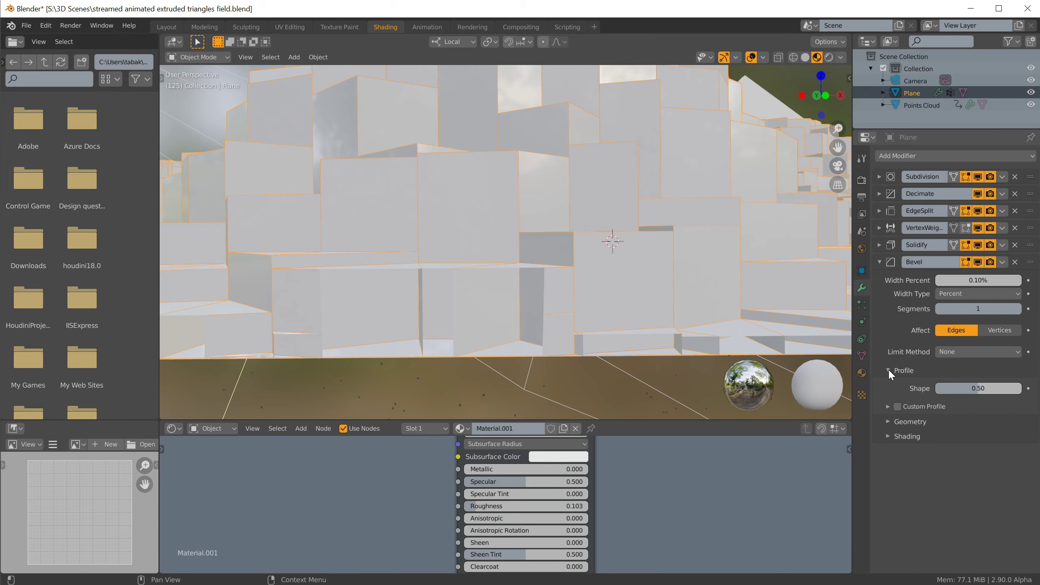
left_click(888, 369)
left_click(946, 294)
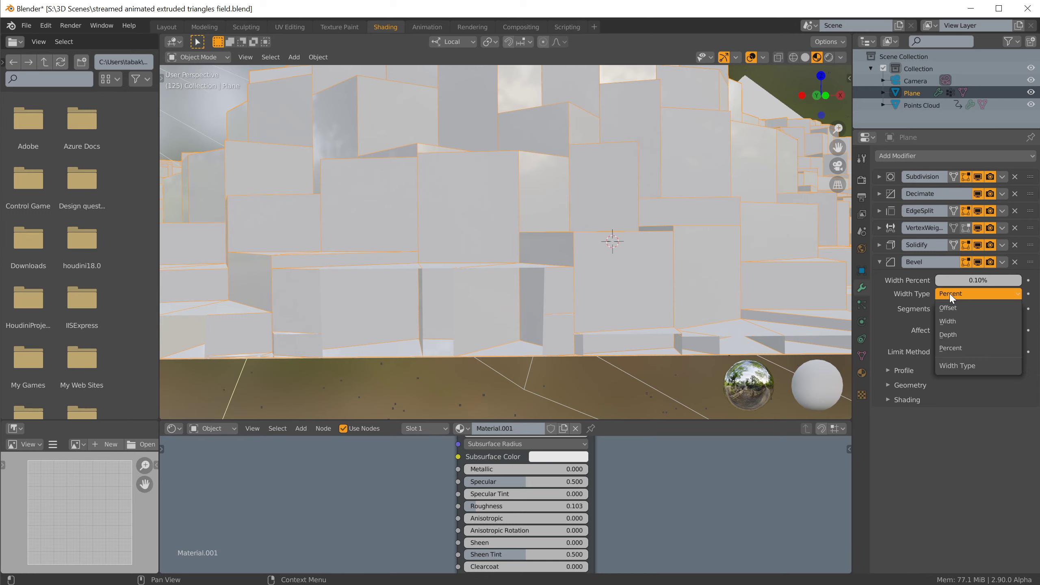
middle_click_drag(694, 288, 630, 313)
scroll(693, 292, "up", 1)
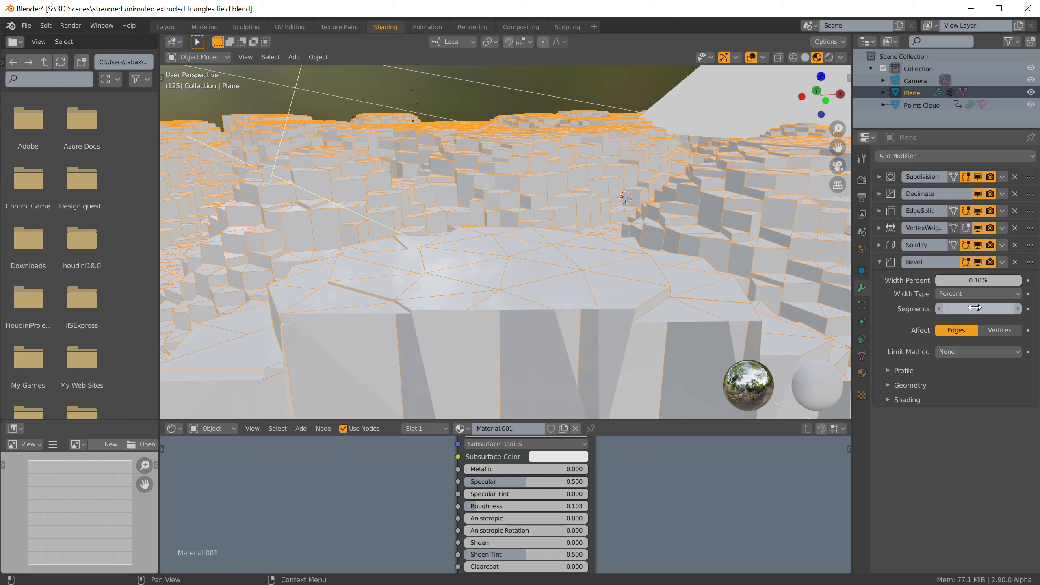
Step: Change the width type of the Plane's Bevel modifier to Offset
left_click(951, 349)
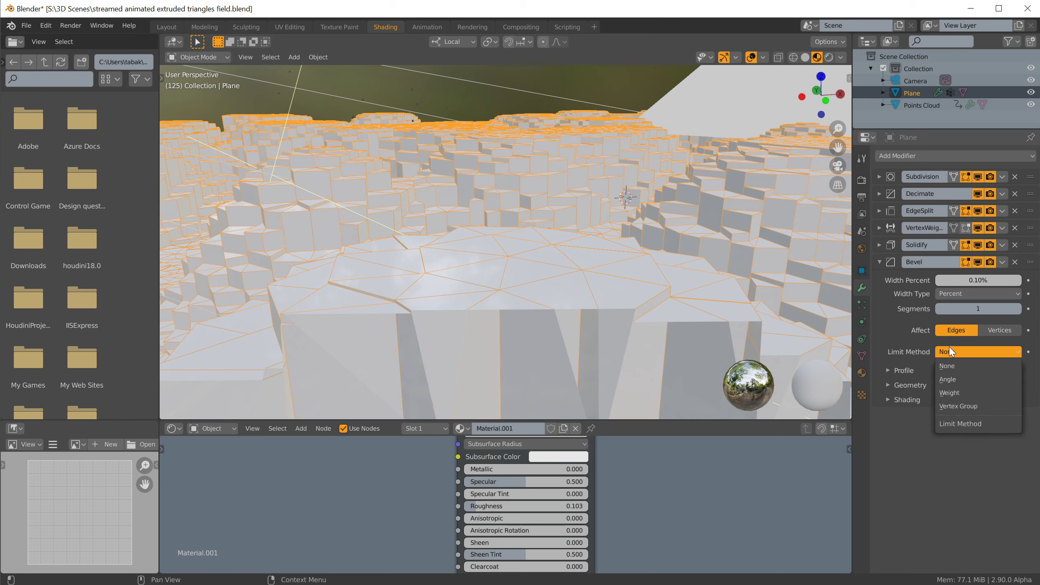
left_click(950, 349)
left_click(950, 350)
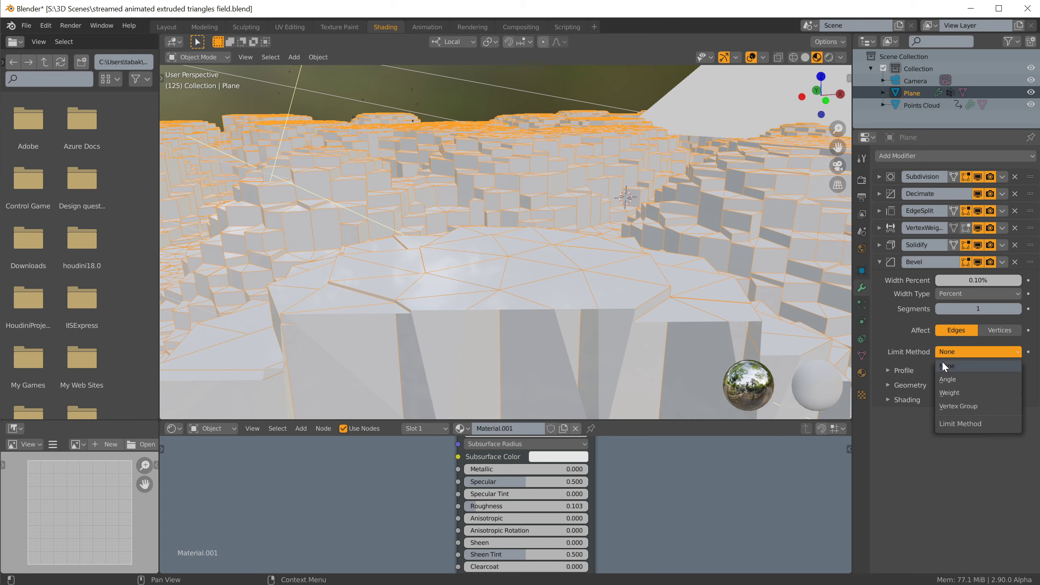
left_click(889, 370)
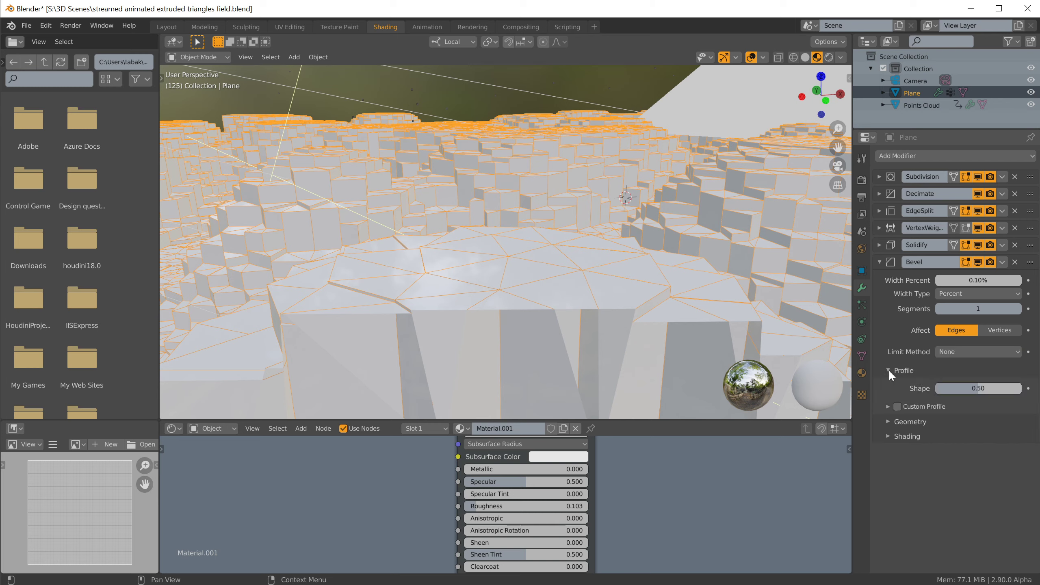
left_click(889, 369)
left_click(959, 295)
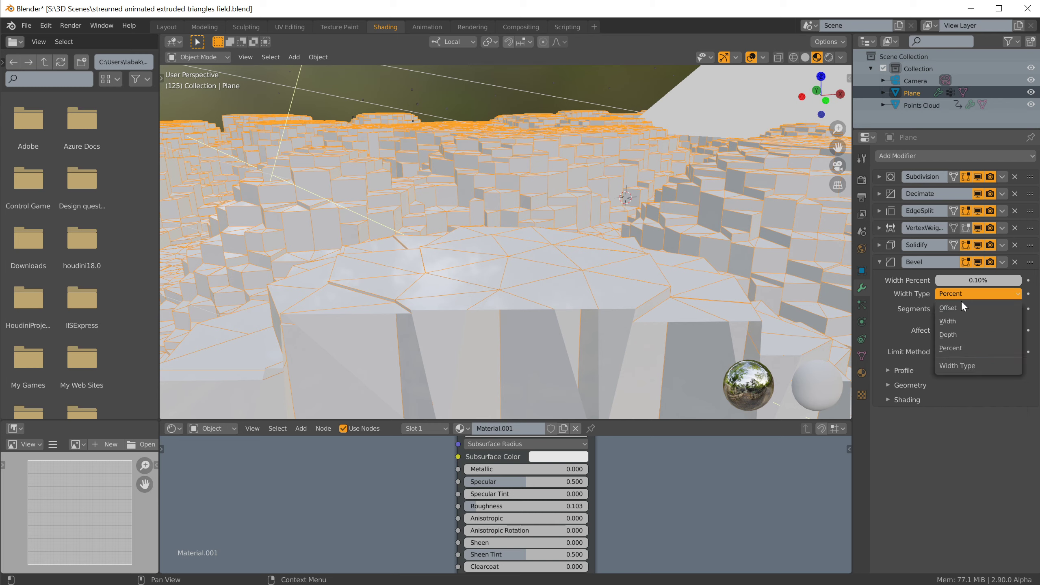
left_click(948, 308)
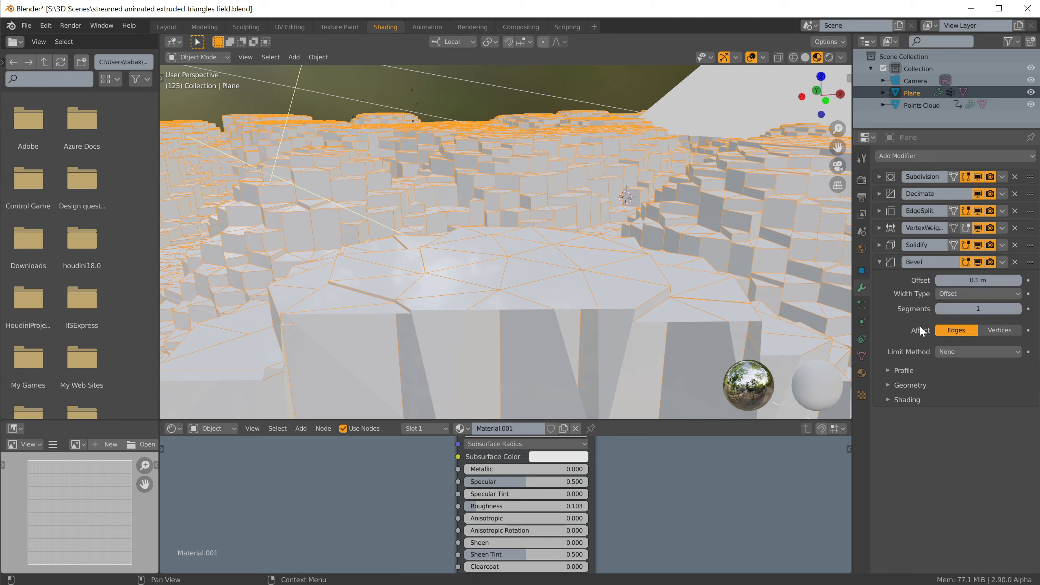
Step: Try the bevel on vertices instead of edges, and restore it to edges
left_click(990, 330)
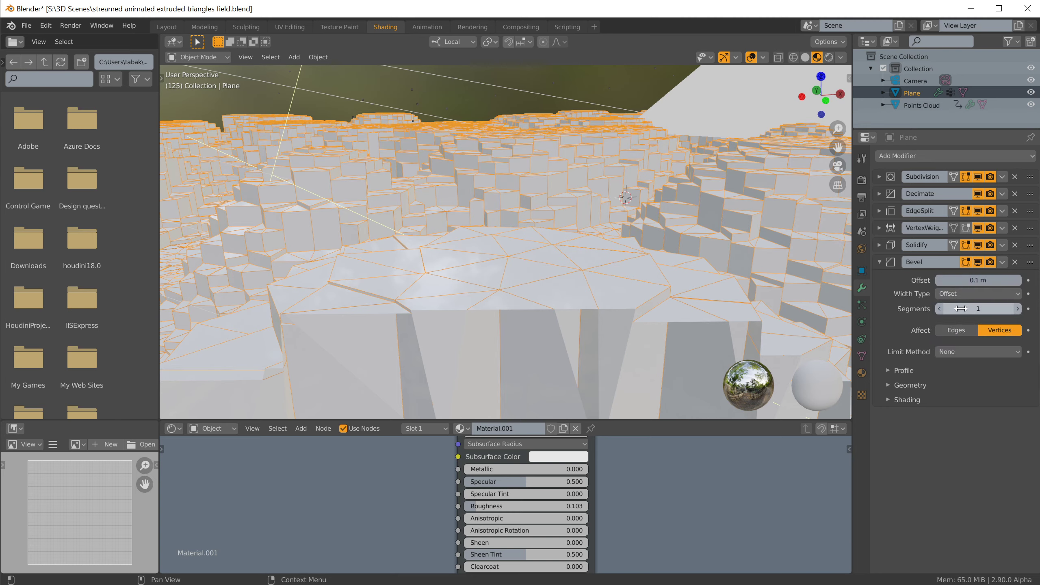
left_click(960, 331)
left_click(997, 331)
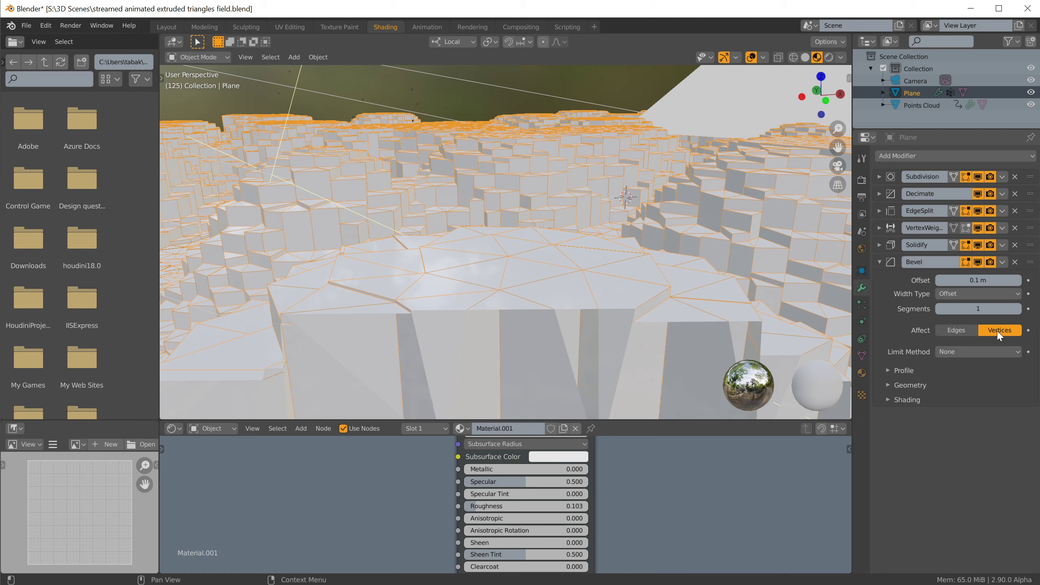
left_click(953, 332)
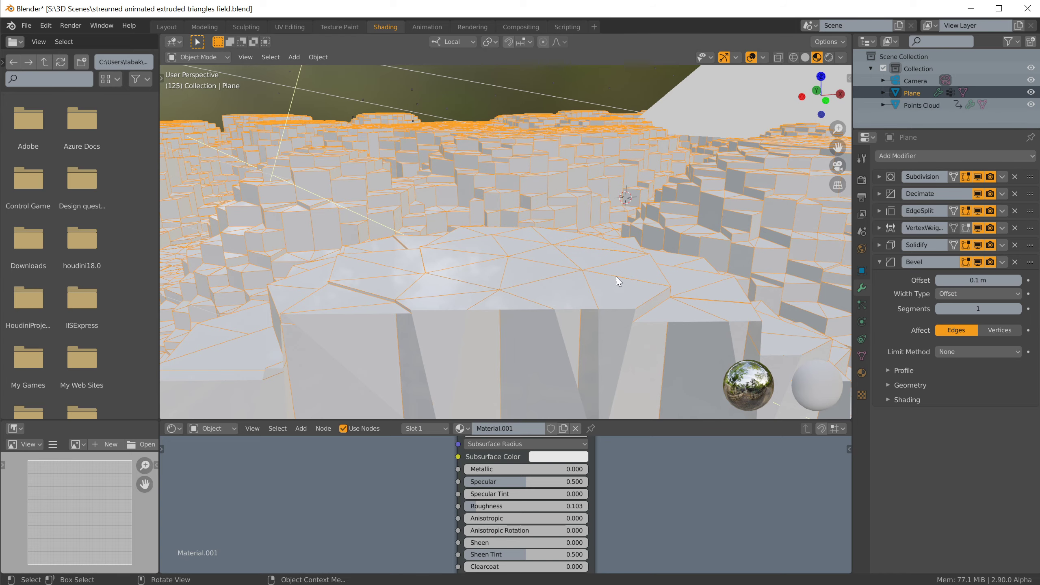
Step: Switch to the Layout workspace and show the Plane's modifier settings
middle_click_drag(661, 292, 652, 296)
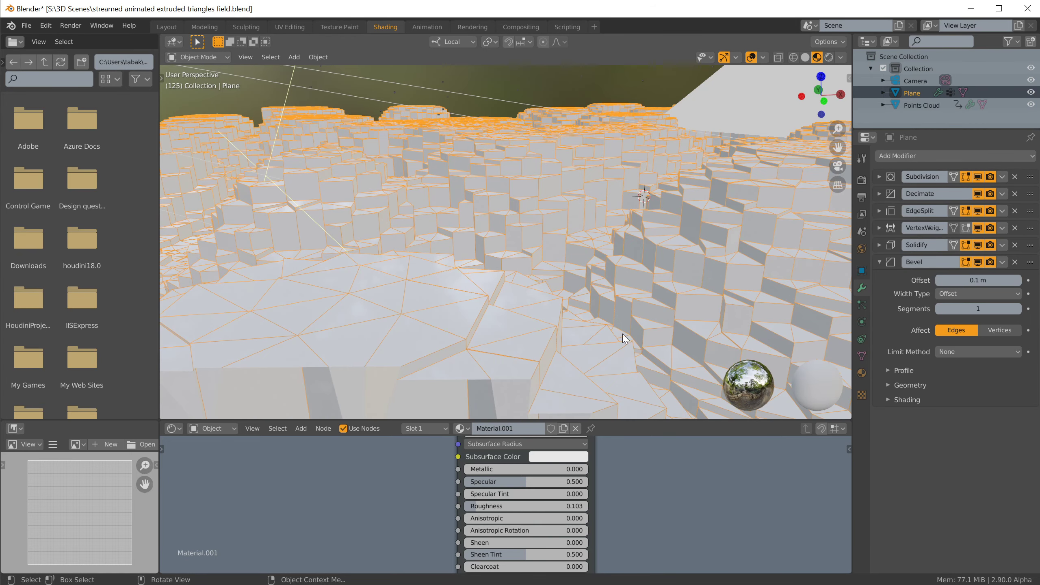
scroll(569, 349, "up", 1)
scroll(569, 350, "down", 3)
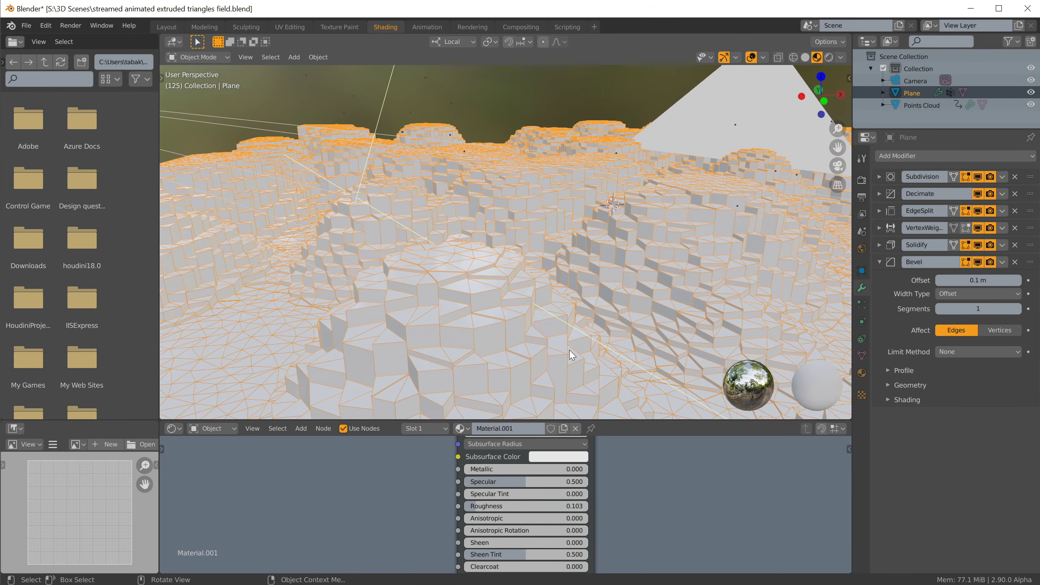
middle_click_drag(569, 349, 593, 325)
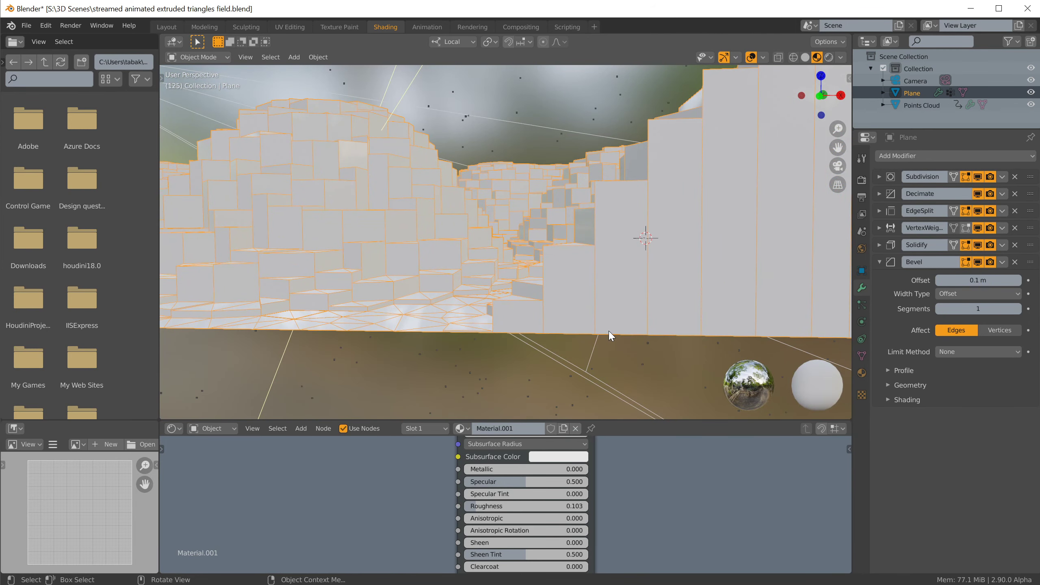
right_click(159, 234)
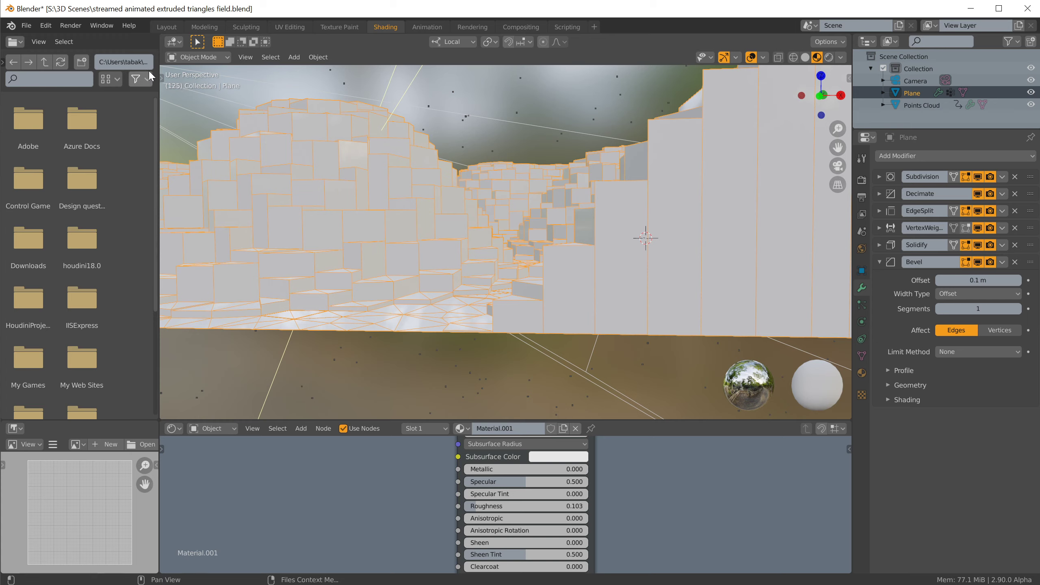
left_click(167, 27)
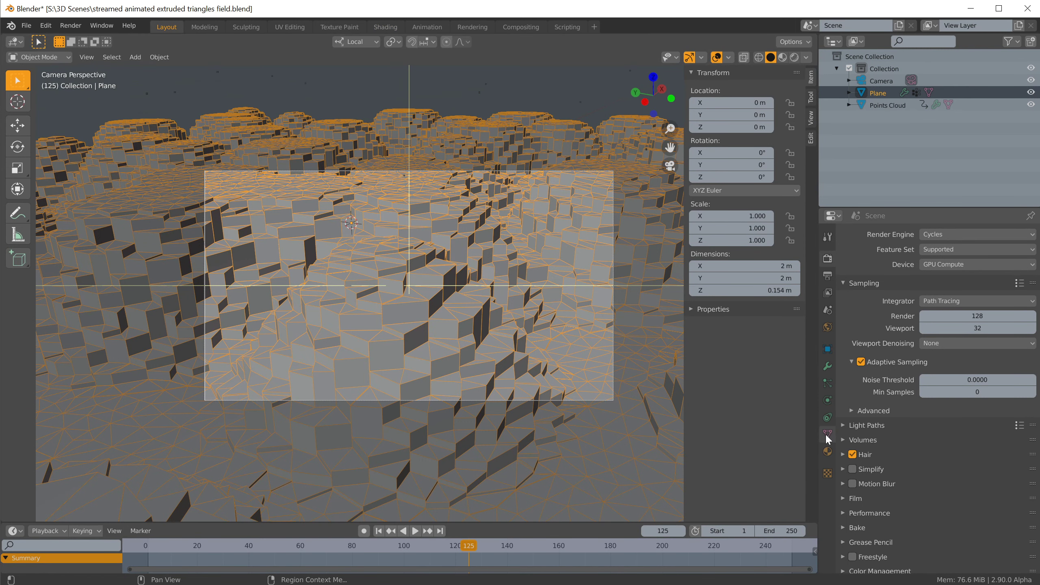
left_click(827, 367)
Step: Set the Bevel modifier's offset to 0.001 m
mouse_move(586, 365)
middle_mouse_down()
mouse_move(555, 333)
mouse_move(600, 361)
mouse_move(567, 370)
middle_mouse_up()
scroll(568, 370, "up", 3)
scroll(569, 373, "down", 5)
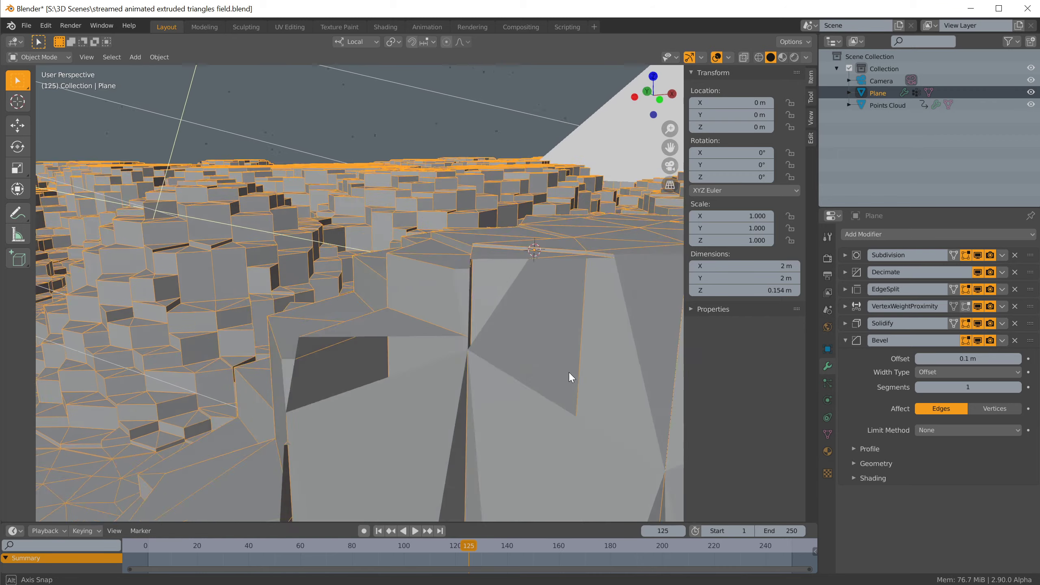
middle_click_drag(625, 390, 564, 334, "shift")
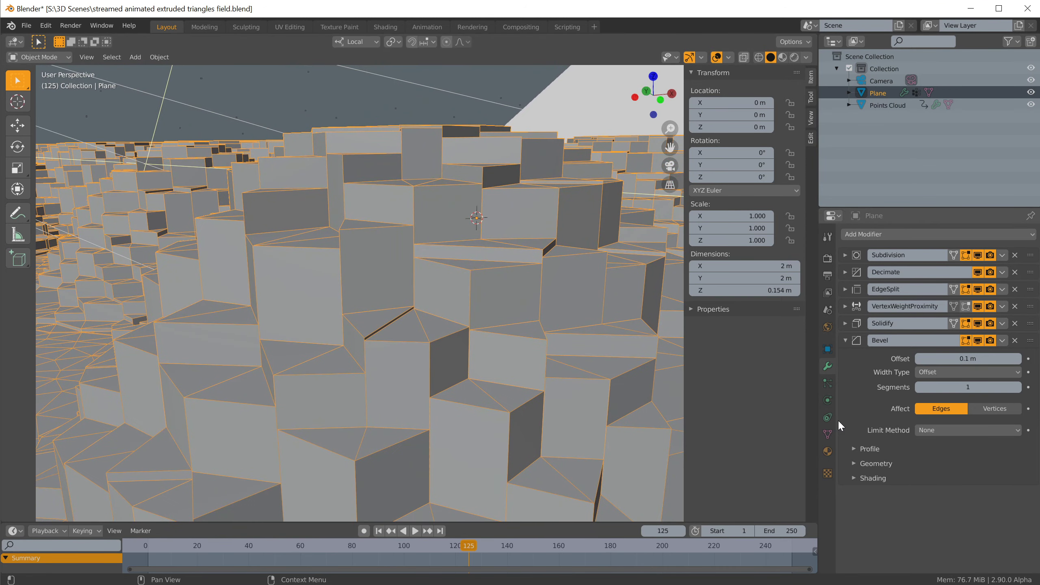
left_click(968, 359)
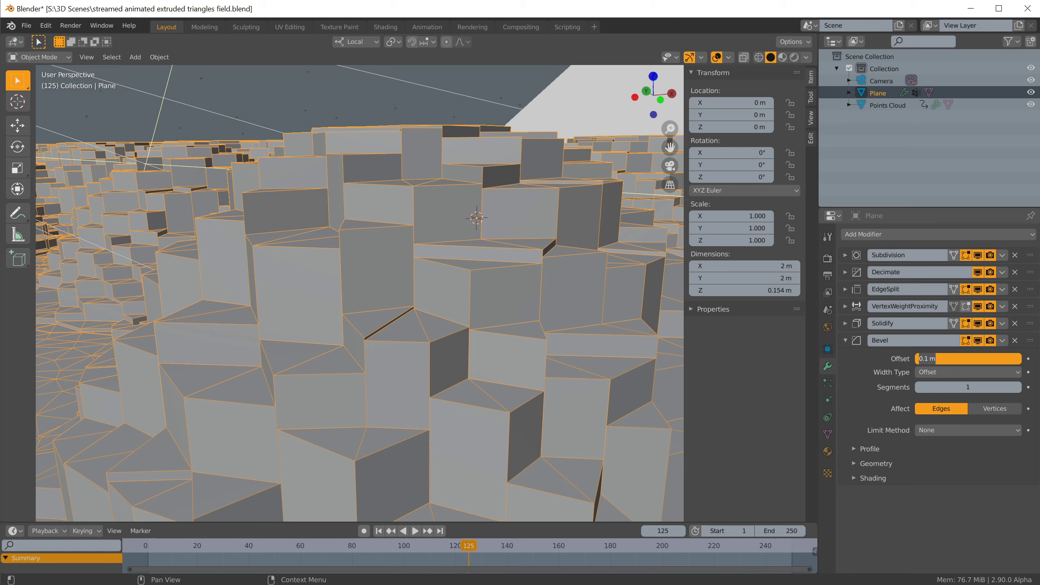
left_click(923, 359)
type("00")
key("Return")
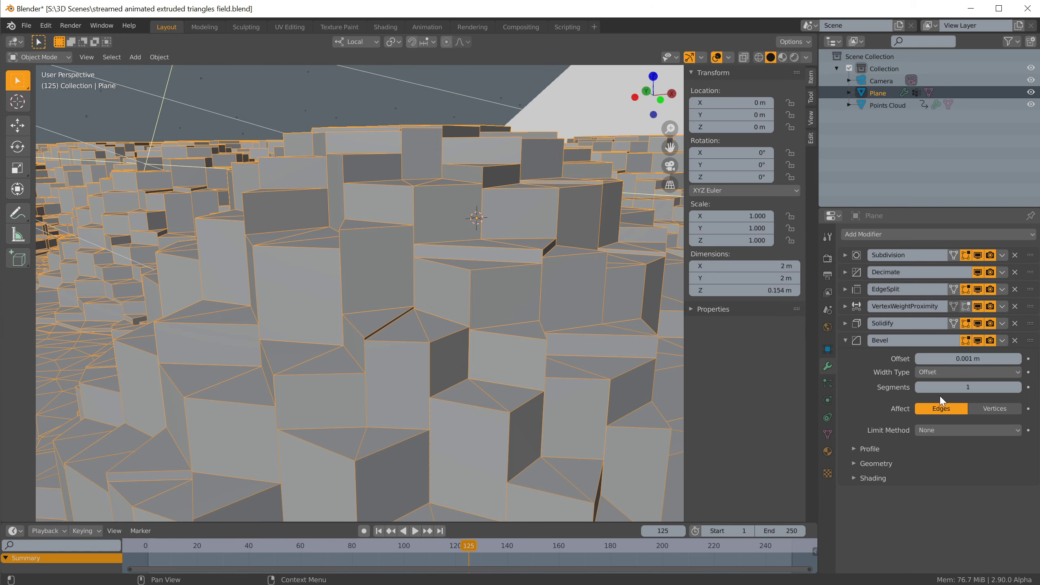
Step: Examine the extruded field from several angles and check the Points Cloud and Plane base meshes in Edit Mode
middle_click_drag(655, 395, 635, 362)
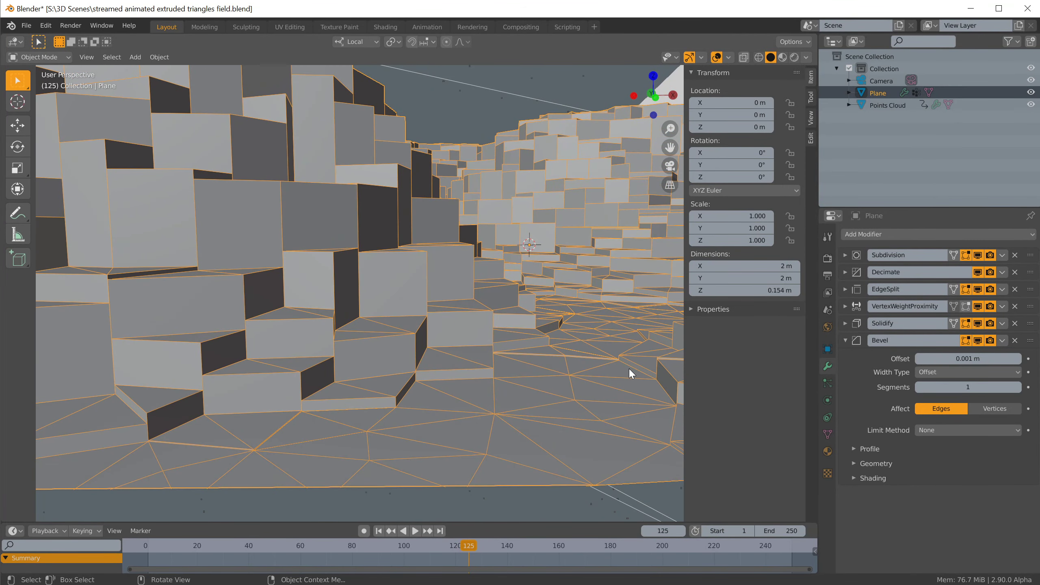
mouse_move(588, 389)
middle_mouse_down()
mouse_move(566, 407)
mouse_move(587, 406)
middle_mouse_up()
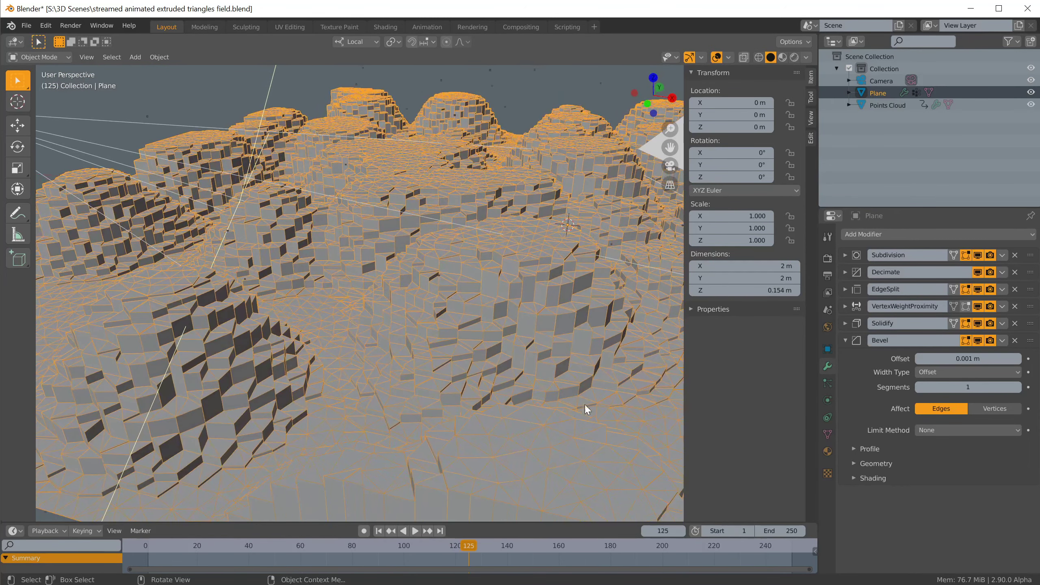
left_click(636, 356)
key("Tab")
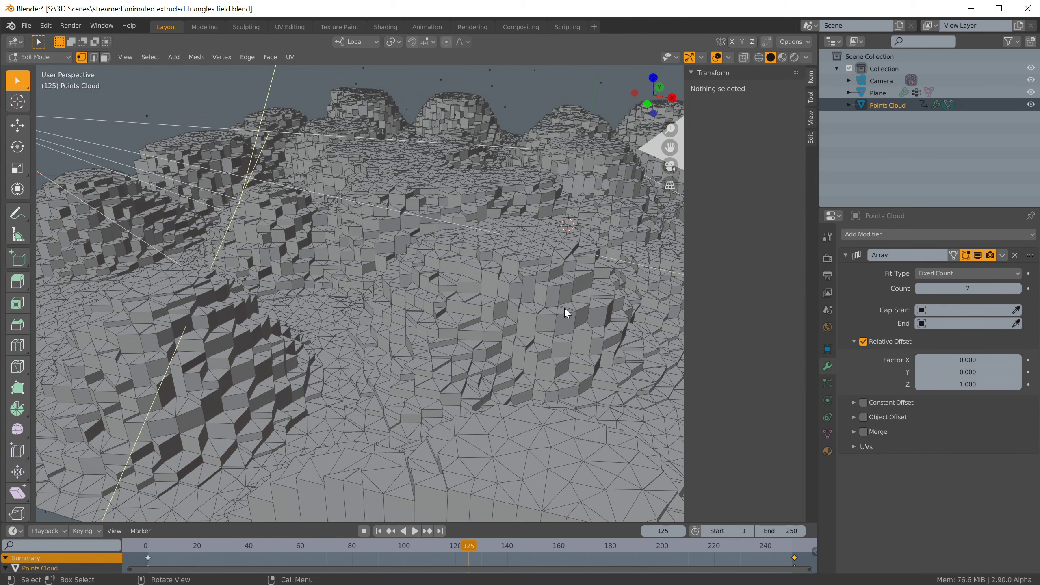
key("Tab")
left_click(516, 345)
key("Tab")
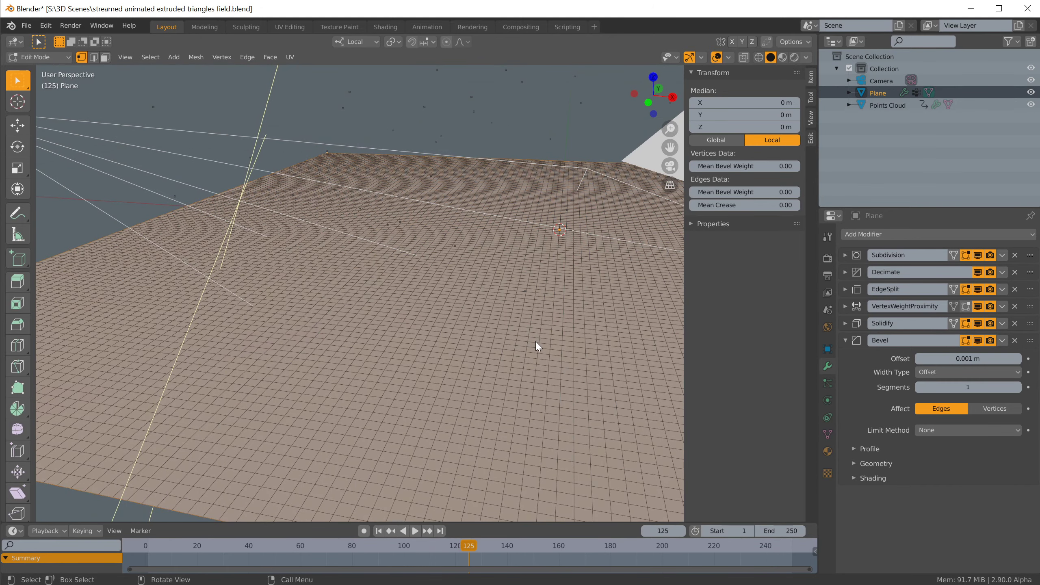
key("Tab")
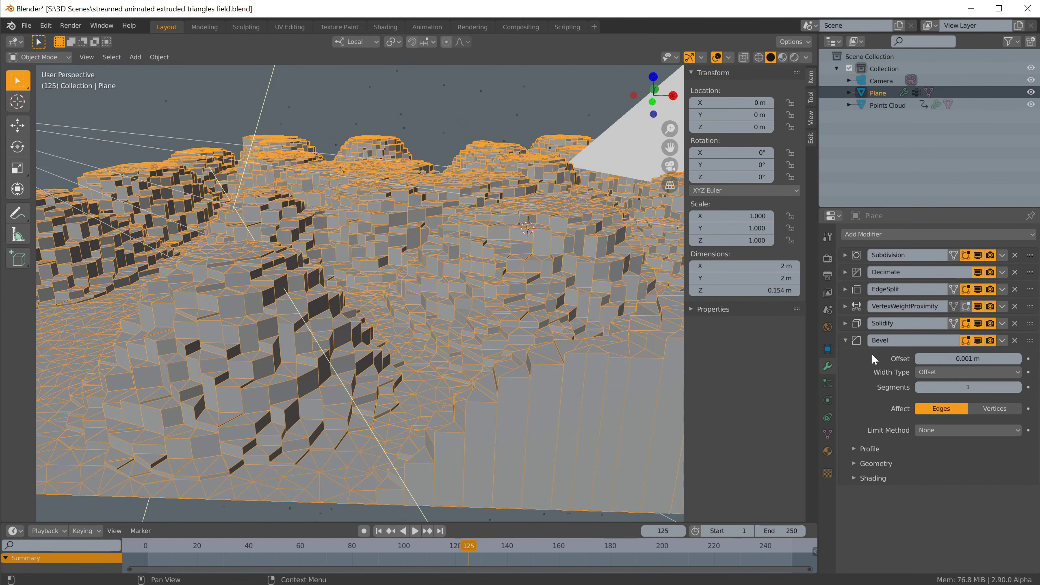
Step: Collapse the Bevel modifier's settings in the Plane's modifier stack
left_click(845, 340)
middle_click_drag(548, 348, 532, 394)
scroll(565, 347, "down", 8)
scroll(564, 346, "up", 8)
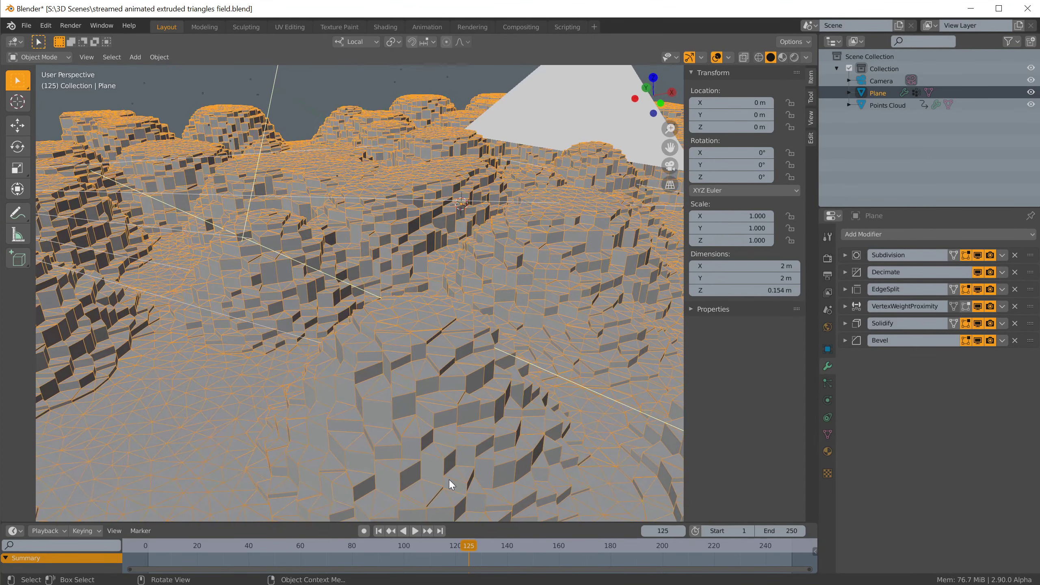
Step: Preview the animation of the extruded field and stop it at frame 72
left_click(318, 545)
key("space")
key("Escape")
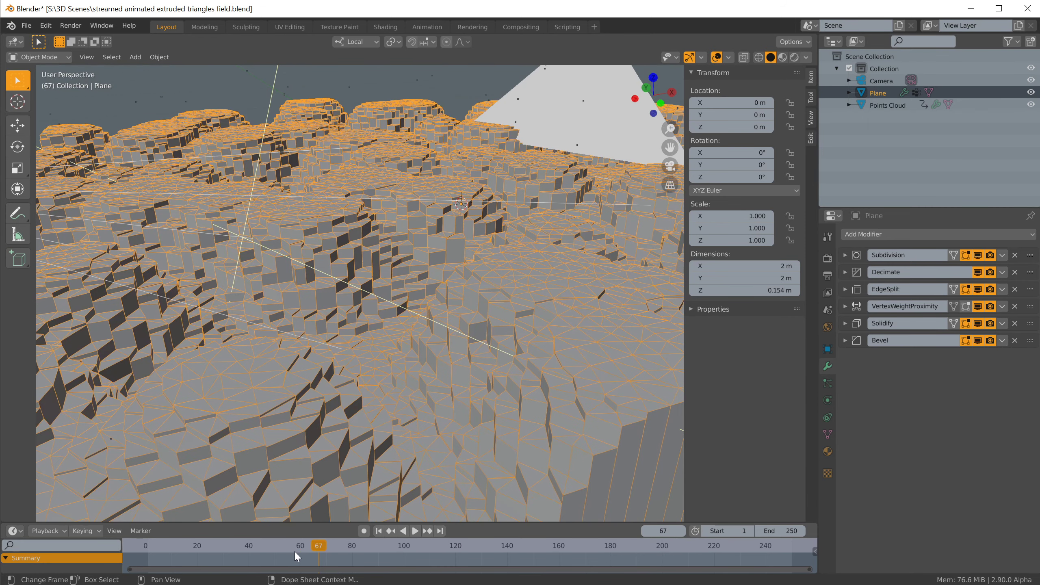
key("shift+ctrl+space")
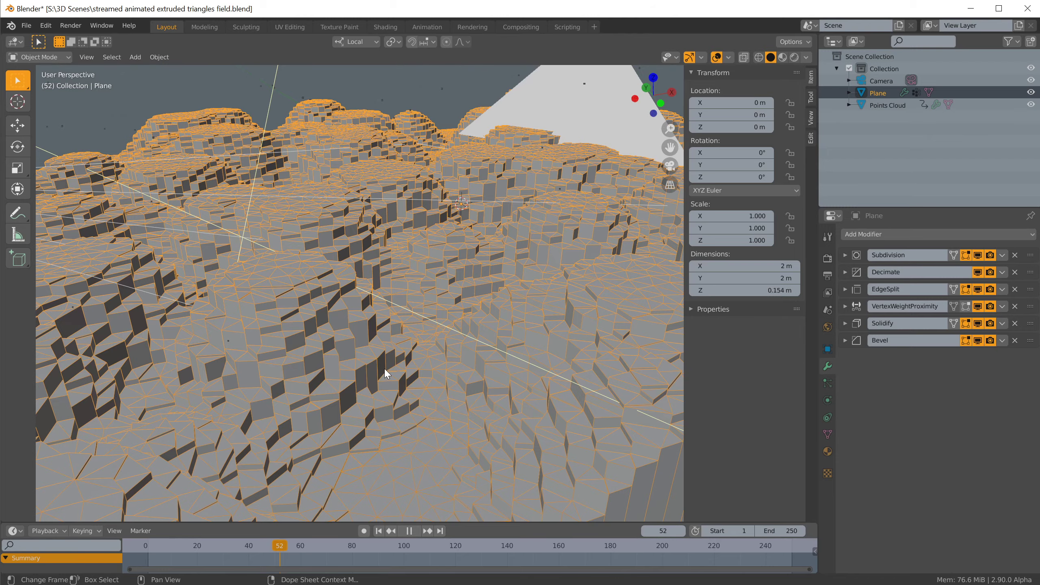
key("space")
middle_click_drag(391, 367, 430, 365)
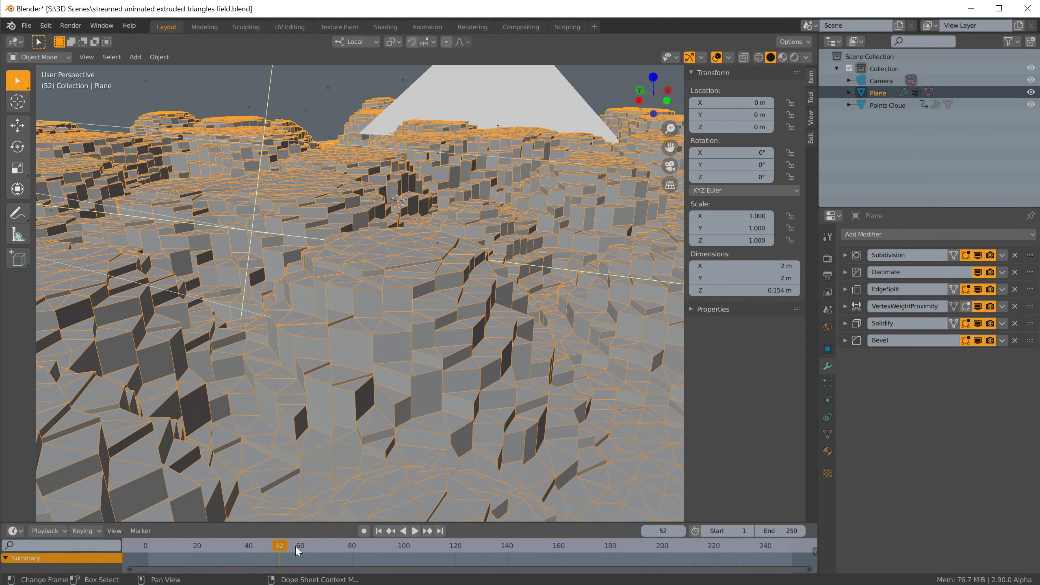
key("space")
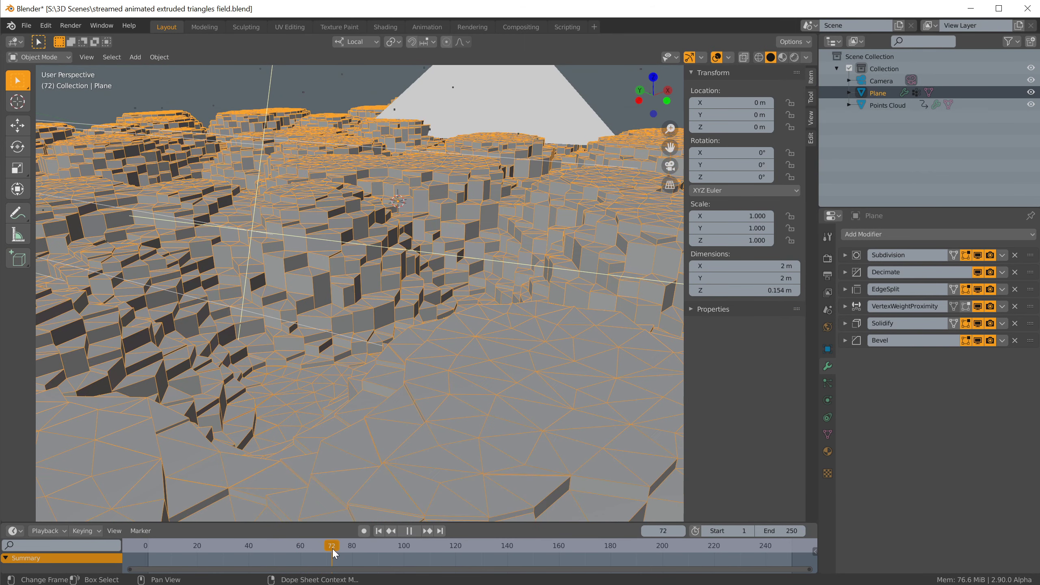
key("space")
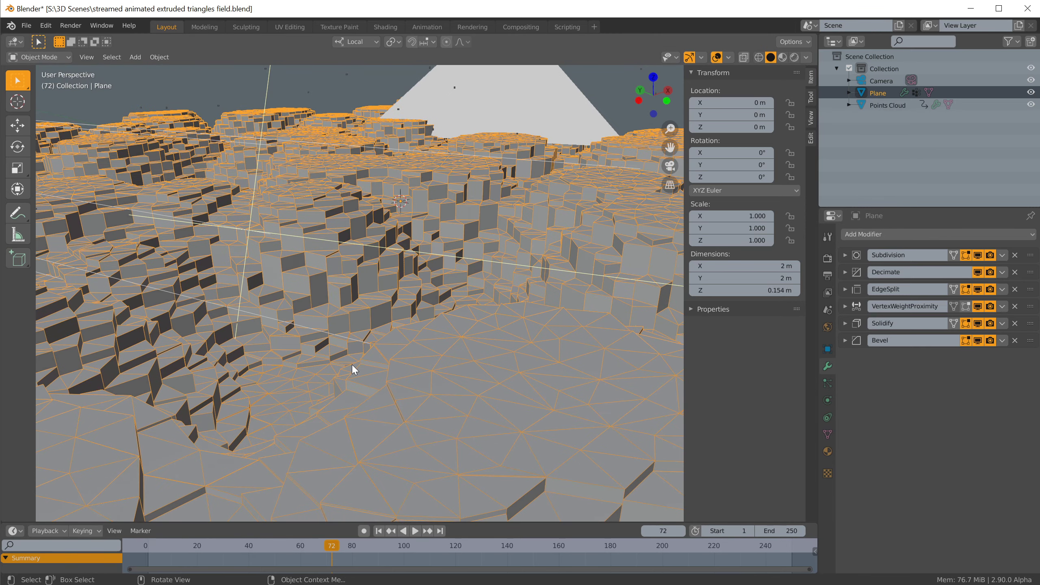
Step: View the scene through the camera with rendered shading and render the current frame as an image
key("KP_0")
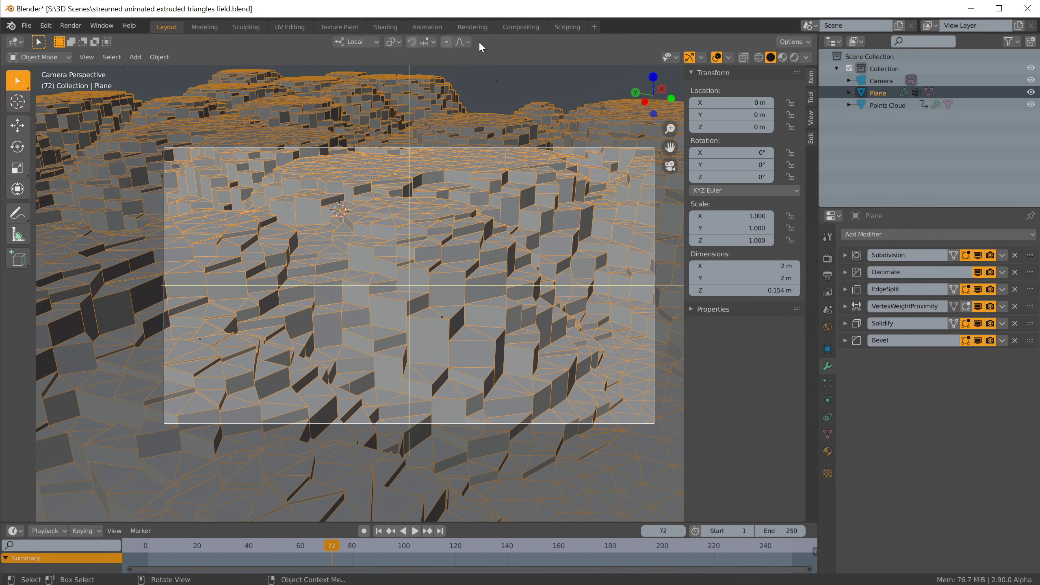
left_click(794, 57)
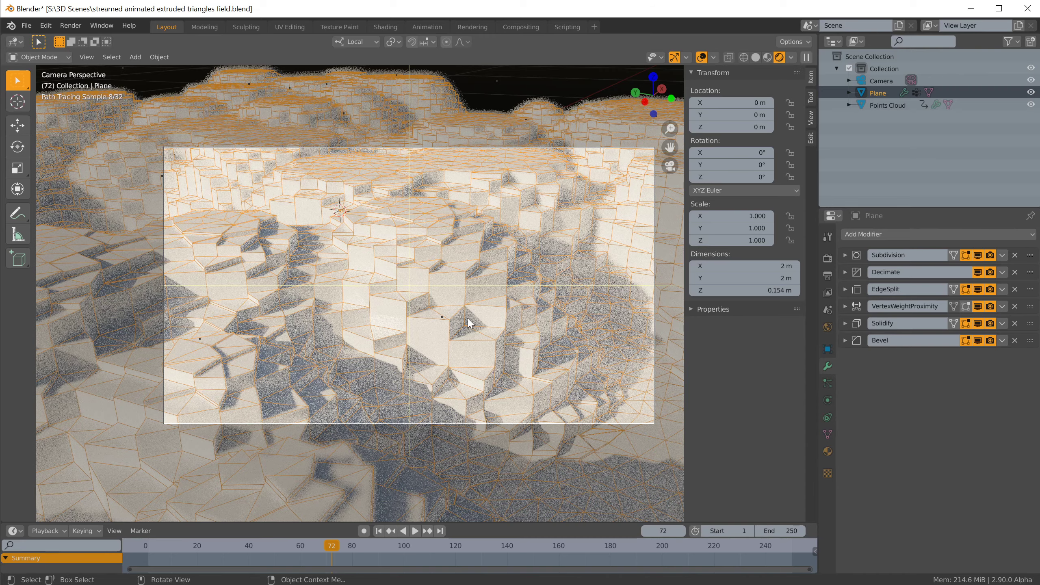
key("F12")
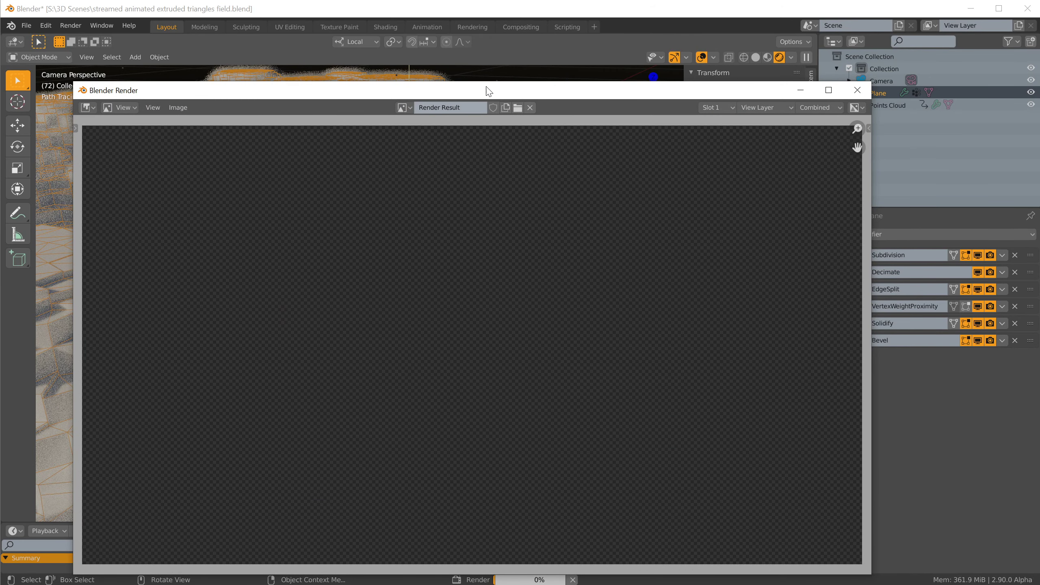
left_click_drag(485, 89, 476, 60)
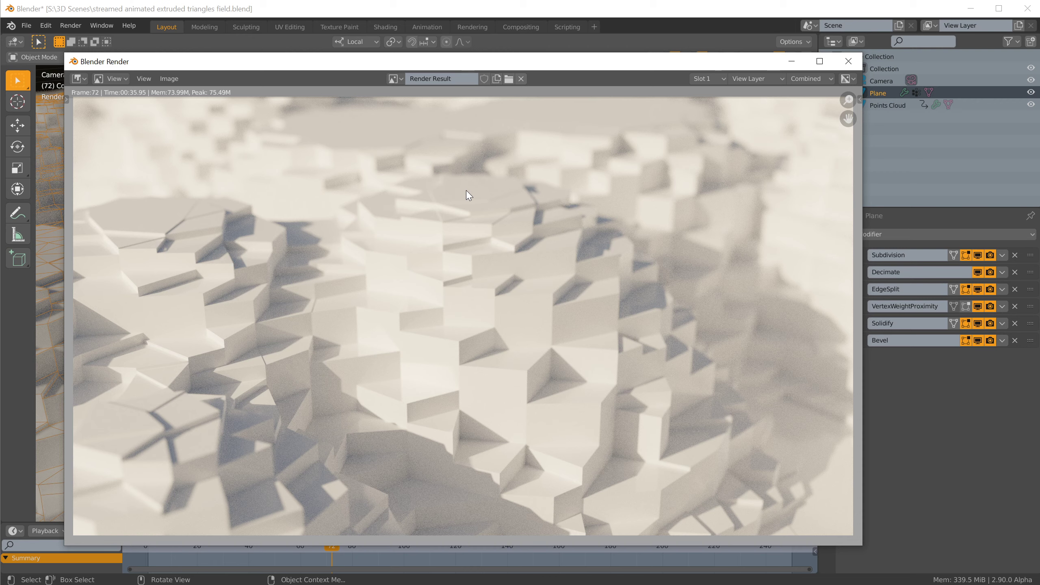
Step: Inspect the rendered image at different magnifications and close the render window
scroll(484, 268, "down", 3)
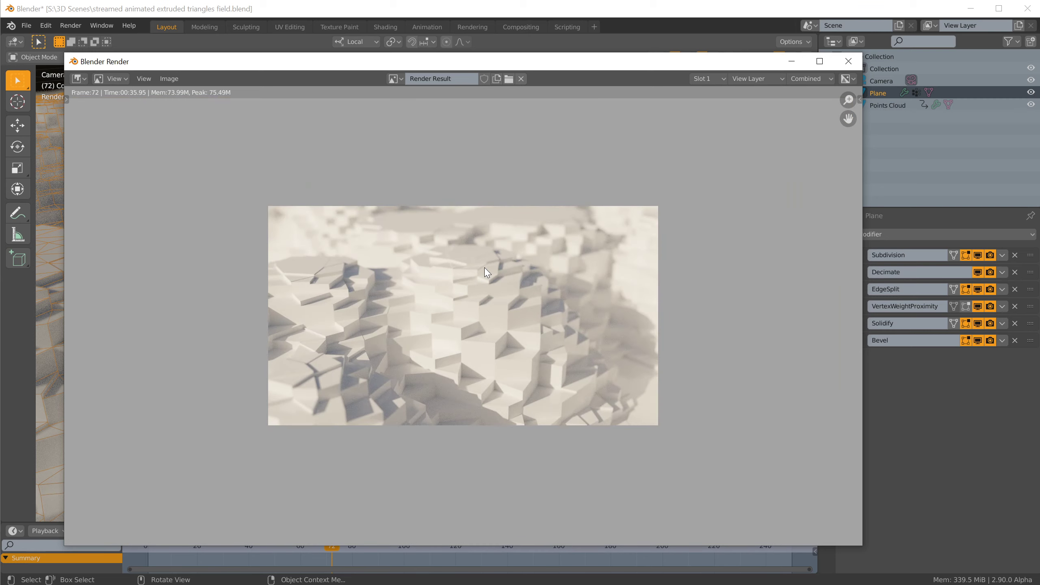
scroll(485, 268, "up", 5)
scroll(579, 232, "down", 3)
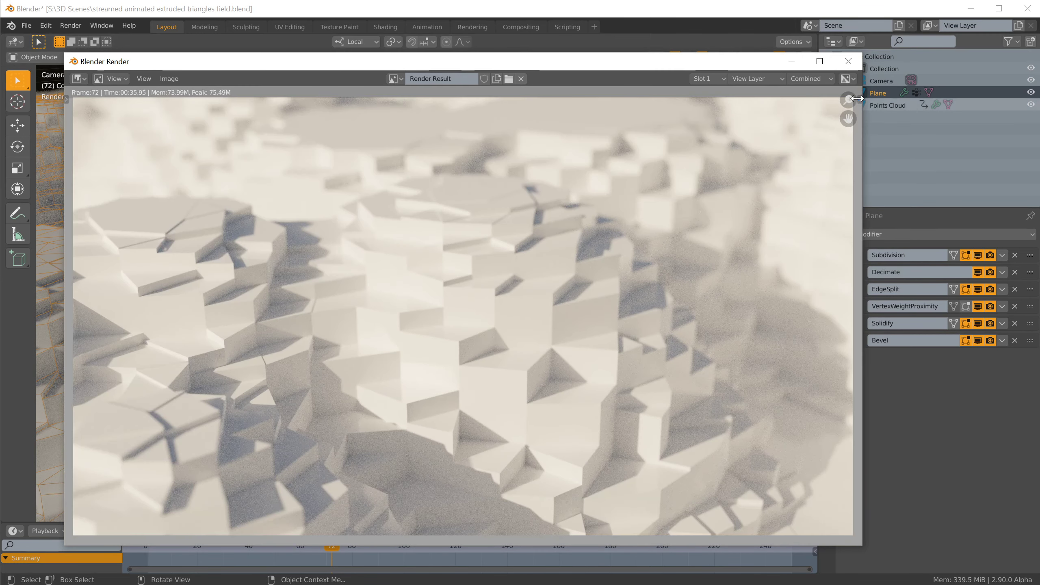
key("Escape")
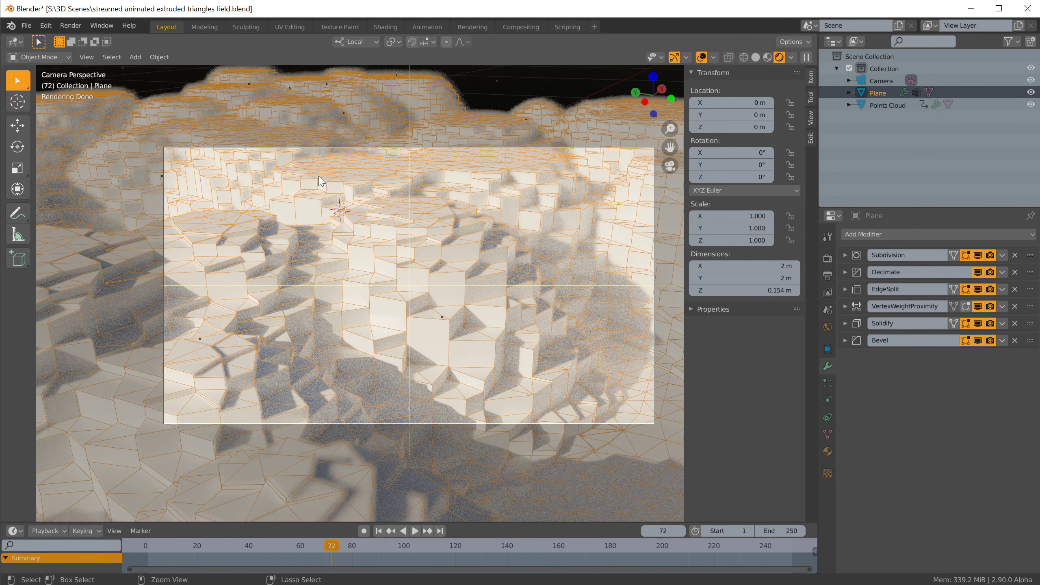
Step: Save the scene and open "streamed animated extruded triangles field" from S:\3D Scenes in Blender 2.82a
key("ctrl+s")
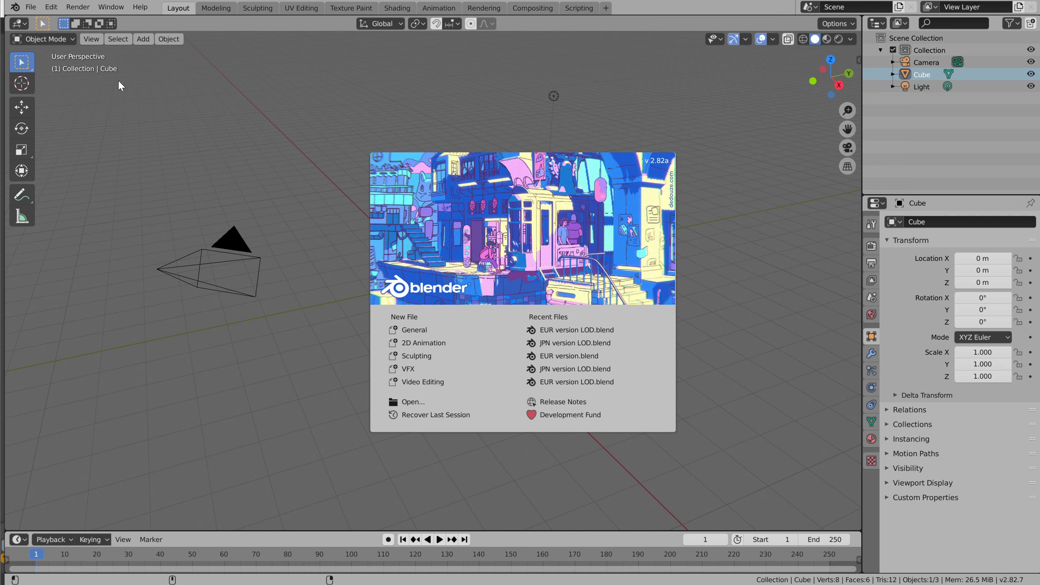
left_click(118, 80)
left_click(31, 7)
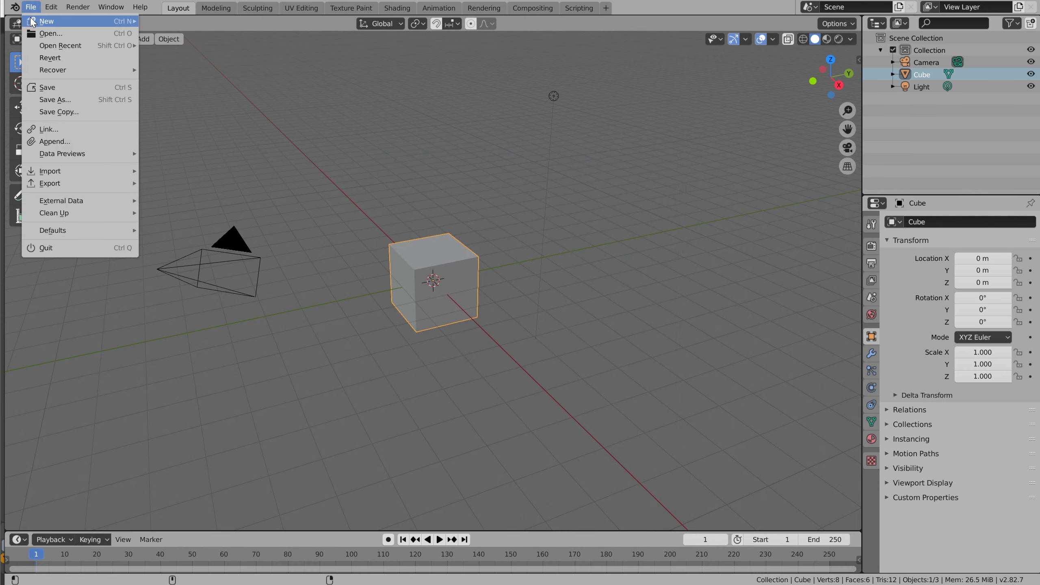
left_click(50, 34)
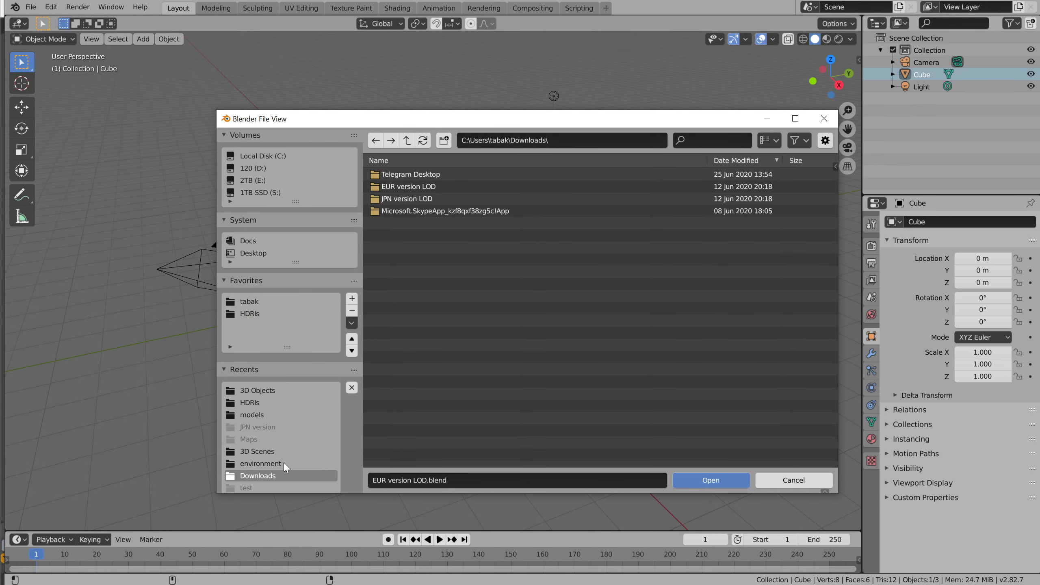
left_click(273, 194)
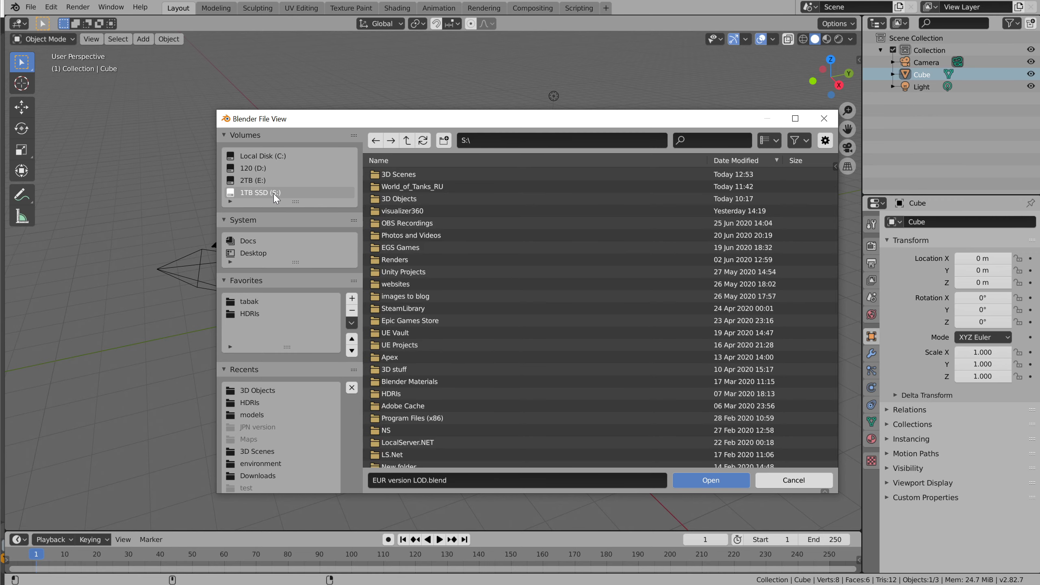
left_click(412, 179)
left_click(412, 180)
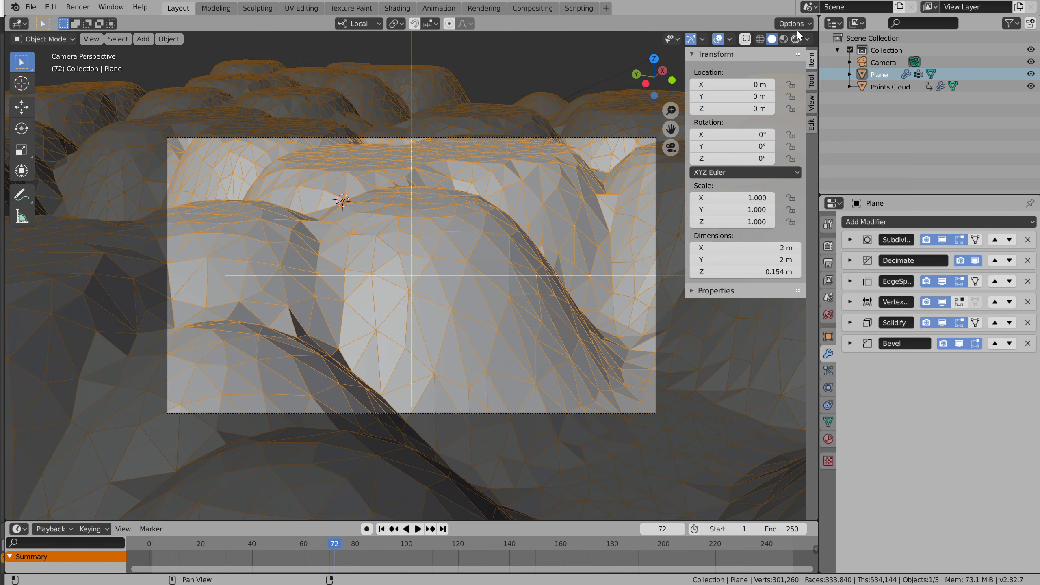
Step: Show the Plane's Bevel modifier settings and examine the extruded mesh up close outside the camera view
left_click(850, 343)
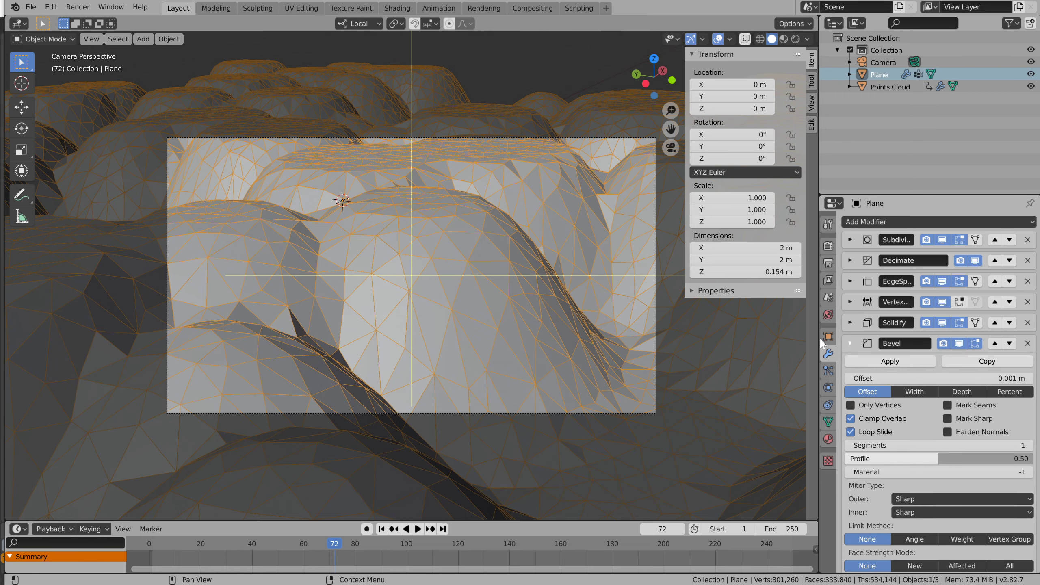
middle_click_drag(477, 301, 515, 309)
scroll(515, 308, "up", 5)
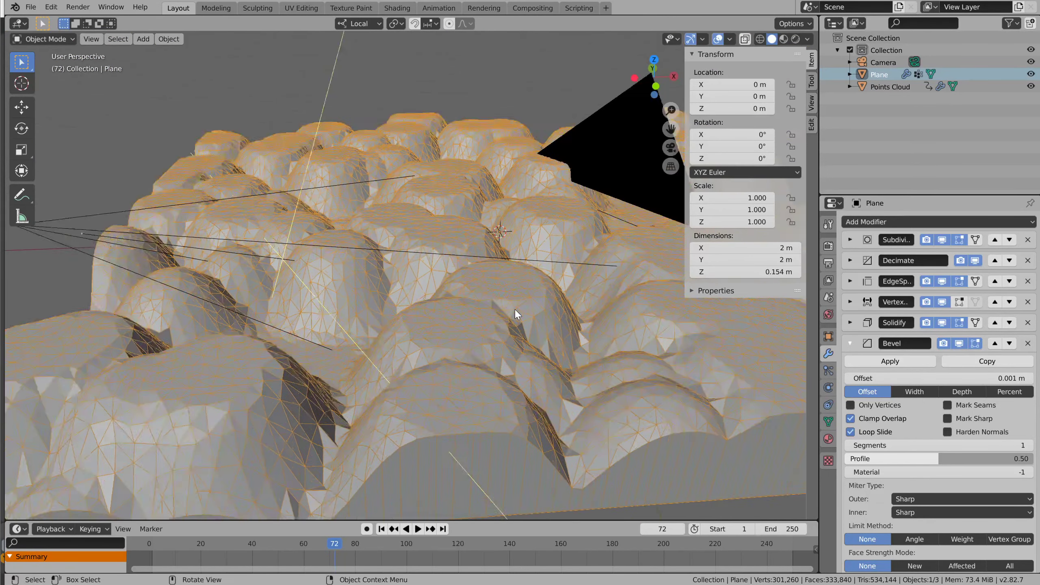
middle_click_drag(604, 317, 483, 307, "shift")
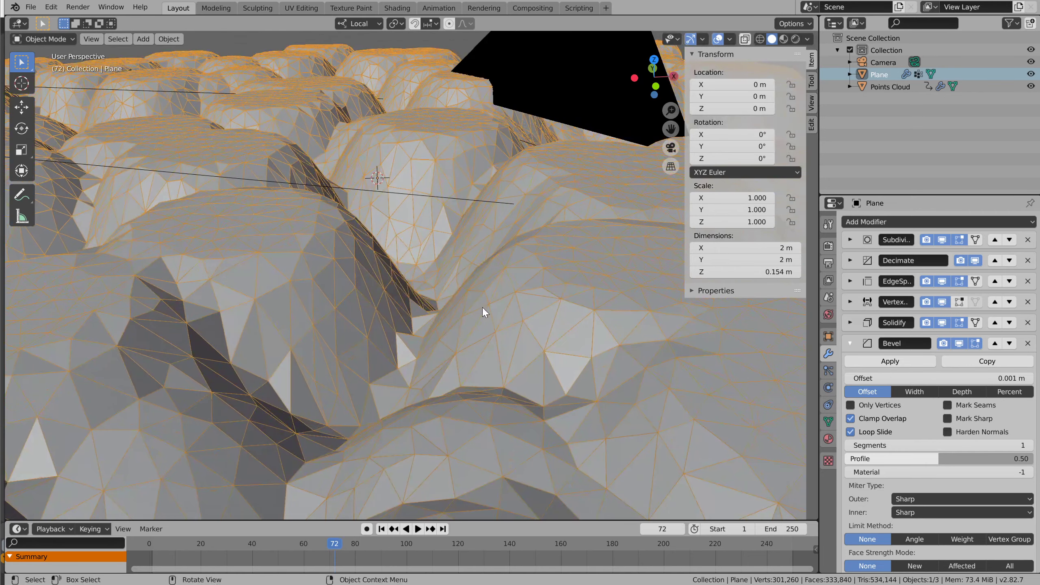
Step: Replace the Bevel settings with the Solidify settings on display, and check the Plane's mesh in Edit Mode and Object Mode
left_click(849, 343)
left_click(852, 323)
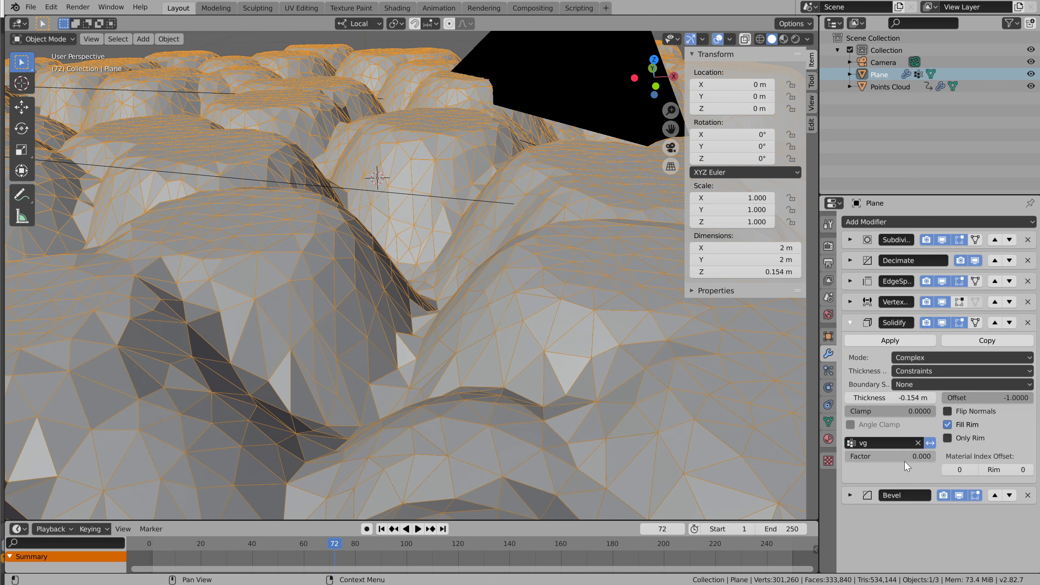
scroll(605, 386, "down", 4)
scroll(605, 386, "up", 2)
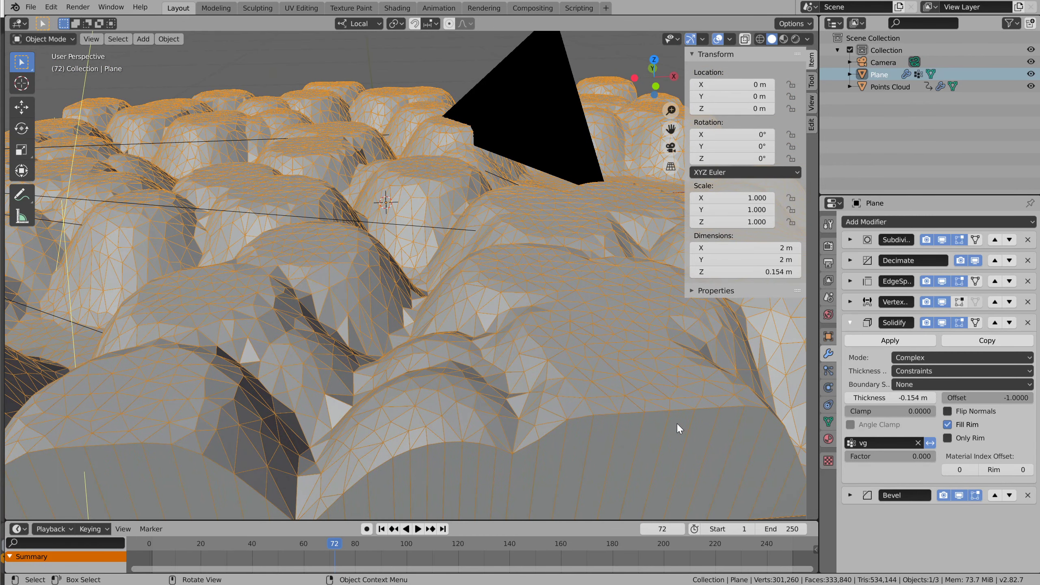
middle_click_drag(590, 422, 451, 402)
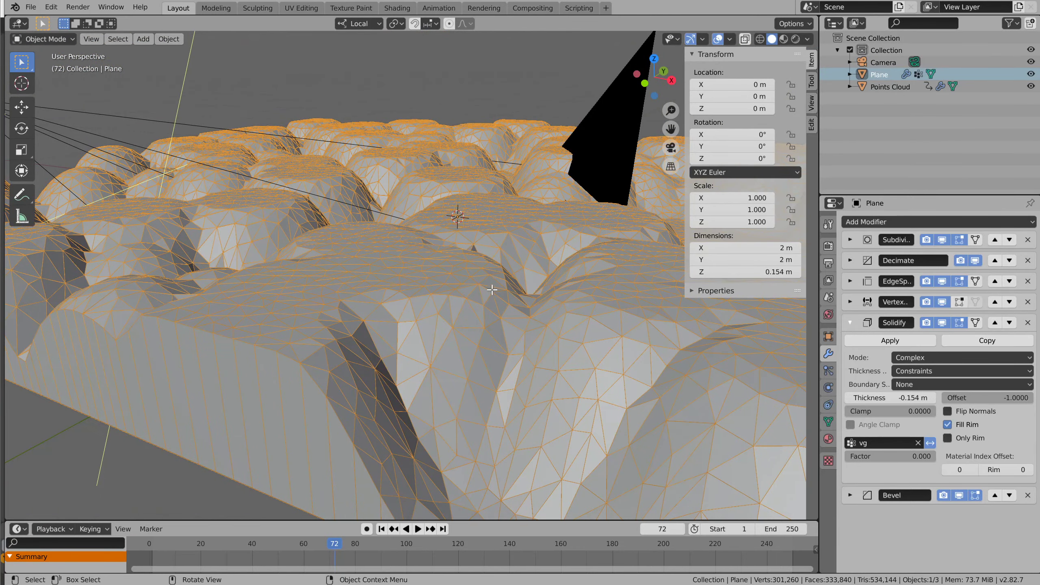
key("Tab")
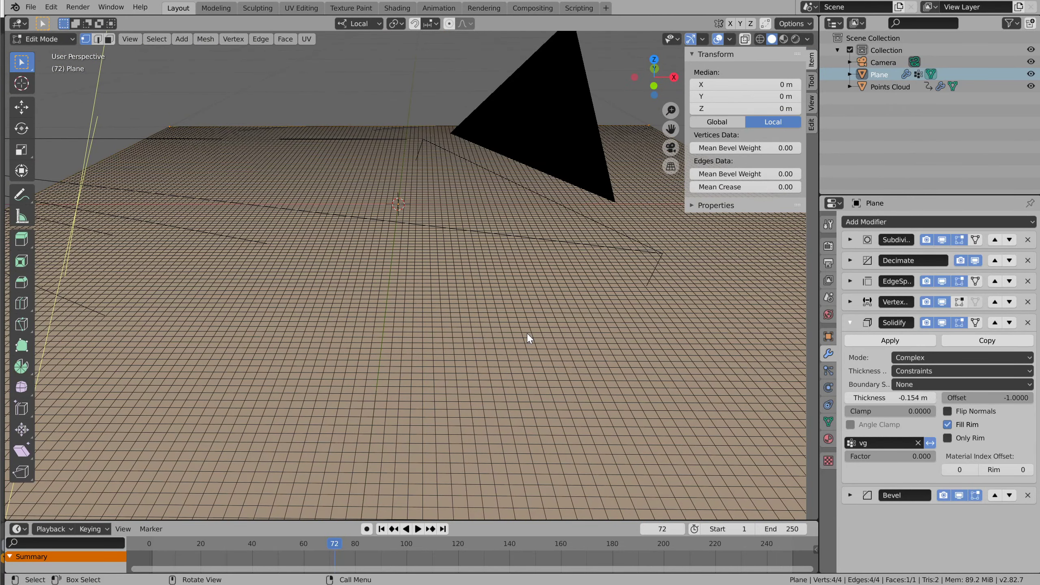
key("Tab")
scroll(525, 335, "up", 4)
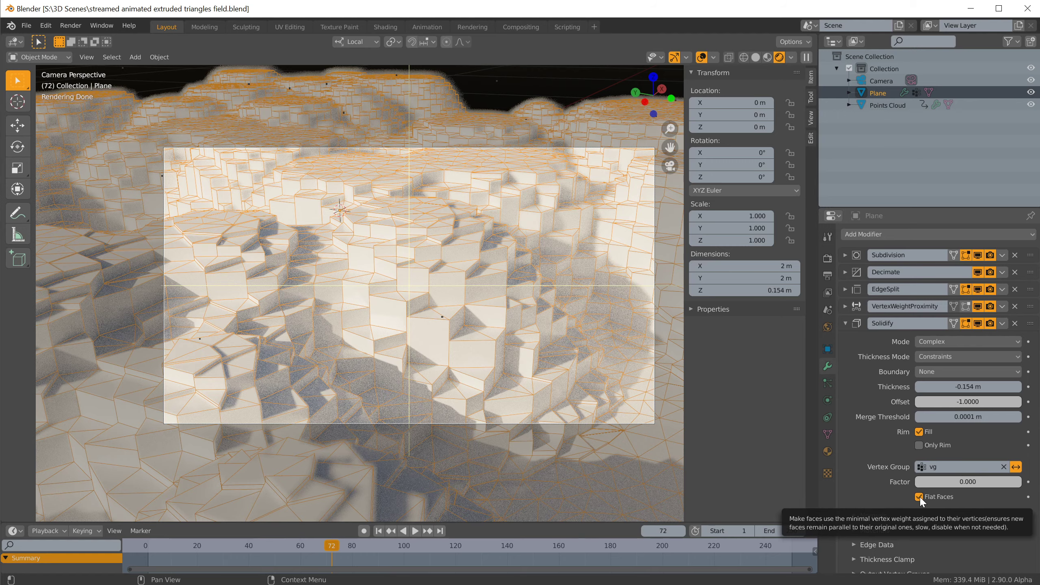
Step: Return to the Blender 2.82 window, examine the field from other angles and collapse the Solidify settings
key("alt+Tab")
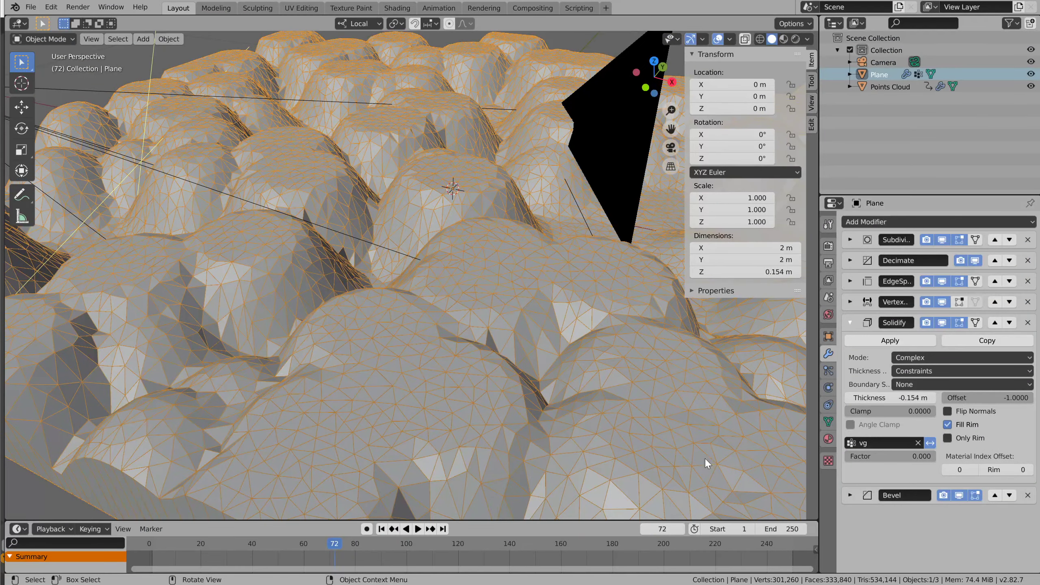
middle_click_drag(706, 458, 489, 382)
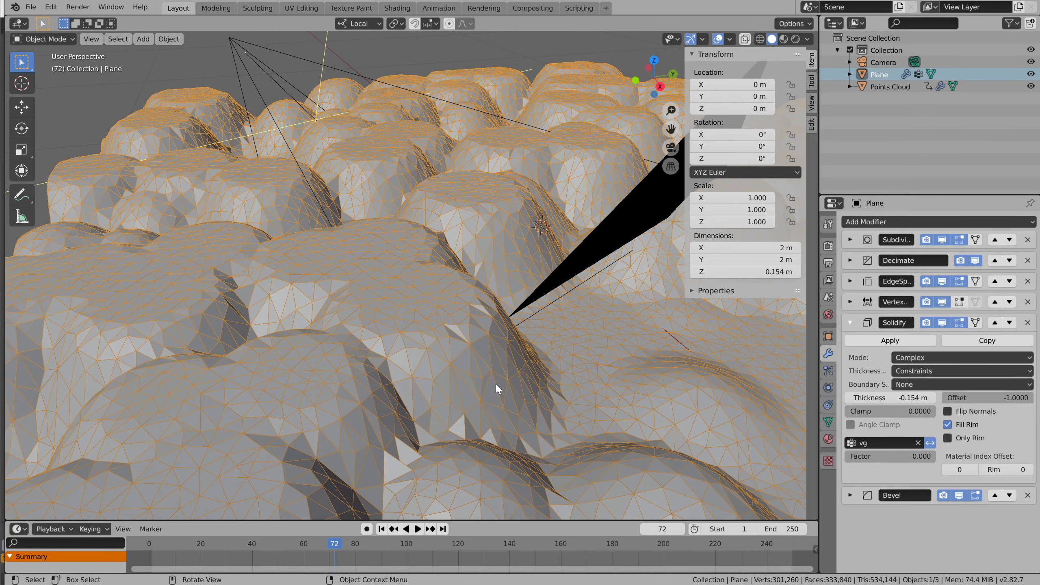
middle_click_drag(497, 394, 613, 384)
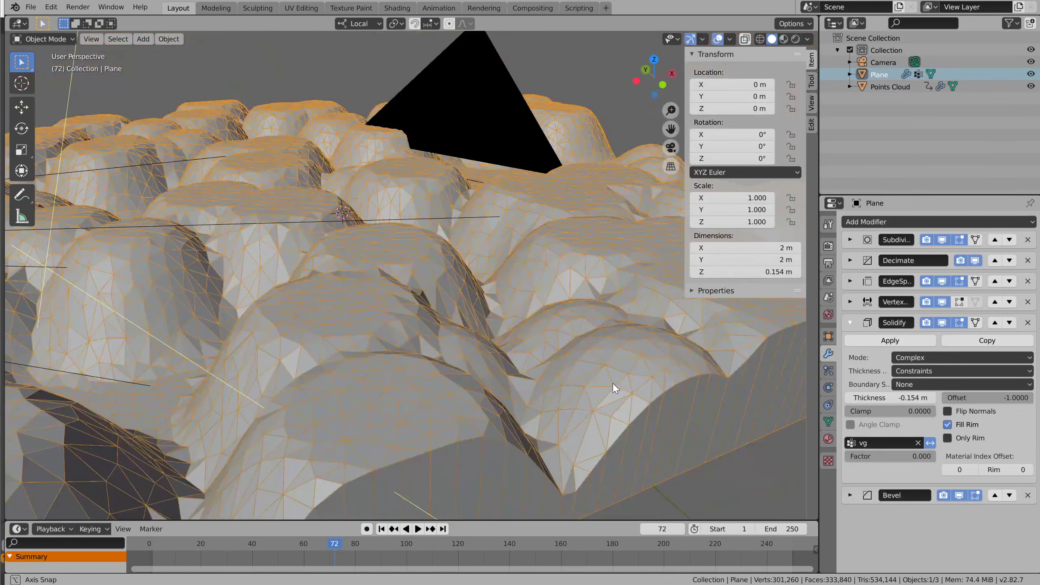
left_click(850, 322)
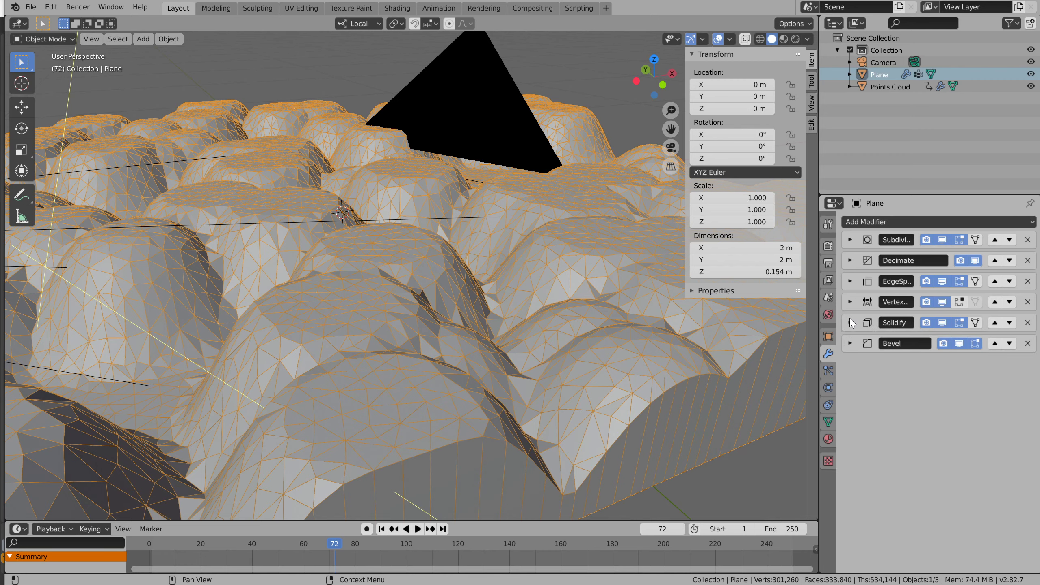
Step: Apply the Plane's Subdivision and Decimate modifiers and expand the EdgeSplit settings
left_click(849, 241)
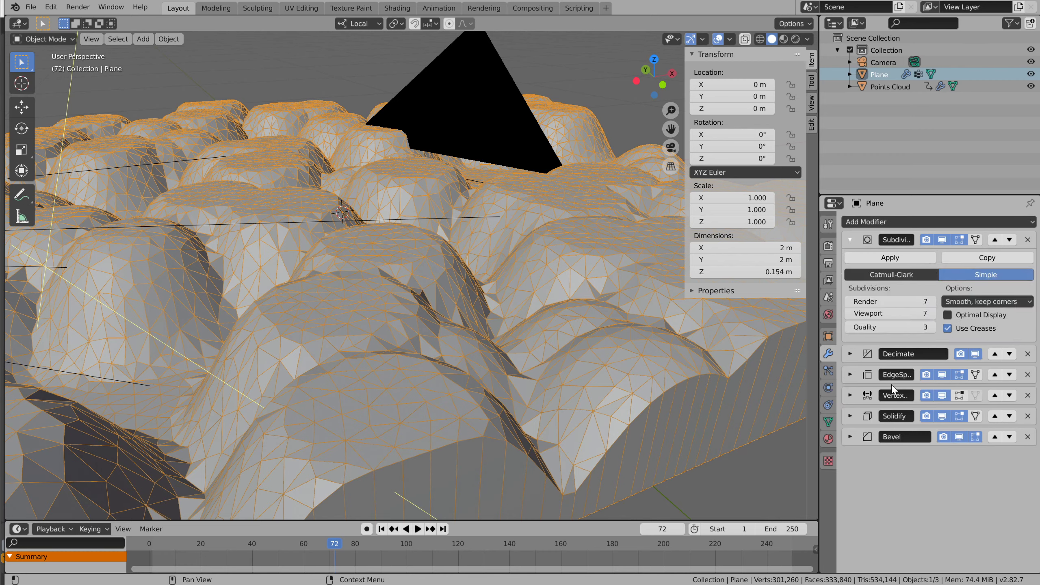
left_click(890, 258)
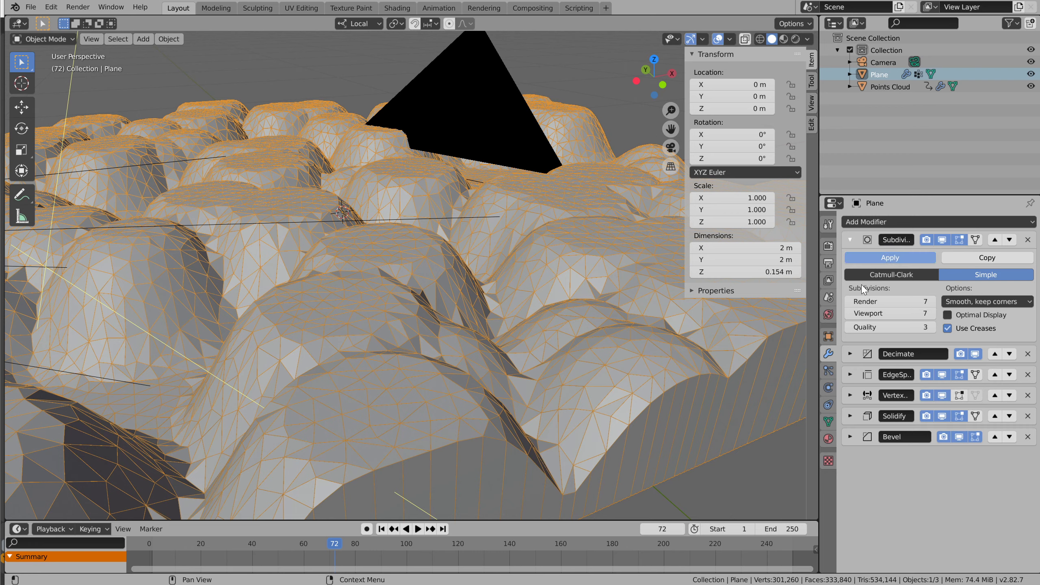
left_click(851, 240)
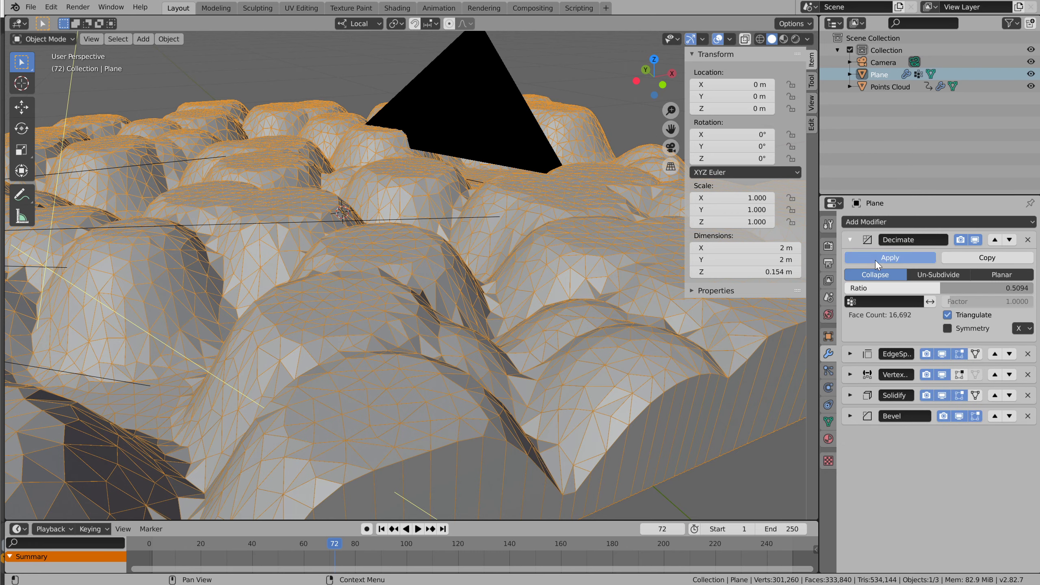
left_click(875, 261)
left_click(850, 240)
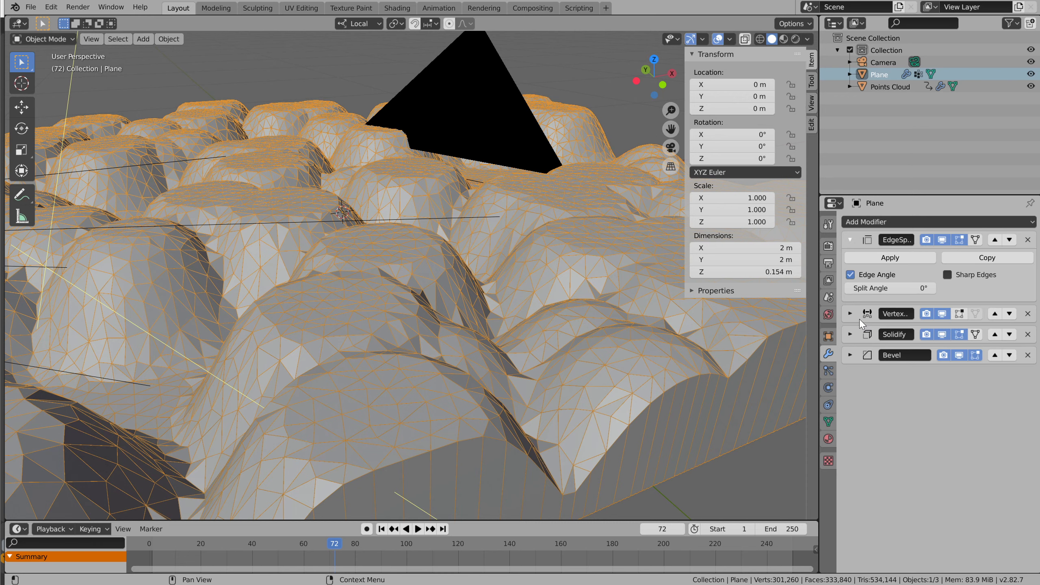
Step: Set the Plane's Solidify modifier to Simple mode and try its Even Thickness option on and off
left_click(851, 314)
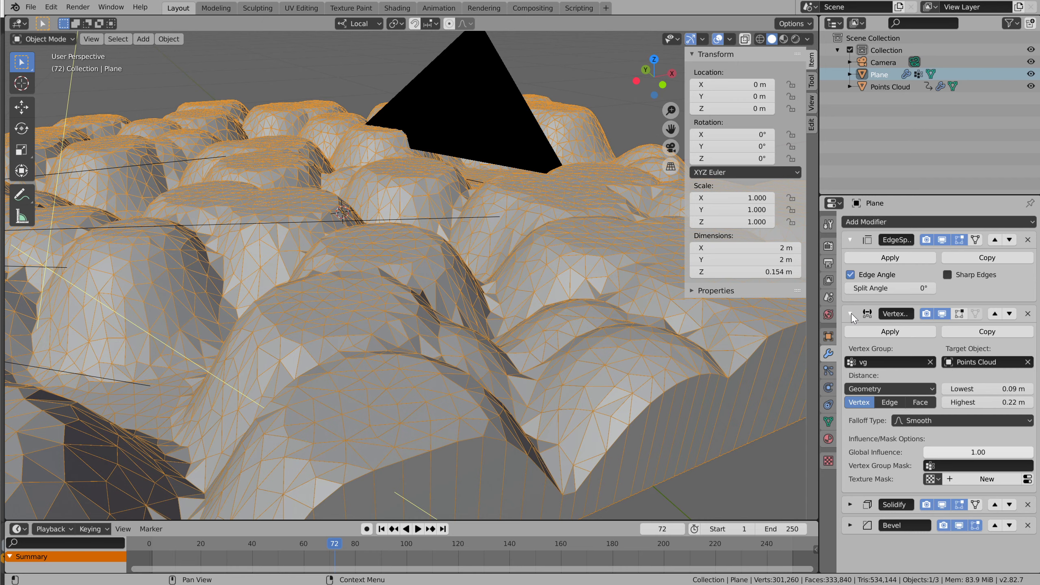
left_click(851, 505)
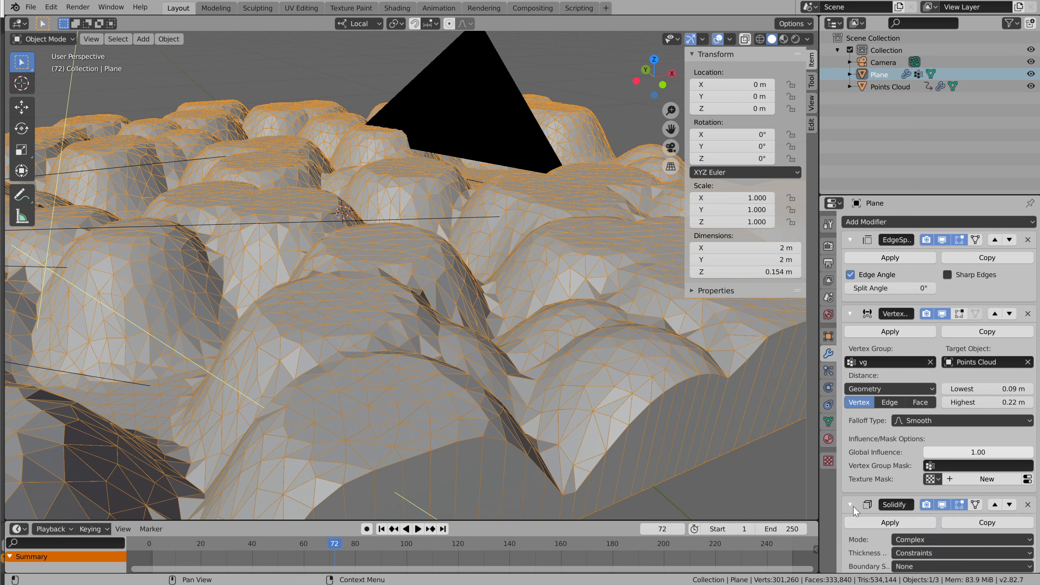
scroll(852, 502, "down", 5)
left_click(920, 423)
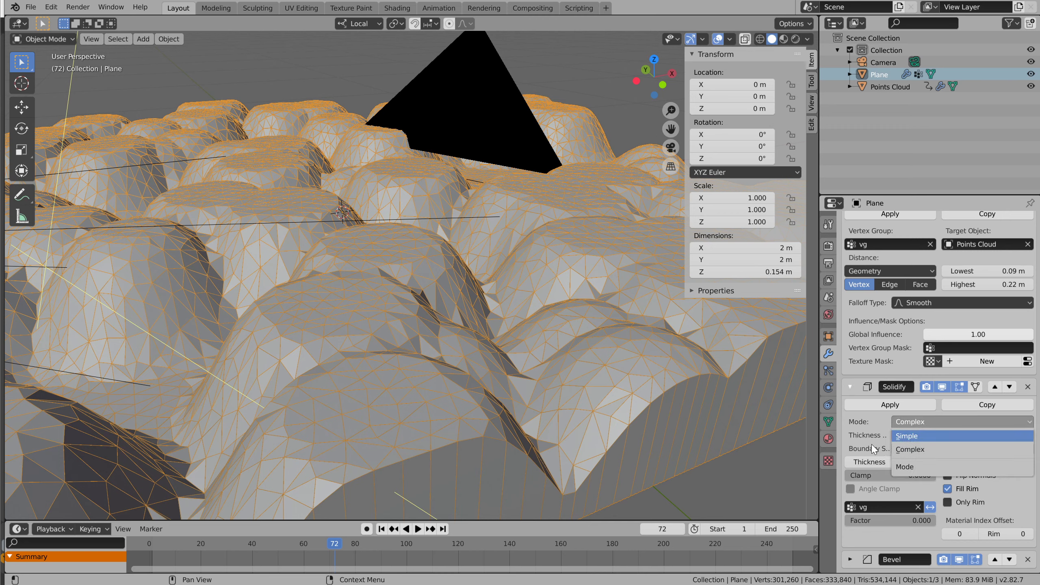
left_click(908, 436)
scroll(954, 492, "down", 1)
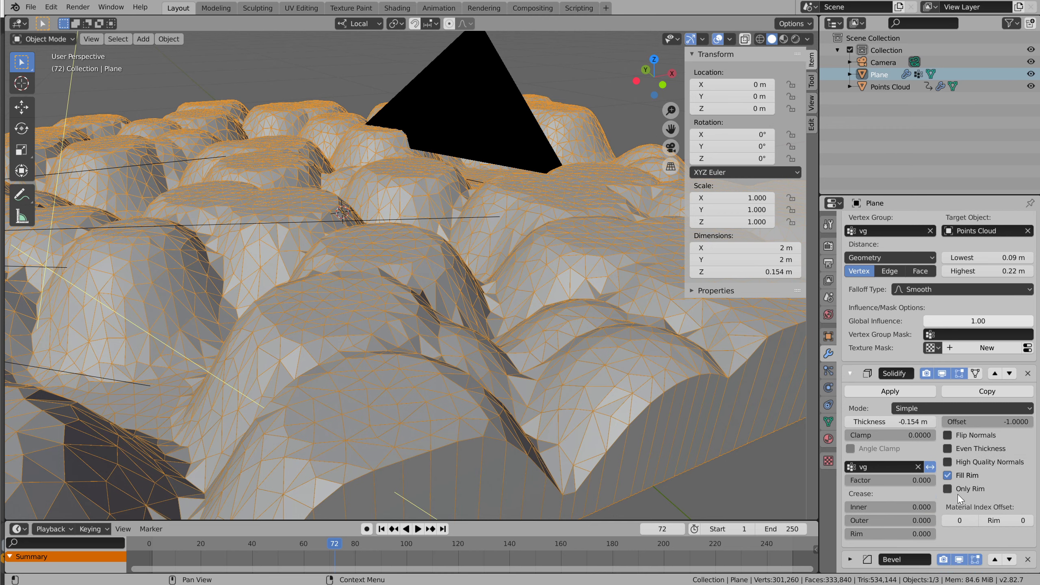
left_click(949, 448)
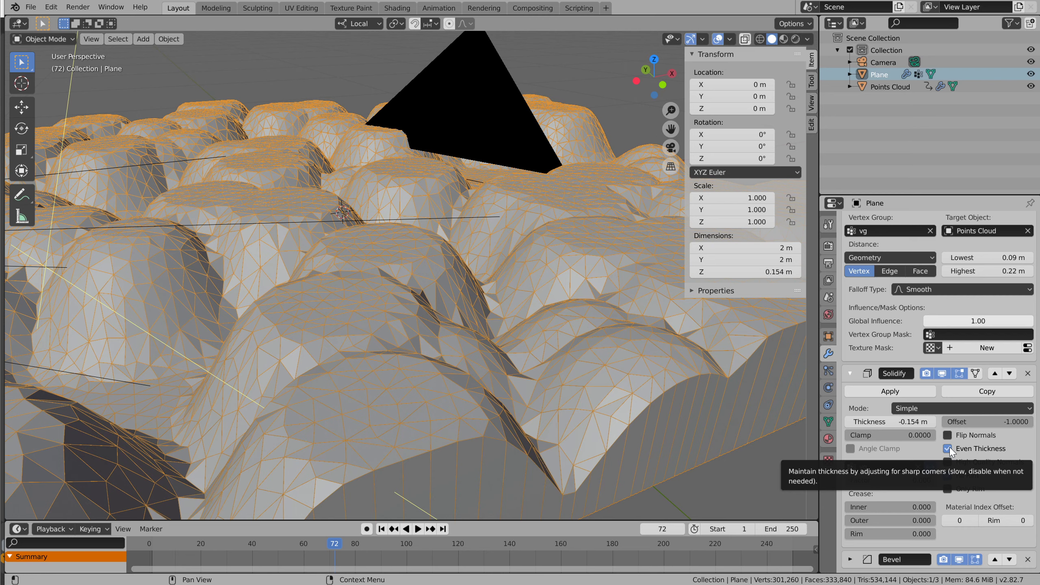
left_click(948, 449)
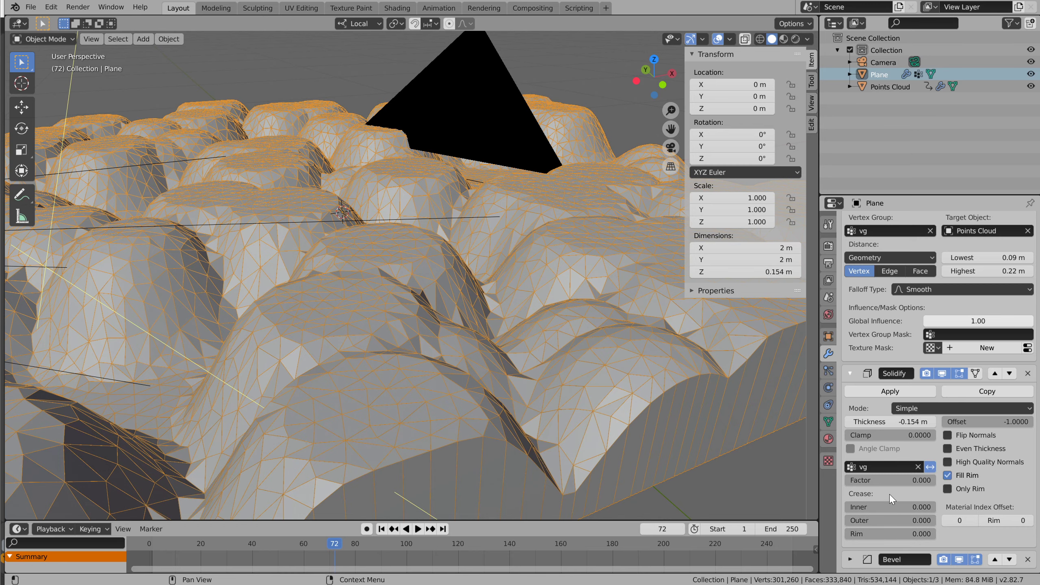
Step: Examine the extruded field from several angles and distances, and quit Blender 2.82 without saving the changes
scroll(561, 434, "up", 6)
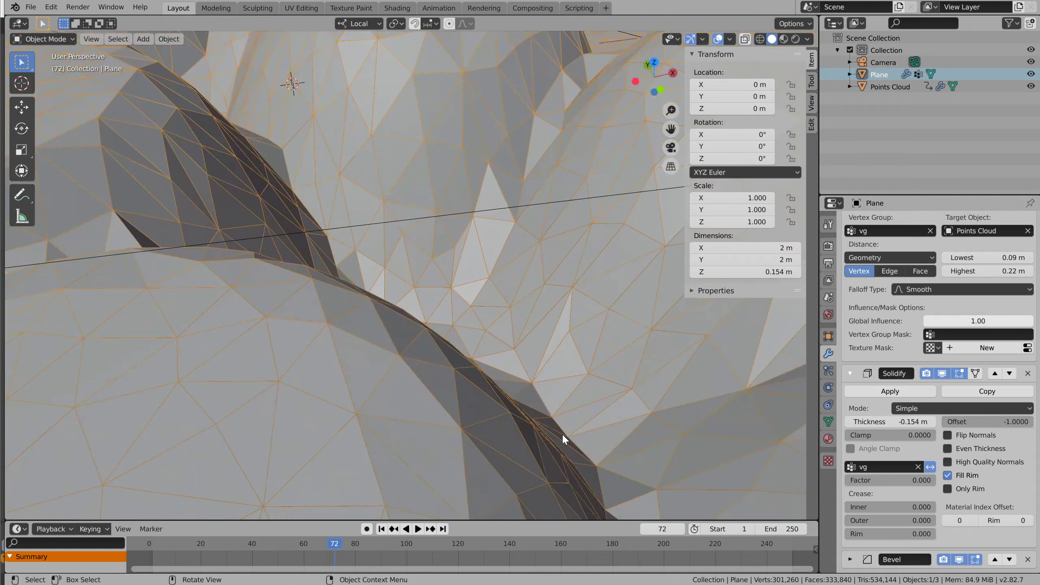
middle_click_drag(563, 434, 616, 427)
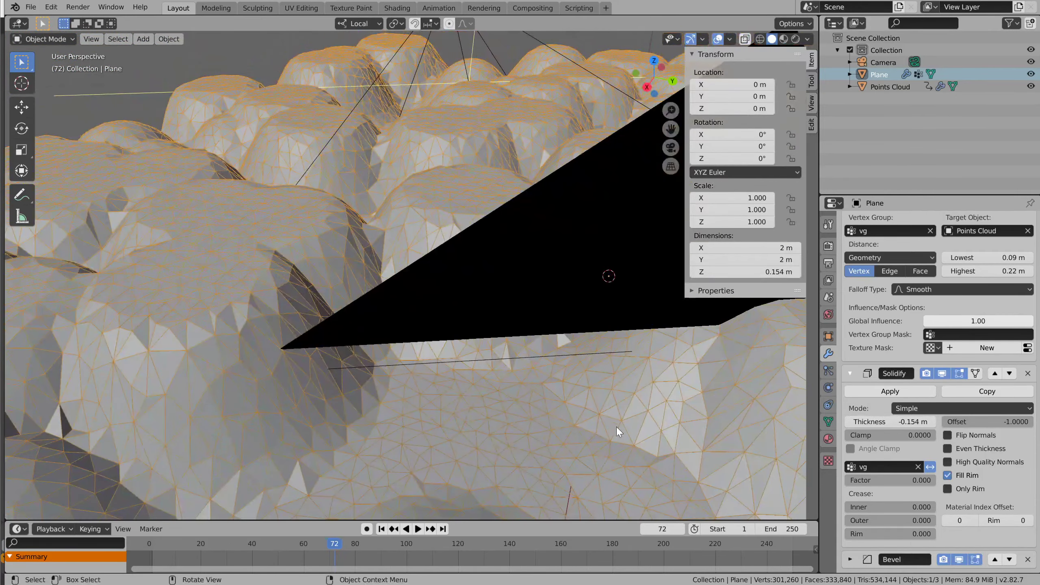
middle_click_drag(675, 454, 662, 413)
scroll(577, 377, "down", 3)
scroll(604, 380, "up", 3)
scroll(564, 387, "down", 3)
scroll(564, 380, "up", 3)
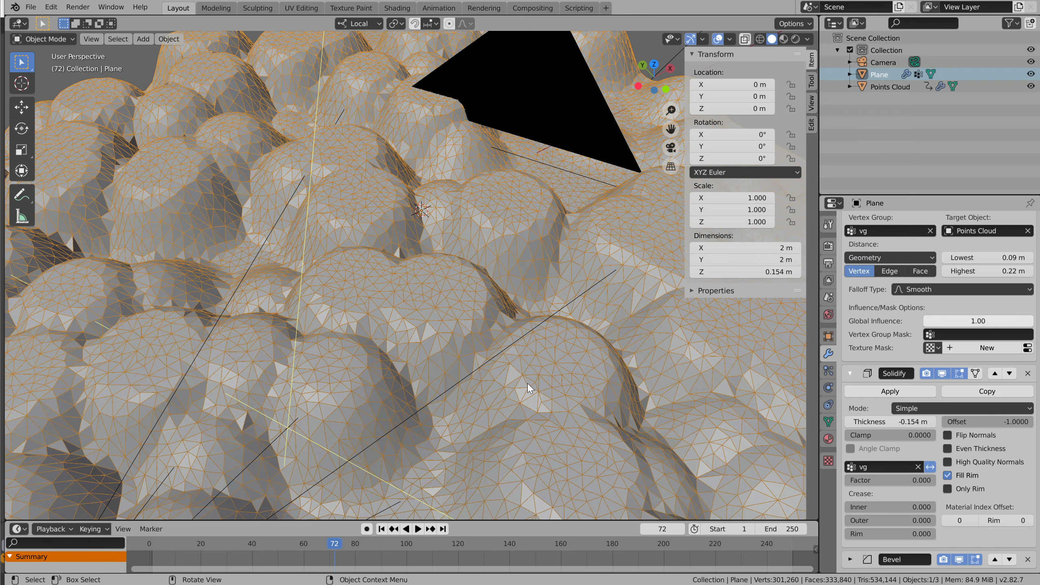
key("ctrl+q")
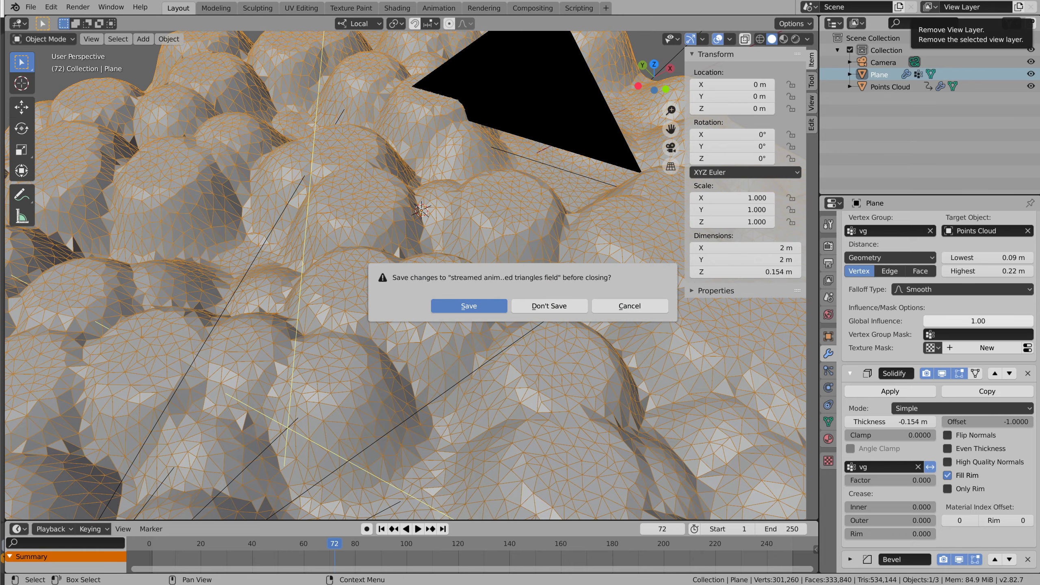
left_click(547, 310)
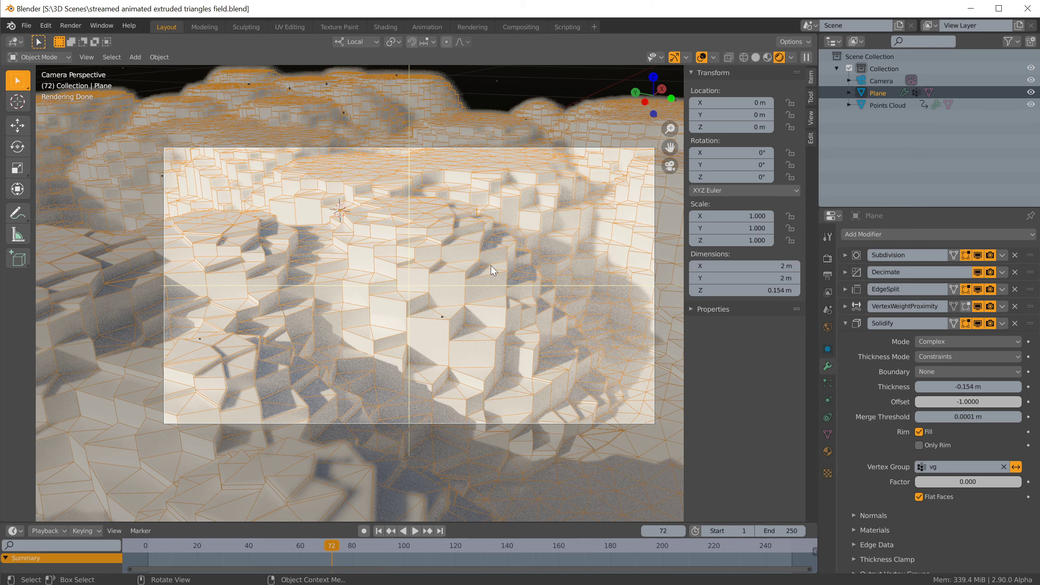
Step: Leave the camera view in the Blender 2.90 scene and set the Cycles render device to CPU
key("KP_0")
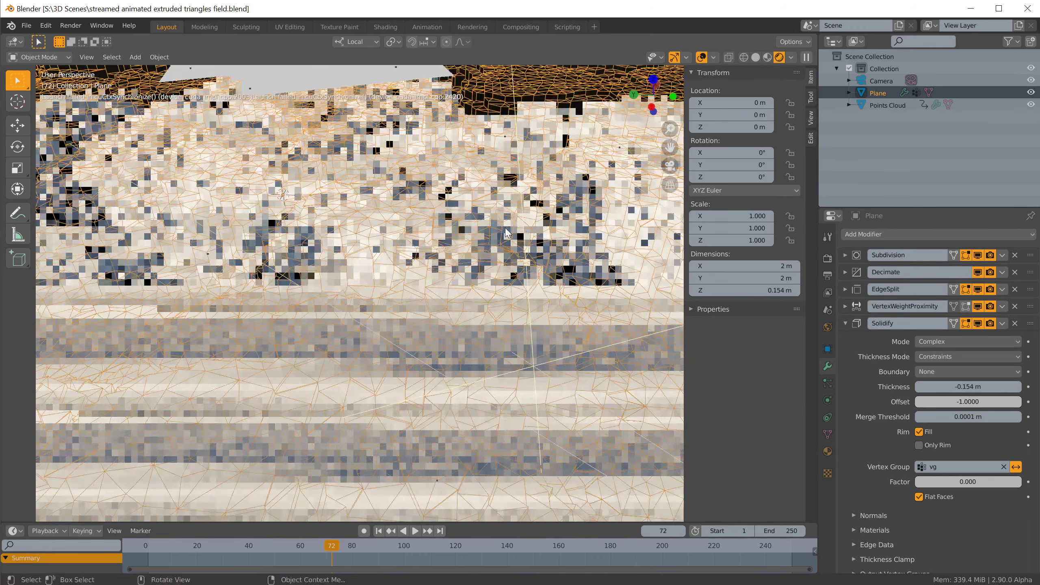
mouse_move(495, 233)
middle_mouse_down()
mouse_move(446, 235)
mouse_move(478, 228)
middle_mouse_up()
middle_click_drag(230, 95, 235, 69)
left_click(827, 257)
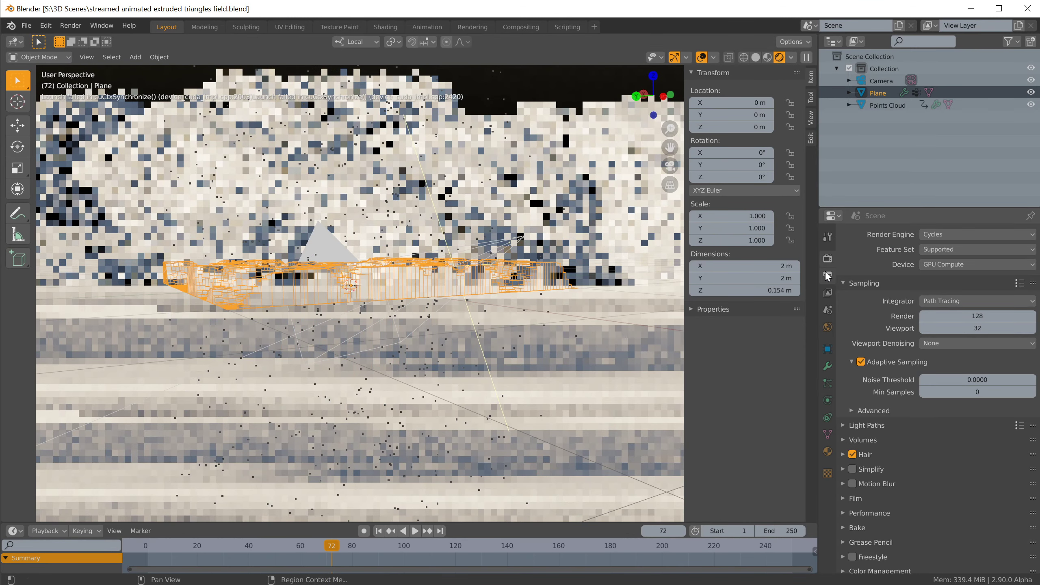
left_click(954, 265)
left_click(952, 277)
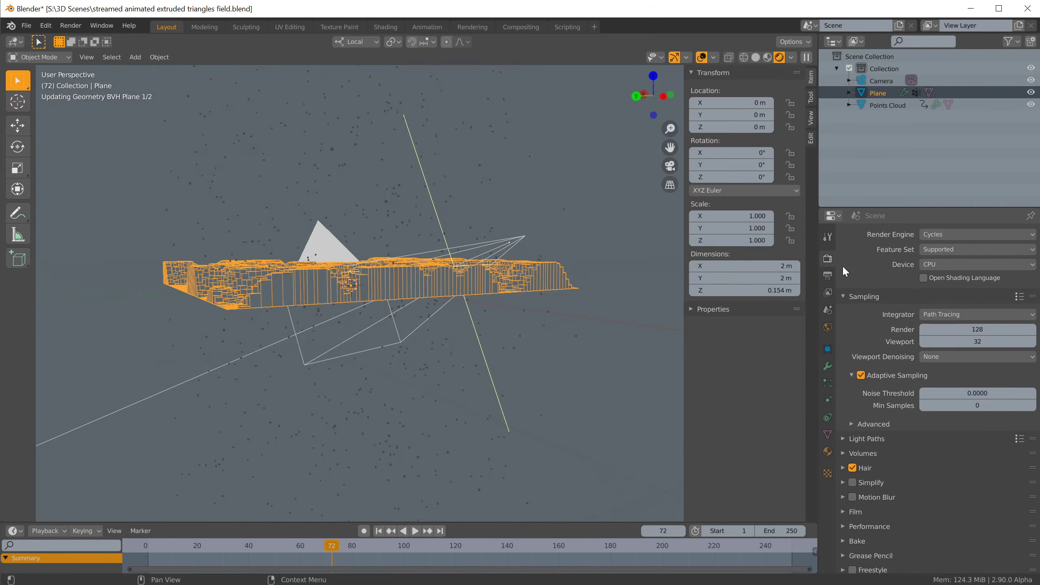
Step: Orbit closer to the extruded field and switch the viewport from Rendered to Solid shading
middle_click_drag(525, 209, 489, 278)
scroll(489, 278, "up", 5)
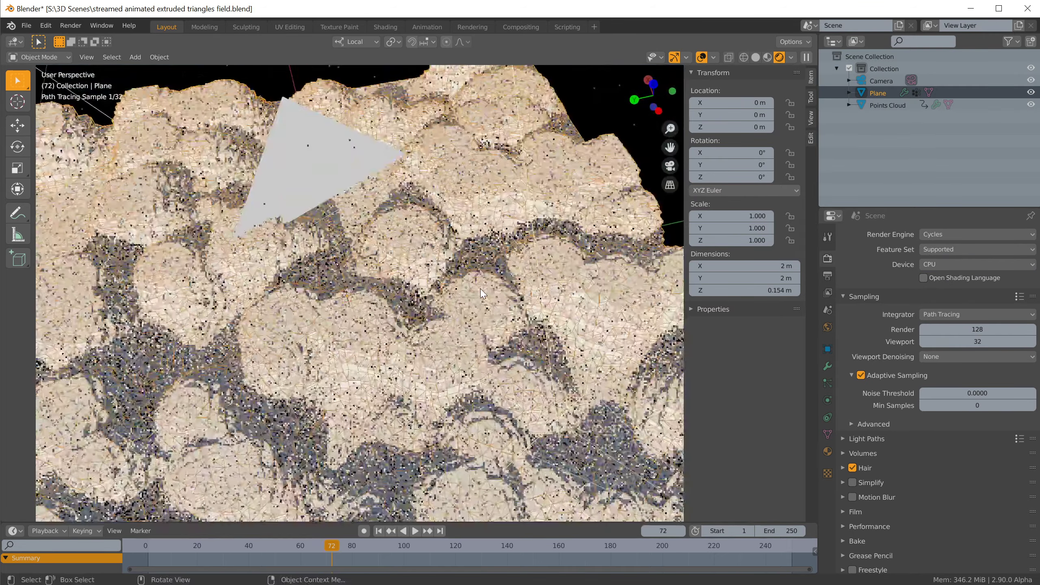
left_click(767, 60)
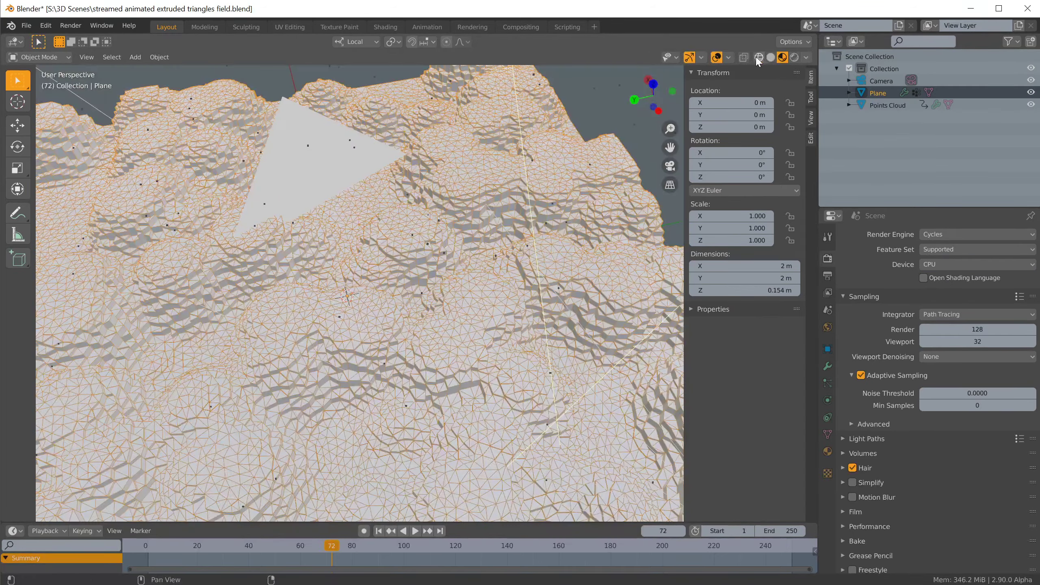
left_click(759, 58)
left_click(771, 57)
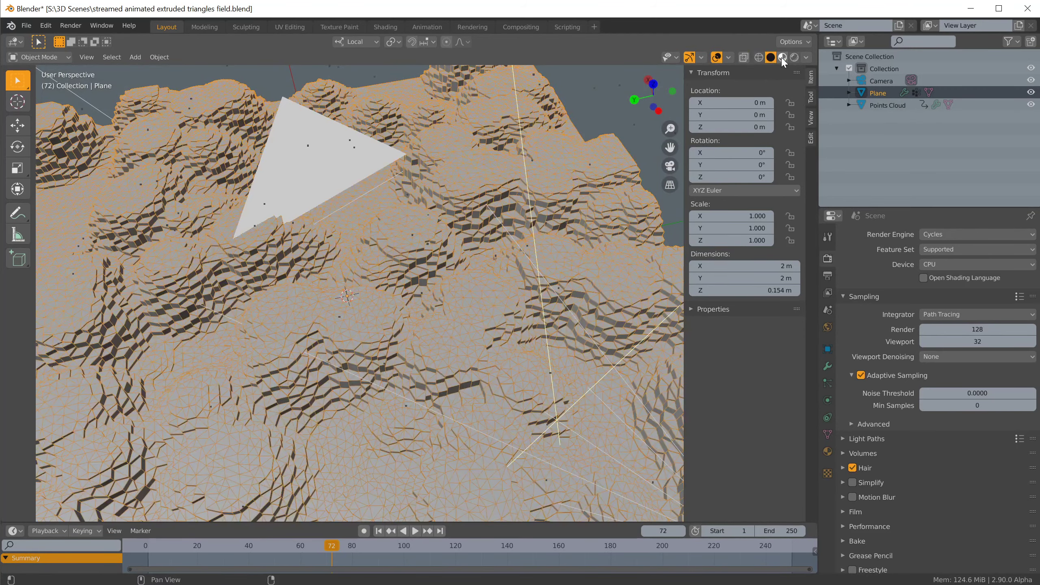
Step: Select the Points Cloud and examine it together with the extruded field from several angles and distances
mouse_move(459, 315)
middle_mouse_down()
mouse_move(411, 264)
mouse_move(429, 353)
mouse_move(475, 366)
middle_mouse_up()
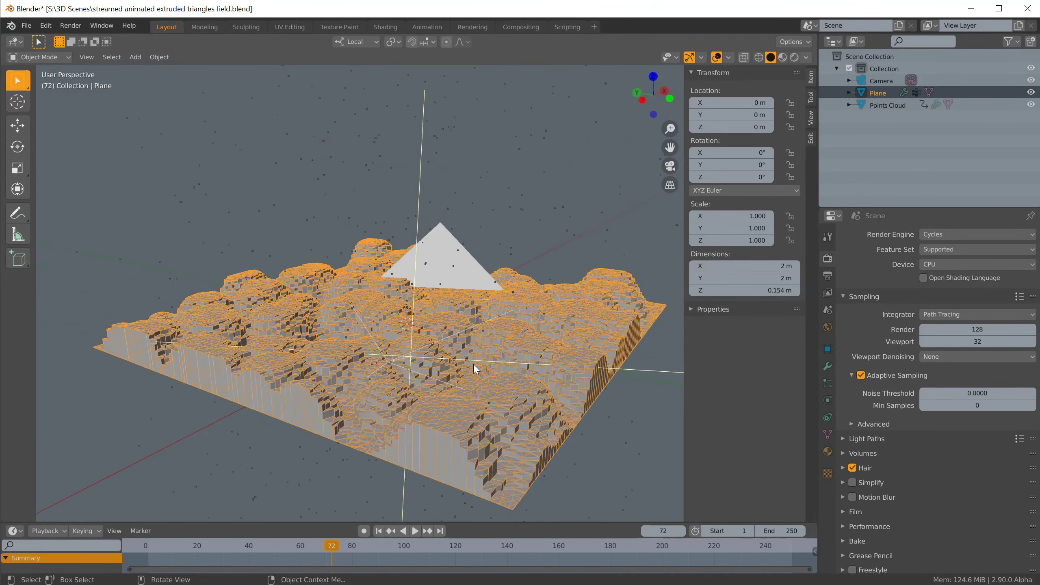
middle_click_drag(457, 452, 551, 220)
scroll(551, 222, "down", 6)
left_click(455, 207)
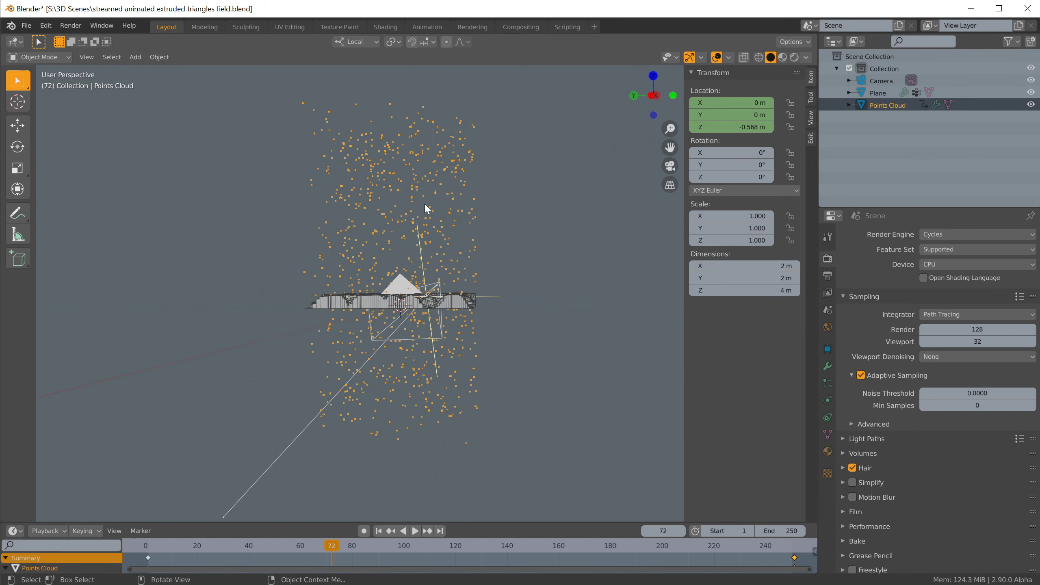
scroll(352, 287, "up", 5)
middle_click_drag(378, 332, 383, 395)
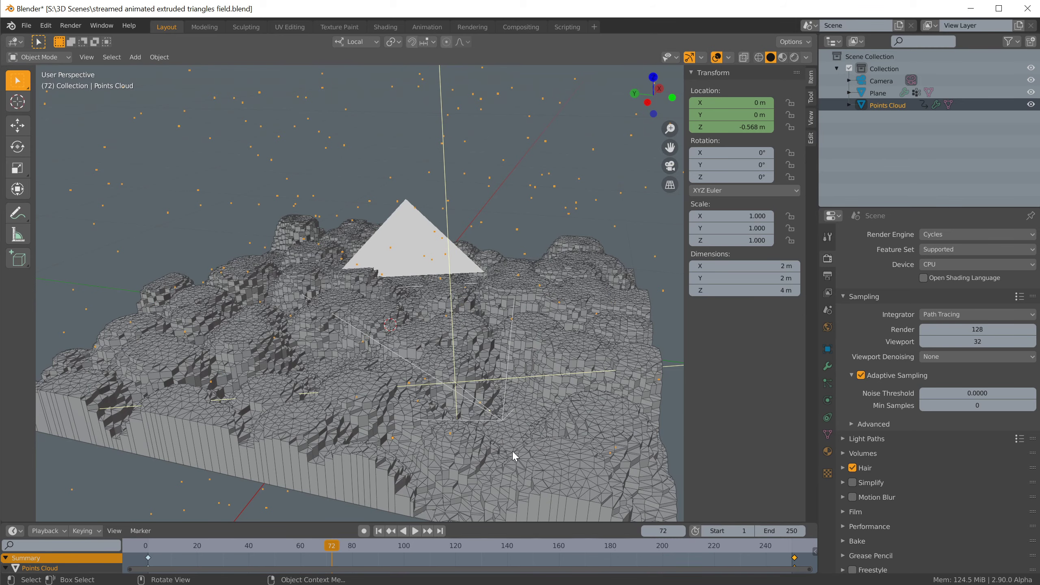
middle_click_drag(515, 461, 509, 452)
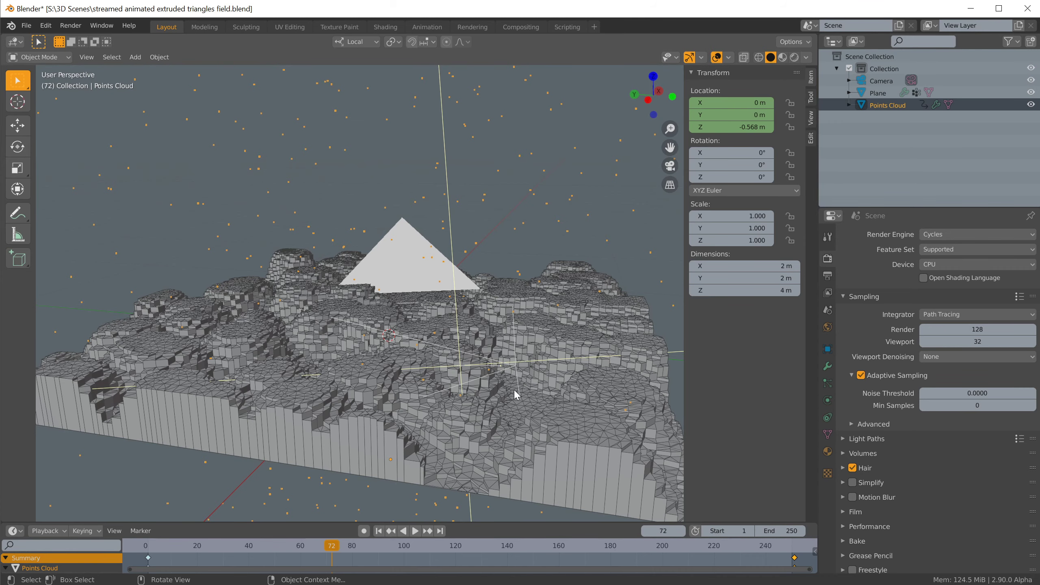
Step: Delete the extruded Plane from the scene
left_click(532, 455)
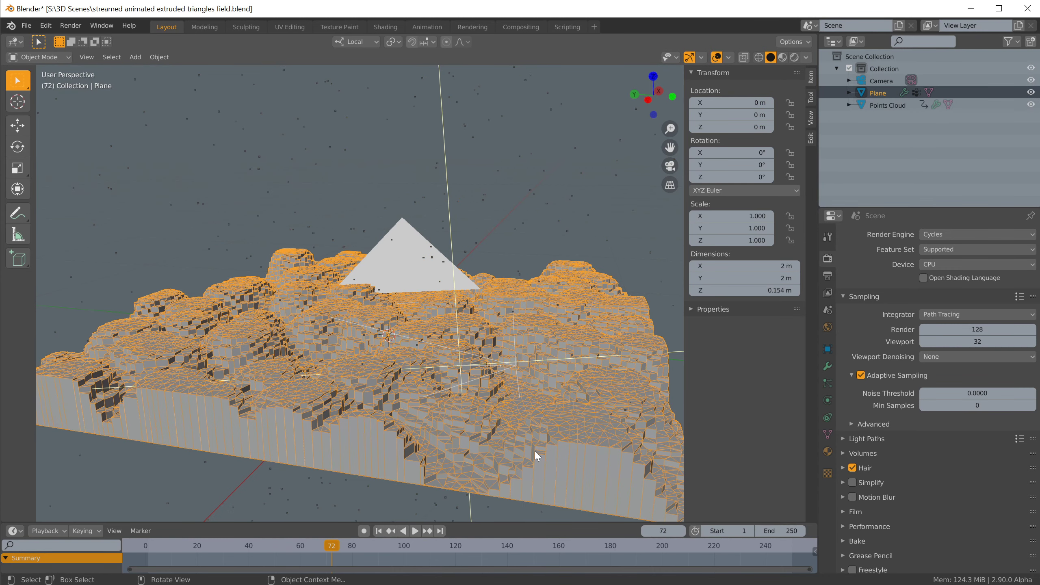
middle_click_drag(530, 466, 538, 459)
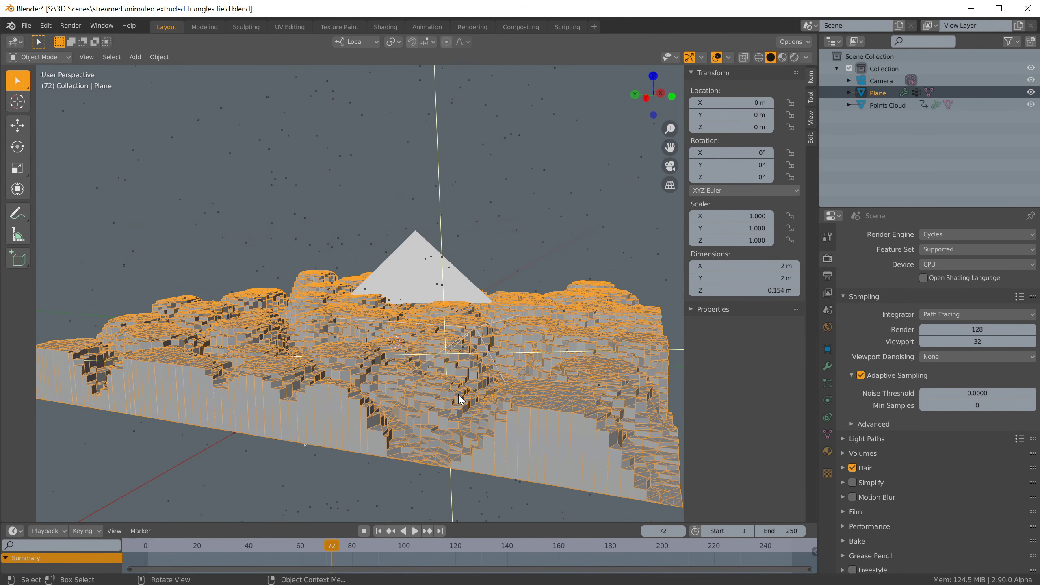
key("x")
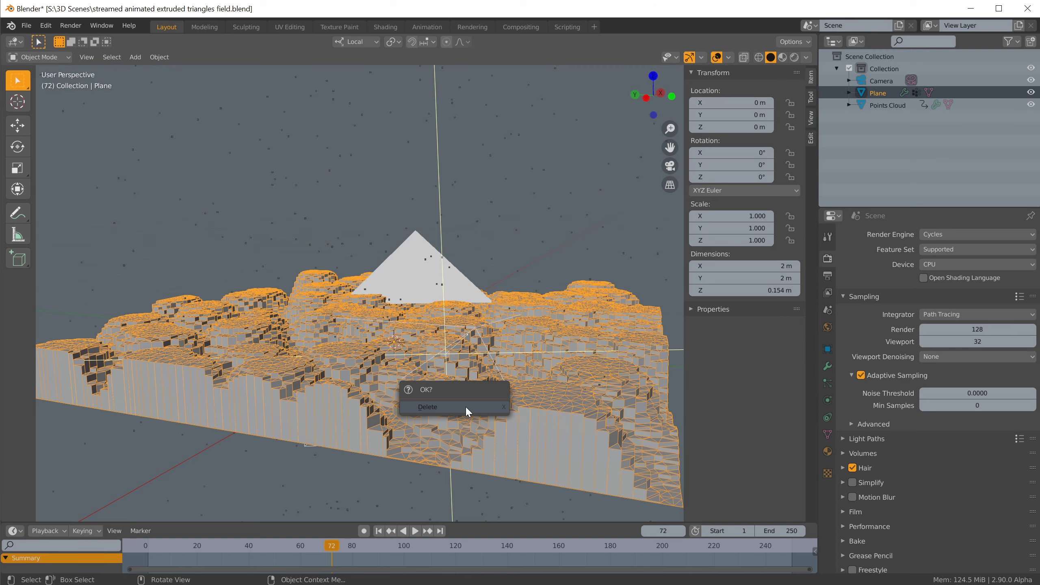
left_click(466, 408)
mouse_move(346, 350)
middle_mouse_down()
mouse_move(396, 362)
mouse_move(346, 358)
middle_mouse_up()
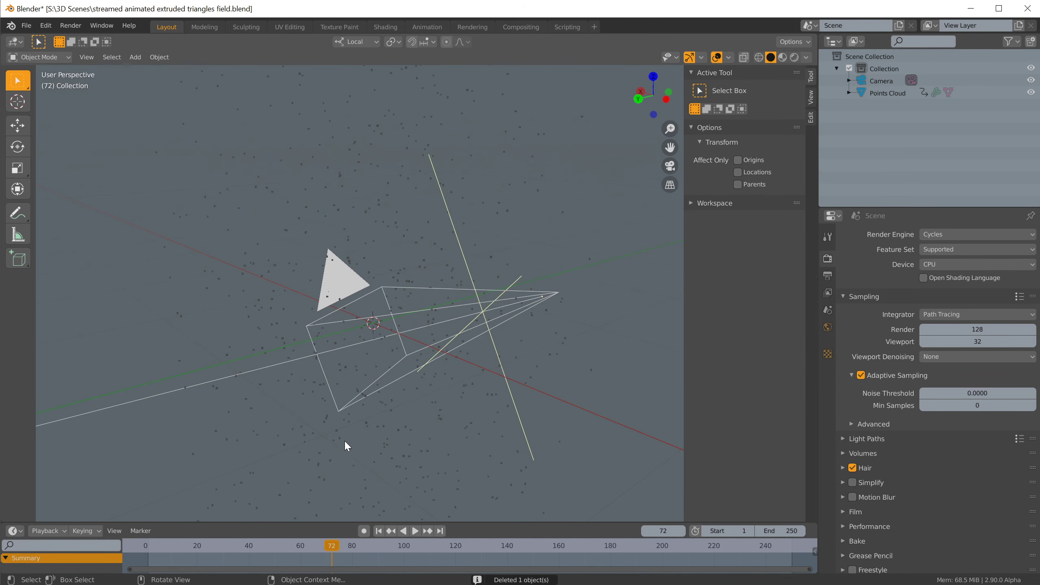
Step: Run the Points Cloud script from the Scripting workspace to generate 400 random vertices, and return to the Layout workspace
left_click(408, 447)
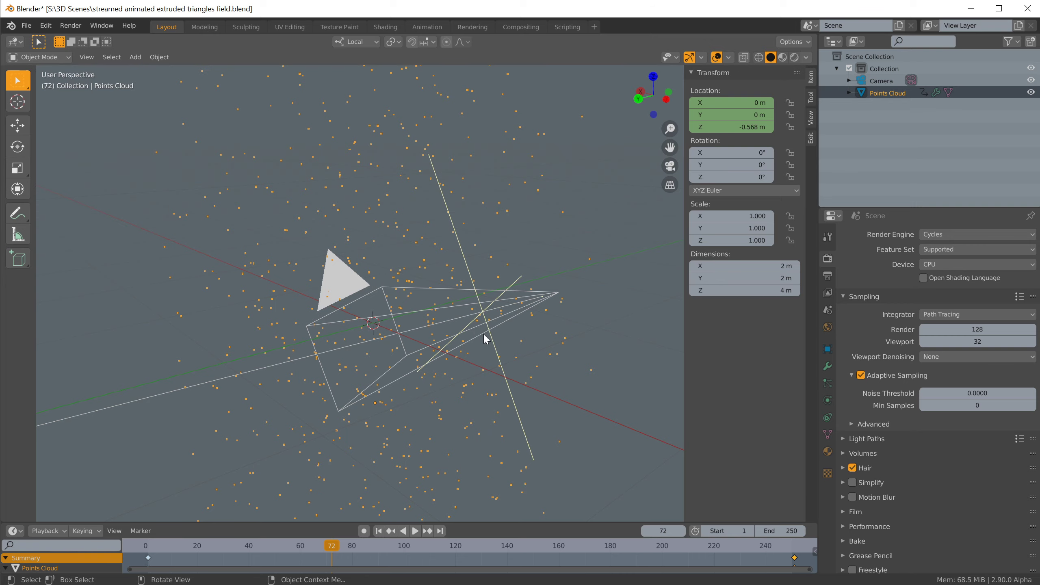
left_click(510, 29)
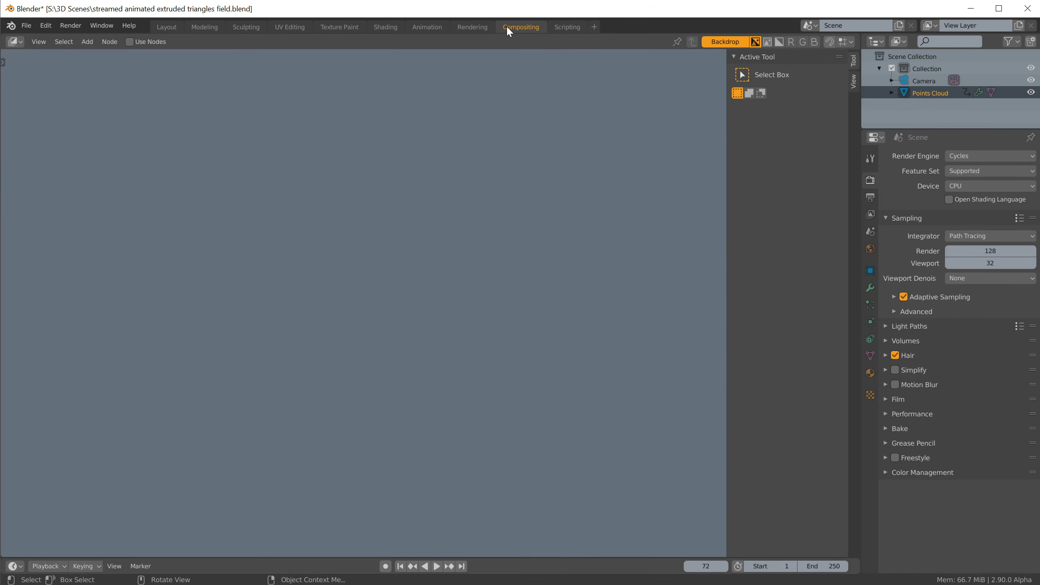
left_click(456, 27)
left_click(567, 29)
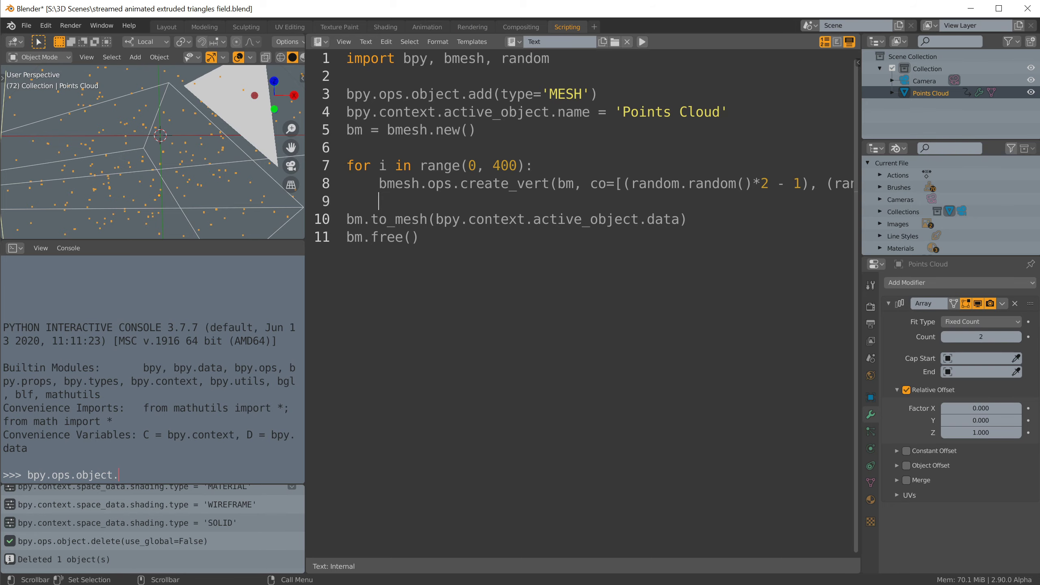
left_click(642, 41)
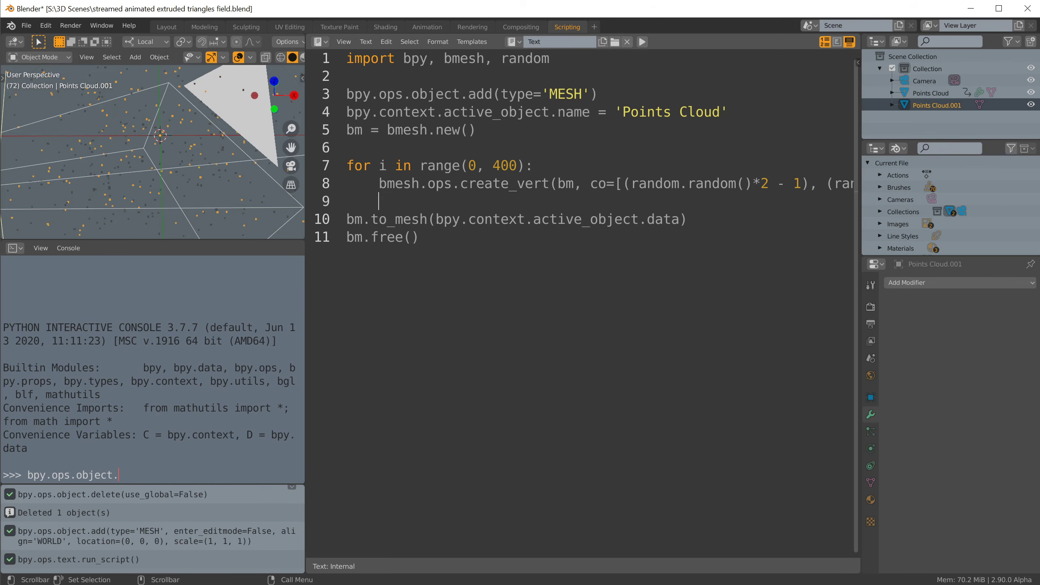
left_click(165, 27)
Step: Bring up the mesh primitives available for adding to the scene with the new points cloud
middle_click_drag(397, 242, 506, 222)
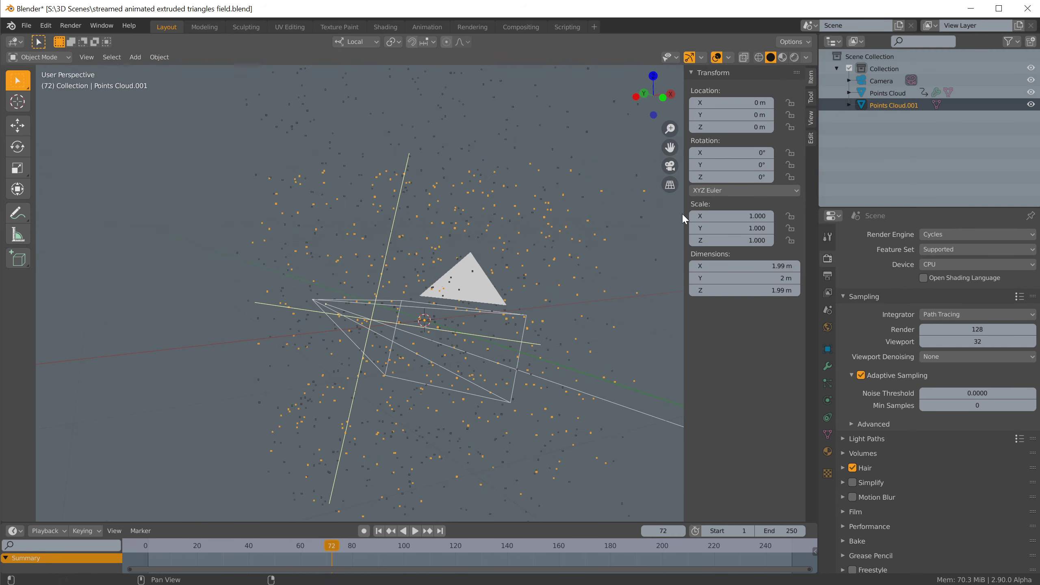
middle_click_drag(582, 204, 448, 223)
key("shift+a")
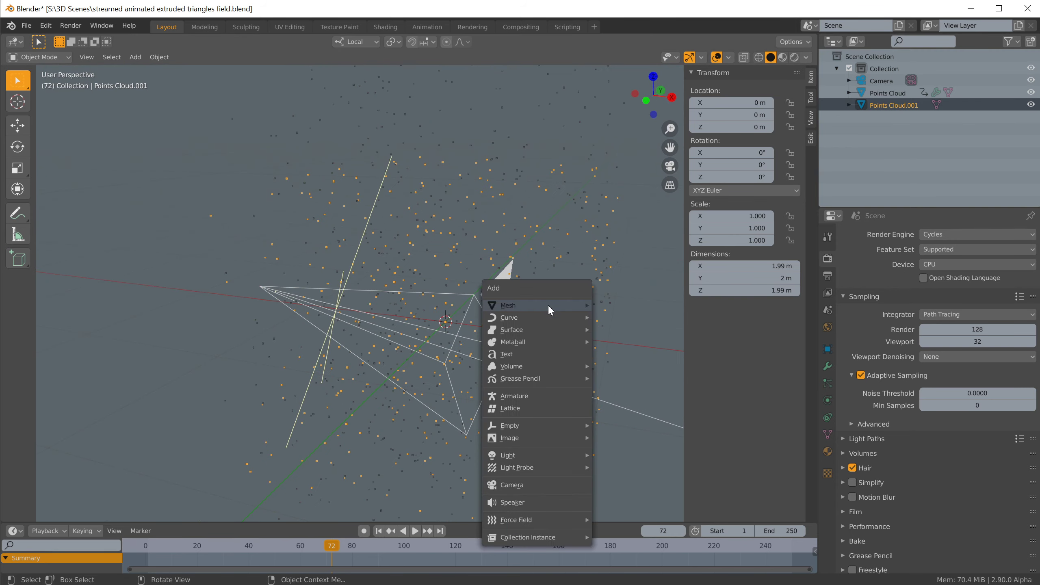
mouse_move(548, 306)
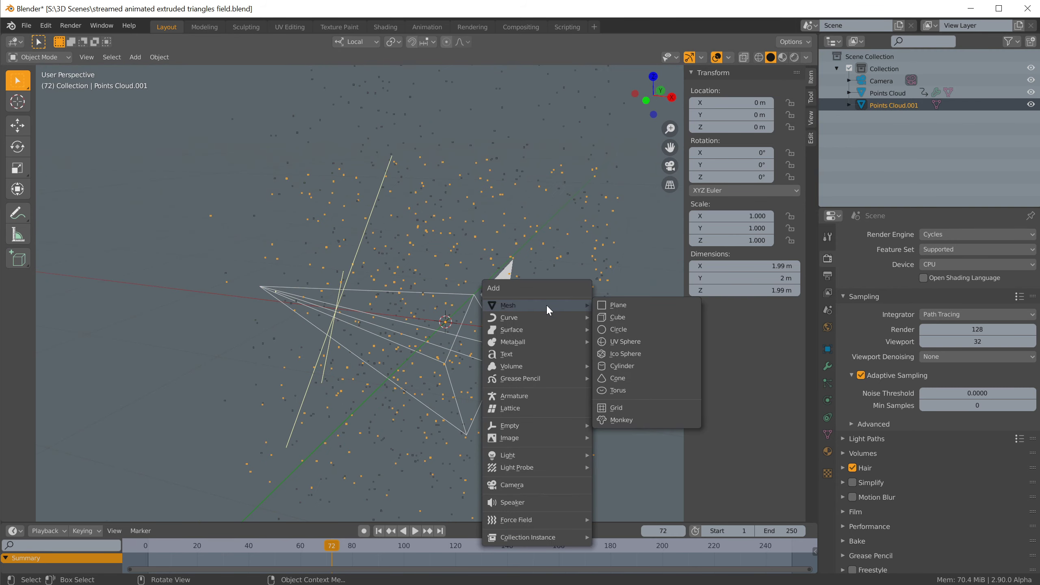
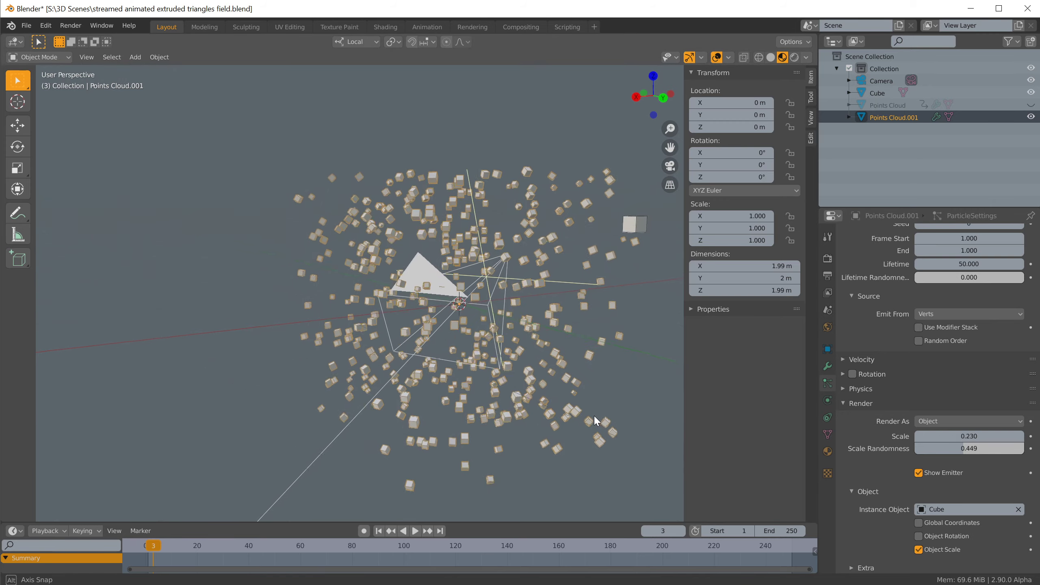
Step: Examine the particle cubes scattered across Points Cloud.001 from several angles and review the cloud's particle emission settings
middle_click_drag(600, 425, 598, 468)
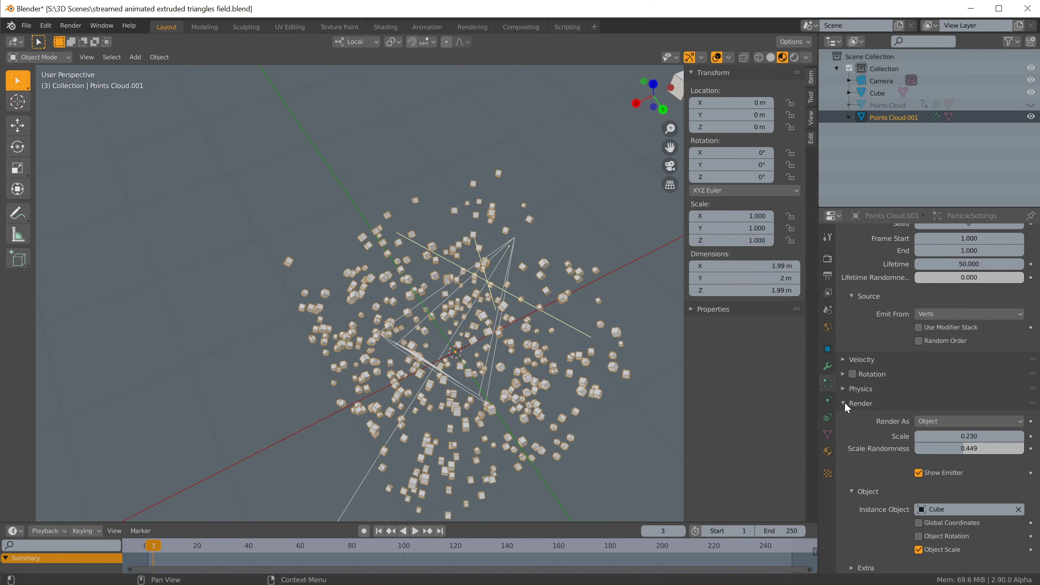
scroll(845, 401, "up", 5)
middle_click_drag(555, 312, 582, 287)
scroll(582, 286, "up", 2)
middle_click_drag(632, 508, 529, 383, "shift")
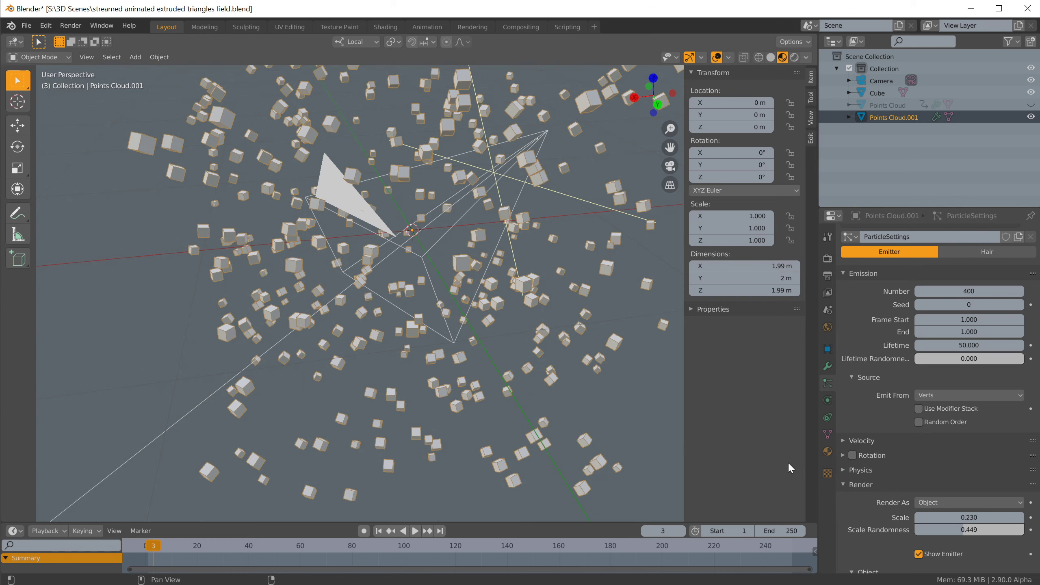
scroll(588, 382, "down", 6)
middle_click_drag(592, 316, 608, 285)
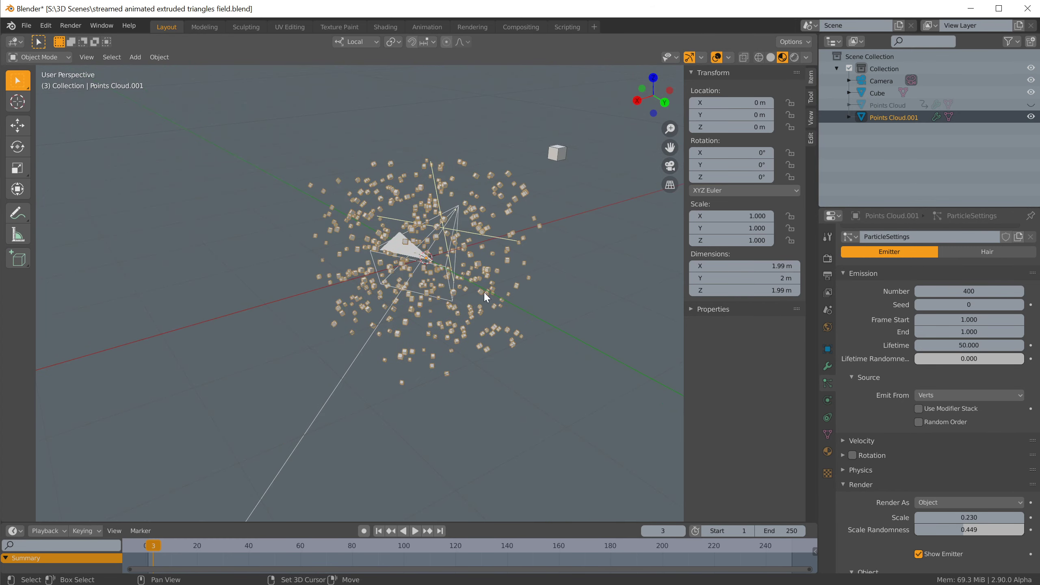
middle_click_drag(483, 291, 536, 331)
scroll(970, 305, "up", 3)
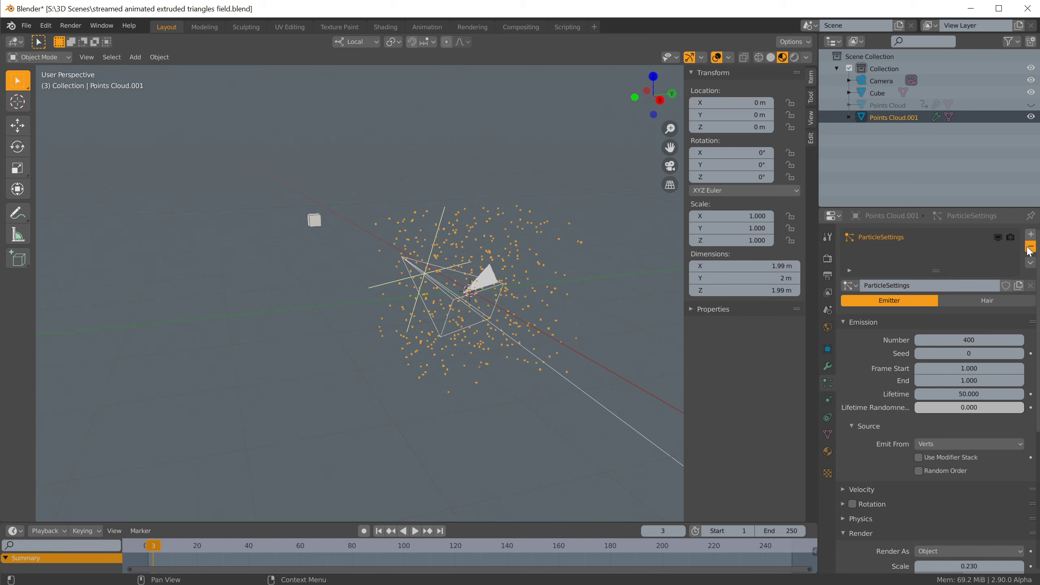
Step: Remove the particle system from Points Cloud.001 and set that points cloud as the Cube's parent
left_click(1030, 246)
left_click(316, 220)
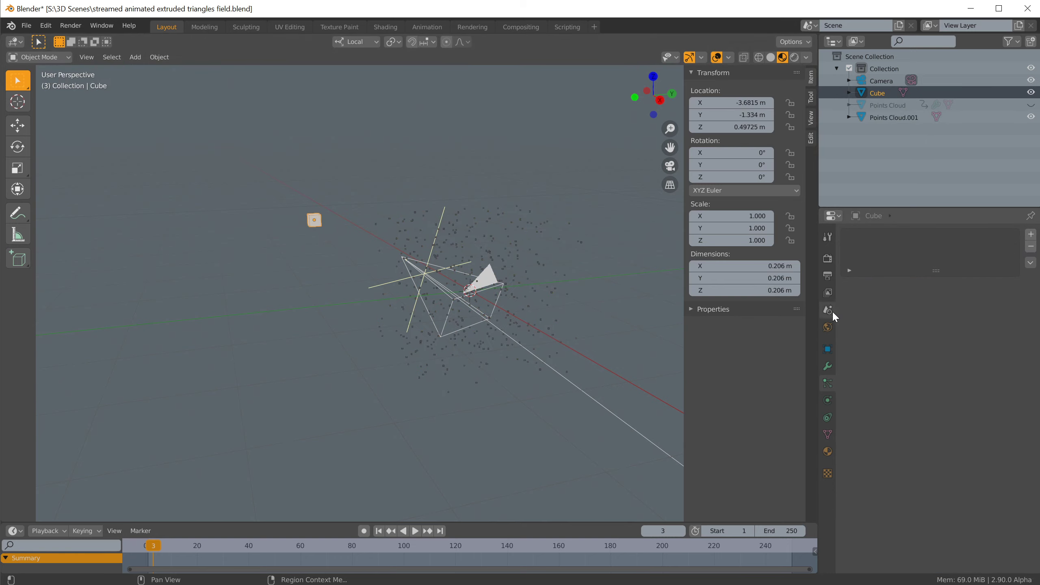
left_click(828, 349)
left_click(937, 442)
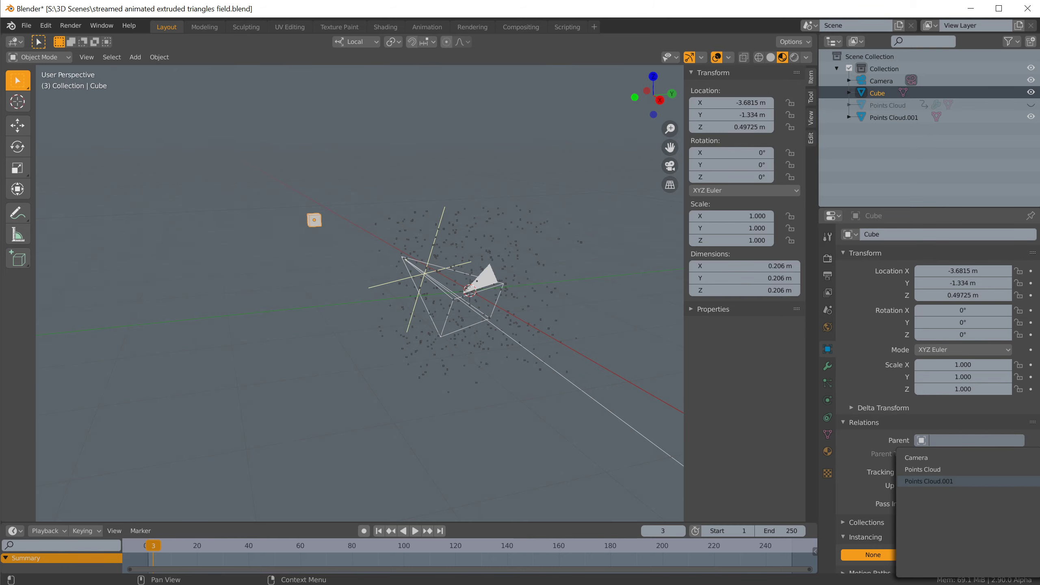
left_click(930, 485)
middle_click_drag(335, 248, 390, 231)
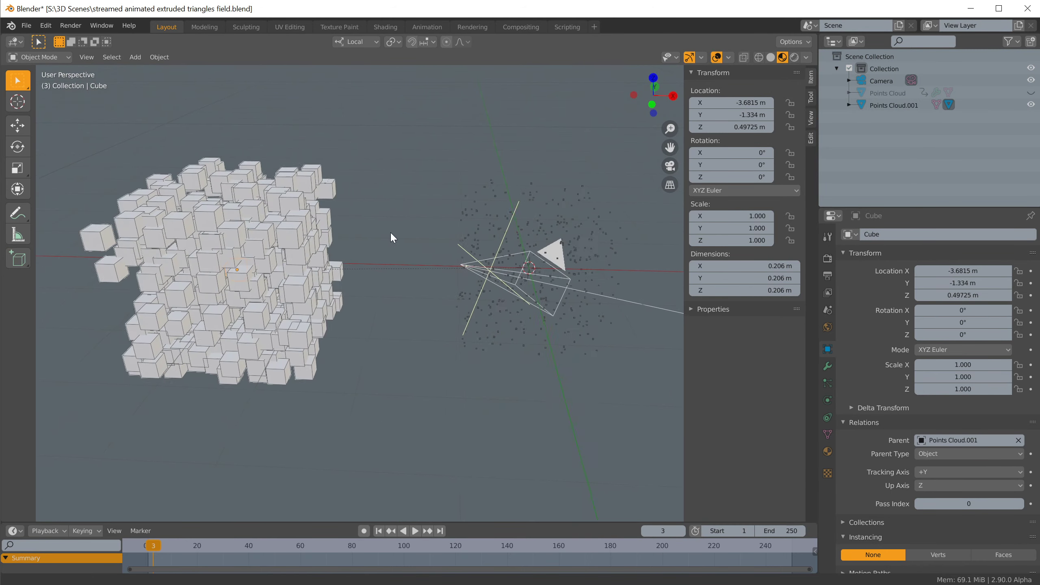
Step: Select Points Cloud.001 and check its instancing and modifier settings
left_click(303, 250)
middle_click_drag(311, 251, 405, 319)
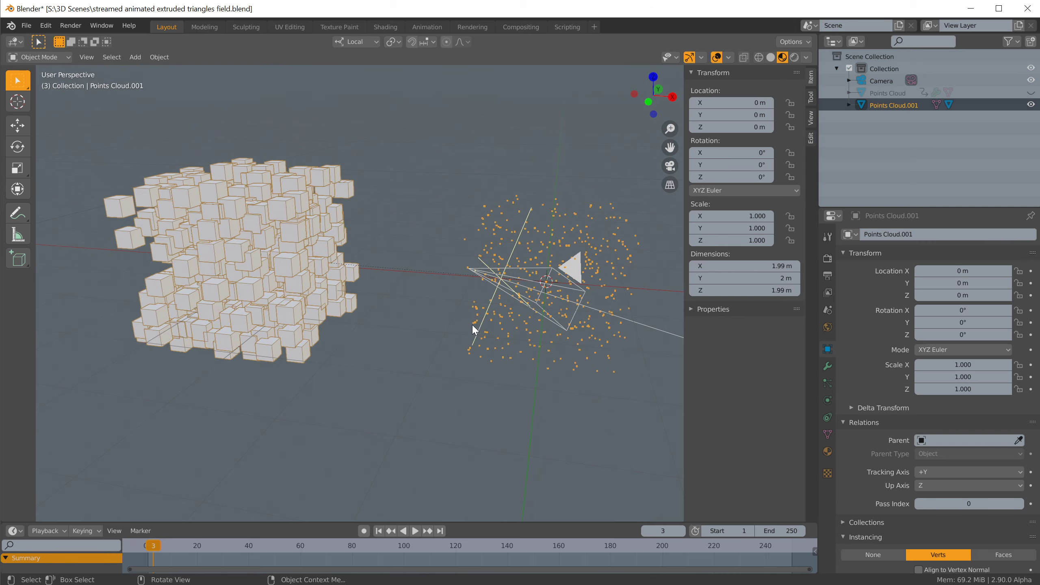
left_click(823, 367)
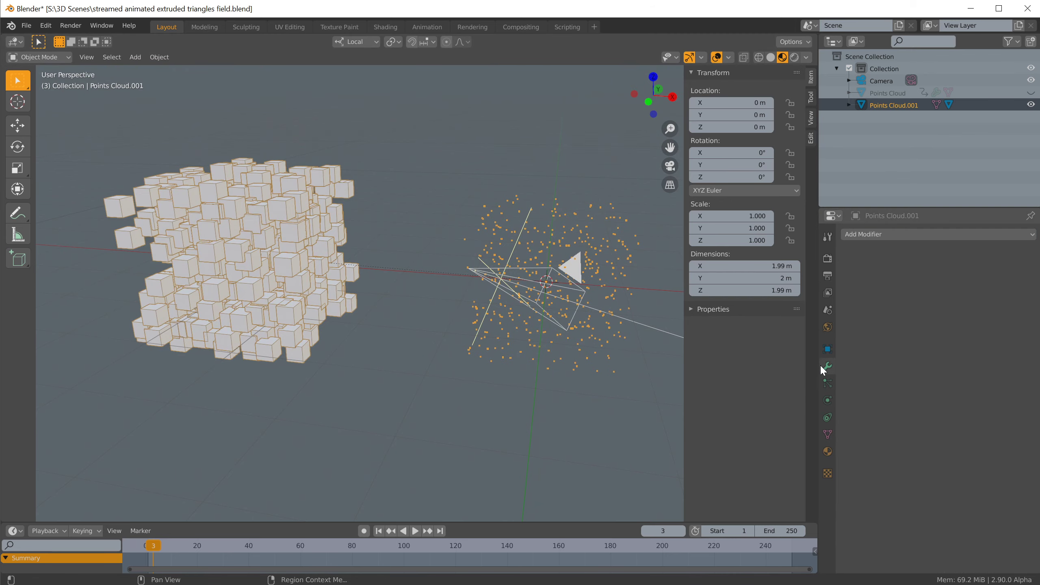
middle_click_drag(326, 272, 309, 275)
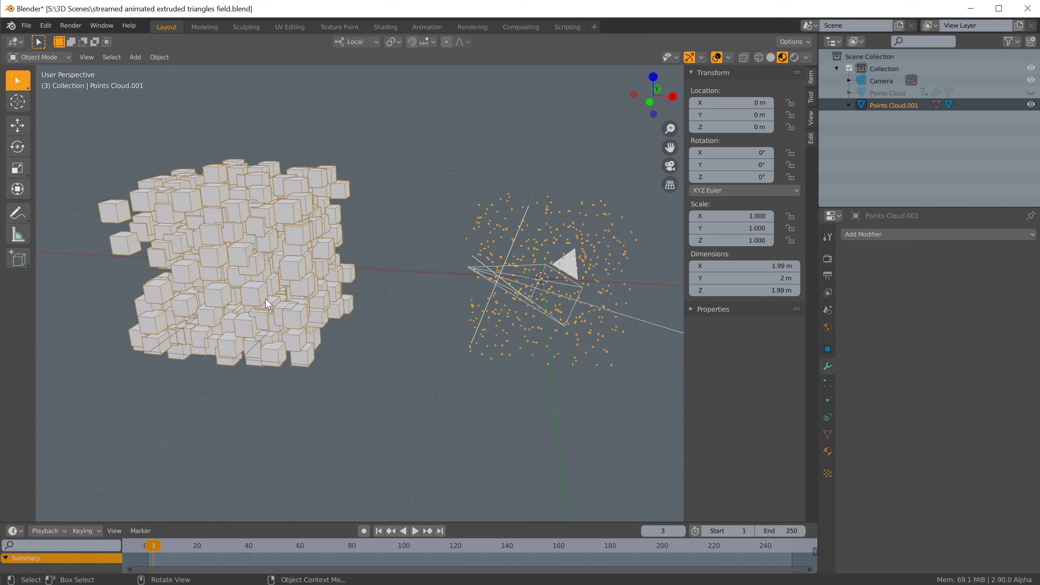
Step: Select the Cube parented under Points Cloud.001 and set its X, Y and Z location to 0 m
left_click(880, 80)
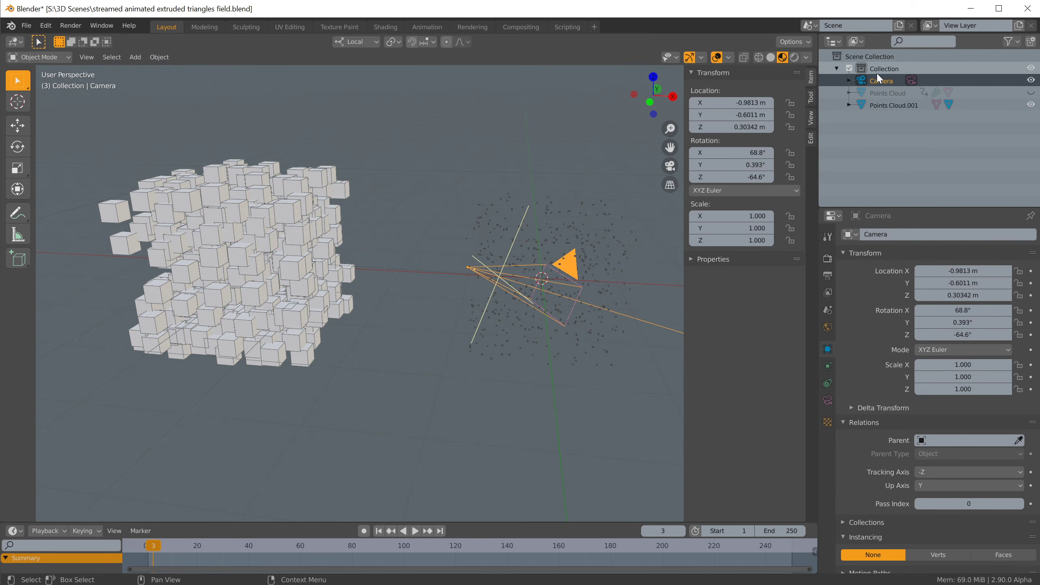
left_click(850, 105)
left_click(888, 130)
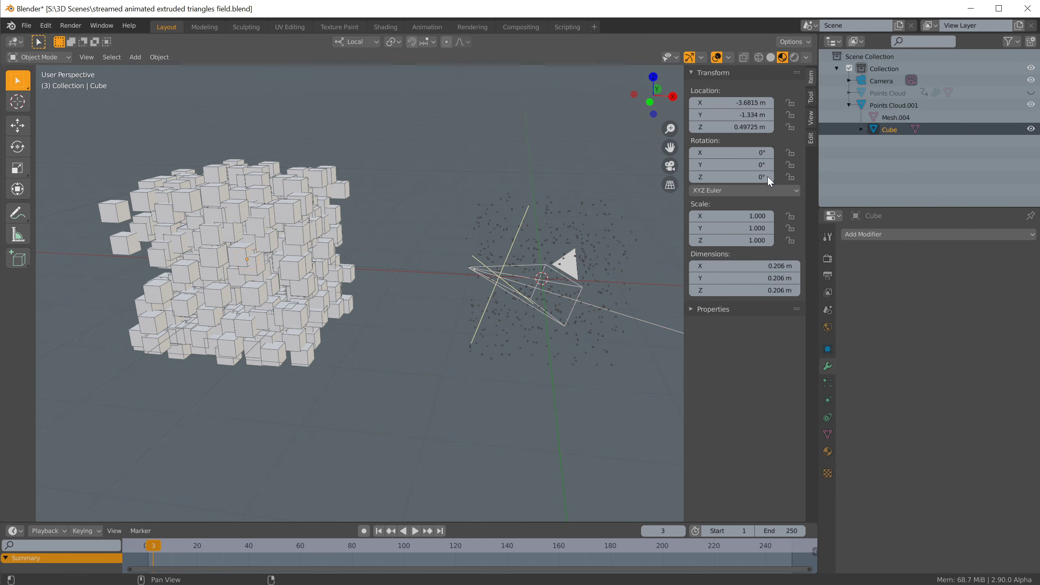
left_click(729, 102)
type("0")
key("Return")
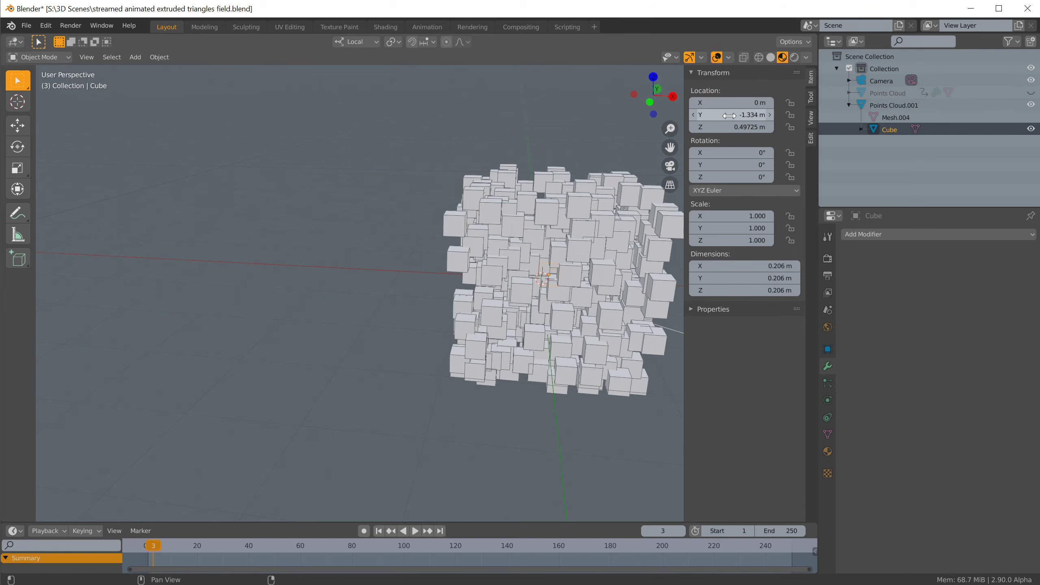
left_click(730, 116)
type("0")
key("Return")
key("KP_0")
left_click(726, 128)
type("0")
key("Return")
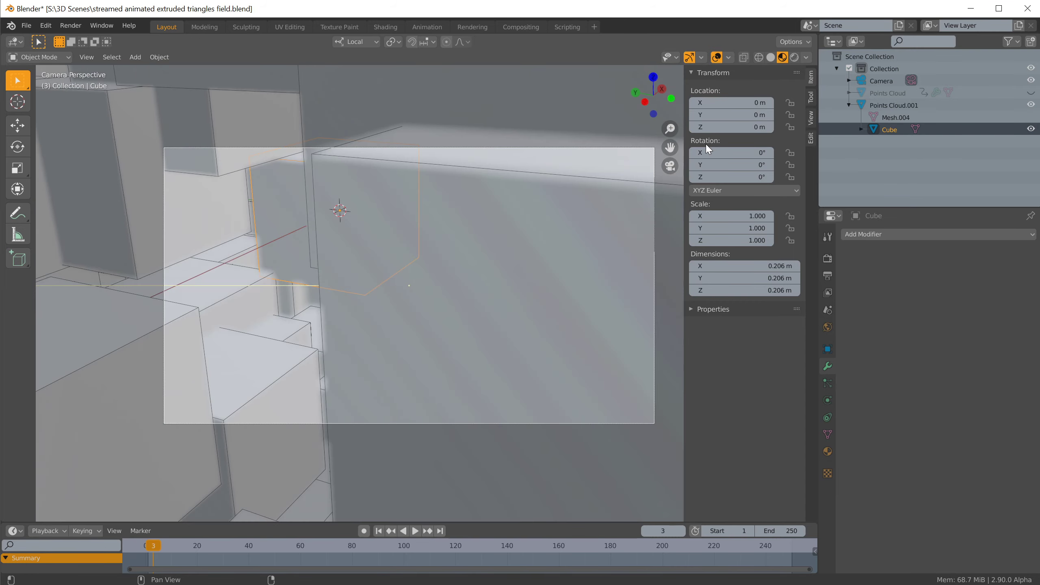
Step: Leave the camera view and hide the original Cube in the viewport
scroll(443, 220, "down", 7)
middle_click_drag(485, 205, 465, 251)
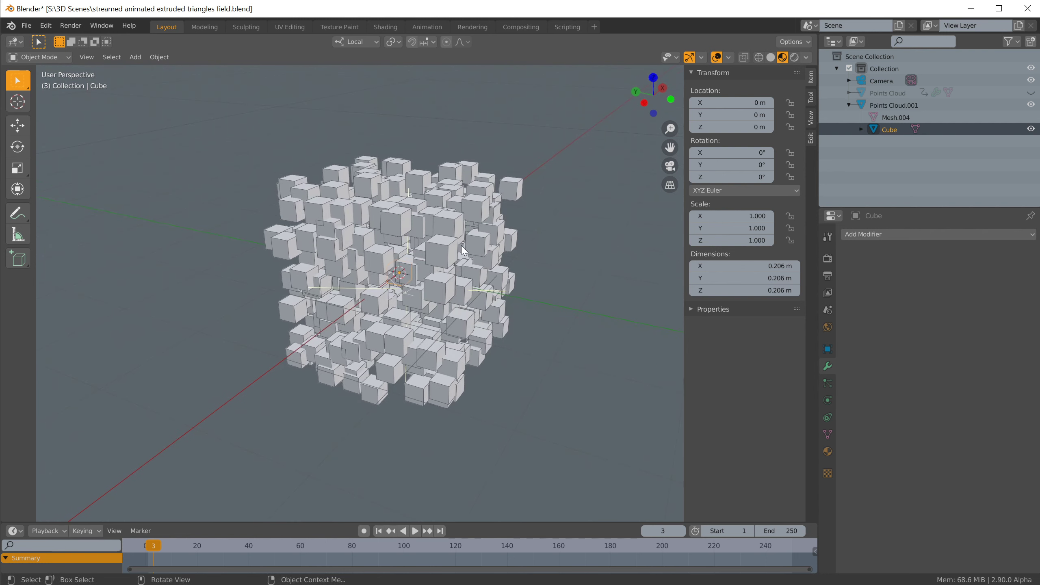
left_click(1031, 128)
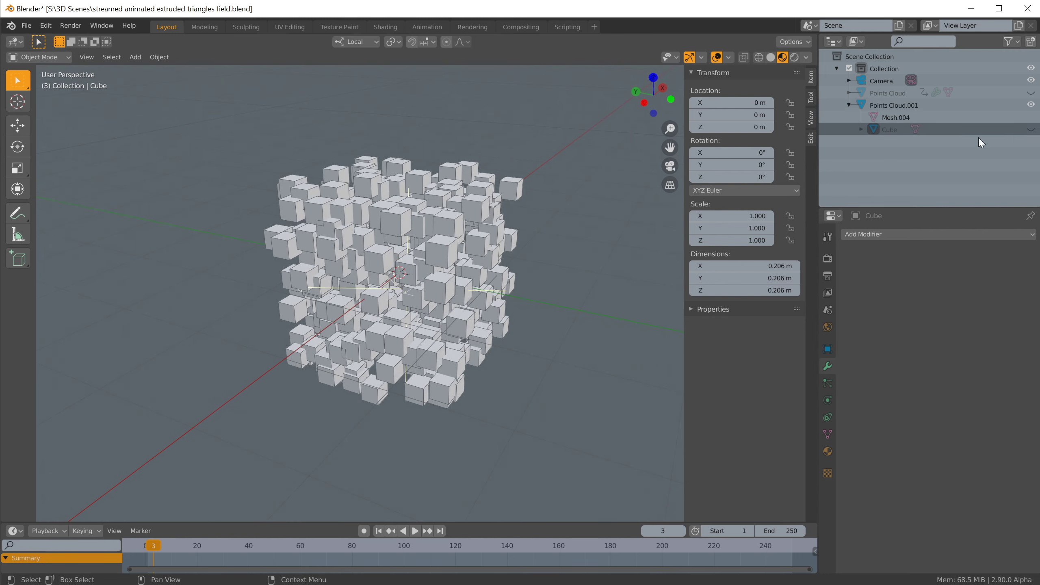
Step: Add a Vertex Weight Proximity modifier to Points Cloud.001 and check its vertices in Edit Mode
left_click(409, 215)
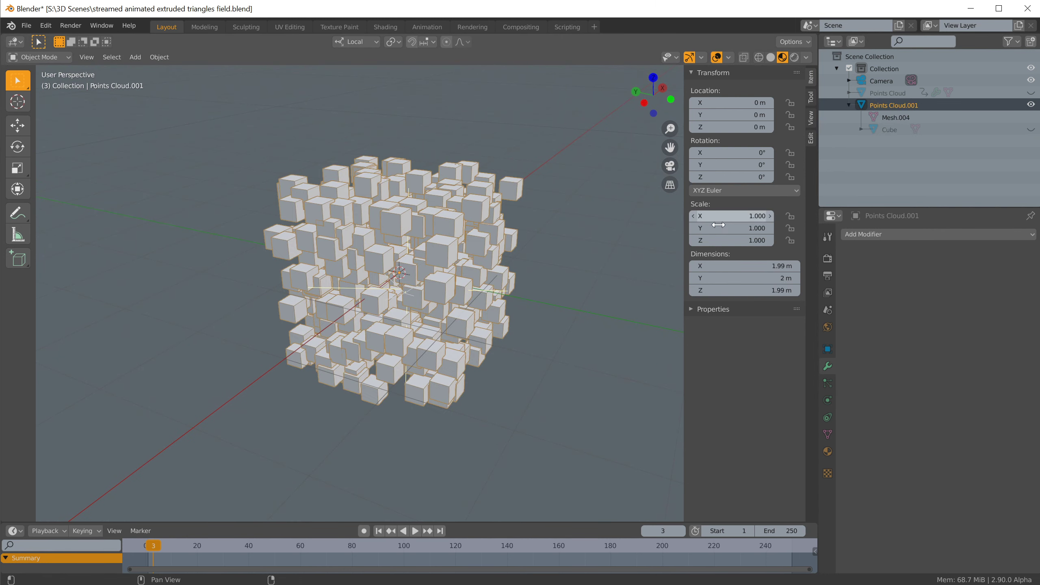
left_click(864, 236)
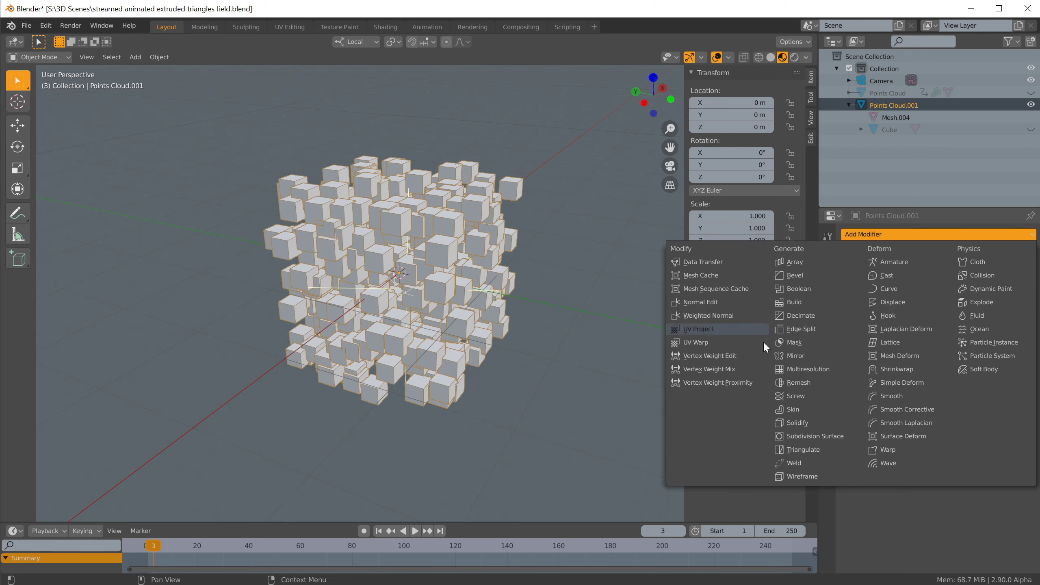
left_click(725, 384)
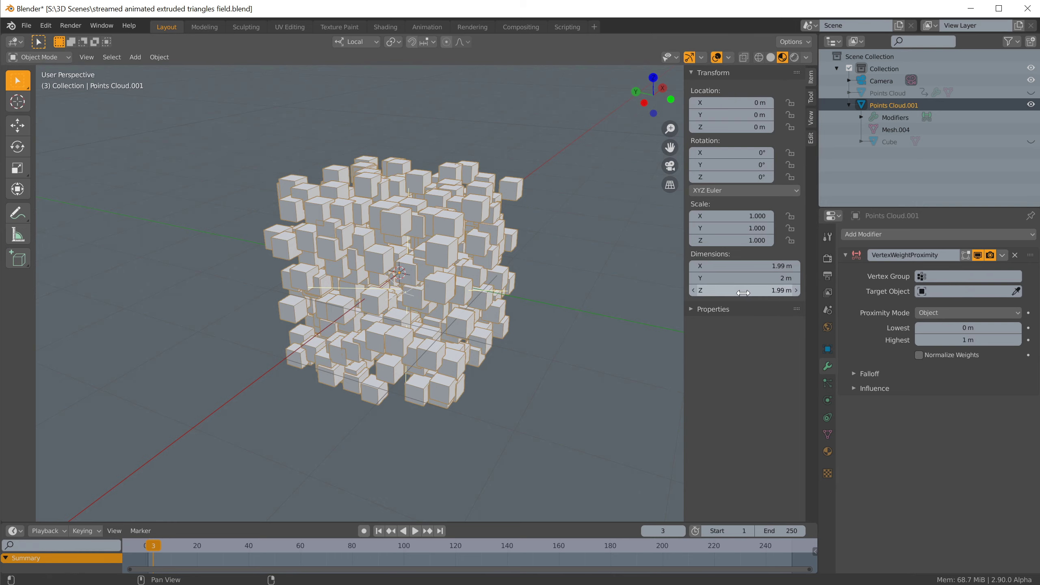
key("Tab")
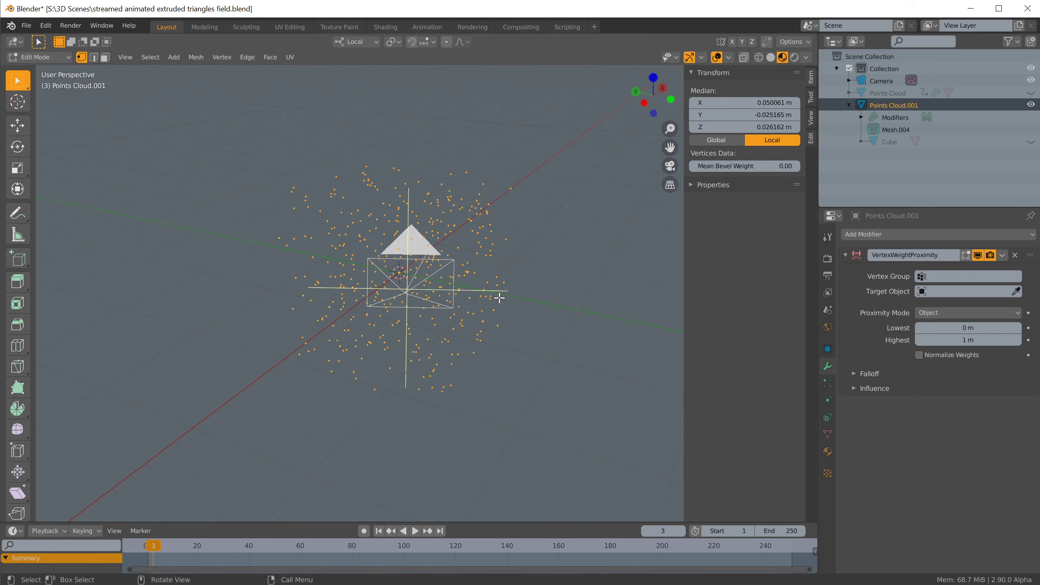
key("Tab")
middle_click_drag(509, 296, 535, 294)
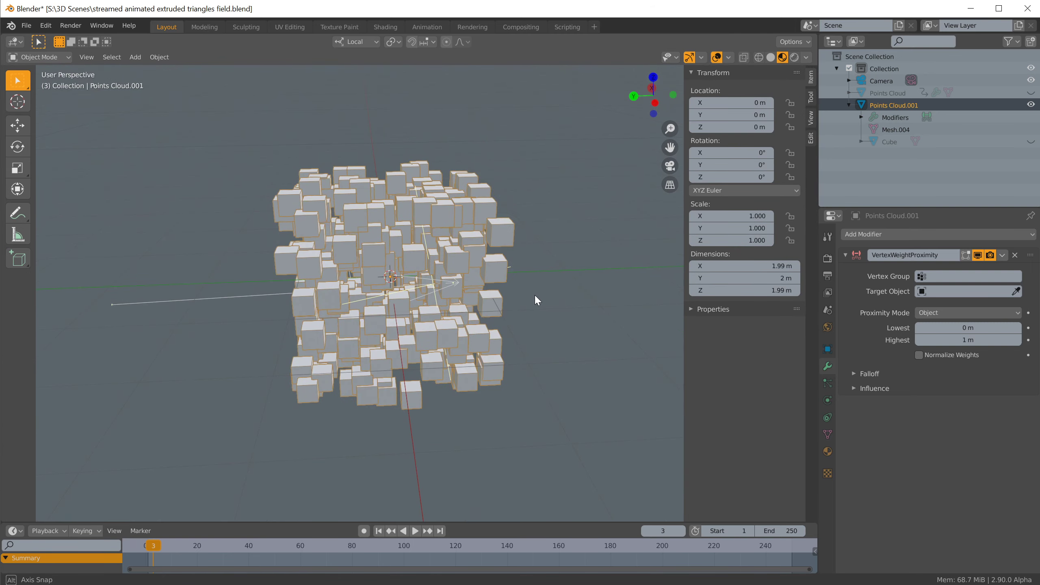
Step: Create a vertex group on Points Cloud.001 and name it vg
left_click(827, 399)
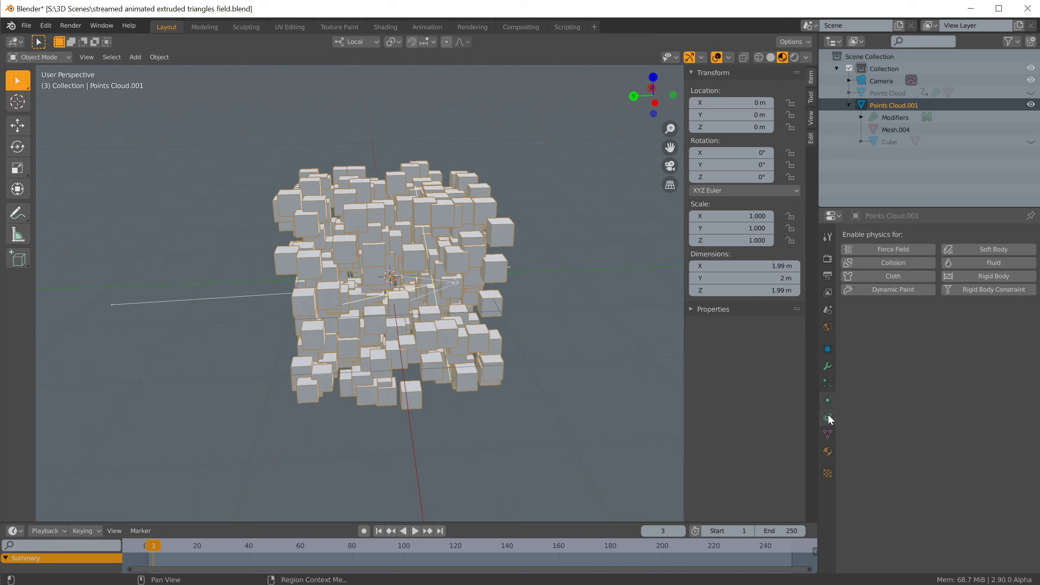
left_click(828, 435)
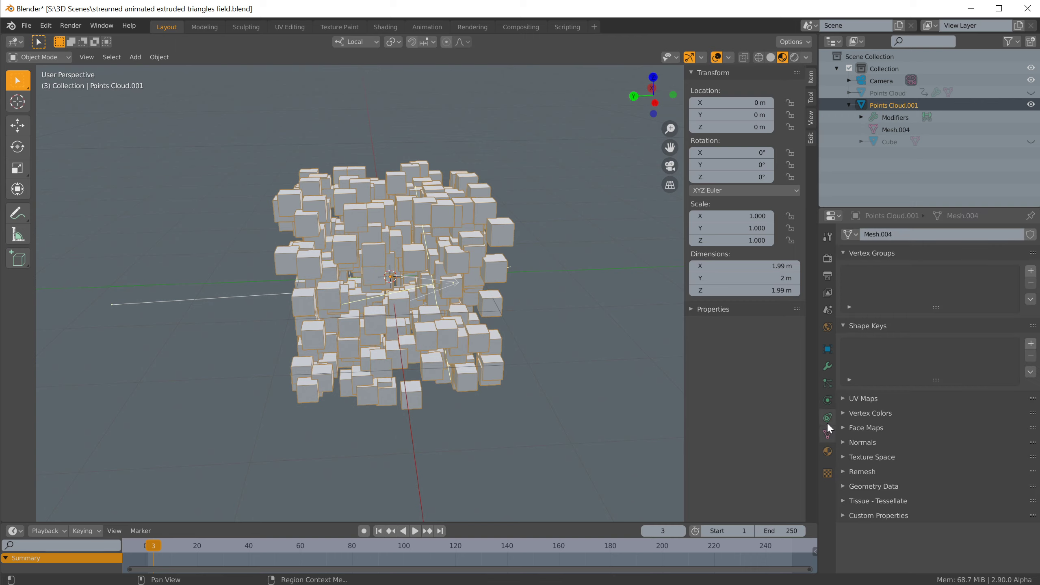
left_click(1031, 271)
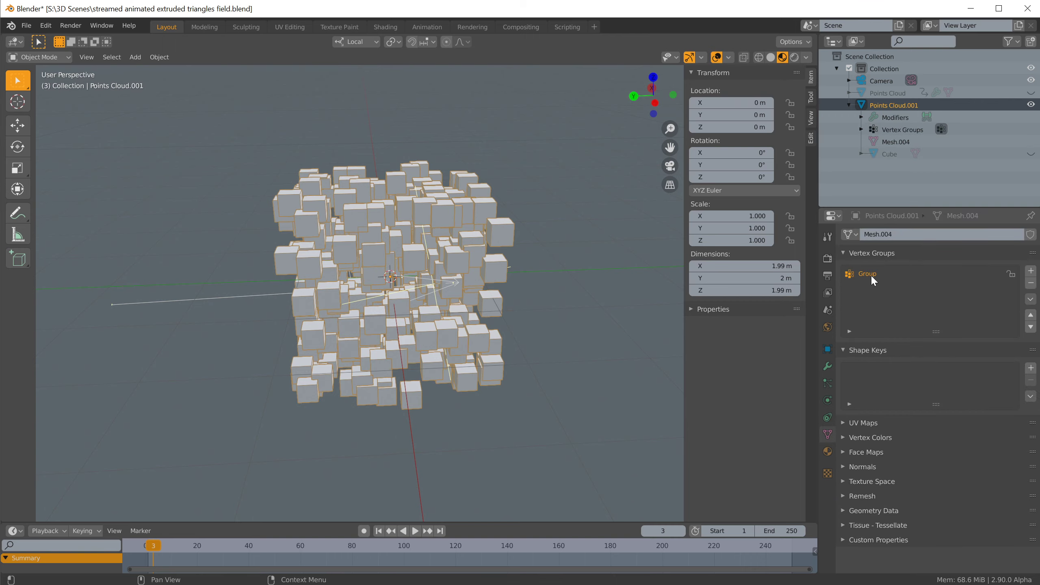
key("Return")
Step: Assign vertex group vg to the Vertex Weight Proximity modifier, unhide Points Cloud and set it as the target object
left_click(828, 366)
left_click(947, 282)
left_click(948, 303)
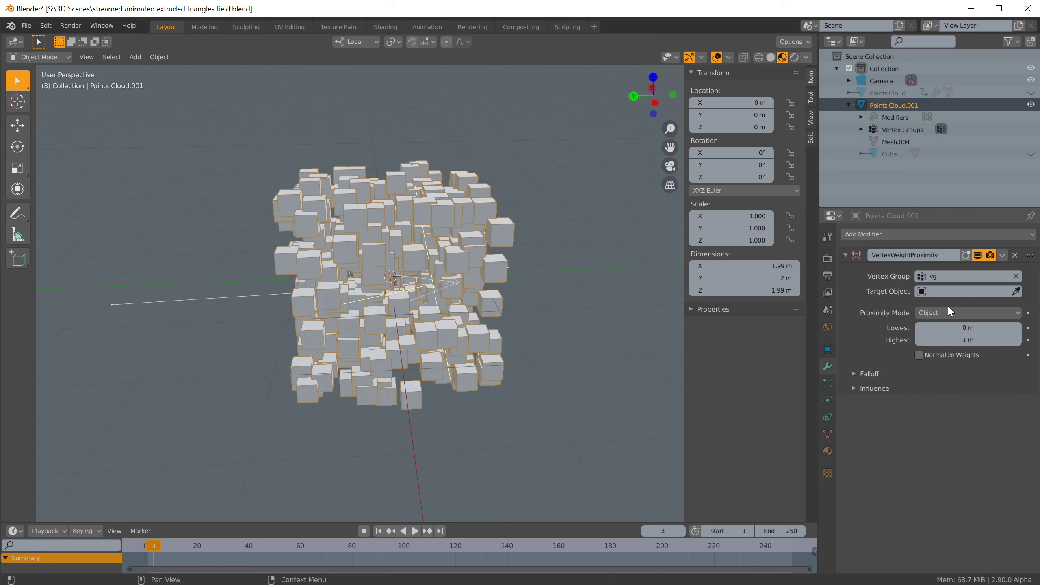
left_click(1032, 93)
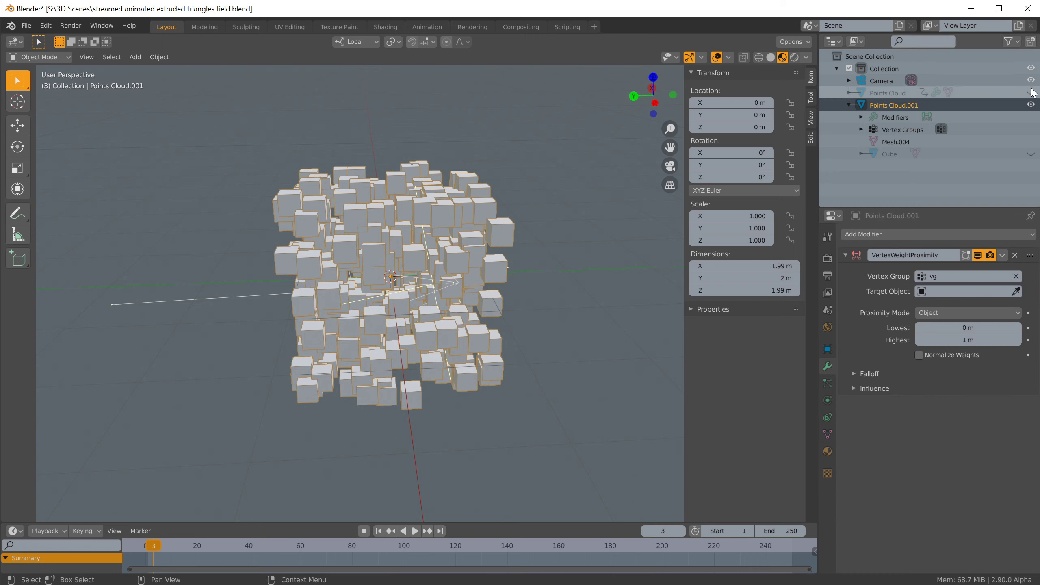
left_click(983, 291)
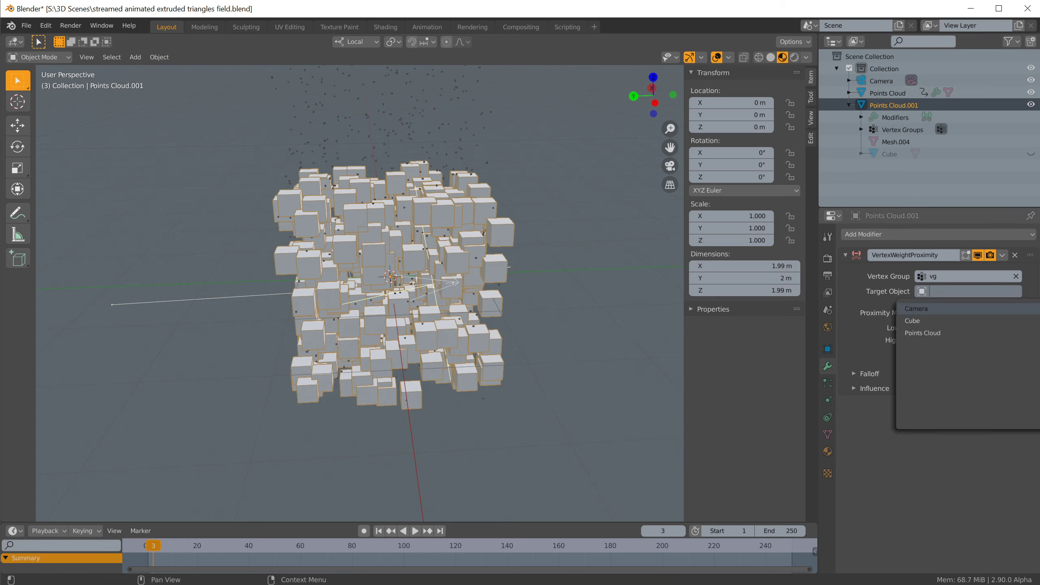
left_click(930, 334)
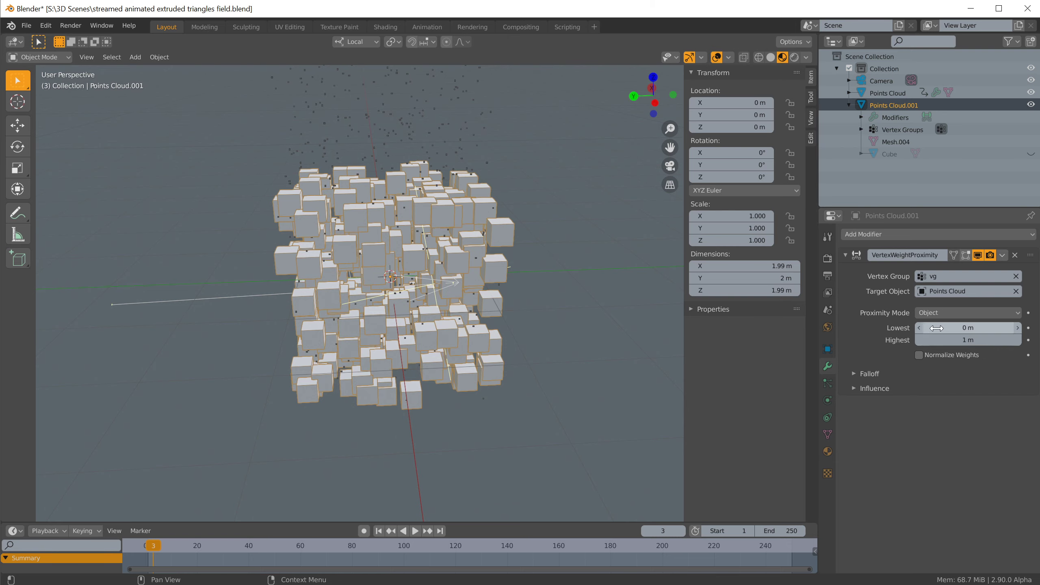
Step: Try a Solidify modifier on Points Cloud.001 with a thickness of -0.2 m
left_click(888, 236)
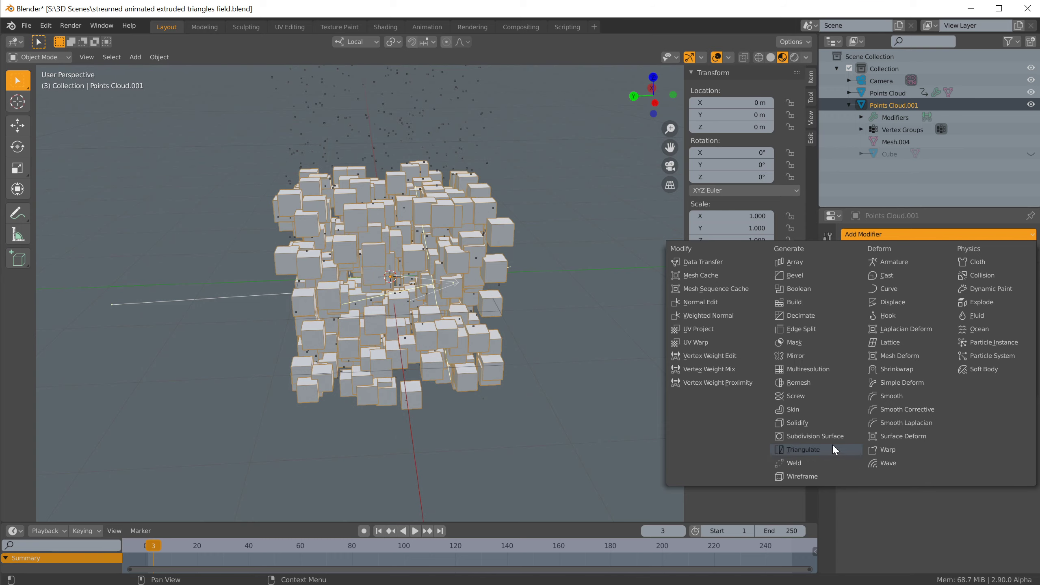
left_click(828, 423)
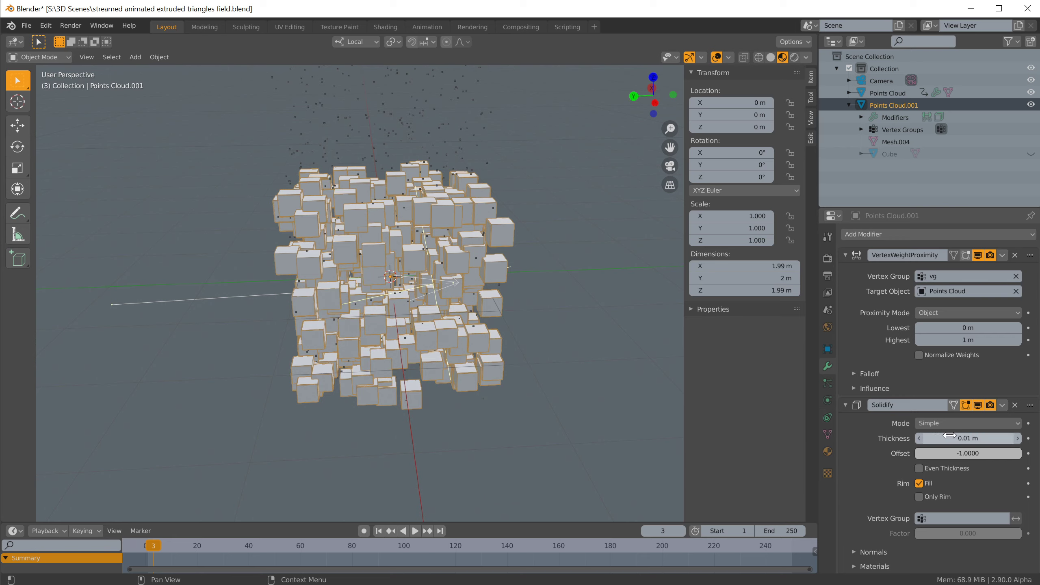
left_click_drag(949, 435, 980, 435)
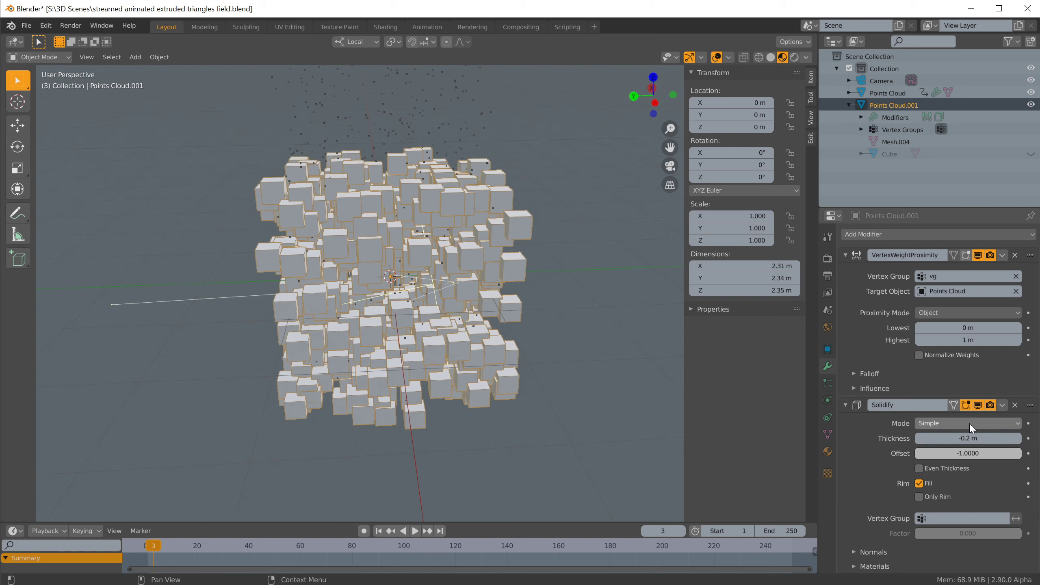
Step: Try Solidify's Complex mode on Points Cloud.001 with different thicknesses, such as -1.79 m
left_click(969, 423)
left_click(956, 447)
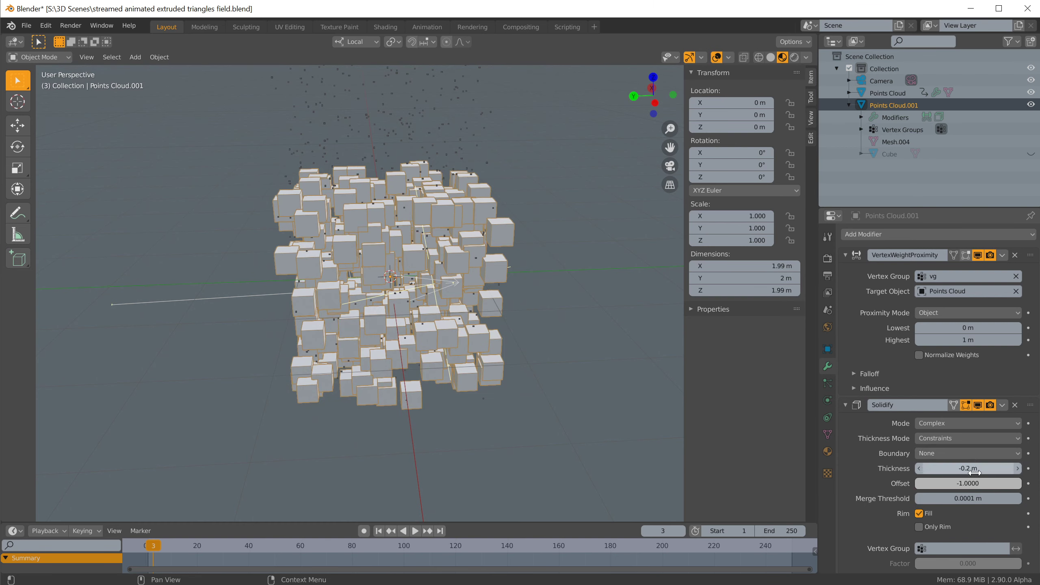
left_click_drag(975, 473, 968, 469)
left_click_drag(969, 484, 973, 483)
scroll(974, 494, "down", 2)
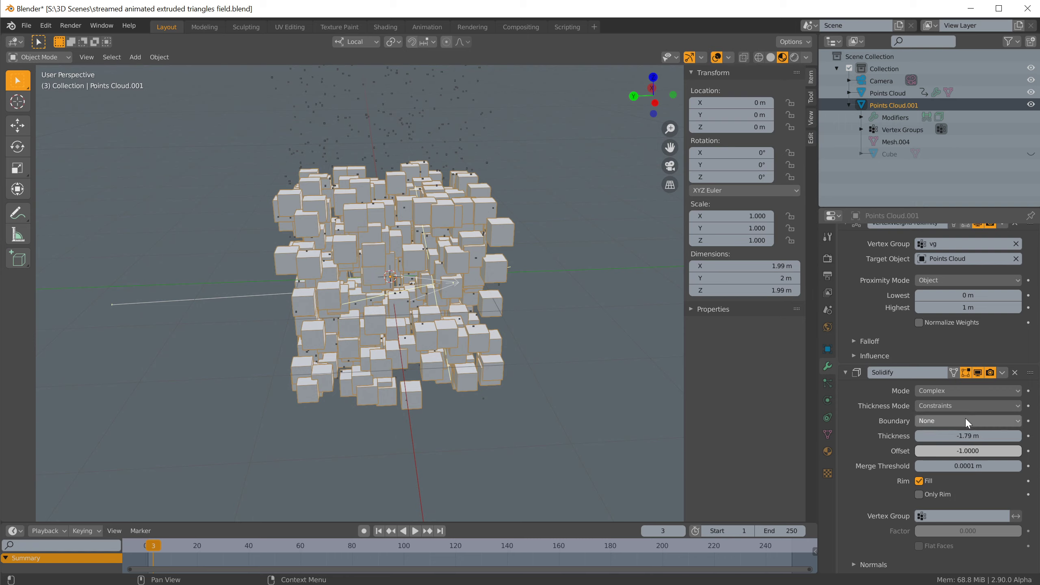
left_click_drag(969, 436, 969, 436)
Step: Switch Solidify back to Simple mode, set its thickness to 0.02 m and collapse its settings
left_click(979, 392)
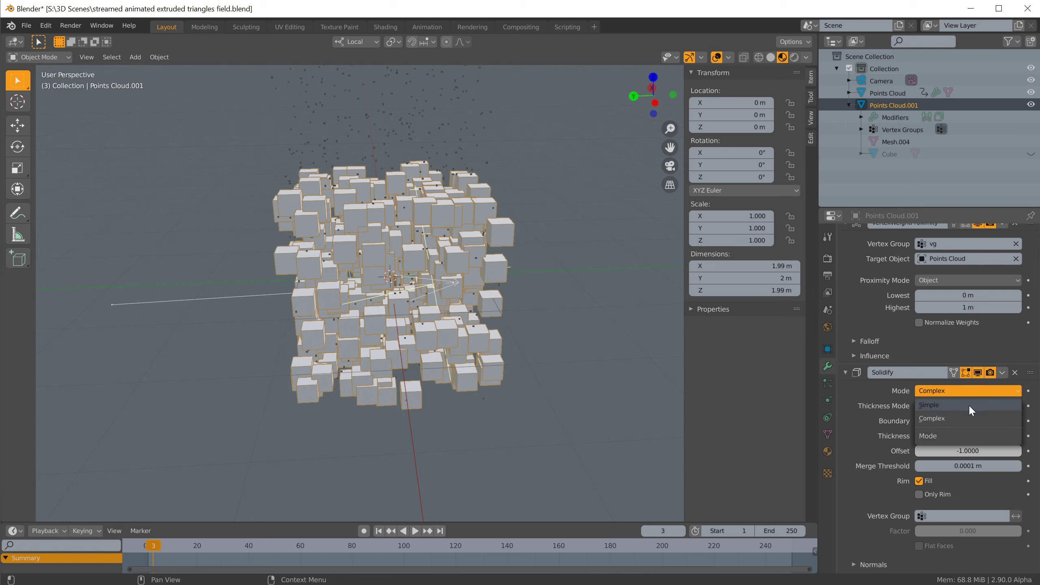
left_click(959, 404)
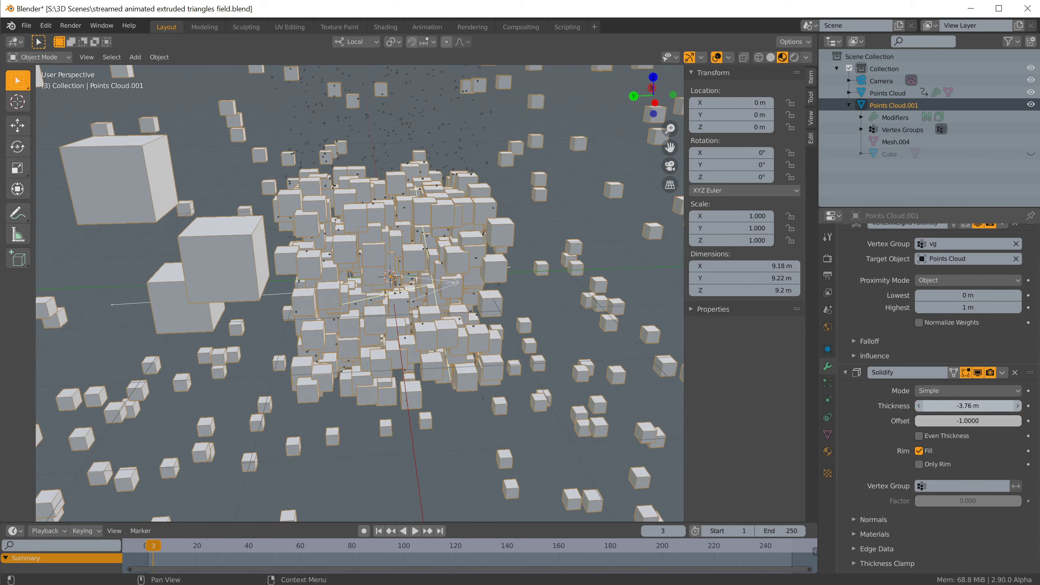
left_click_drag(981, 407, 987, 407)
middle_click_drag(510, 343, 439, 312)
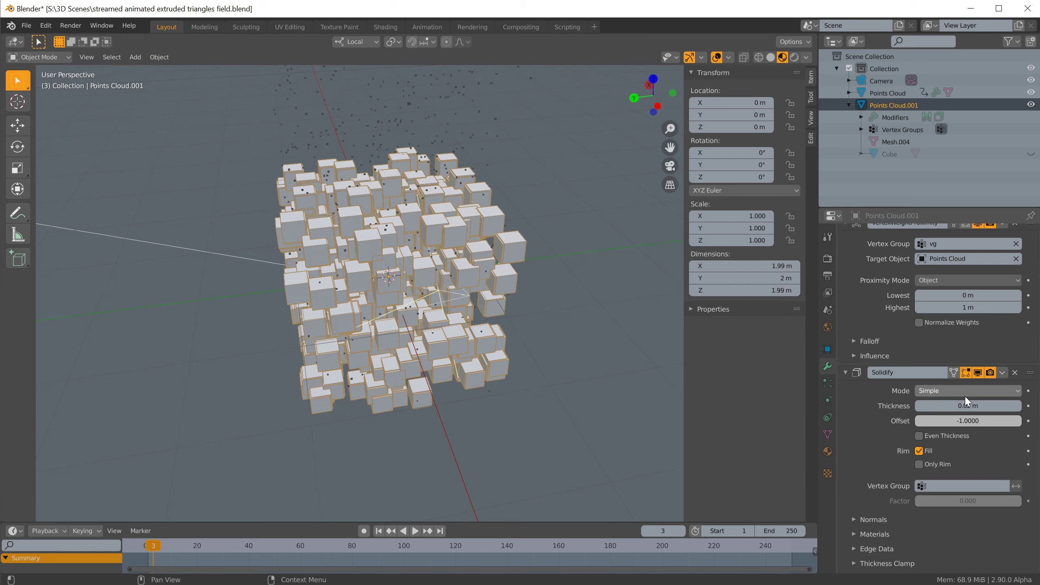
left_click(845, 372)
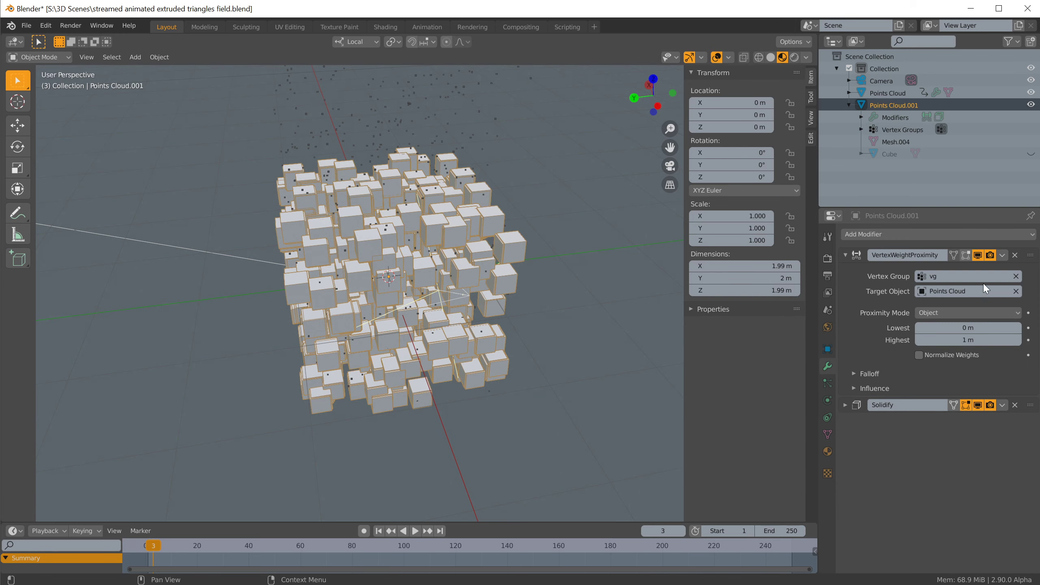
Step: Replace the Solidify modifier with a Displace modifier limited to vertex group vg
left_click(963, 236)
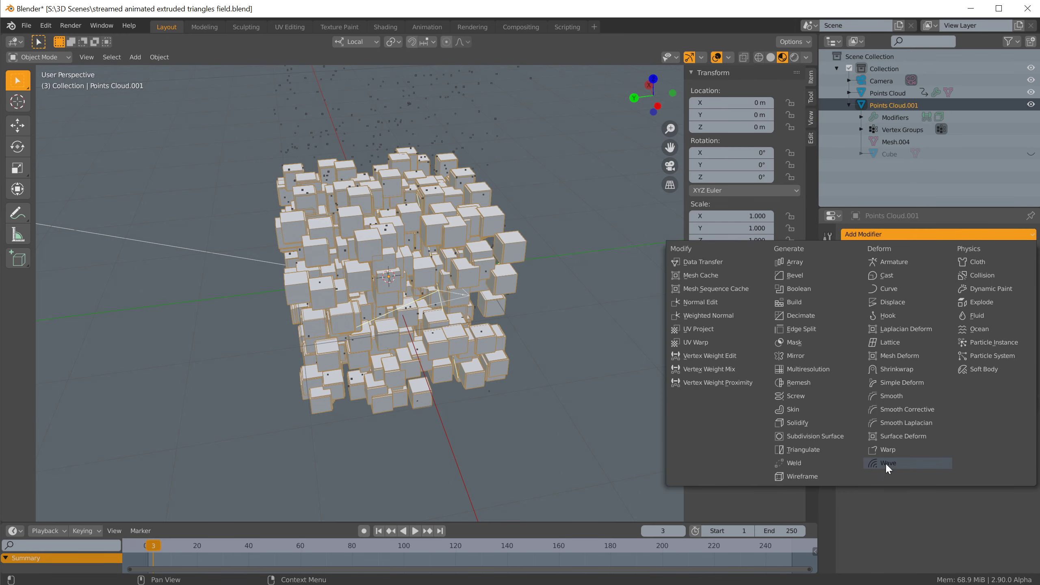
left_click(902, 302)
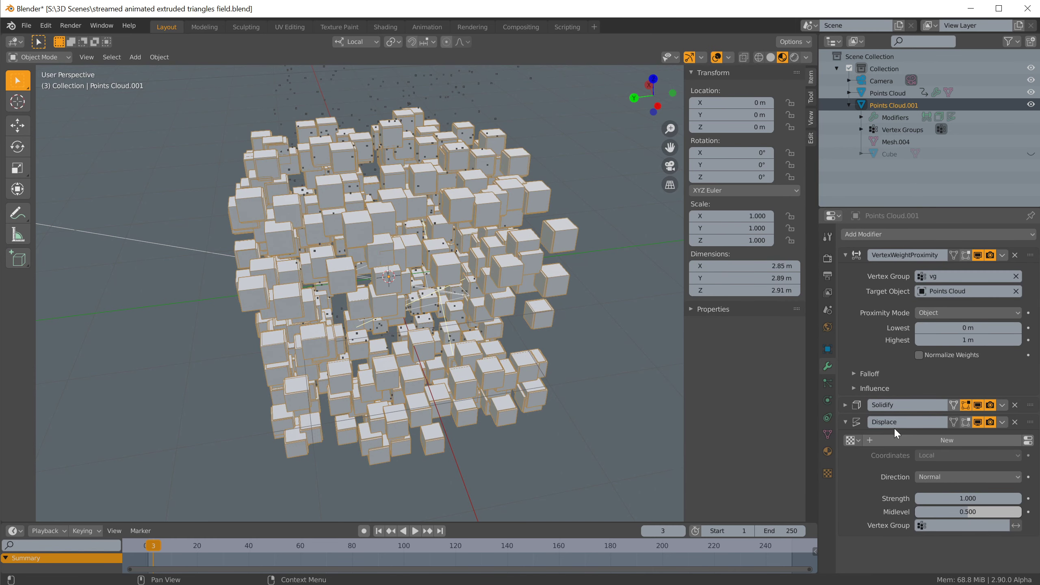
left_click(845, 405)
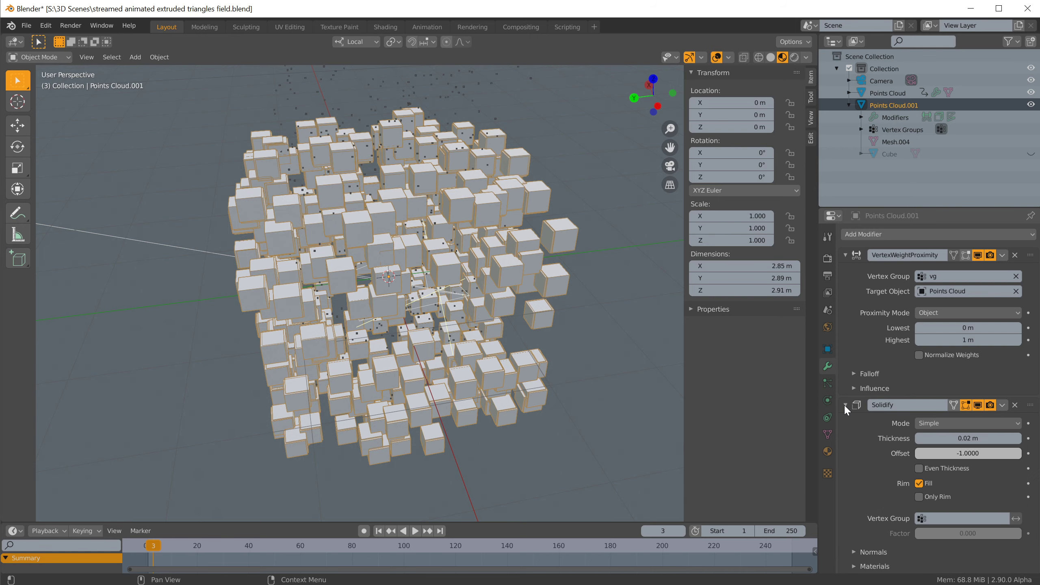
left_click(1015, 405)
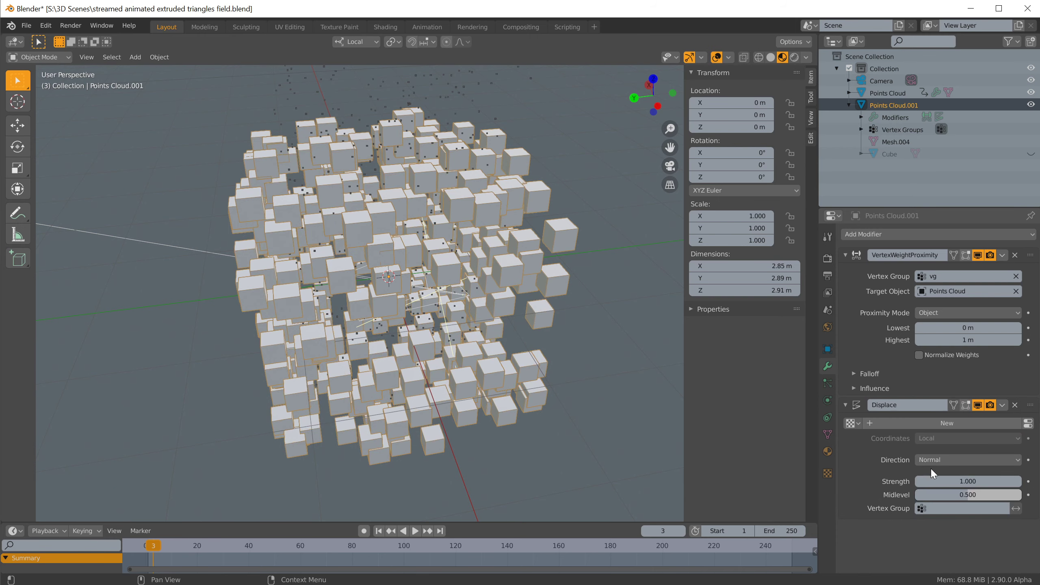
left_click(960, 508)
left_click(912, 386)
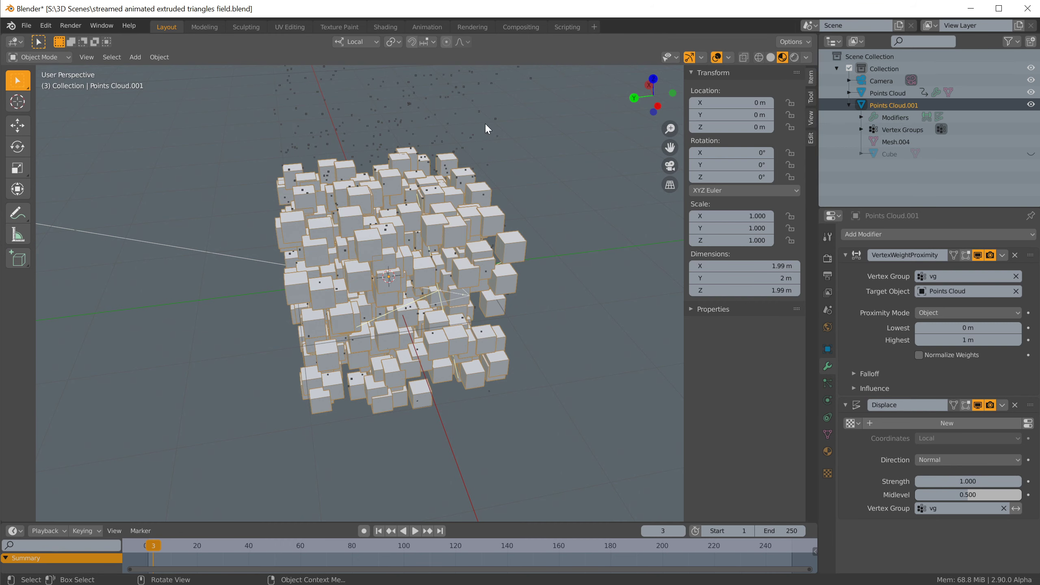
Step: Move Points Cloud down along its local Z axis so its points extend above and below the cubes
left_click(879, 93)
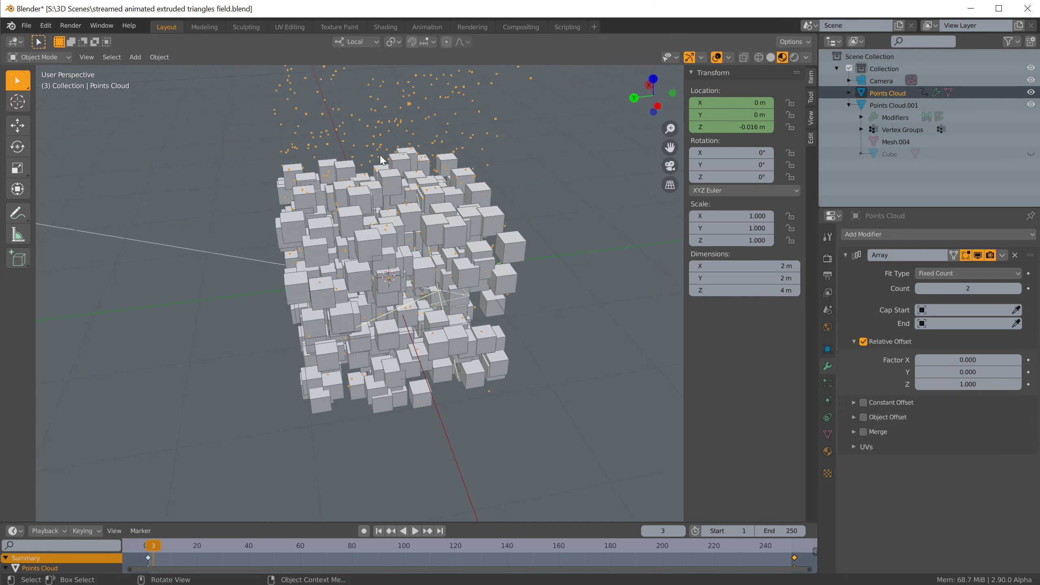
key("g")
key("z")
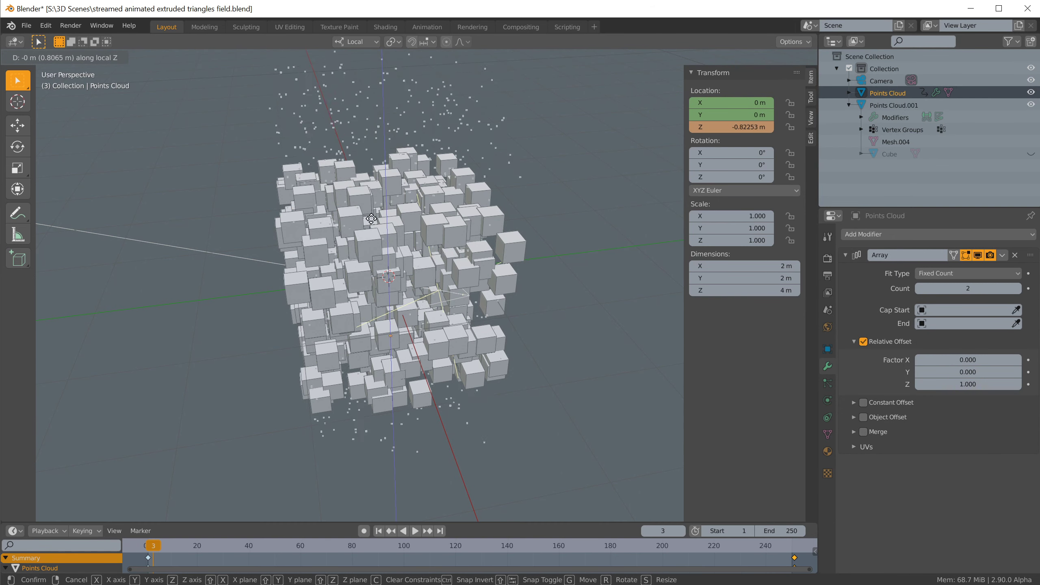
right_click(371, 218)
Step: Select Points Cloud.001 and apply Make Instances Real to turn its instanced cubes into separate objects
left_click(498, 359)
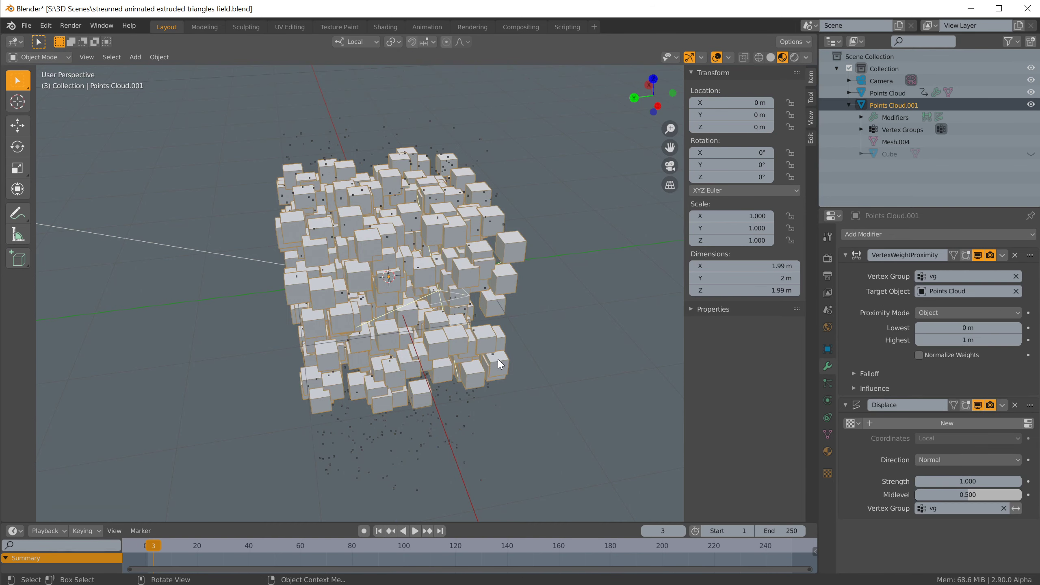
middle_click_drag(582, 315, 528, 230)
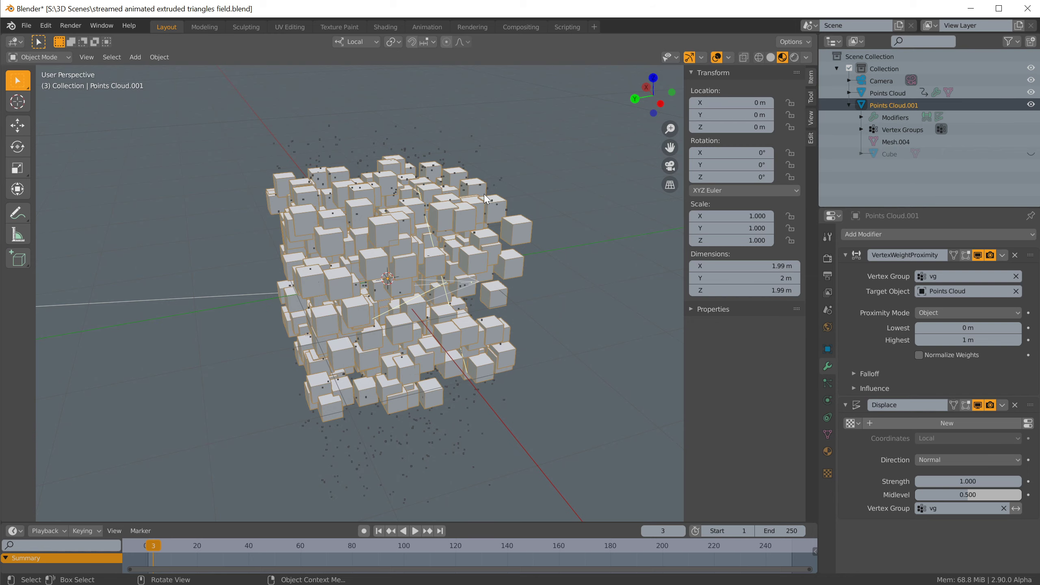
middle_click_drag(485, 193, 439, 177)
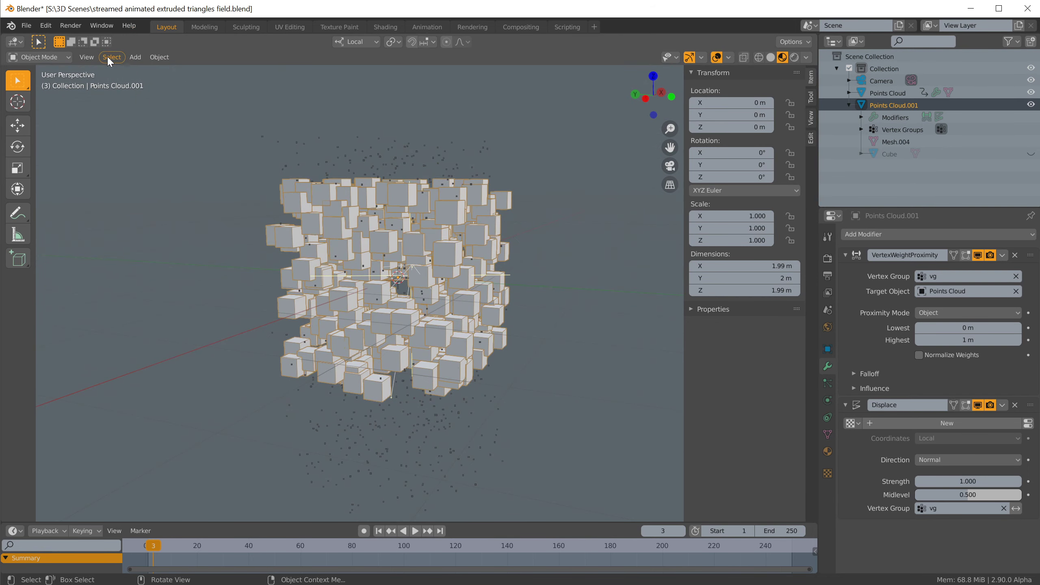
left_click(158, 58)
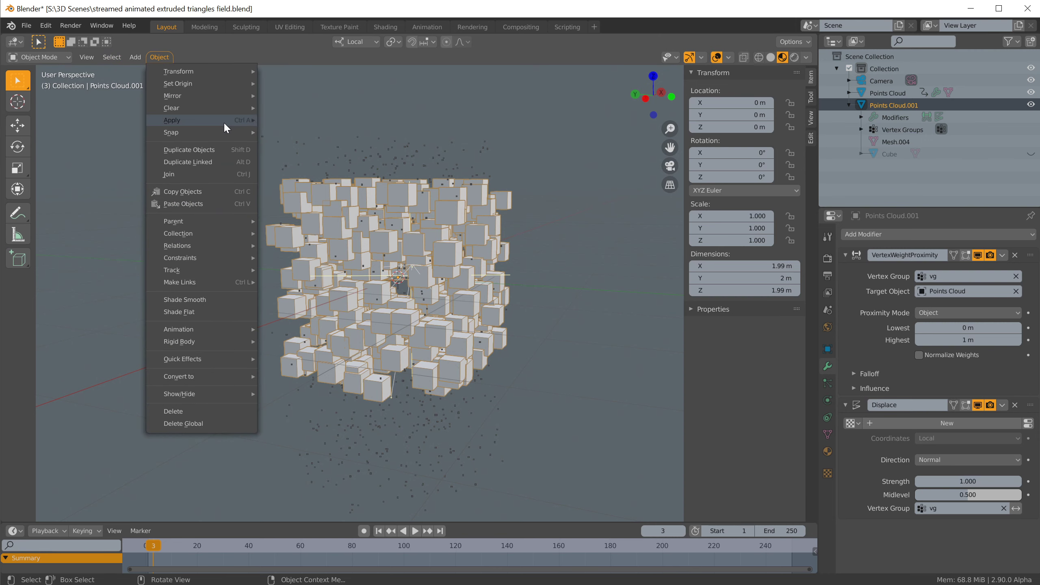
mouse_move(230, 122)
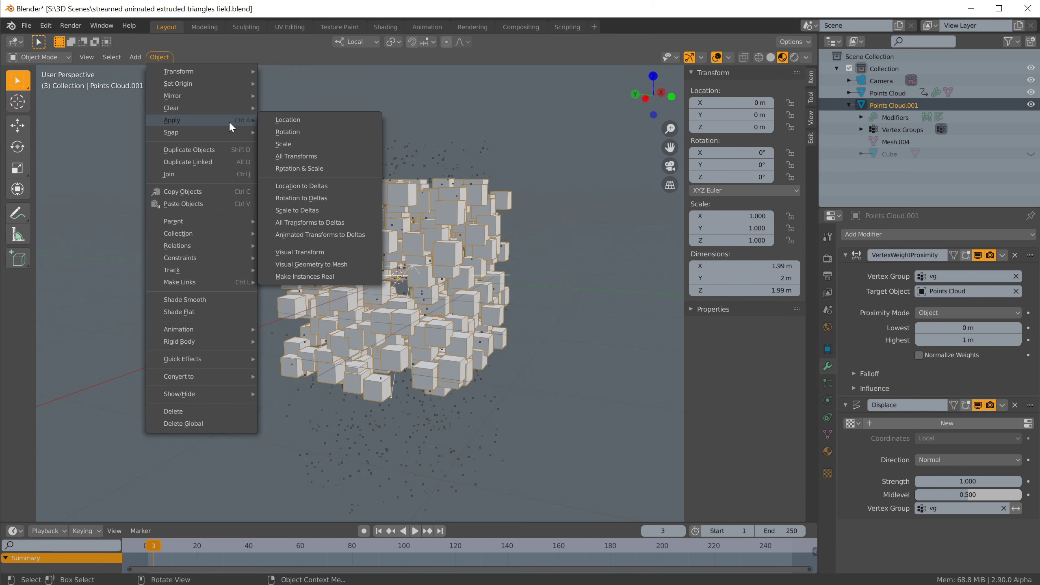
left_click(335, 276)
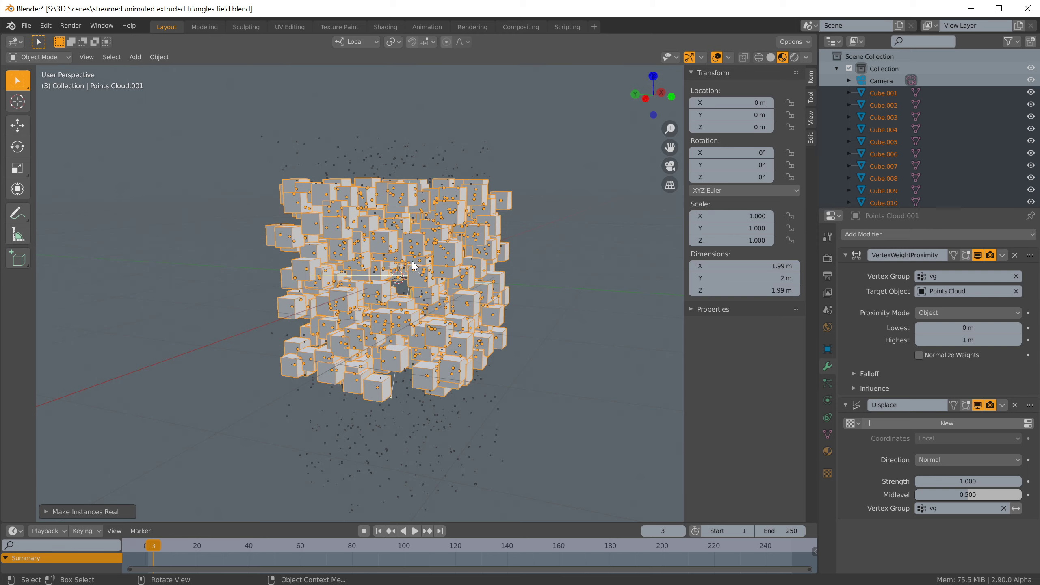
middle_click_drag(415, 266, 434, 272)
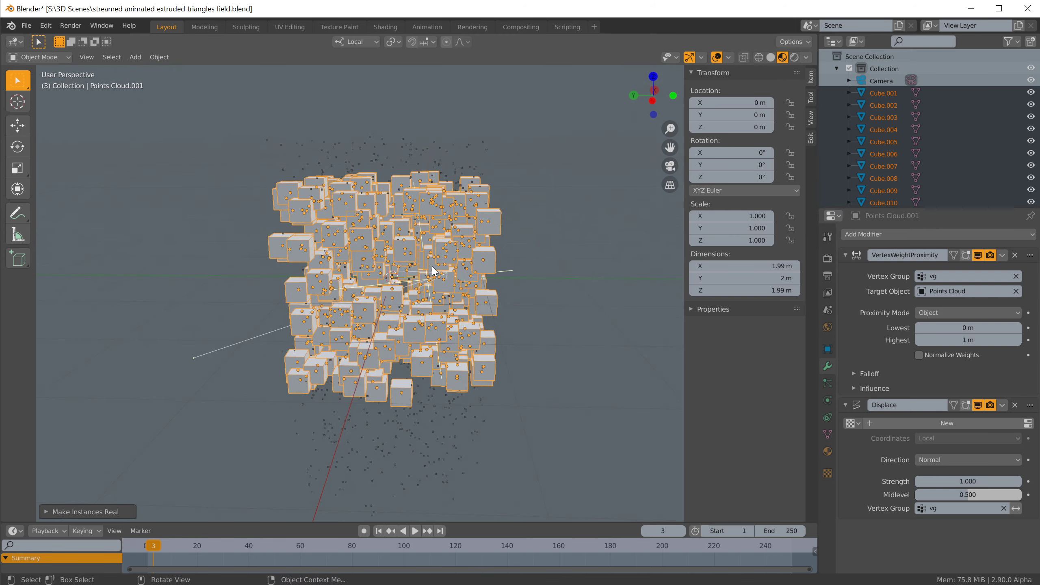
Step: Try to join the selected objects, make Cube.198 the active object and select everything again
left_click(165, 57)
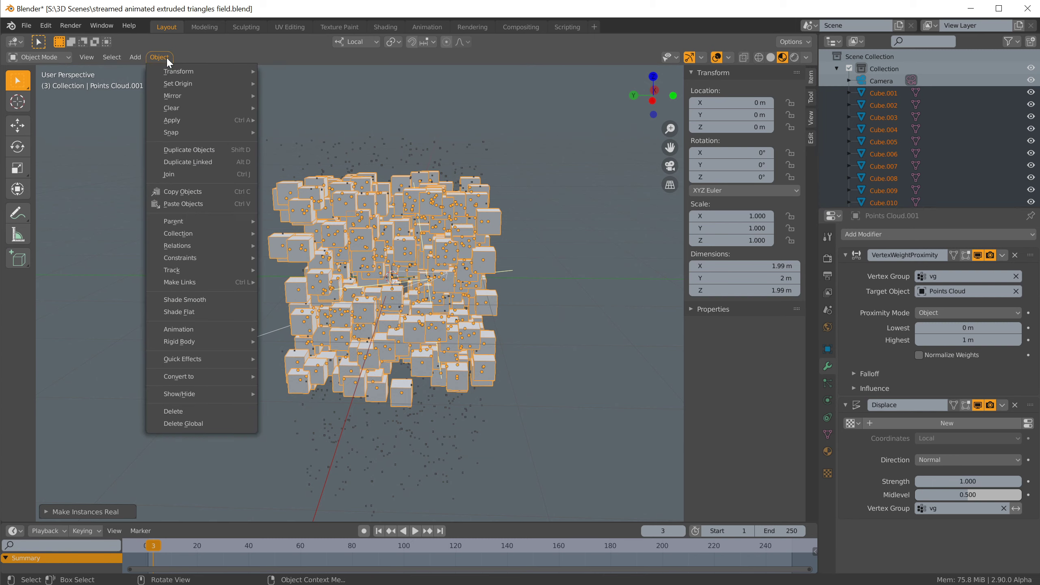
left_click(219, 176)
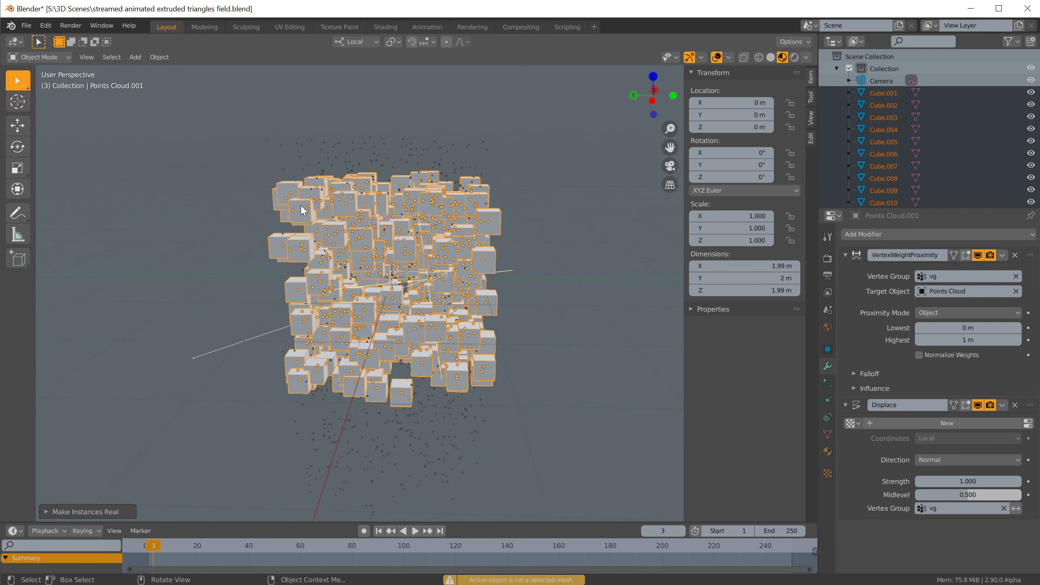
left_click(272, 250, "shift")
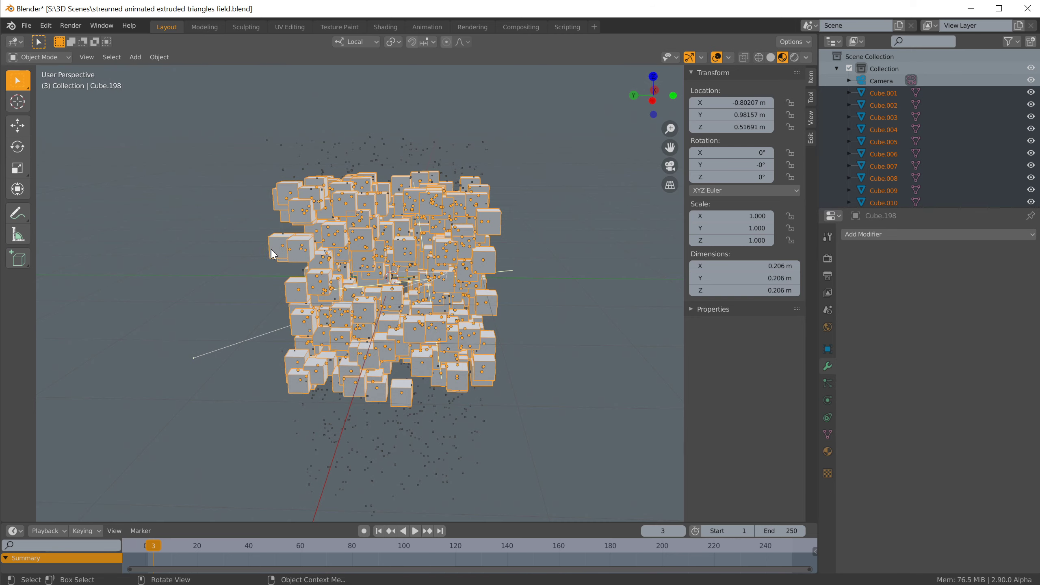
left_click(274, 249)
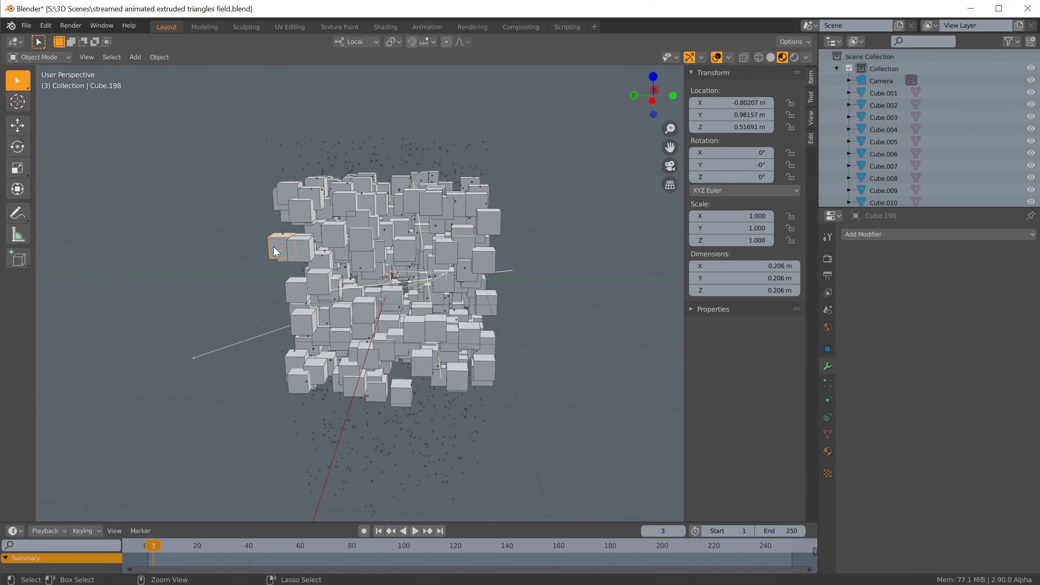
key("a")
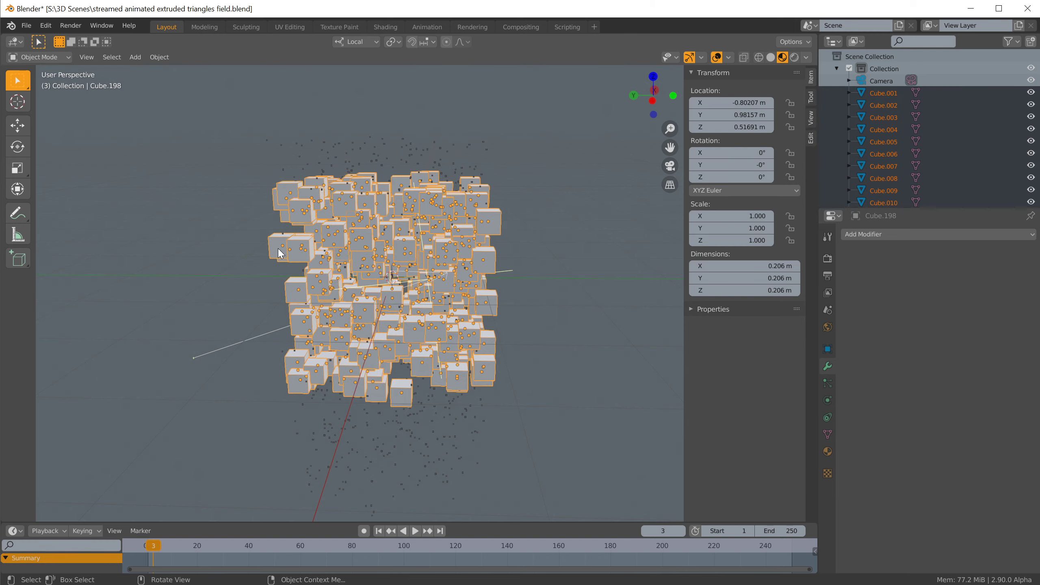
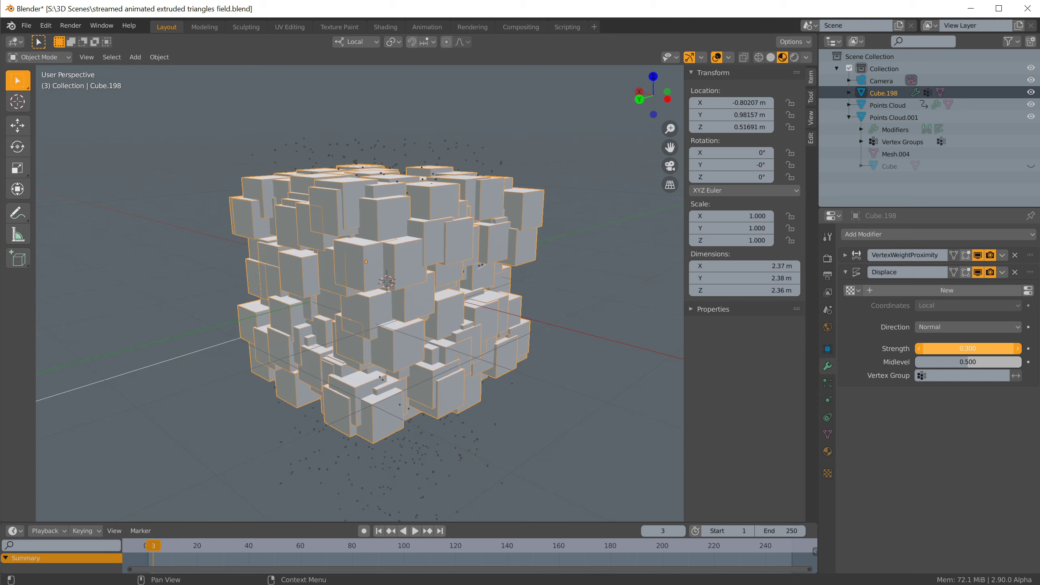
Step: Set the joined cubes' Displace strength to -0.1 and limit it to the vertex group Group
left_click_drag(968, 348, 965, 349)
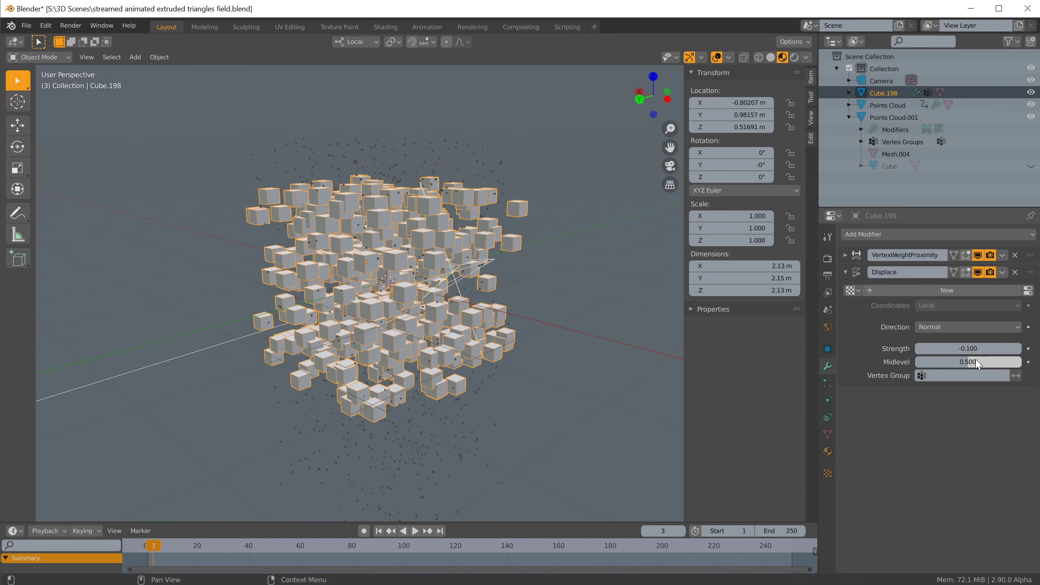
left_click(967, 376)
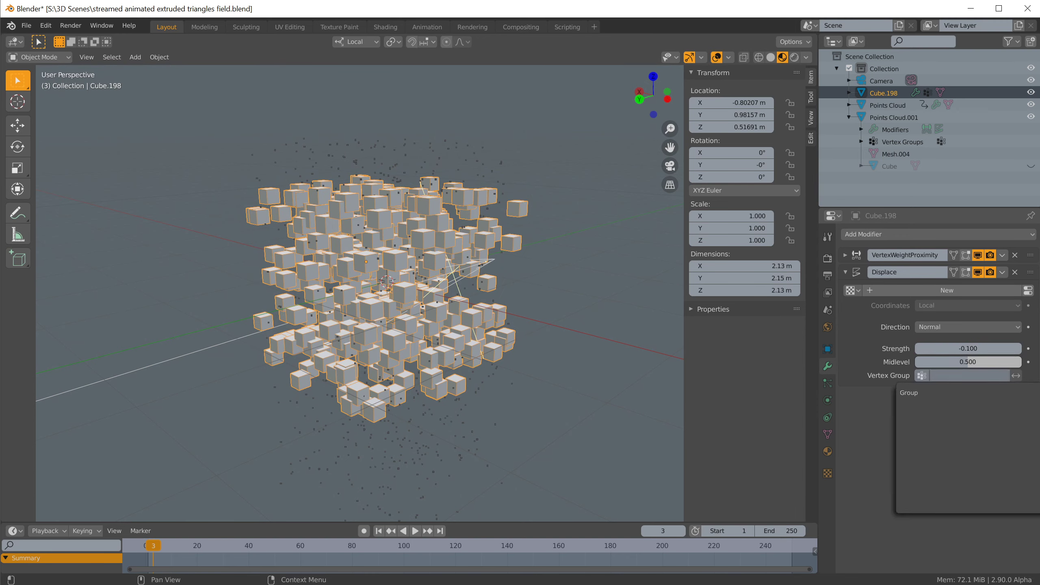
left_click(916, 394)
left_click(403, 157)
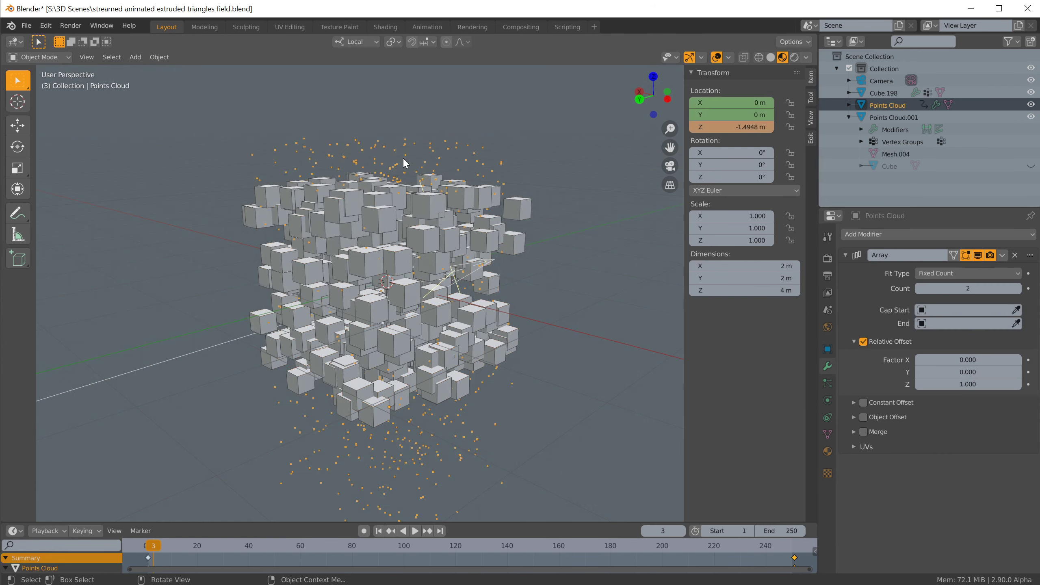
key("g")
key("z")
key("z")
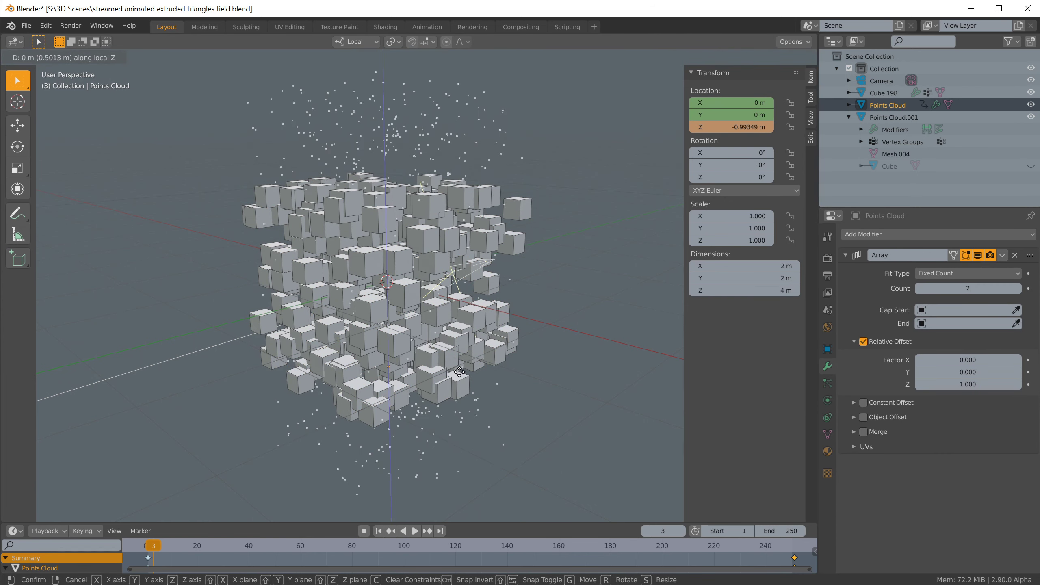
key("Escape")
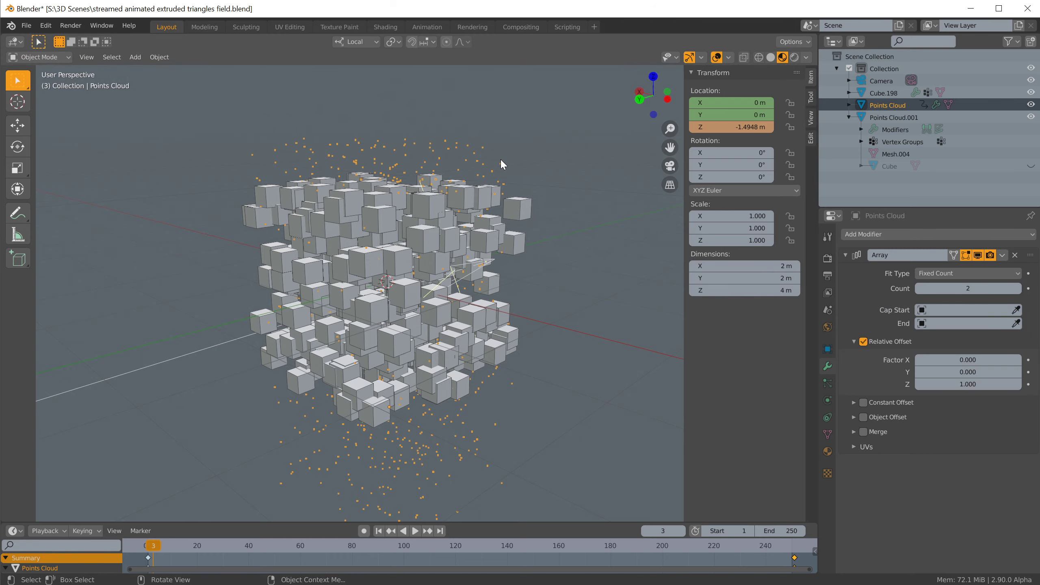
Step: Add a torus mesh in the middle of the cube cluster
middle_click_drag(502, 161, 524, 221)
key("shift+a")
mouse_move(448, 321)
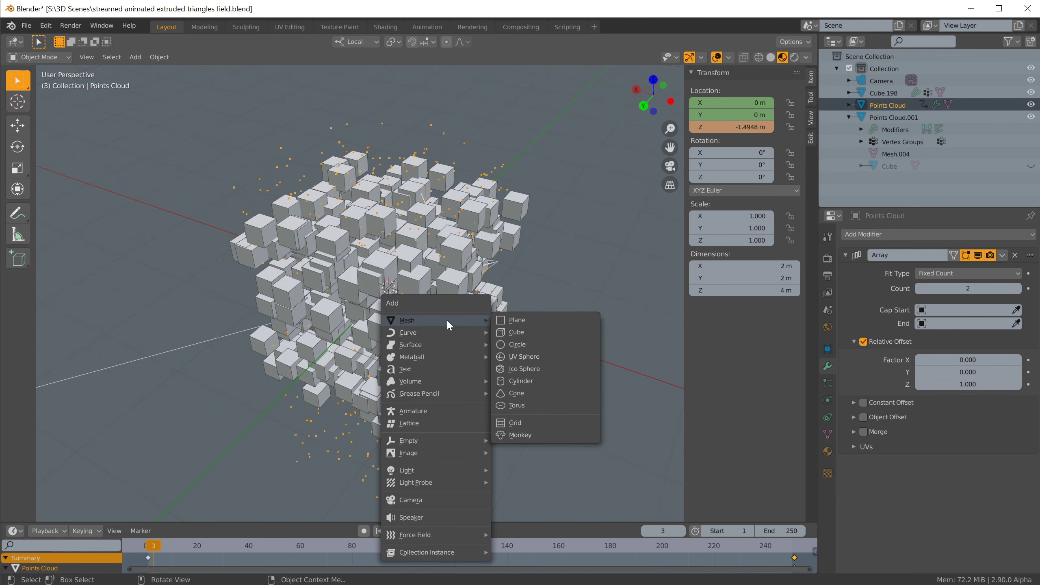
left_click(539, 403)
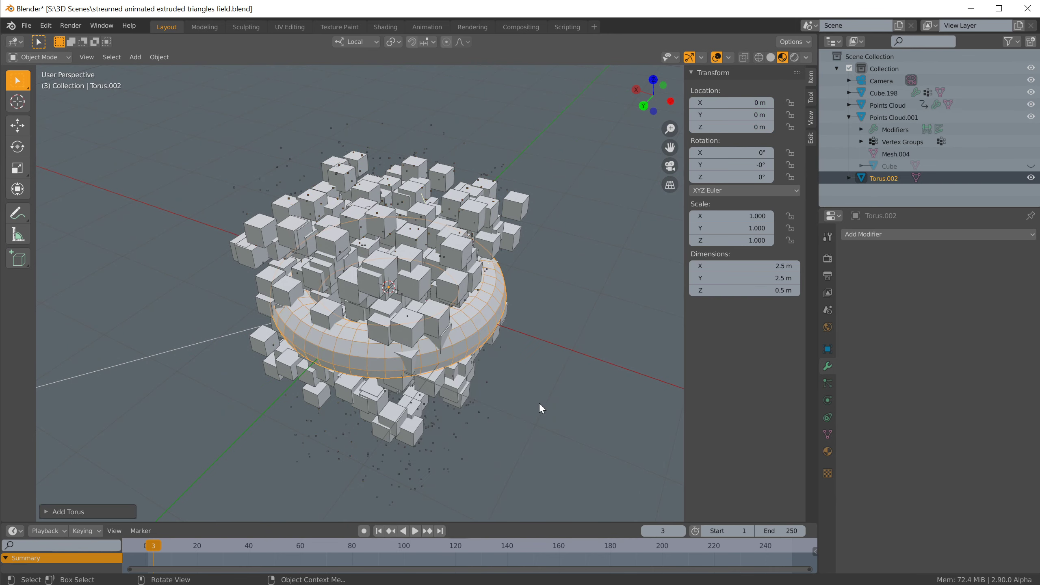
Step: Set Torus.002 as the target object of the joined cubes' VertexWeightProximity modifier
left_click(427, 326)
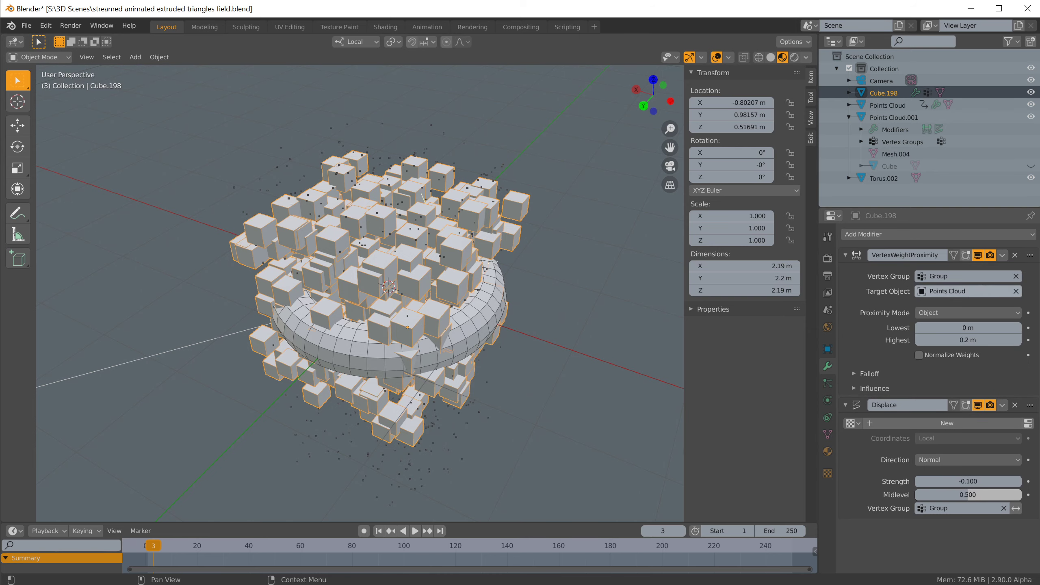
left_click(991, 290)
left_click(946, 360)
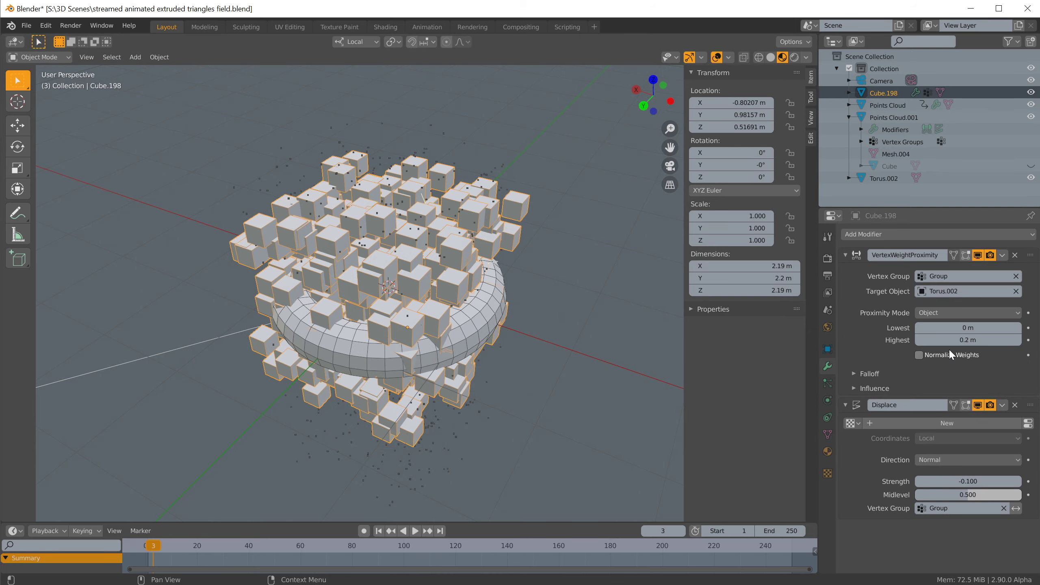
Step: Move the torus up and partly out of the cube cluster
left_click(482, 331)
key("g")
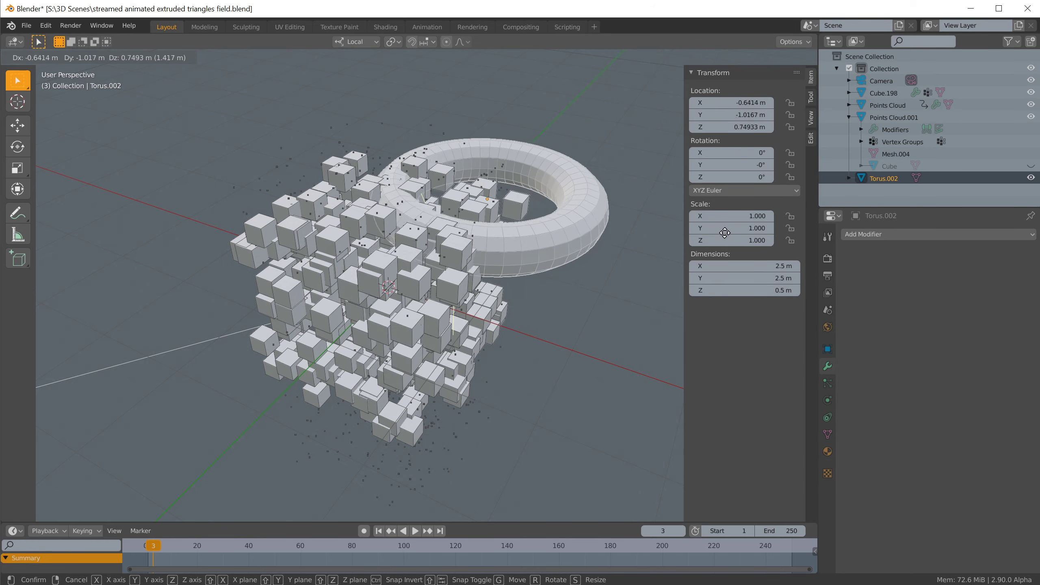
left_click(730, 226)
Step: Assign all vertices of the joined cubes to the vertex group Group with weight 1, working in Edit Mode
left_click(408, 290)
key("Tab")
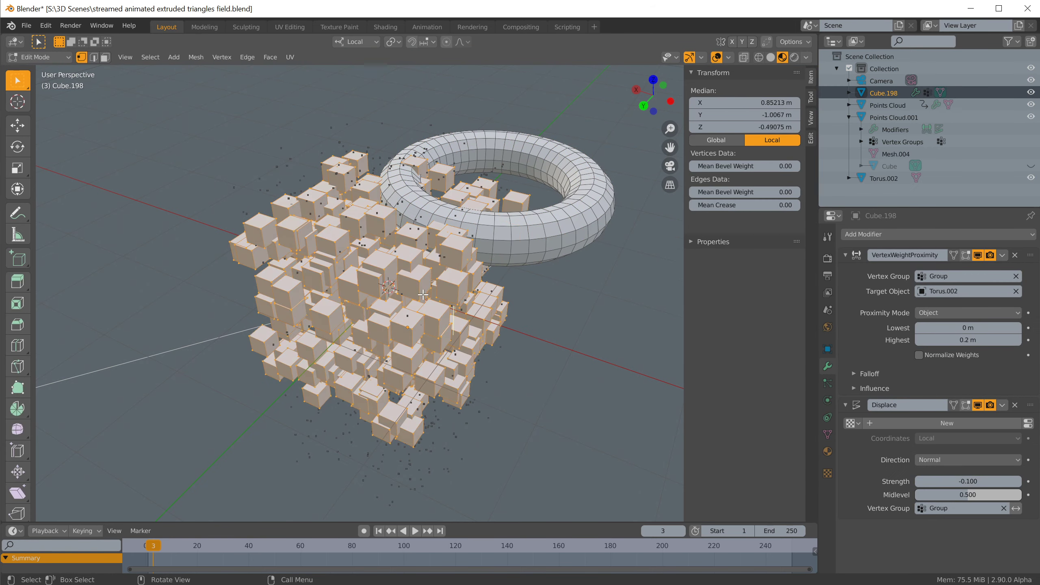
left_click(827, 434)
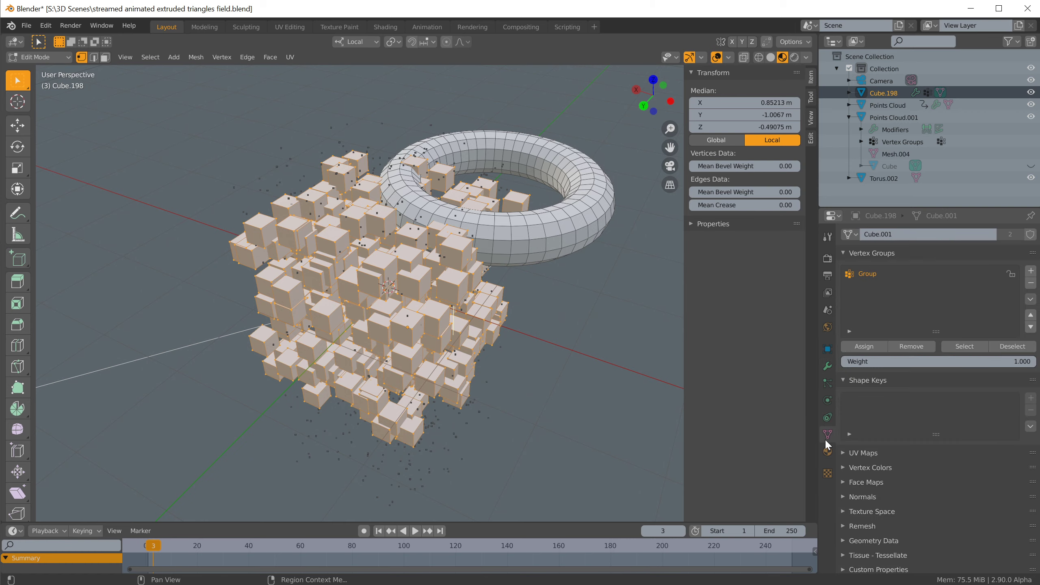
left_click(868, 348)
key("Tab")
Step: Move the torus out to one side of the cubes and back across to the other to test the proximity effect
left_click(508, 246)
key("g")
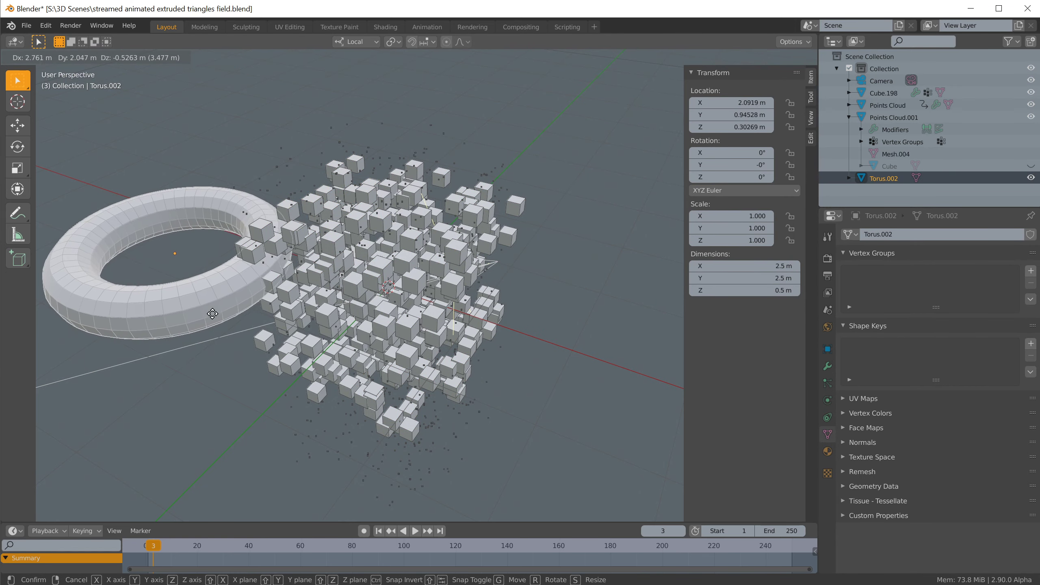
left_click(239, 311)
key("g")
left_click(557, 333)
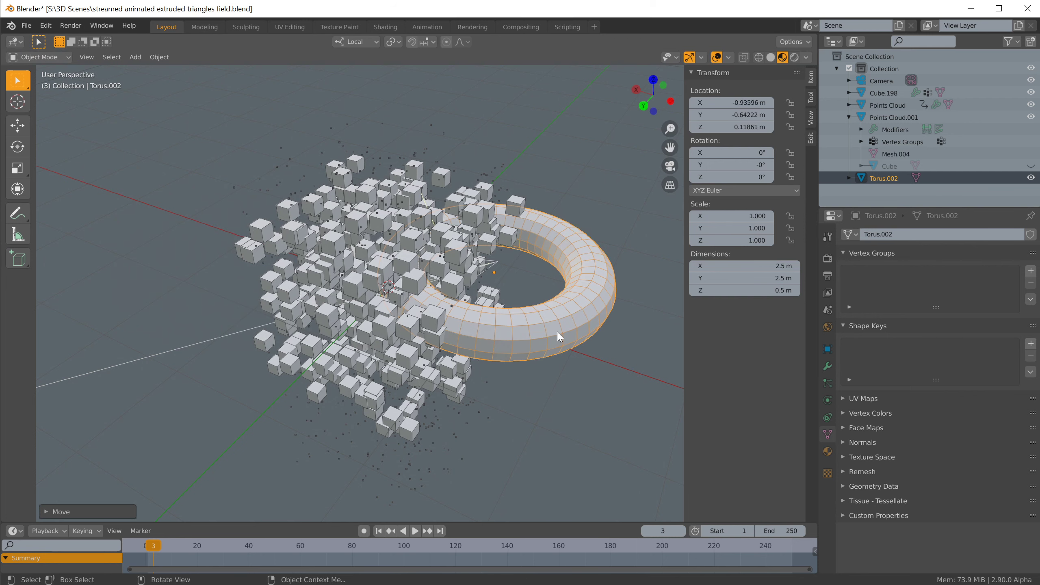
Step: Check the joined cubes' modifier settings and move the torus clear of the cluster
left_click(373, 338)
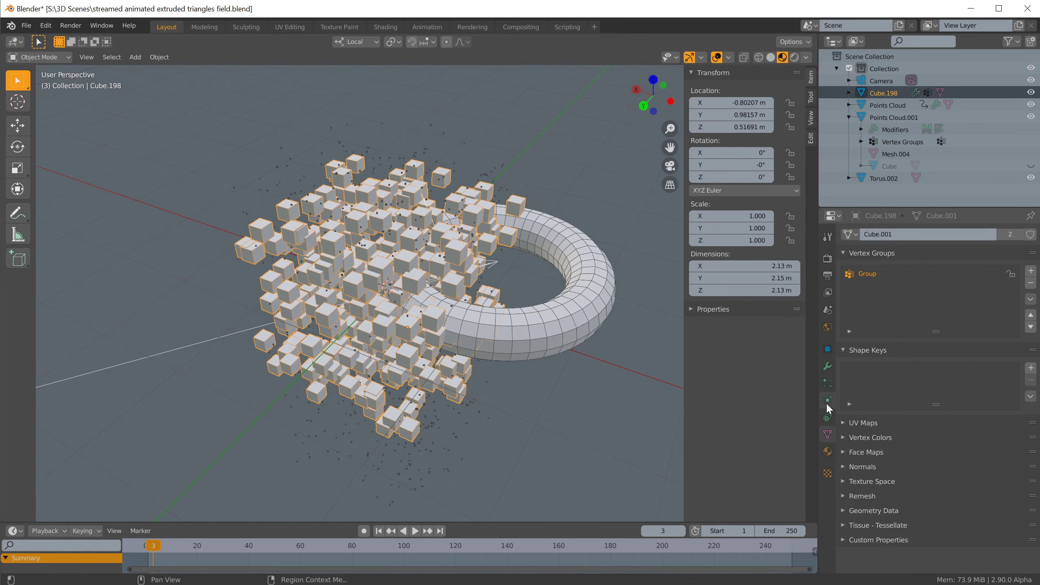
left_click(828, 366)
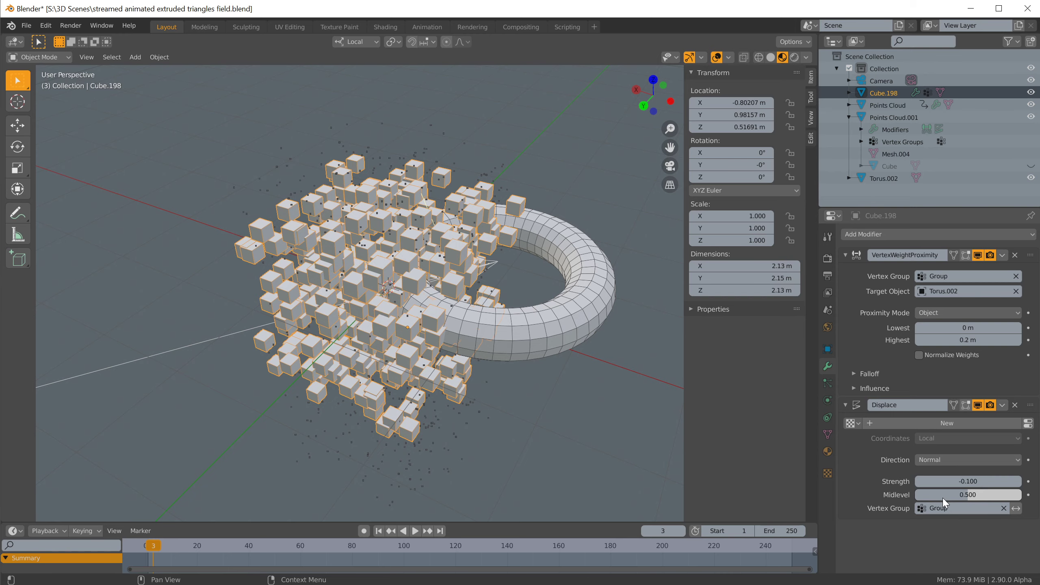
middle_click_drag(585, 308, 603, 275)
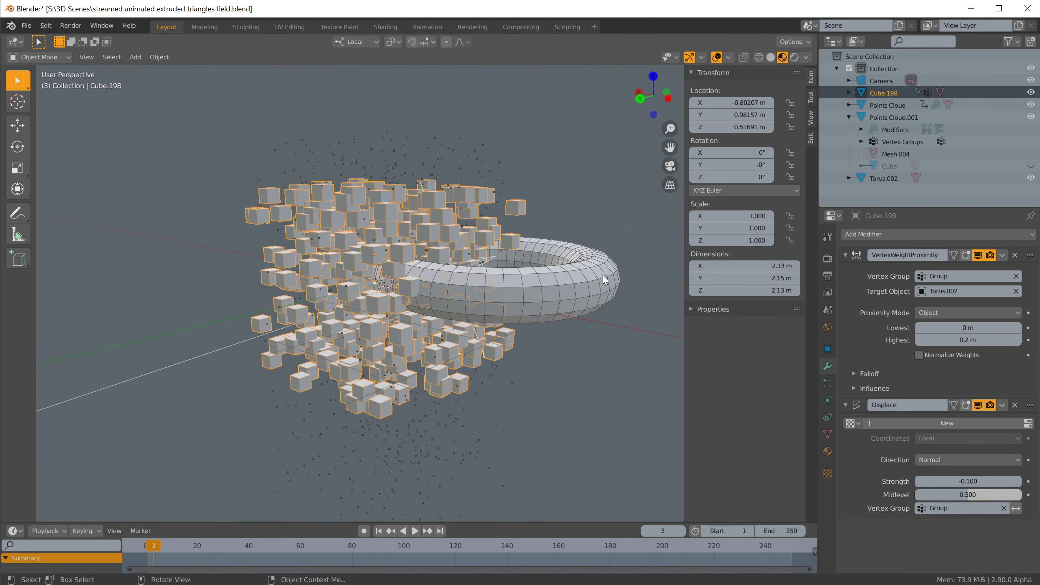
left_click(603, 296)
key("g")
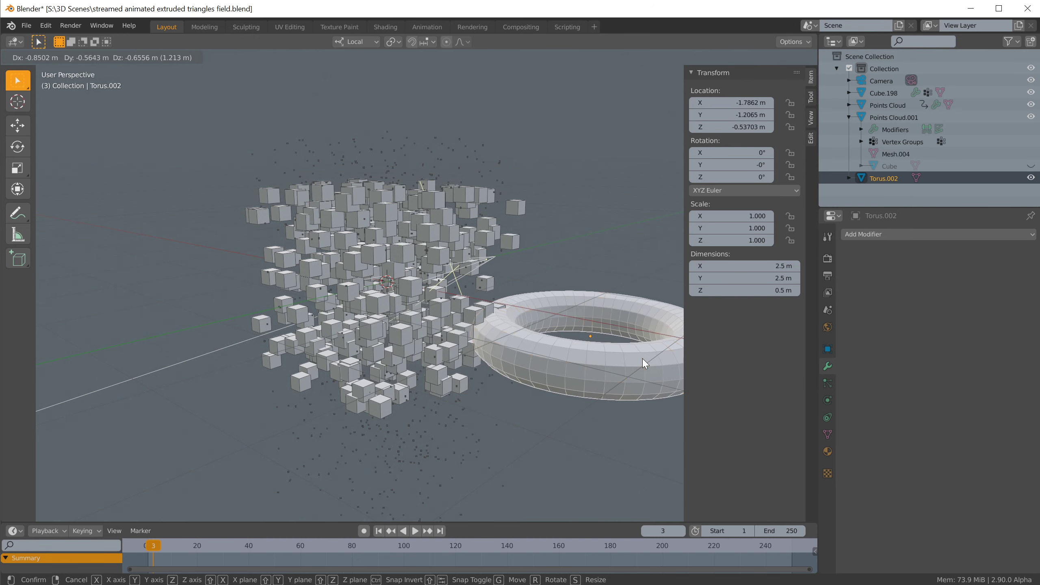
left_click(643, 359)
Step: Move the joined cubes up and away from the torus to about X -0.39, Y -0.91, Z 2.3 m
left_click(517, 212)
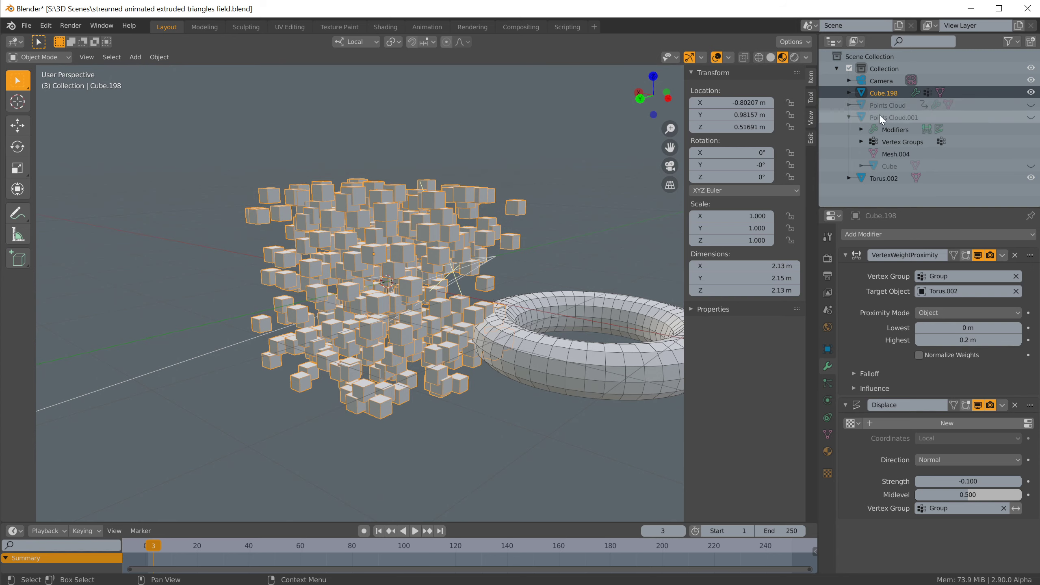
key("g")
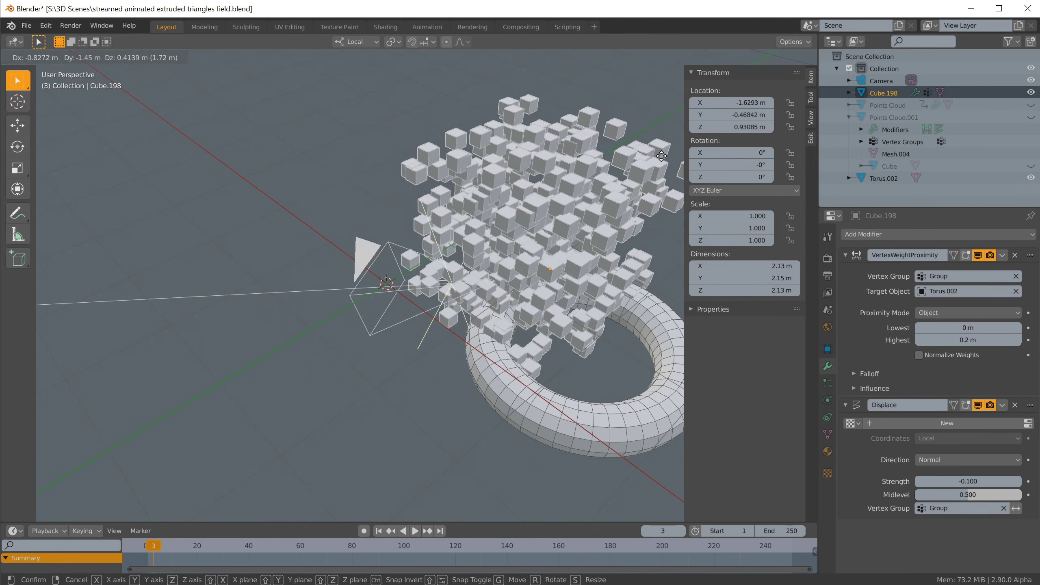
left_click(574, 422)
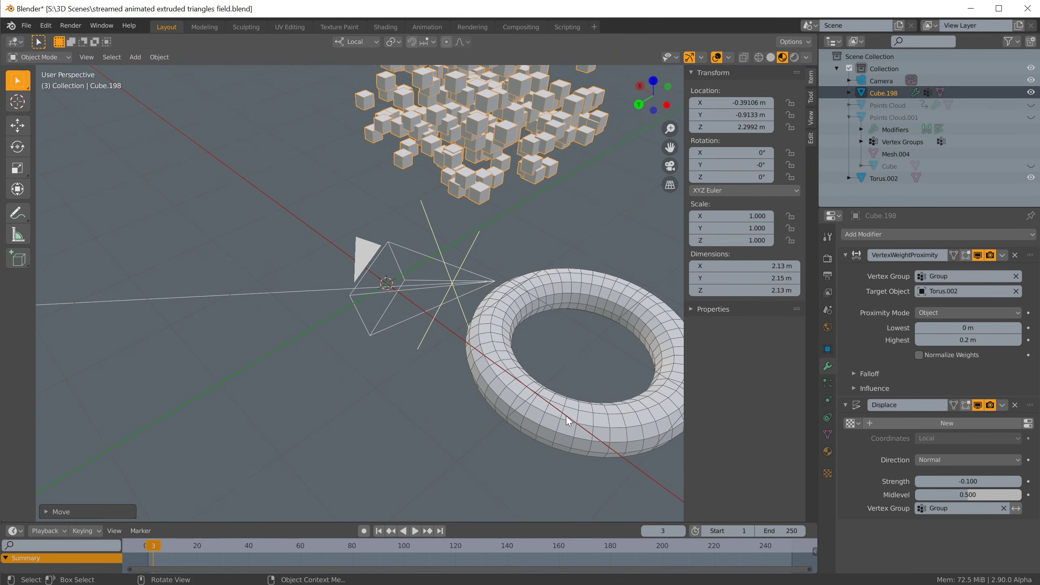
Step: Move the torus up toward the raised cube cluster
middle_click_drag(515, 257, 543, 330)
left_click(583, 377)
key("g")
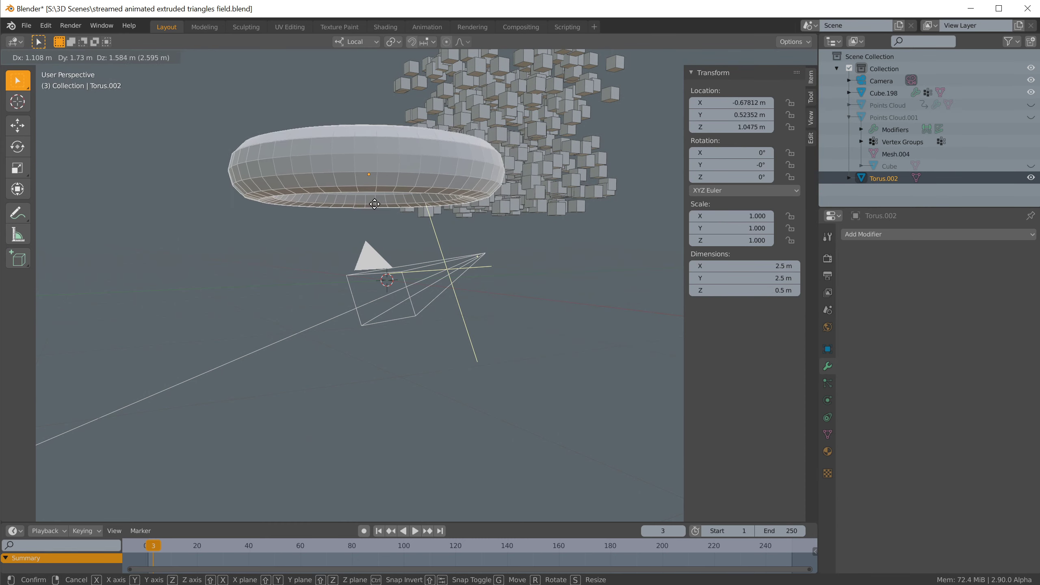
left_click(375, 204)
middle_click_drag(375, 204, 353, 341)
Step: Change the cubes' VertexWeightProximity mode to Geometry, measured by Vertex
left_click(354, 342)
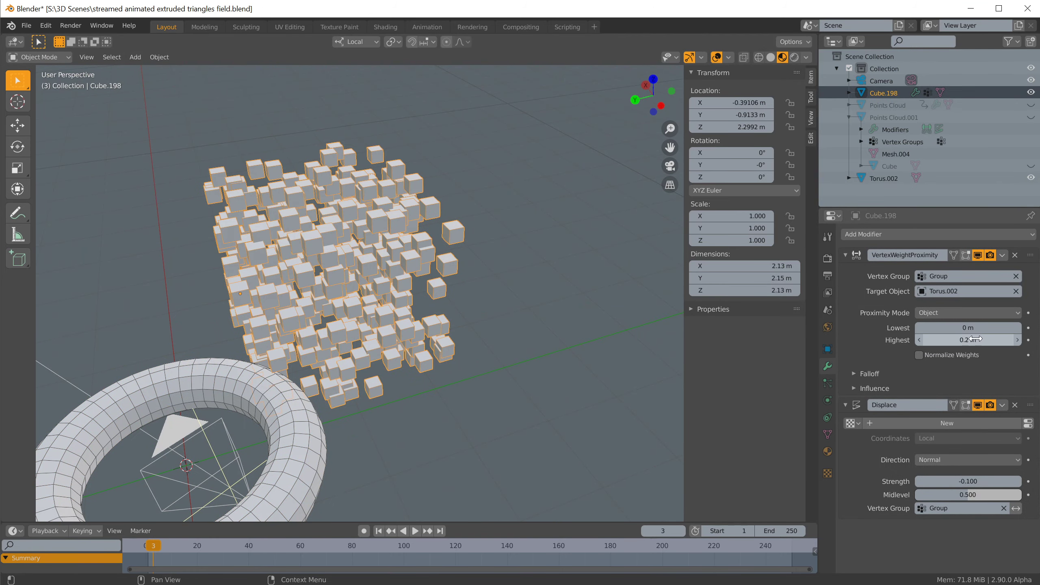
left_click(963, 313)
left_click(946, 341)
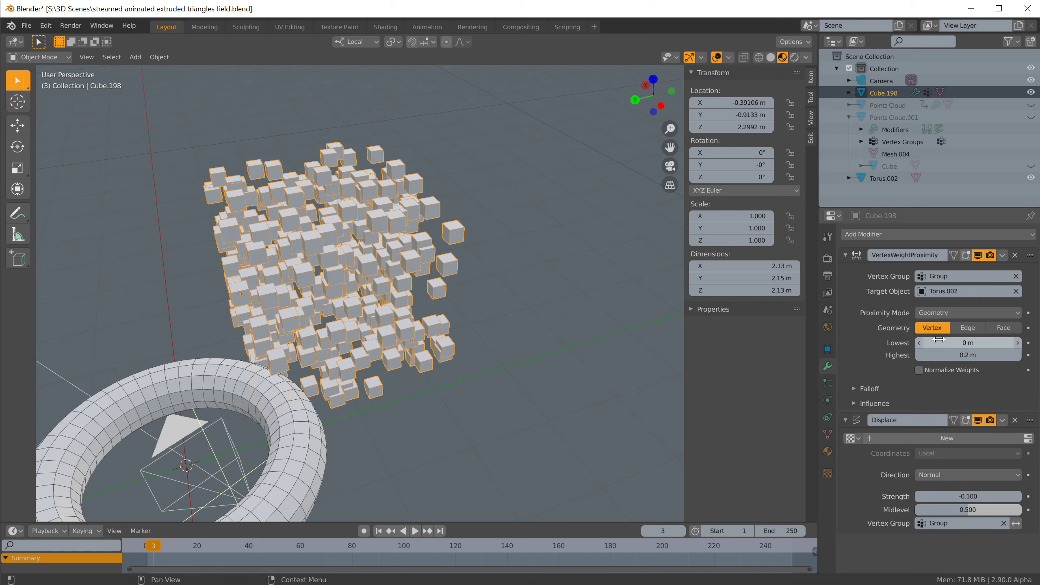
Step: Move the torus through the cubes from different sides and leave it inside, at about X -0.22, Y -2.02, Z 1.14 m
middle_click_drag(471, 349, 362, 352)
left_click(251, 360)
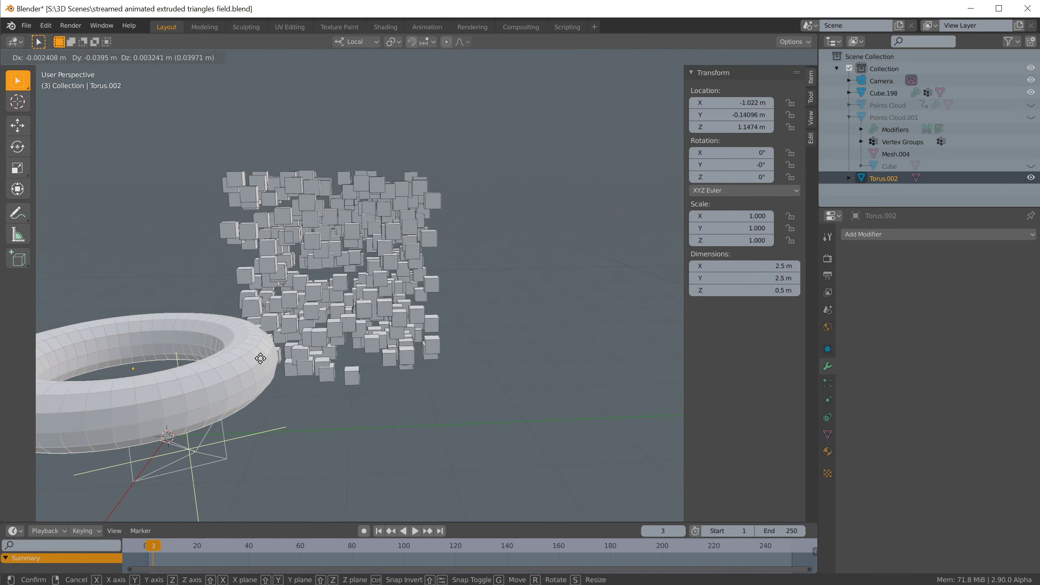
key("g")
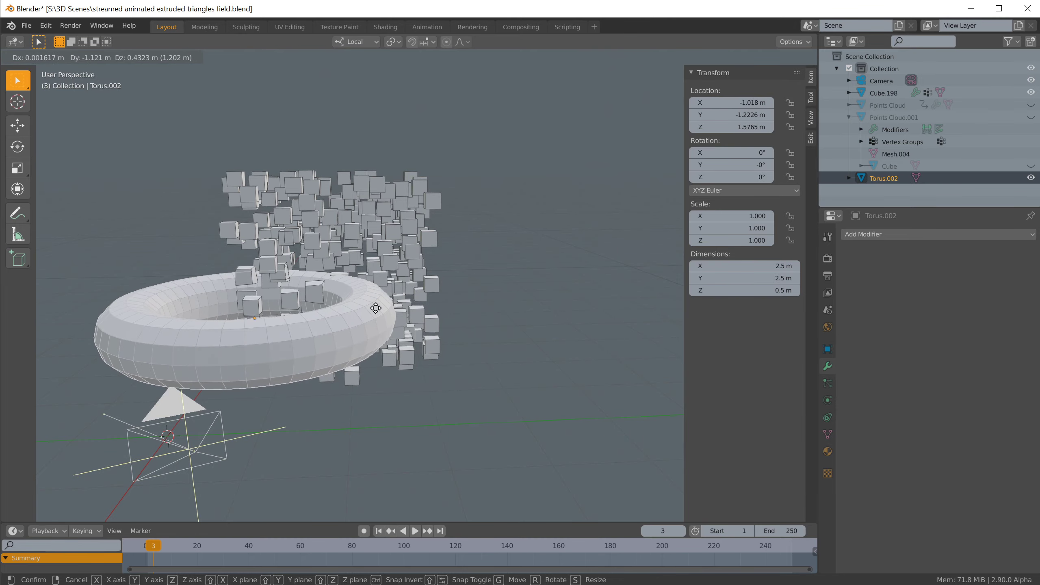
left_click(390, 304)
middle_click_drag(390, 304, 577, 298)
key("g")
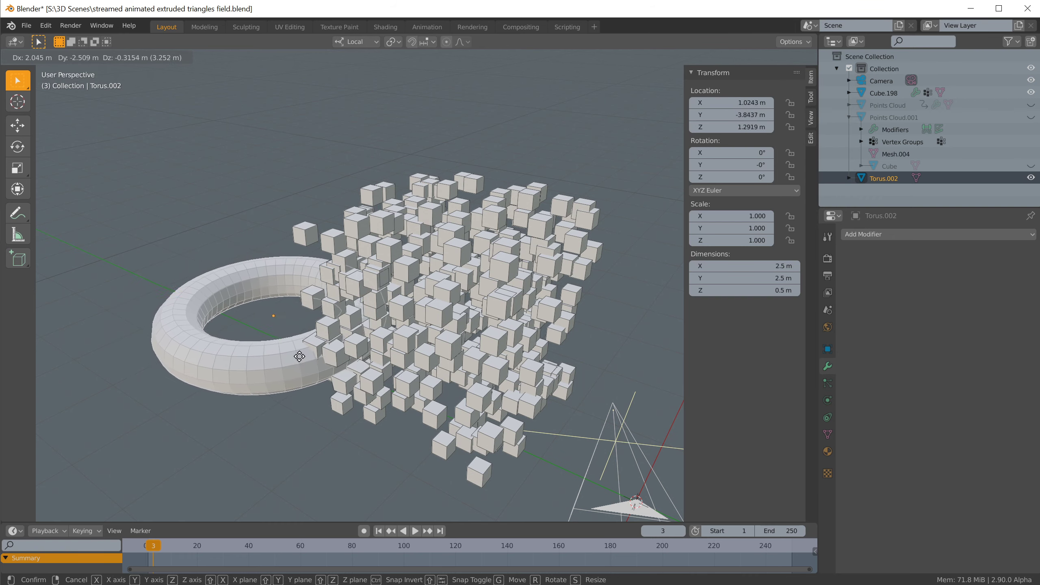
left_click(498, 370)
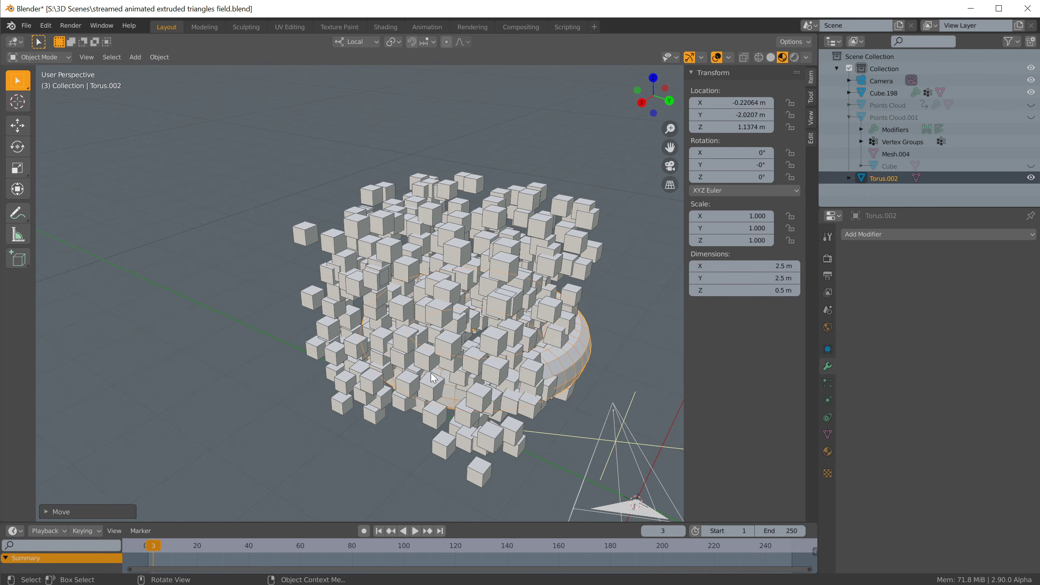
middle_click_drag(504, 351, 493, 337)
key("Tab")
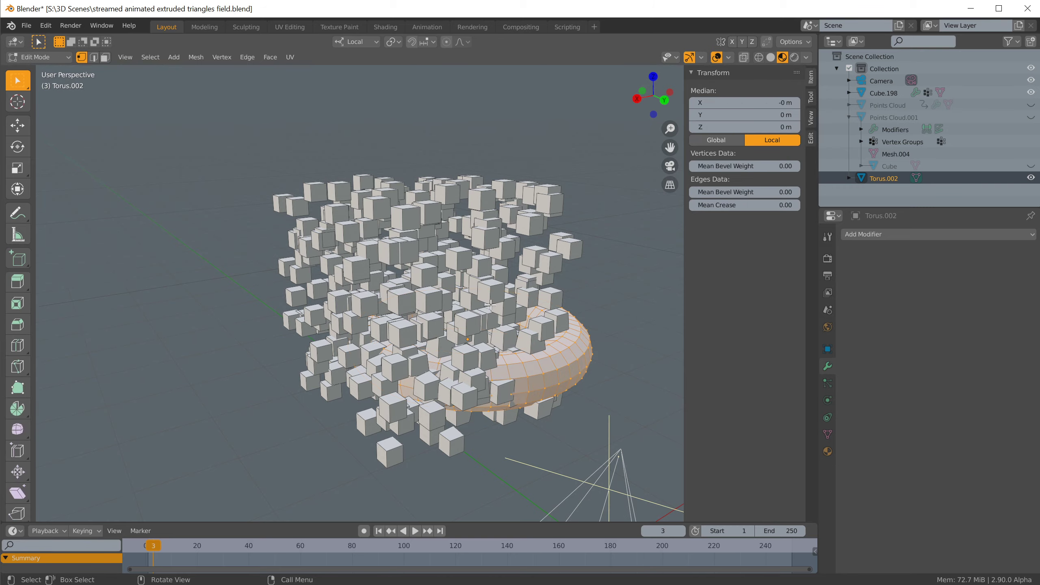
middle_click_drag(544, 303, 449, 286)
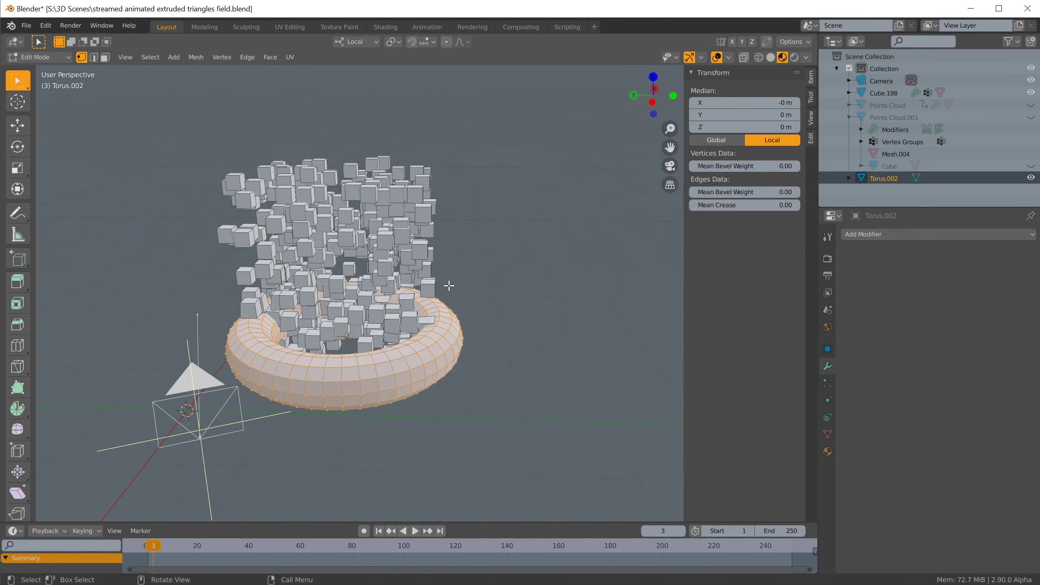
key("Tab")
Step: Show the hidden Points Cloud, Points Cloud.001 and its child Cube in the viewport again
left_click(414, 250)
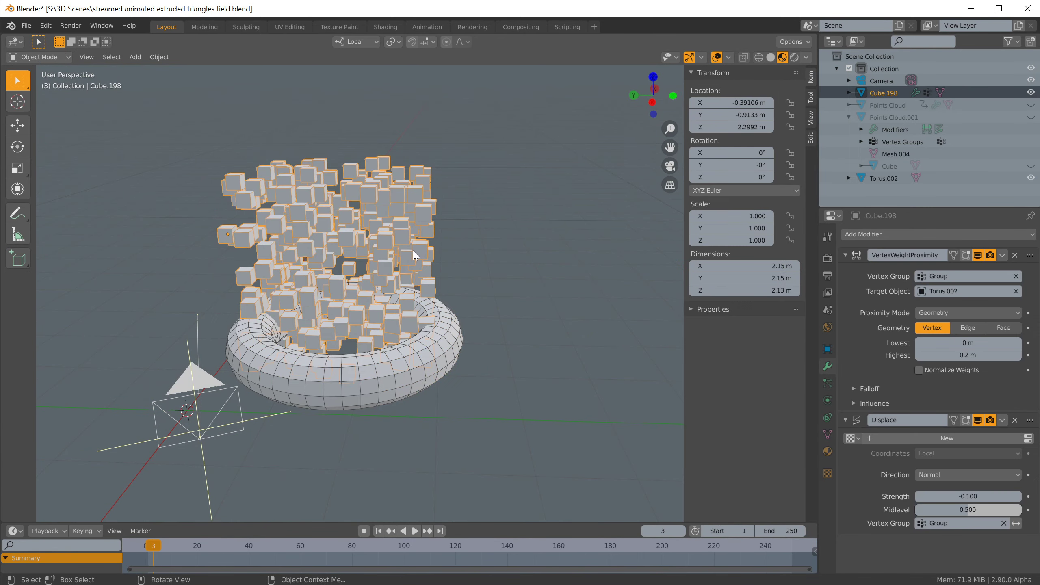
left_click(1032, 105)
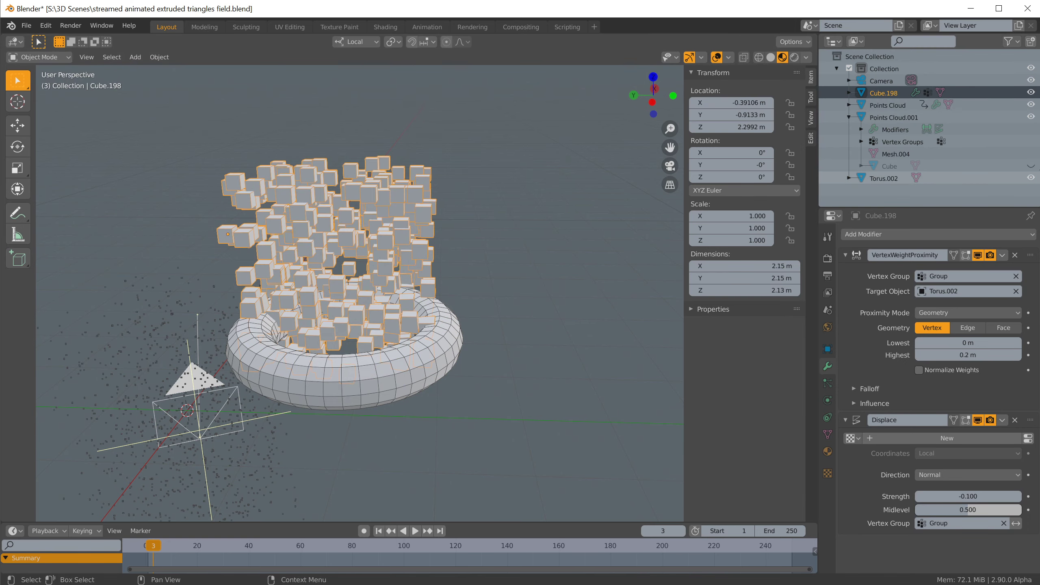
left_click(1031, 166)
Step: Delete the joined cubes mesh Cube.198 that carries the proximity and displace modifiers
middle_click_drag(324, 230, 415, 168)
key("alt+a")
left_click(413, 153)
key("x")
left_click(414, 167)
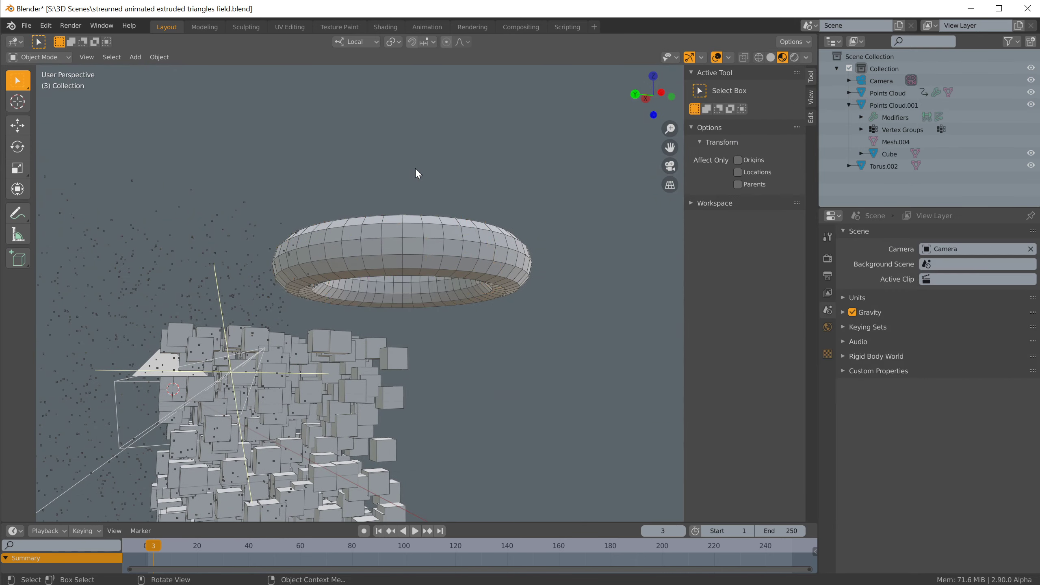
left_click(354, 394)
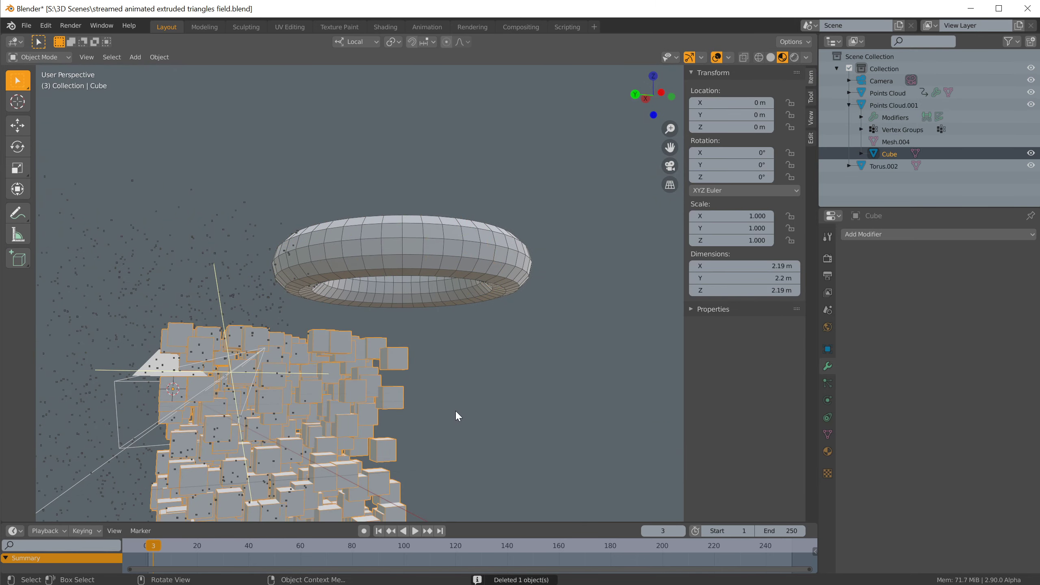
key("Tab")
middle_click_drag(456, 412, 423, 426)
key("s")
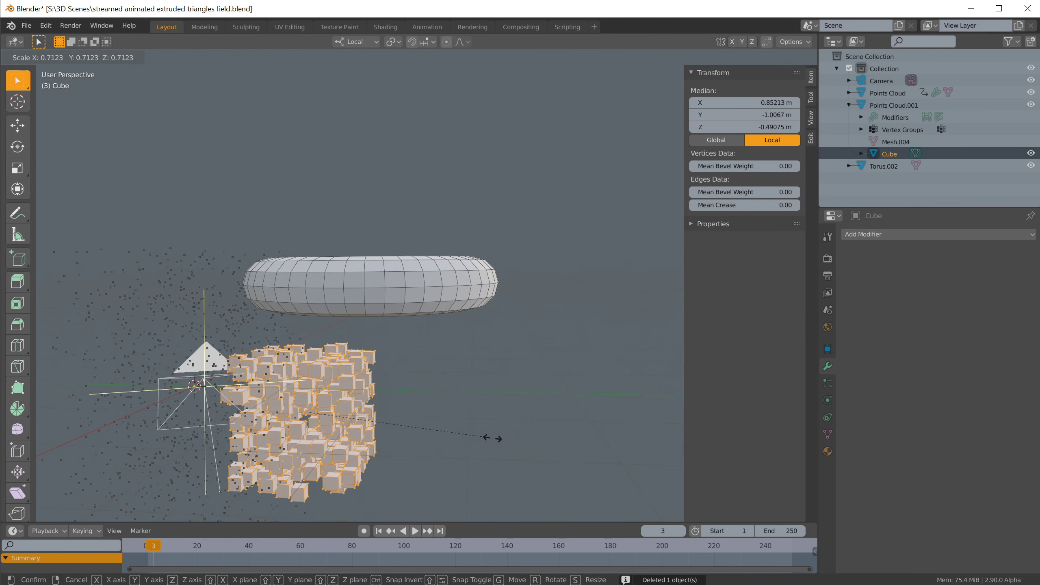
key("Escape")
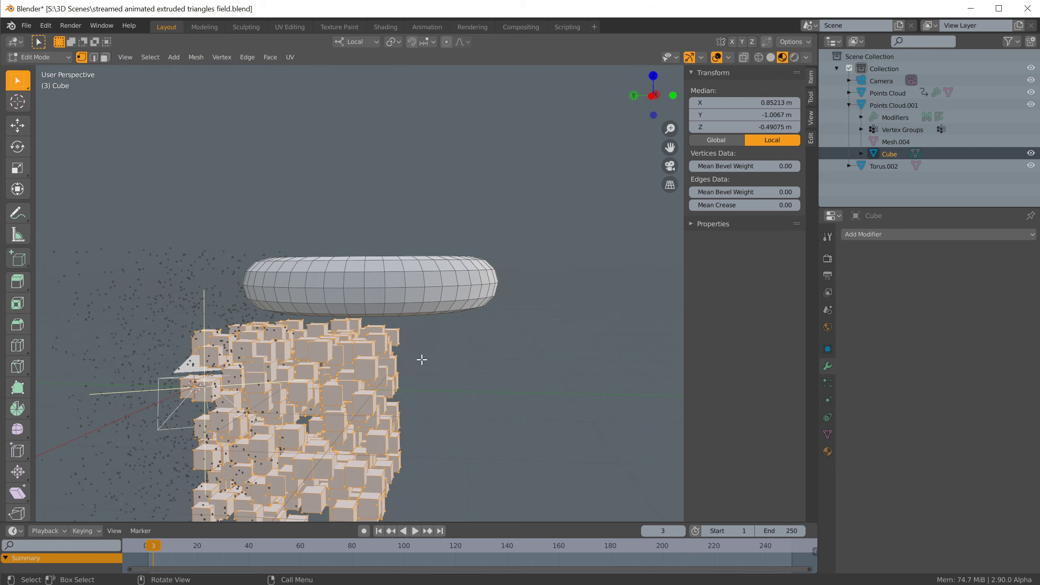
key("Tab")
Step: Delete the Cube object parented to Points Cloud.001
middle_click_drag(594, 282, 486, 356)
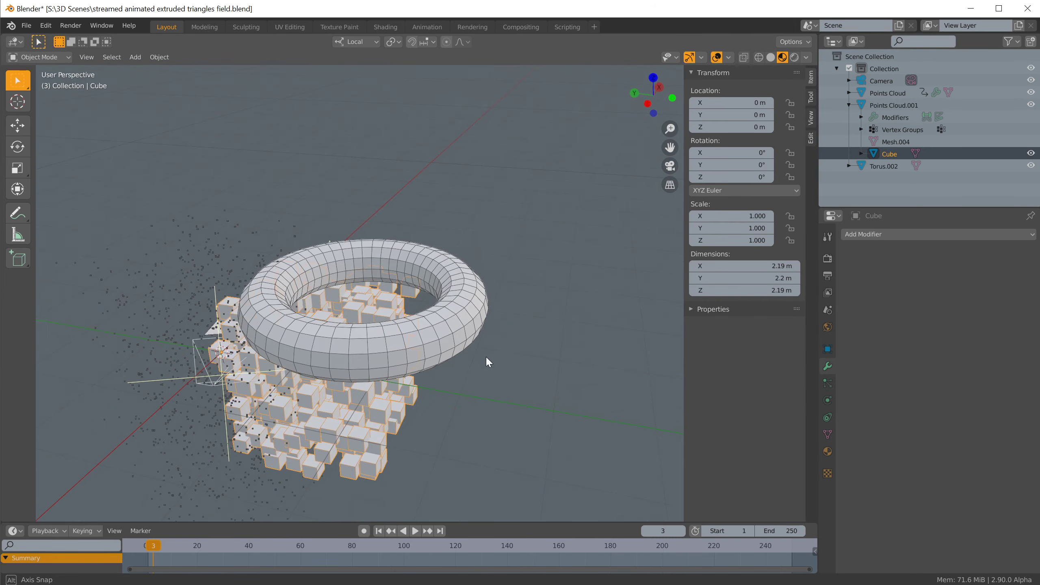
key("x")
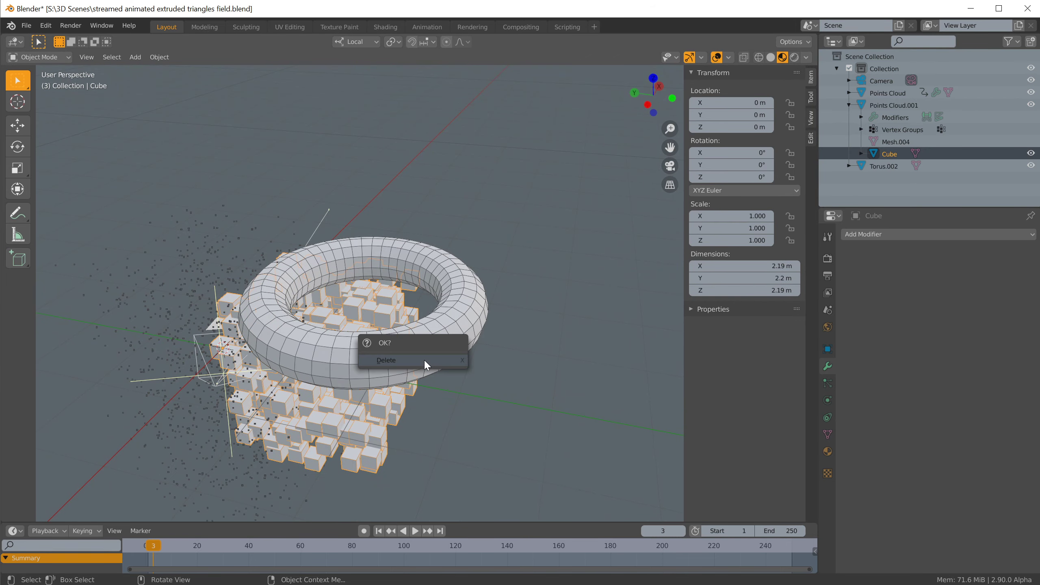
left_click(425, 359)
Step: Add a new mesh cube at the world origin
middle_click_drag(348, 376, 646, 274)
key("shift+a")
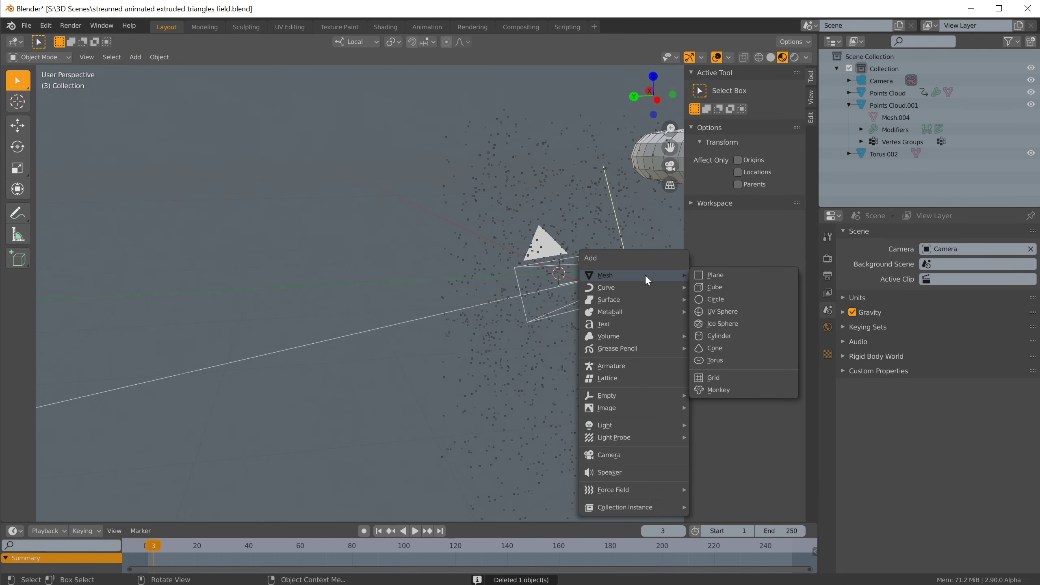
left_click(711, 285)
middle_click_drag(569, 267, 498, 292, "shift")
Step: Shrink the new cube's mesh in Edit Mode with a scale factor of 0.0001
key("Tab")
key("s")
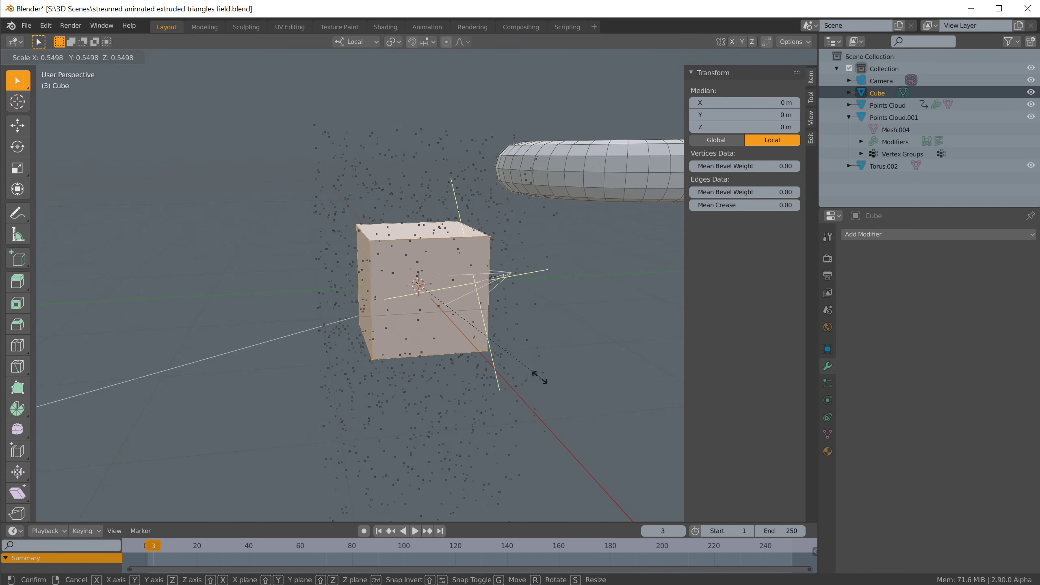
key("Escape")
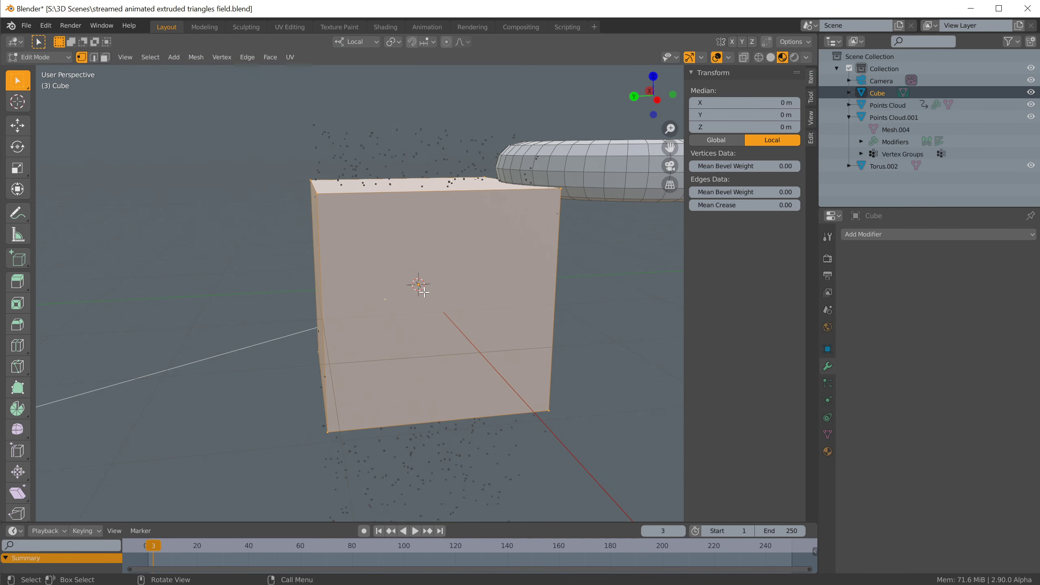
type("s.")
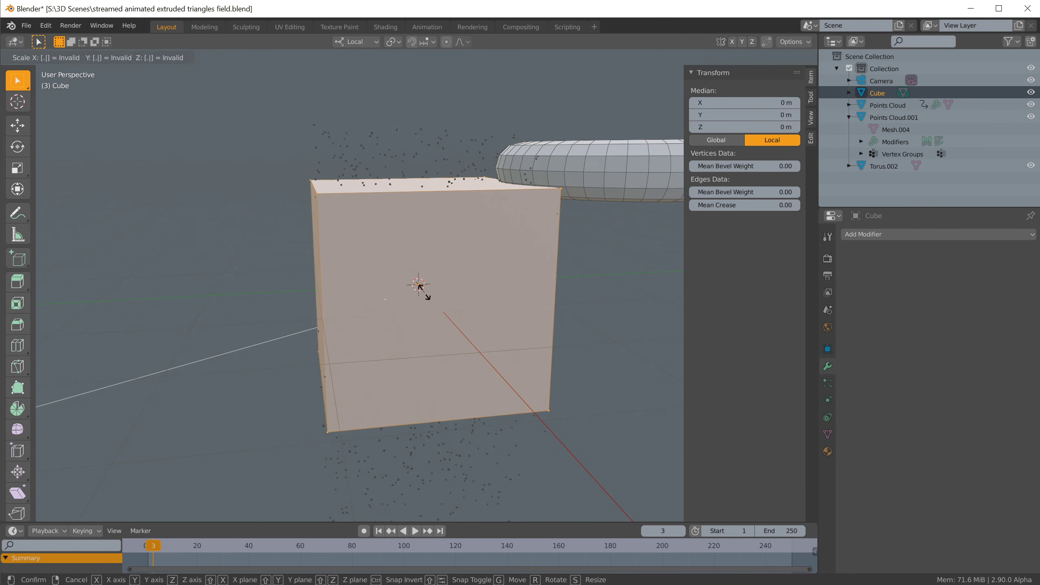
type("000")
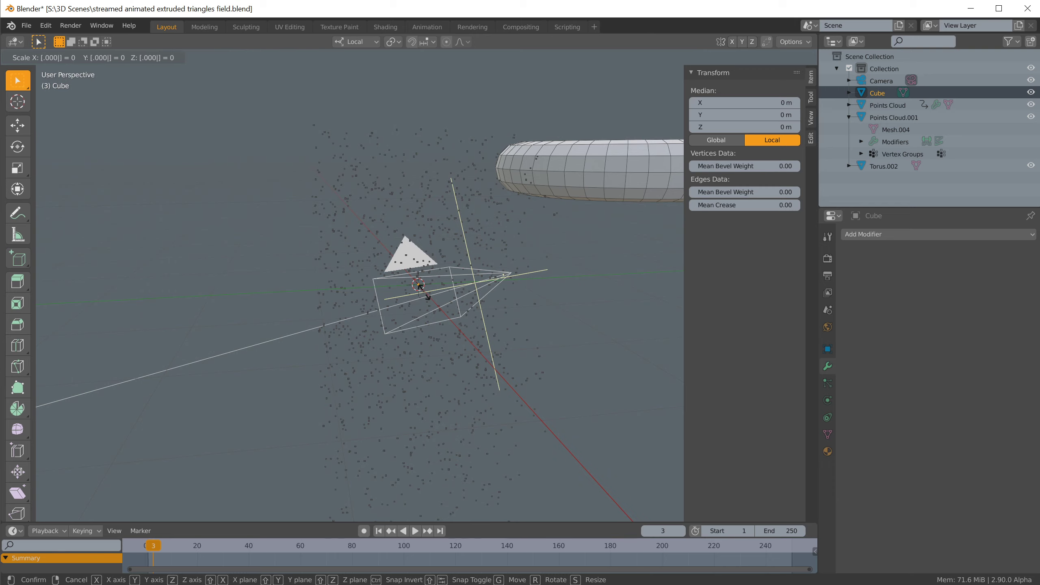
type("1")
key("Return")
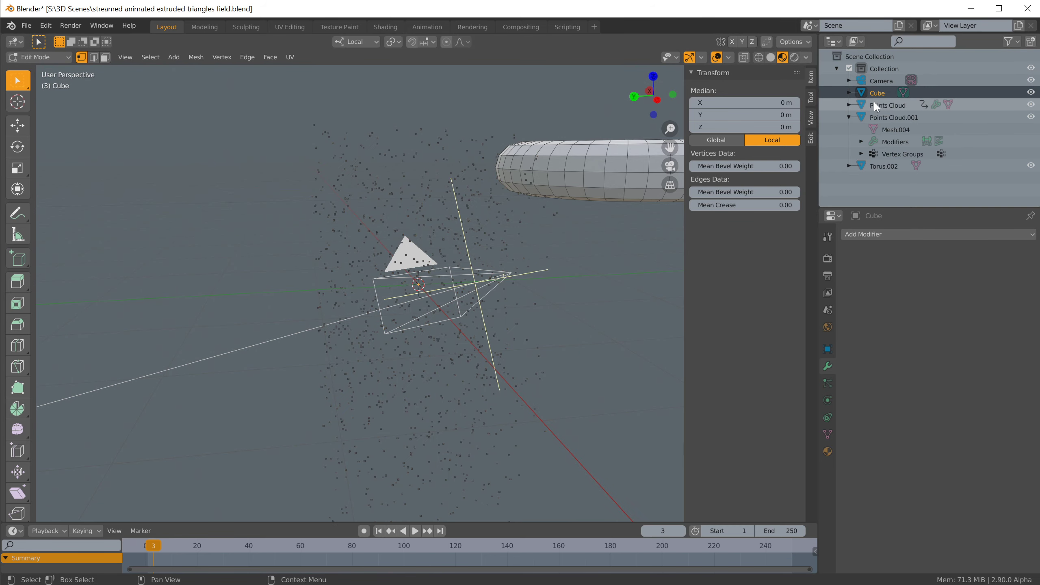
Step: Set Points Cloud.001 as the parent of the Cube in its object relations
left_click(886, 117)
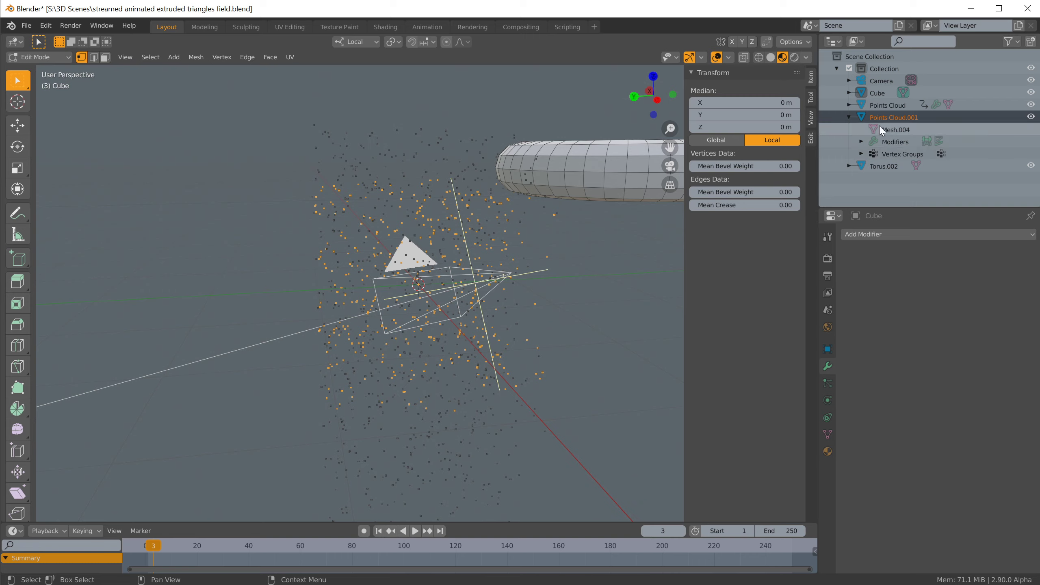
left_click(882, 94)
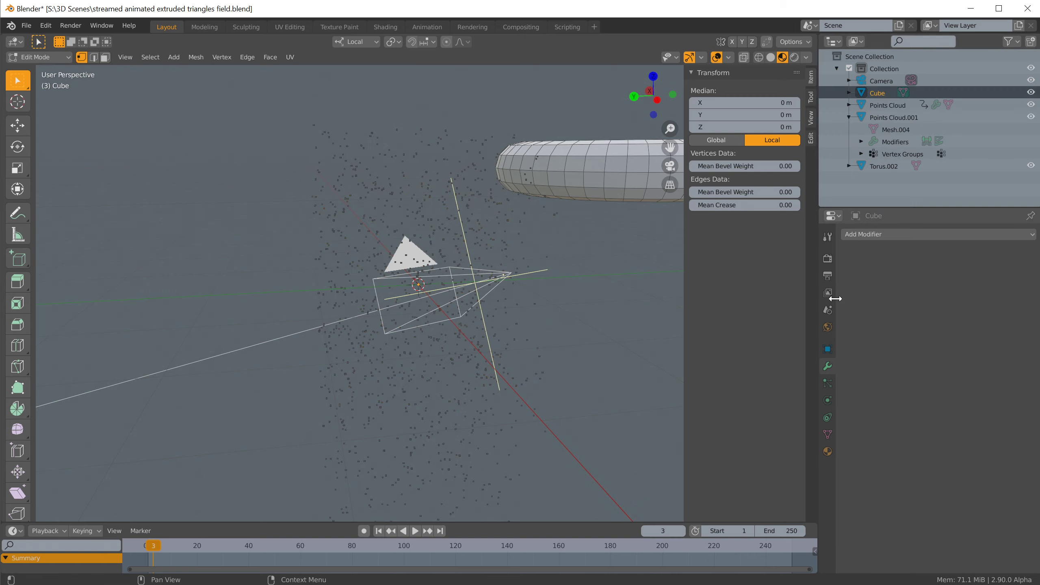
left_click(827, 349)
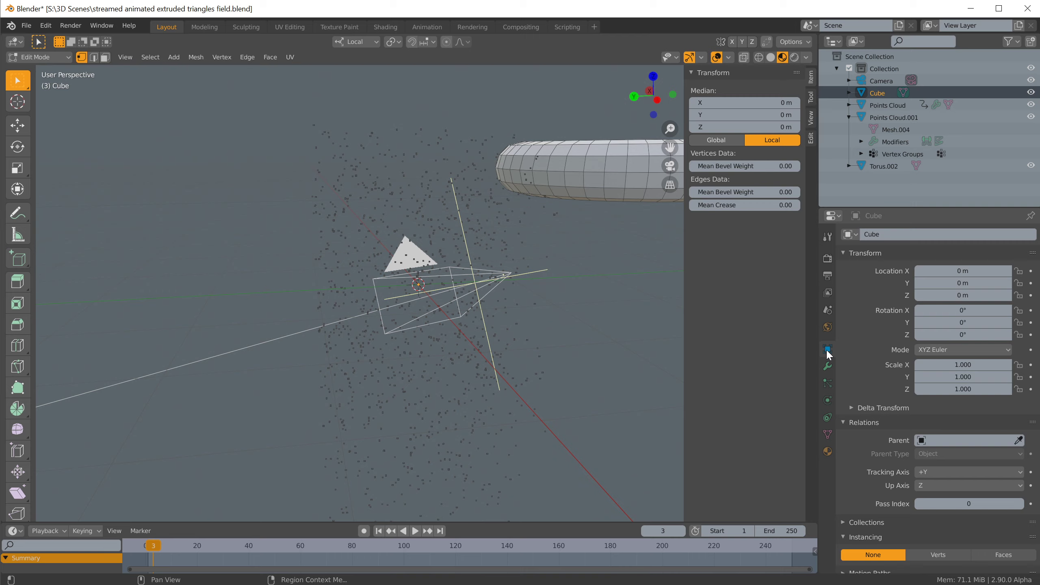
left_click(937, 436)
left_click(942, 482)
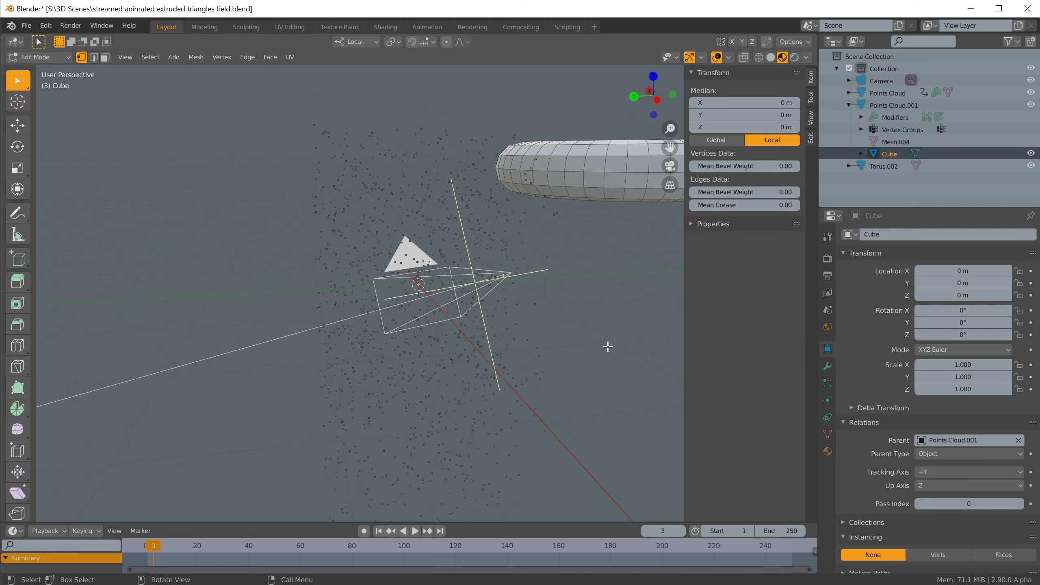
Step: Set the Cube's instancing mode to Verts and collapse the Instancing settings
left_click(894, 105, "ctrl")
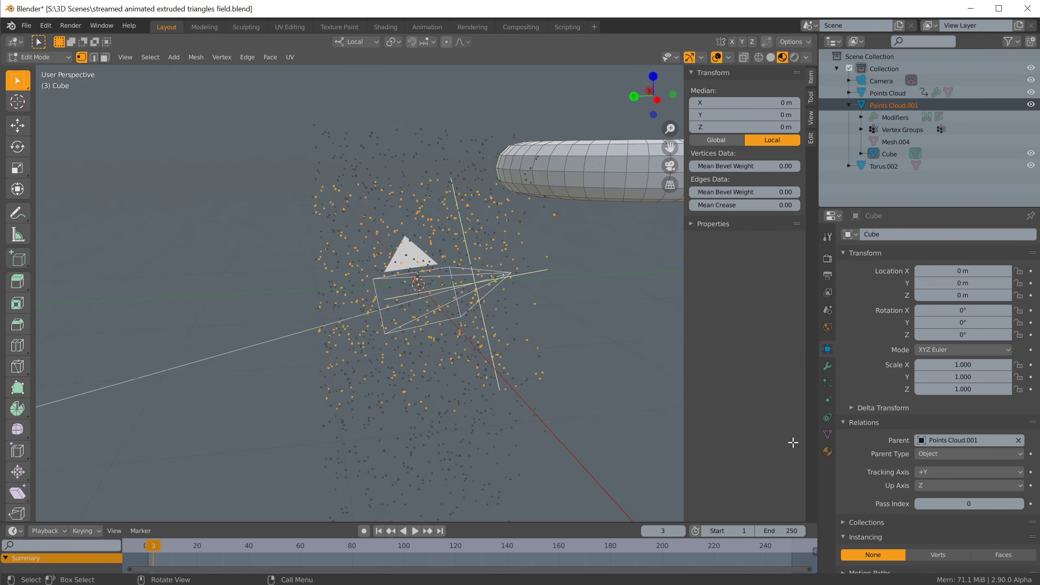
scroll(859, 461, "down", 4)
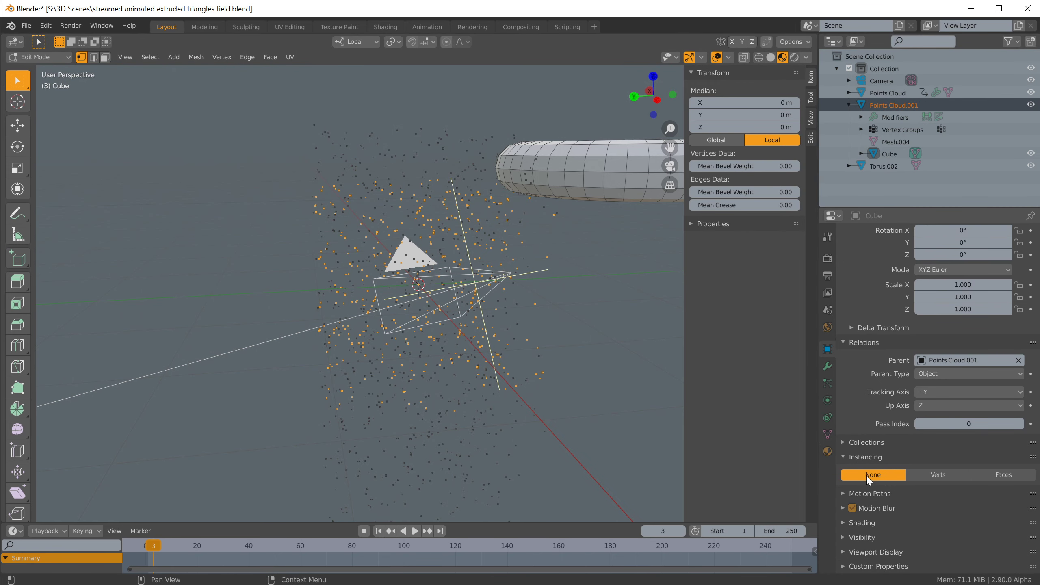
left_click(923, 475)
scroll(360, 330, "up", 10)
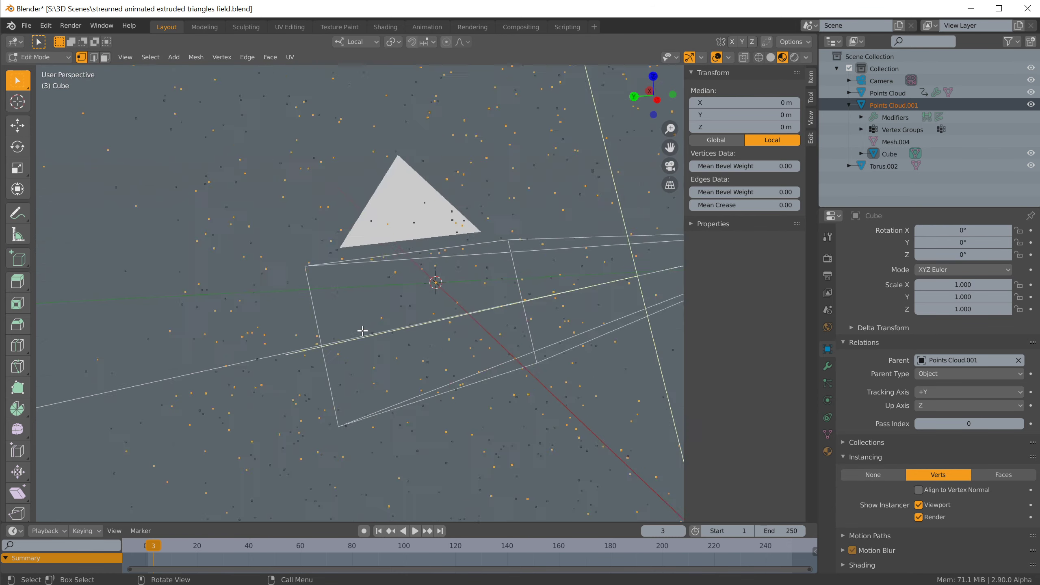
scroll(382, 325, "down", 10)
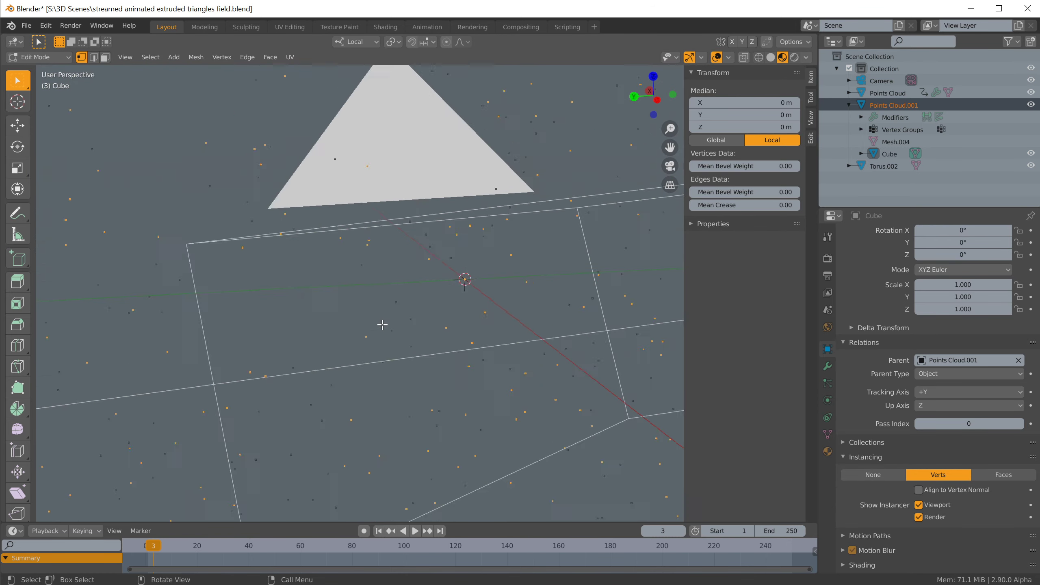
middle_click_drag(409, 328, 458, 343)
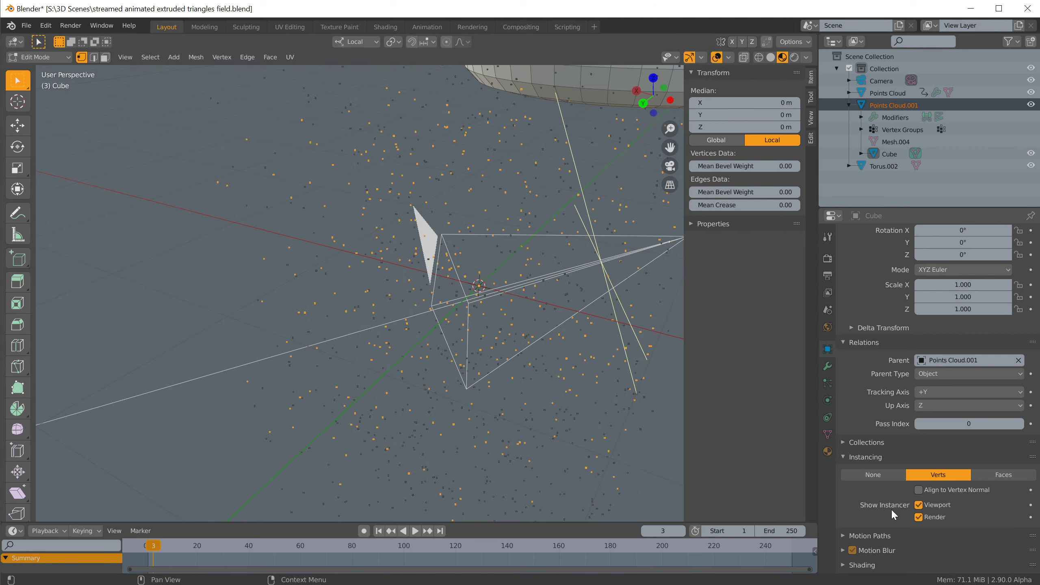
left_click(843, 457)
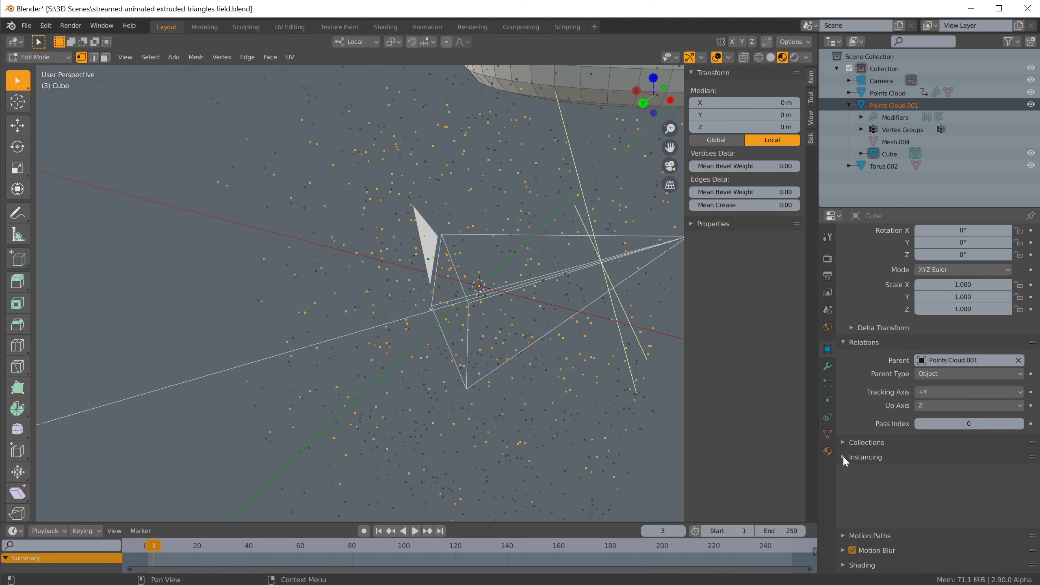
Step: Select Points Cloud.001 in the scene hierarchy and return the Cube to Object Mode
left_click(886, 156)
key("Home")
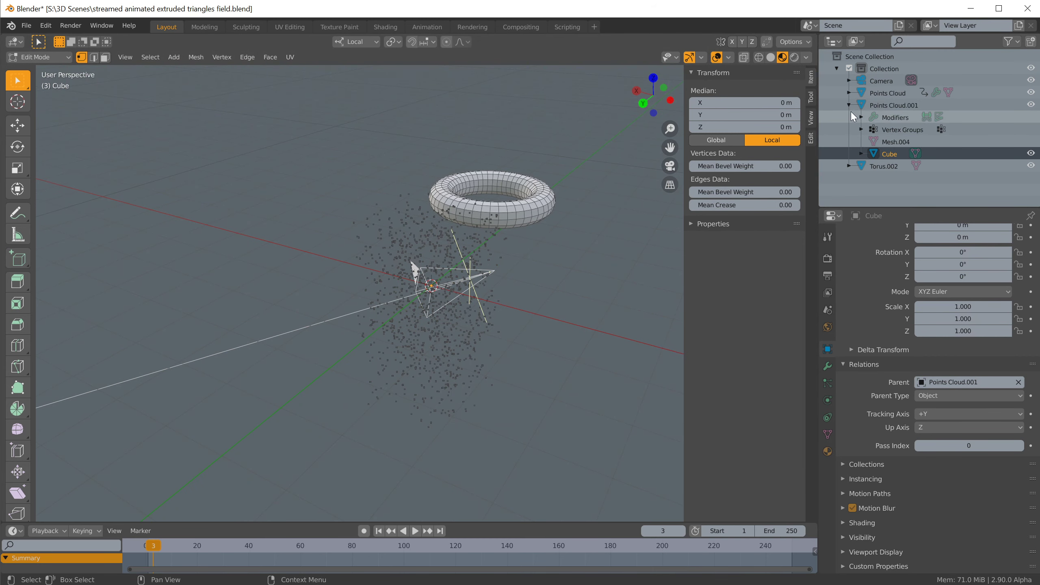
left_click(883, 105)
middle_click_drag(537, 241, 509, 231)
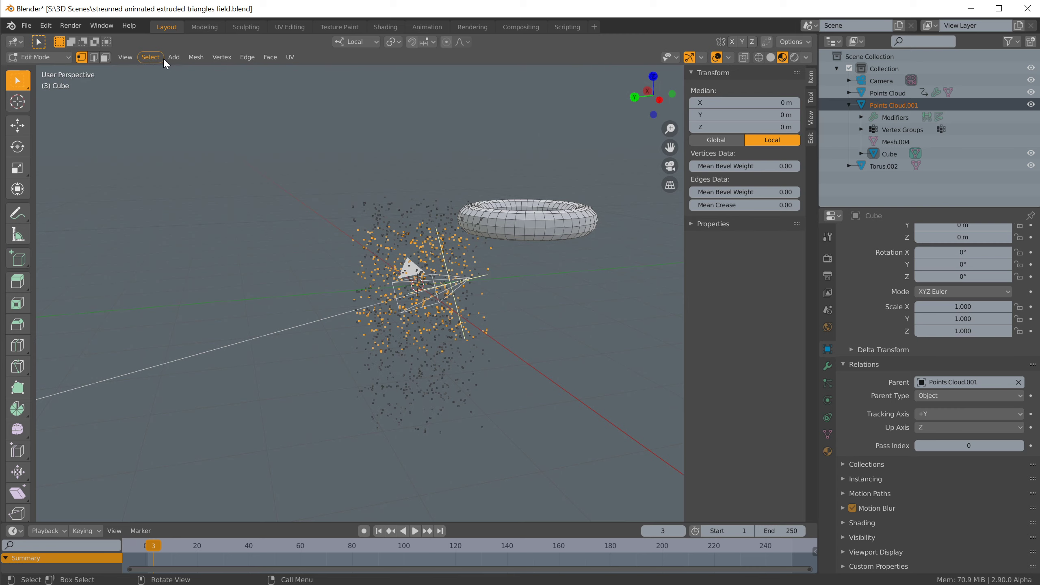
left_click(135, 57)
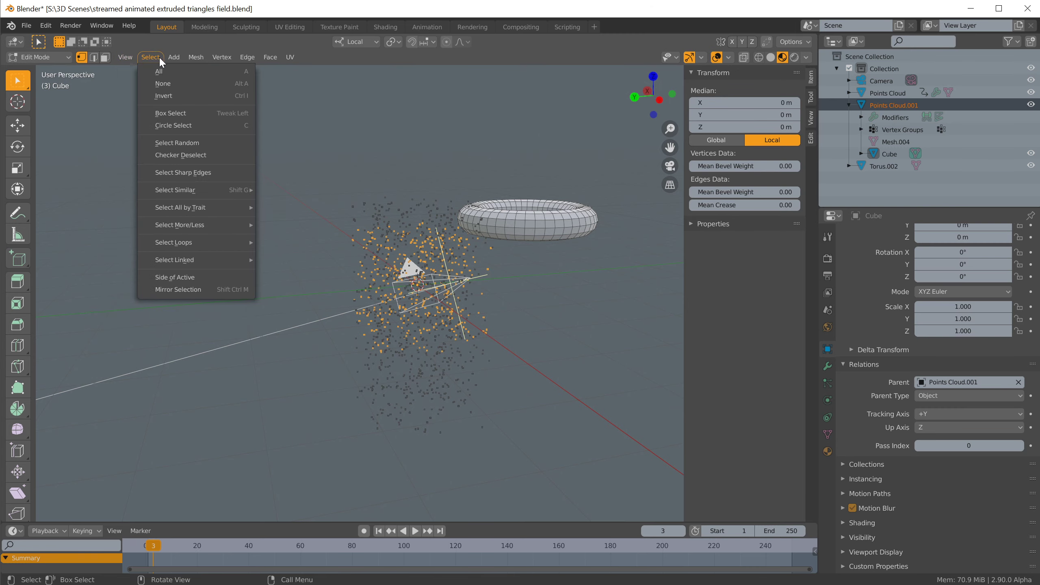
mouse_move(178, 58)
key("Tab")
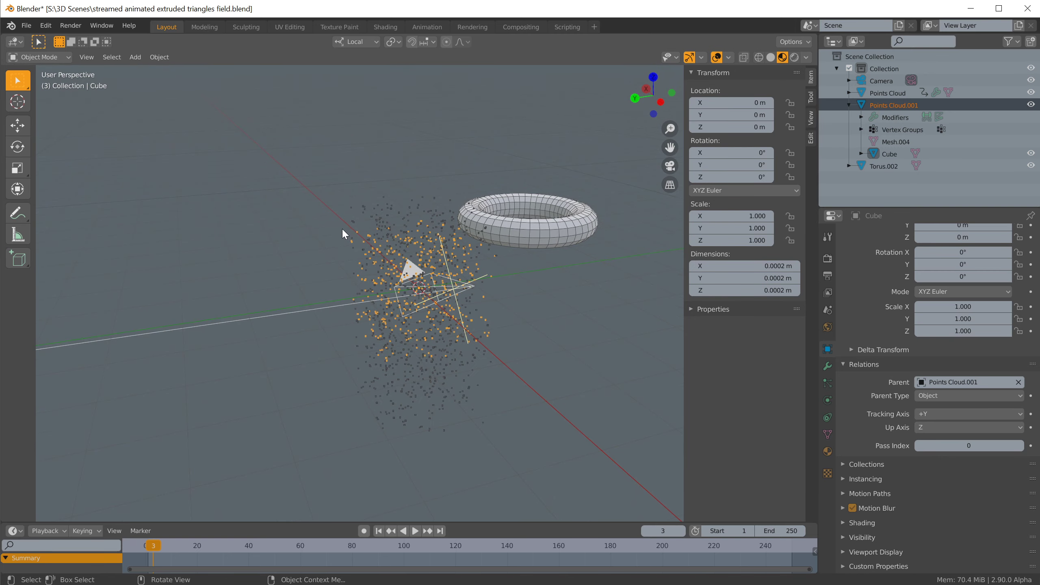
scroll(344, 229, "up", 3)
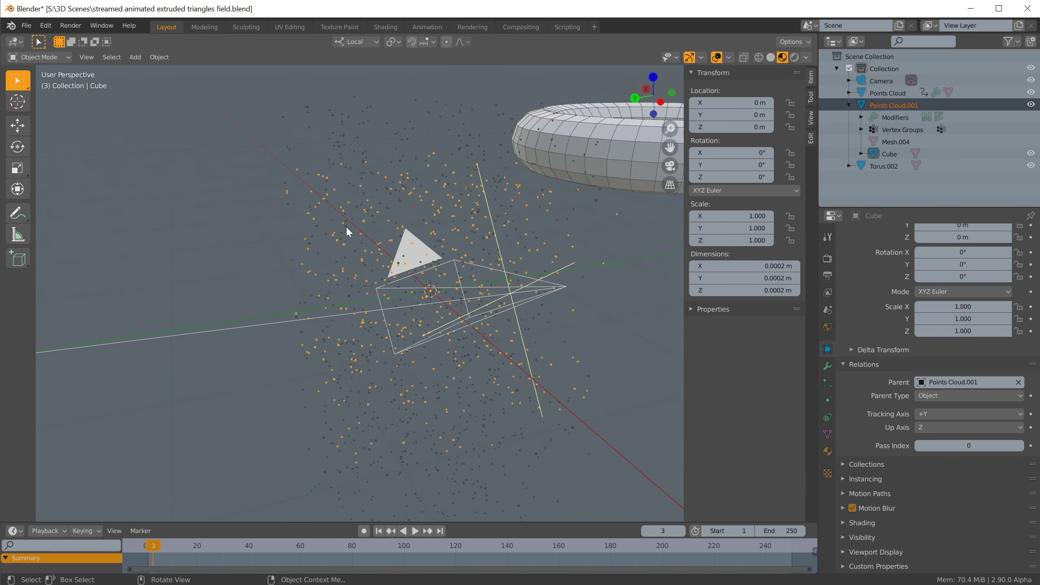
Step: Scale the Cube's mesh up tenfold in Edit Mode, to 0.002 m per side, and return to Object Mode
left_click(896, 152)
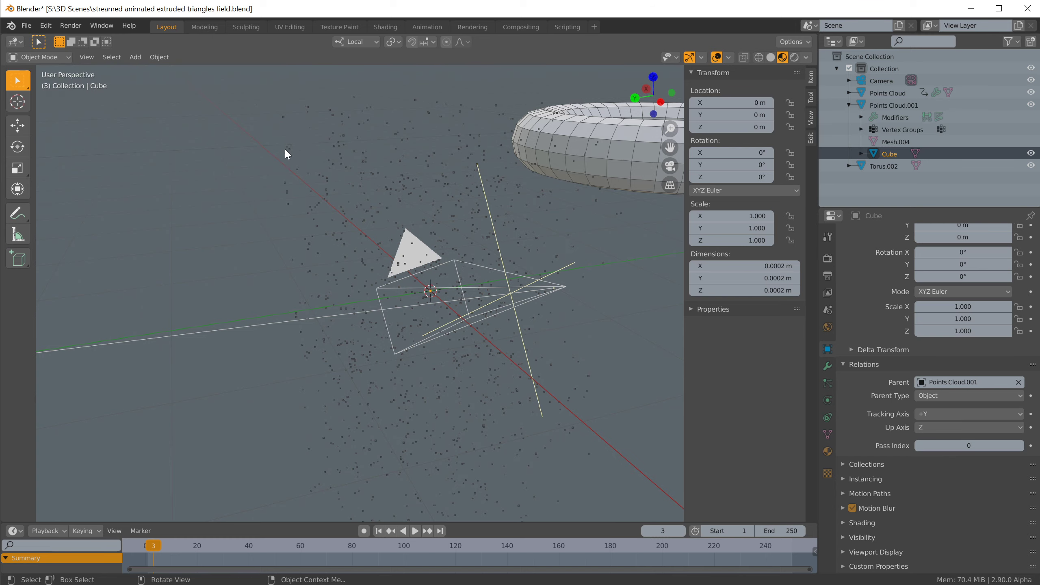
middle_click_drag(565, 266, 553, 286)
key("Tab")
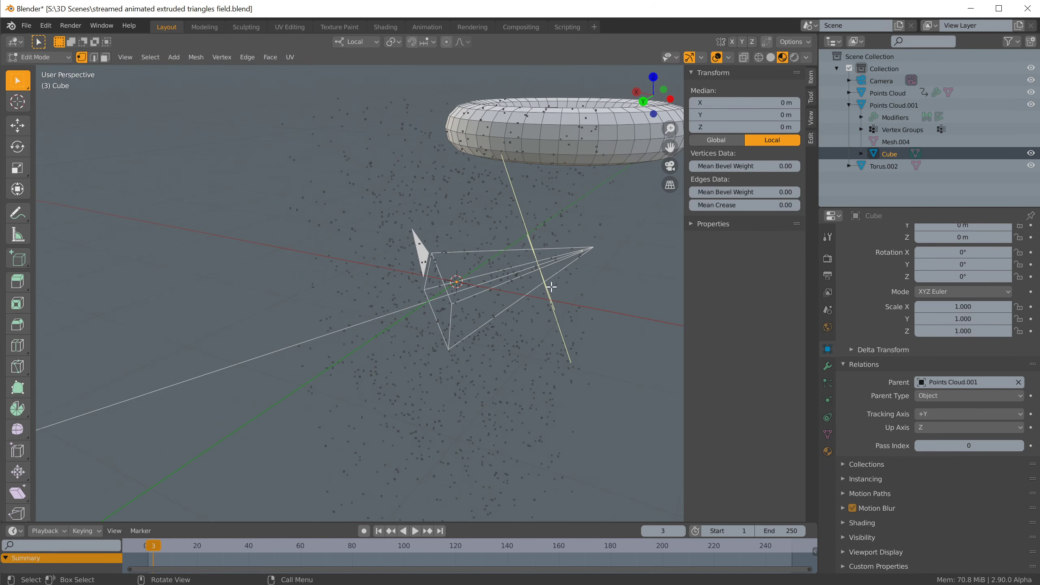
key("s")
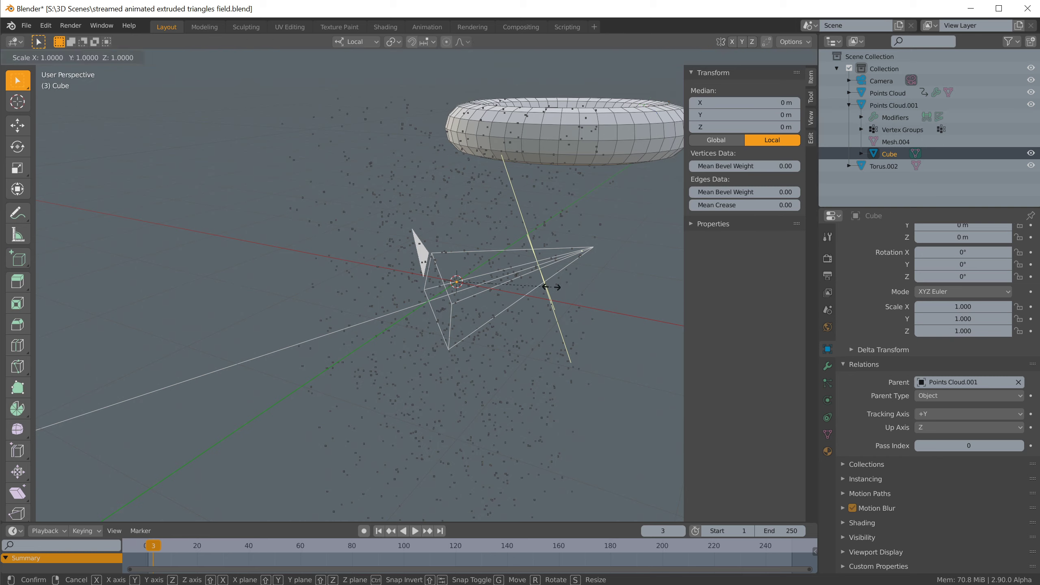
key("Return")
key("Tab")
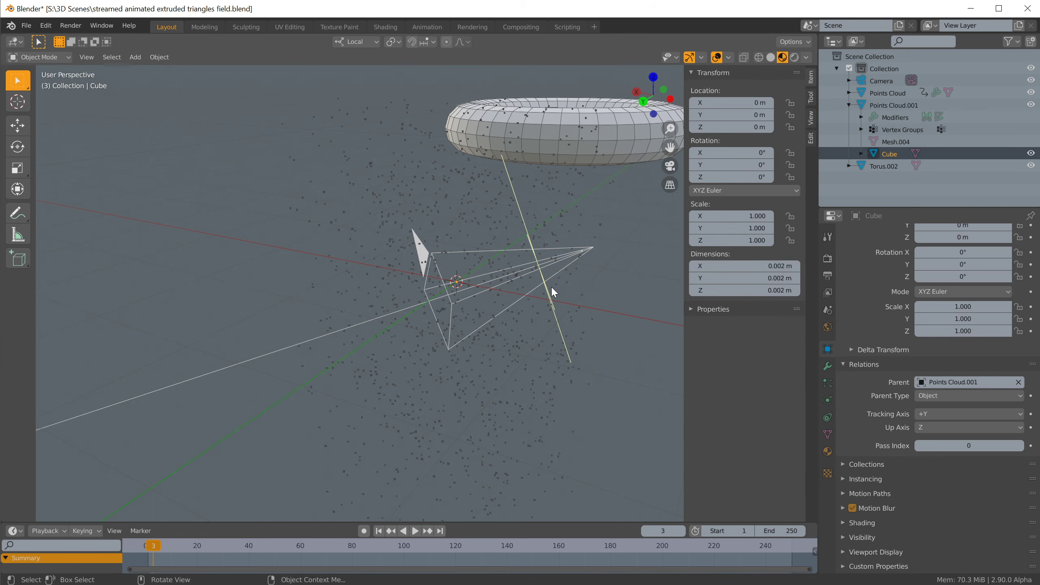
Step: Scale the Cube object tenfold in Object Mode, to 0.02 m per side
key("s")
key("Return")
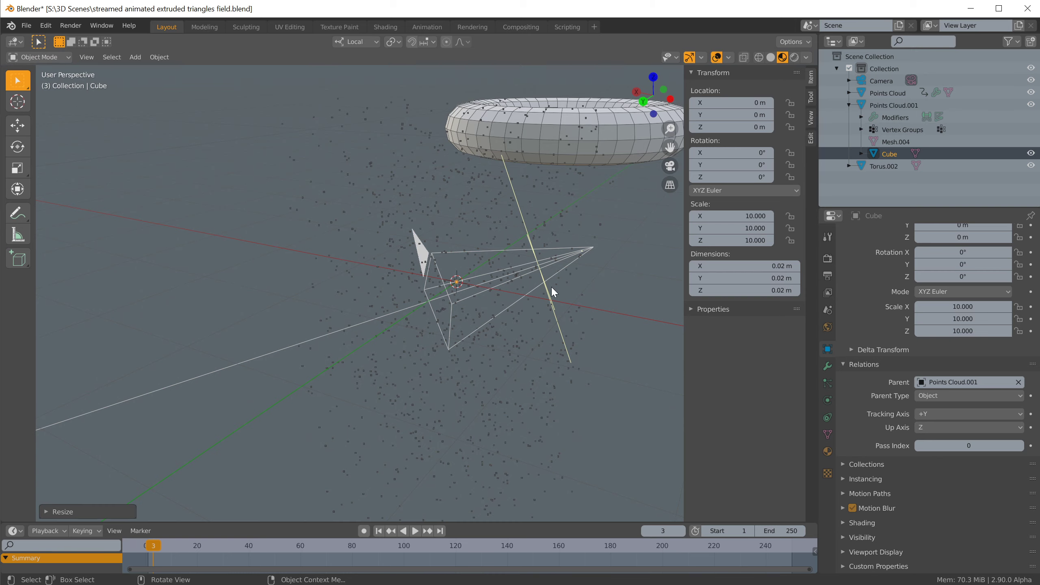
scroll(529, 281, "up", 6)
middle_click_drag(534, 281, 445, 288, "shift")
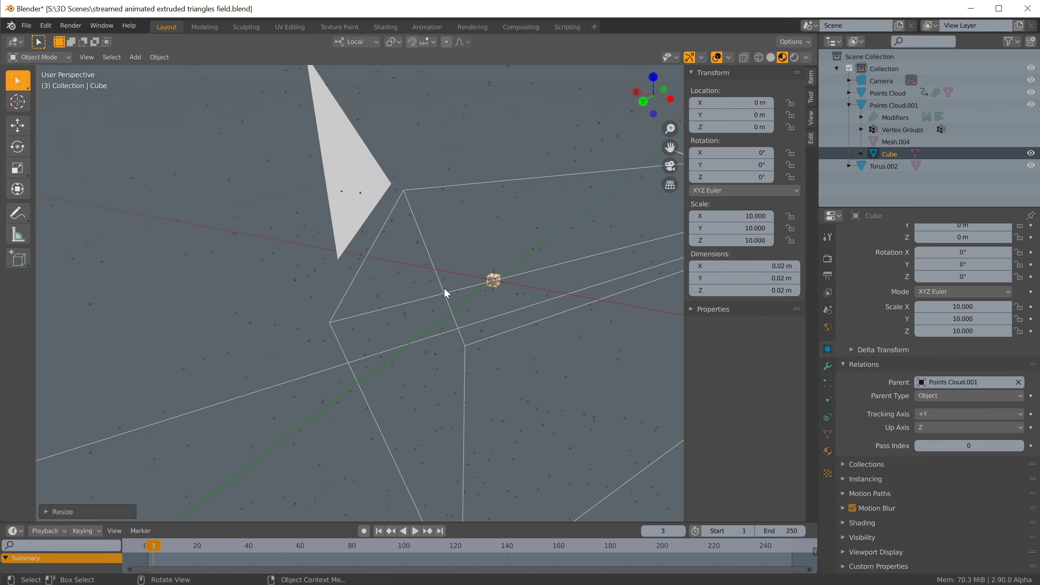
Step: Select Points Cloud.001 and set its instancing mode to Verts
left_click(893, 105)
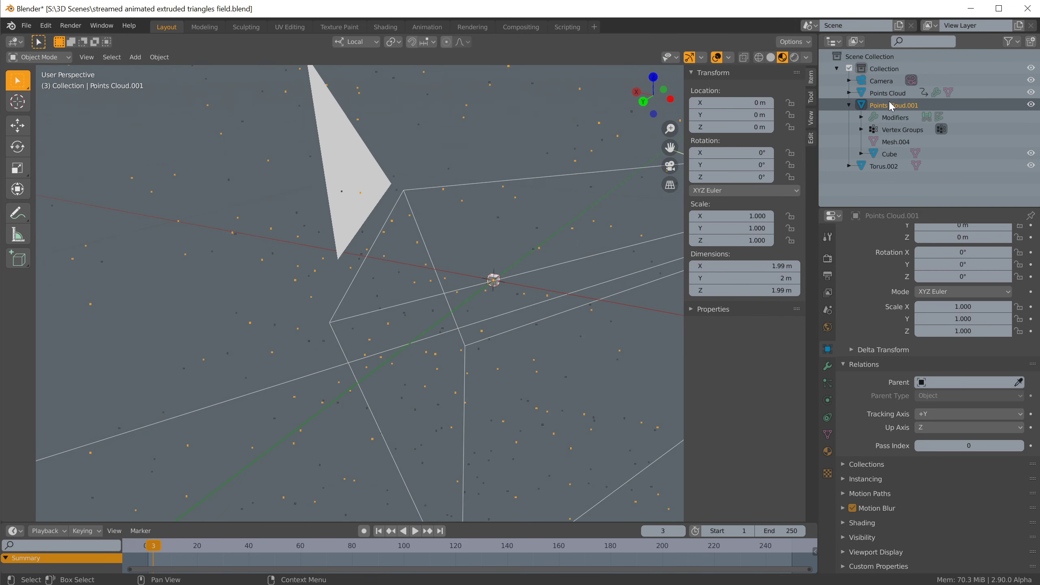
scroll(567, 284, "down", 4)
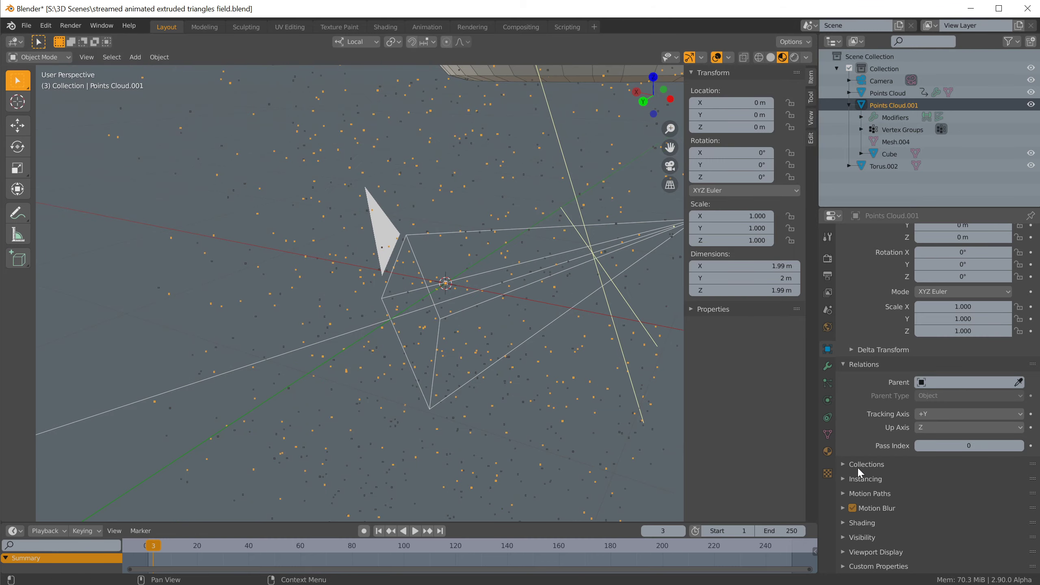
left_click(846, 480)
left_click(933, 497)
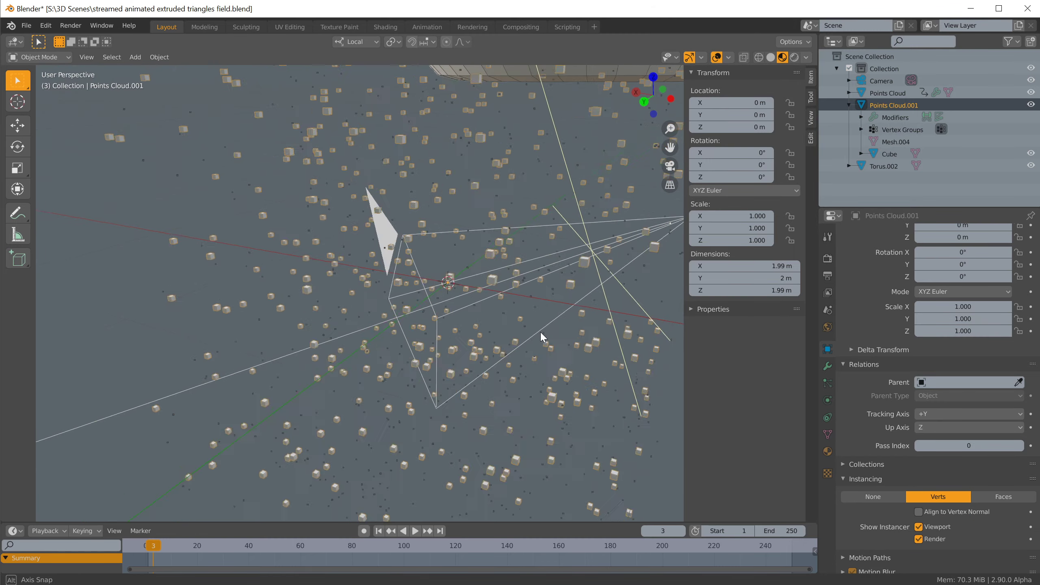
middle_click_drag(539, 331, 519, 332)
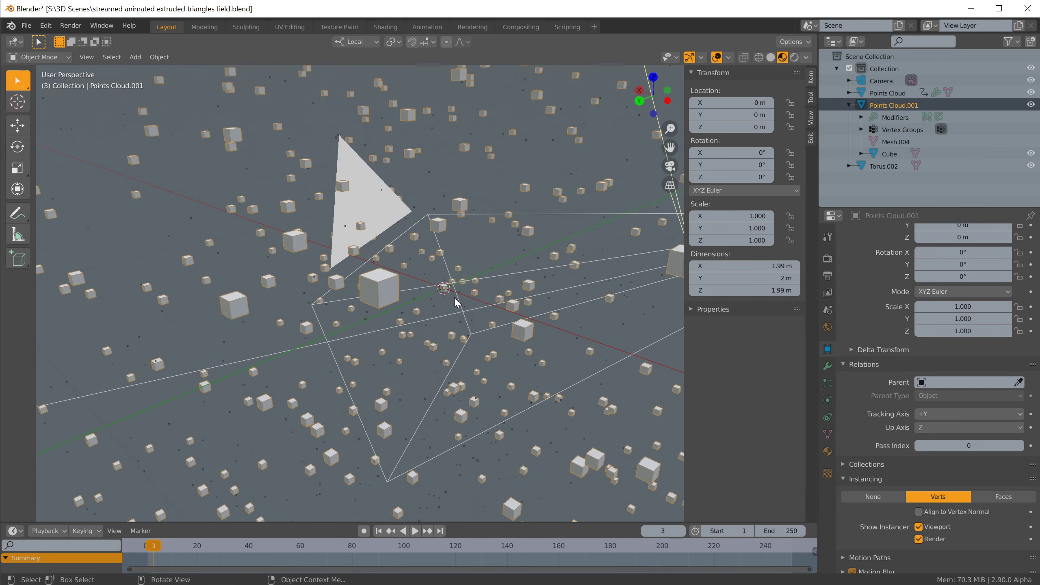
middle_click_drag(457, 303, 468, 326)
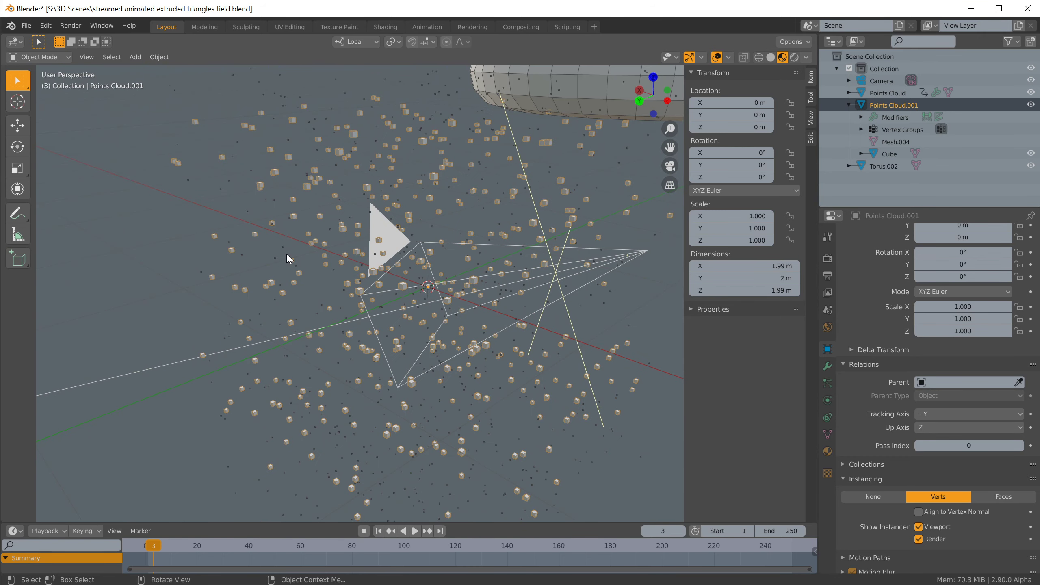
Step: Try to scale the Points Cloud.001 mesh by 0.01 in Edit Mode
key("Tab")
type("s0")
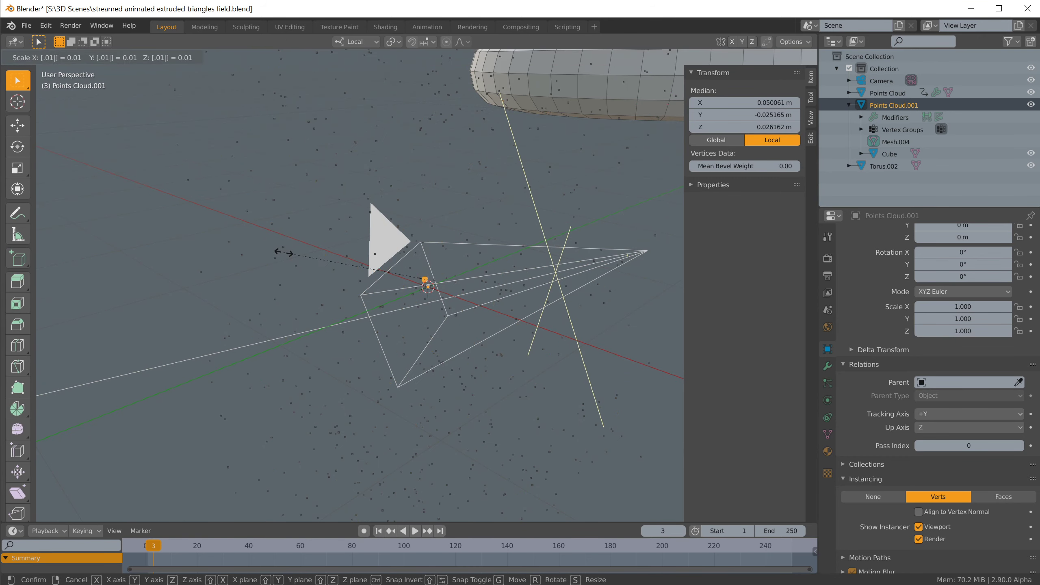
key("Return")
key("Tab")
scroll(329, 263, "up", 8)
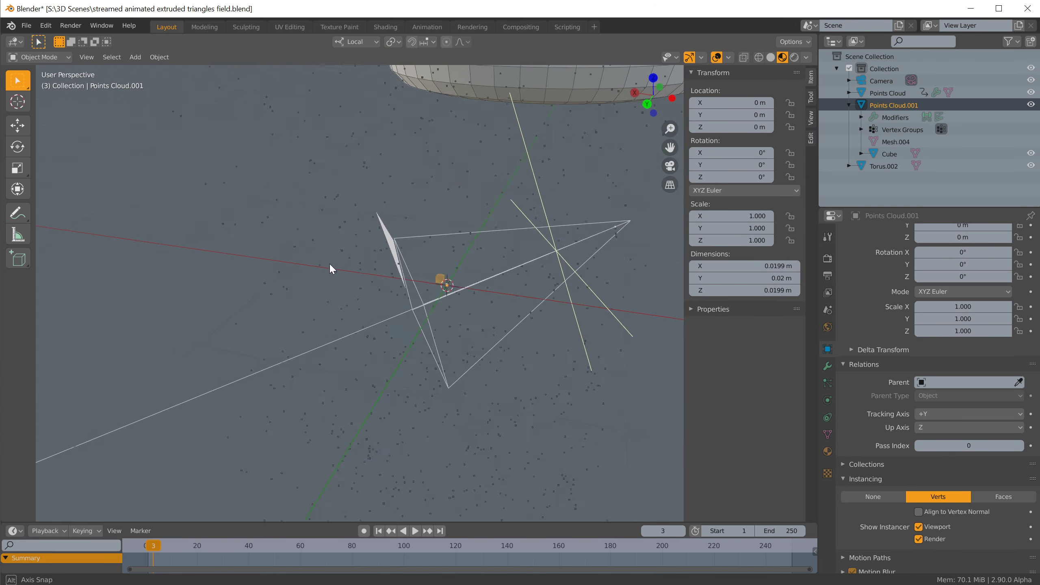
scroll(325, 262, "down", 7)
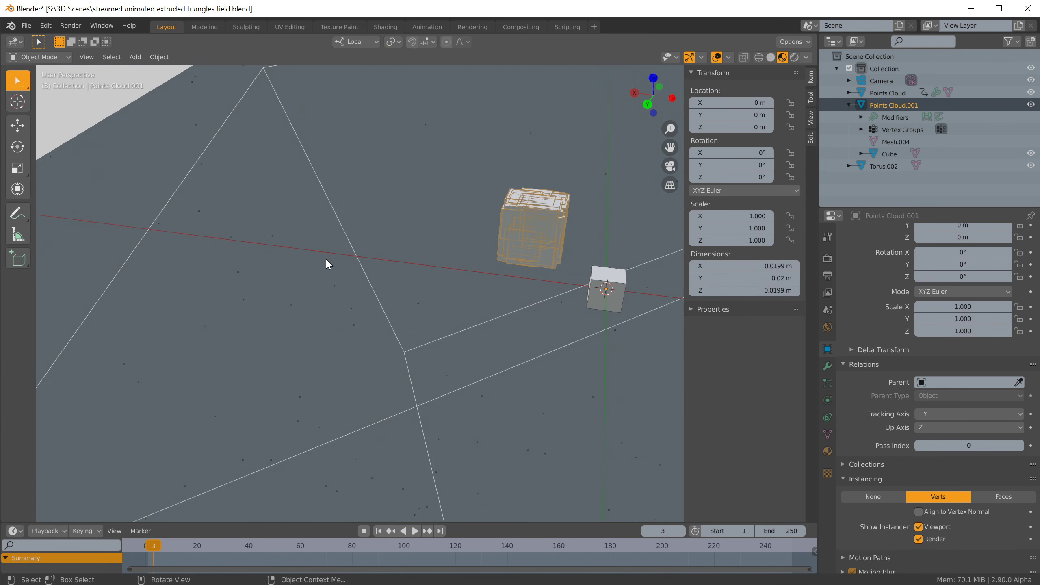
key("Tab")
scroll(362, 259, "down", 5)
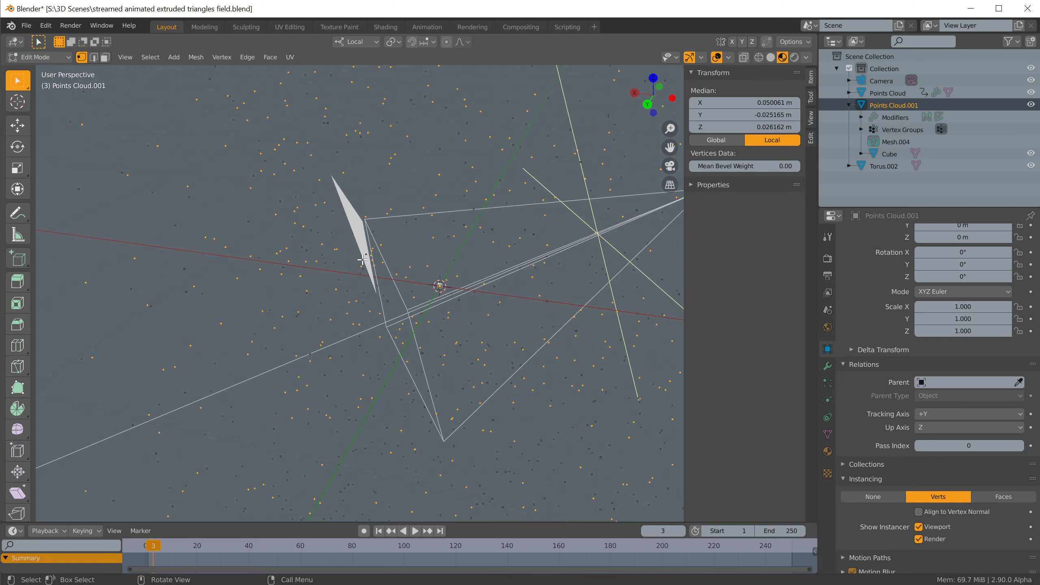
key("Tab")
Step: Scale the Cube's mesh down in Edit Mode to 0.0002 m per side and return to Object Mode
left_click(439, 287)
key("Tab")
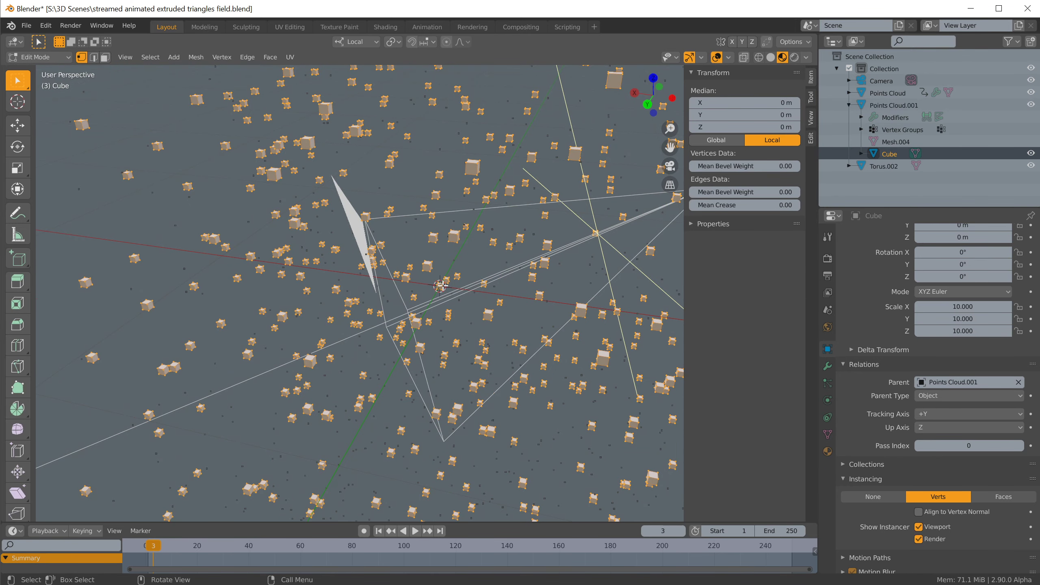
key("s")
key("period")
type("00001")
key("Return")
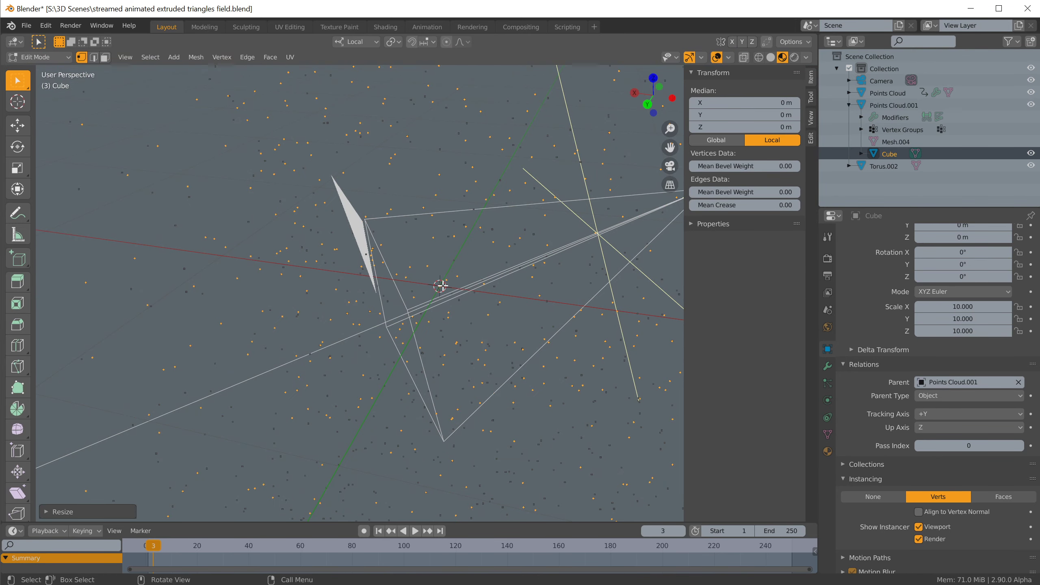
key("Tab")
scroll(414, 278, "up", 5)
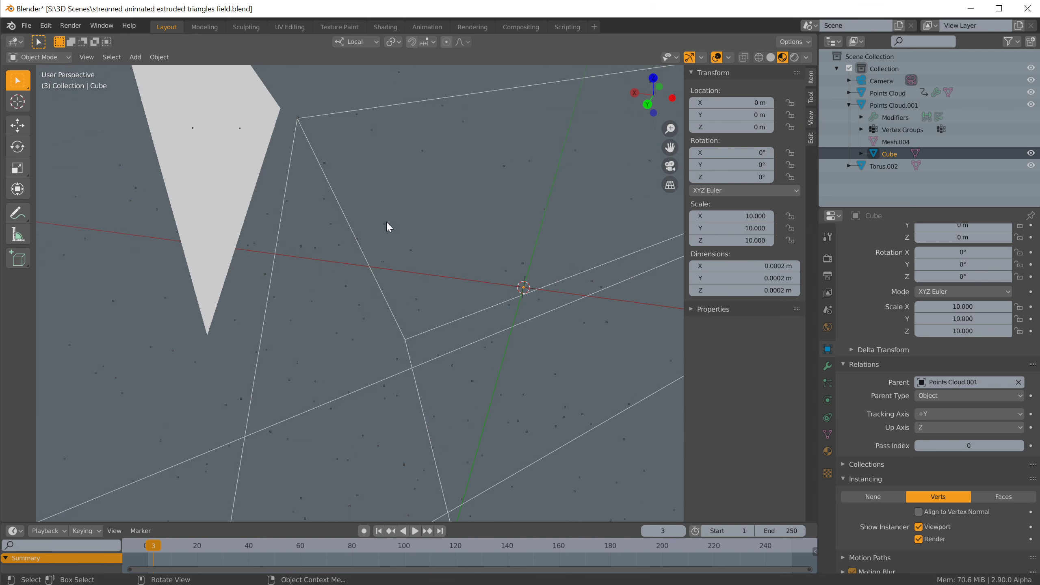
scroll(489, 263, "down", 3)
Step: Reselect the Cube under Points Cloud.001 in the scene hierarchy and bring up the Apply operations for objects
left_click(893, 105)
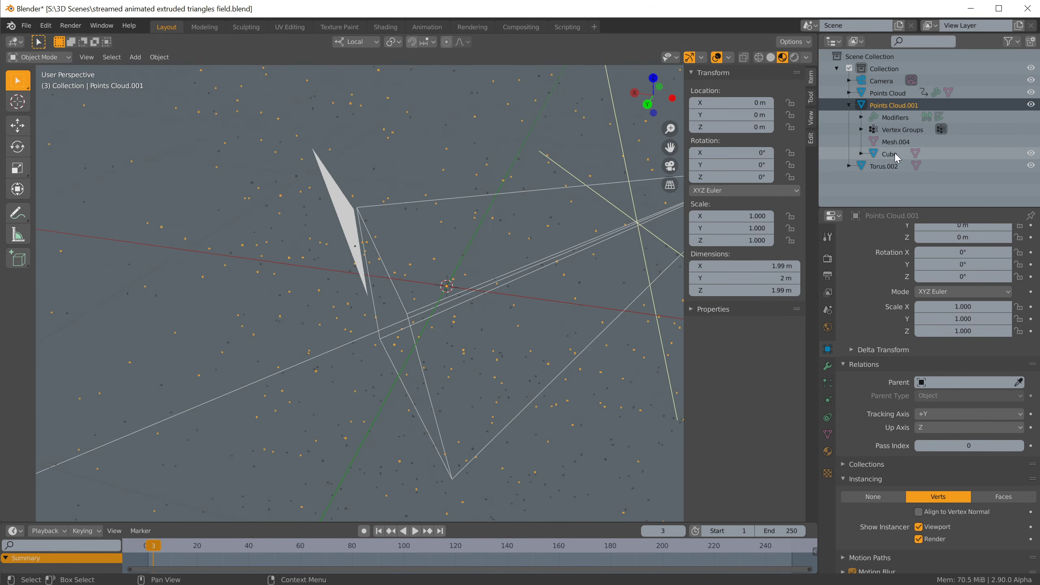
left_click(891, 154)
scroll(463, 252, "down", 3)
scroll(463, 252, "up", 9)
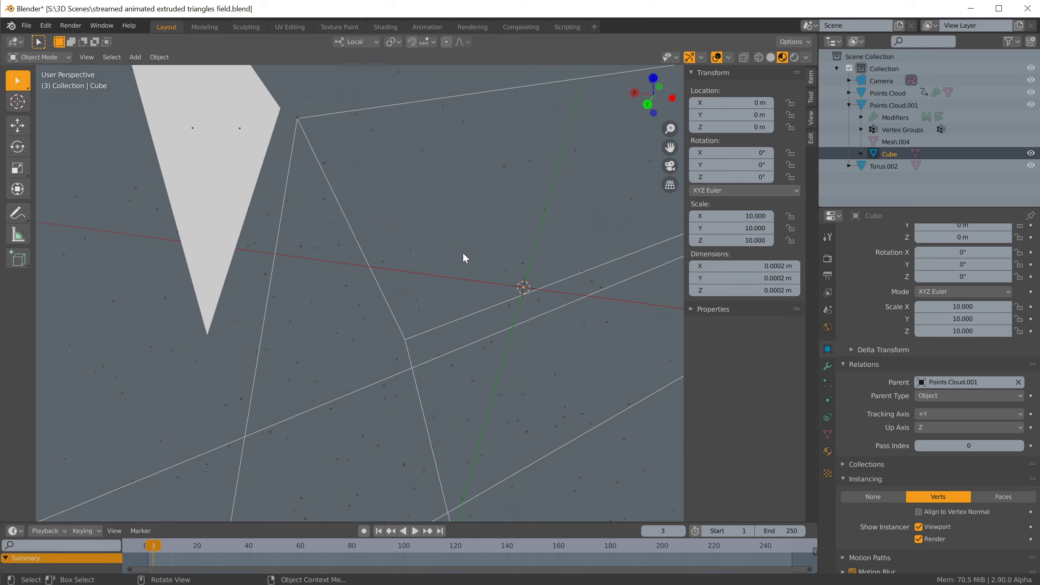
scroll(463, 252, "down", 3)
left_click(154, 58)
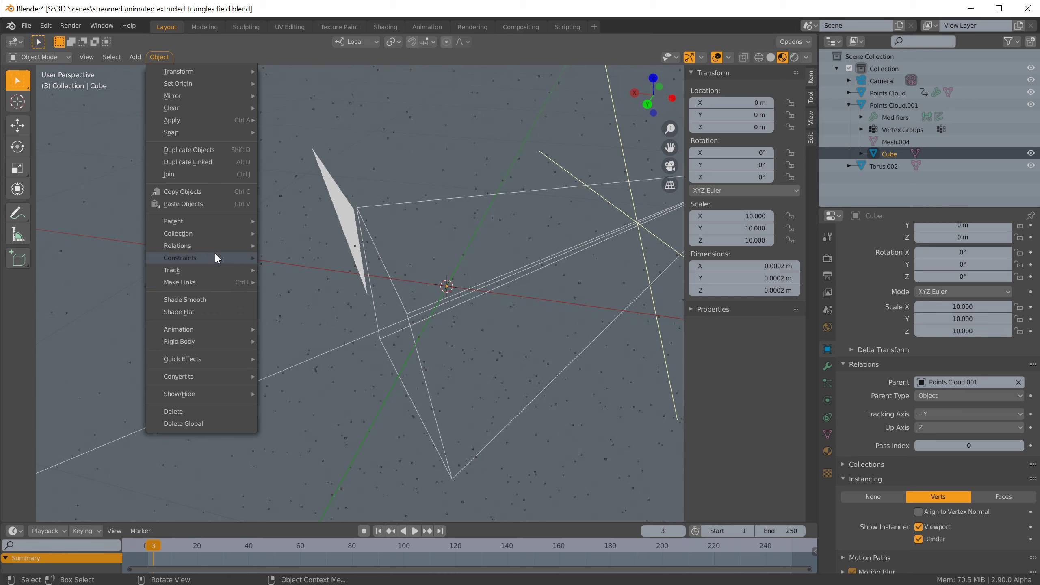
mouse_move(226, 120)
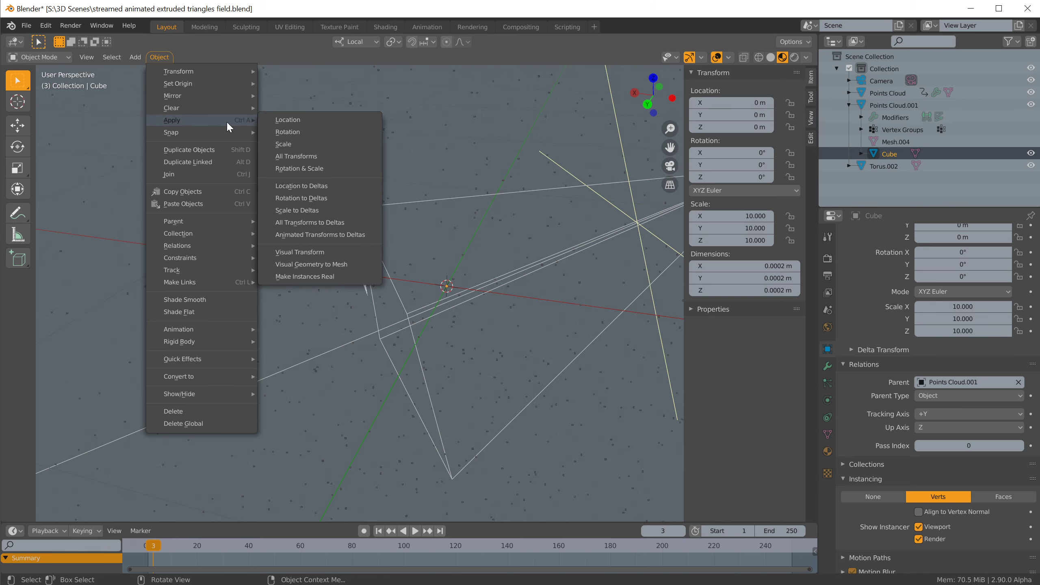
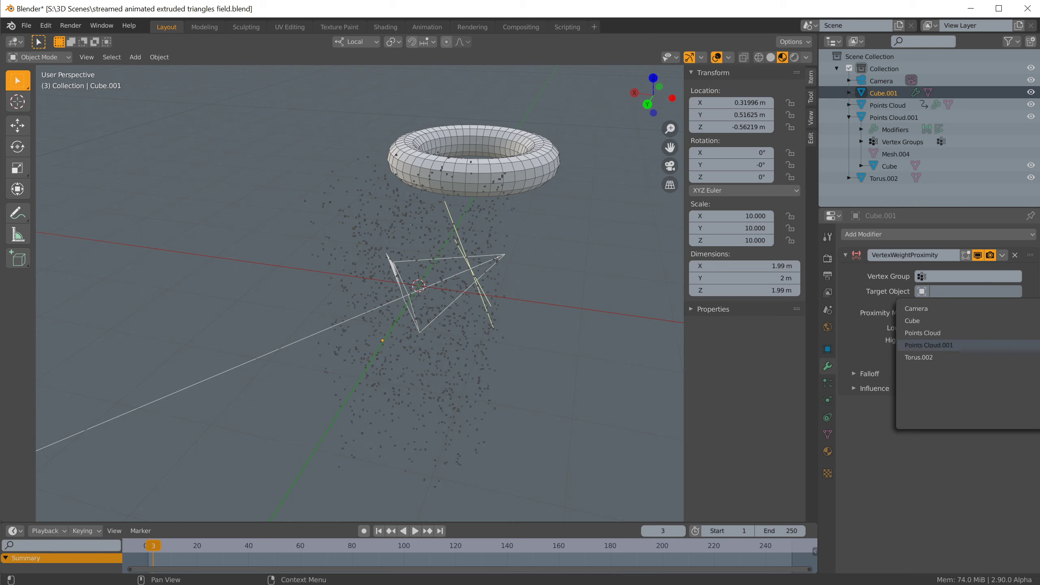
Step: Target Torus.002 in Cube.001's VertexWeightProximity modifier and assign all of the mesh's vertices to a new vertex group with weight 1.000
left_click(950, 357)
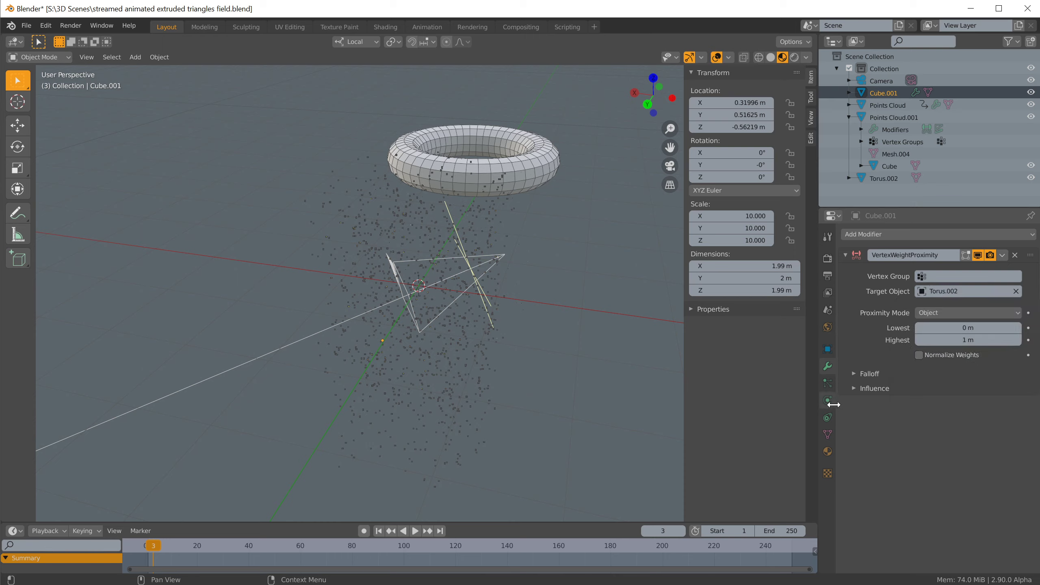
left_click(827, 434)
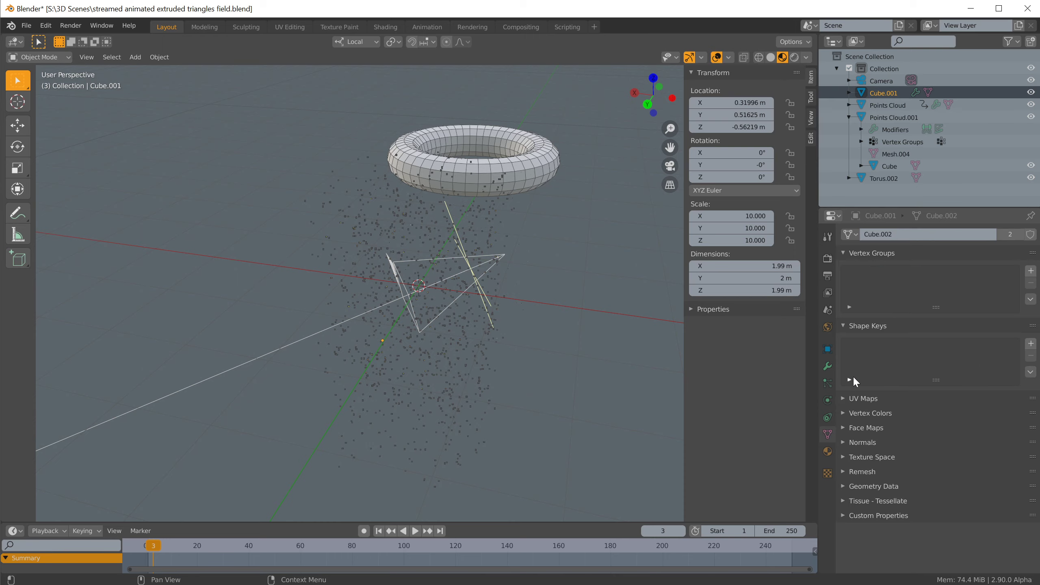
left_click(1031, 271)
key("Tab")
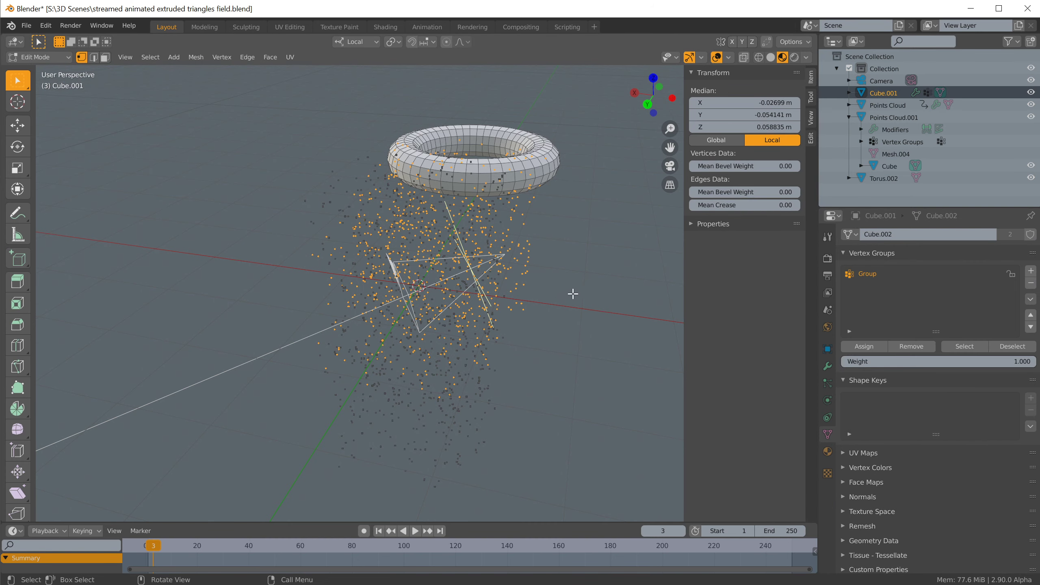
left_click(874, 346)
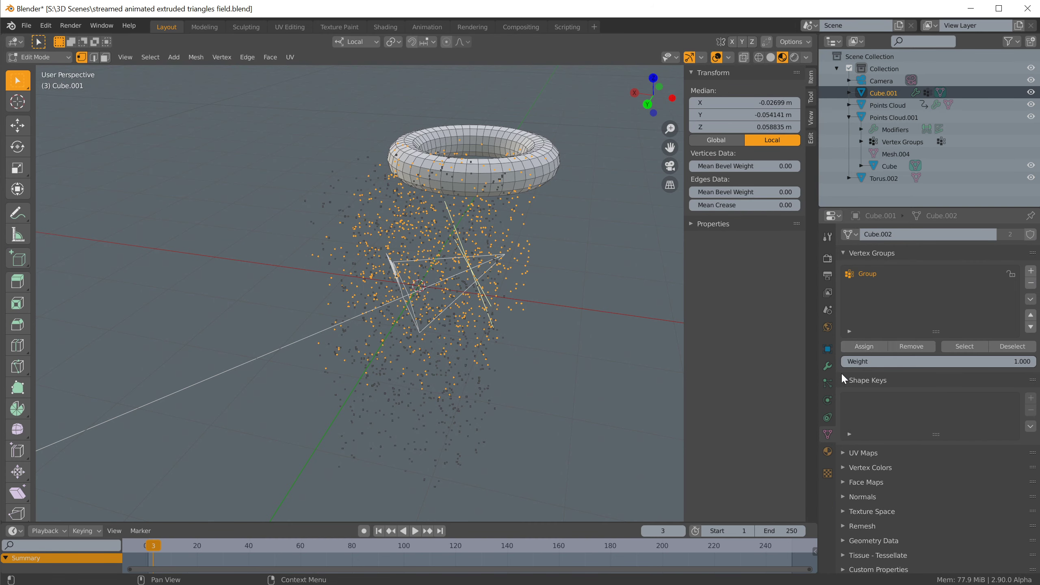
Step: Use Group as the VertexWeightProximity modifier's vertex group and add a Displace modifier to Cube.001
left_click(828, 366)
left_click(942, 291)
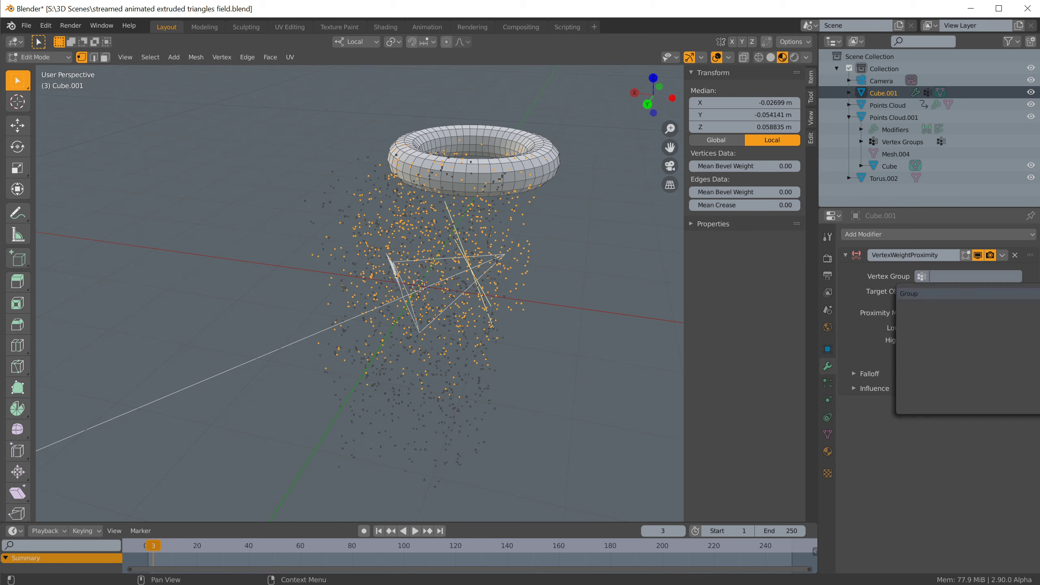
left_click(931, 294)
left_click(926, 235)
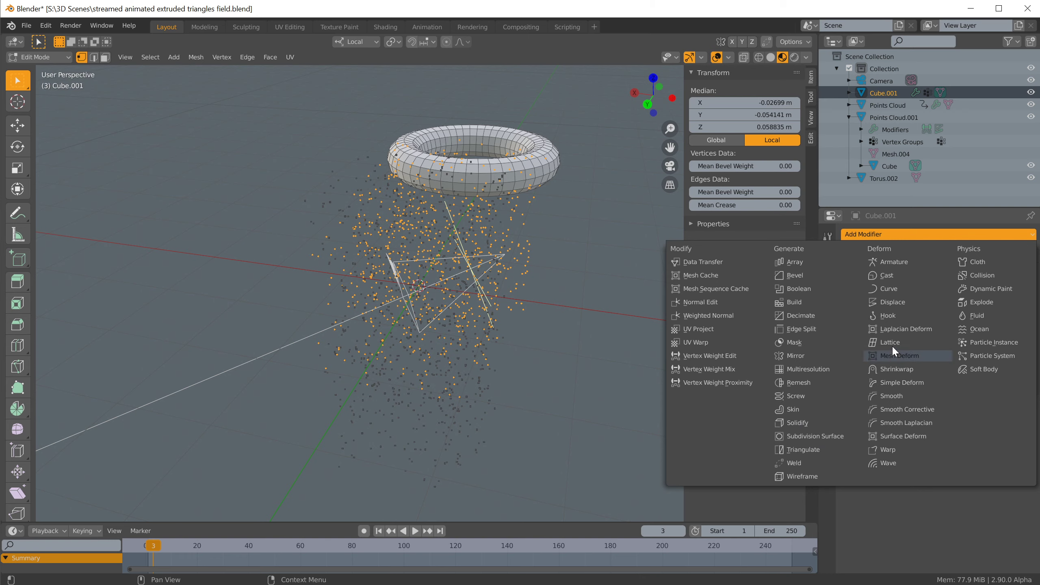
left_click(894, 302)
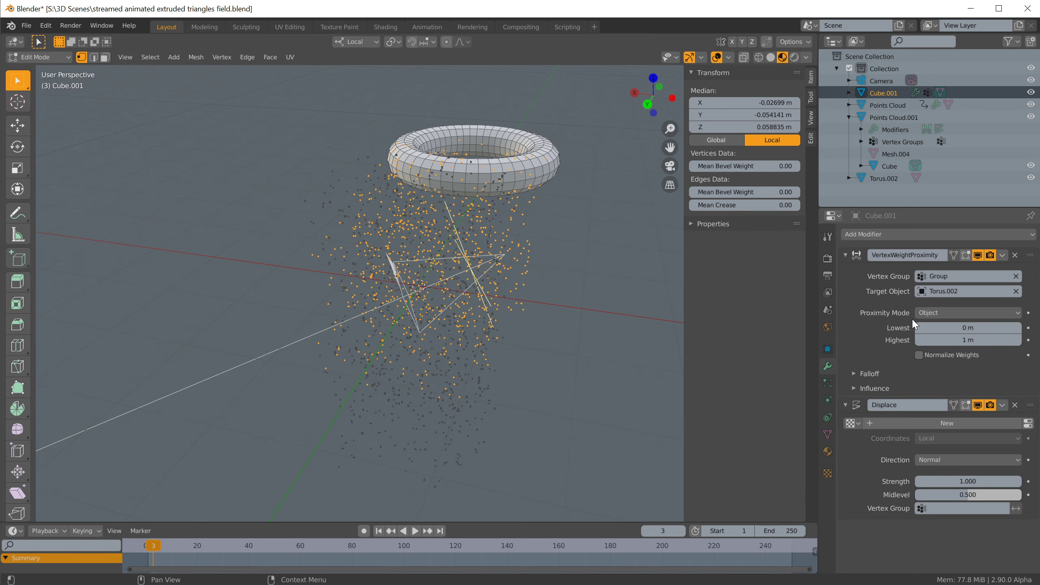
Step: Set the VertexWeightProximity modifier's proximity mode to Geometry, based on Vertex
left_click(969, 312)
left_click(968, 309)
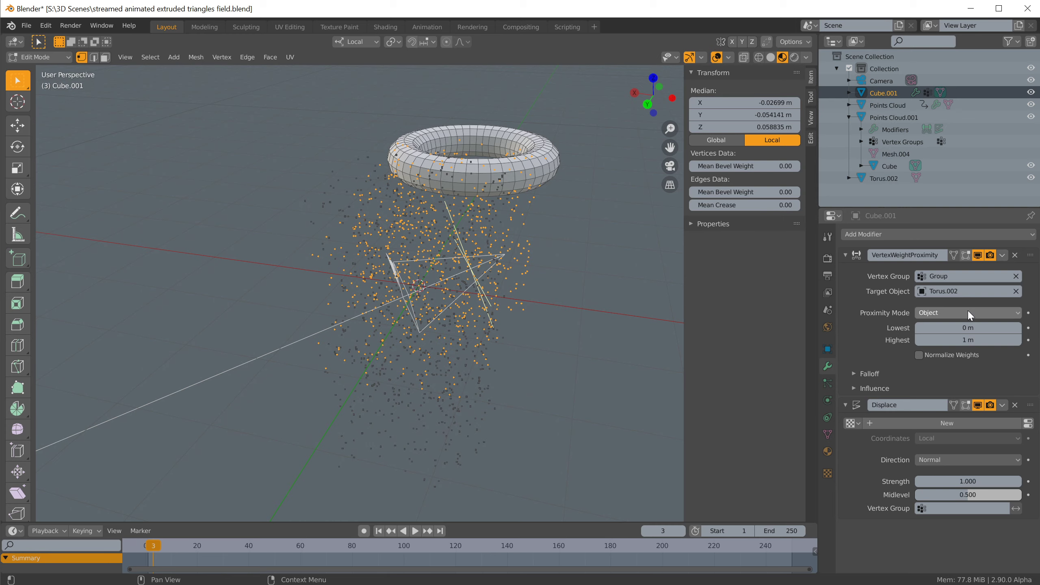
left_click(967, 309)
left_click(961, 336)
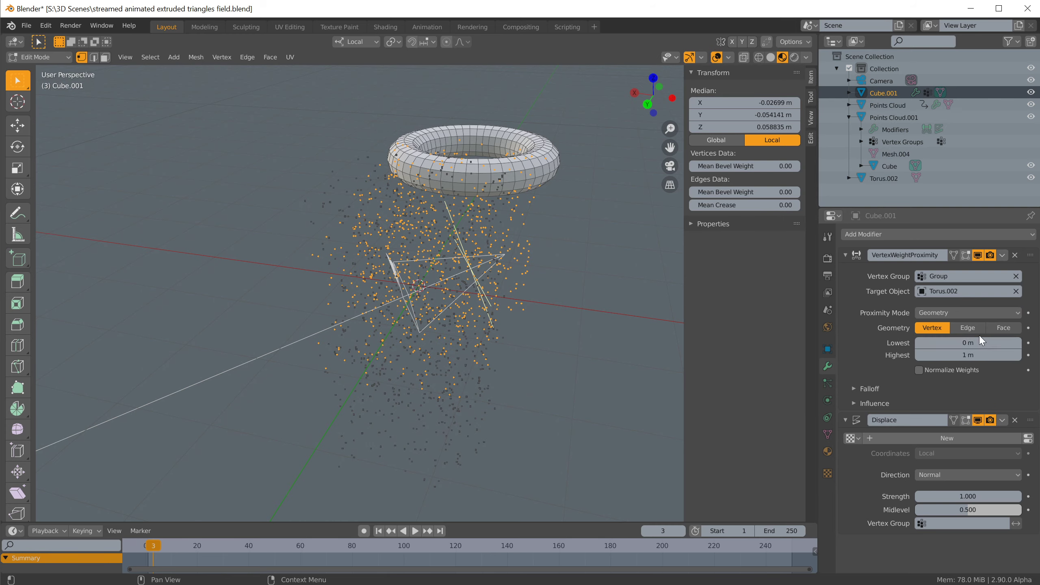
left_click(970, 328)
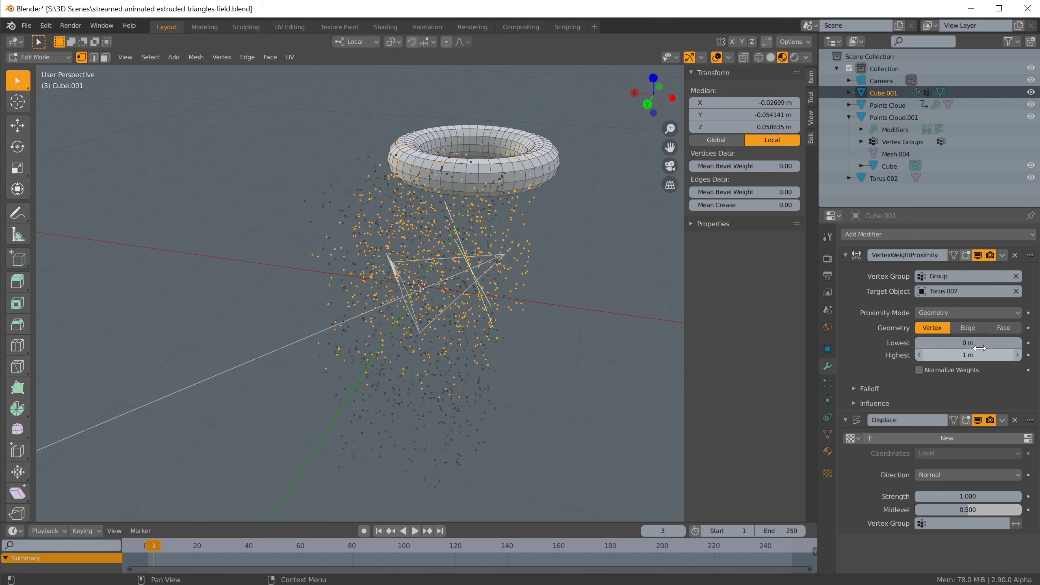
Step: Limit the Displace modifier to the vertex group named Group, with its influence inverted
left_click(967, 524)
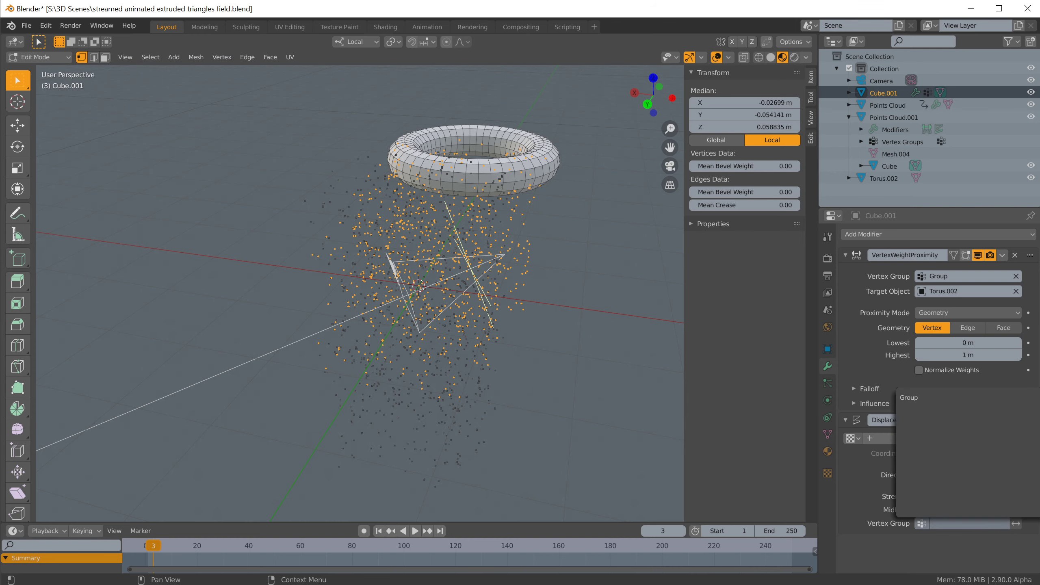
left_click(926, 398)
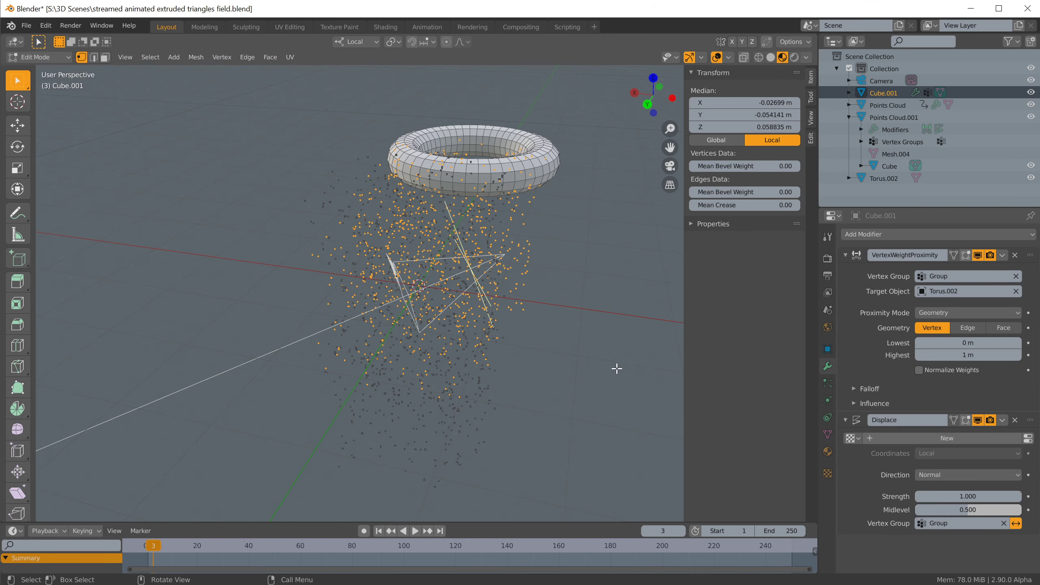
scroll(578, 219, "up", 3)
middle_click_drag(592, 216, 487, 293, "shift")
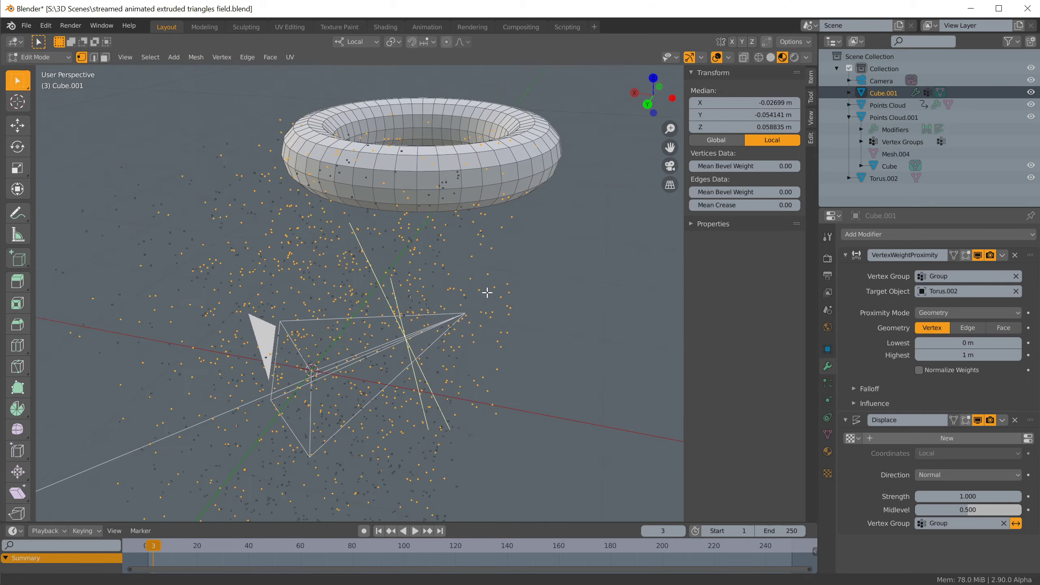
middle_click_drag(566, 198, 490, 204, "shift")
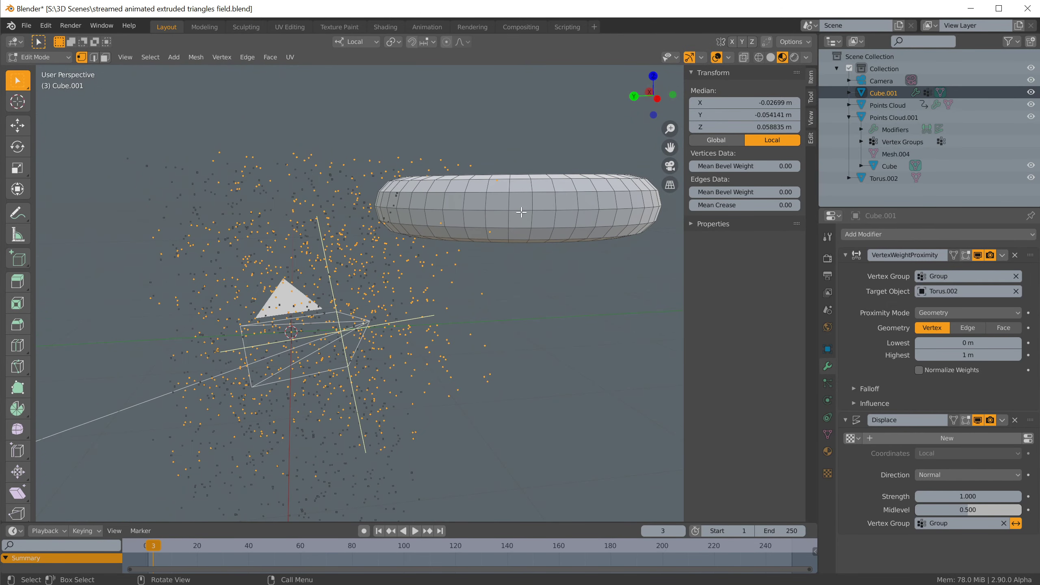
Step: Deselect all of Cube.001's mesh in Edit Mode and return to Object Mode
key("Tab")
key("Tab")
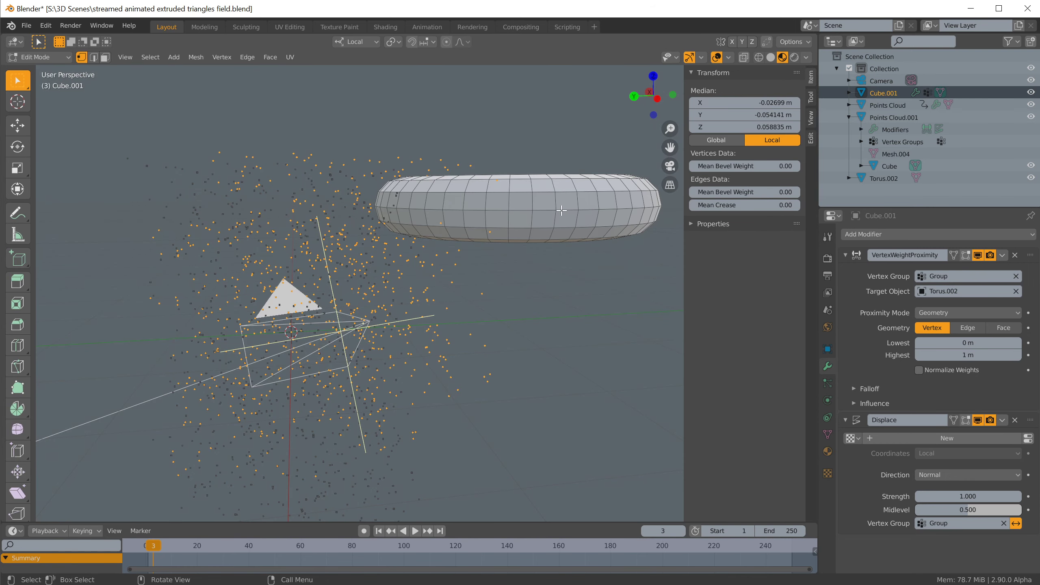
key("alt+a")
key("Tab")
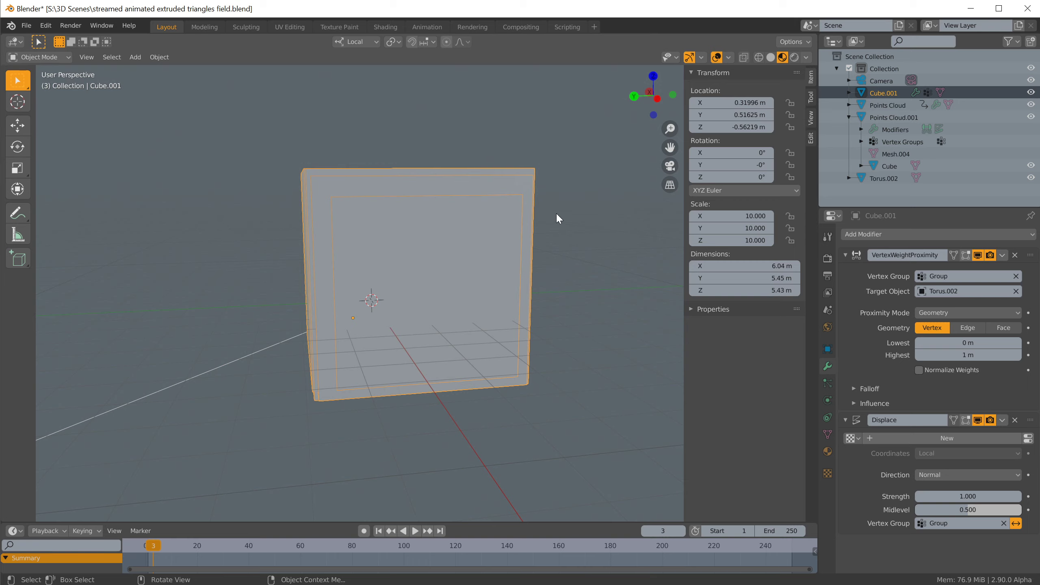
Step: Set the strength of Cube.001's Displace modifier to 0.010
left_click_drag(969, 496, 937, 496)
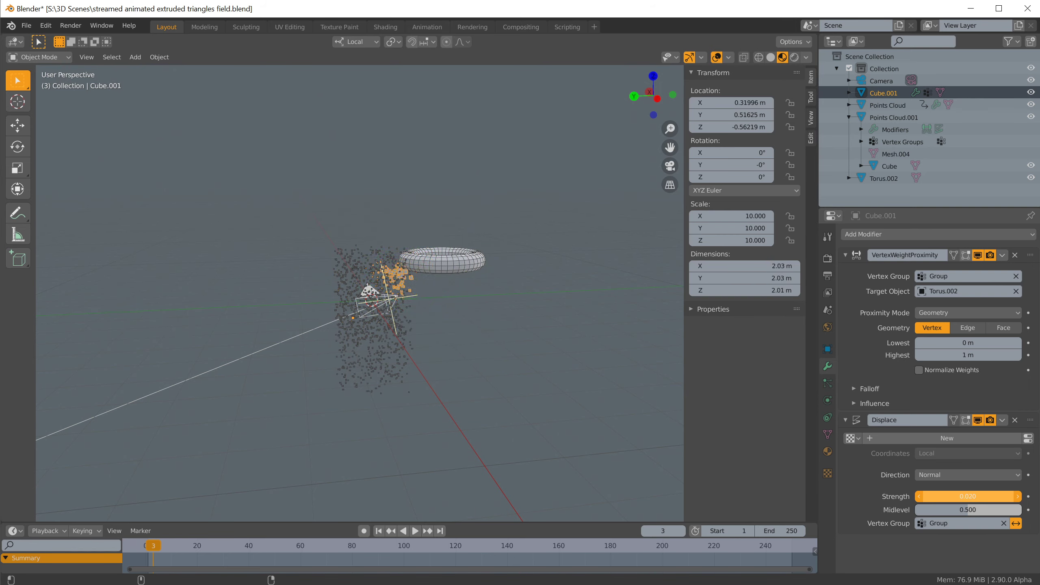
scroll(459, 250, "up", 8)
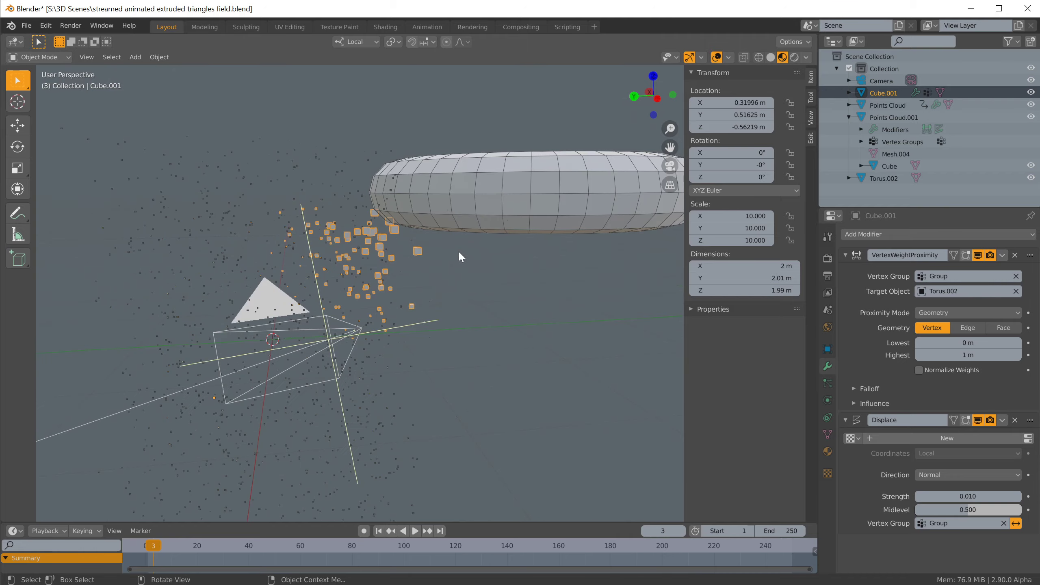
Step: Move Torus.002 across the cube field to about X 0.52 m, Y 1.70 m, Z 1.12 m
left_click(575, 180)
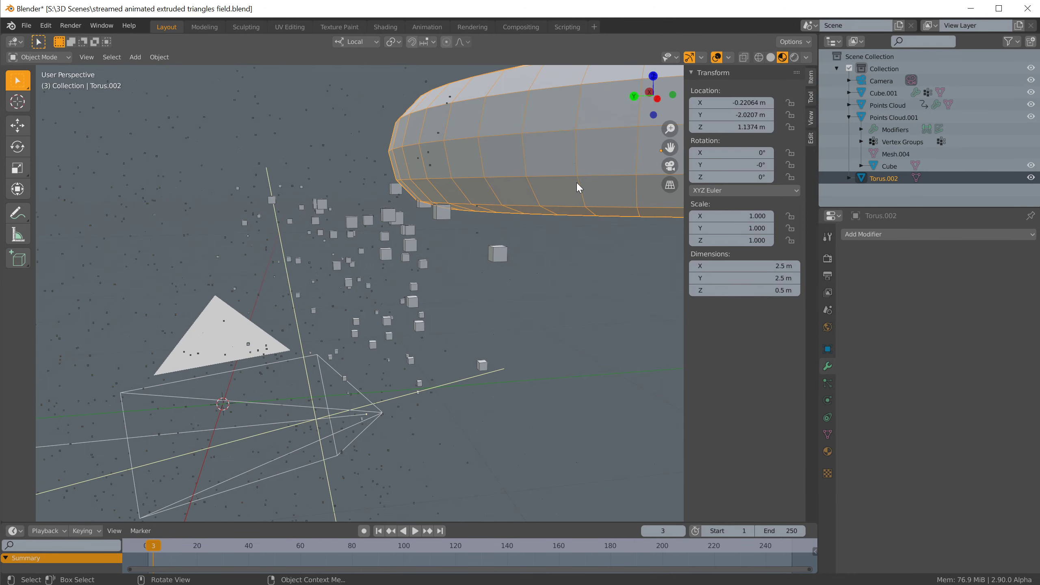
key("g")
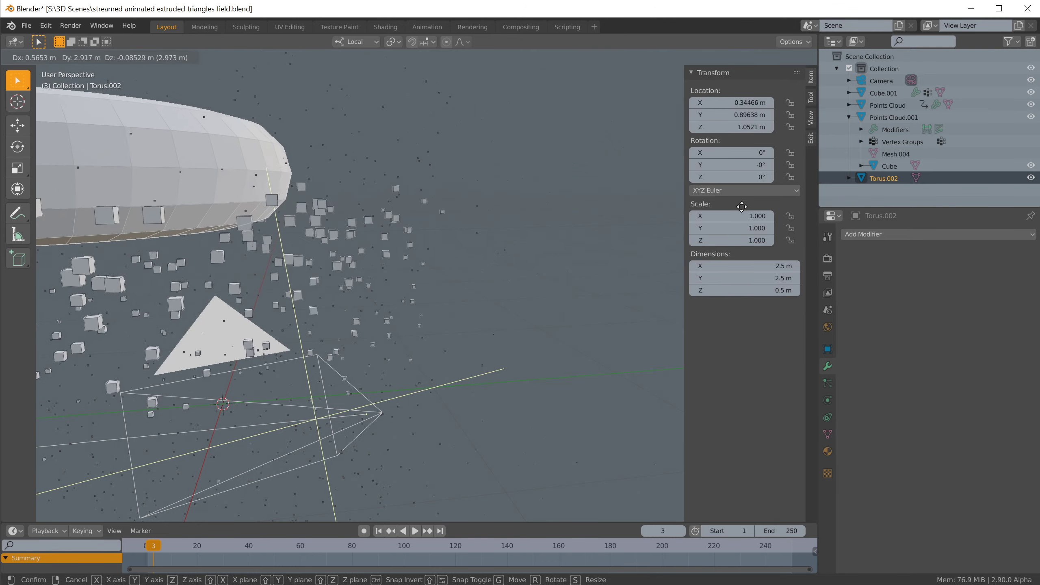
left_click(566, 192)
scroll(504, 200, "down", 4)
middle_click_drag(504, 200, 440, 217)
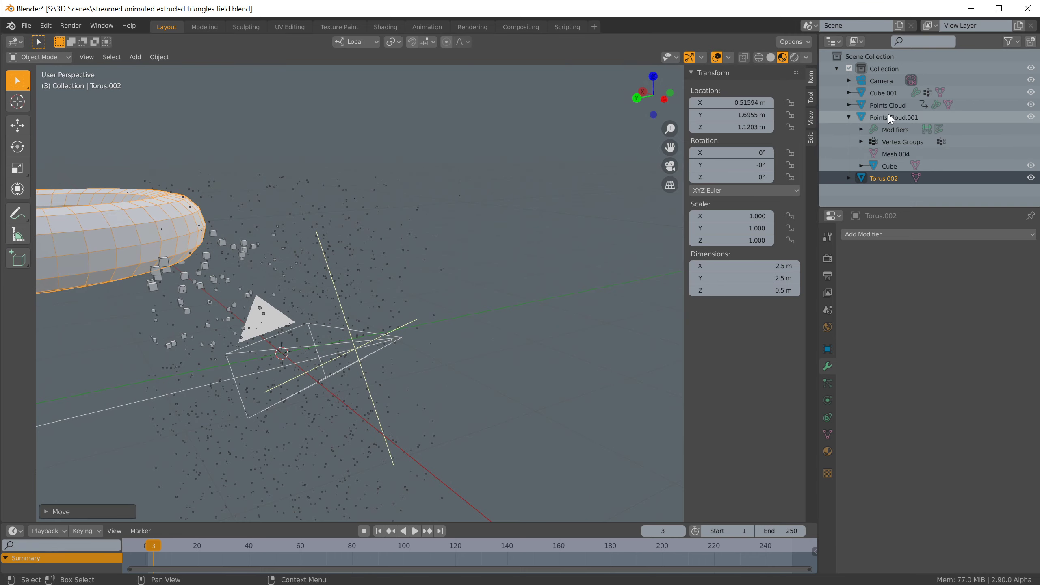
Step: Make Points Cloud the target object of Cube.001's VertexWeightProximity modifier and set its highest distance to 0.1 m
left_click(890, 88)
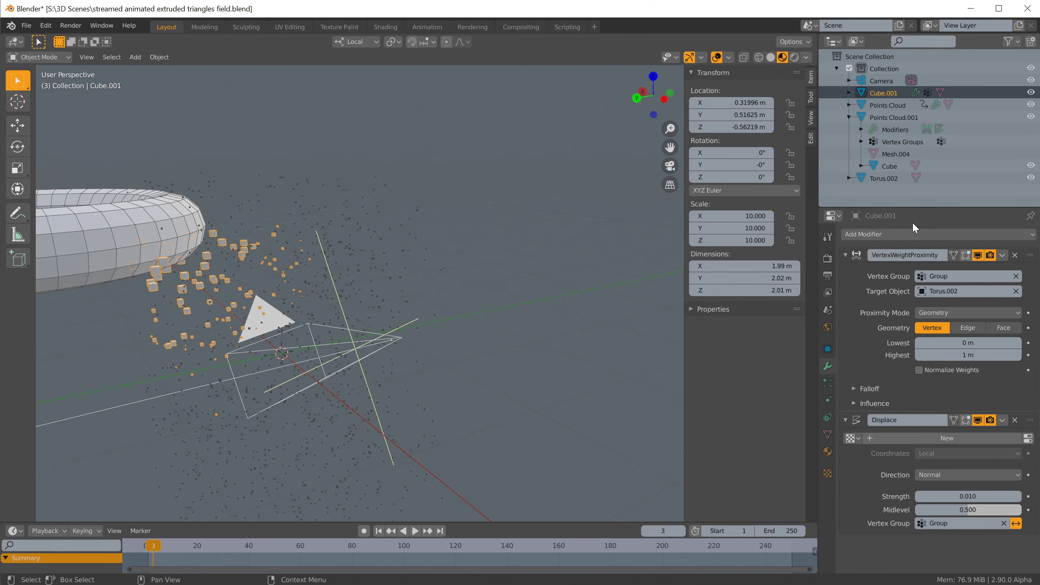
left_click(301, 195)
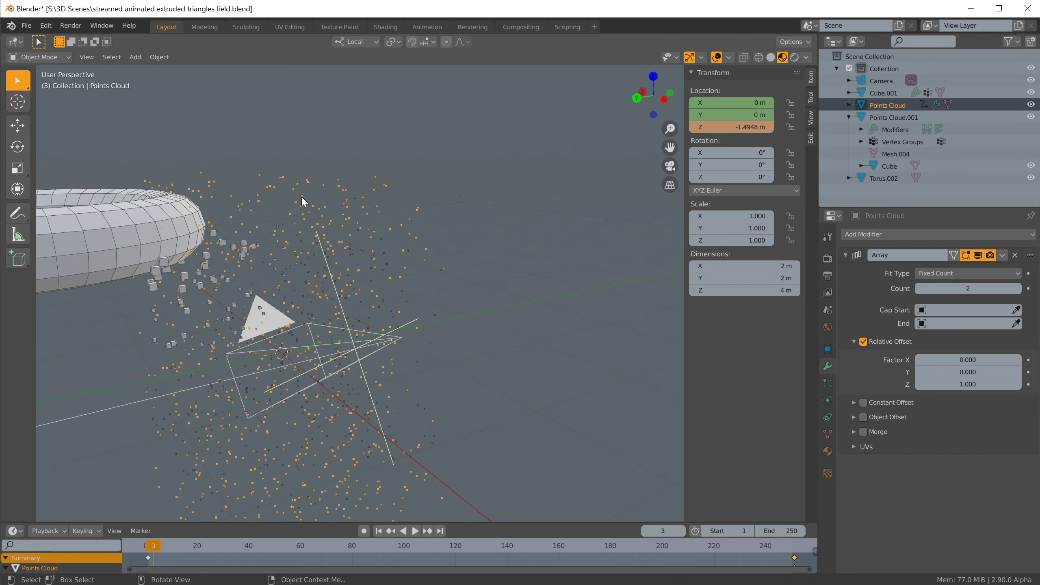
left_click(878, 92)
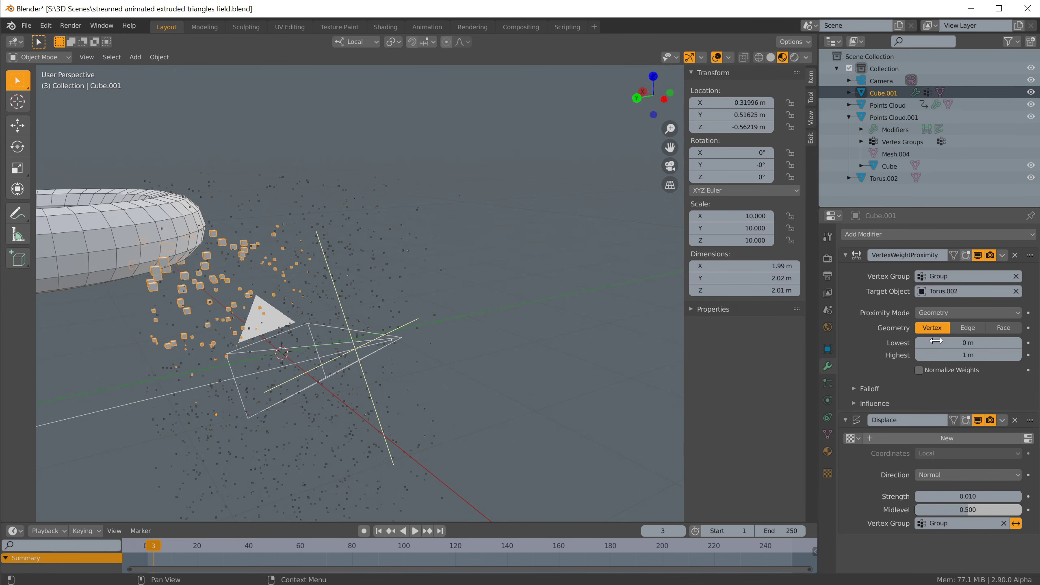
left_click(967, 291)
left_click(923, 333)
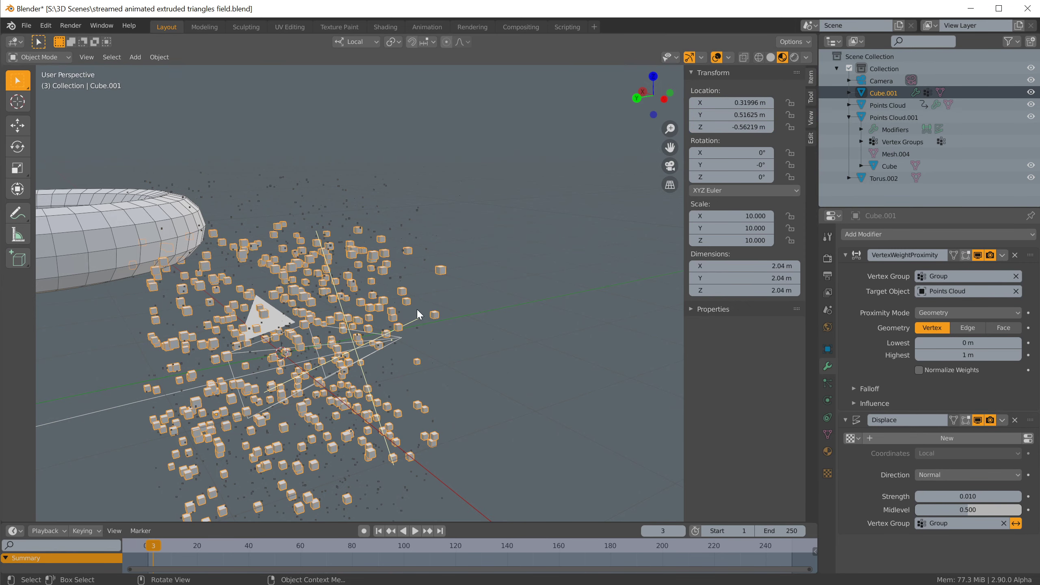
left_click(966, 355)
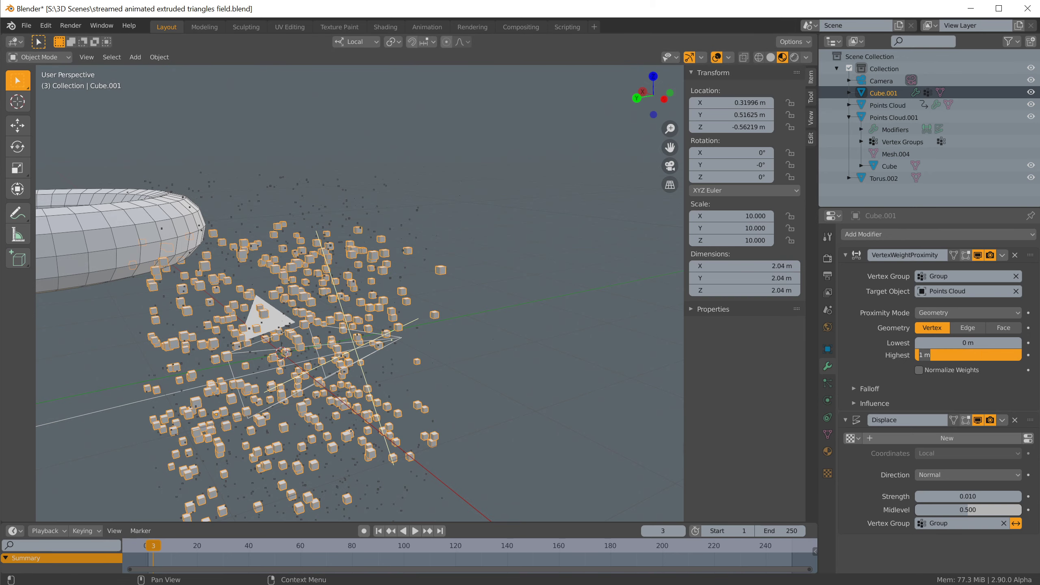
type("0.1")
key("Return")
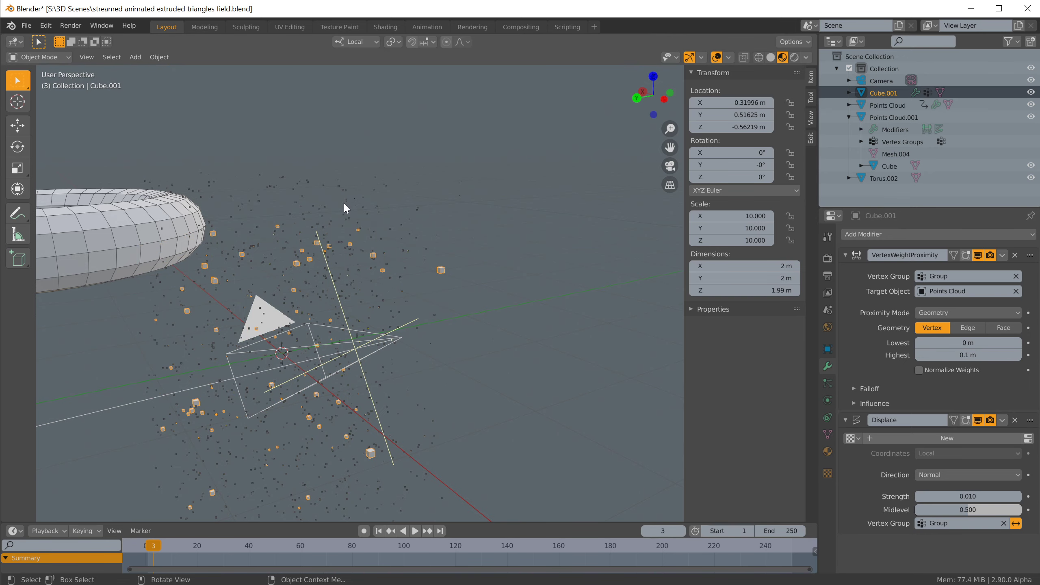
Step: Raise Points Cloud along its local Z axis to about -0.53 m and examine how the cubes' sizes respond
left_click(368, 204)
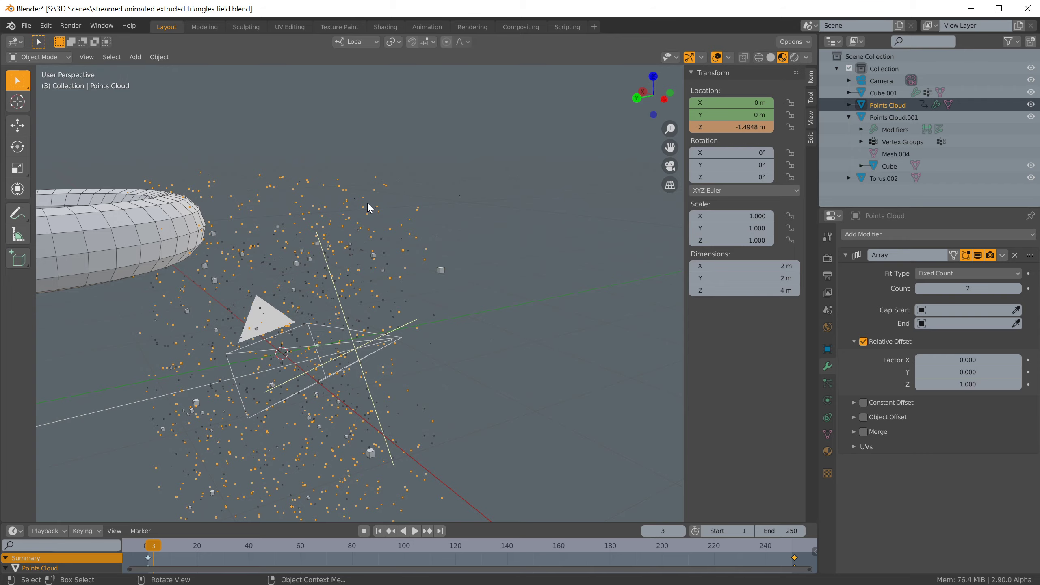
key("g")
key("z")
key("z")
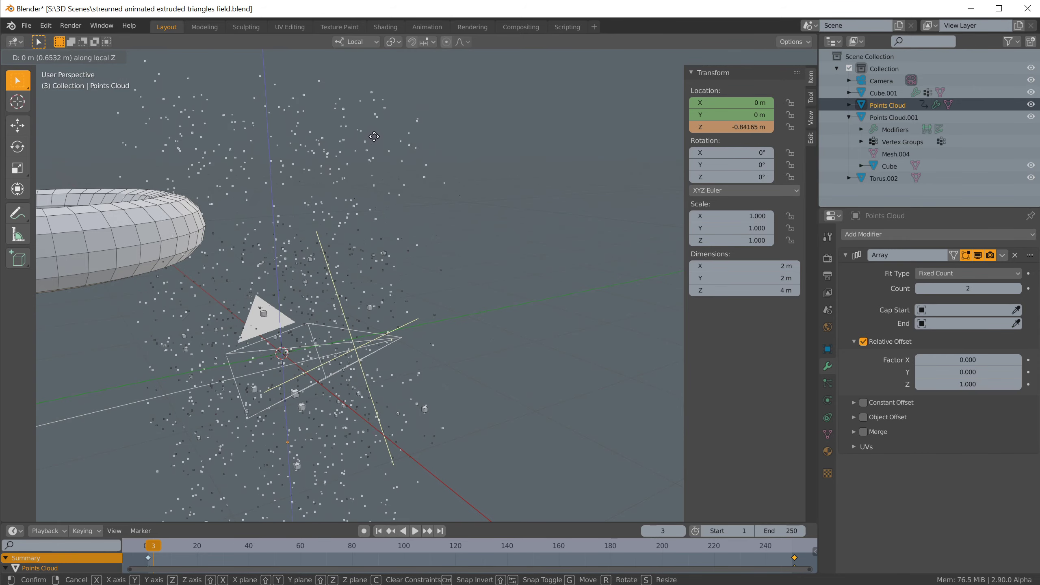
left_click(381, 100)
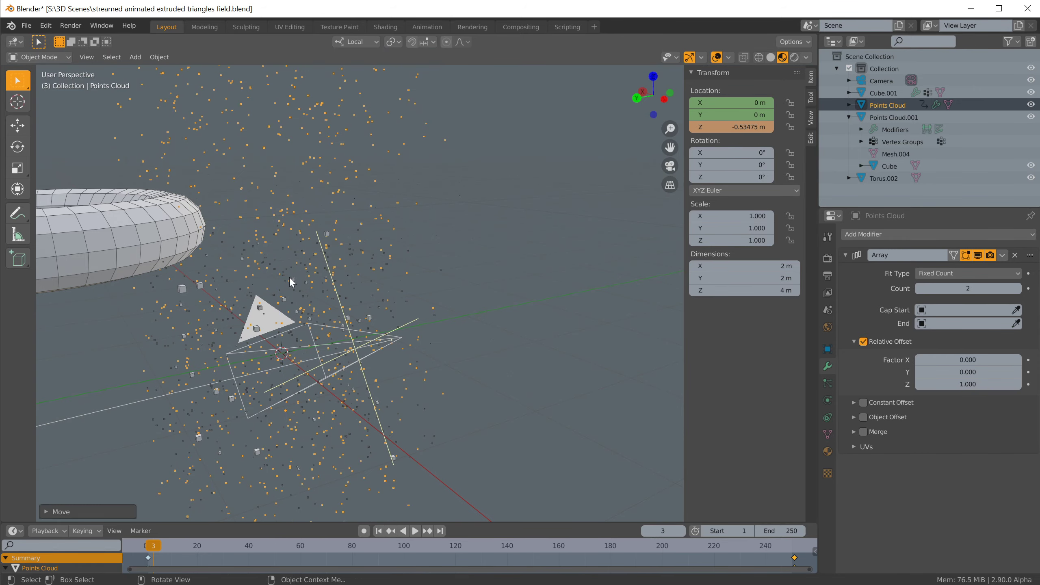
scroll(290, 278, "up", 6)
middle_click_drag(265, 349, 407, 273, "shift")
scroll(414, 274, "up", 3)
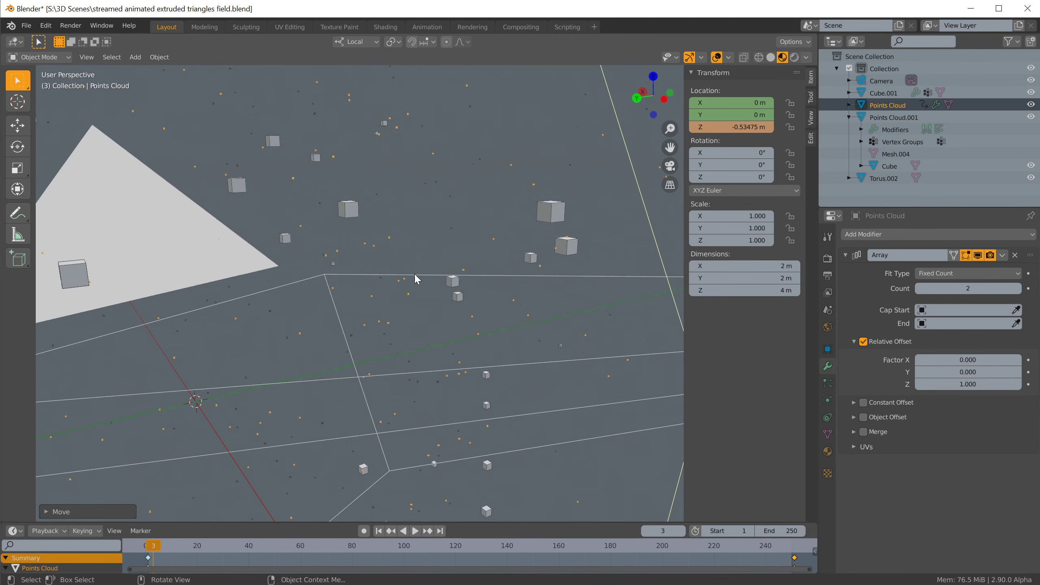
scroll(515, 245, "down", 7)
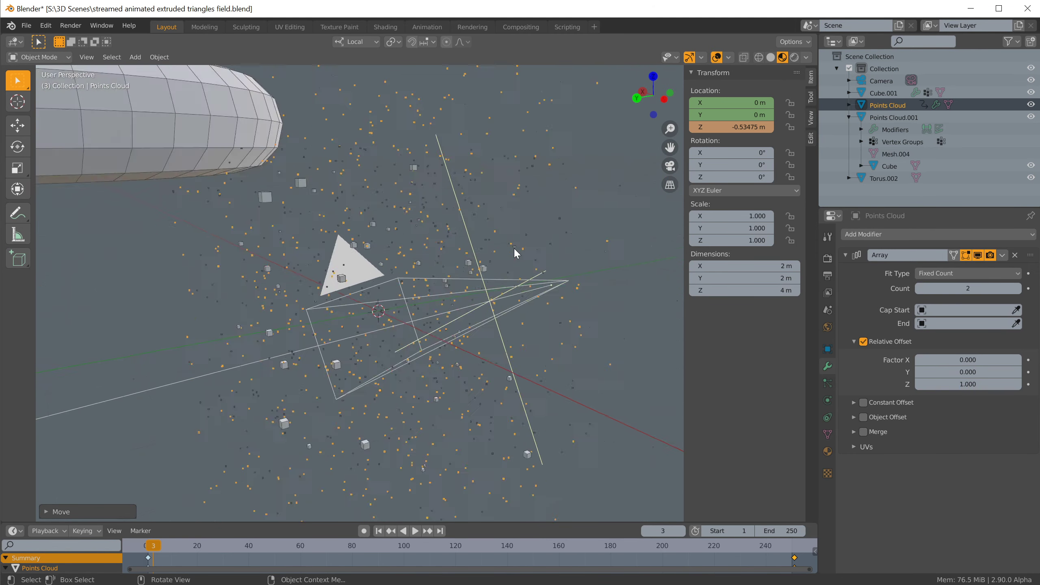
Step: Delete Torus.002 from the scene
scroll(514, 247, "up", 2)
left_click(211, 122)
key("x")
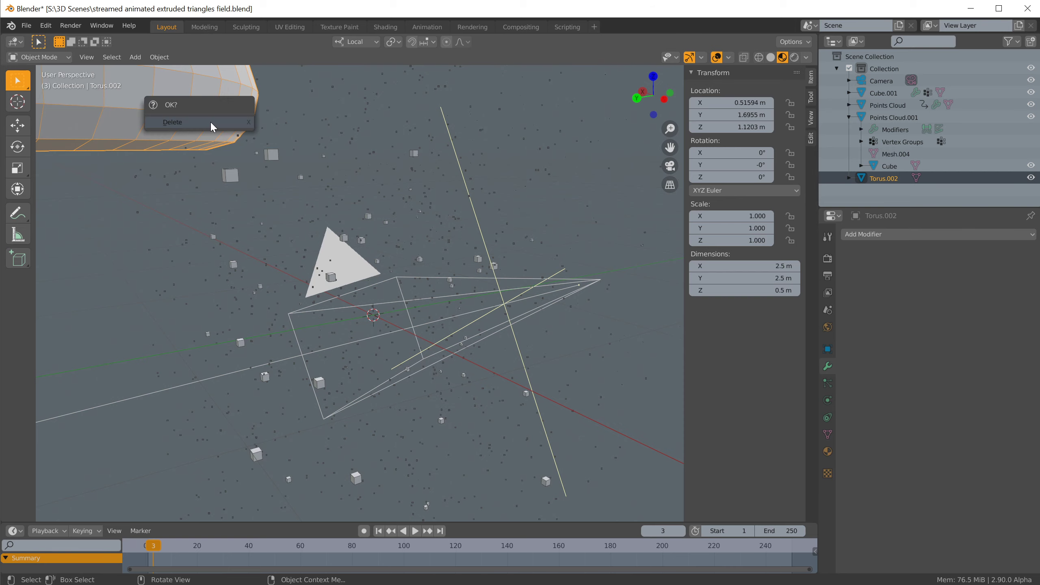
left_click(209, 121)
middle_click_drag(332, 220, 373, 225)
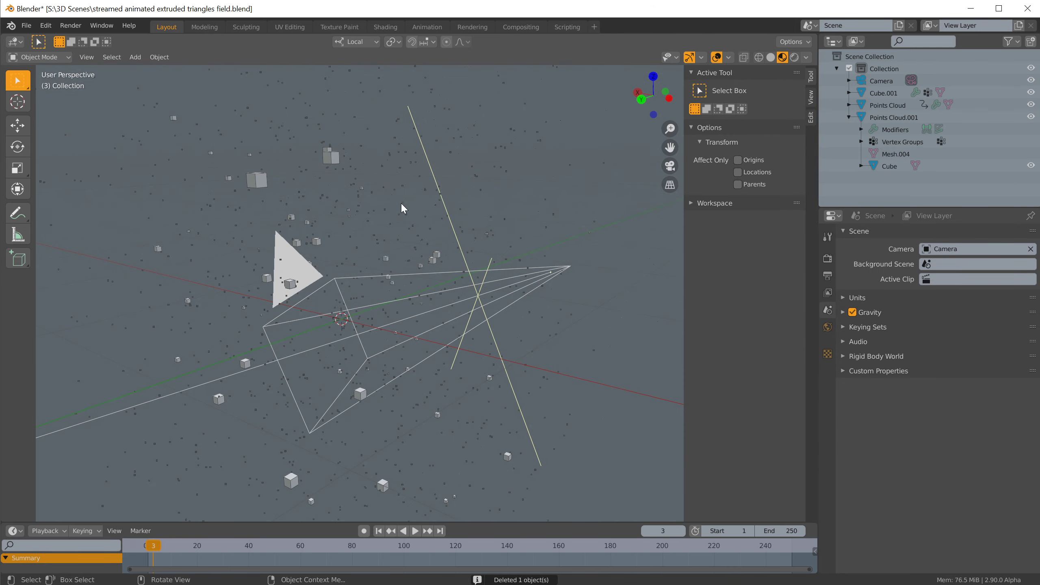
Step: Set the highest distance of Cube.001's VertexWeightProximity modifier to 0.2 m
left_click(265, 186)
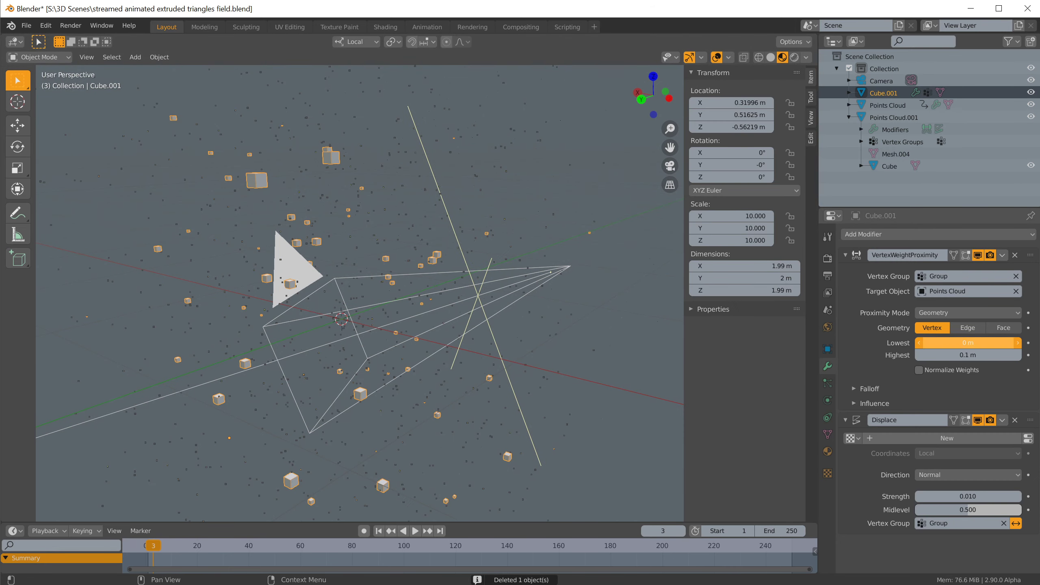
left_click(944, 355)
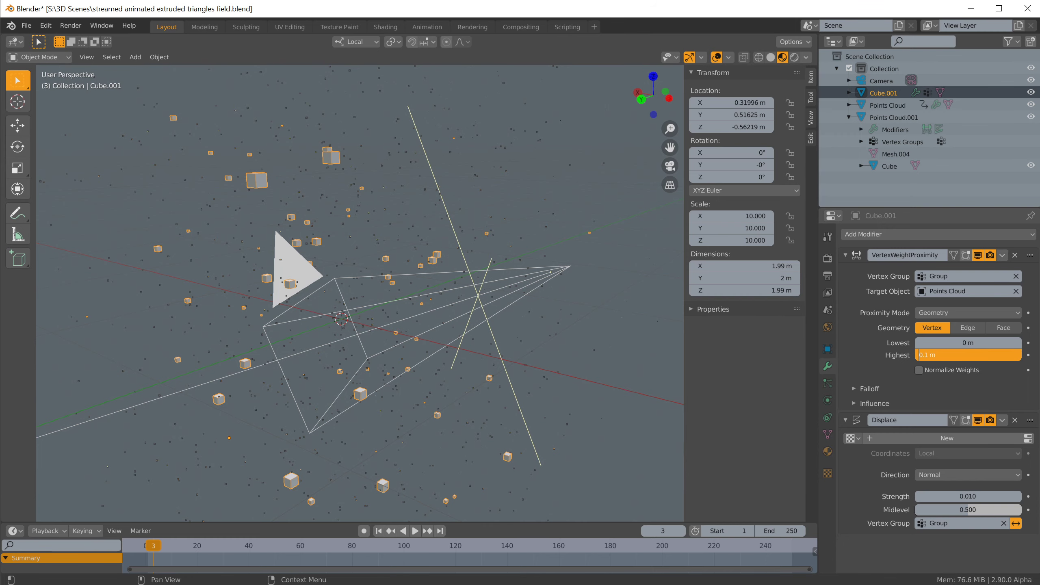
key("Delete")
type("2")
key("Return")
scroll(531, 271, "down", 2)
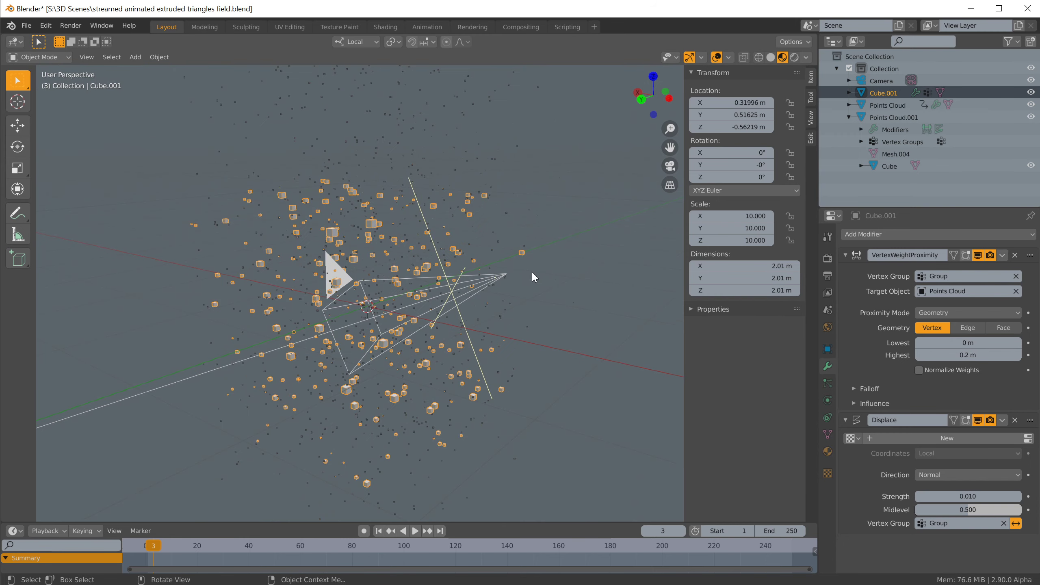
Step: Compare the cube field at frame 0 and at the last frame, 250
left_click(431, 155)
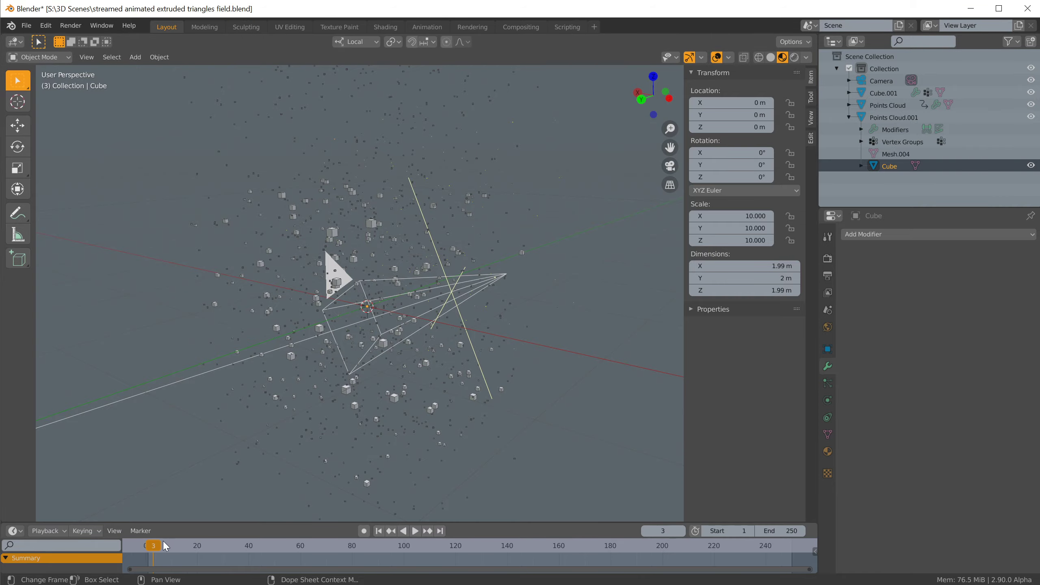
mouse_move(163, 542)
left_mouse_down()
mouse_move(692, 547)
mouse_move(156, 541)
left_mouse_up()
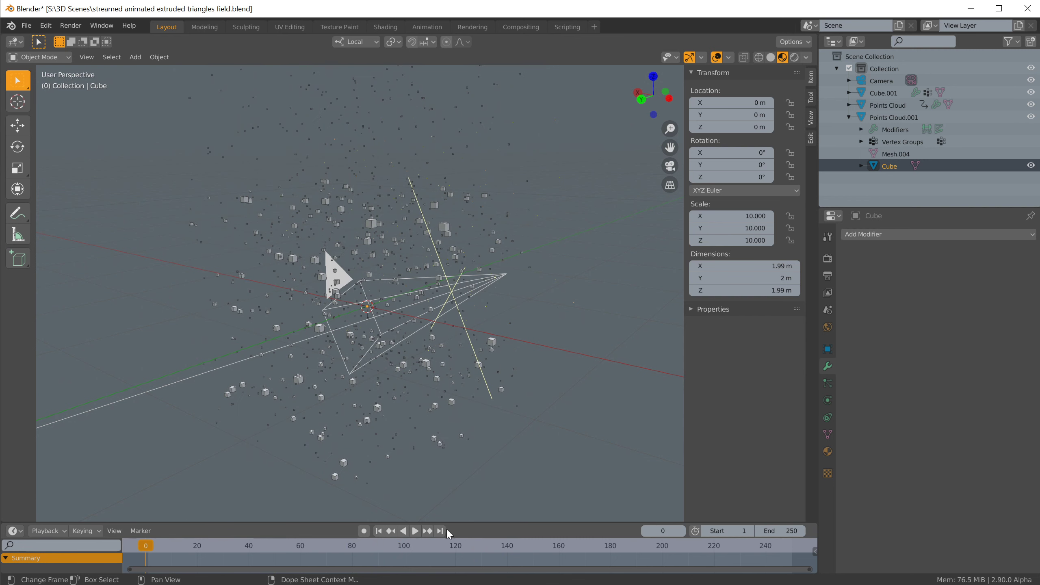
left_click(380, 532)
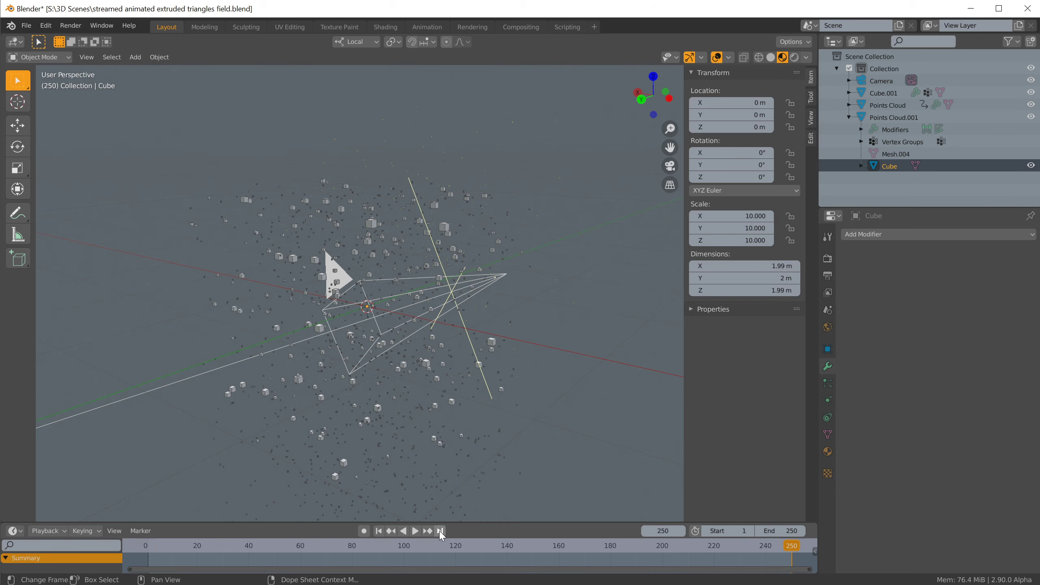
Step: In the Shading workspace, show the camera view in rendered shading and assign the existing material named Material to Cube.001
left_click(317, 330)
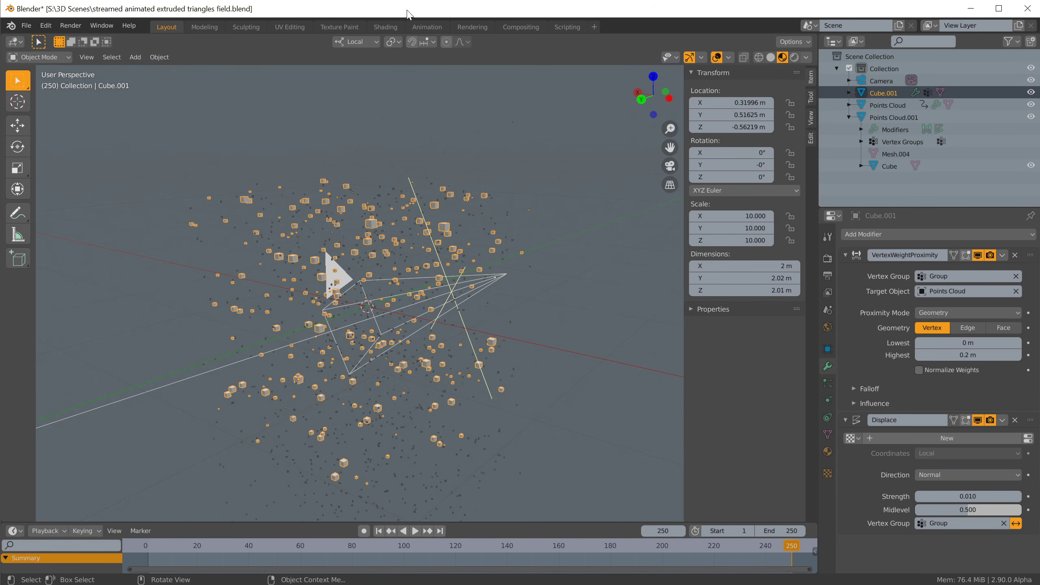
left_click(385, 26)
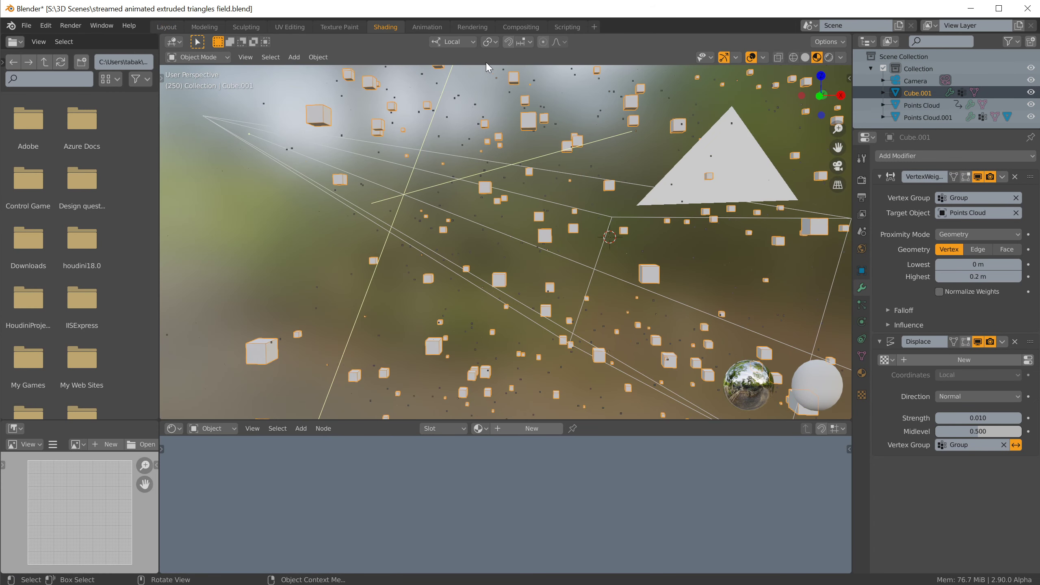
left_click(829, 57)
mouse_move(511, 288)
middle_mouse_down()
mouse_move(490, 291)
mouse_move(554, 291)
mouse_move(508, 298)
middle_mouse_up()
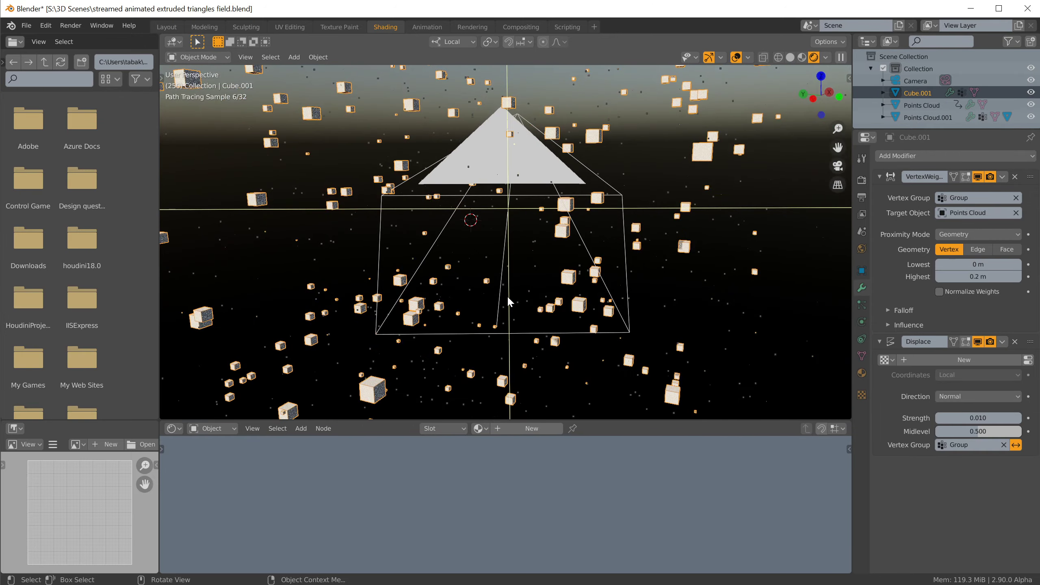
key("KP_0")
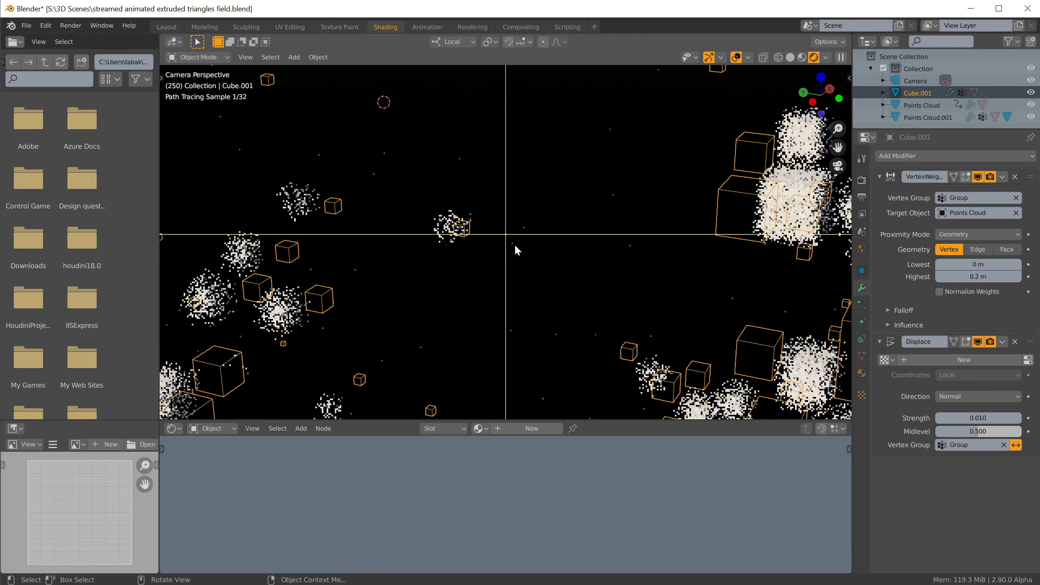
scroll(514, 244, "down", 3)
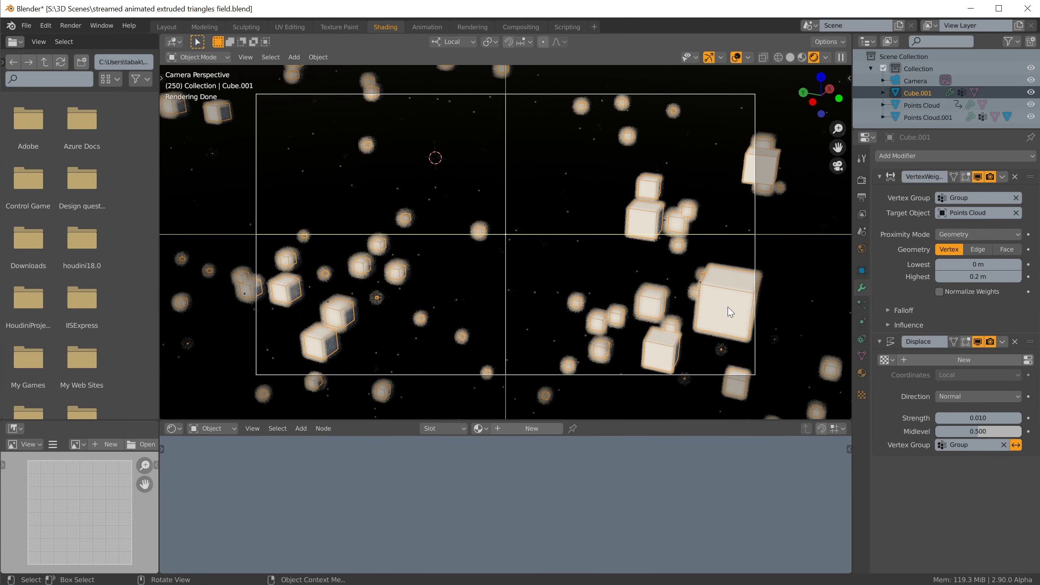
left_click(478, 428)
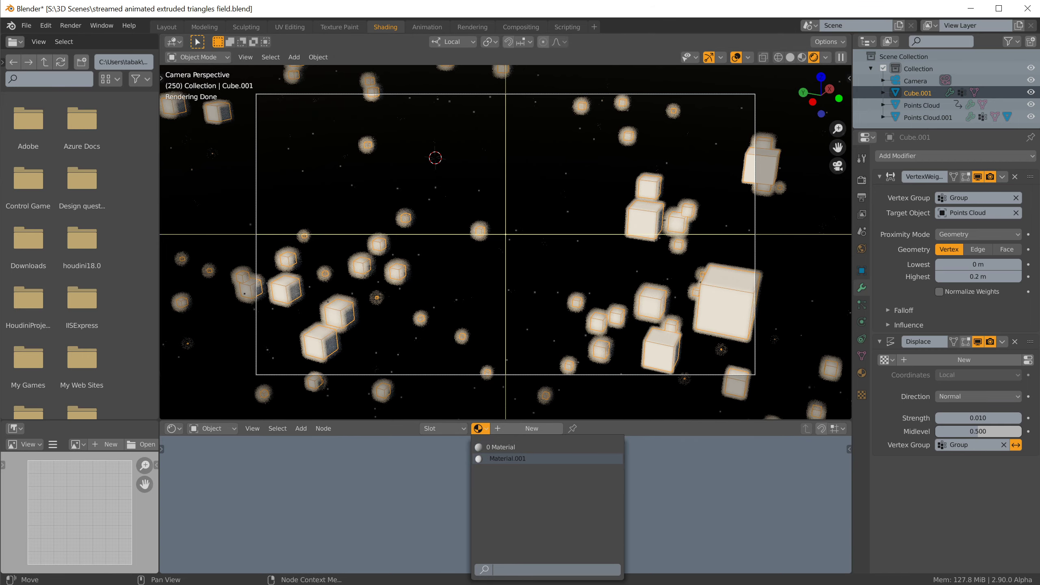
left_click(500, 447)
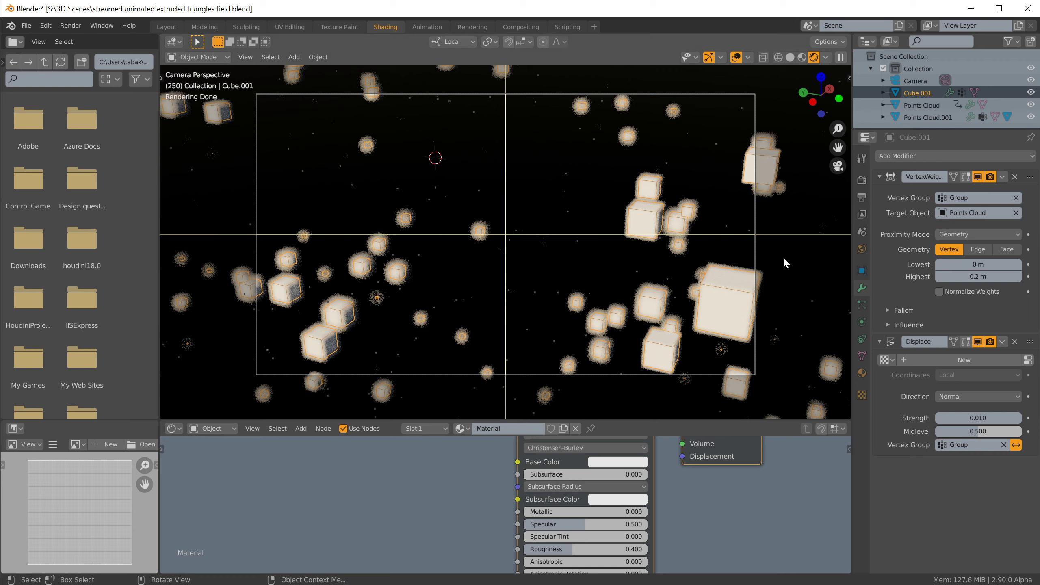
Step: Set the camera's depth of field to a 0.82 m focus distance and an F-Stop of 7.0, previewed in rendered shading
left_click(756, 248)
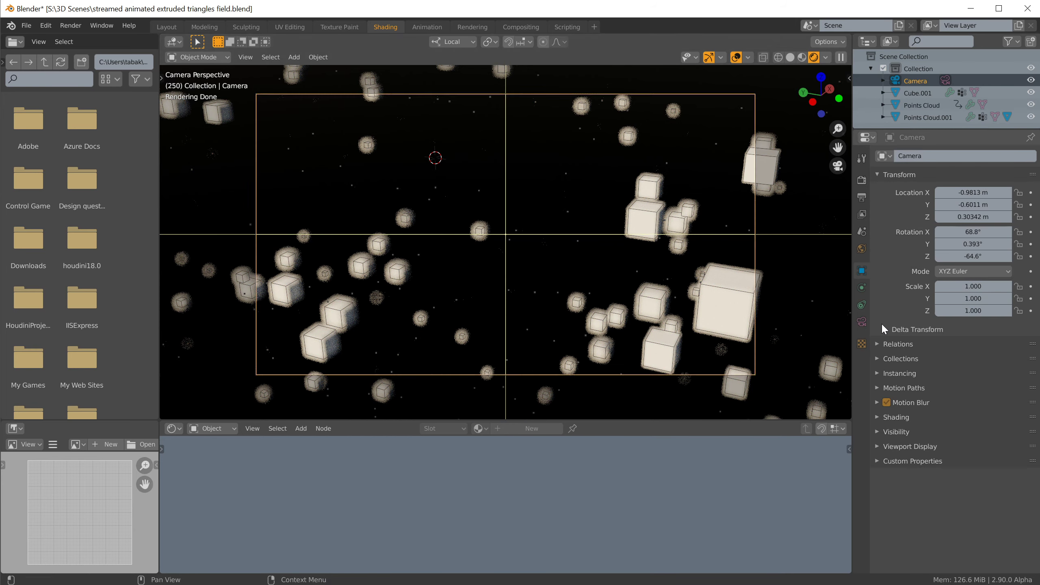
left_click(862, 322)
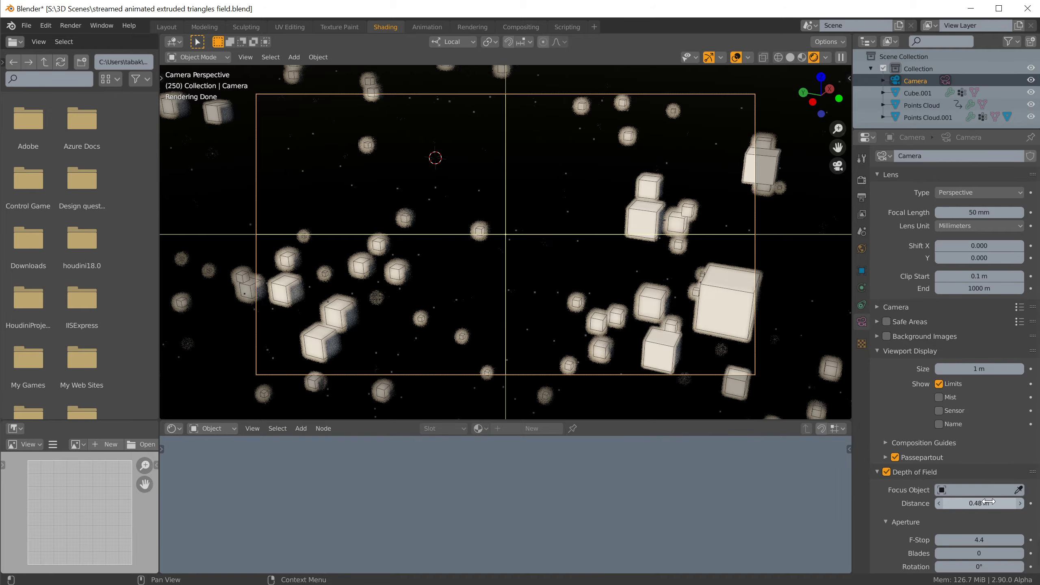
mouse_move(983, 504)
left_mouse_down()
mouse_move(958, 503)
mouse_move(991, 504)
left_mouse_up()
left_click(802, 57)
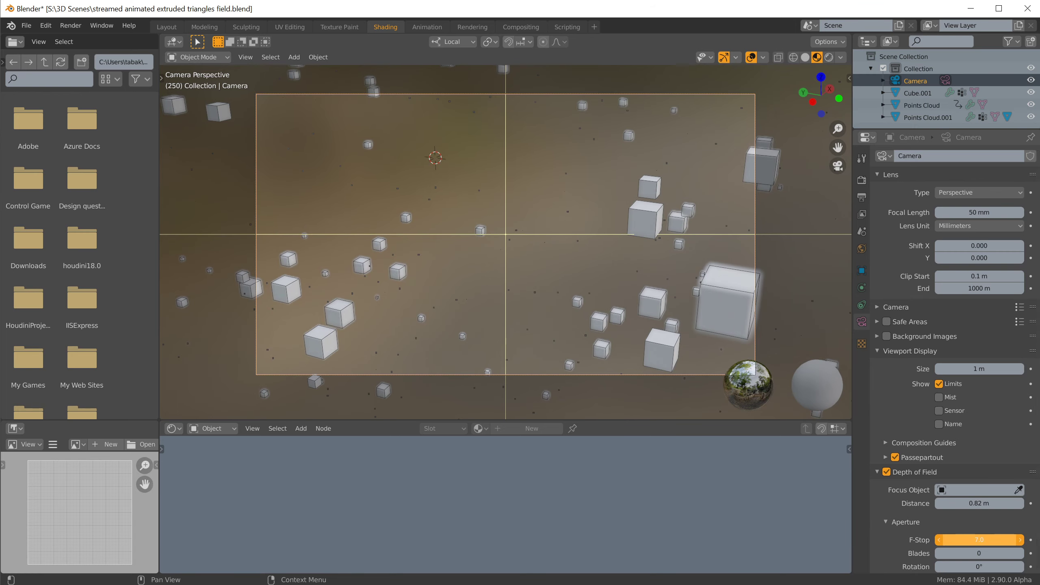
left_click(830, 56)
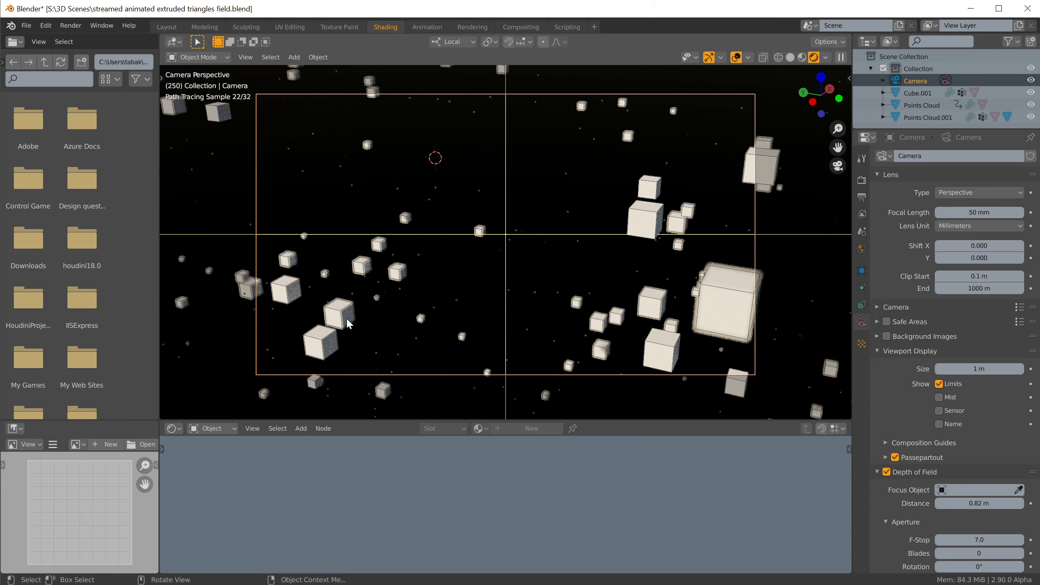
Step: Add a Bevel modifier to Cube.001 below its VertexWeightProximity and Displace modifiers, with those two collapsed
left_click(757, 264)
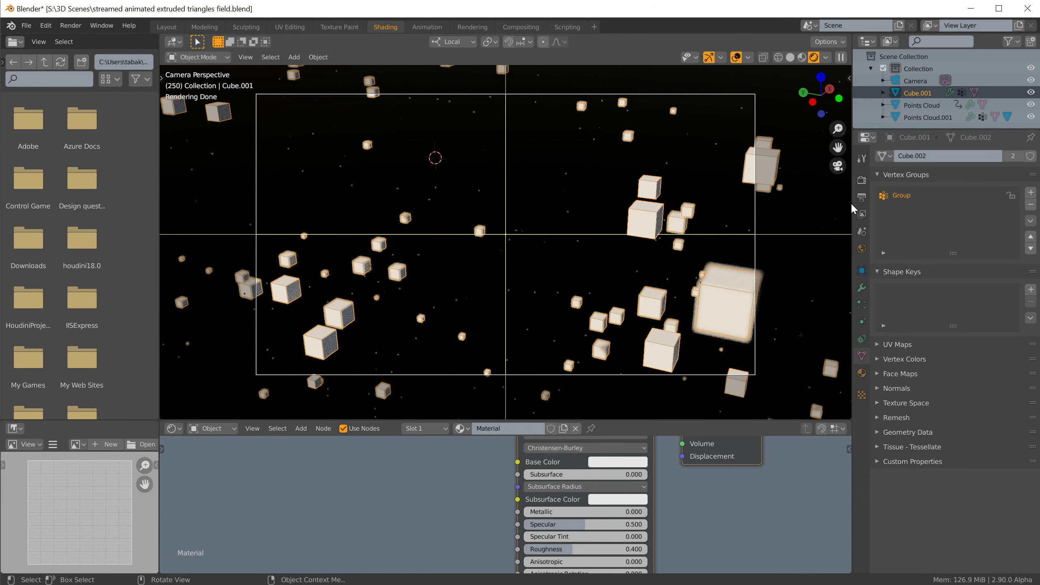
left_click(862, 287)
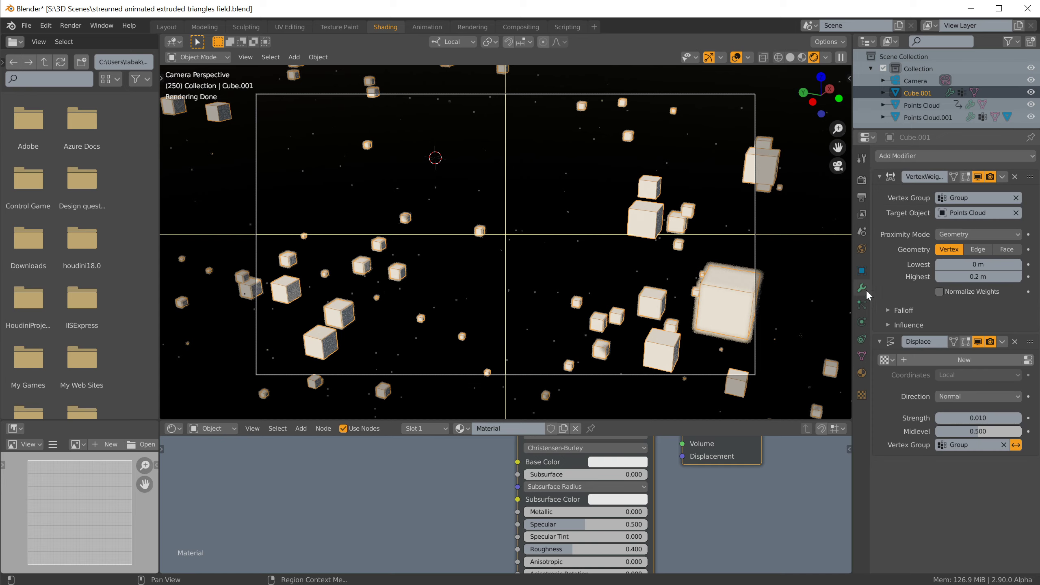
left_click(879, 177)
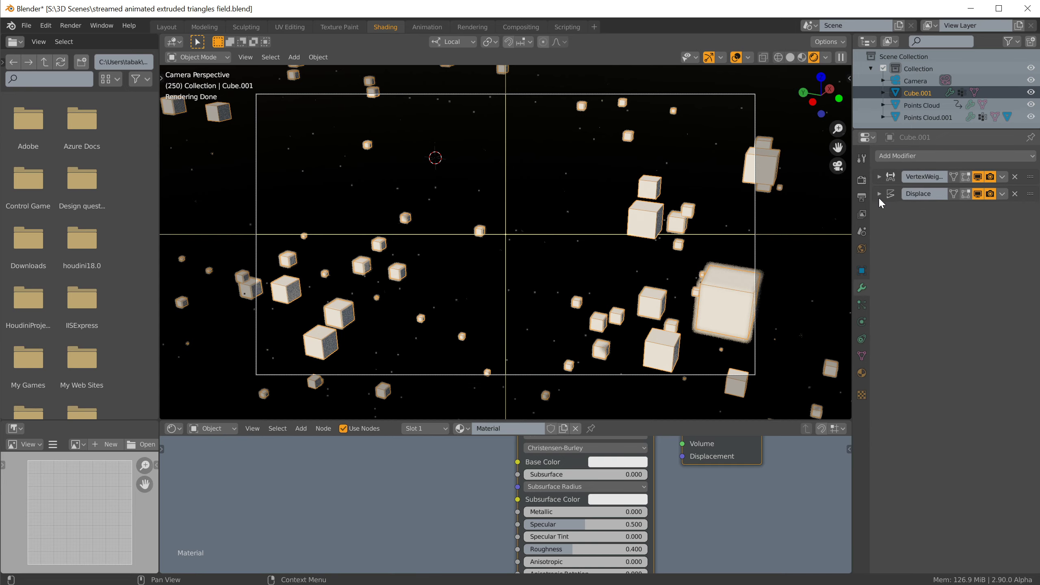
left_click(879, 196)
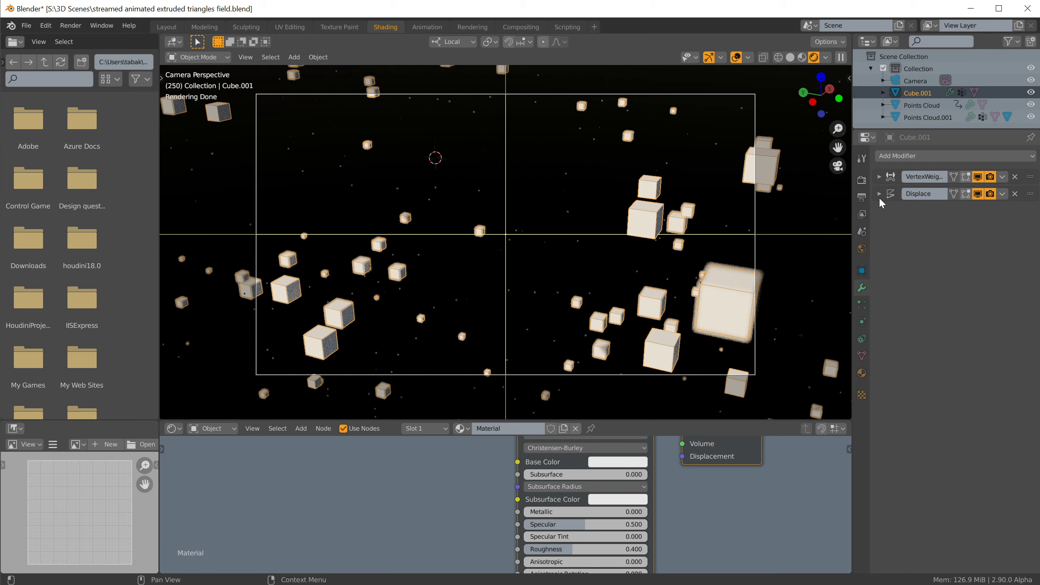
left_click(903, 156)
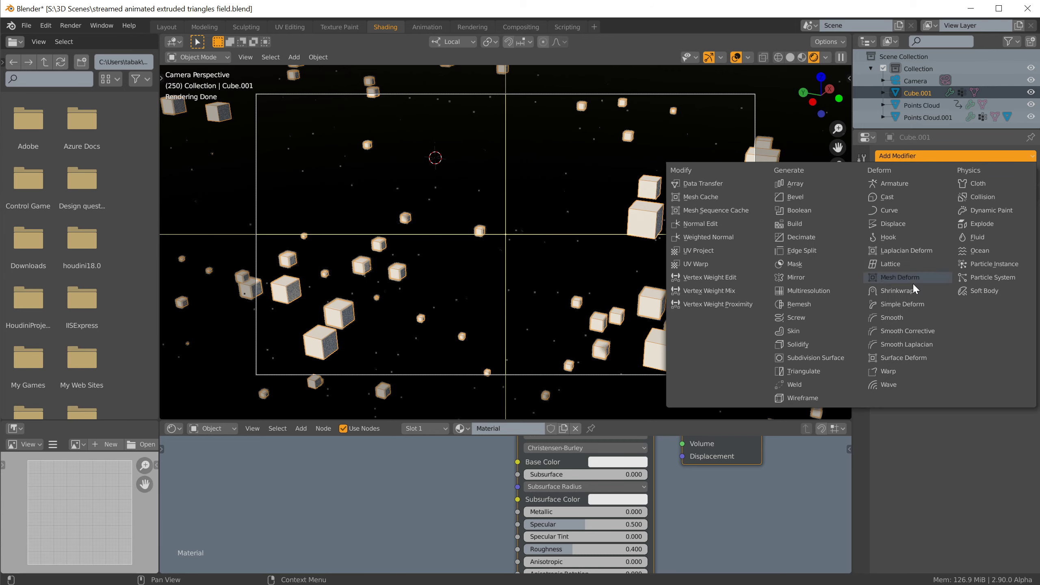
left_click(796, 197)
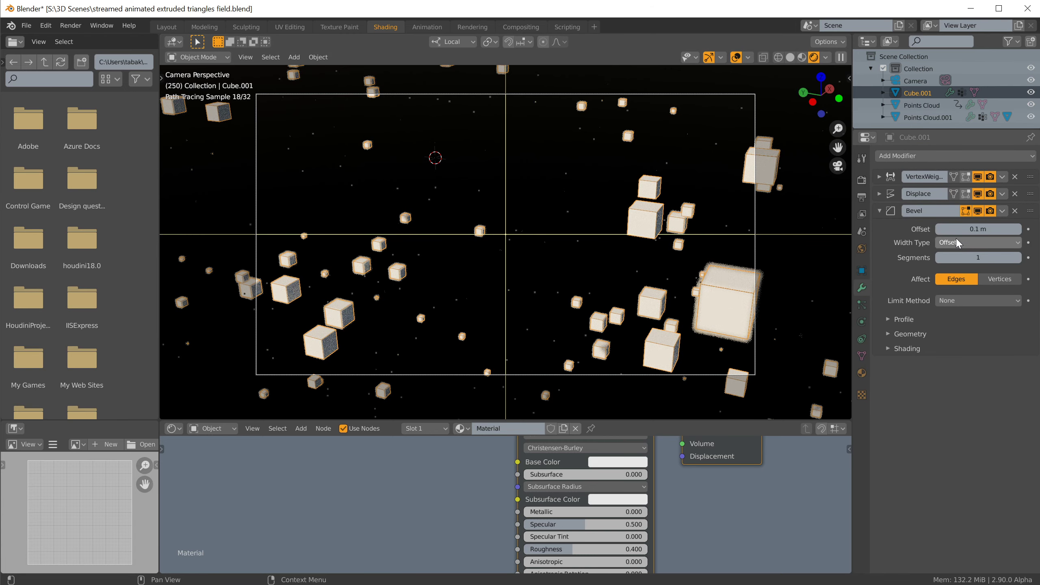
Step: Set the Bevel modifier's width type to Percent and its width to 3.36%
left_click(972, 242)
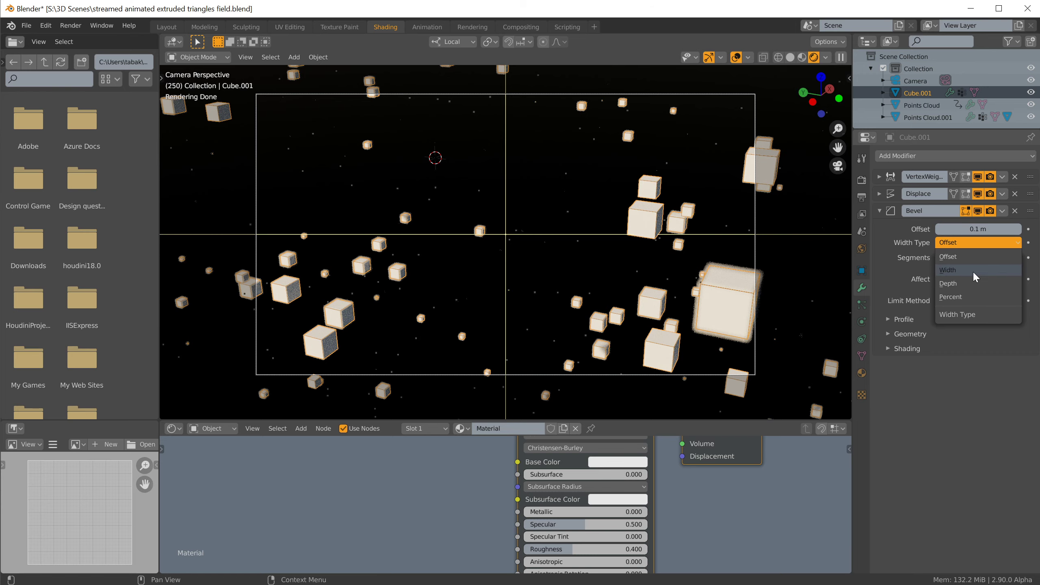
left_click(970, 296)
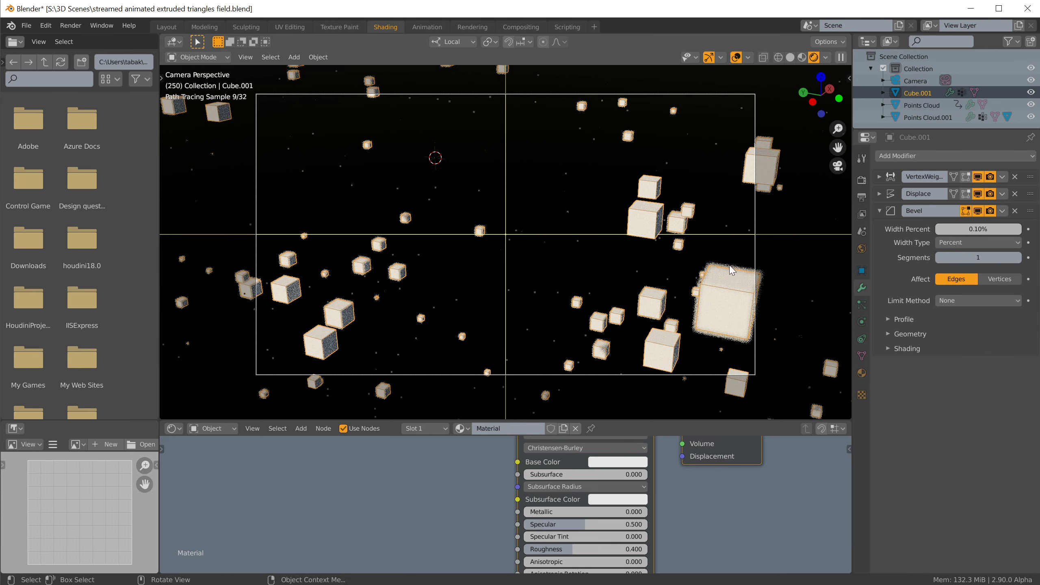
scroll(723, 264, "up", 2)
mouse_move(962, 234)
left_mouse_down()
mouse_move(1020, 235)
mouse_move(956, 236)
left_mouse_up()
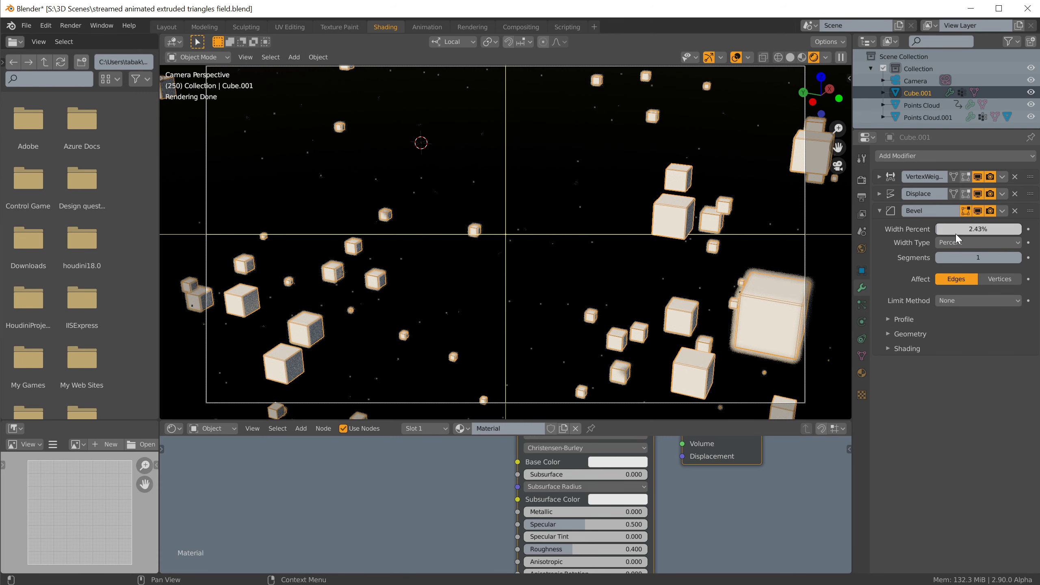
mouse_move(985, 232)
left_mouse_down()
mouse_move(1035, 233)
mouse_move(987, 232)
left_mouse_up()
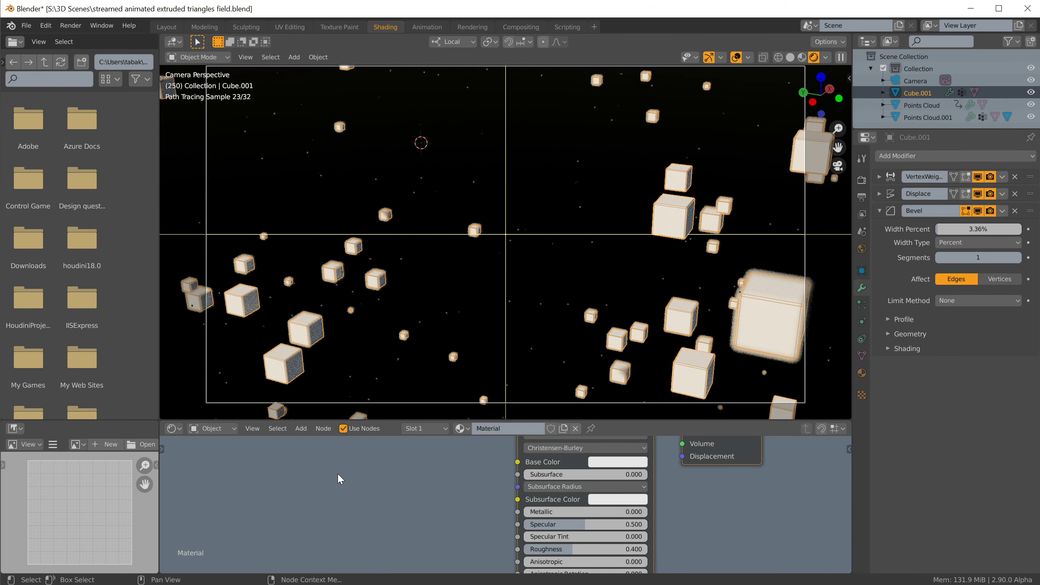
Step: Render frame 250 to check the bevelled cubes and close the render window
key("F12")
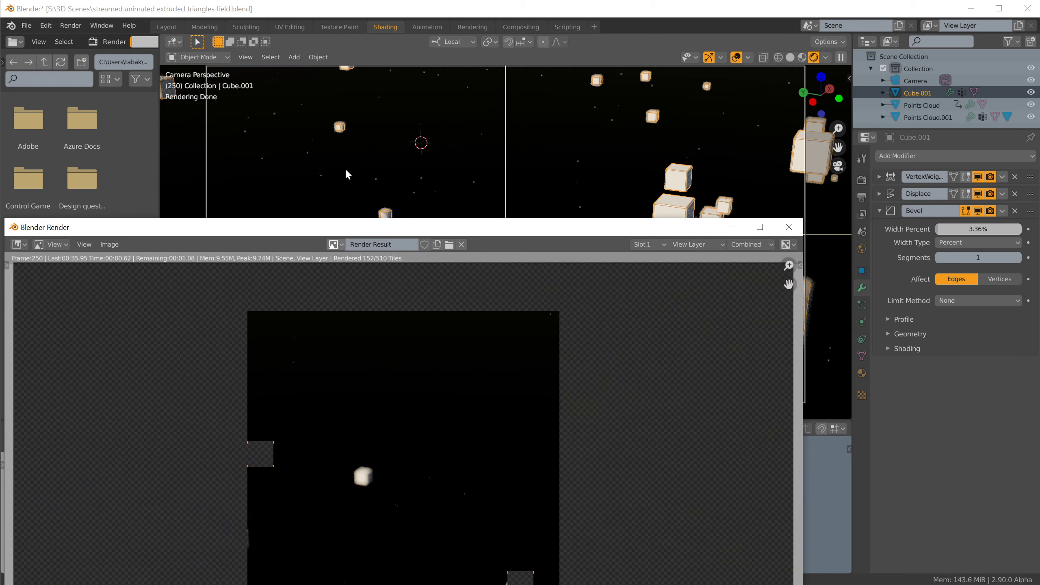
left_click_drag(367, 232, 440, 88)
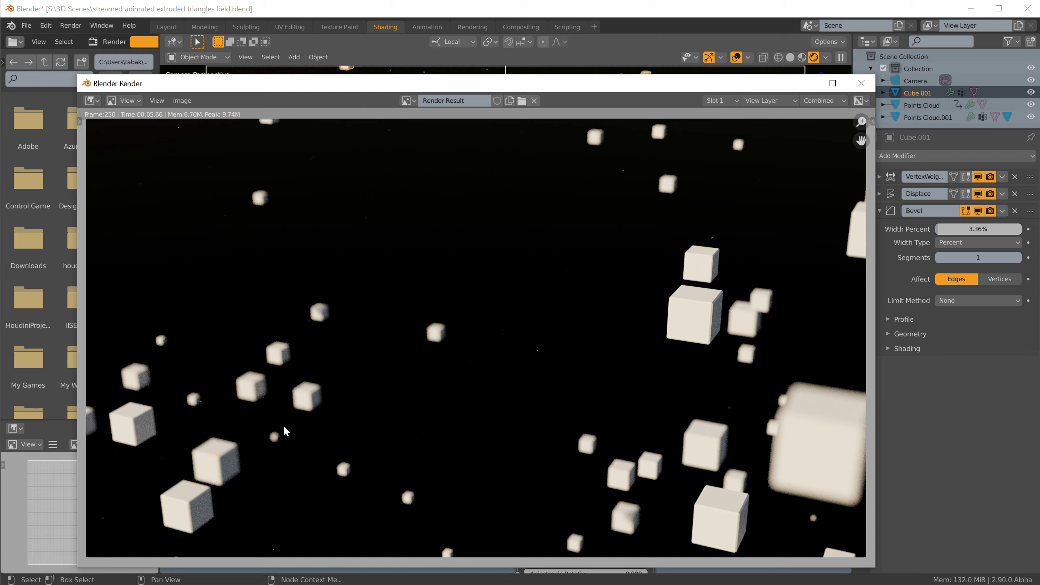
left_click(862, 83)
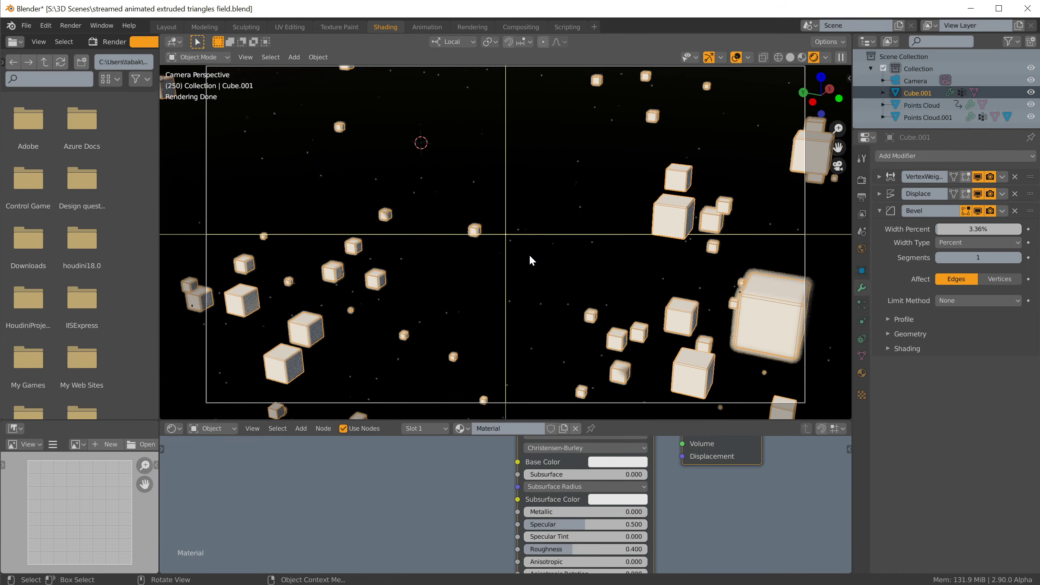
Step: Save the scene as a new file named "streamed animated extruded cubes volume.blend"
left_click(27, 25)
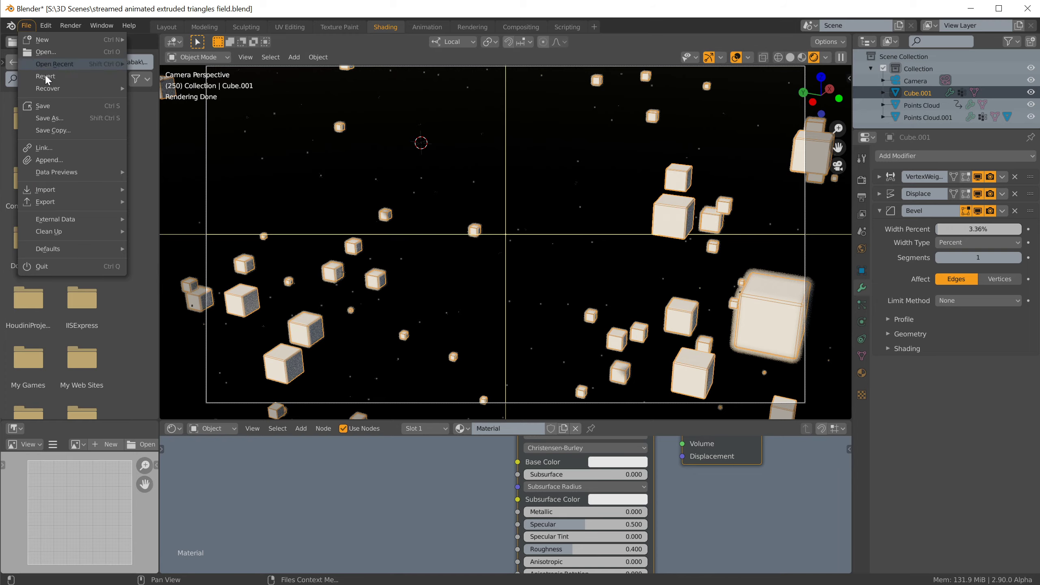
left_click(60, 120)
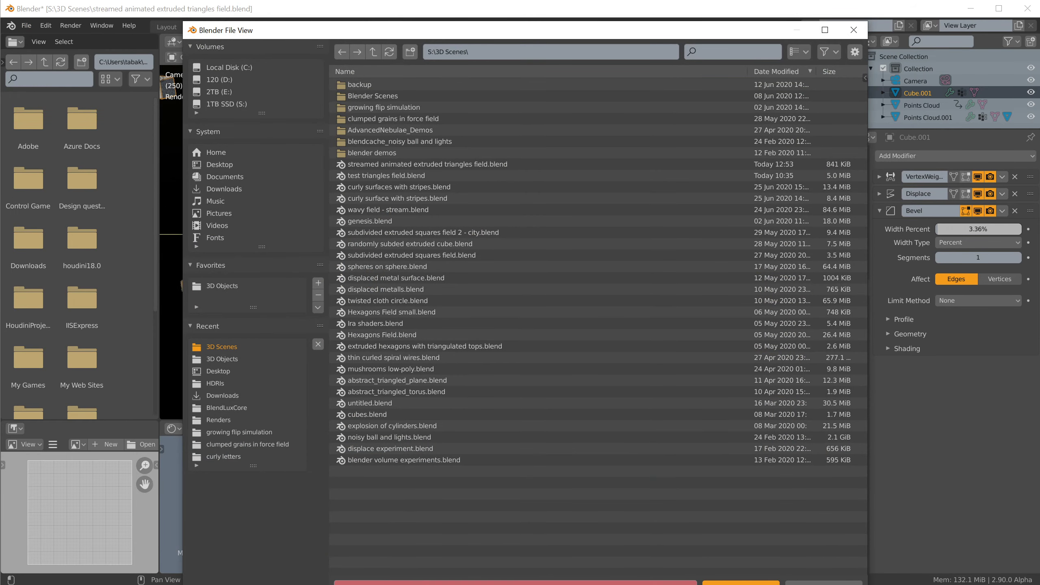
left_click(424, 582)
left_click_drag(424, 583, 465, 583)
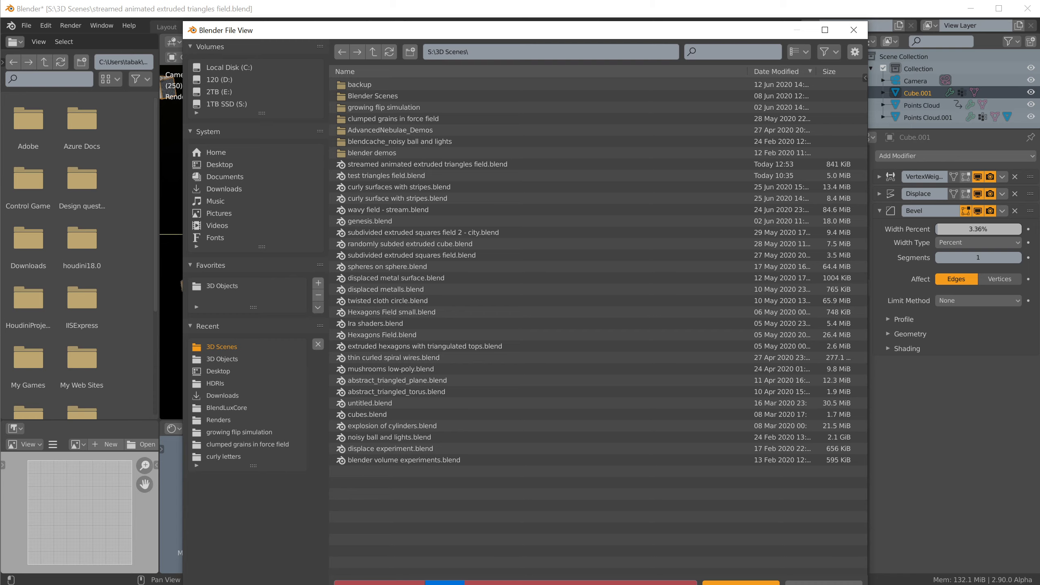
left_click(432, 583)
key("Return")
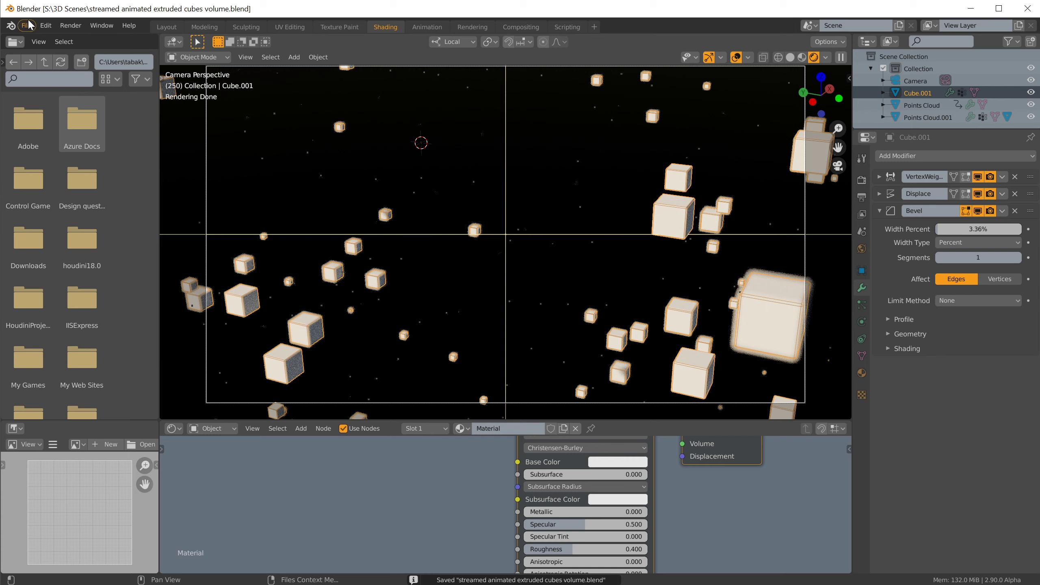
Step: Reopen the recent file "streamed animated extruded triangles field.blend"
left_click(30, 22)
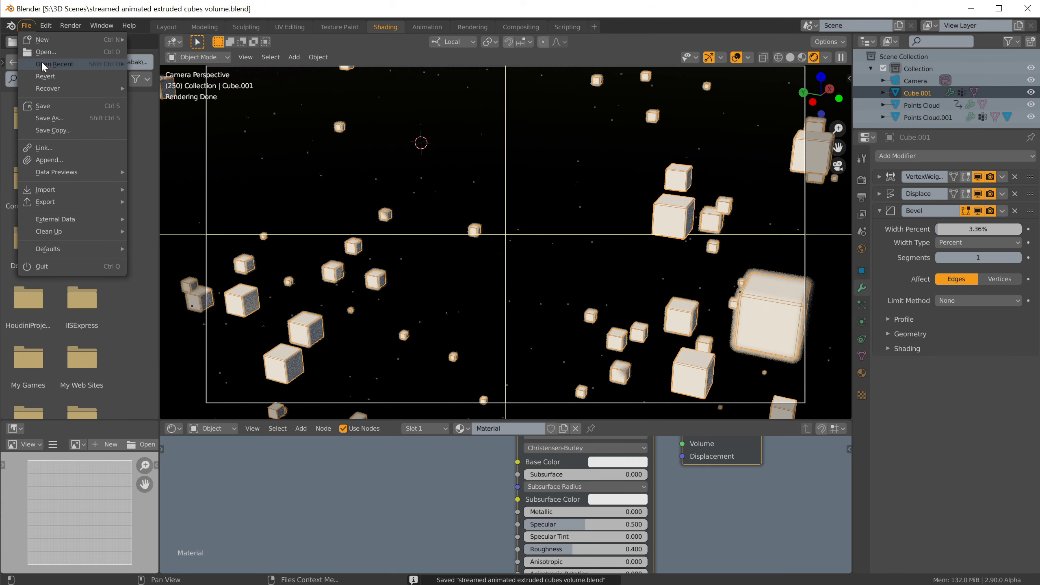
mouse_move(66, 64)
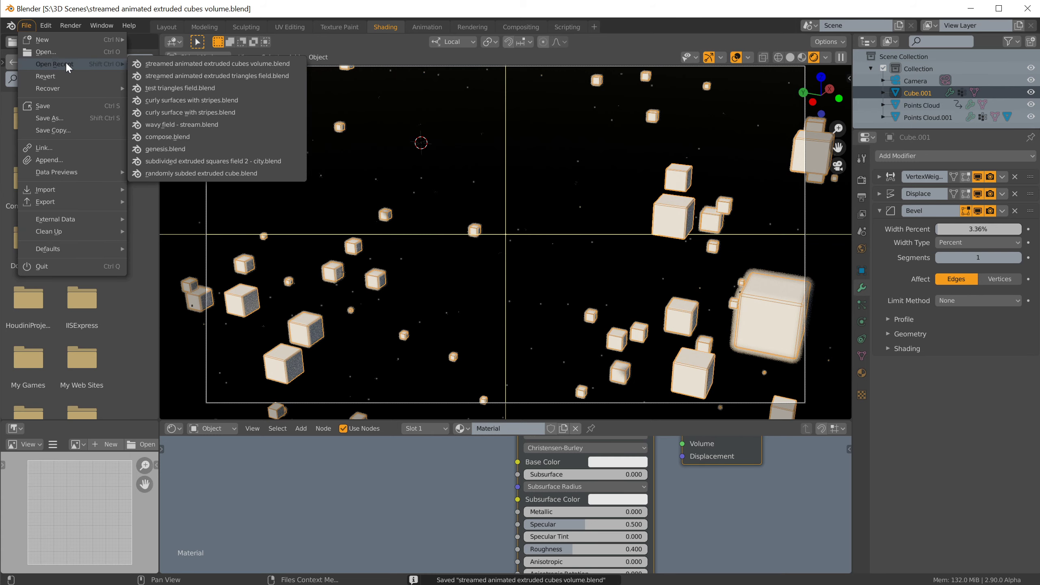
left_click(255, 77)
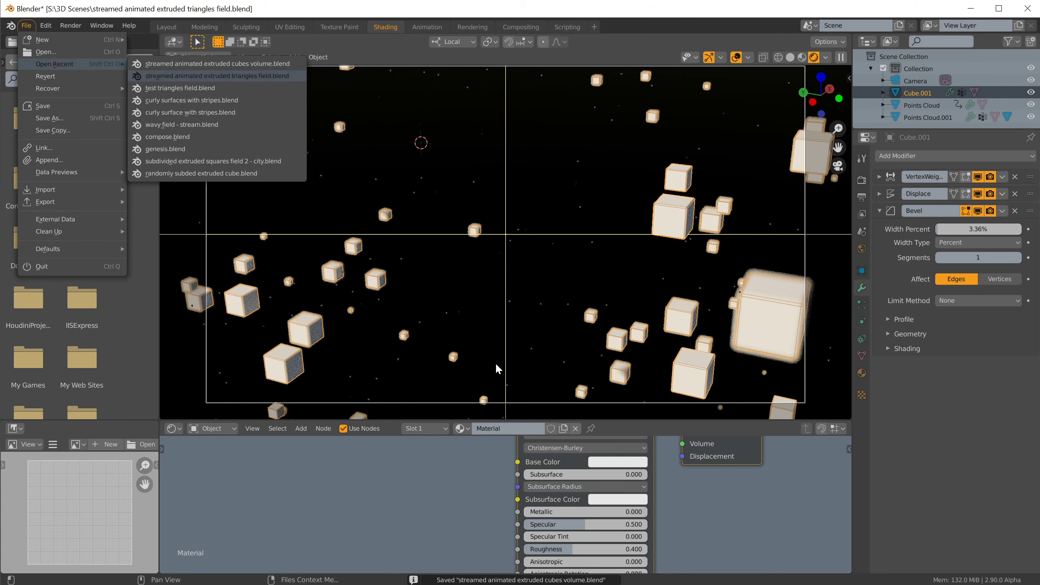
key("alt+a")
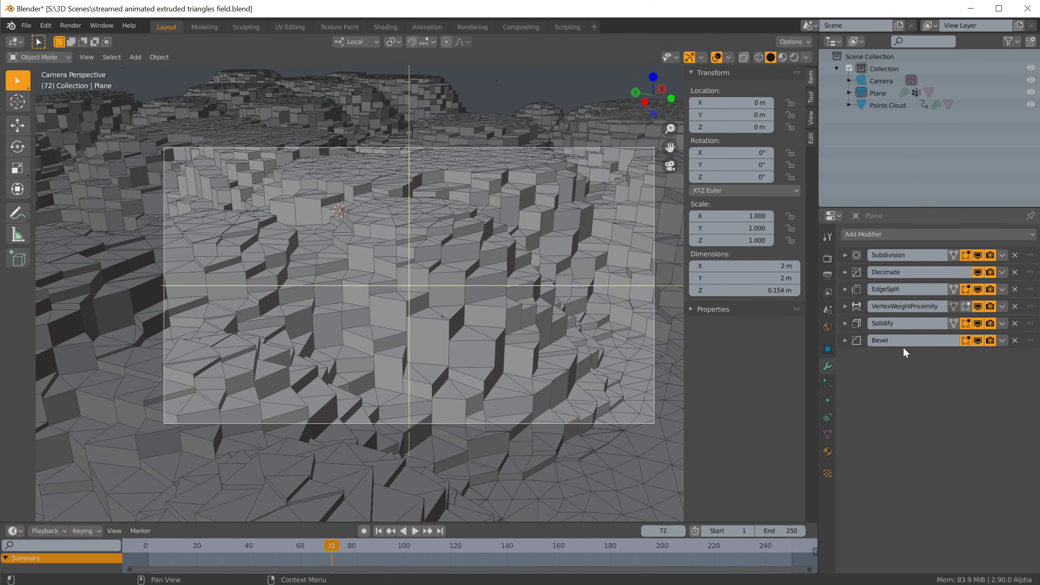
Step: Set the Plane's Bevel modifier to the Percent width type with a width of 4.91%
left_click(845, 340)
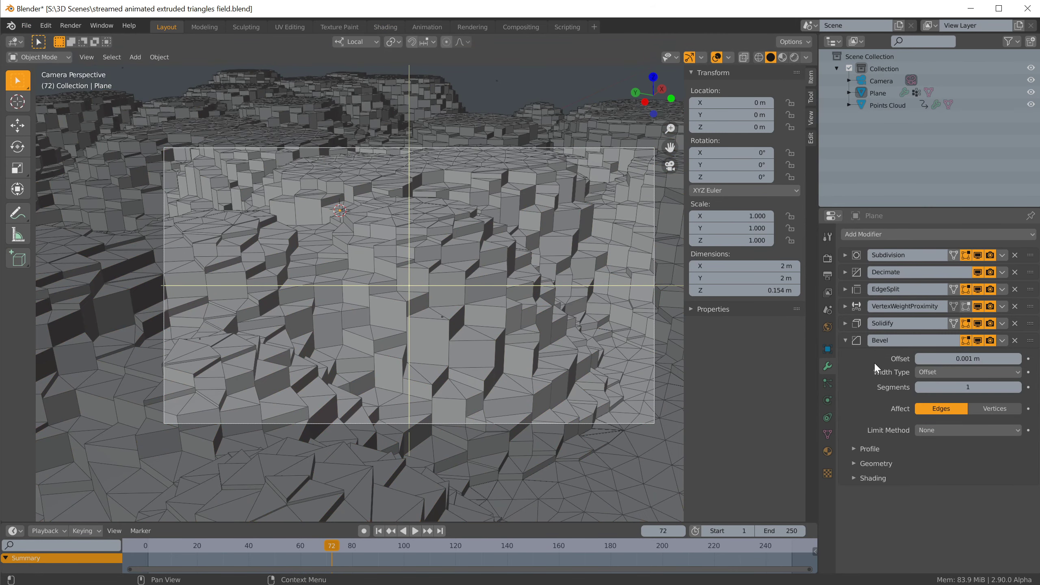
left_click(977, 369)
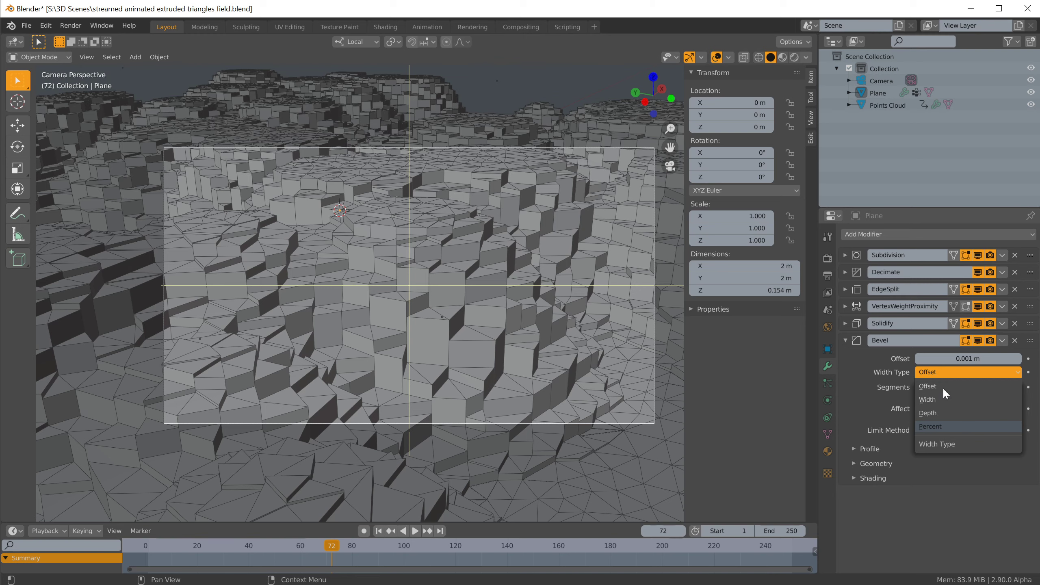
left_click(931, 426)
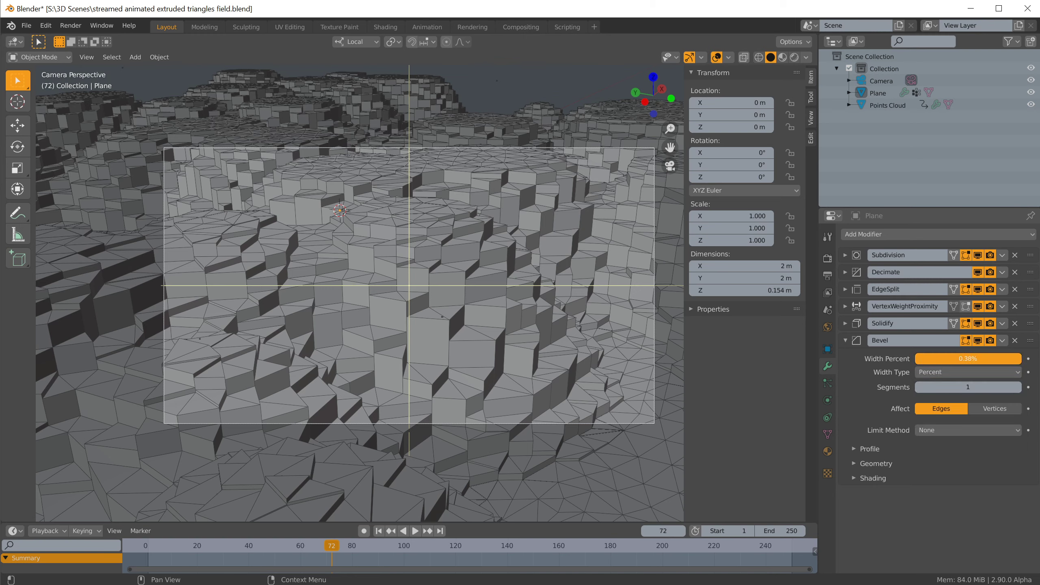
left_click_drag(918, 358, 935, 359)
mouse_move(935, 358)
left_mouse_down()
mouse_move(954, 359)
mouse_move(918, 359)
left_mouse_up()
Step: Select the Plane and examine its bevelled, extruded triangles up close and from several angles
left_click(520, 348)
scroll(521, 348, "up", 5)
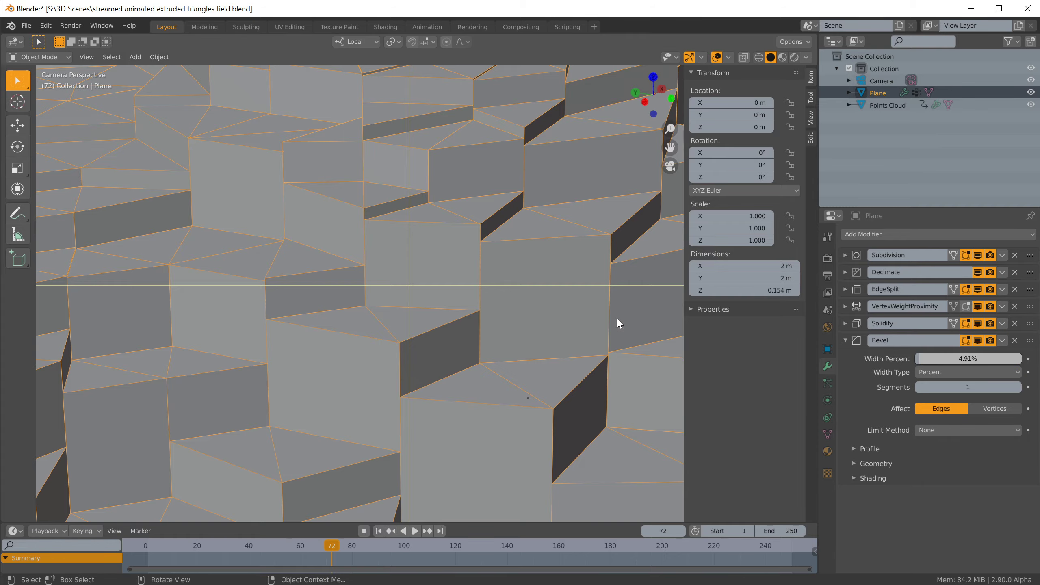
middle_click_drag(616, 317, 560, 333)
scroll(559, 334, "down", 5)
scroll(560, 334, "up", 7)
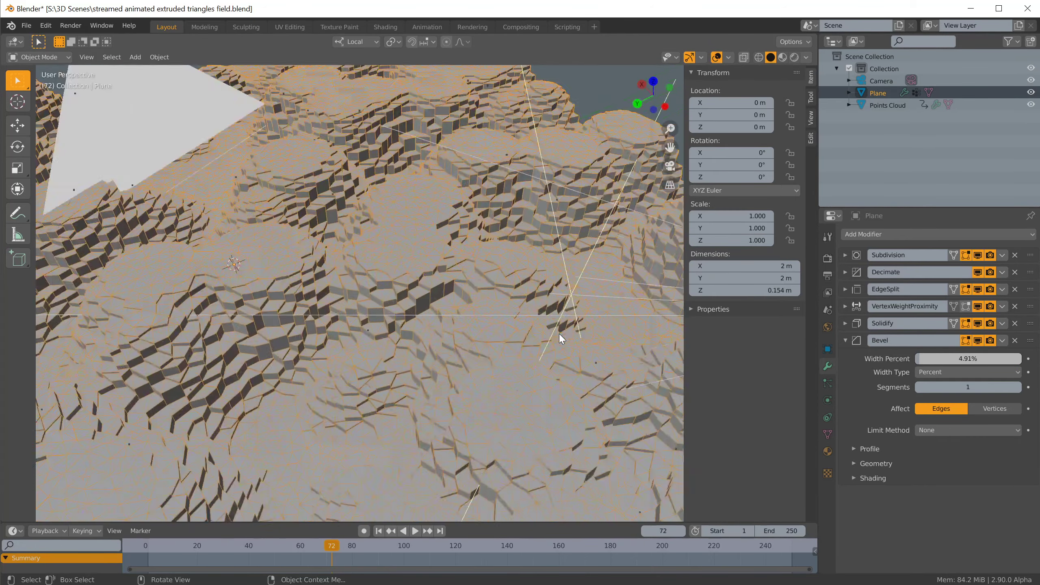
middle_click_drag(372, 311, 515, 313)
scroll(506, 320, "down", 5)
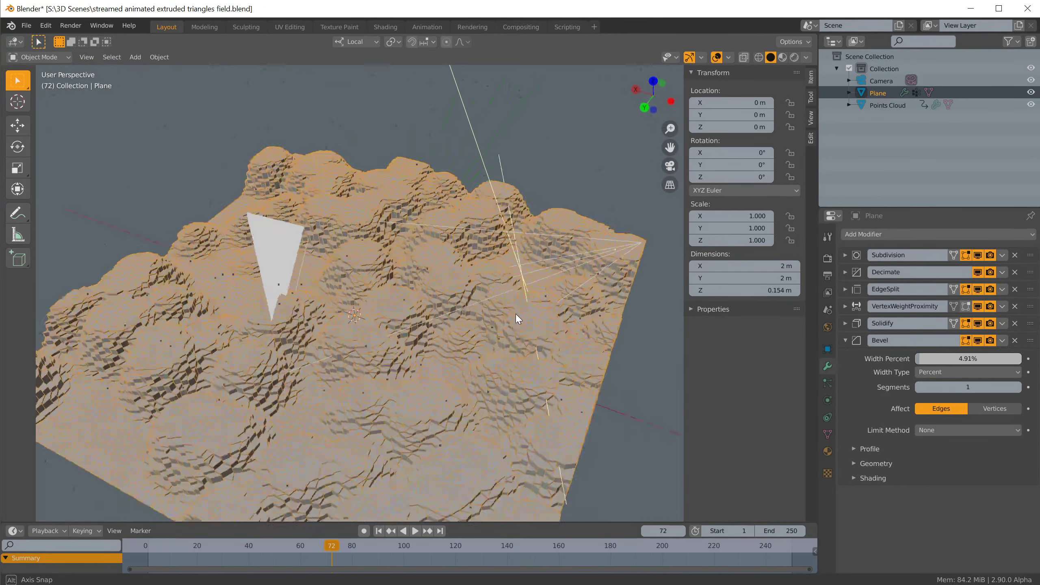
scroll(512, 313, "up", 6)
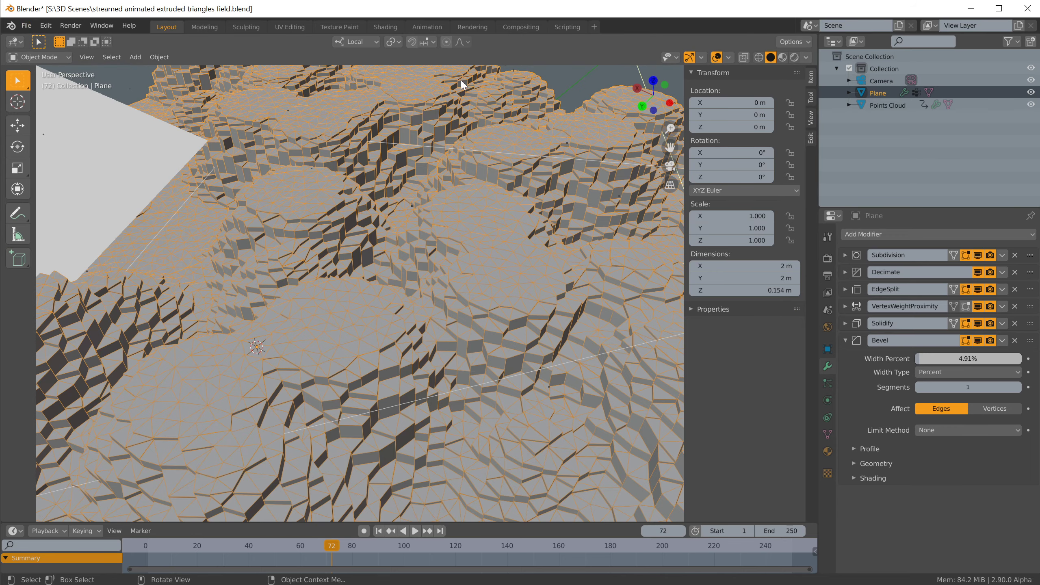
left_click(476, 29)
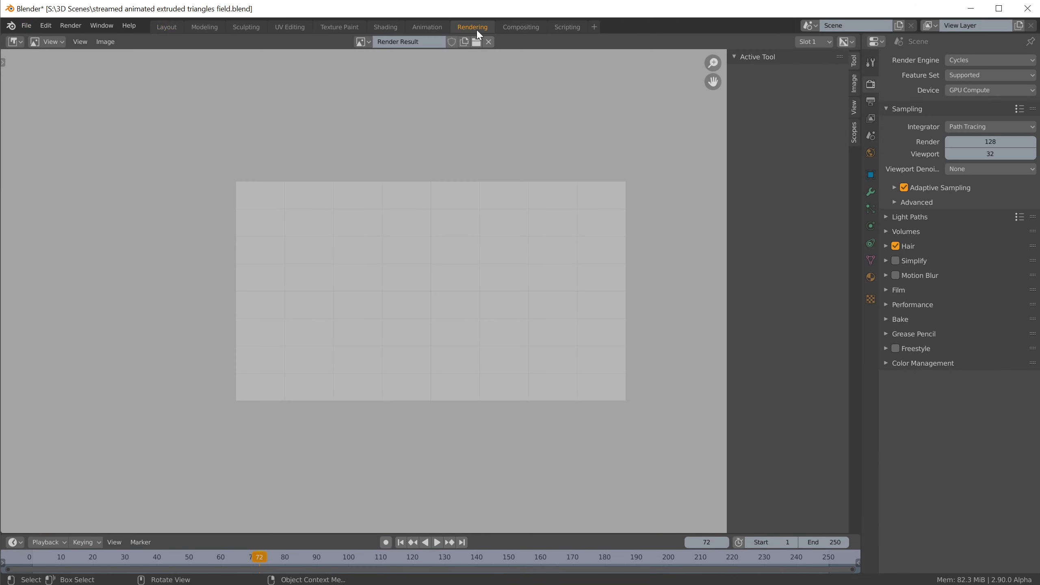
left_click(162, 26)
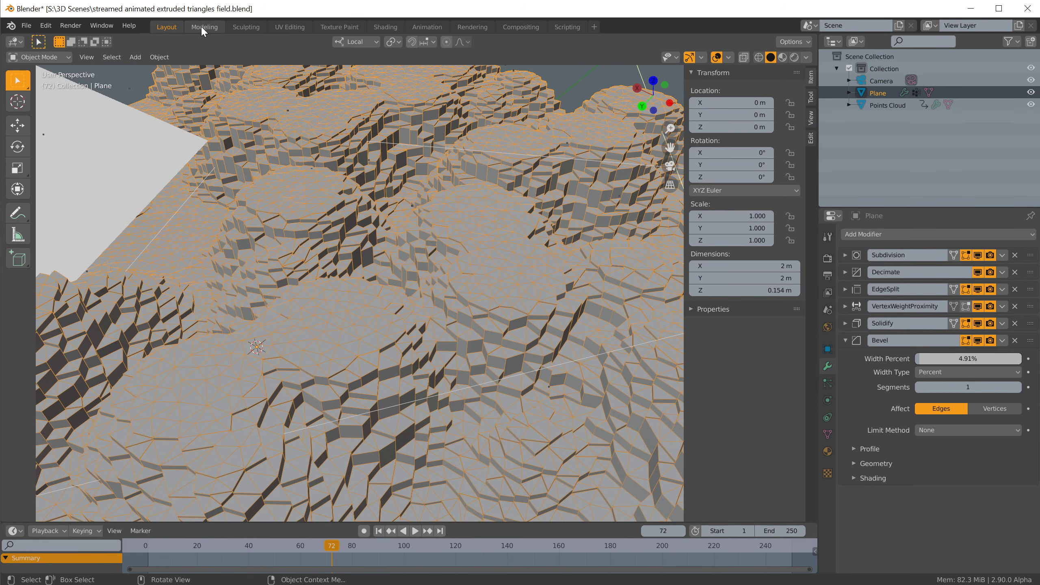
key("ctrl+Page_Down")
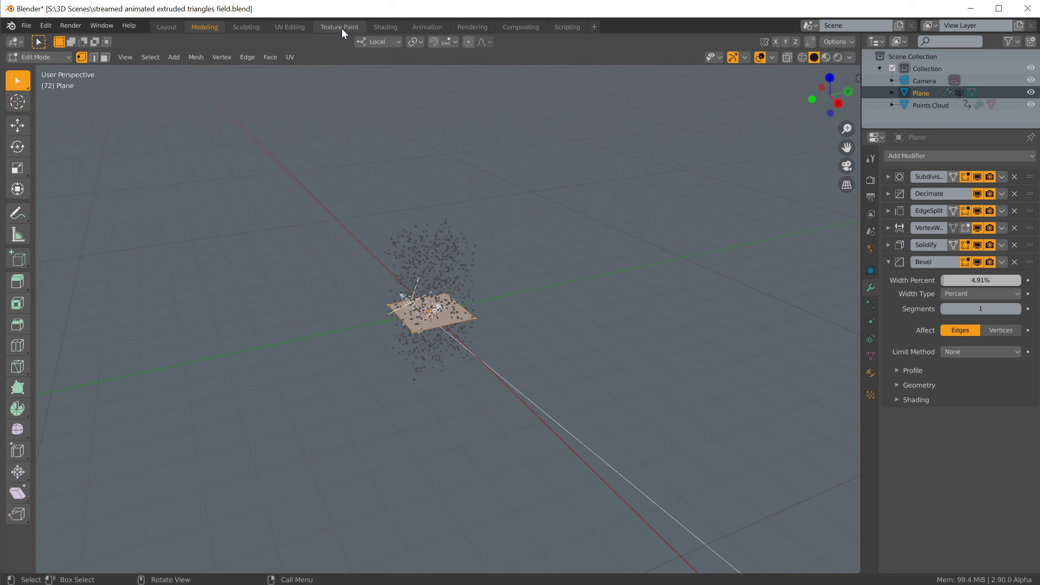
middle_click_drag(300, 168, 329, 198)
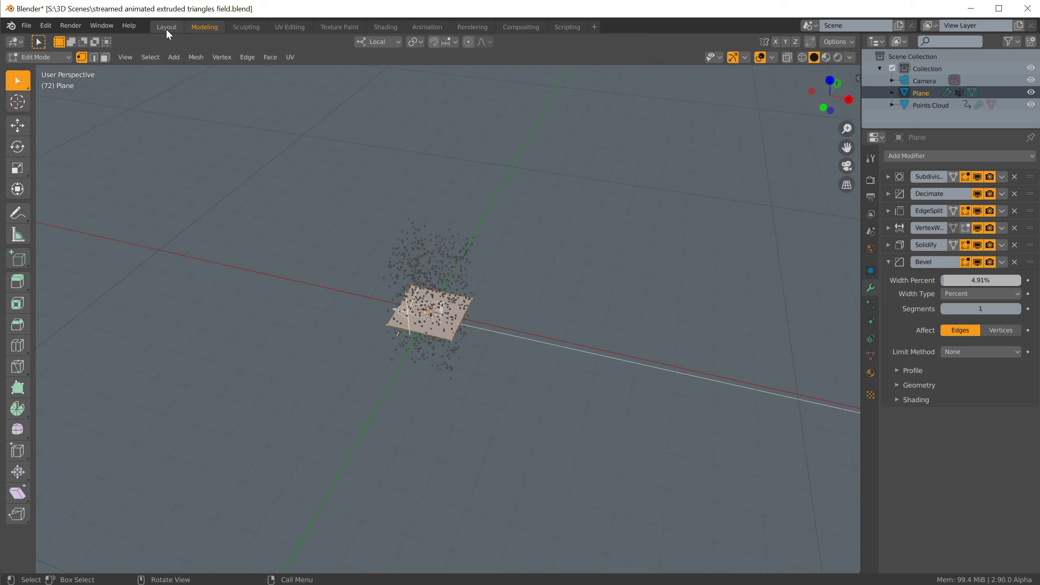